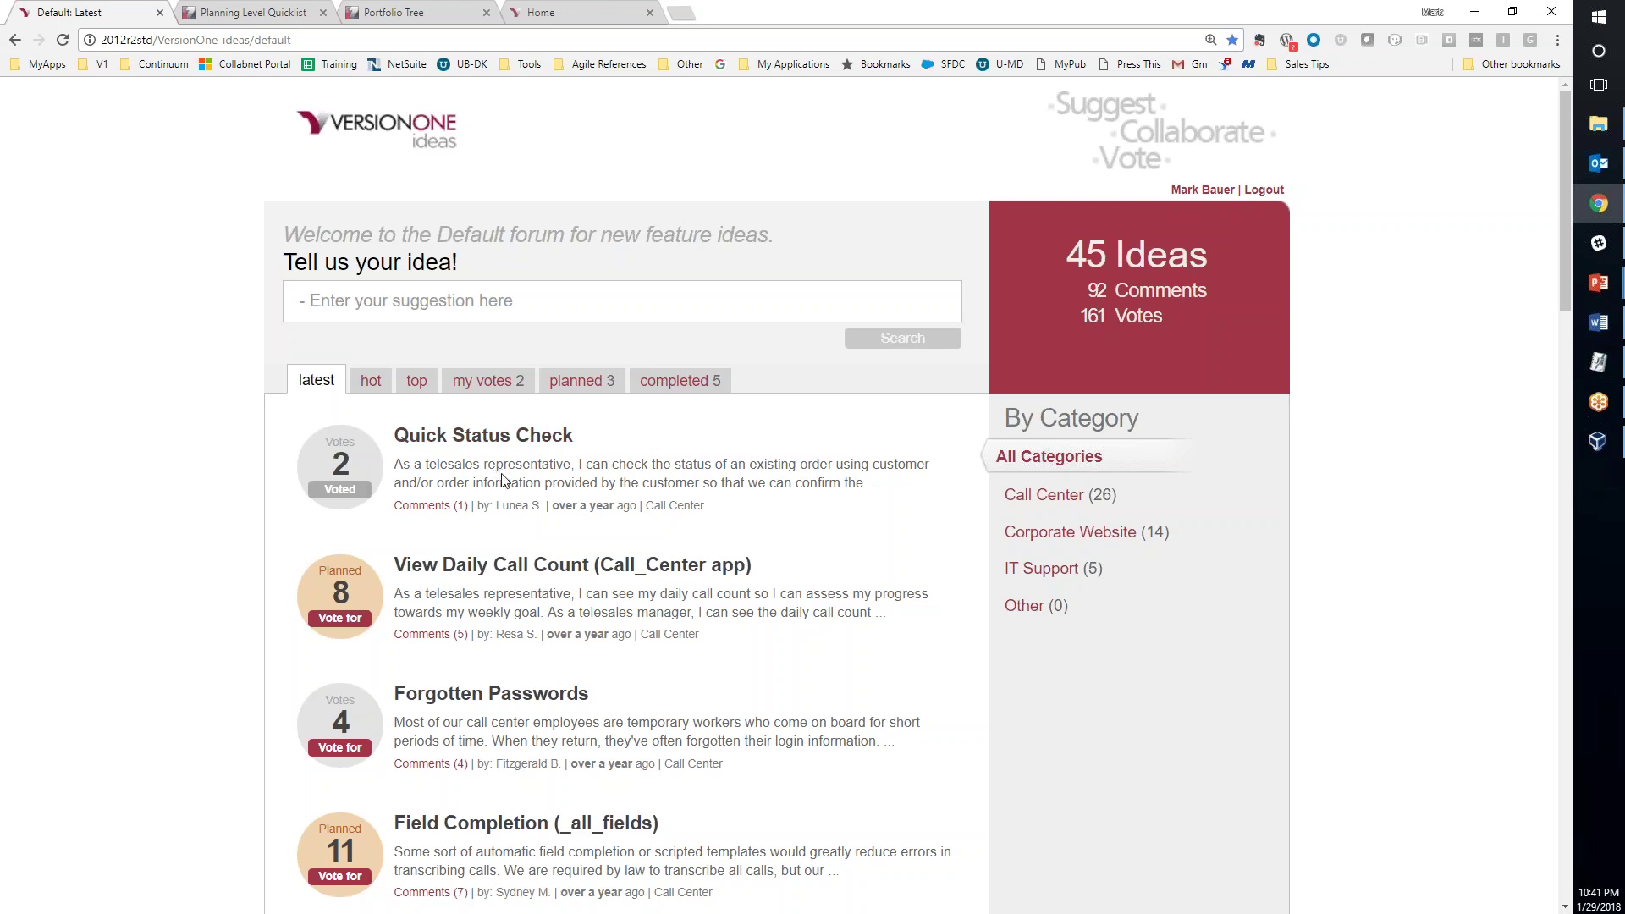
Review the forum's voted-on ideas and top ideas, and switch to the VersionOne Planning Levels page
{"action": "left_click", "coordinate": [489, 380]}
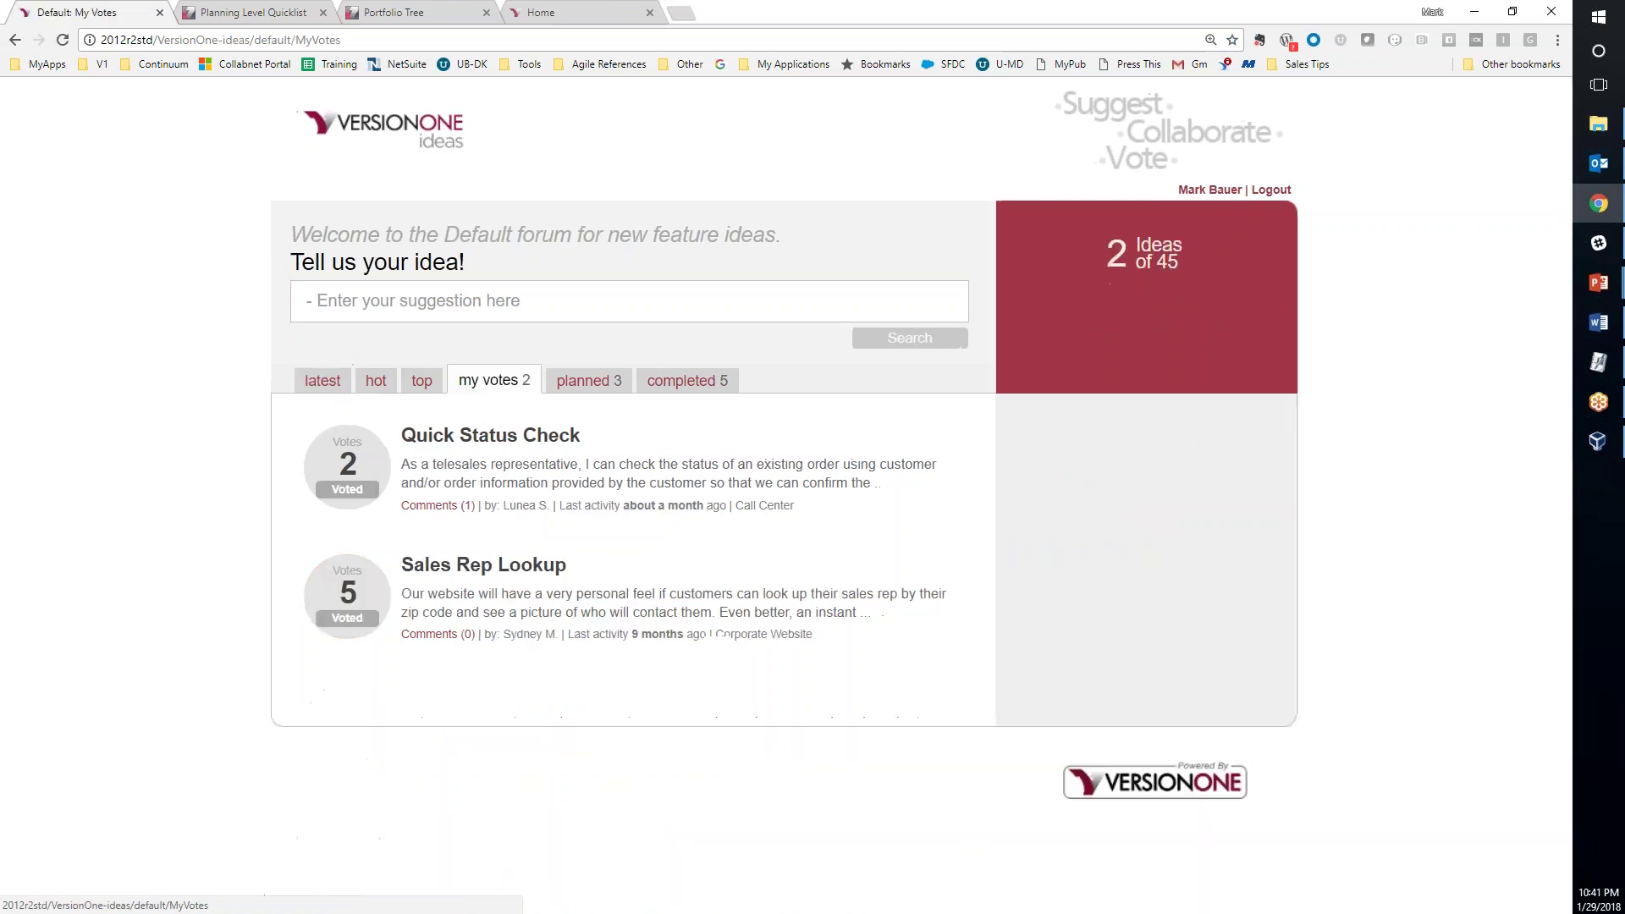
{"action": "left_click", "coordinate": [353, 493]}
{"action": "left_click", "coordinate": [354, 498]}
{"action": "left_click", "coordinate": [423, 381]}
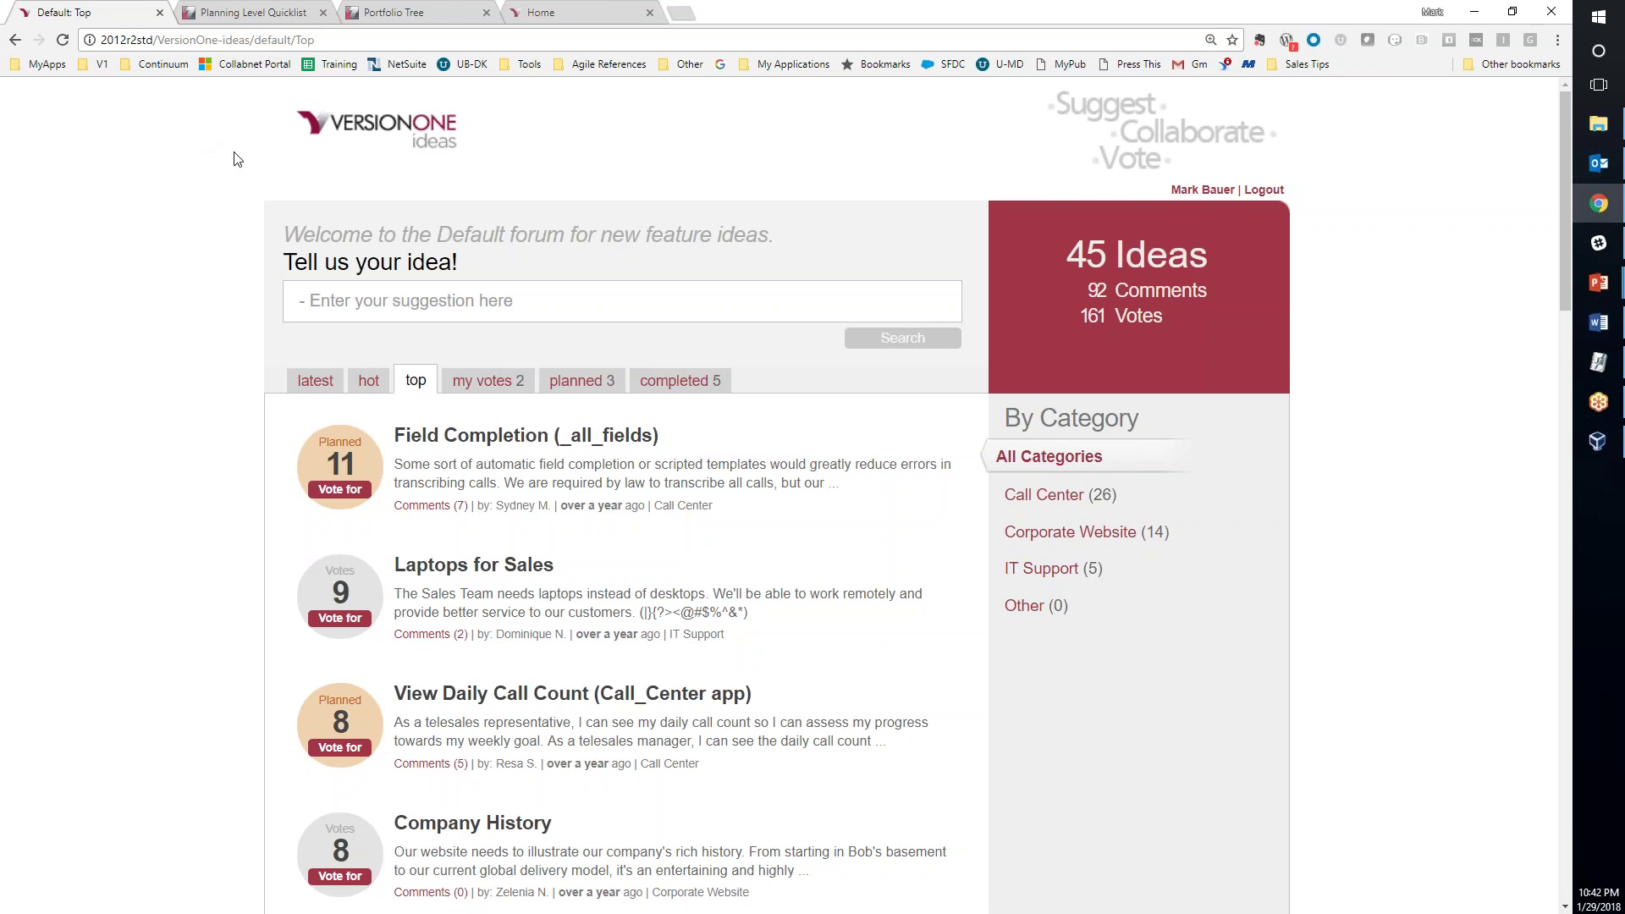
{"action": "left_click", "coordinate": [264, 13]}
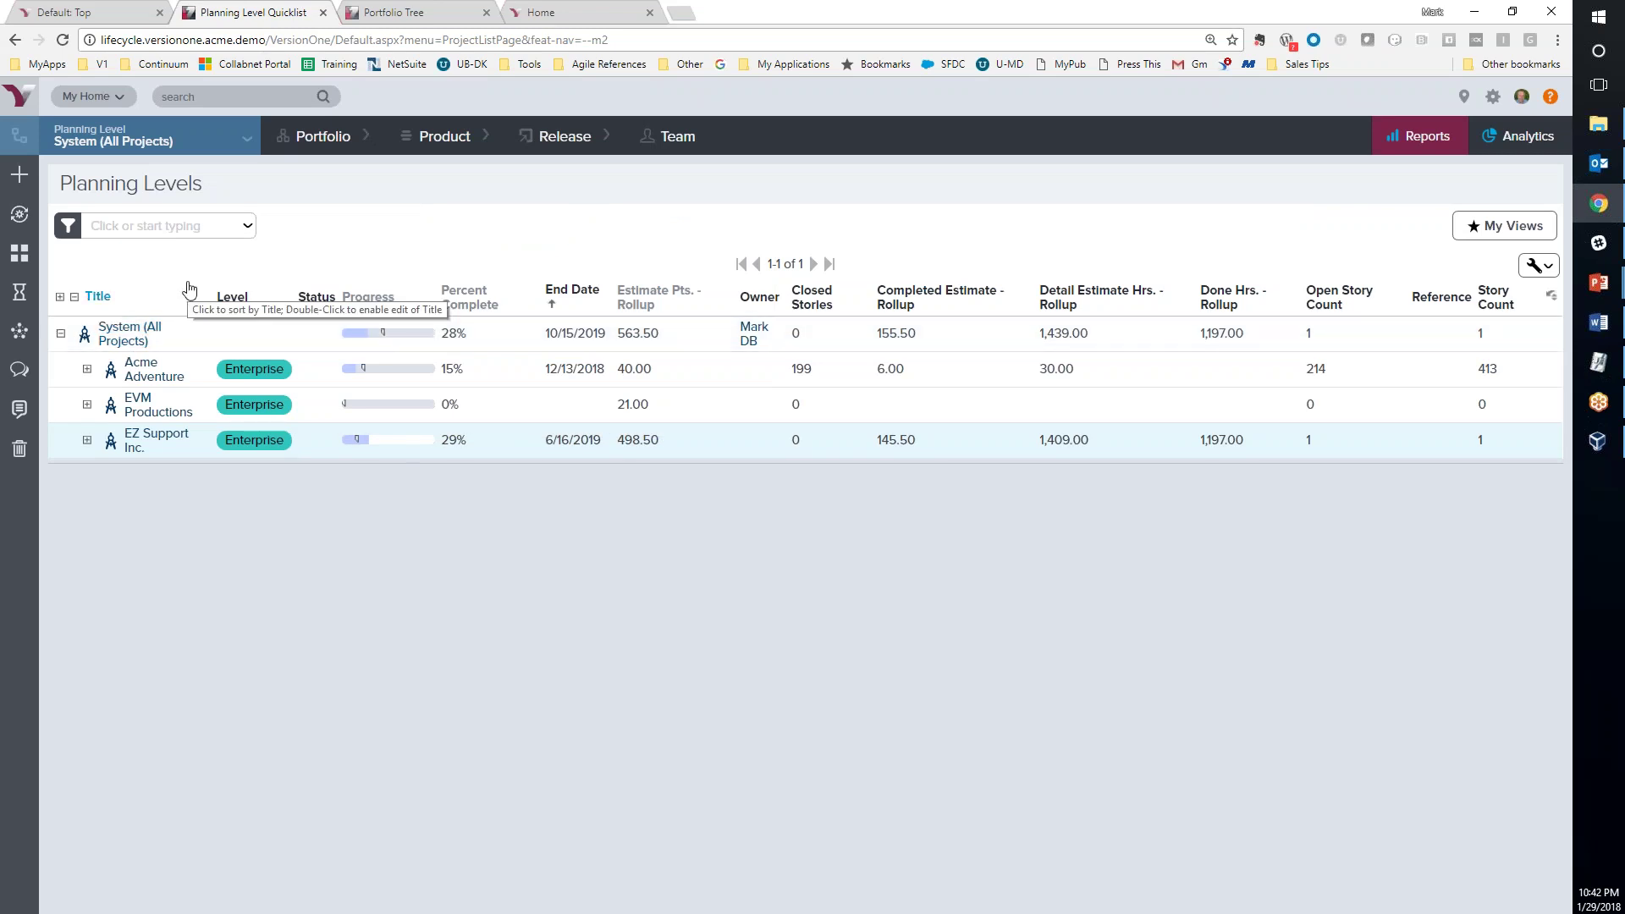
{"action": "key", "text": "ctrl+2"}
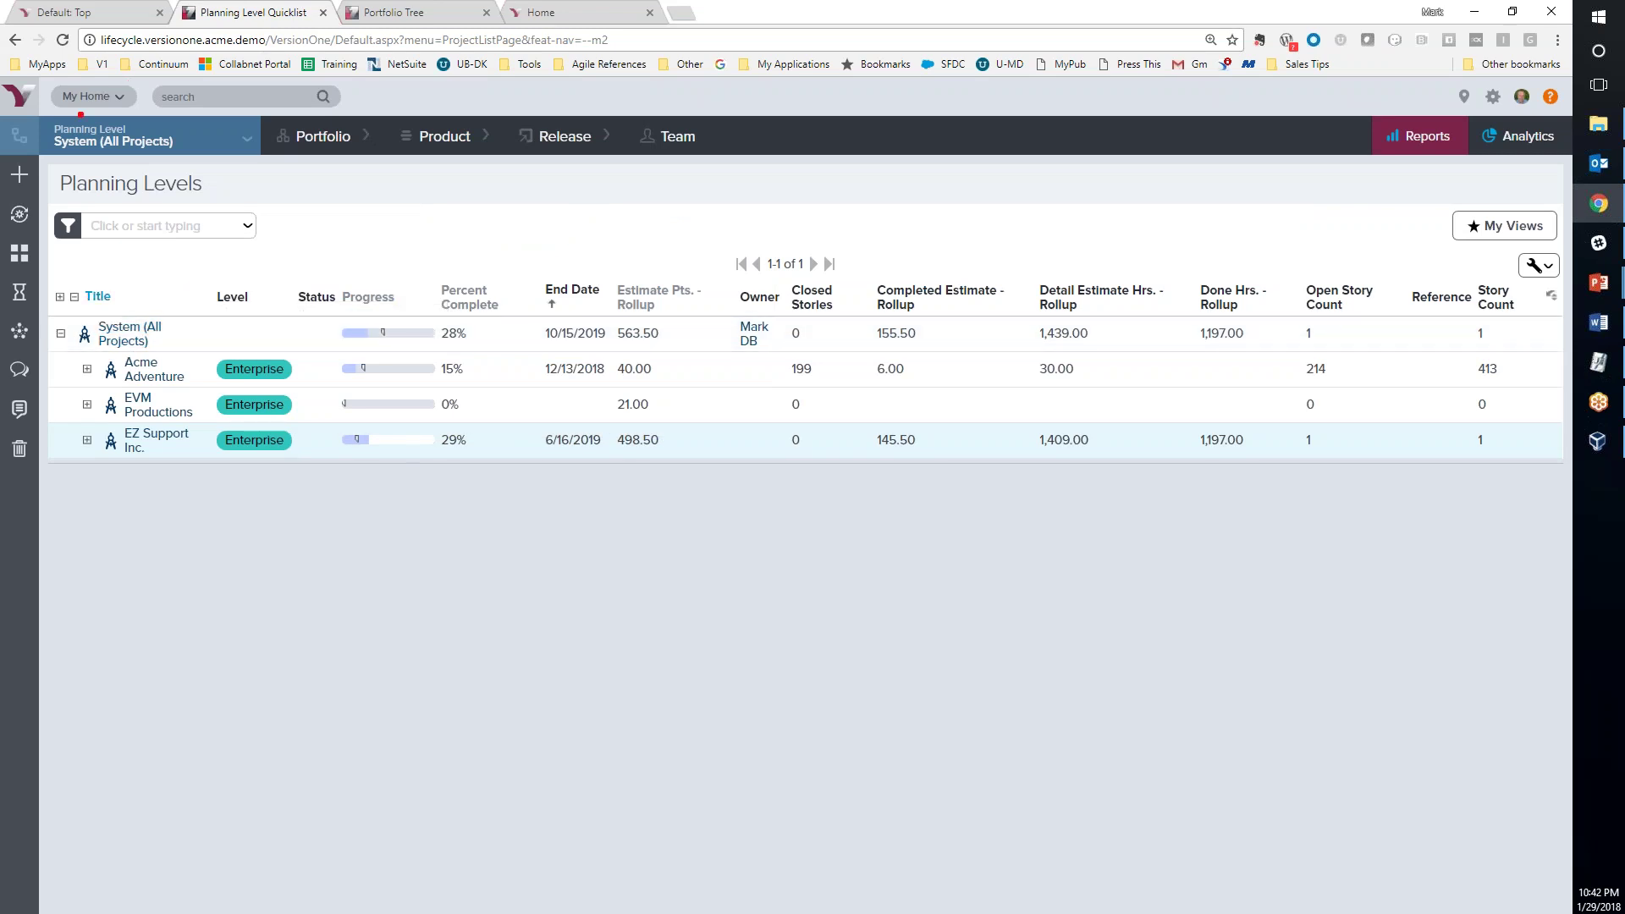
{"action": "mouse_move", "coordinate": [35, 104]}
{"action": "left_mouse_down"}
{"action": "mouse_move", "coordinate": [71, 132]}
{"action": "mouse_move", "coordinate": [265, 167]}
{"action": "left_mouse_up"}
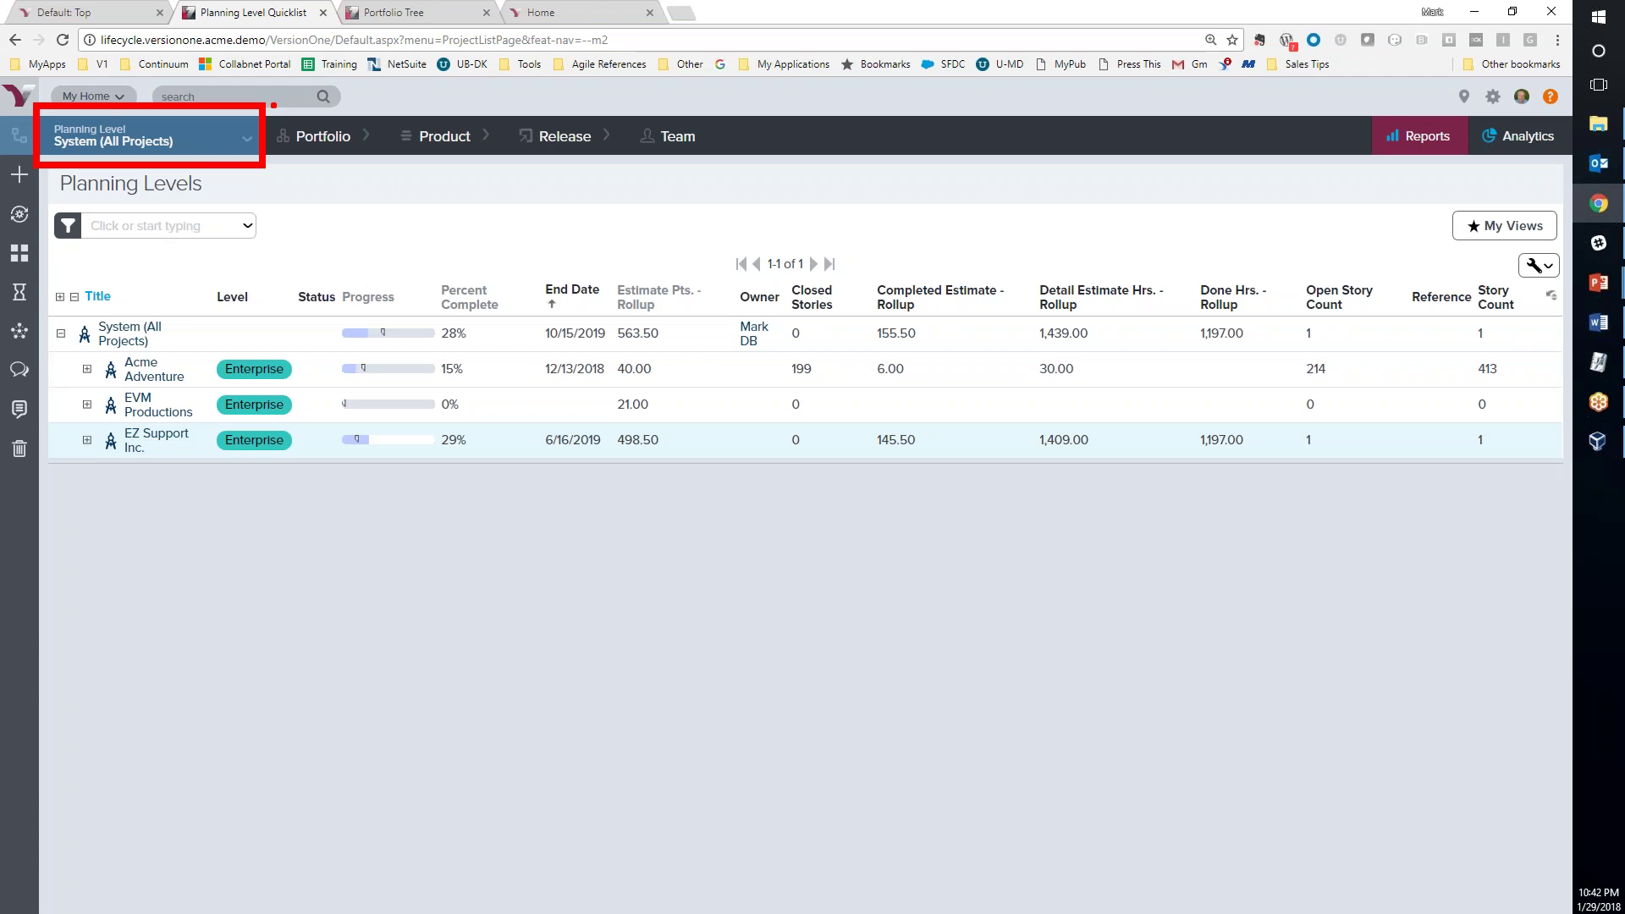
{"action": "mouse_move", "coordinate": [269, 106]}
{"action": "left_mouse_down"}
{"action": "mouse_move", "coordinate": [288, 146]}
{"action": "mouse_move", "coordinate": [742, 170]}
{"action": "left_mouse_up"}
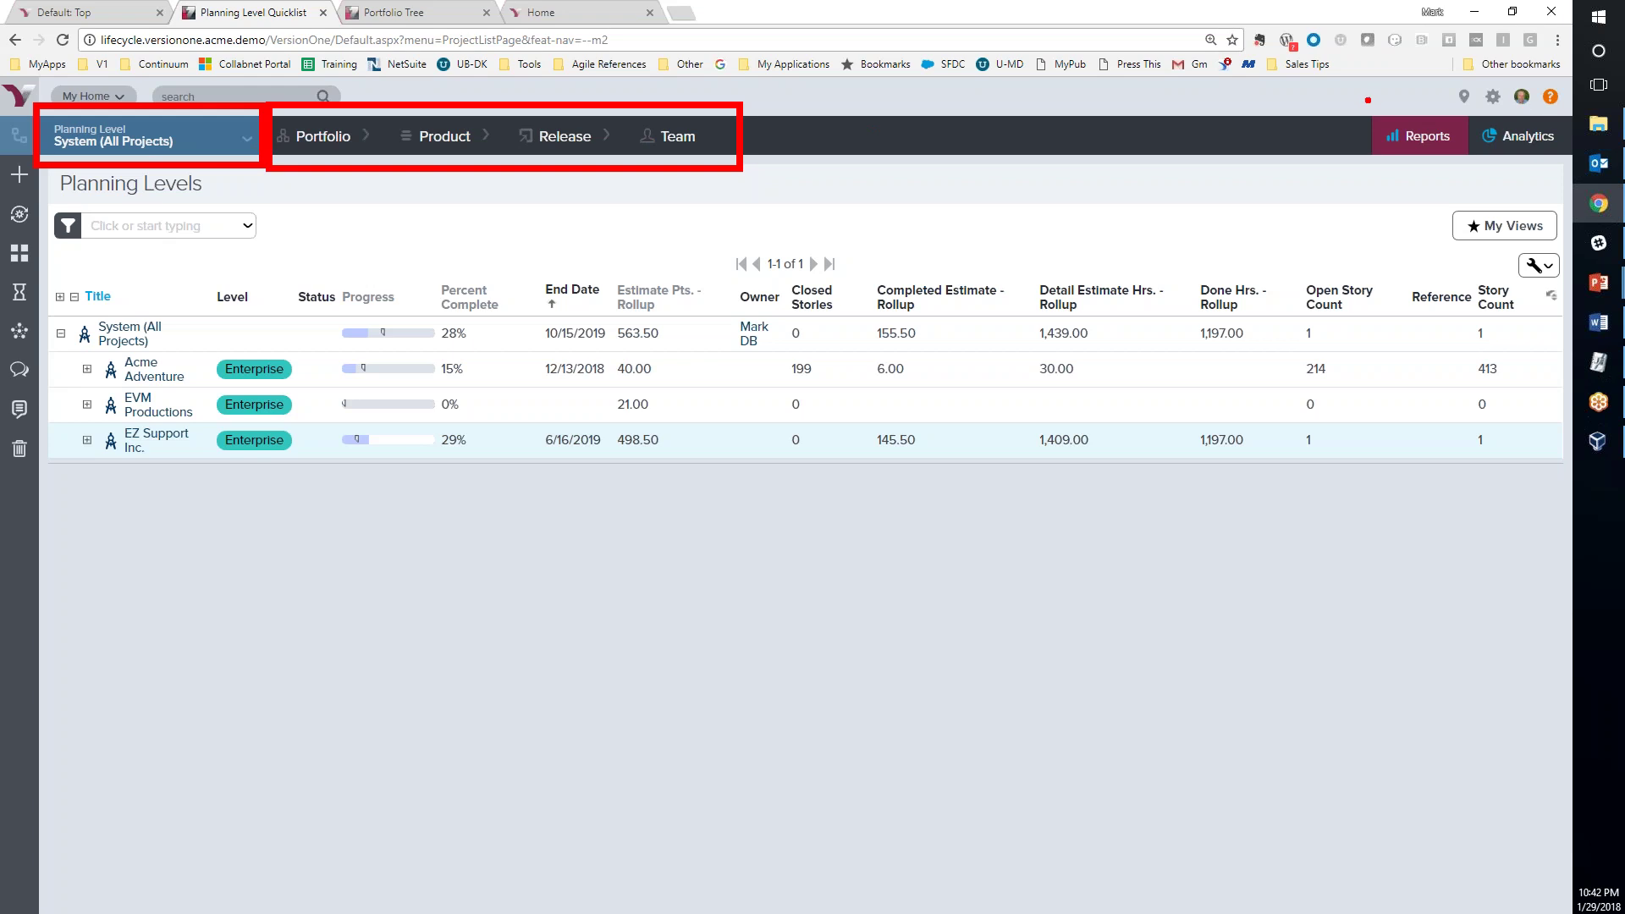
{"action": "left_click_drag", "start_coordinate": [1357, 104], "coordinate": [1476, 168]}
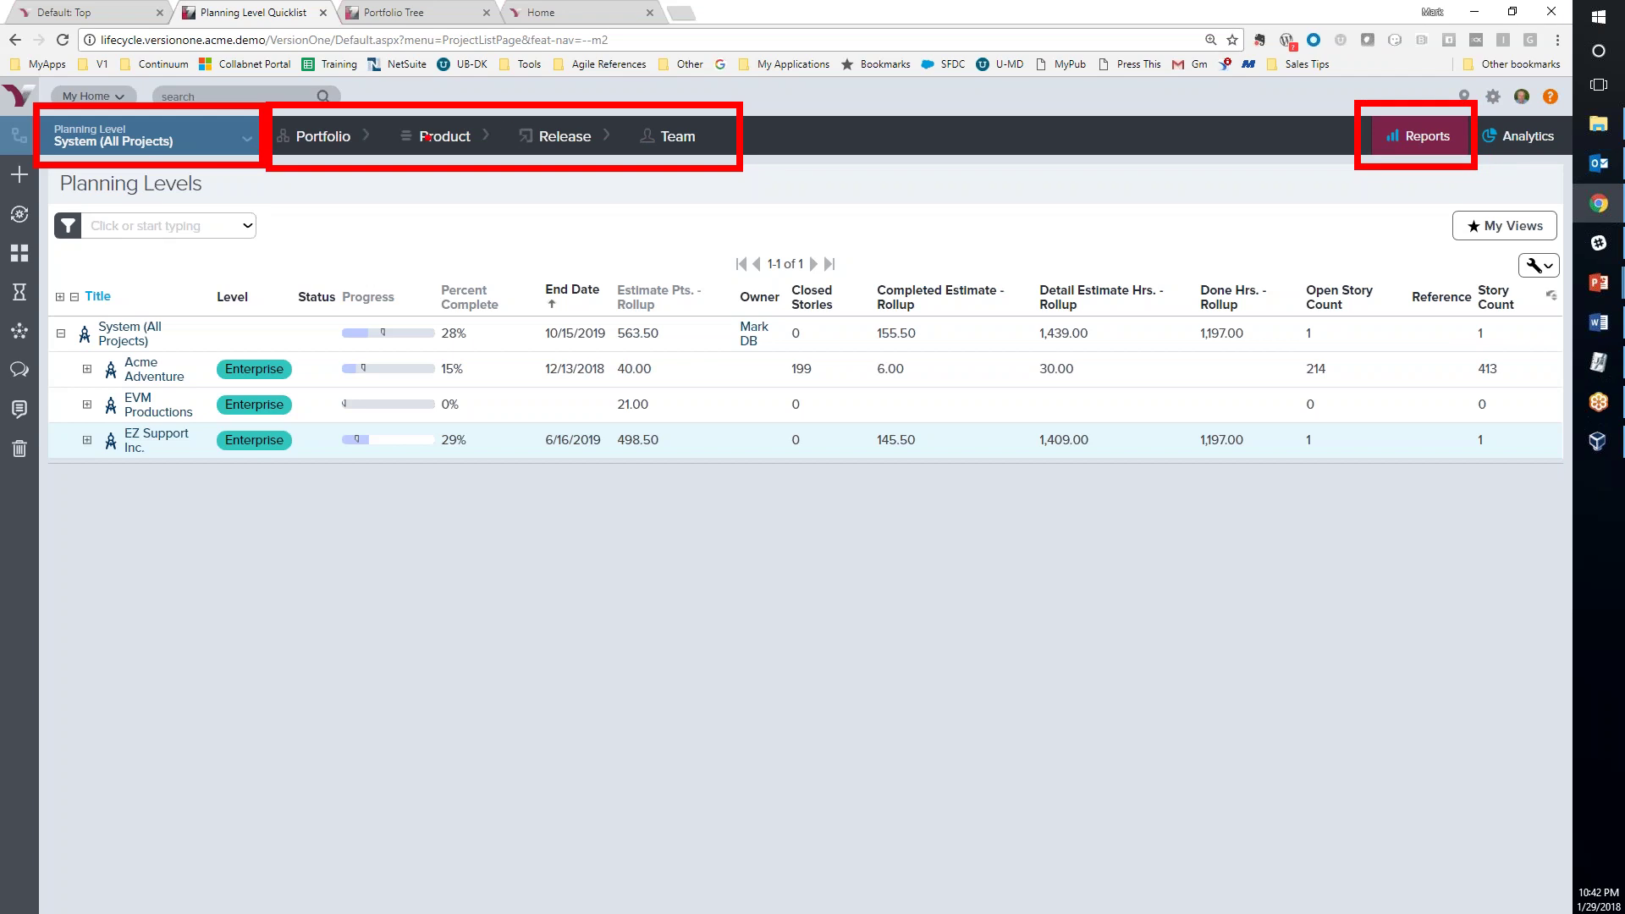
{"action": "key", "text": "ctrl+z"}
{"action": "key", "text": "ctrl+z"}
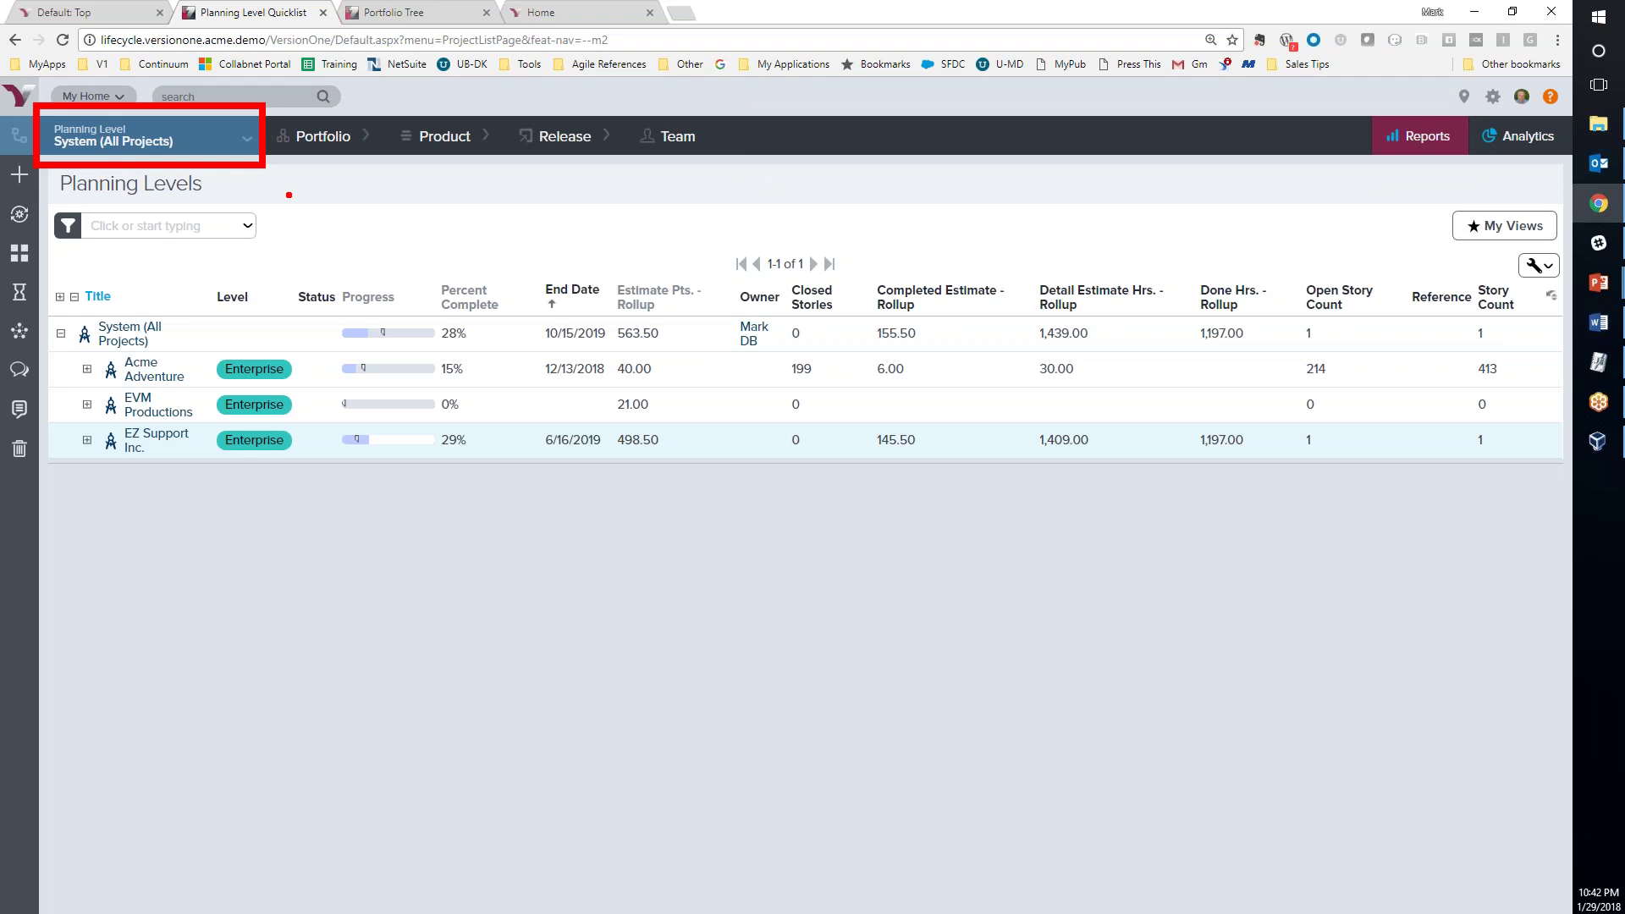
{"action": "key", "text": "ctrl+z"}
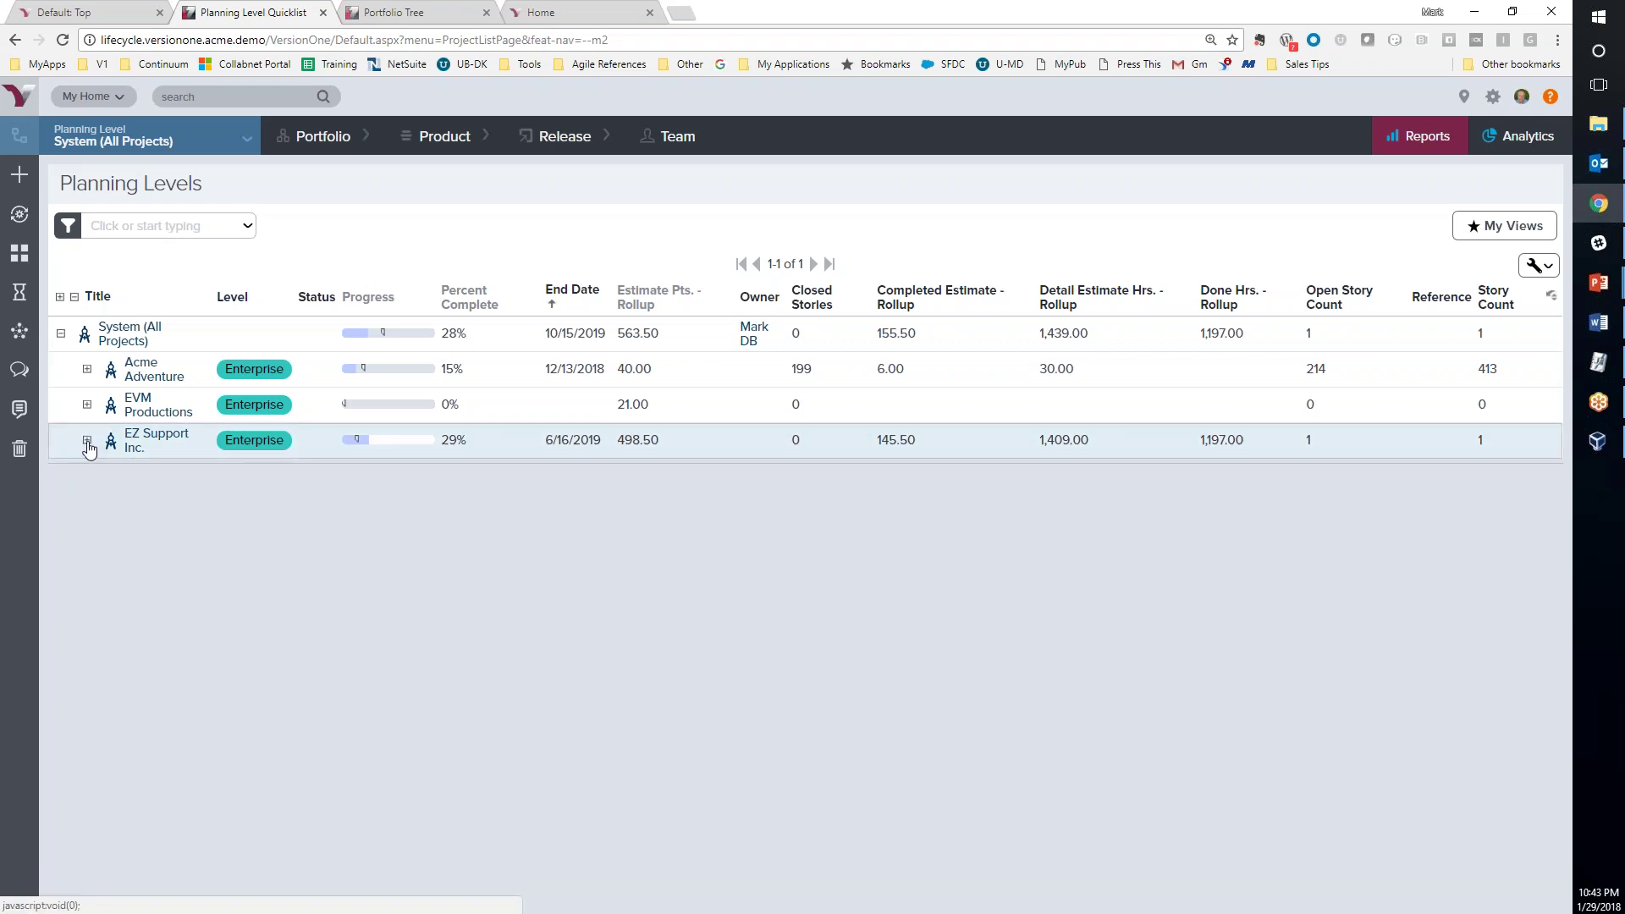
Expand the EZ Support Inc. hierarchy through the Development portfolio down to the Call Center product's releases
{"action": "left_click", "coordinate": [87, 441]}
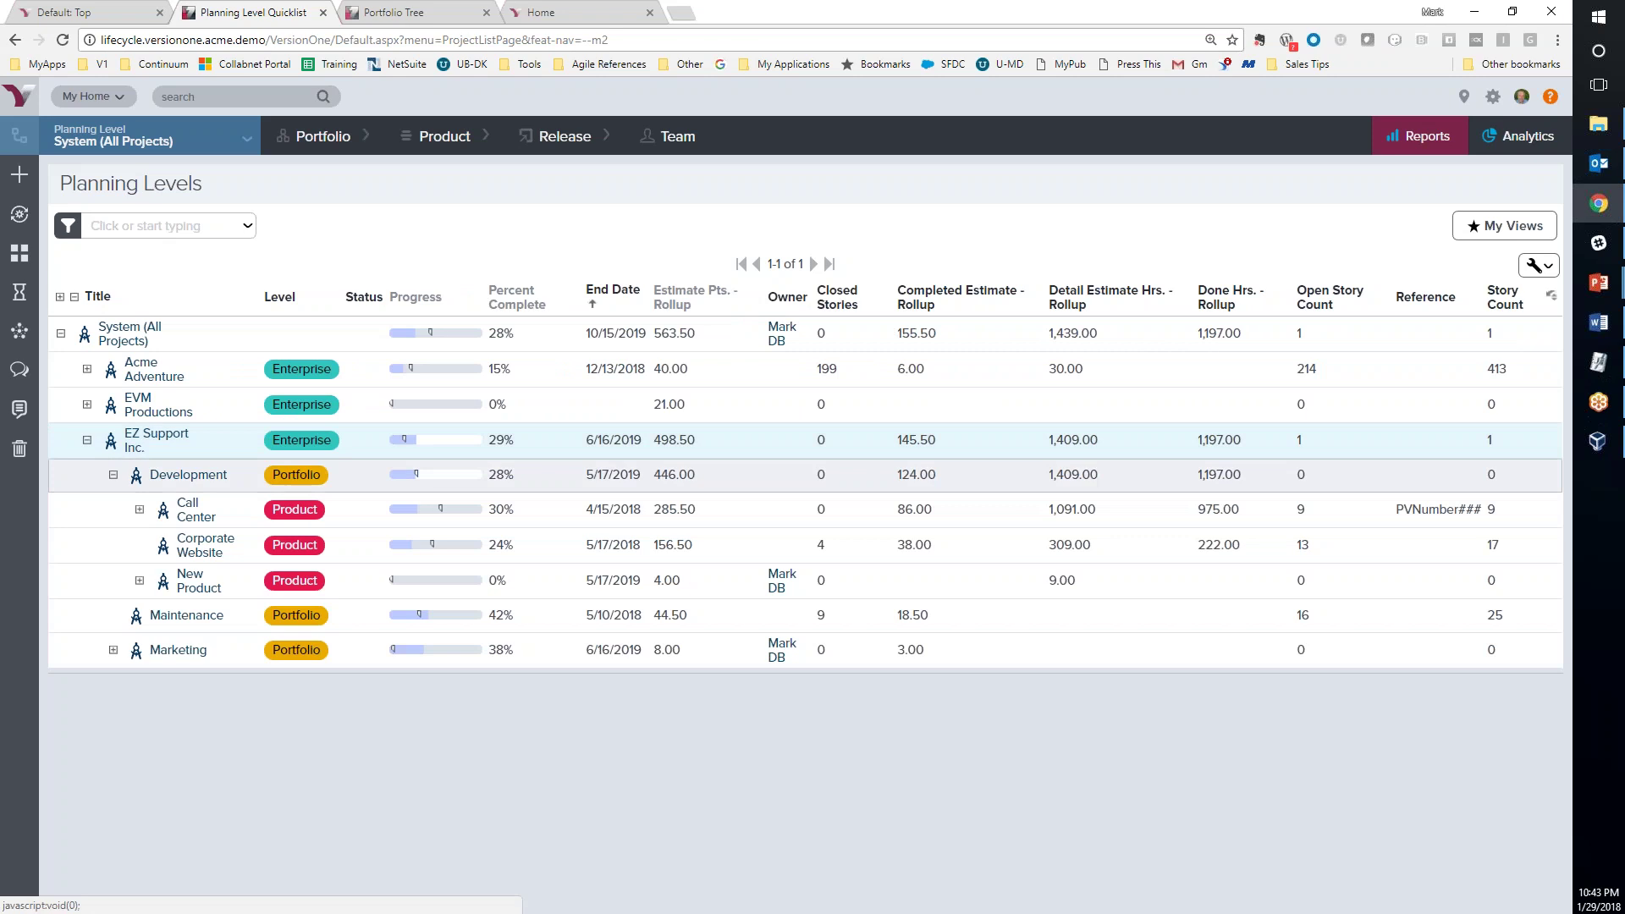
{"action": "left_click", "coordinate": [113, 475]}
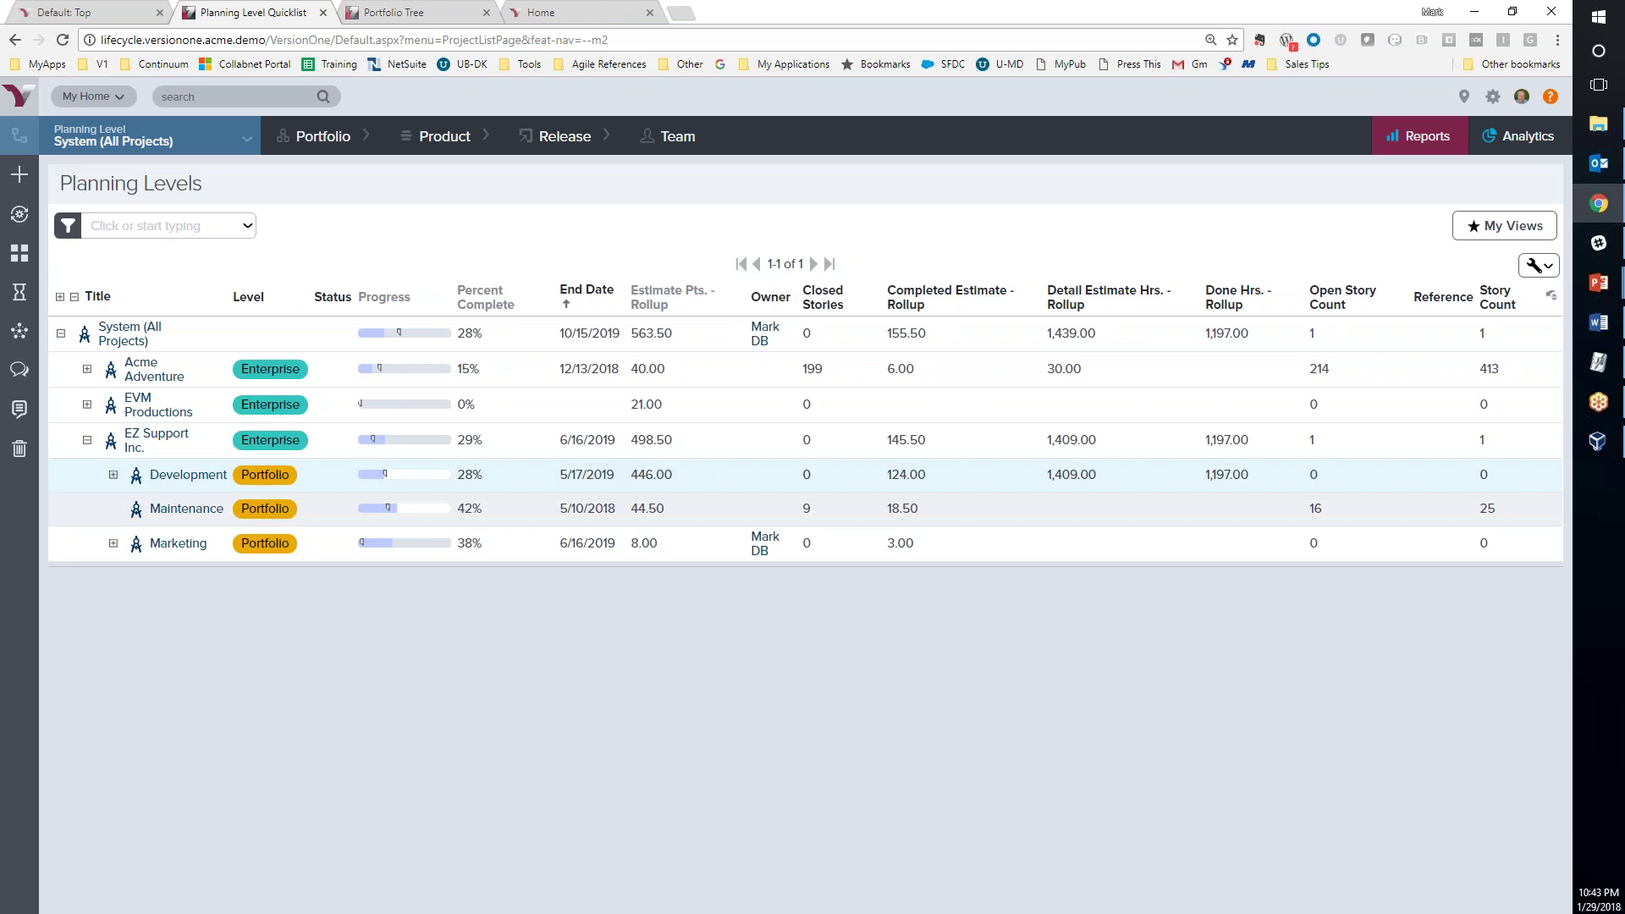
{"action": "left_click", "coordinate": [113, 475]}
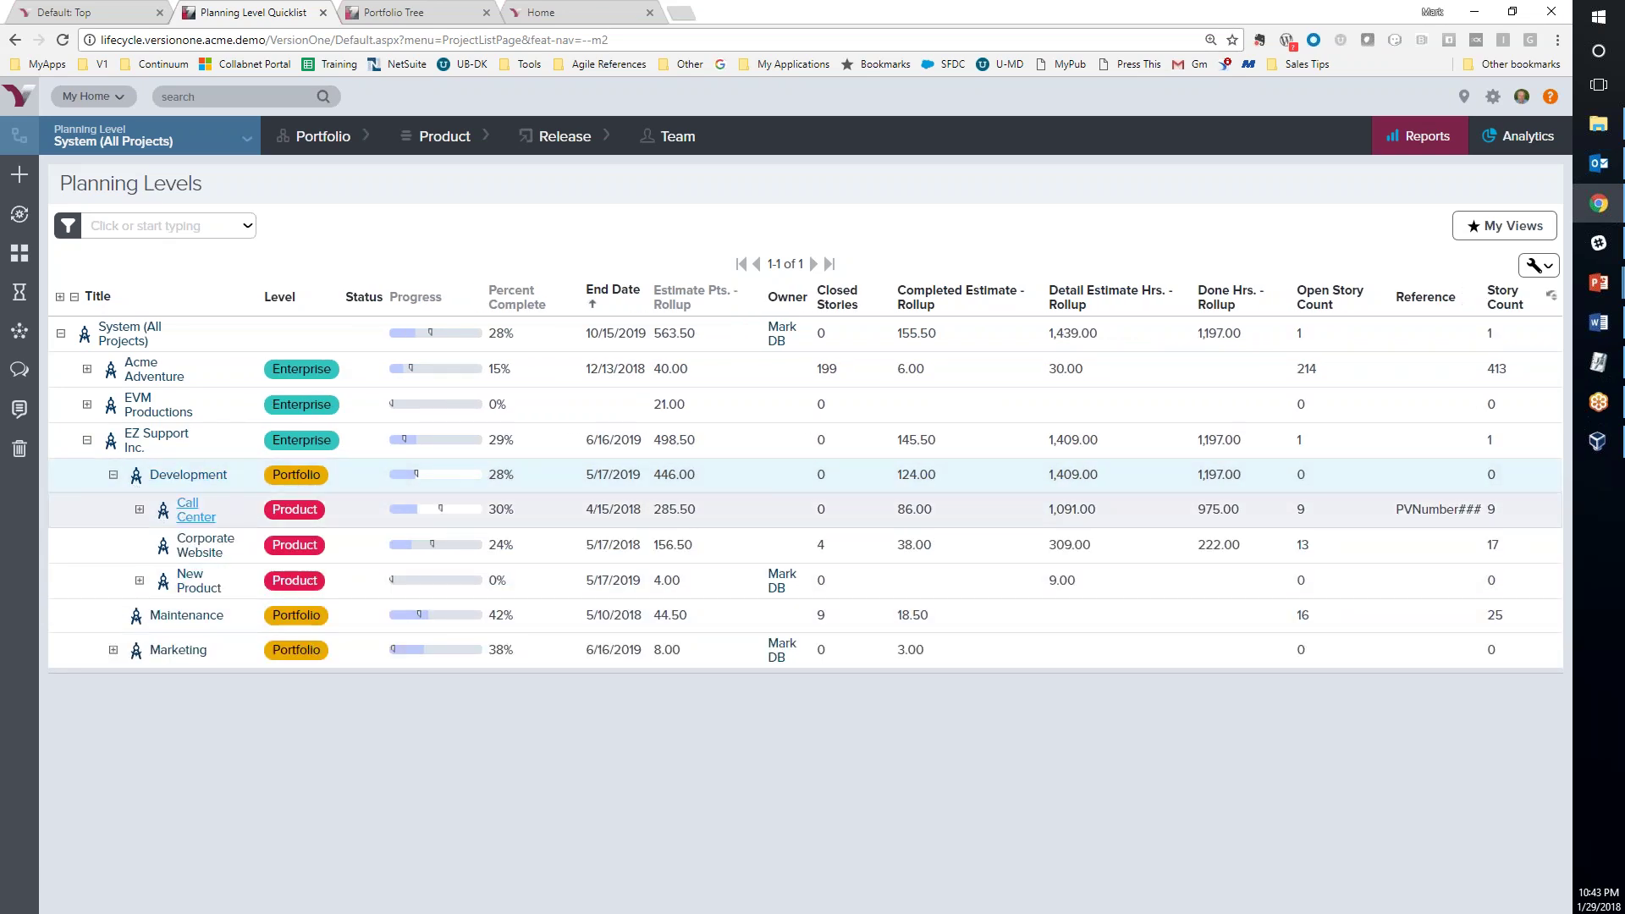
{"action": "left_click", "coordinate": [140, 509]}
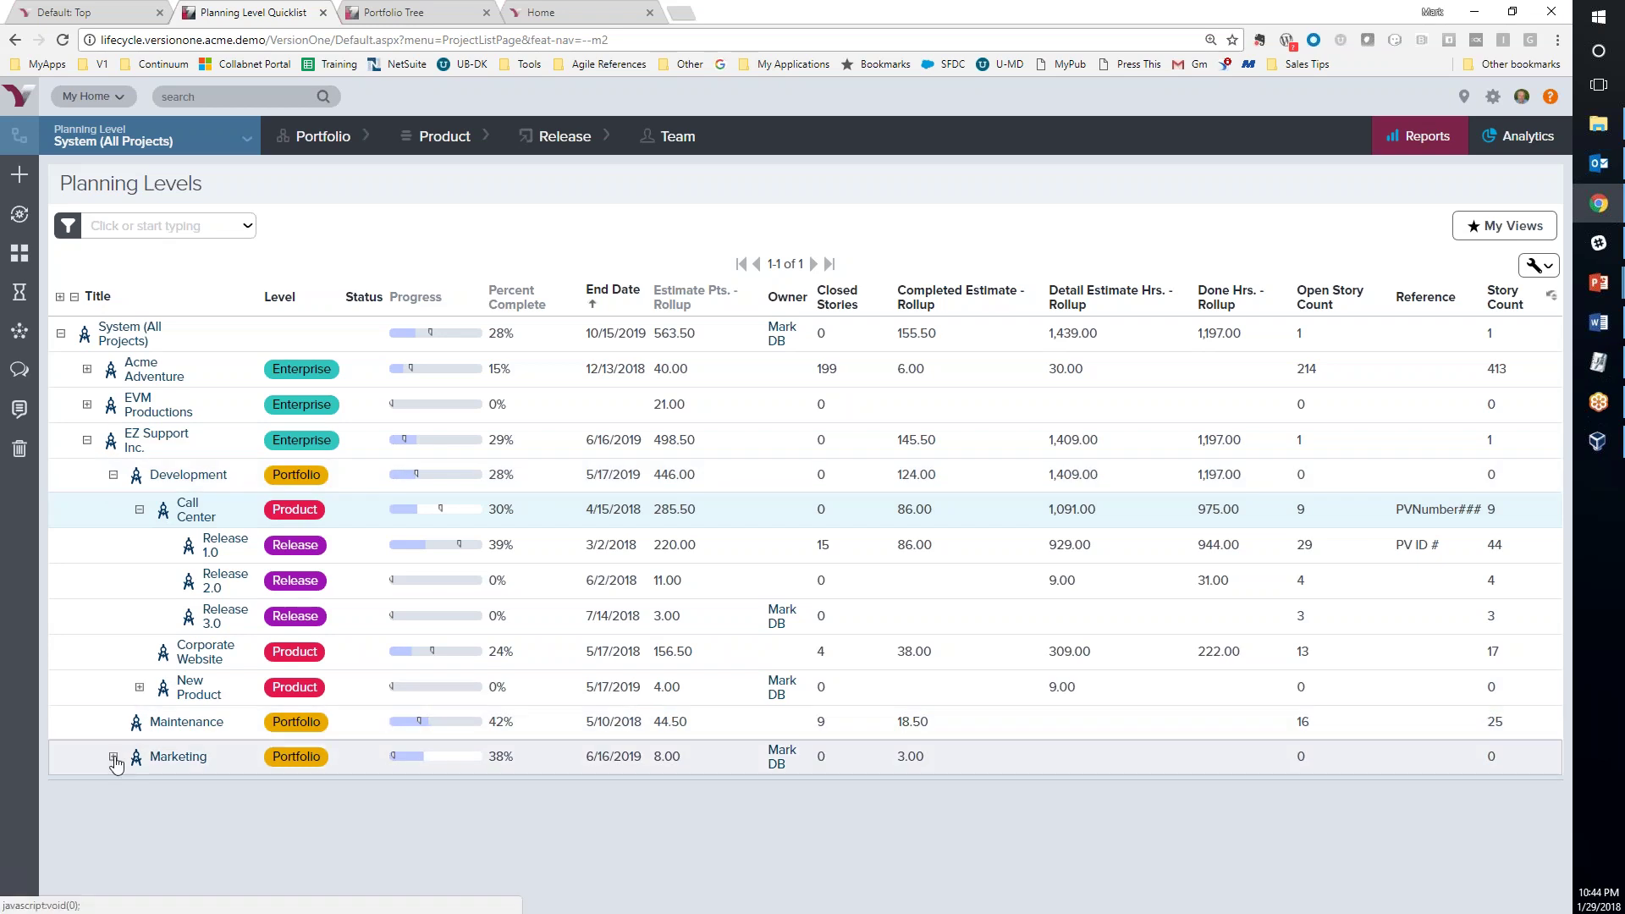
Examine the Marketing portfolio down to its Annual Big $ Marketing & Conference milestones alongside Development, and collapse EZ Support Inc
{"action": "left_click", "coordinate": [113, 476]}
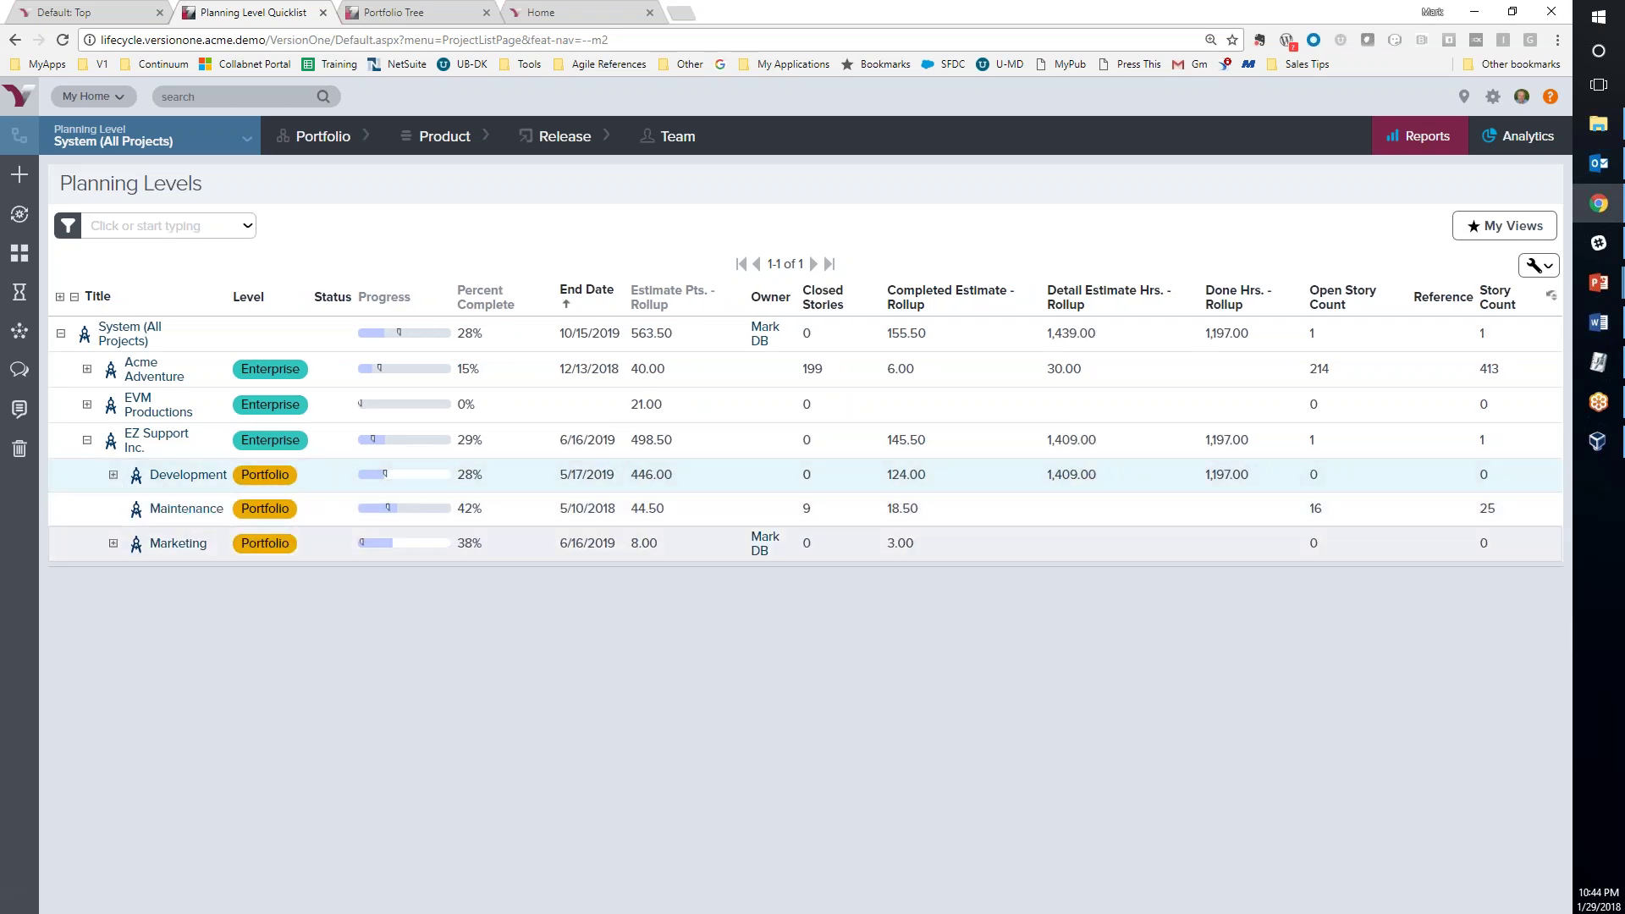
{"action": "left_click", "coordinate": [114, 544]}
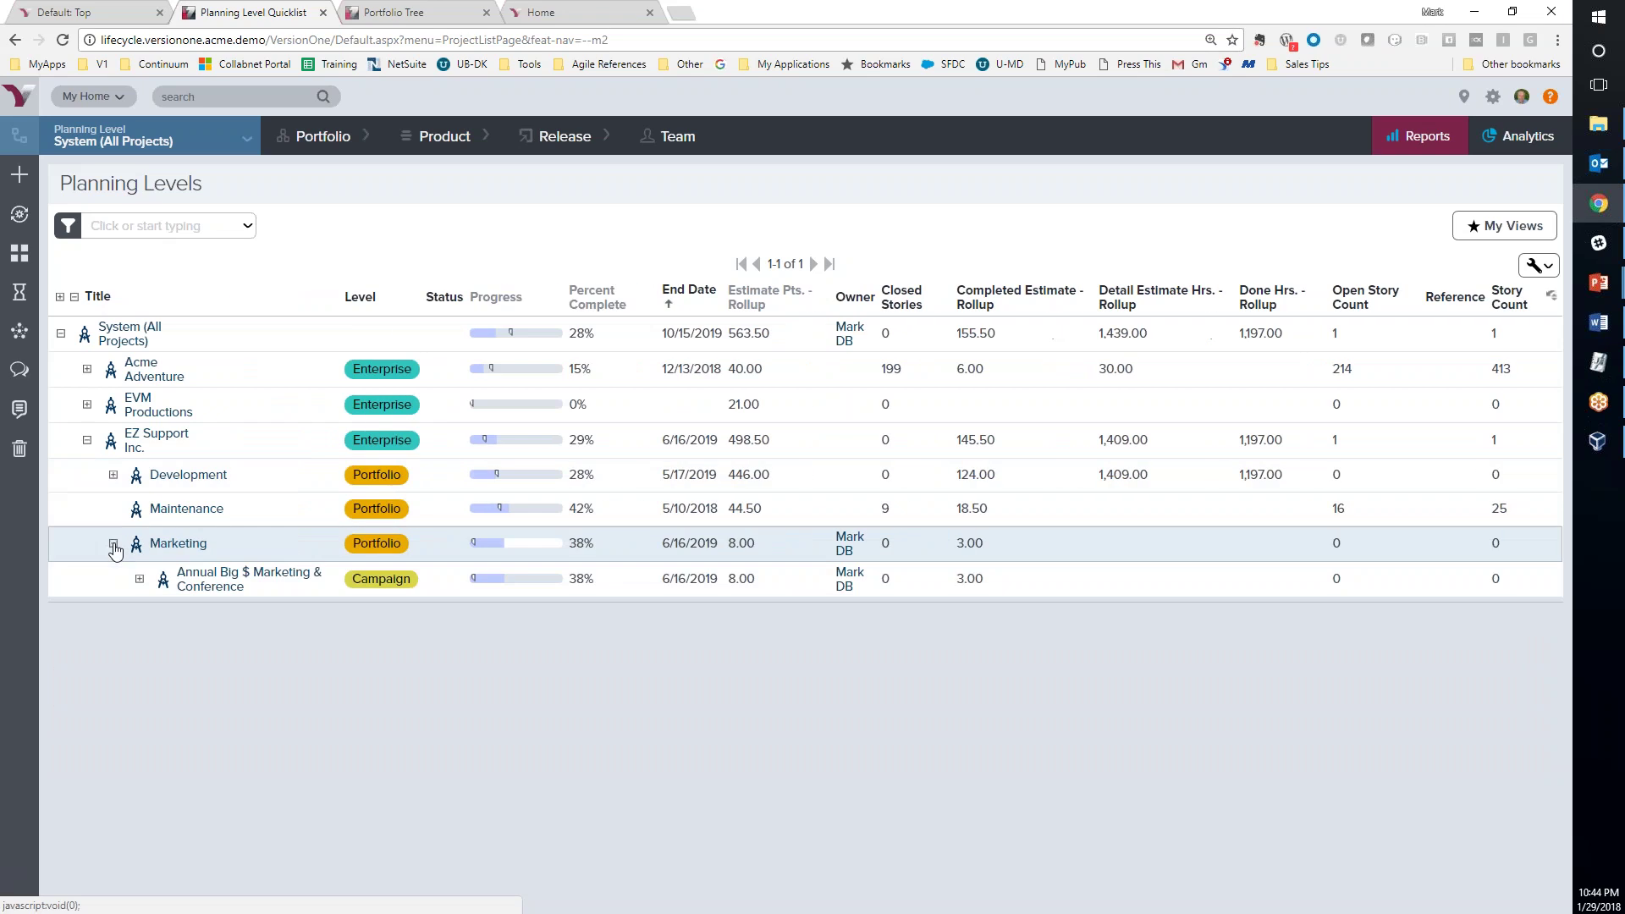
{"action": "left_click", "coordinate": [140, 579]}
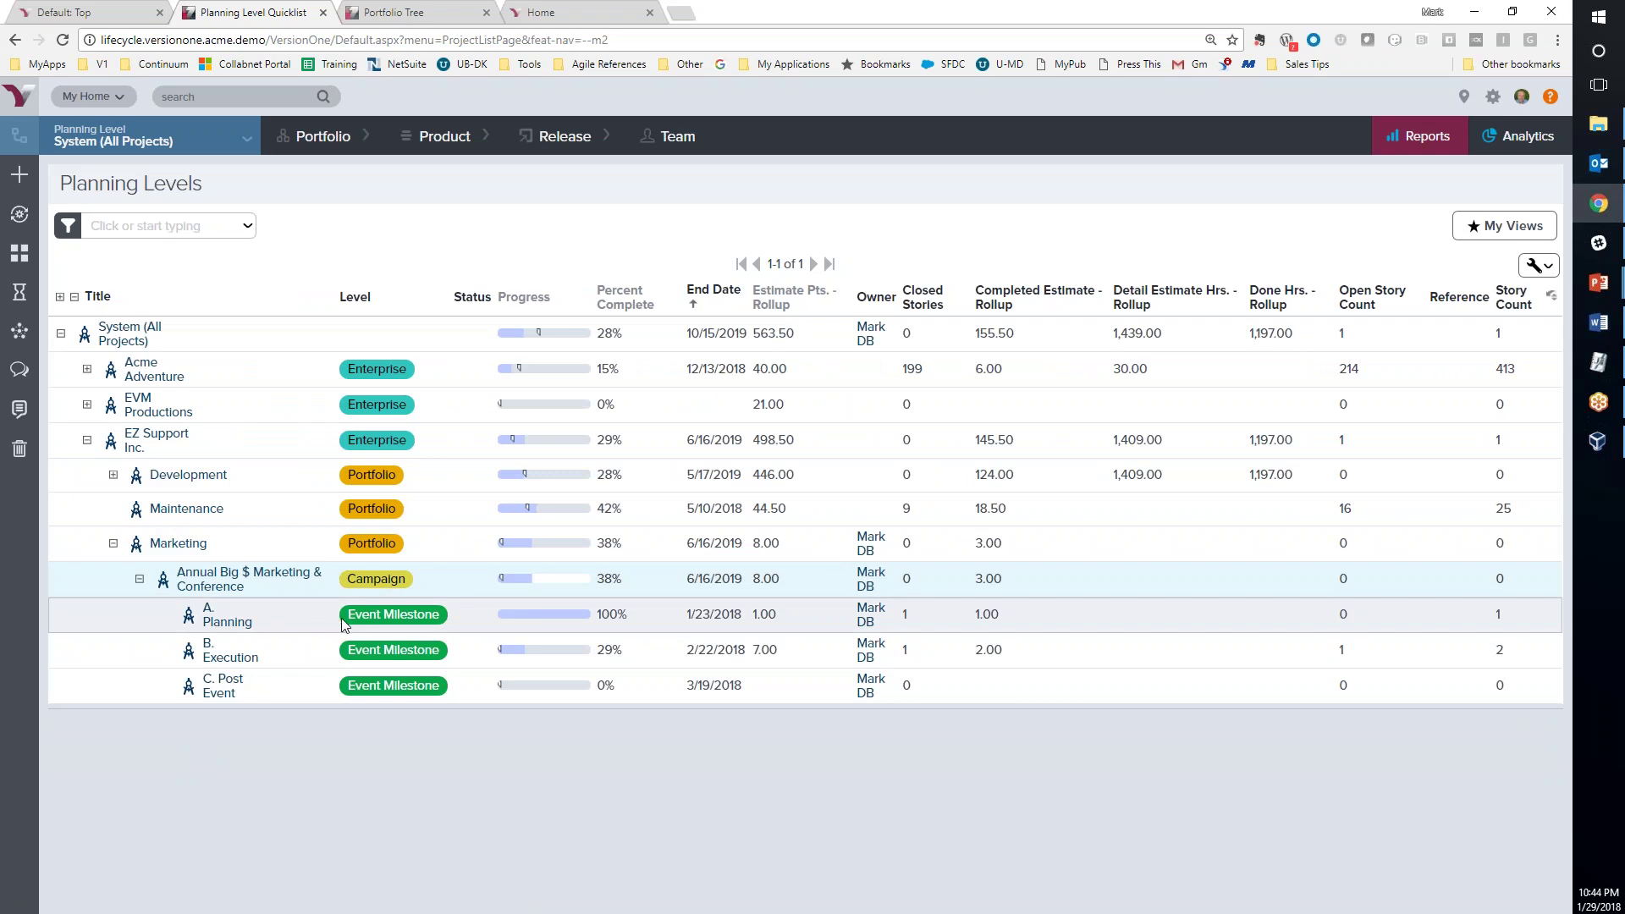
{"action": "left_click", "coordinate": [113, 475]}
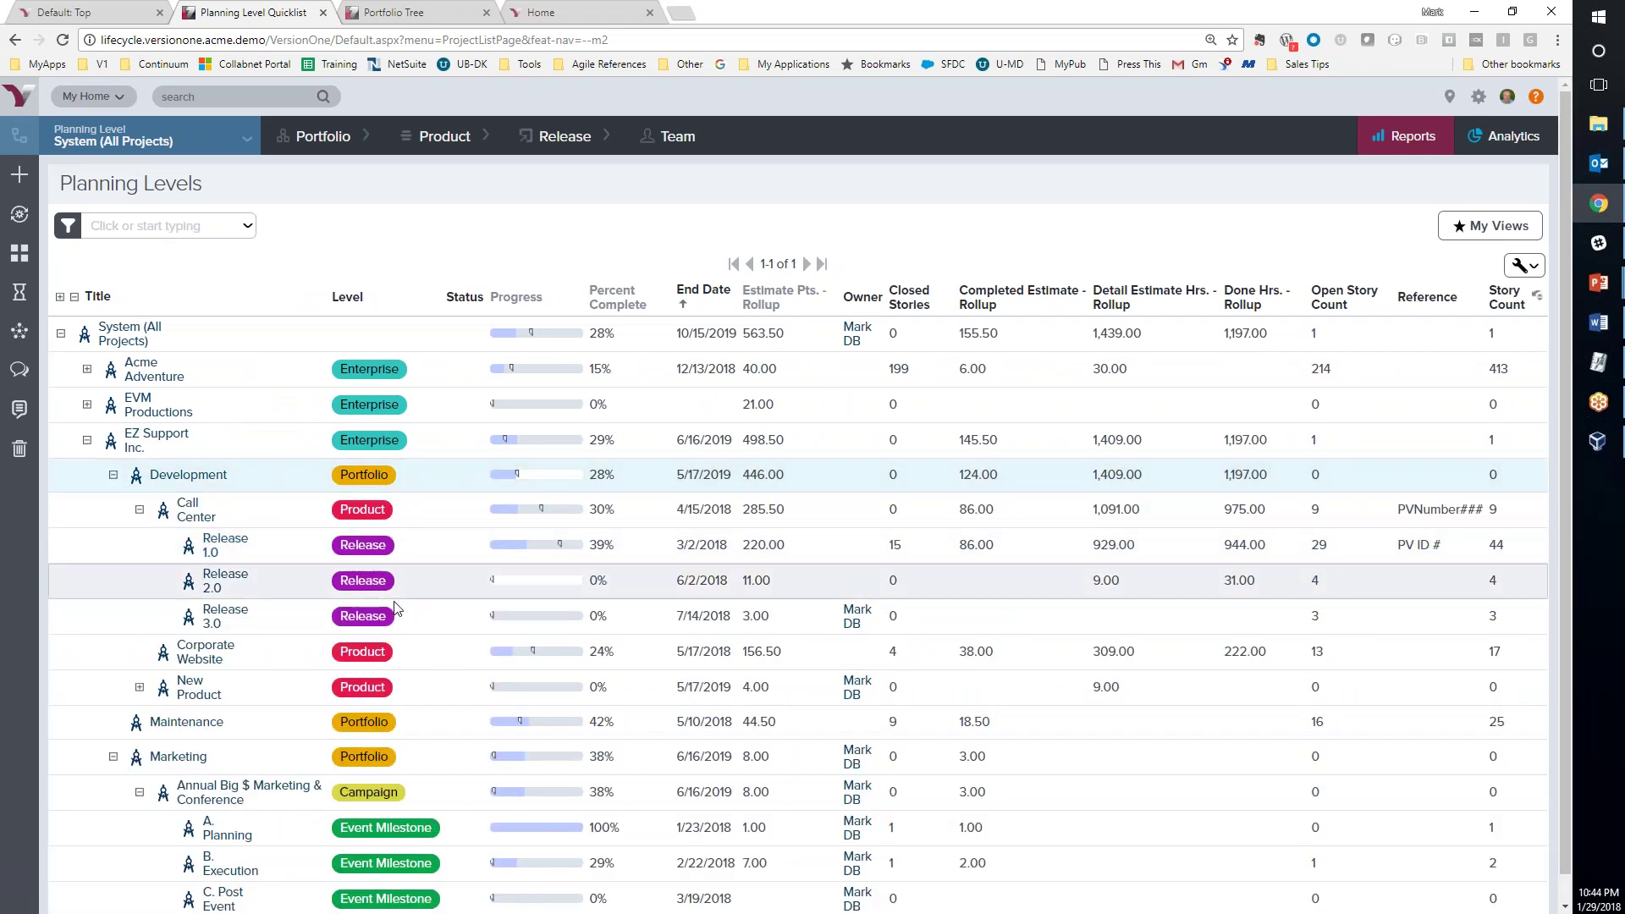
{"action": "scroll", "coordinate": [406, 672], "scroll_direction": "down", "scroll_amount": 1}
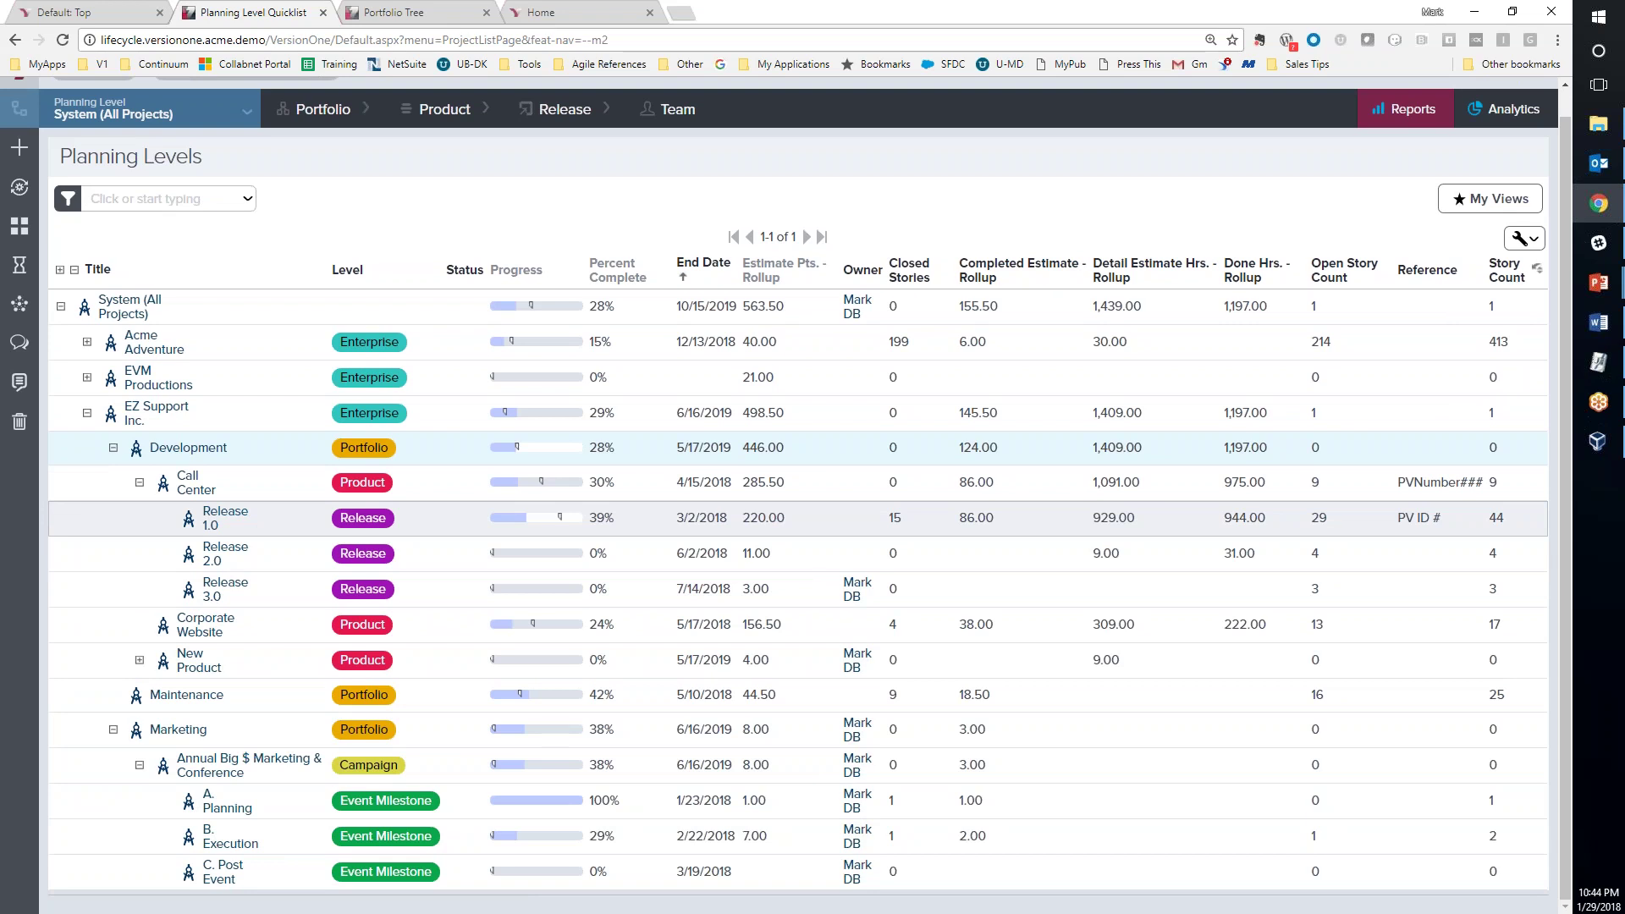
{"action": "left_click", "coordinate": [88, 415]}
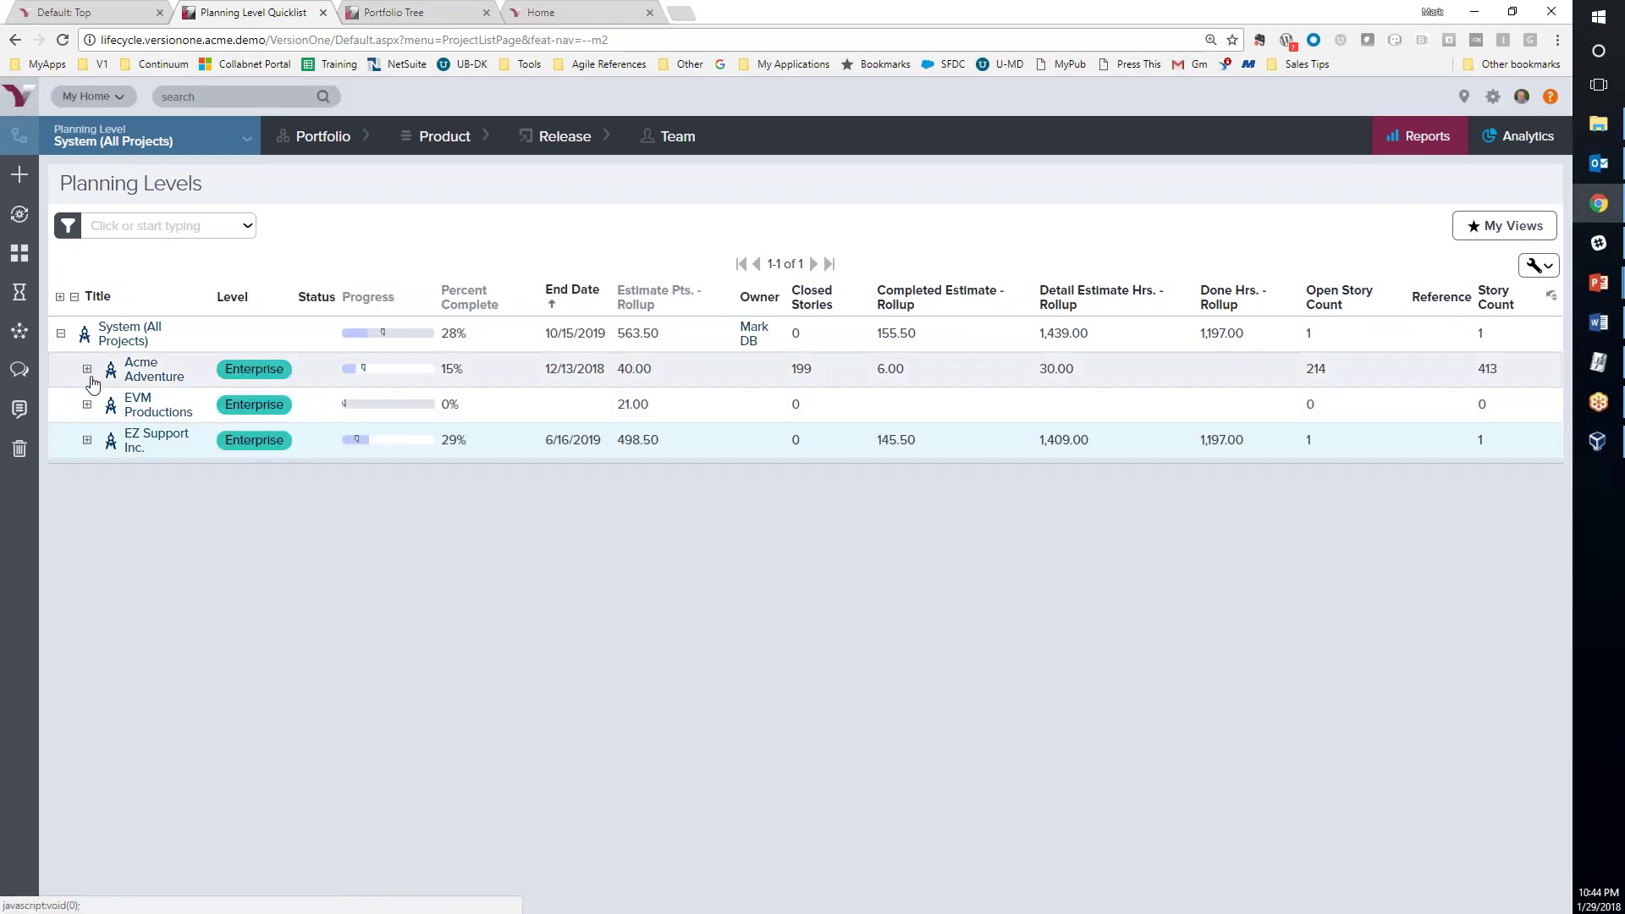
Examine EVM Productions through the Baja Ride solution down to the Ride Effects ART program increment, and collapse the hierarchy
{"action": "left_click", "coordinate": [87, 406]}
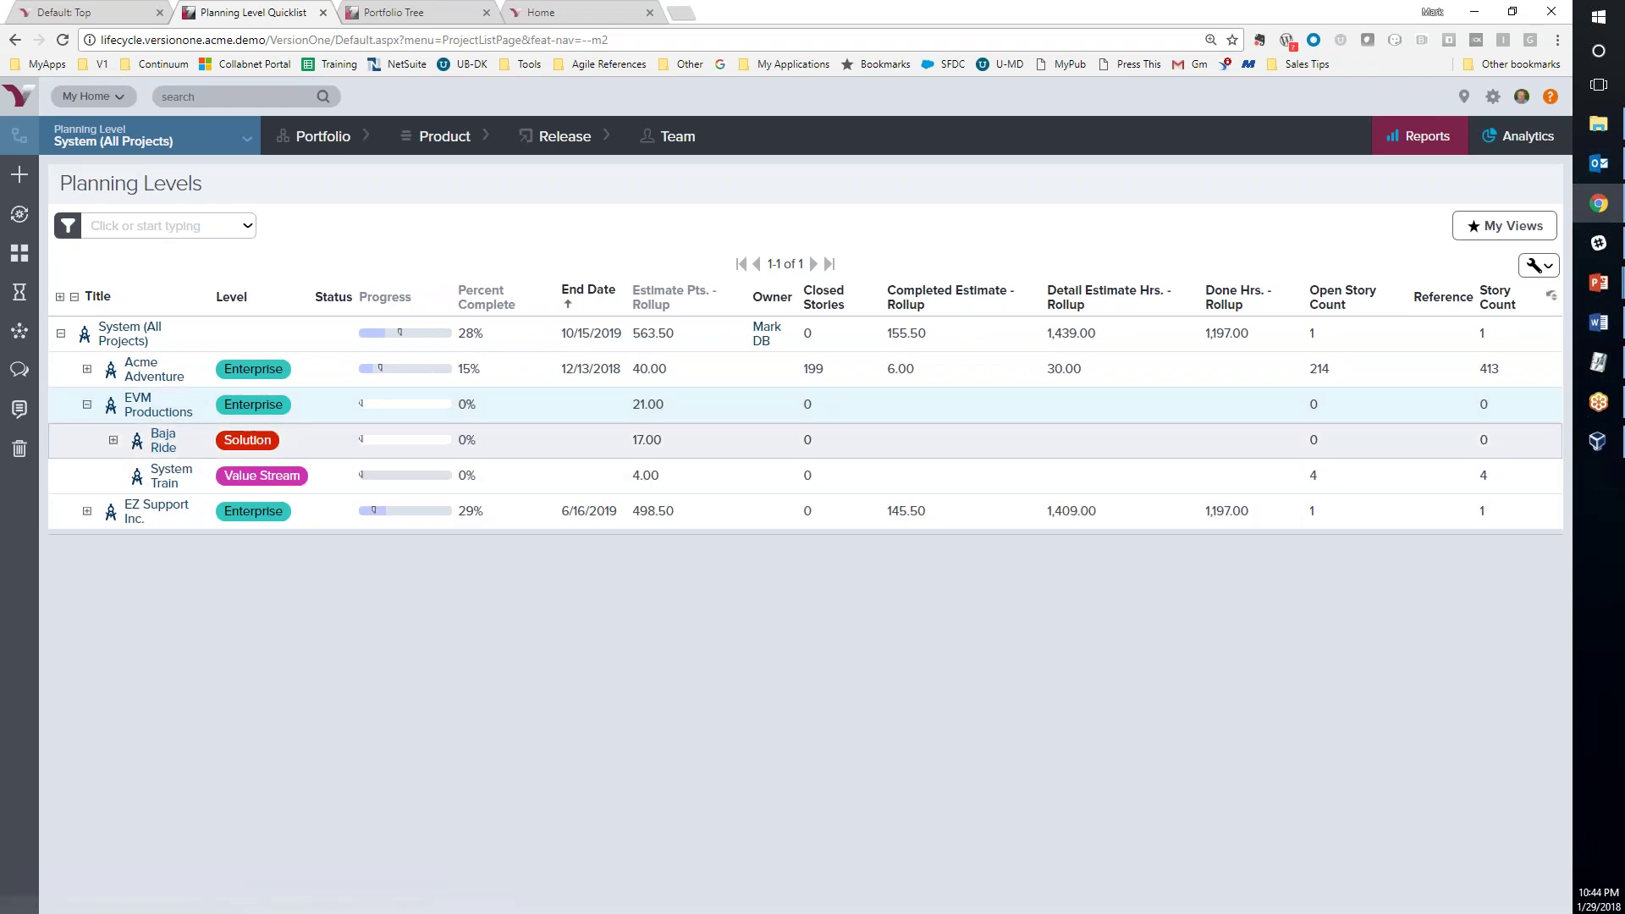
{"action": "left_click", "coordinate": [115, 442]}
{"action": "left_click", "coordinate": [121, 446]}
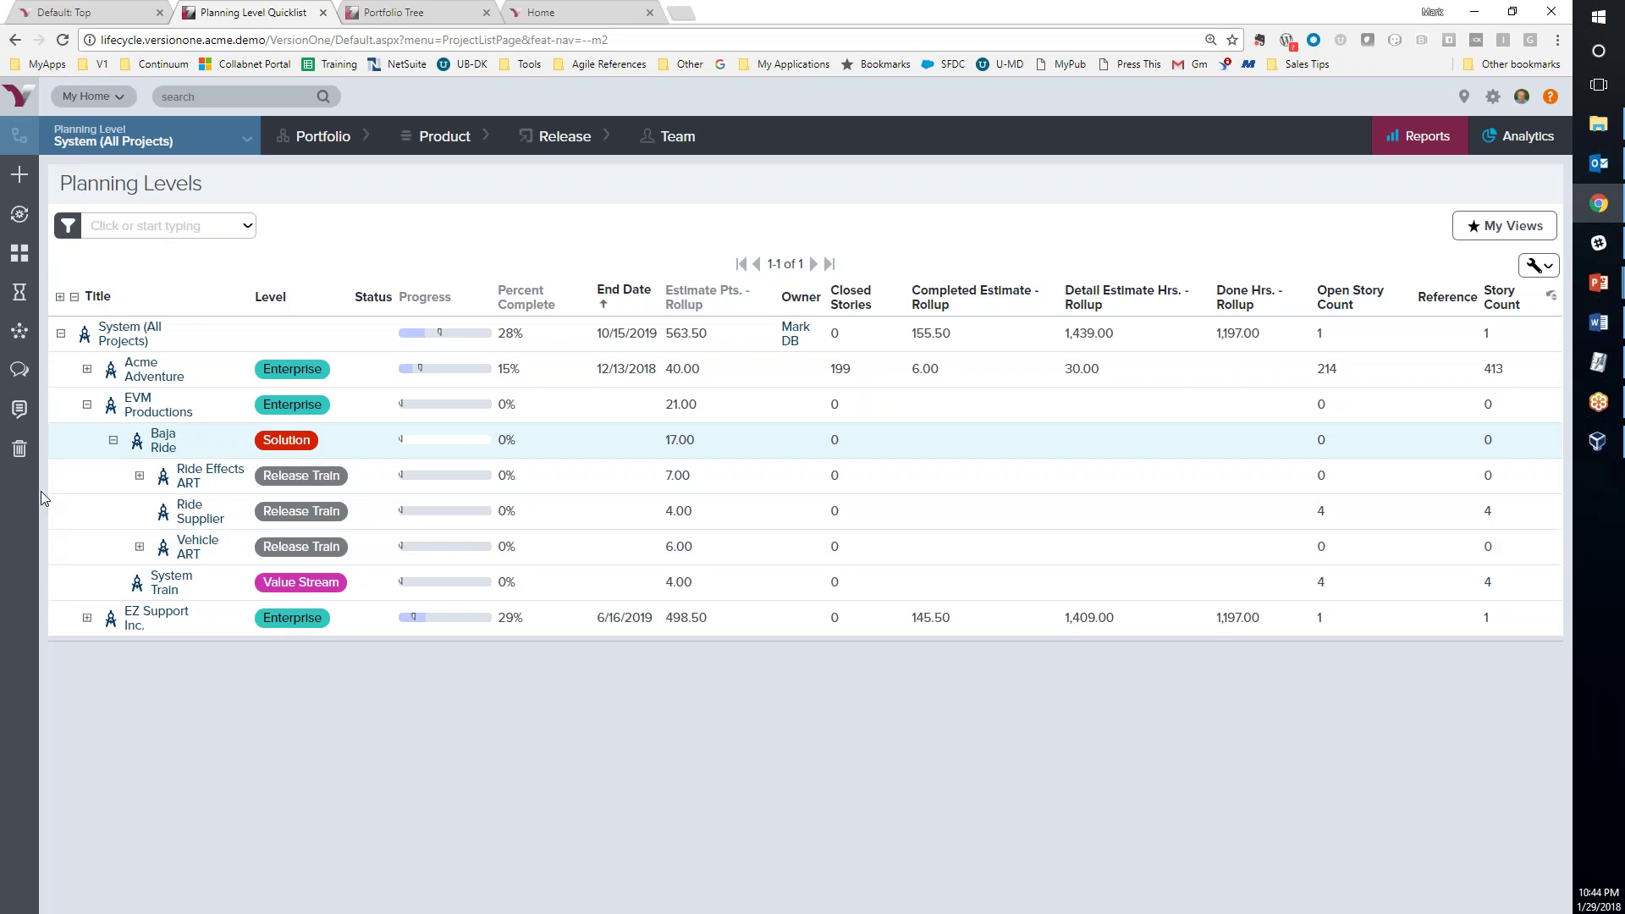
{"action": "left_click", "coordinate": [140, 478]}
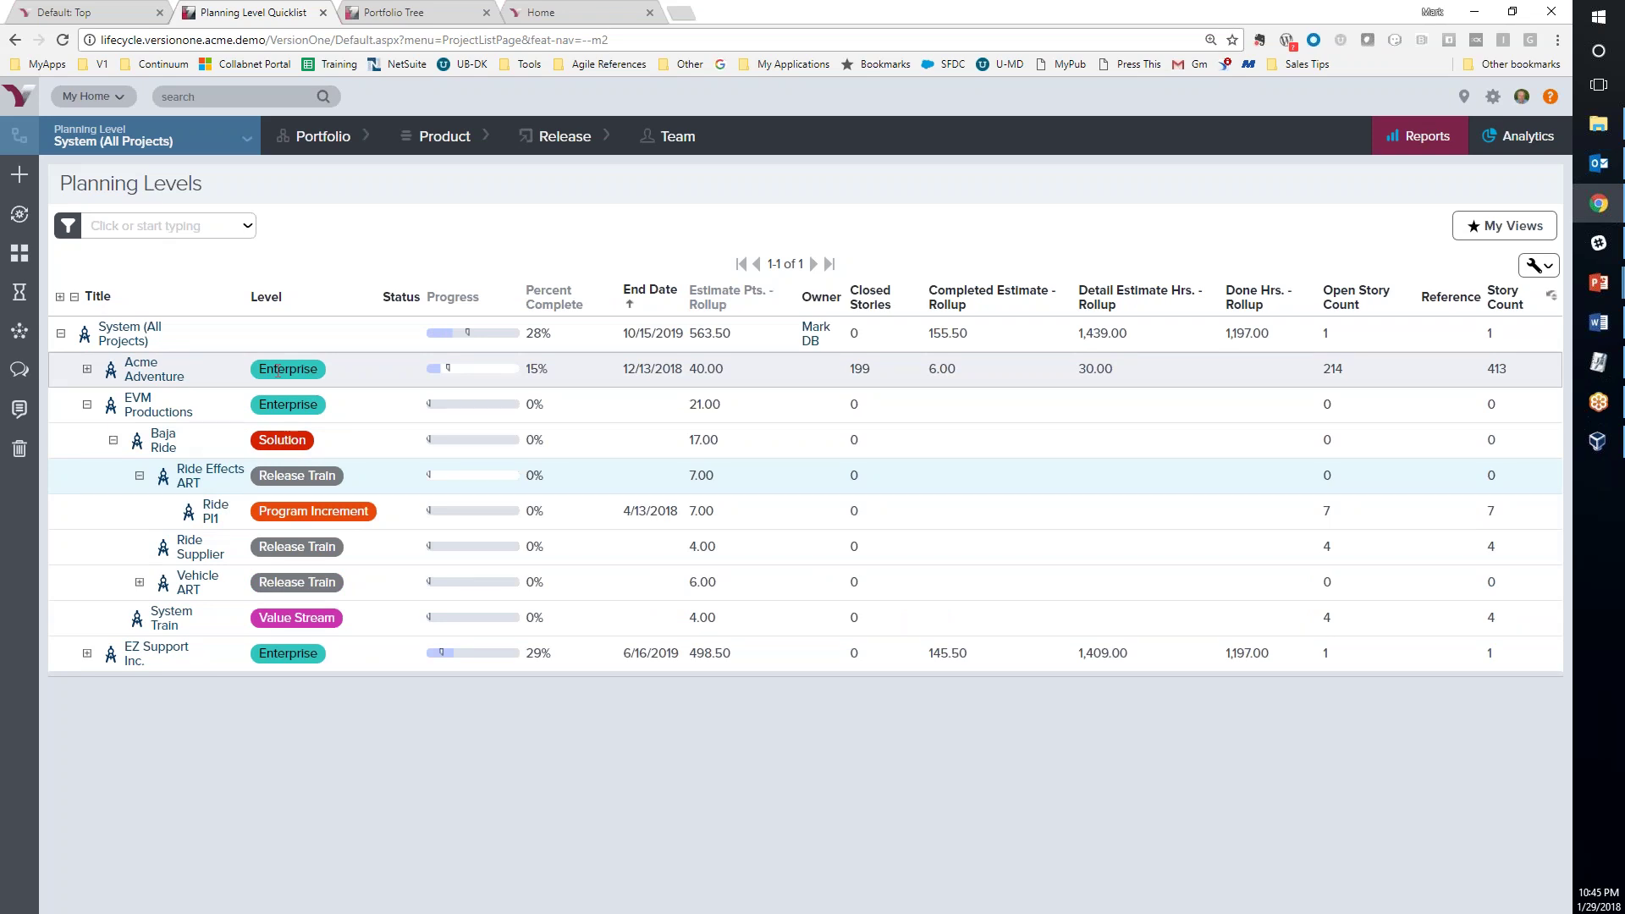
{"action": "left_click", "coordinate": [86, 406]}
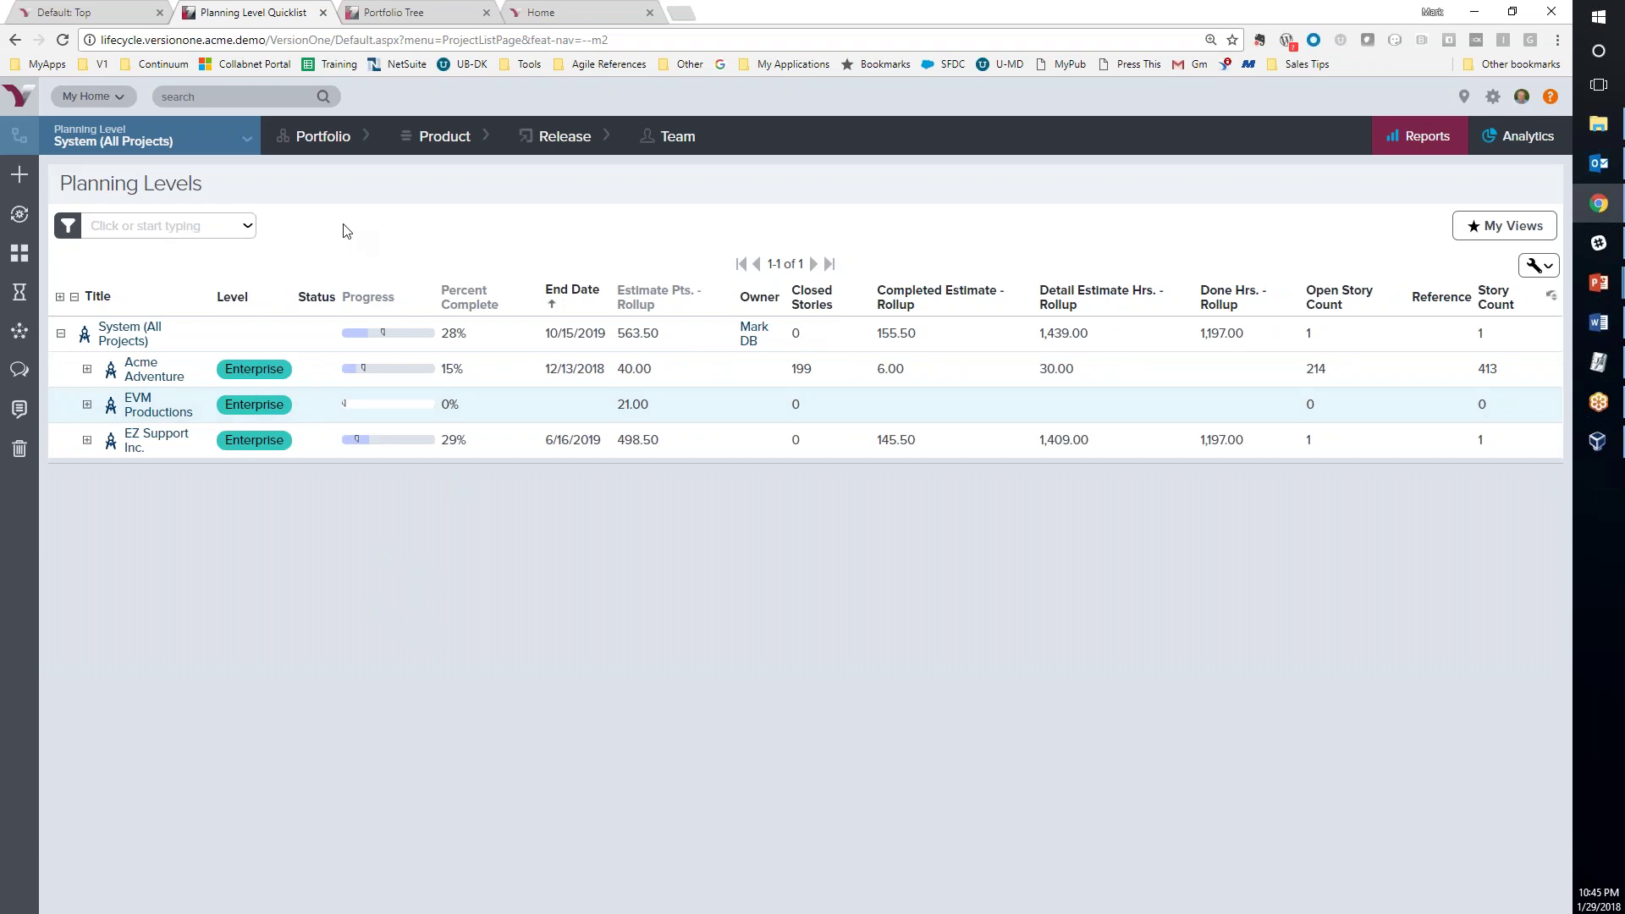
{"action": "left_click", "coordinate": [1498, 237]}
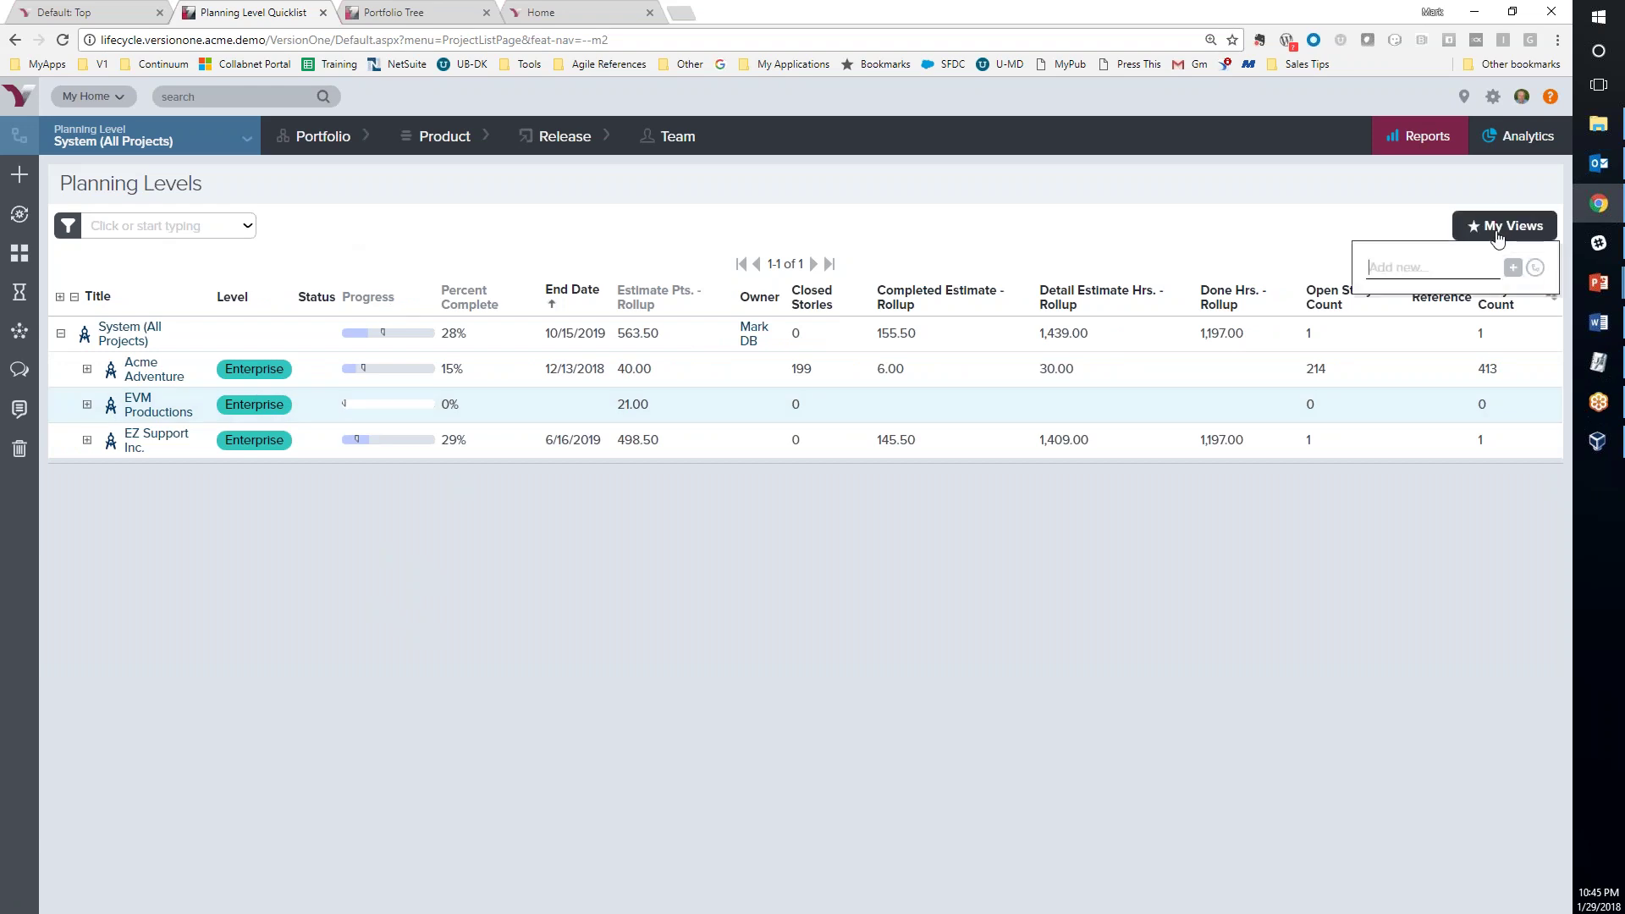
{"action": "left_click", "coordinate": [1459, 679]}
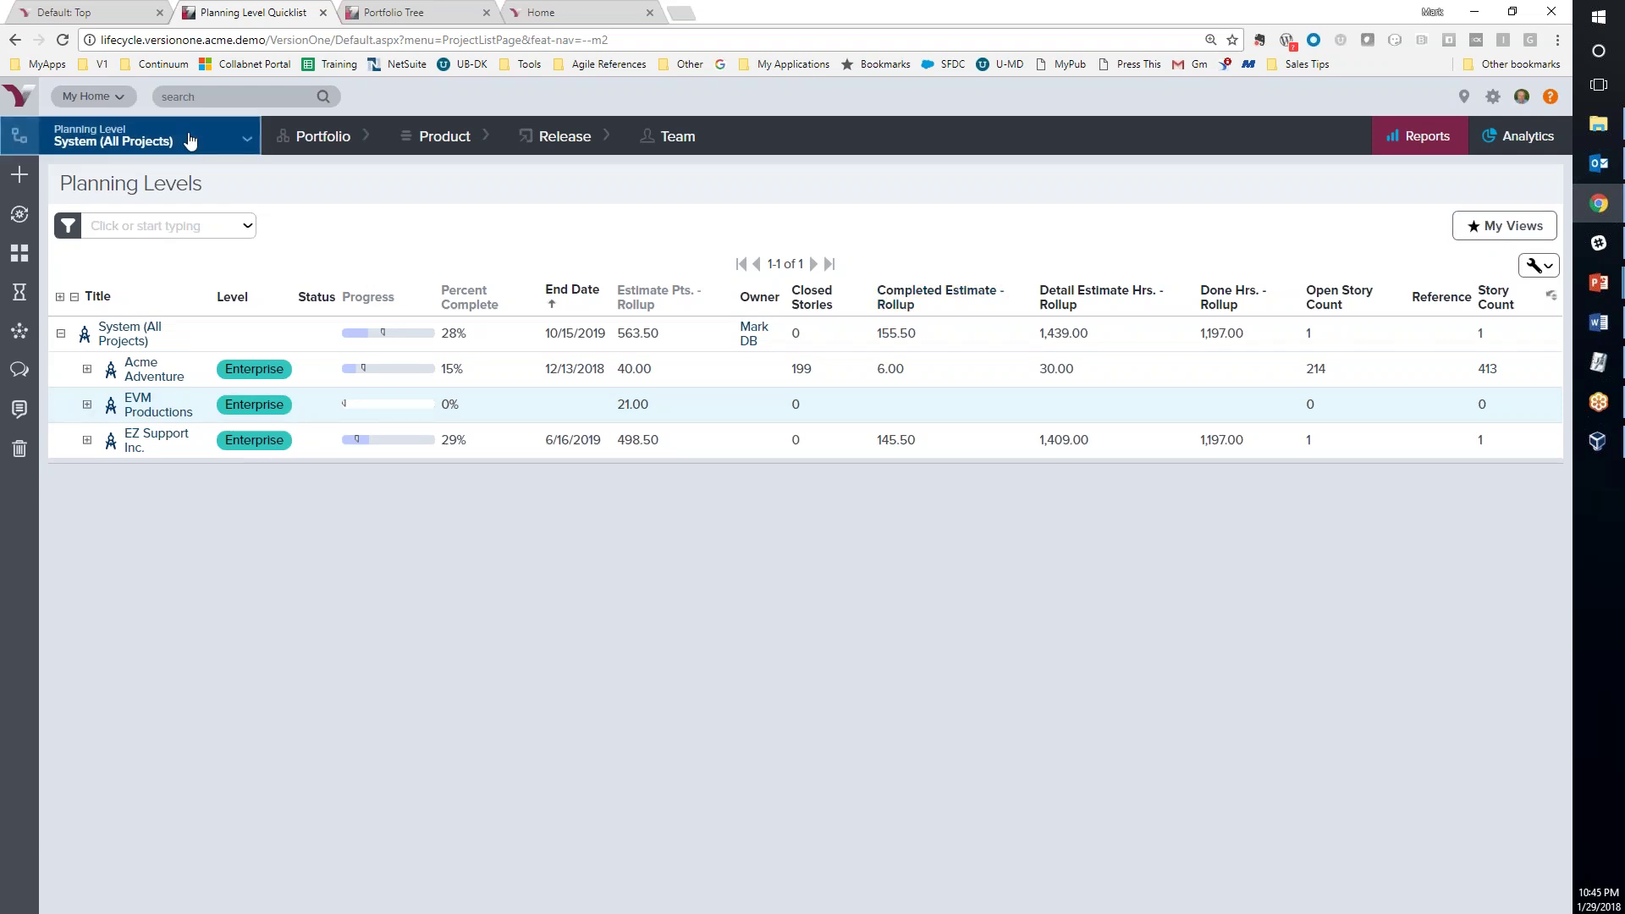
Set the planning level context to EZ Support Inc. using the planning level tree, and expand it to show its portfolios
{"action": "left_click", "coordinate": [190, 141]}
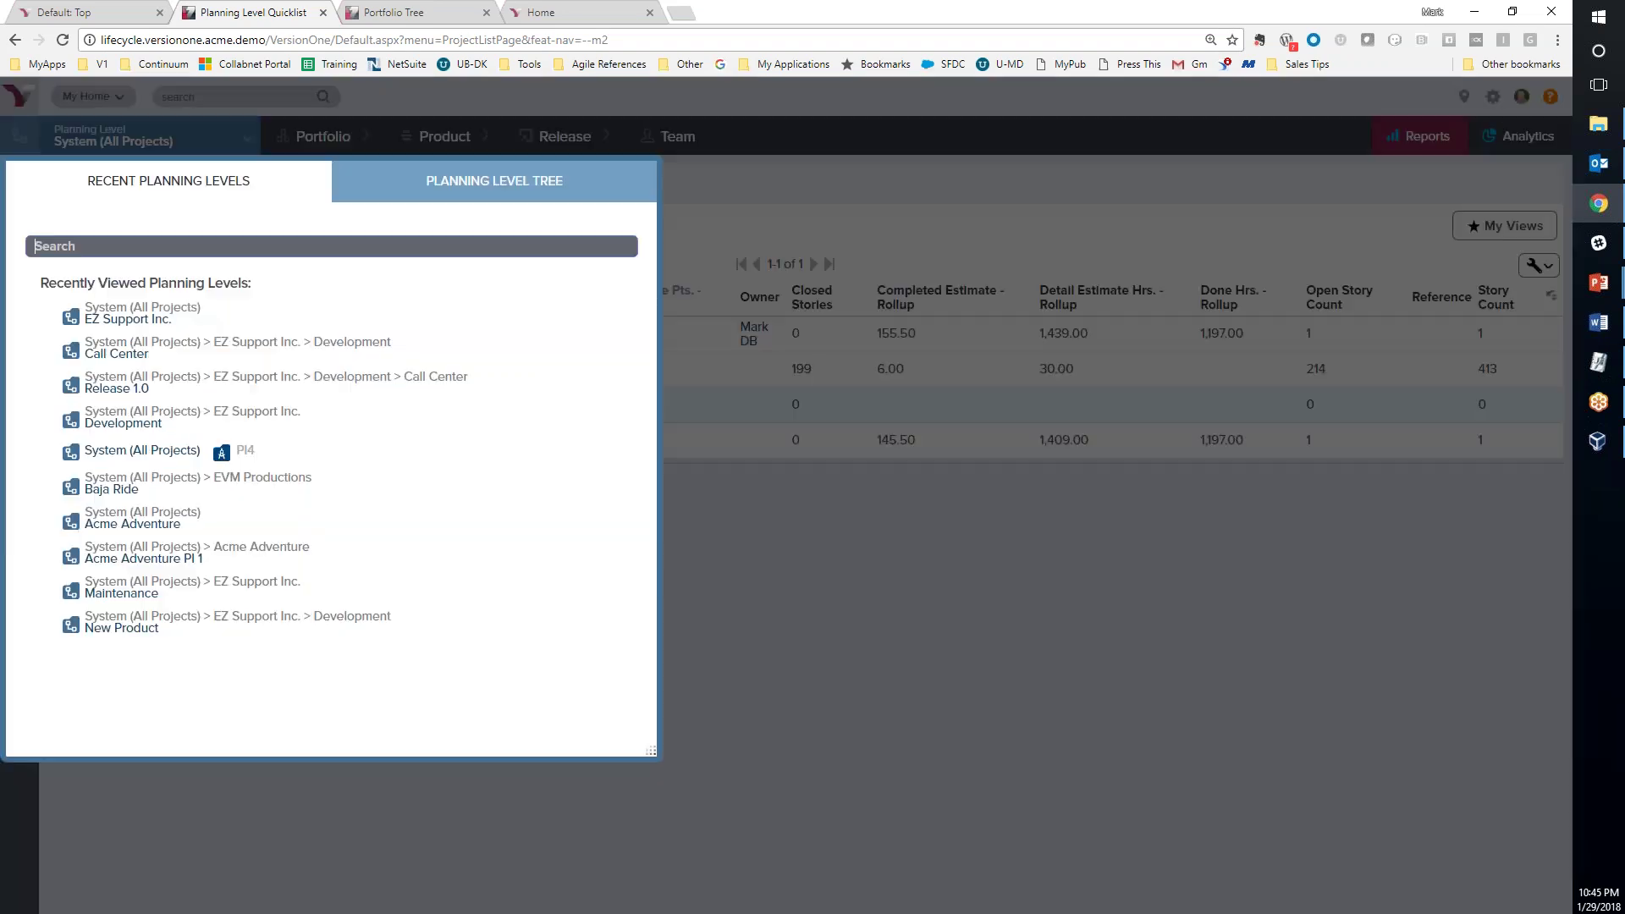
{"action": "left_click", "coordinate": [493, 200]}
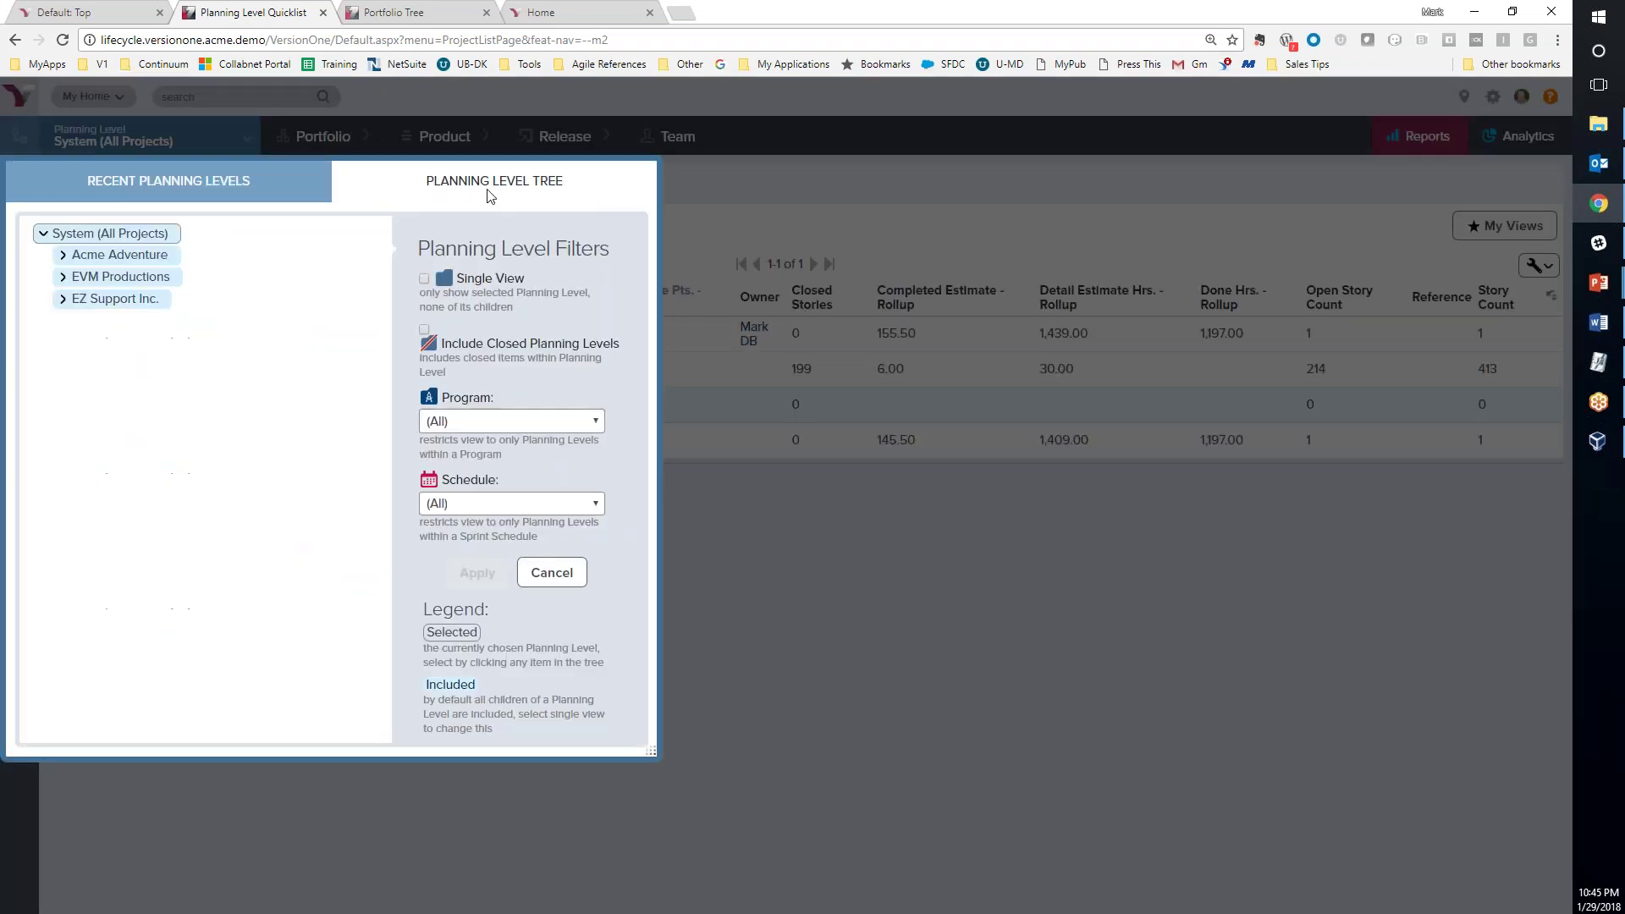
{"action": "left_click", "coordinate": [98, 301]}
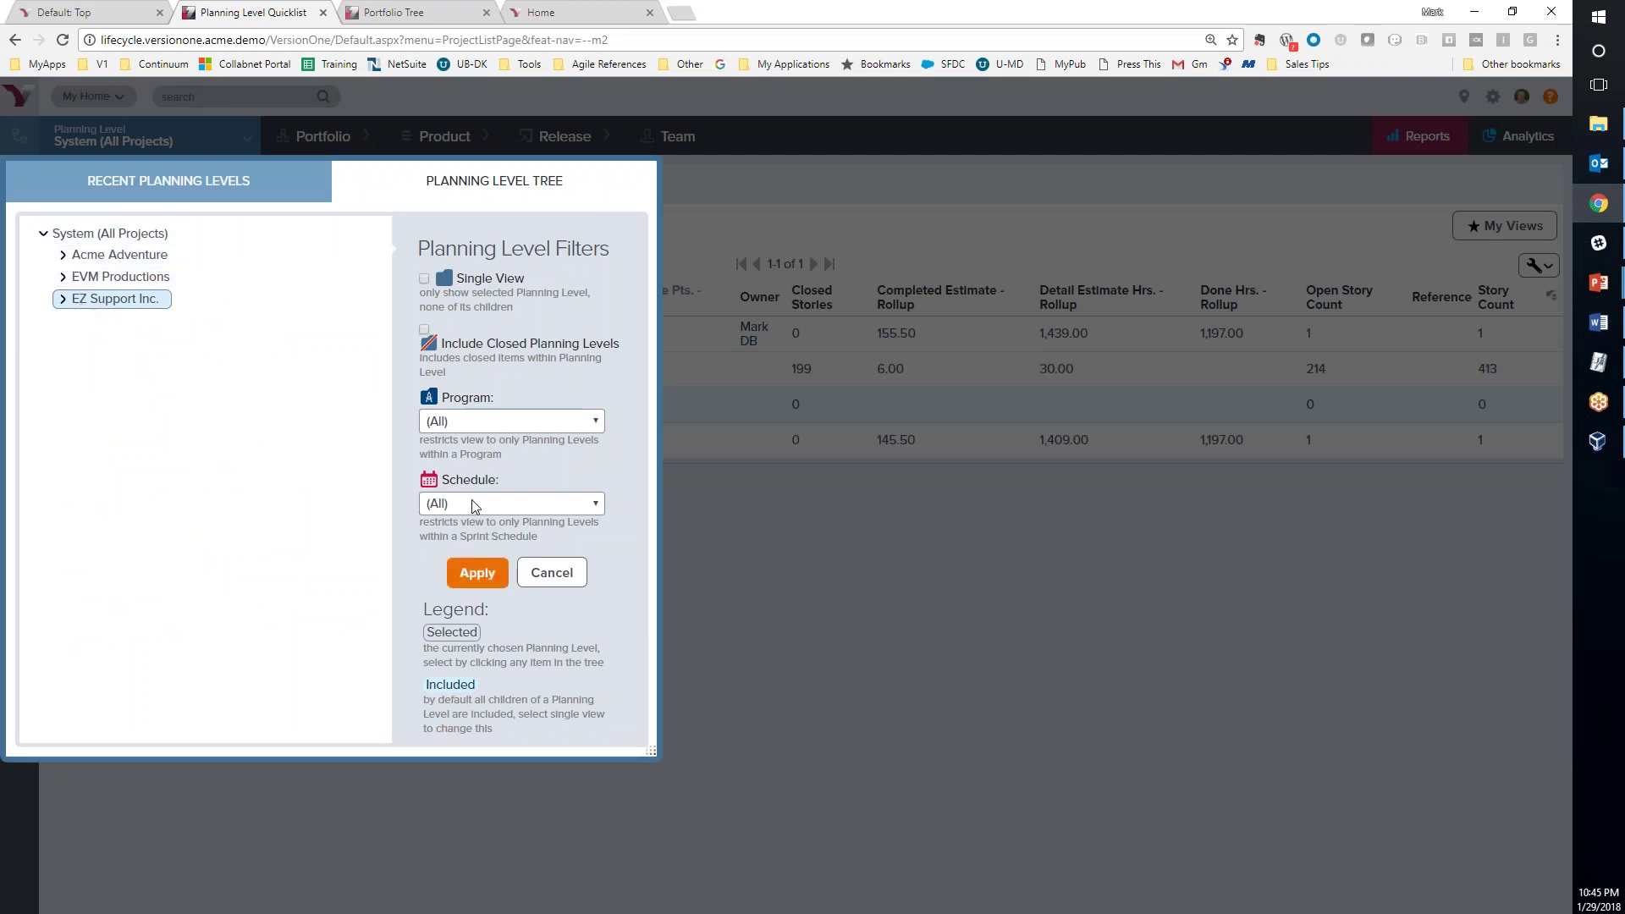
{"action": "left_click", "coordinate": [473, 572]}
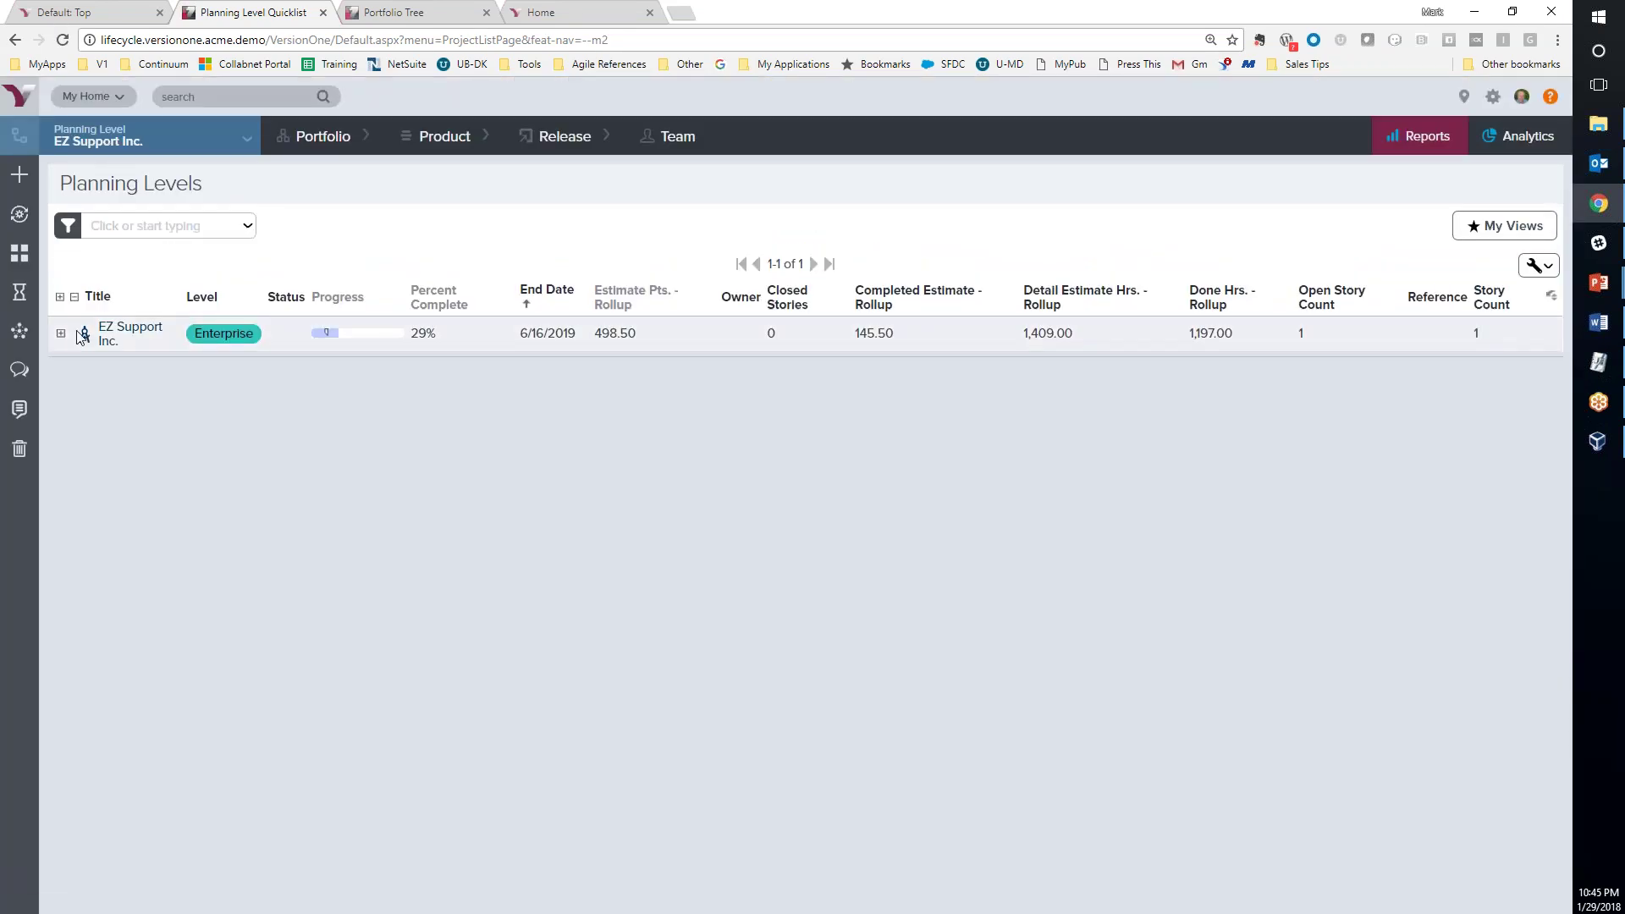
{"action": "left_click", "coordinate": [60, 333]}
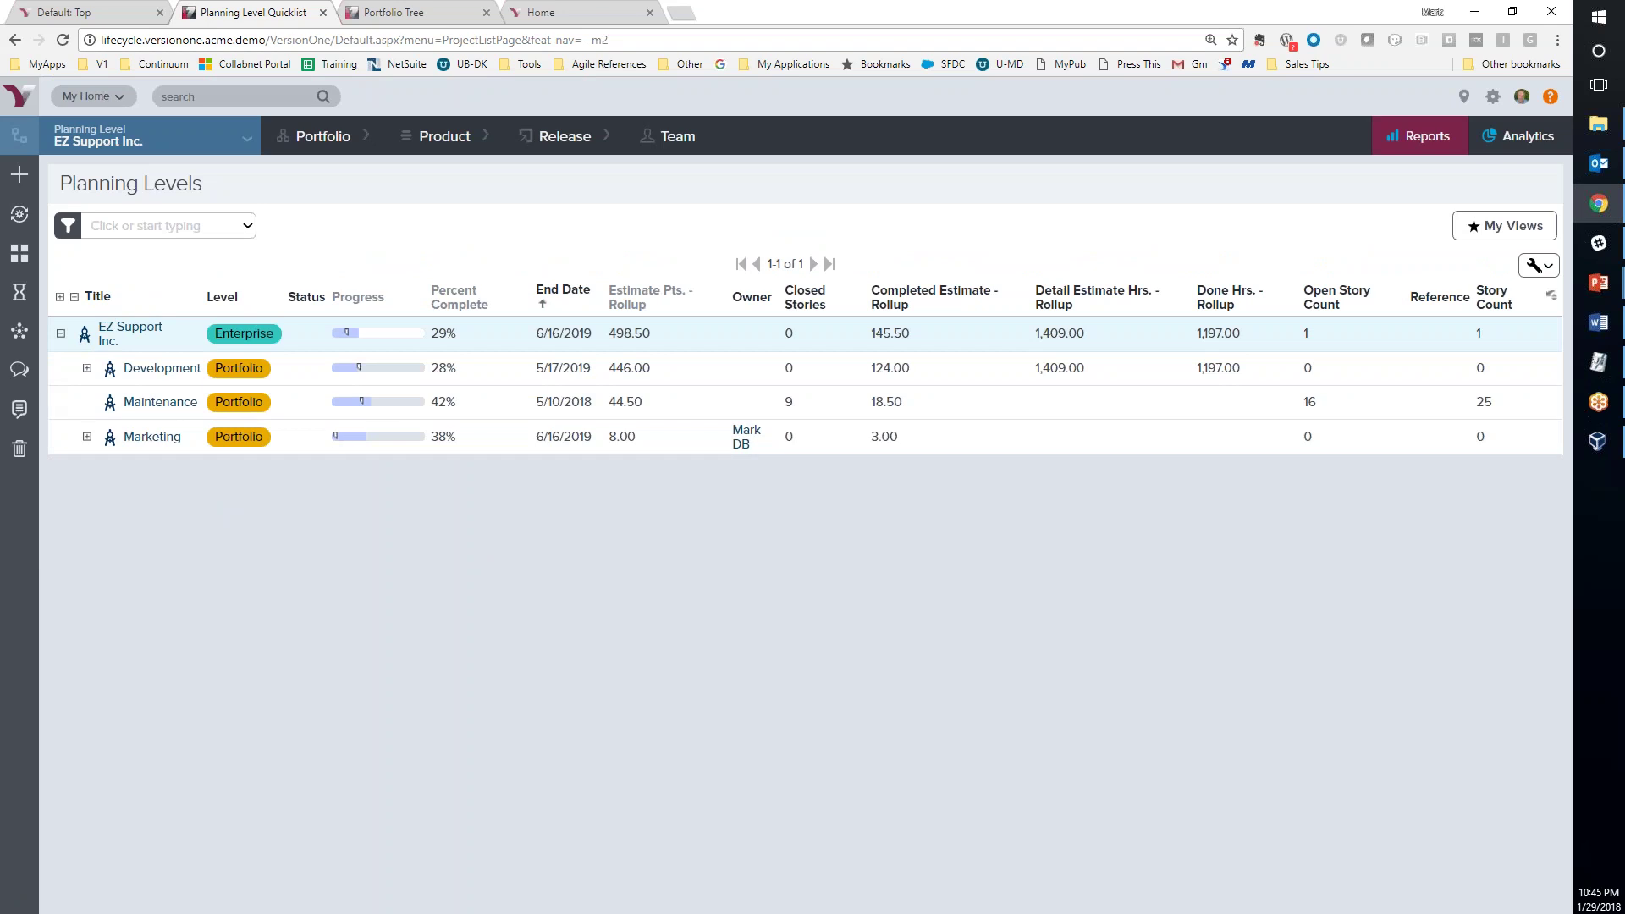
Open the portfolio's strategic themes and read the full description of the Core Improvements theme
{"action": "mouse_move", "coordinate": [330, 146]}
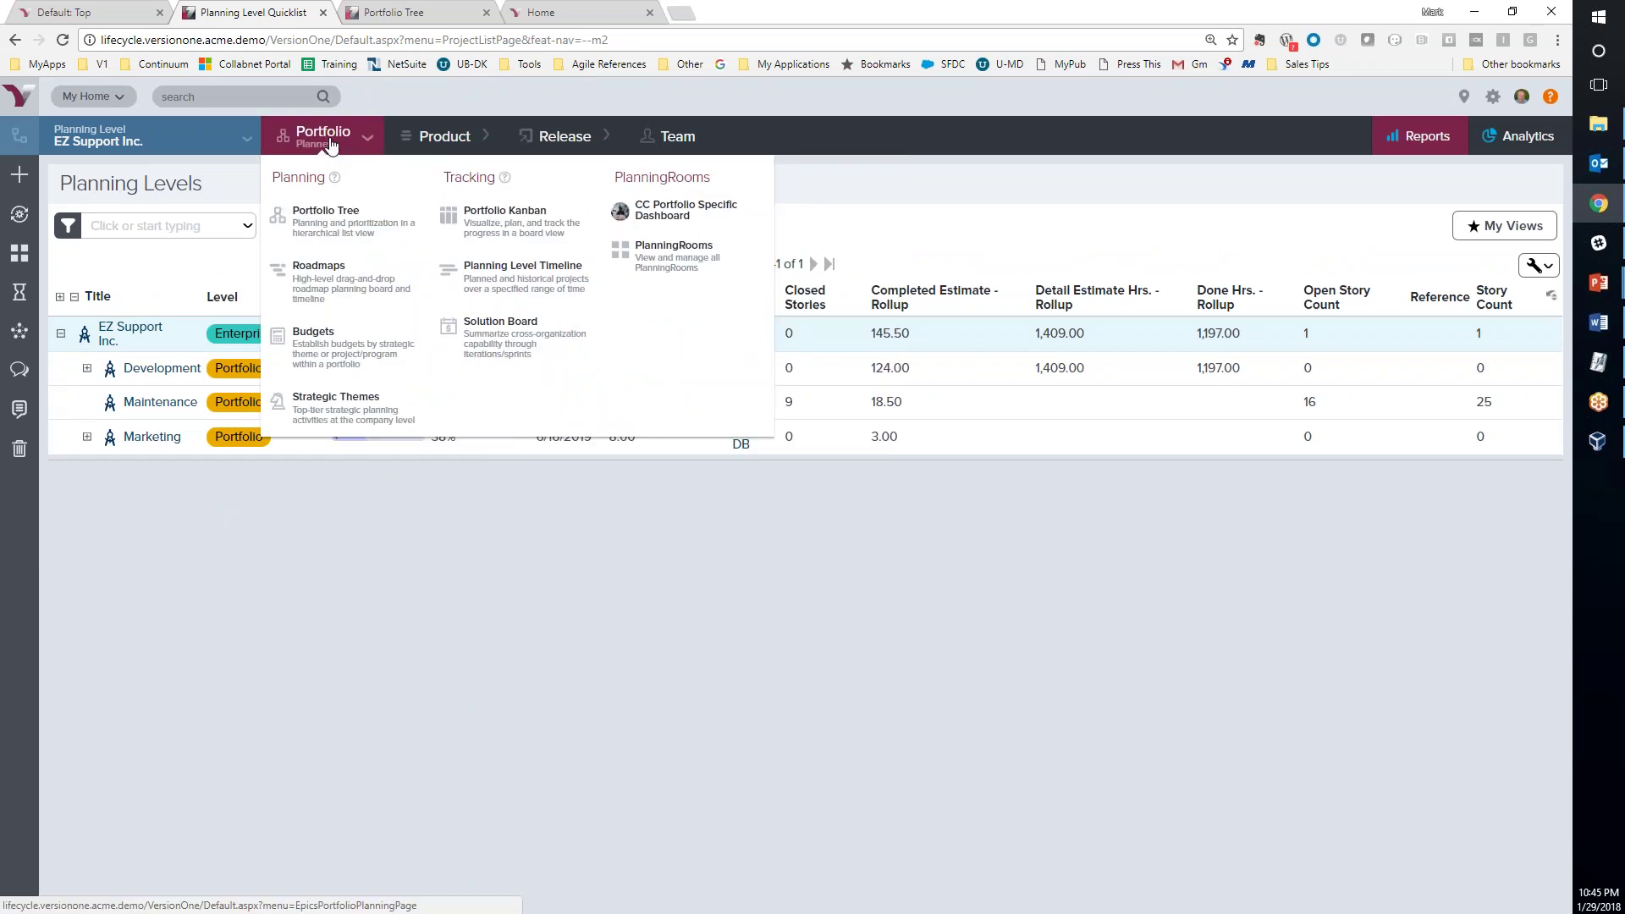
{"action": "left_click", "coordinate": [347, 406]}
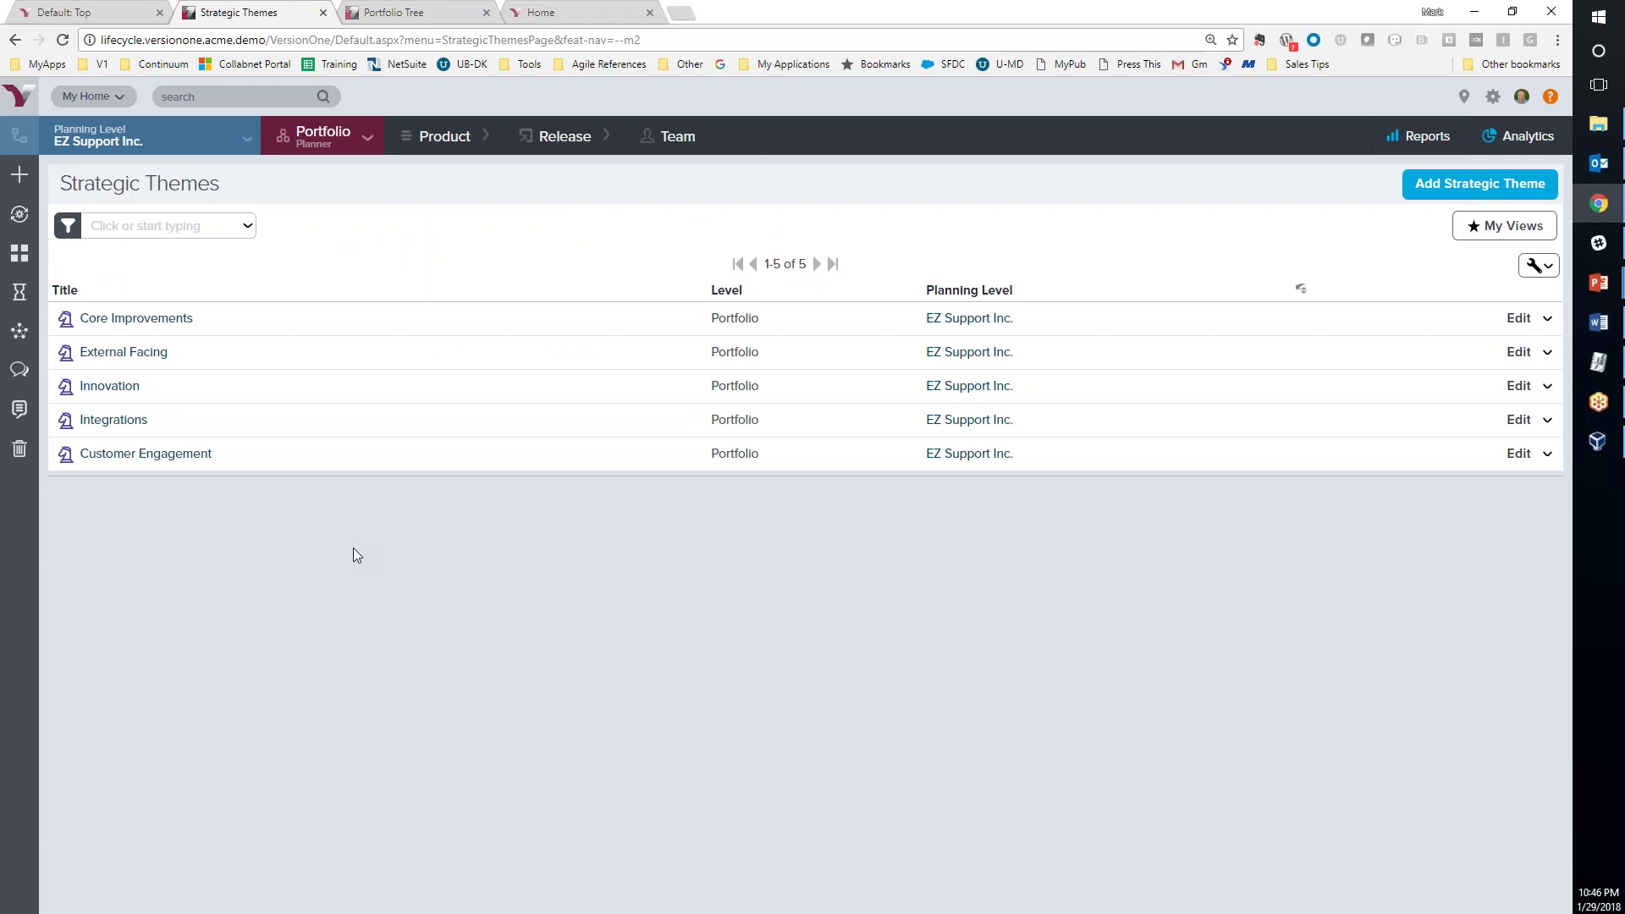
{"action": "left_click", "coordinate": [165, 319]}
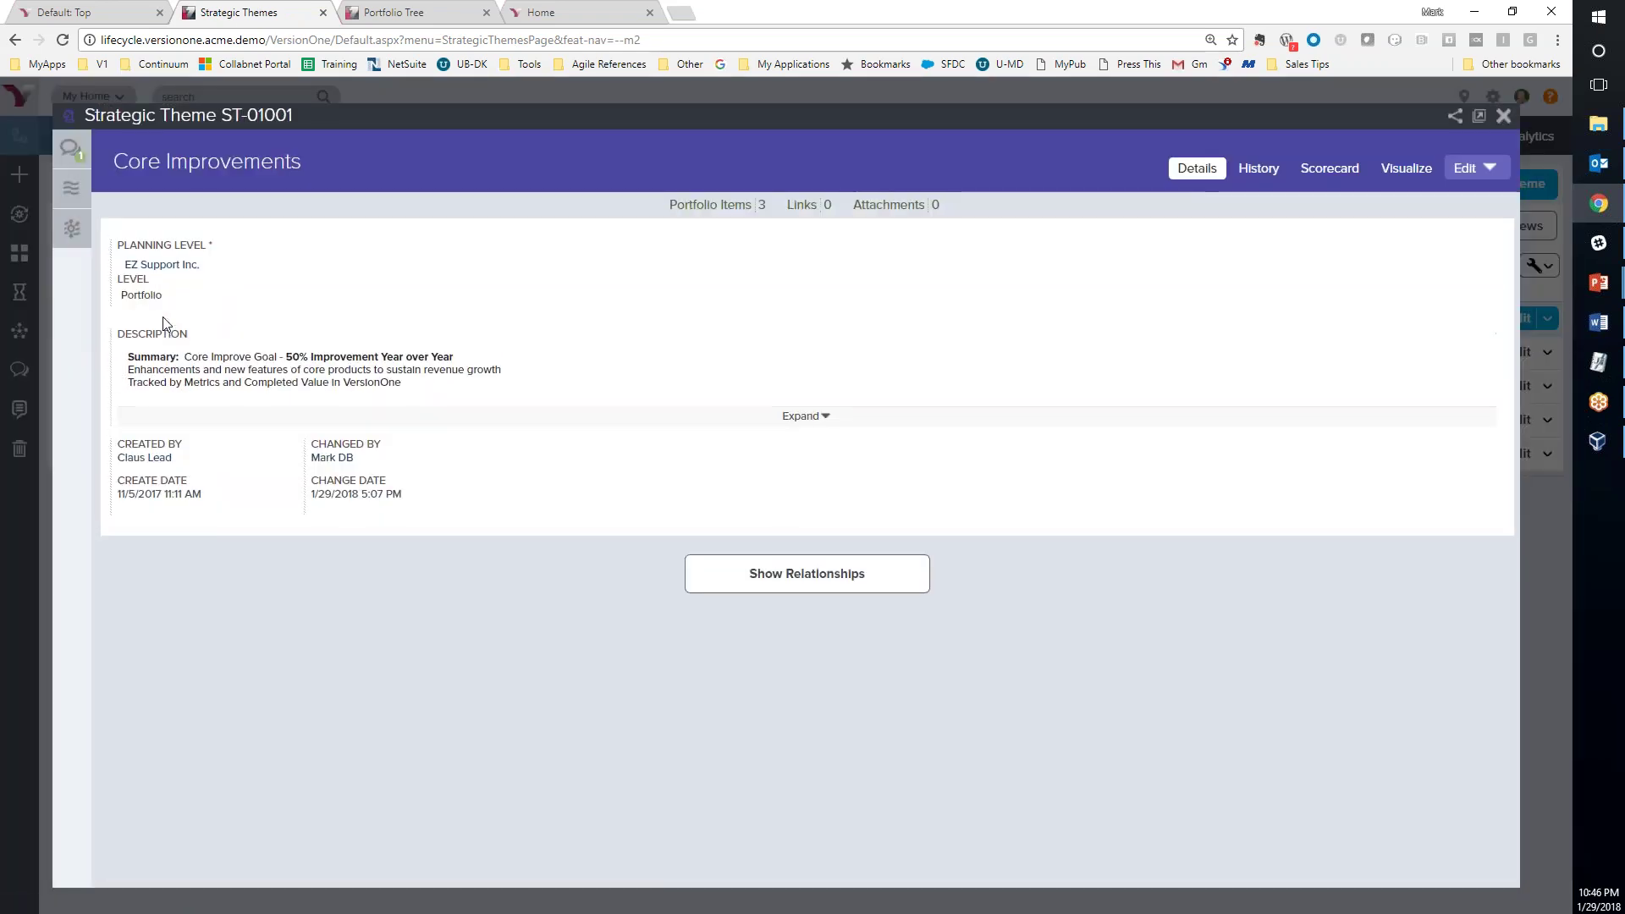
{"action": "left_click", "coordinate": [812, 416]}
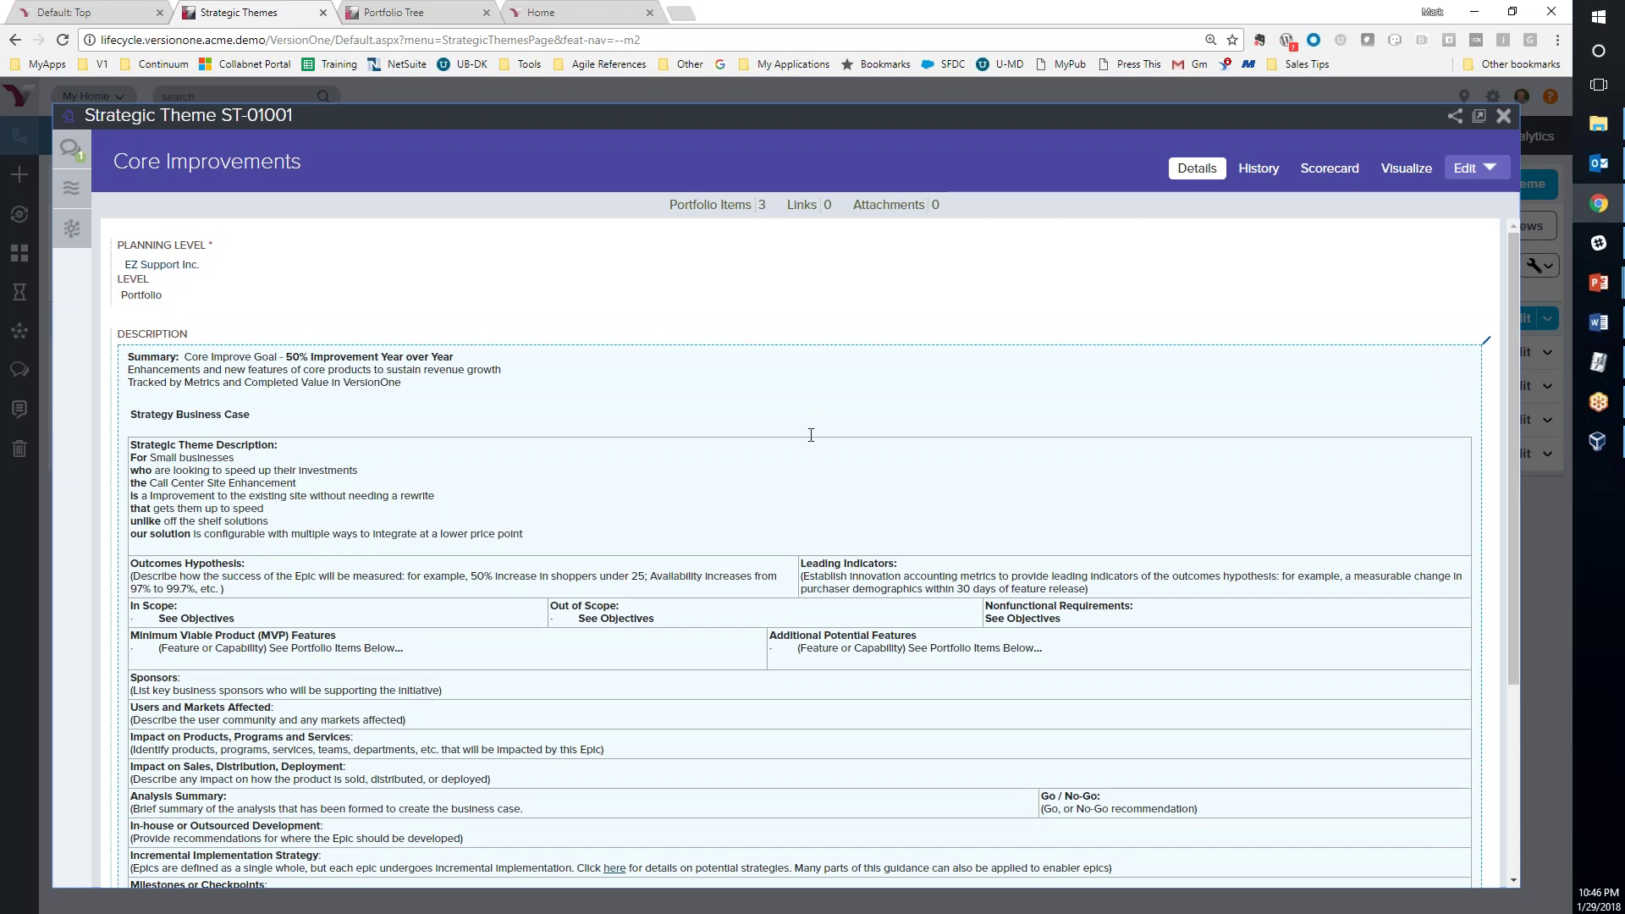
{"action": "scroll", "coordinate": [811, 435], "scroll_direction": "down", "scroll_amount": 2}
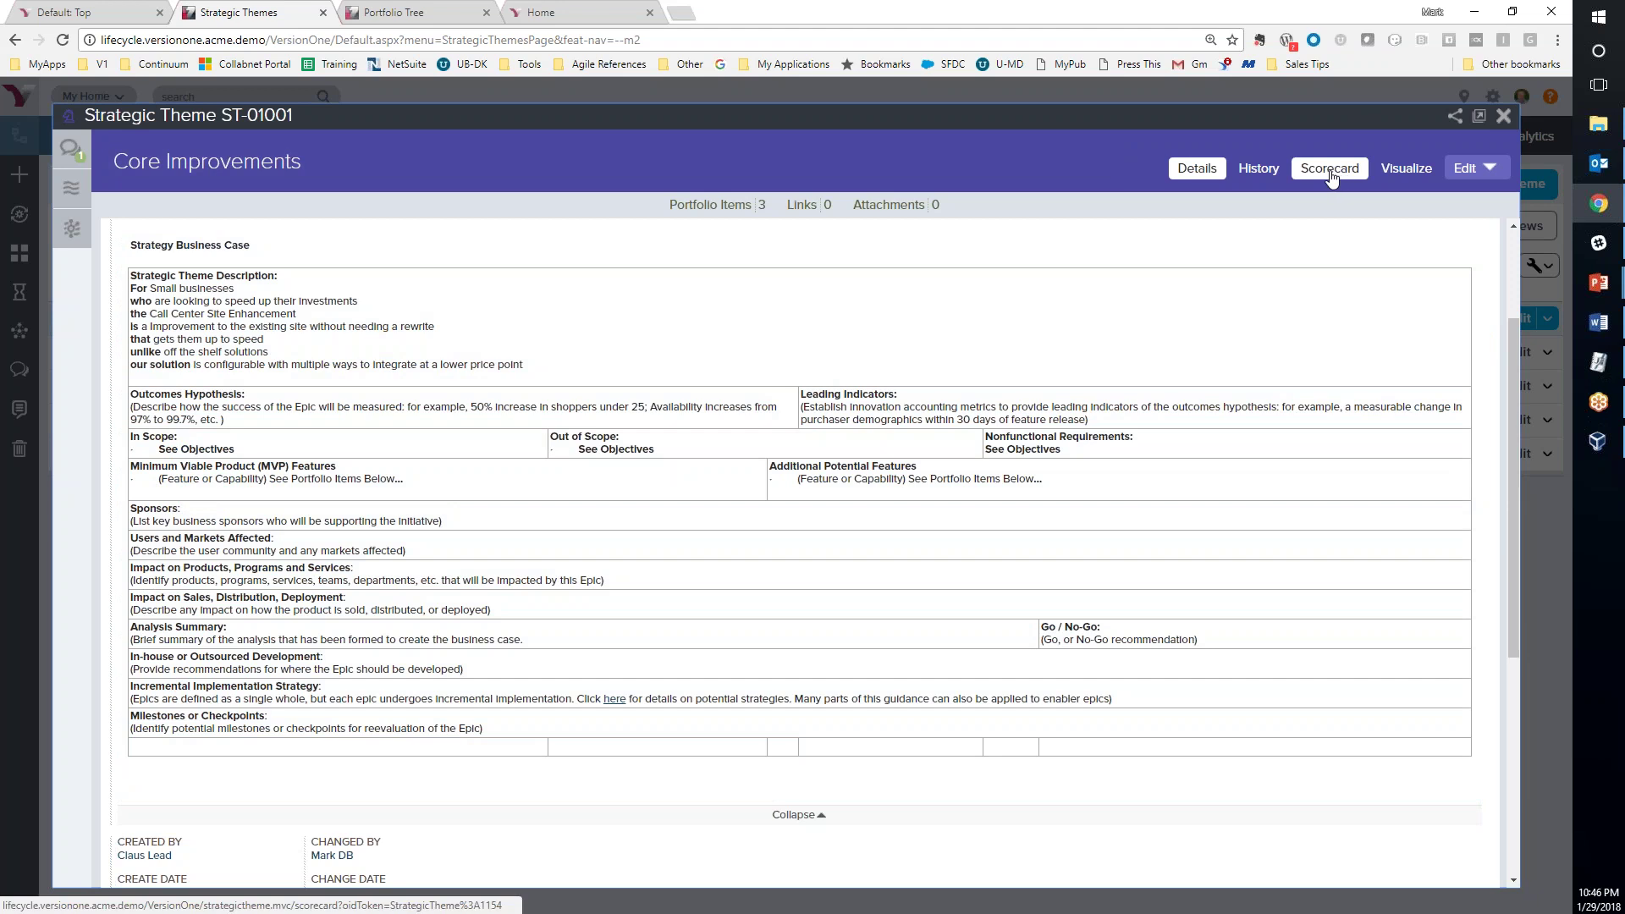
Visualize the Core Improvements theme as a sunburst chart with closed items included
{"action": "left_click", "coordinate": [1409, 176]}
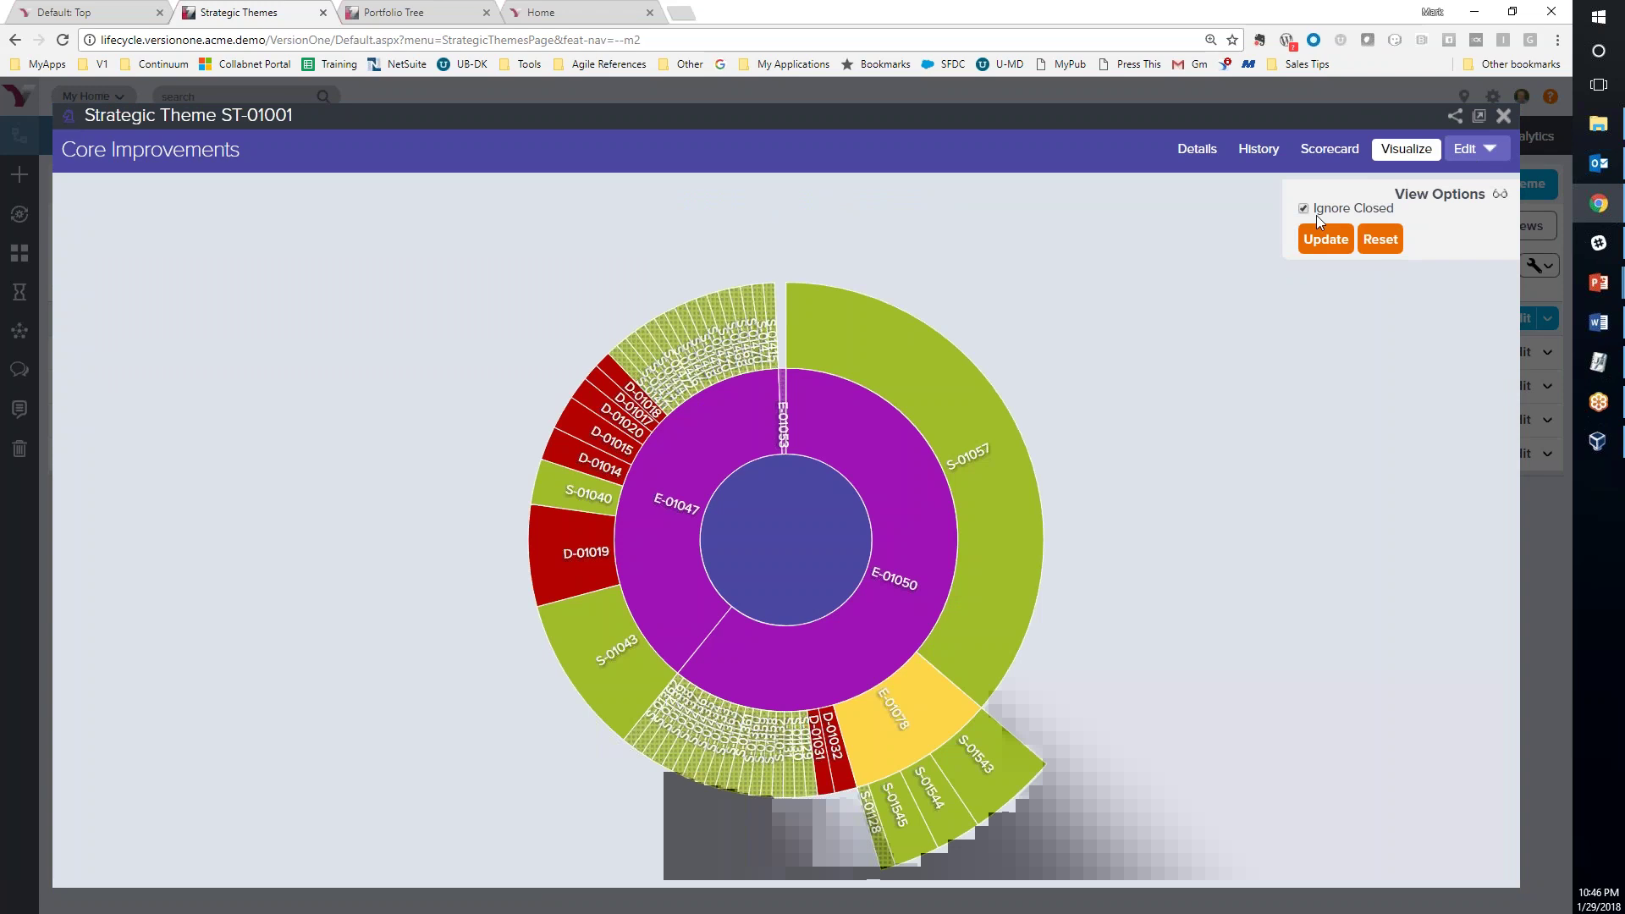
{"action": "left_click", "coordinate": [1318, 239]}
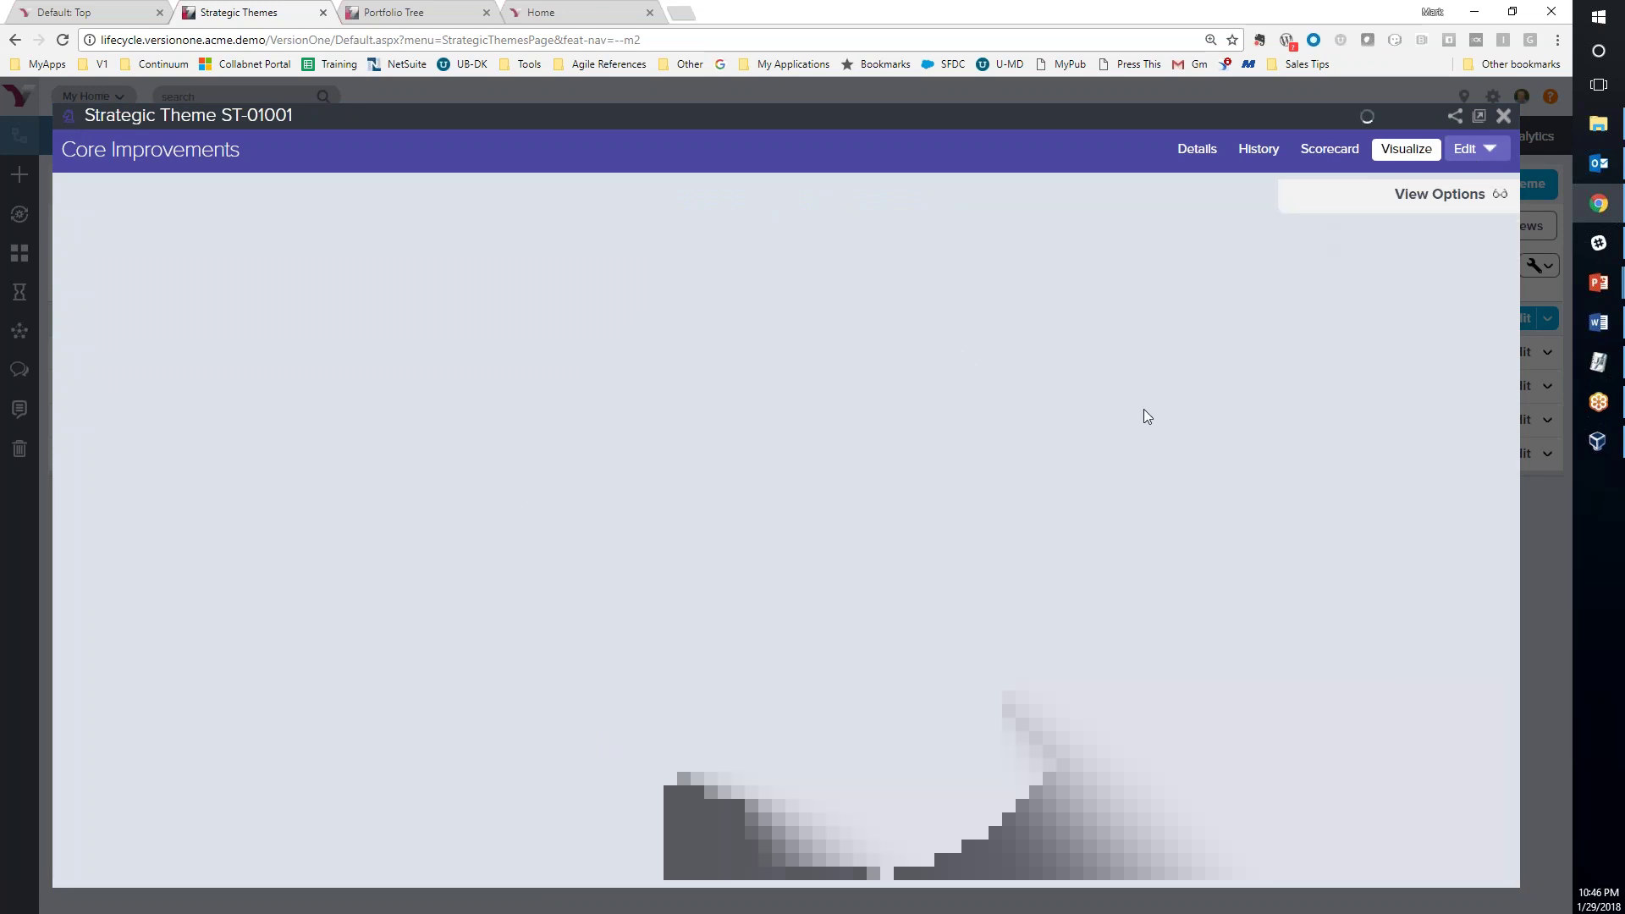
{"action": "mouse_move", "coordinate": [771, 554]}
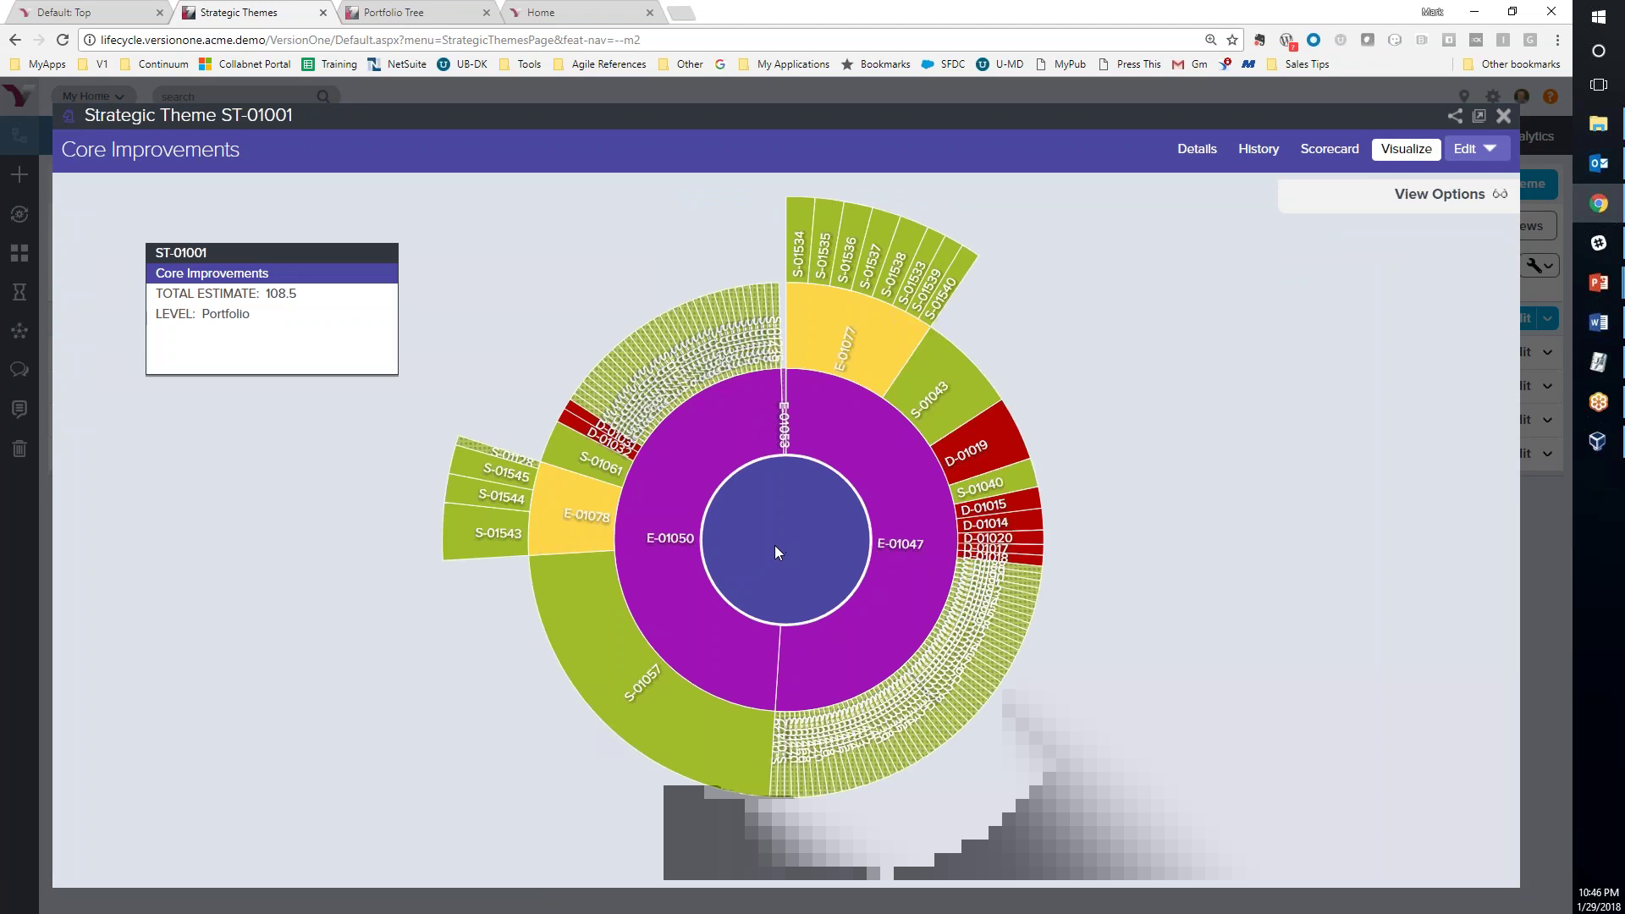
Drill into the UX Maintenance epic and its User Experience Love feature, and return to the full Core Improvements chart
{"action": "mouse_move", "coordinate": [886, 519]}
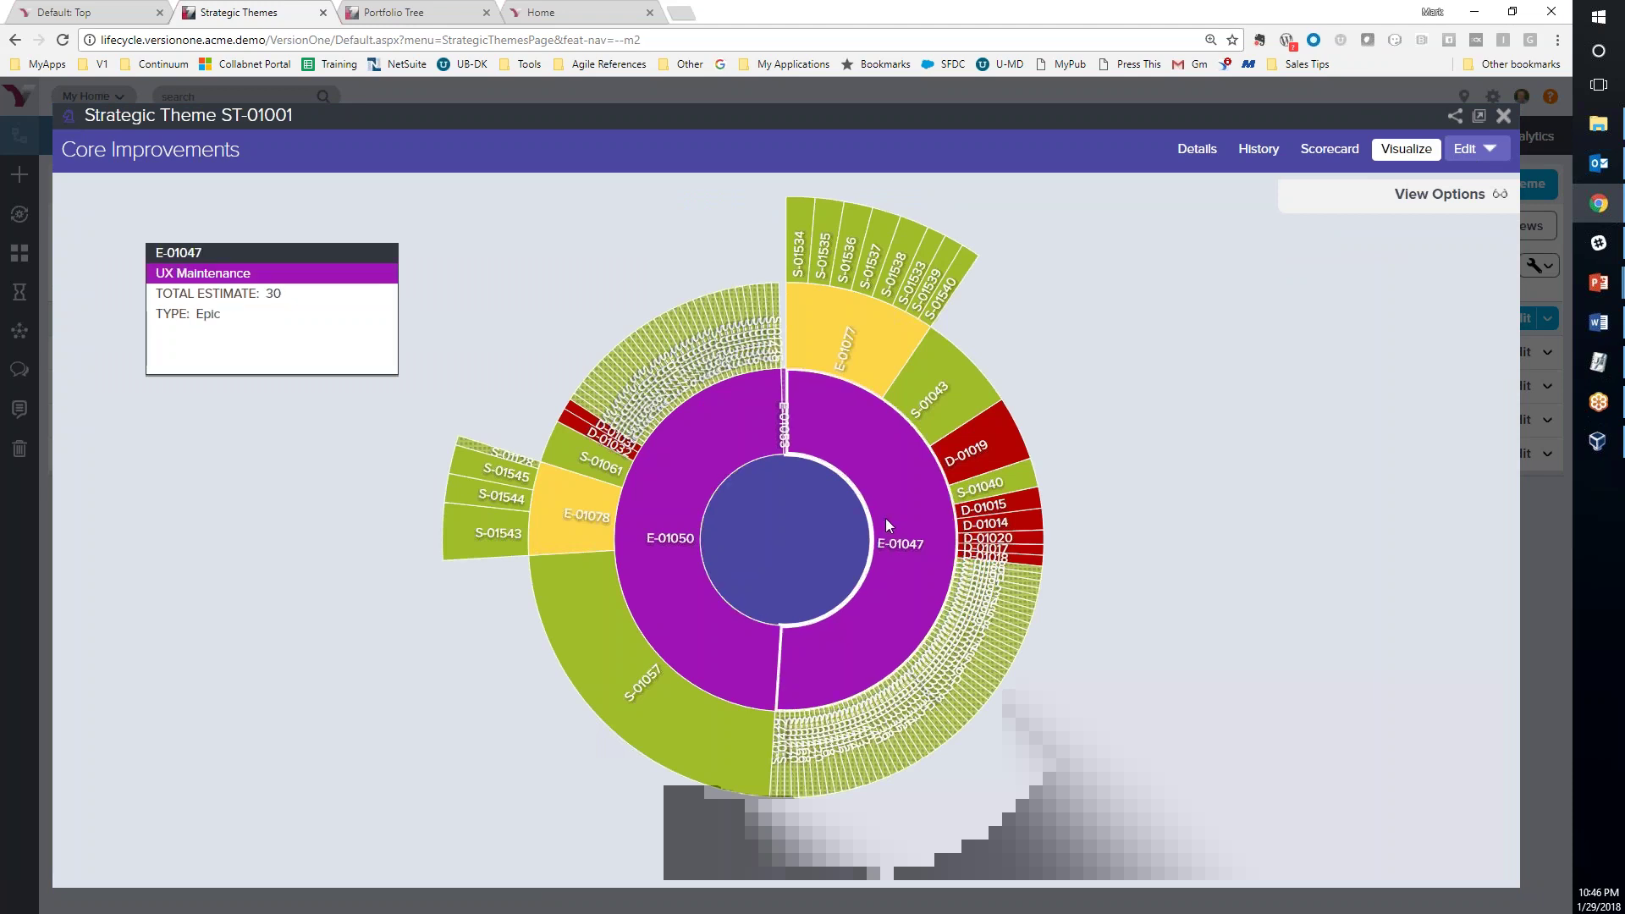
{"action": "left_click", "coordinate": [885, 517]}
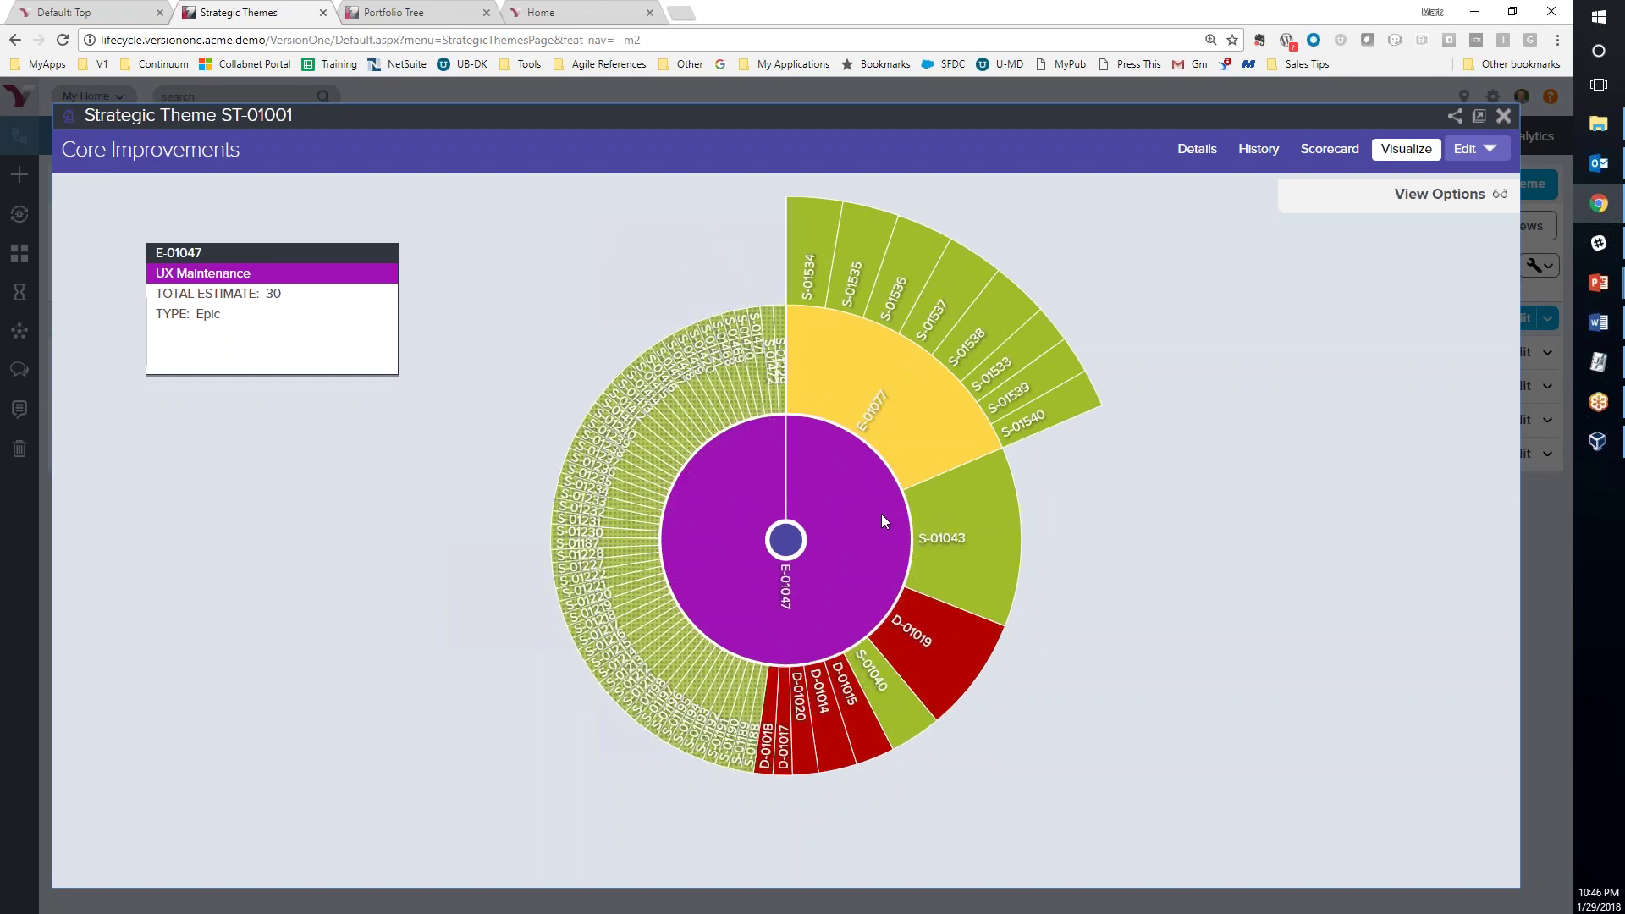
{"action": "left_click", "coordinate": [905, 430]}
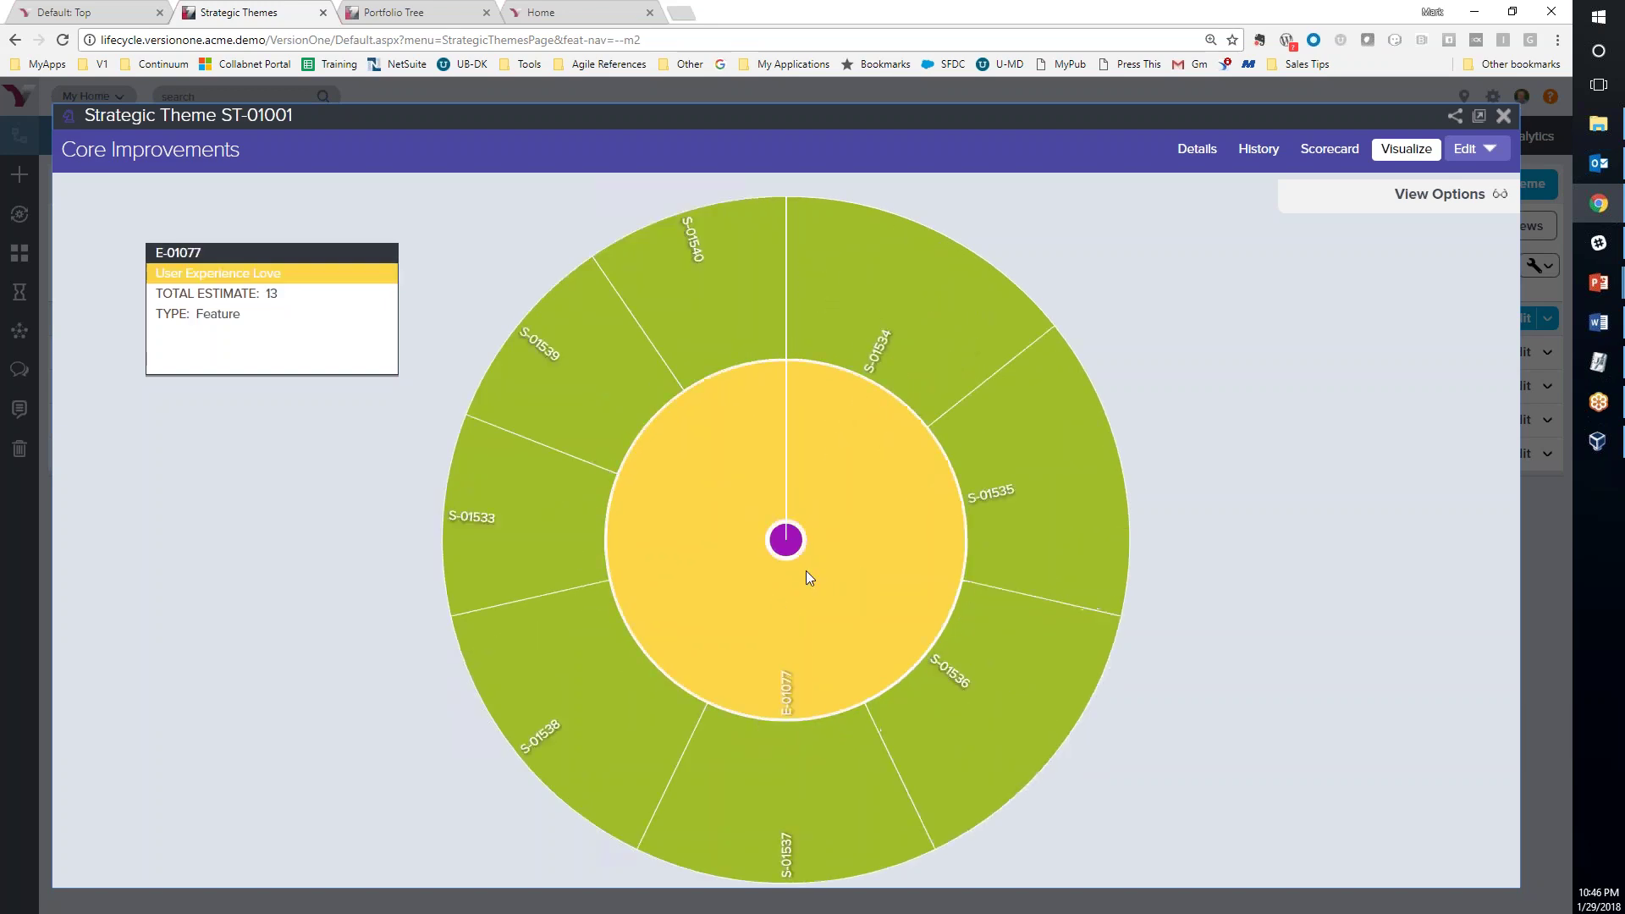
{"action": "left_click", "coordinate": [786, 542]}
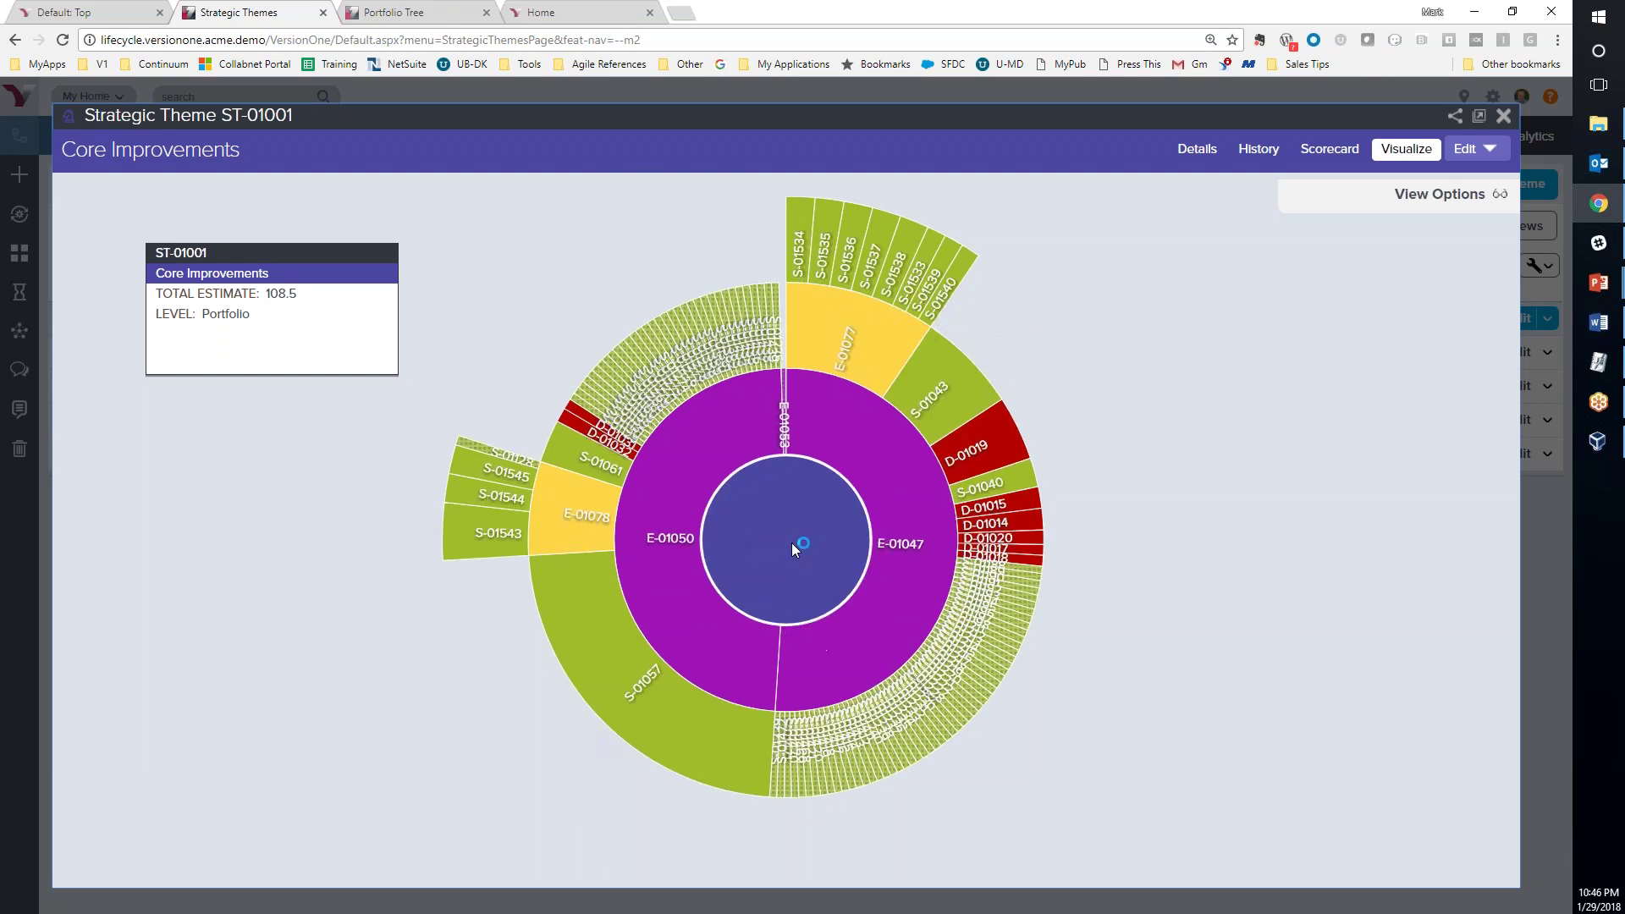
Refresh the Core Improvements chart with closed items ignored, and close the strategic theme
{"action": "left_click", "coordinate": [1436, 195]}
{"action": "left_click", "coordinate": [1304, 209]}
{"action": "left_click", "coordinate": [1325, 240]}
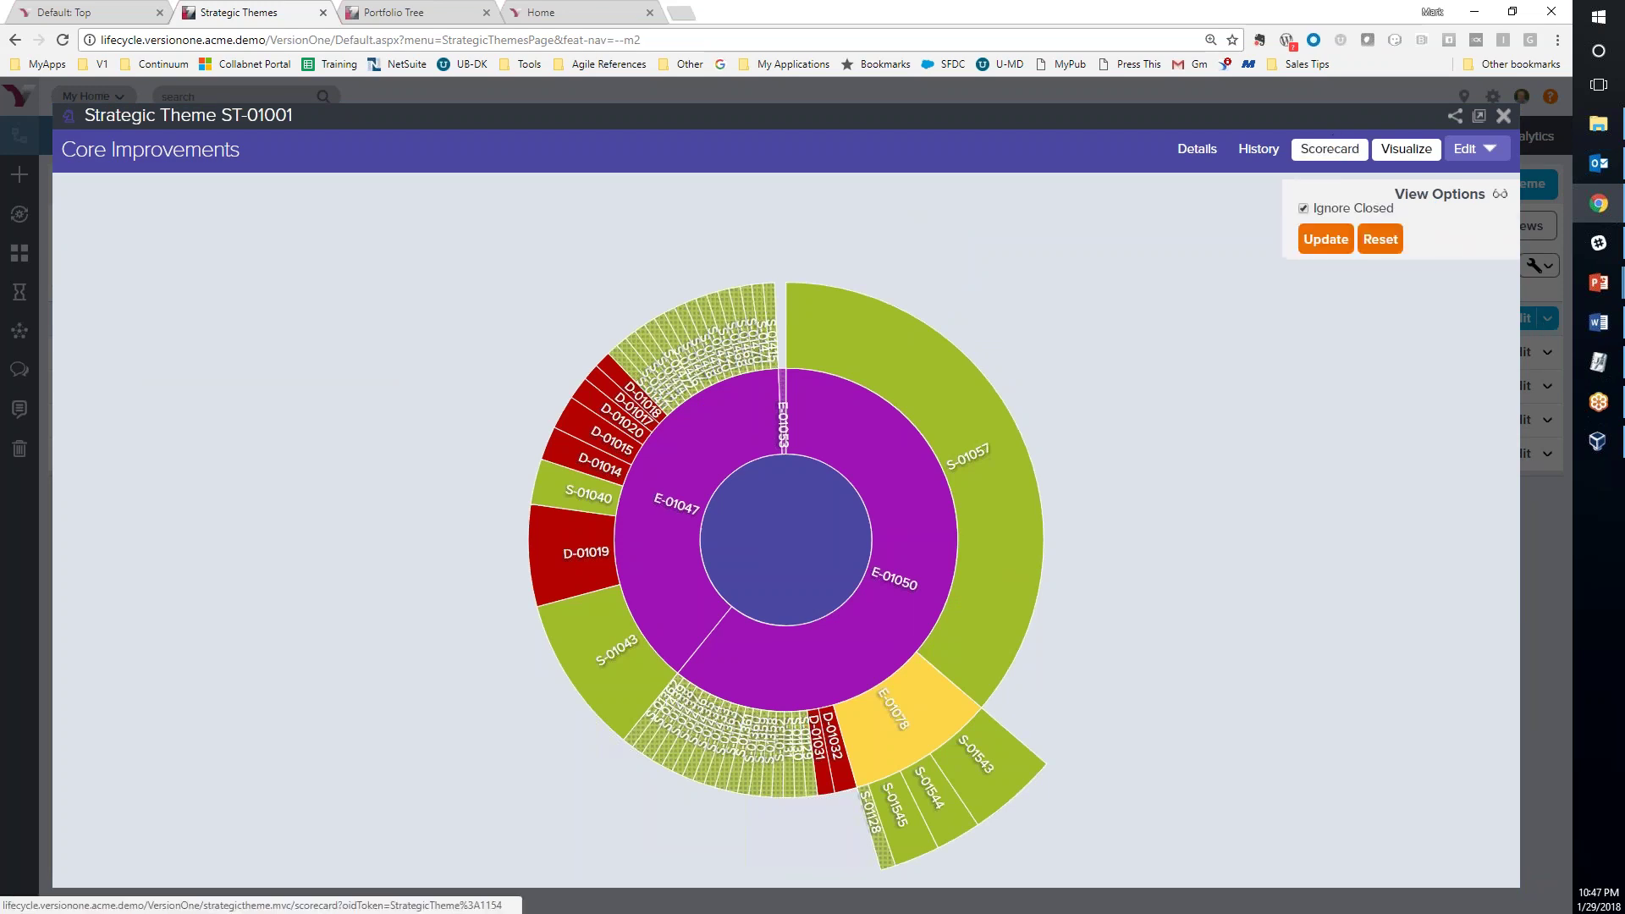
{"action": "left_click", "coordinate": [1504, 119]}
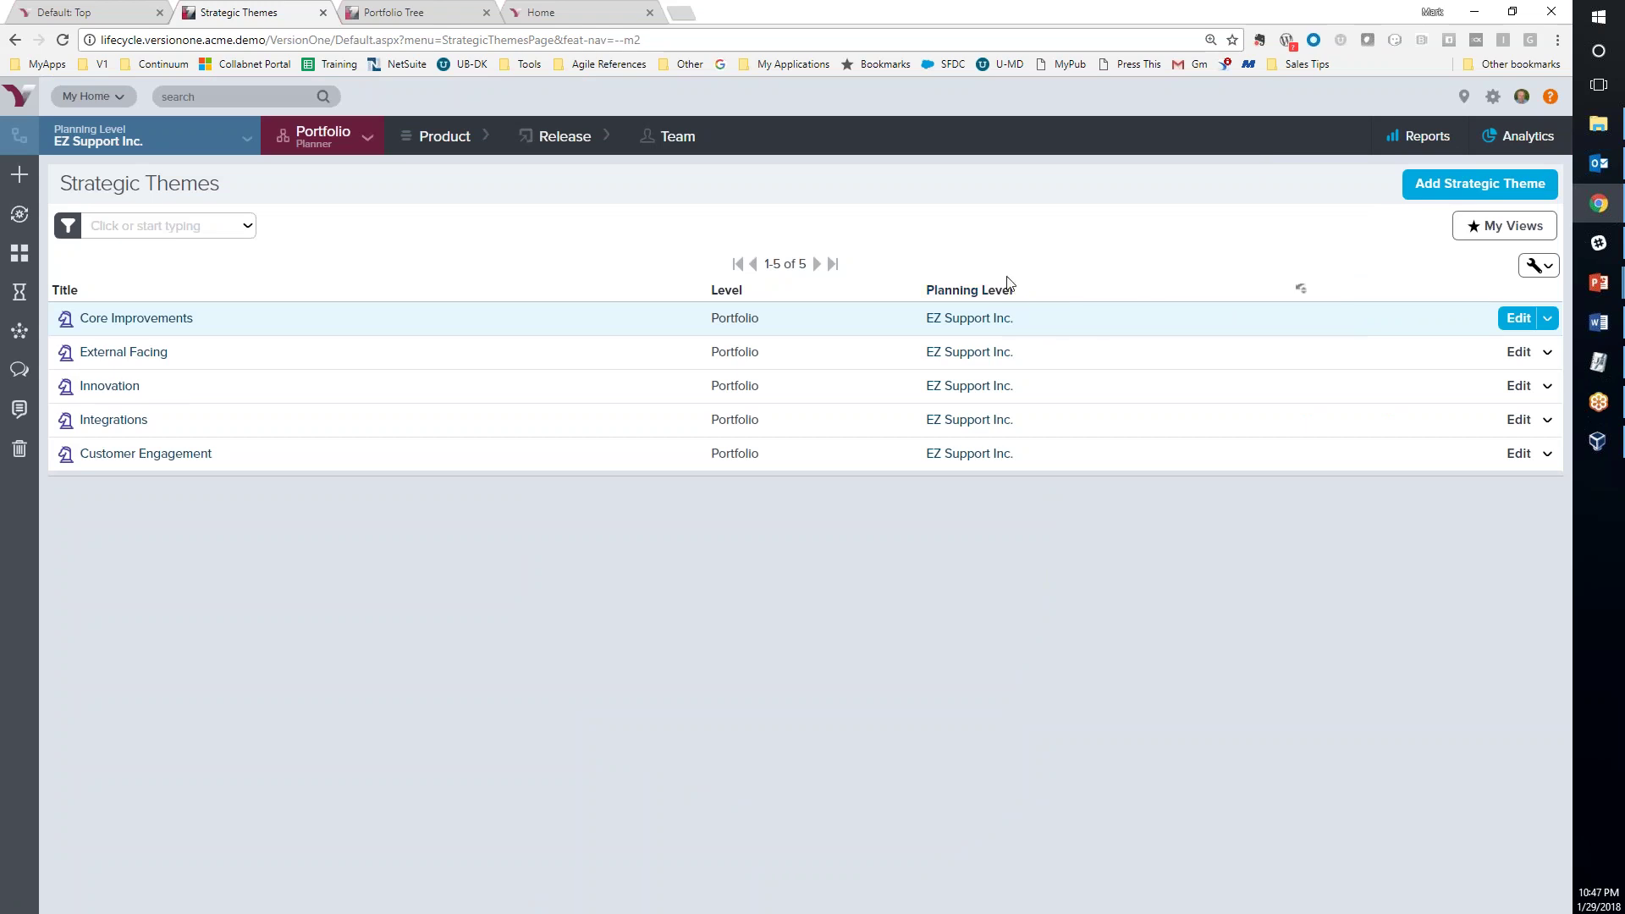
Open the ST by Percentage Budget and examine the Core Improvements share in its Budgeted, Completed and Estimate At Completion charts
{"action": "left_click", "coordinate": [302, 135]}
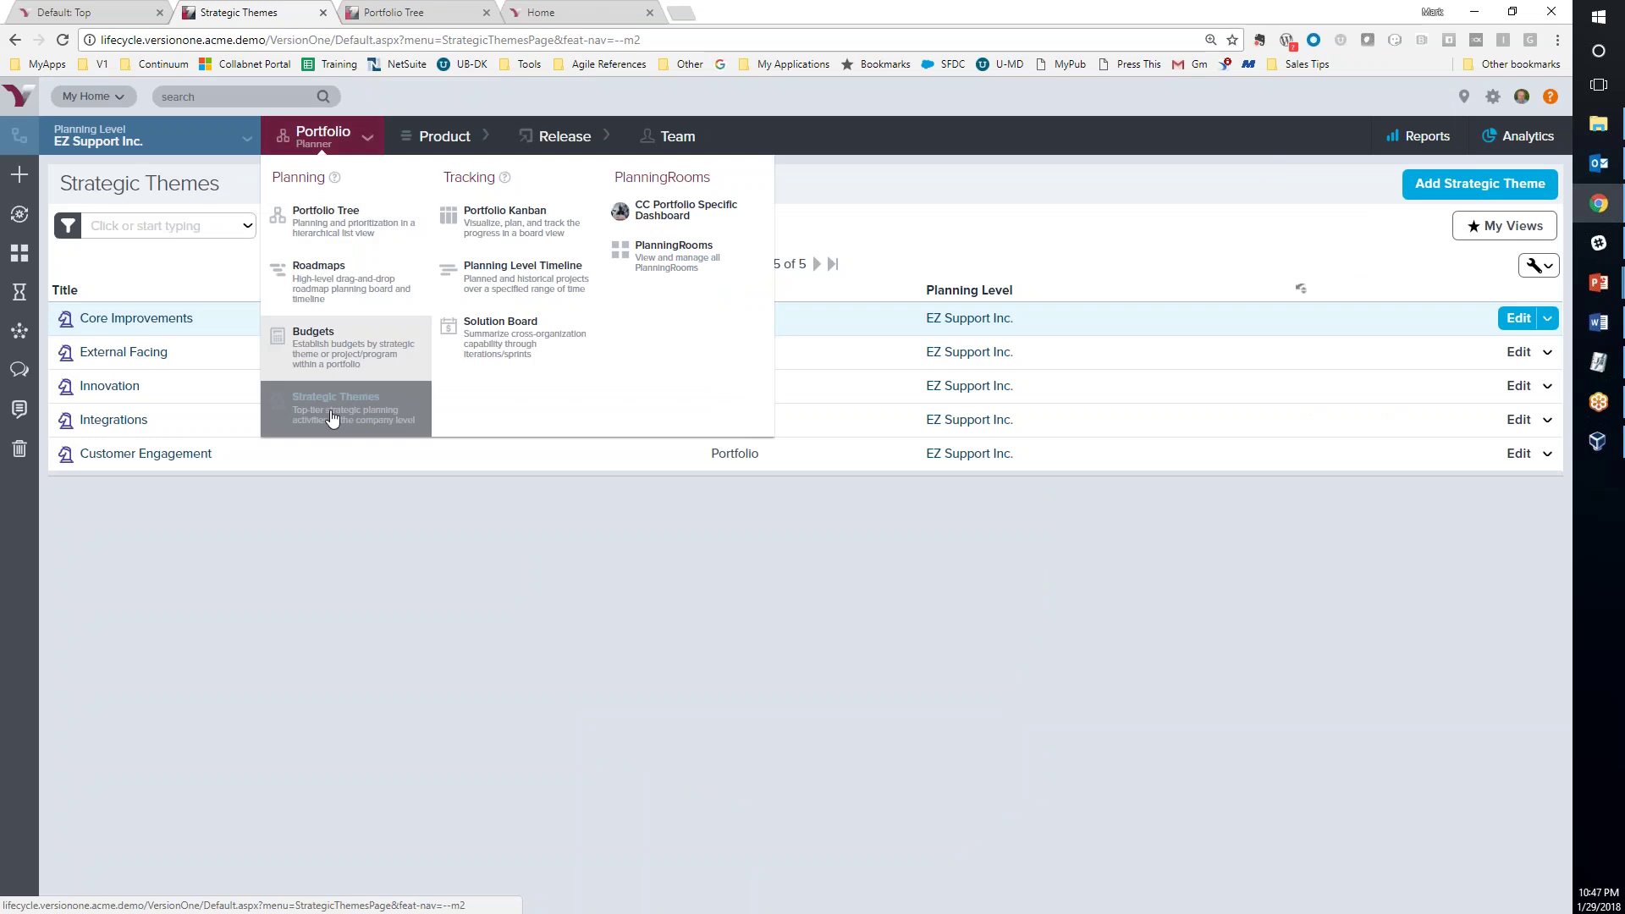
{"action": "left_click", "coordinate": [324, 348]}
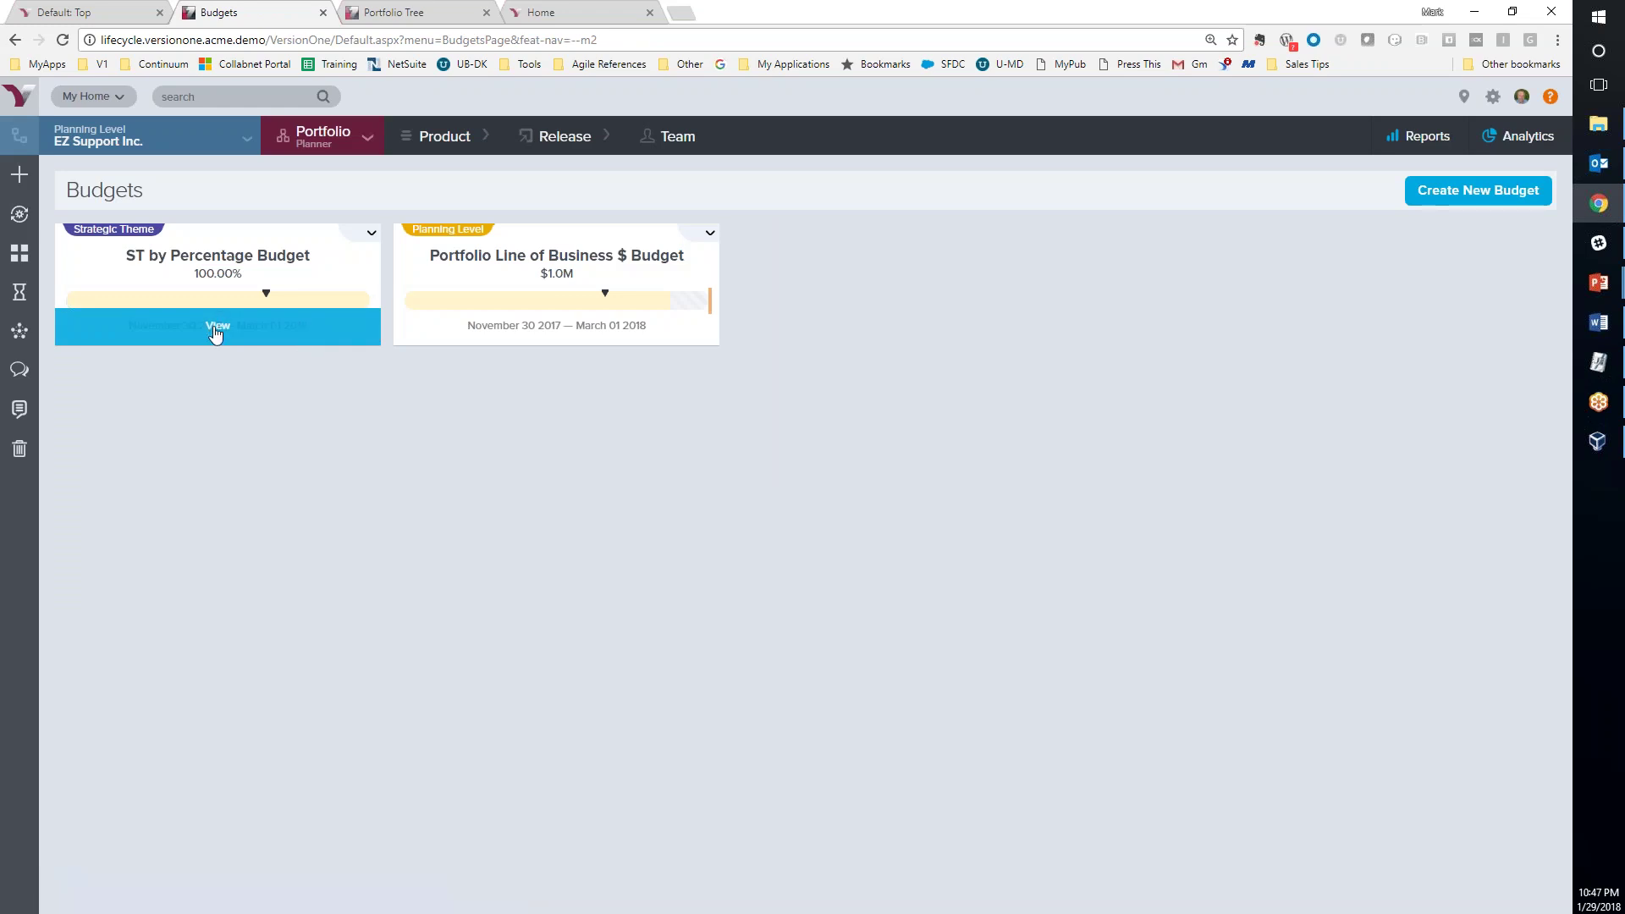
{"action": "left_click", "coordinate": [217, 330]}
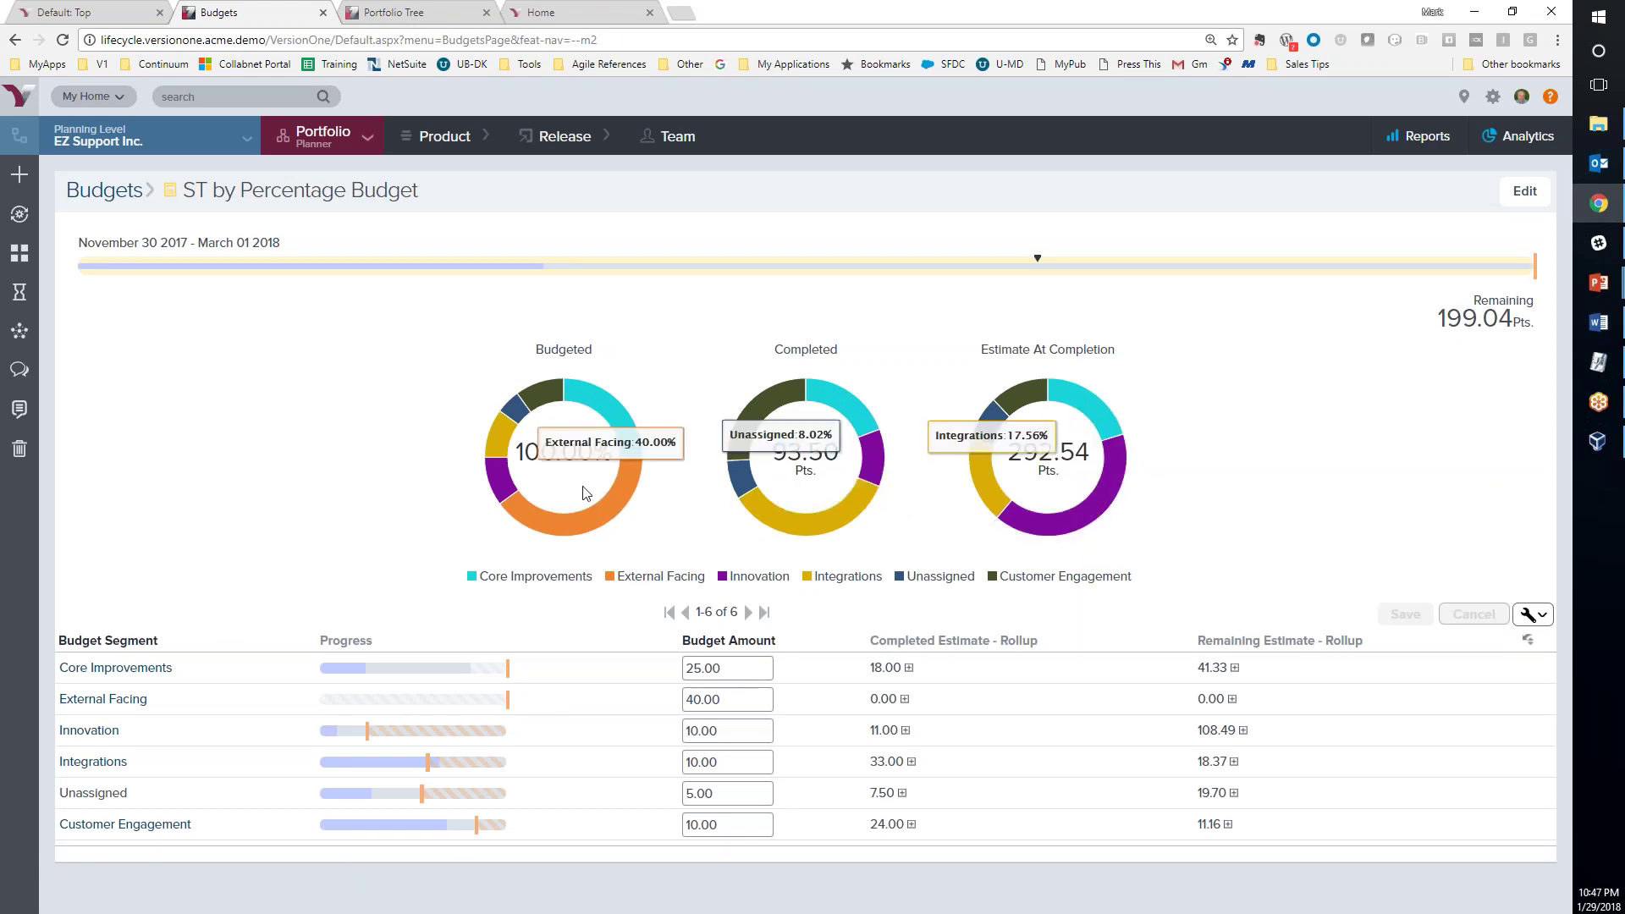
{"action": "mouse_move", "coordinate": [624, 408]}
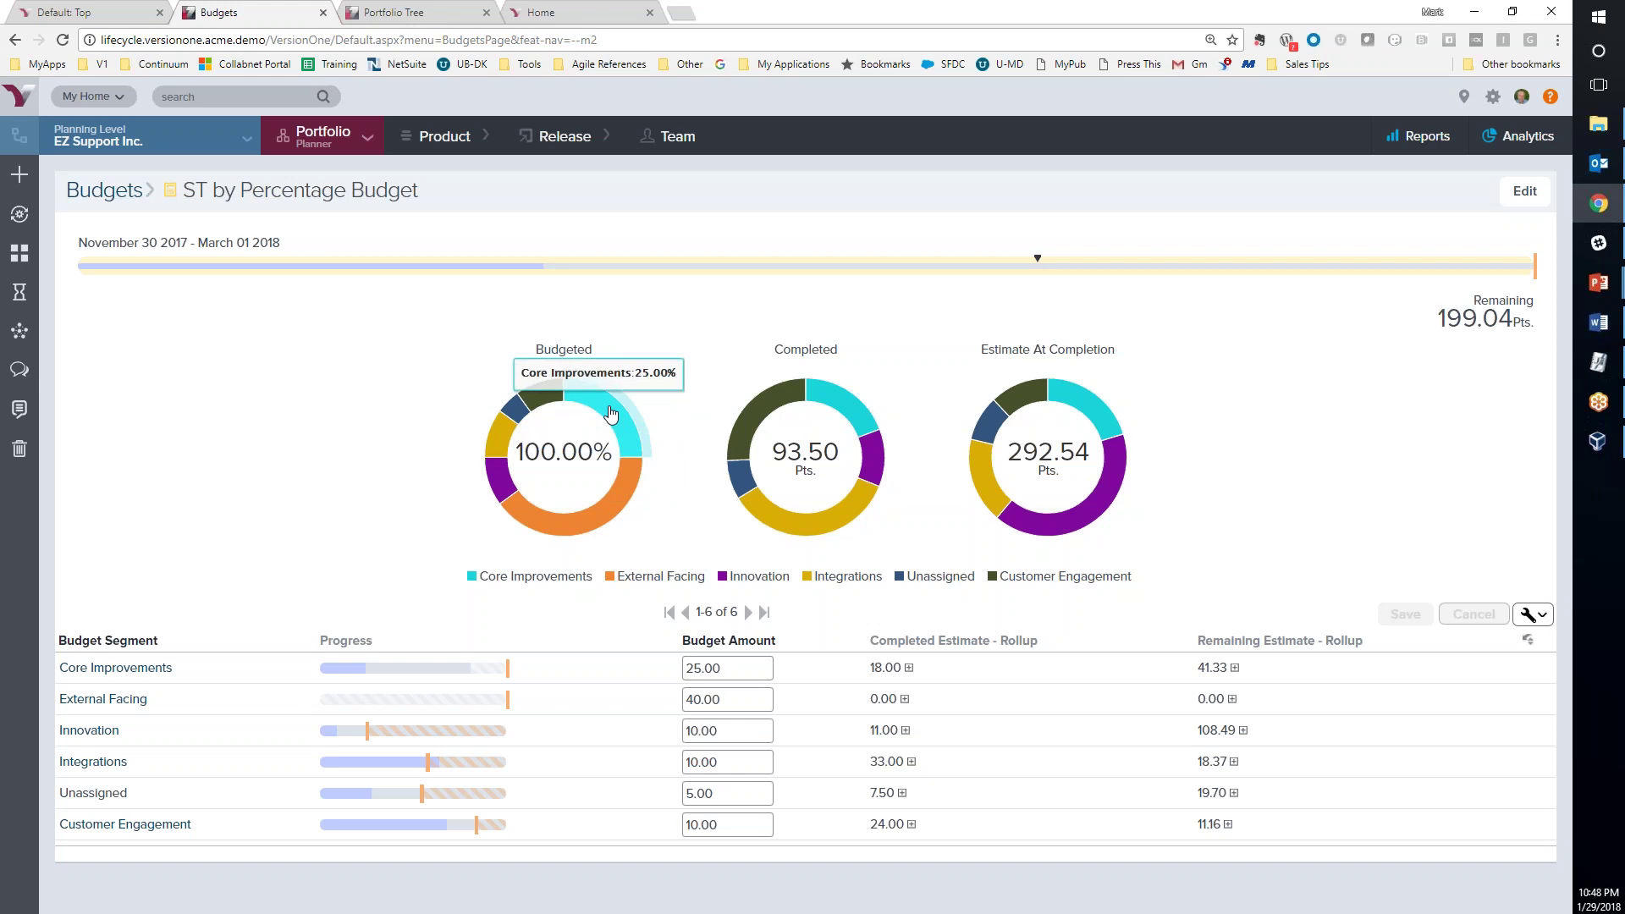
{"action": "mouse_move", "coordinate": [859, 419]}
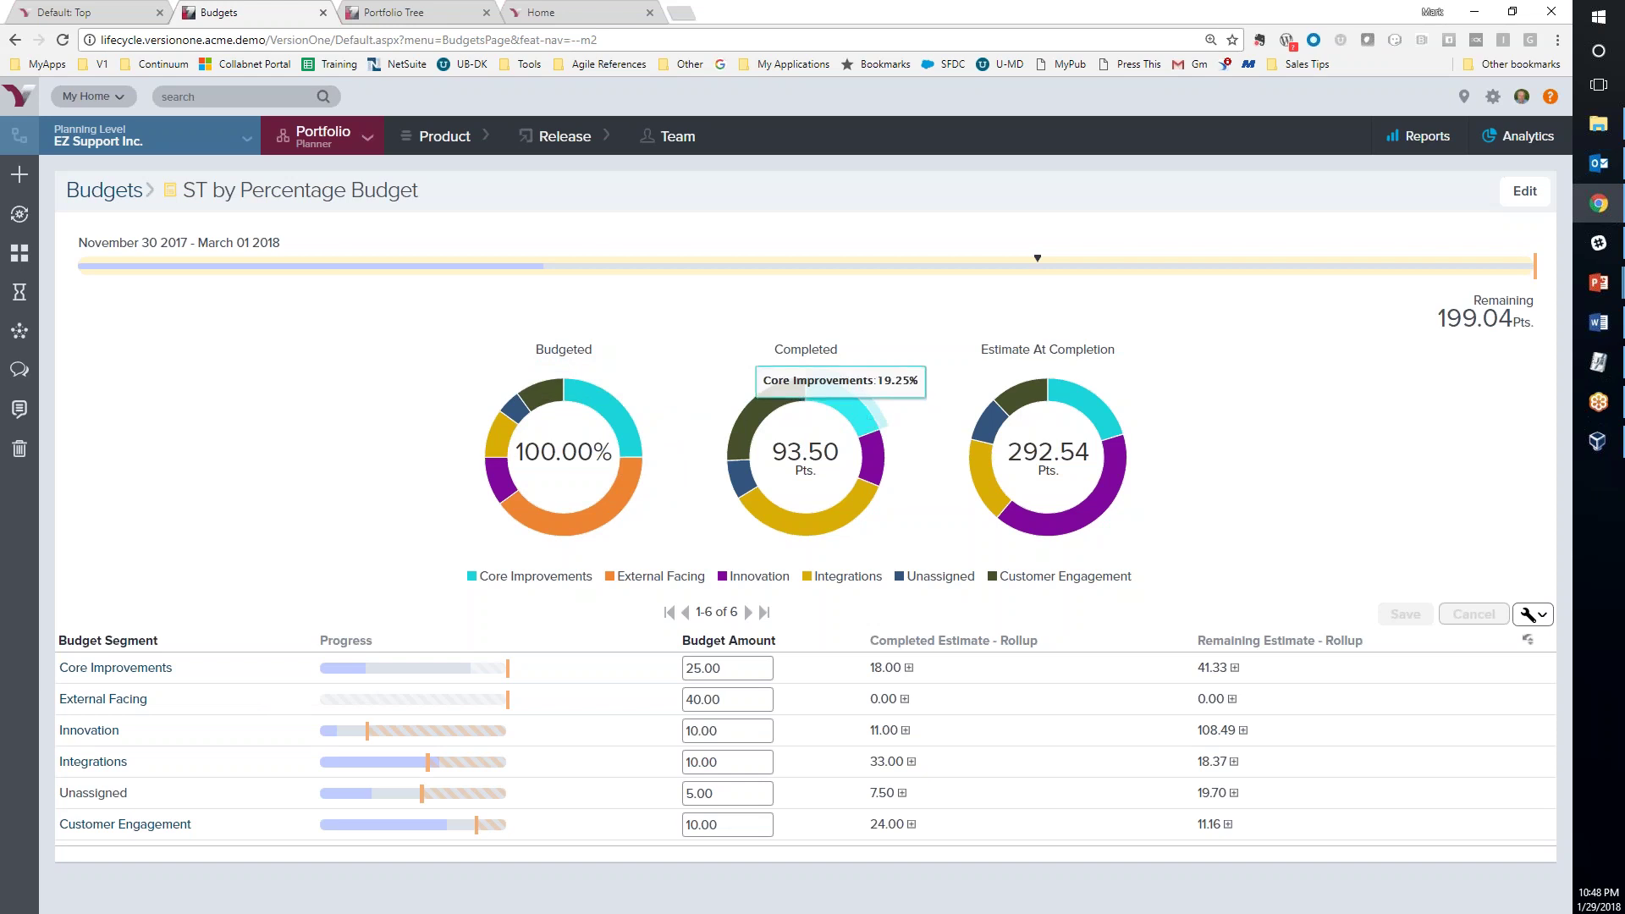
{"action": "mouse_move", "coordinate": [1100, 408]}
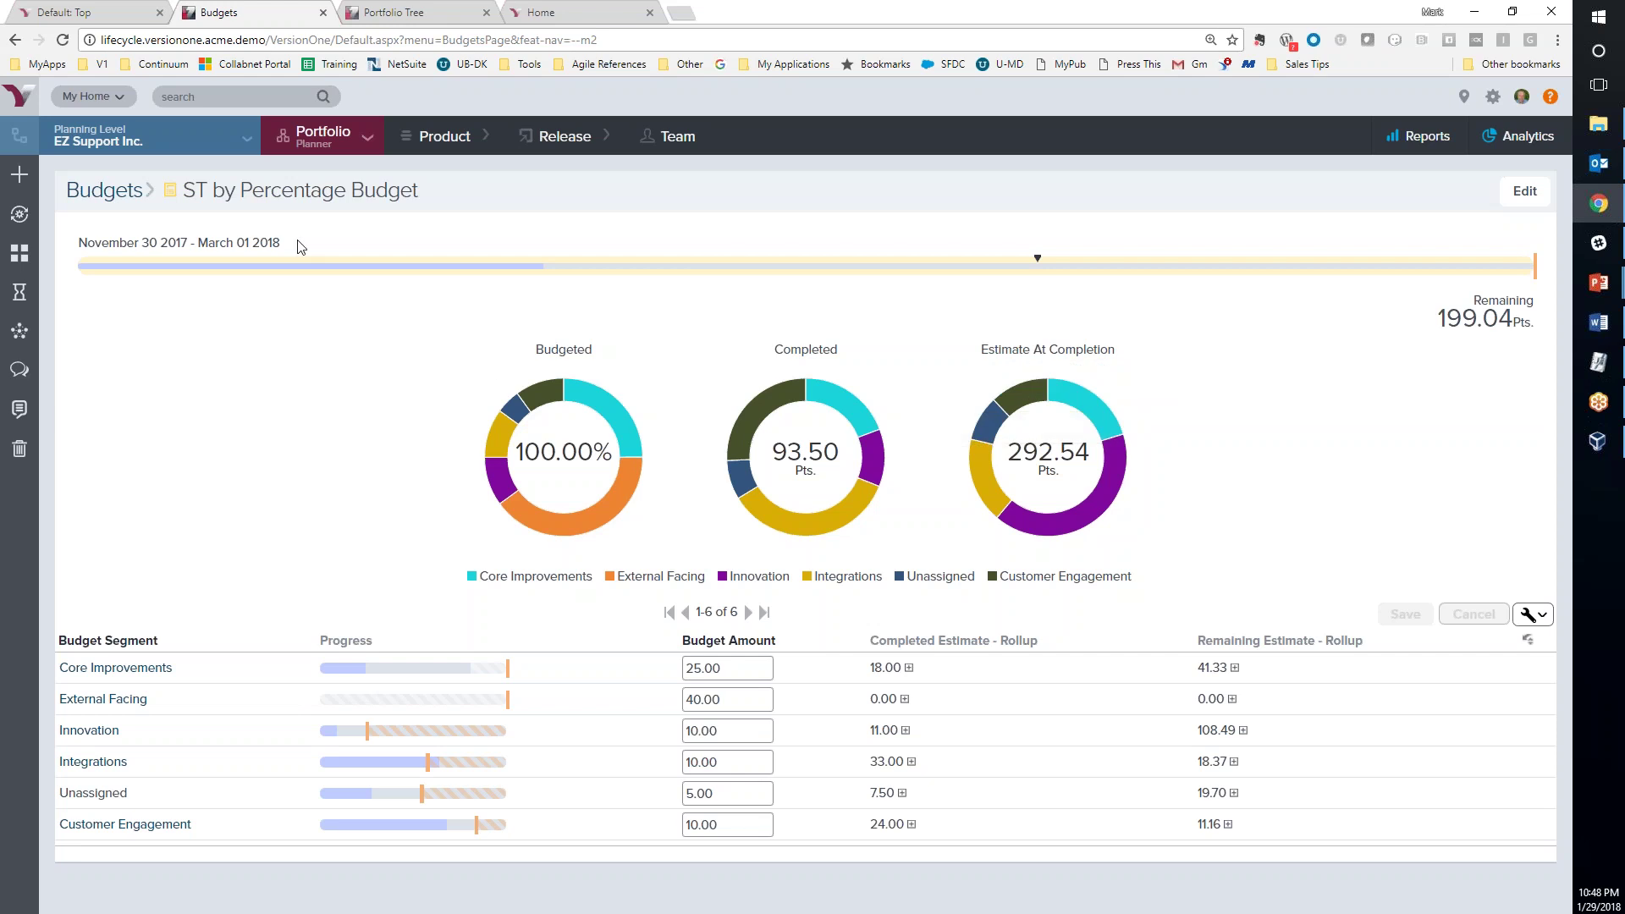
Open the portfolio tree, expand the Cloud Call Center (Rlse 1.0) epic and inspect the items under its Order Check feature
{"action": "mouse_move", "coordinate": [313, 143]}
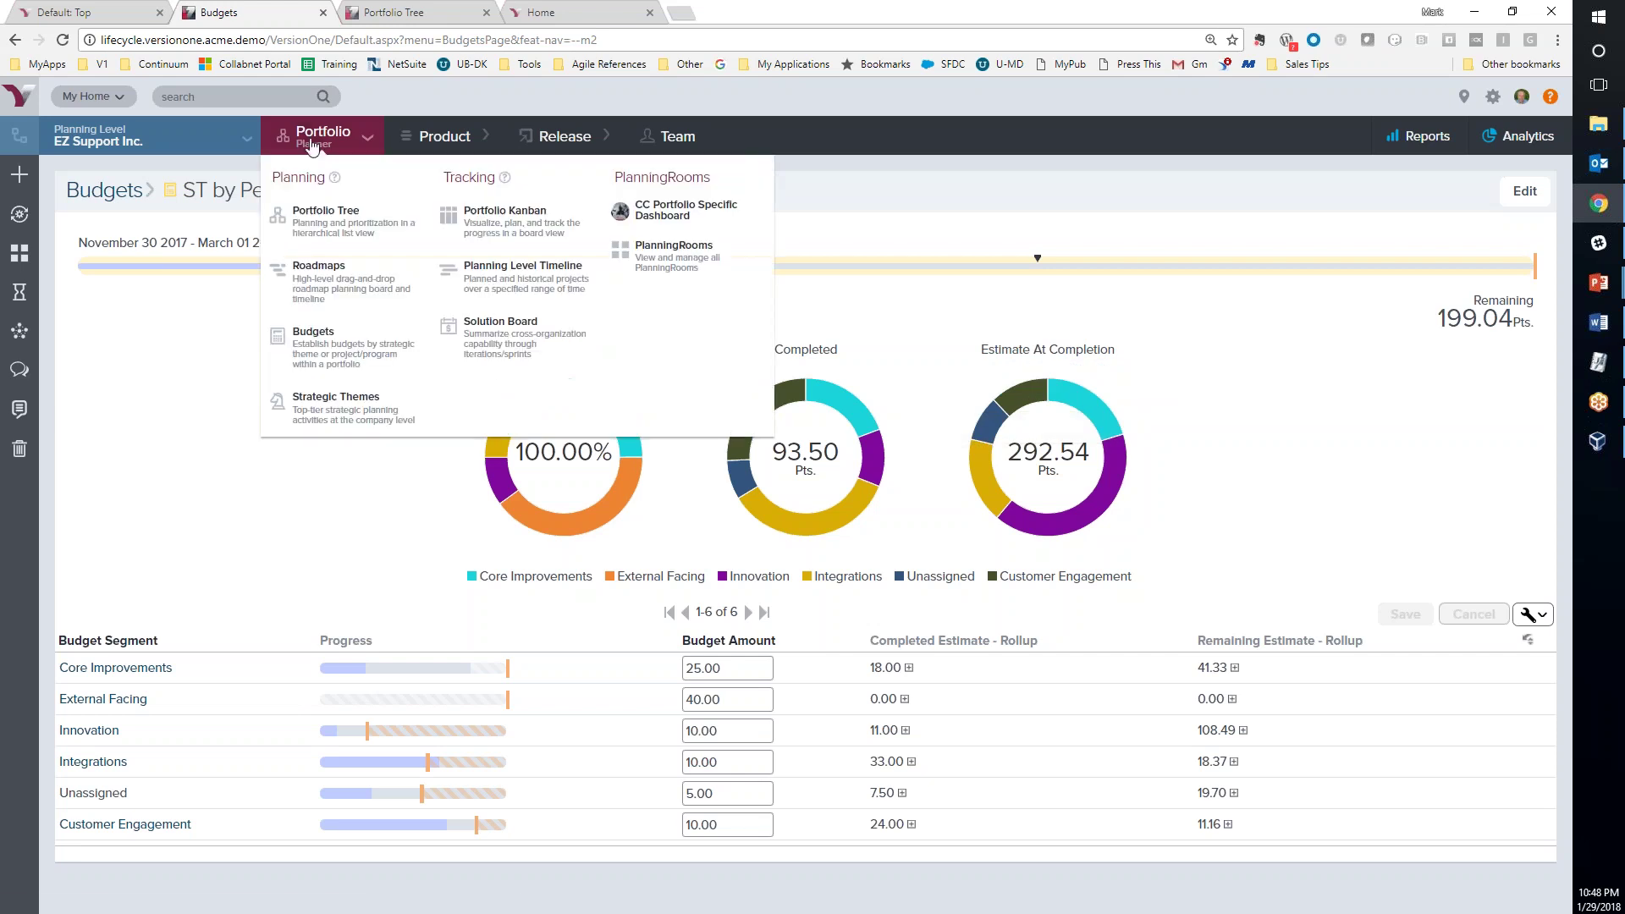
{"action": "left_click", "coordinate": [307, 226]}
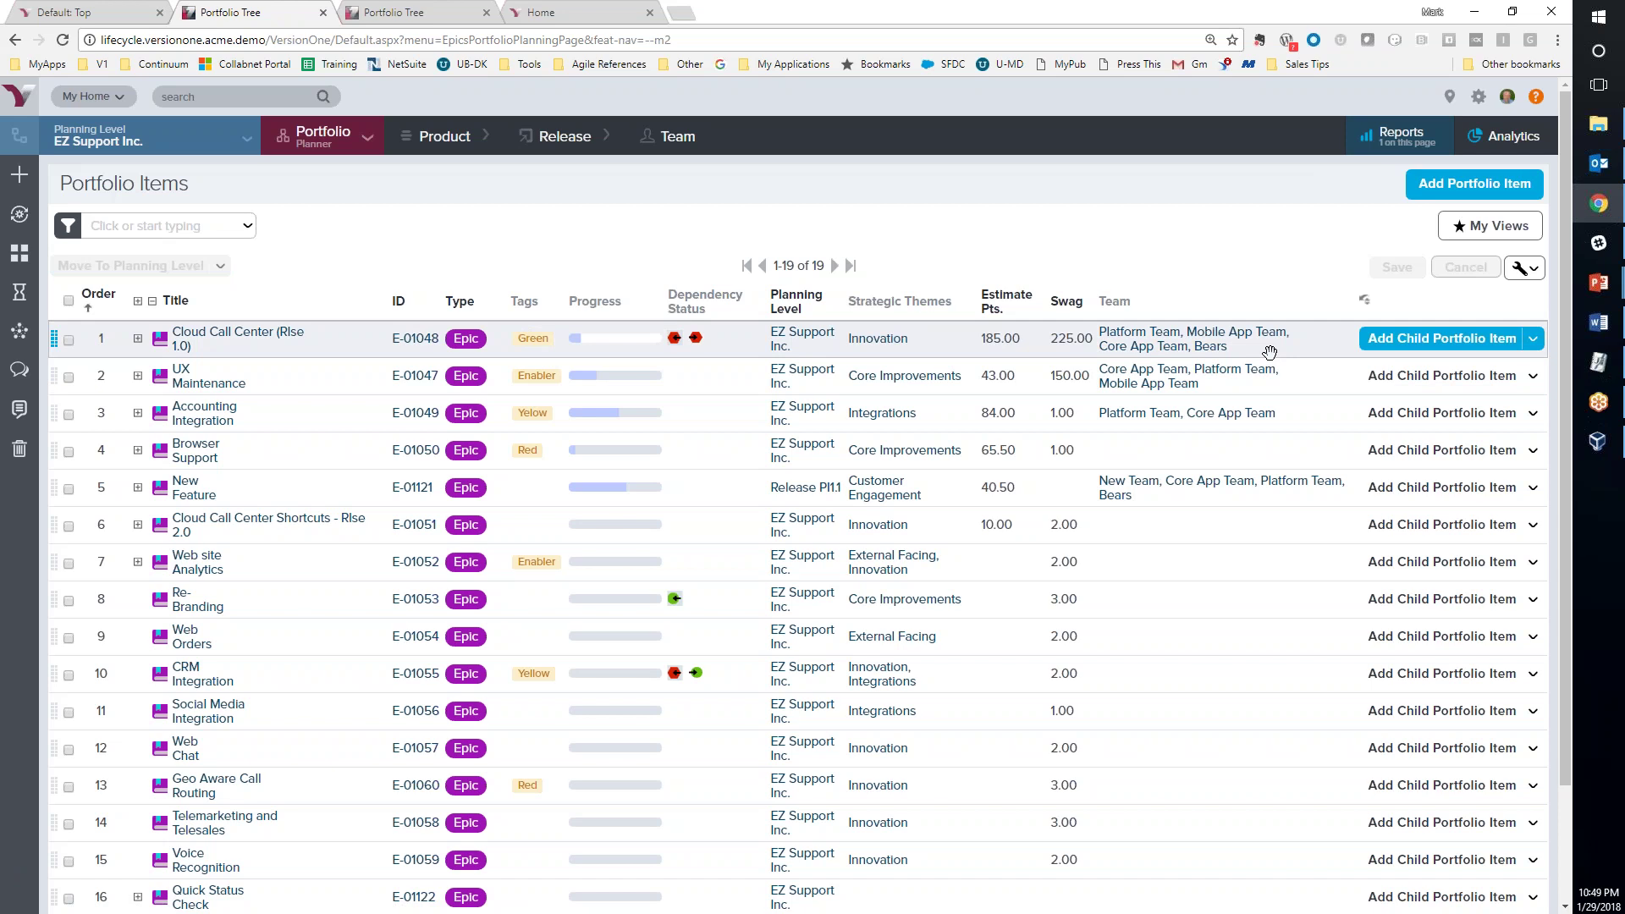
{"action": "left_click", "coordinate": [139, 341]}
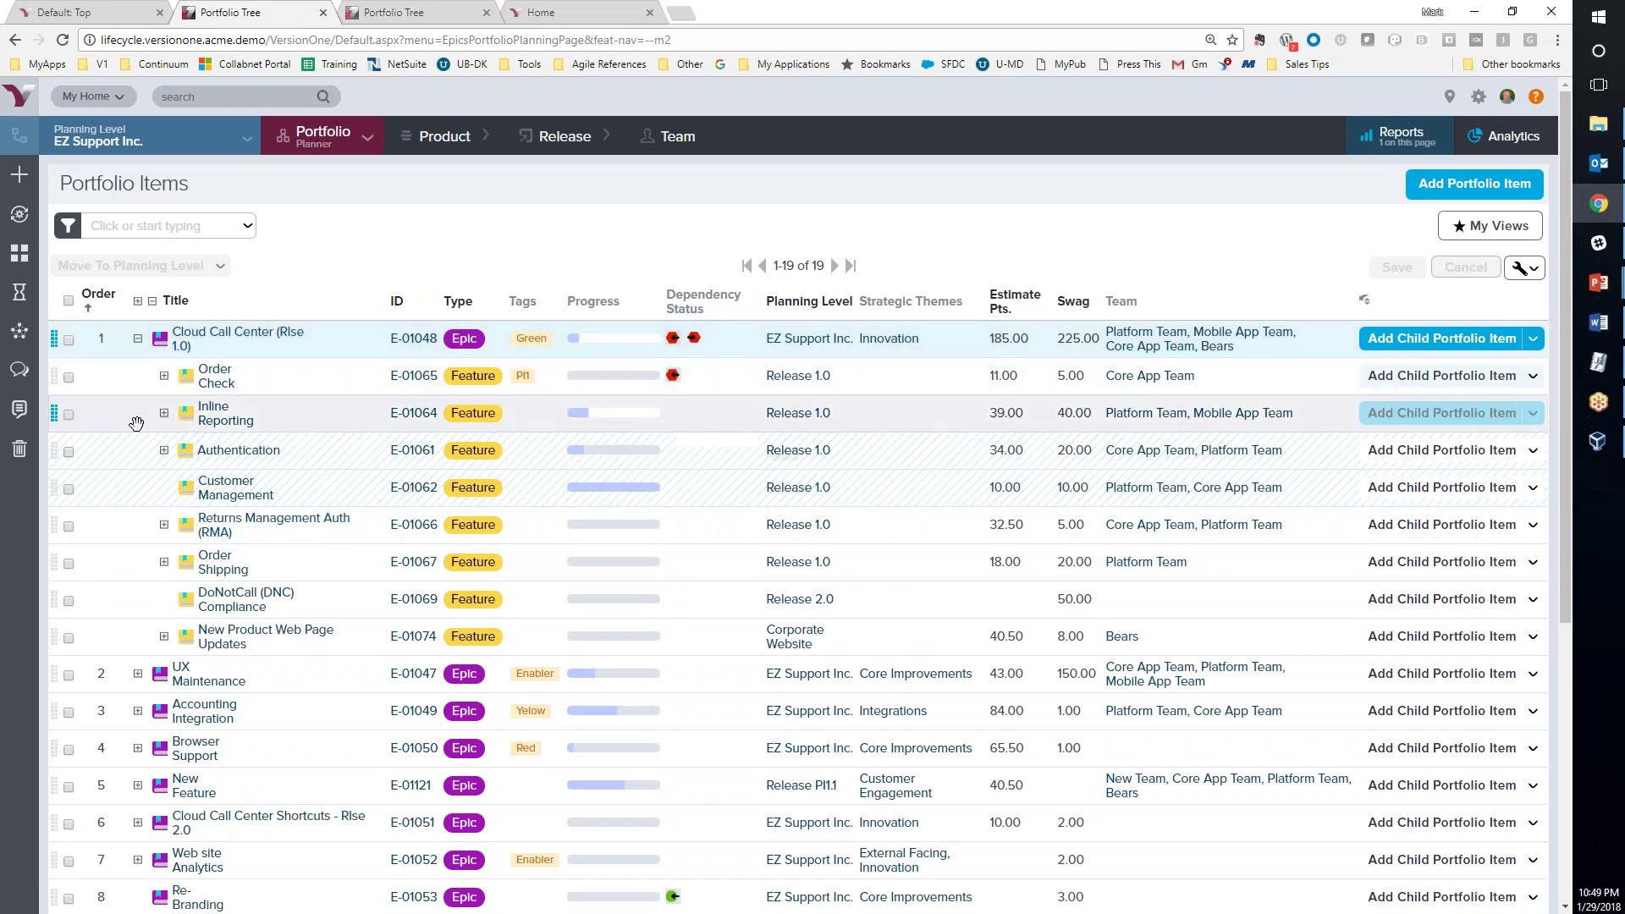
{"action": "left_click", "coordinate": [164, 376]}
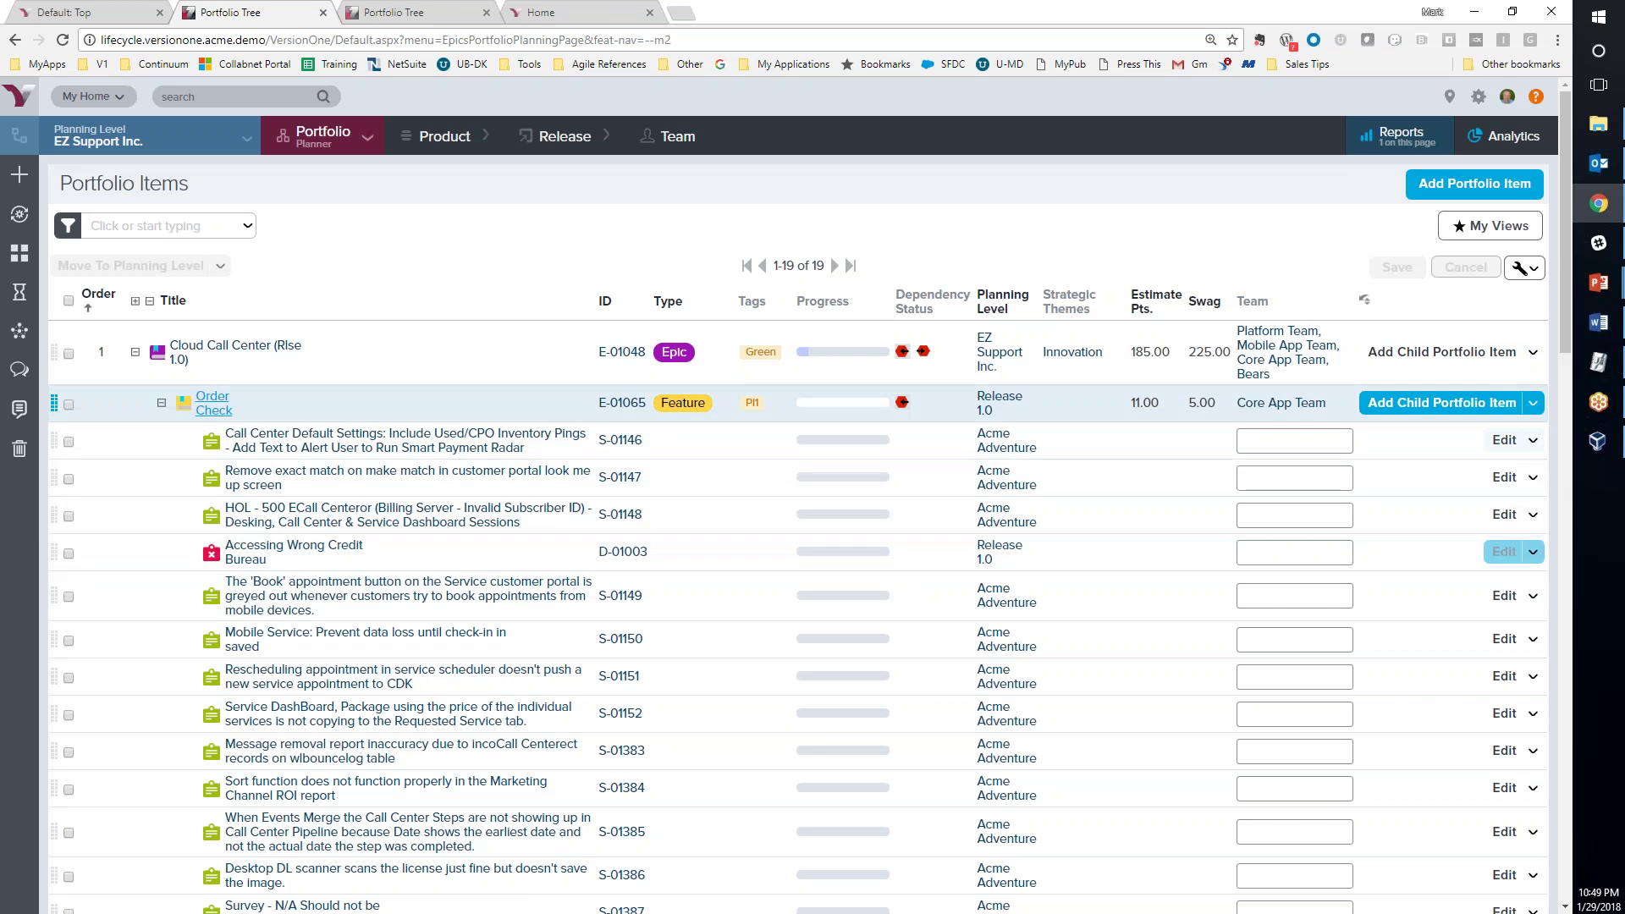
{"action": "left_click", "coordinate": [160, 403]}
Open the Cloud Call Center (Rlse 1.0) epic and examine its business value, time criticality, risk reduction, cost of delay and WSJF
{"action": "left_click", "coordinate": [224, 337]}
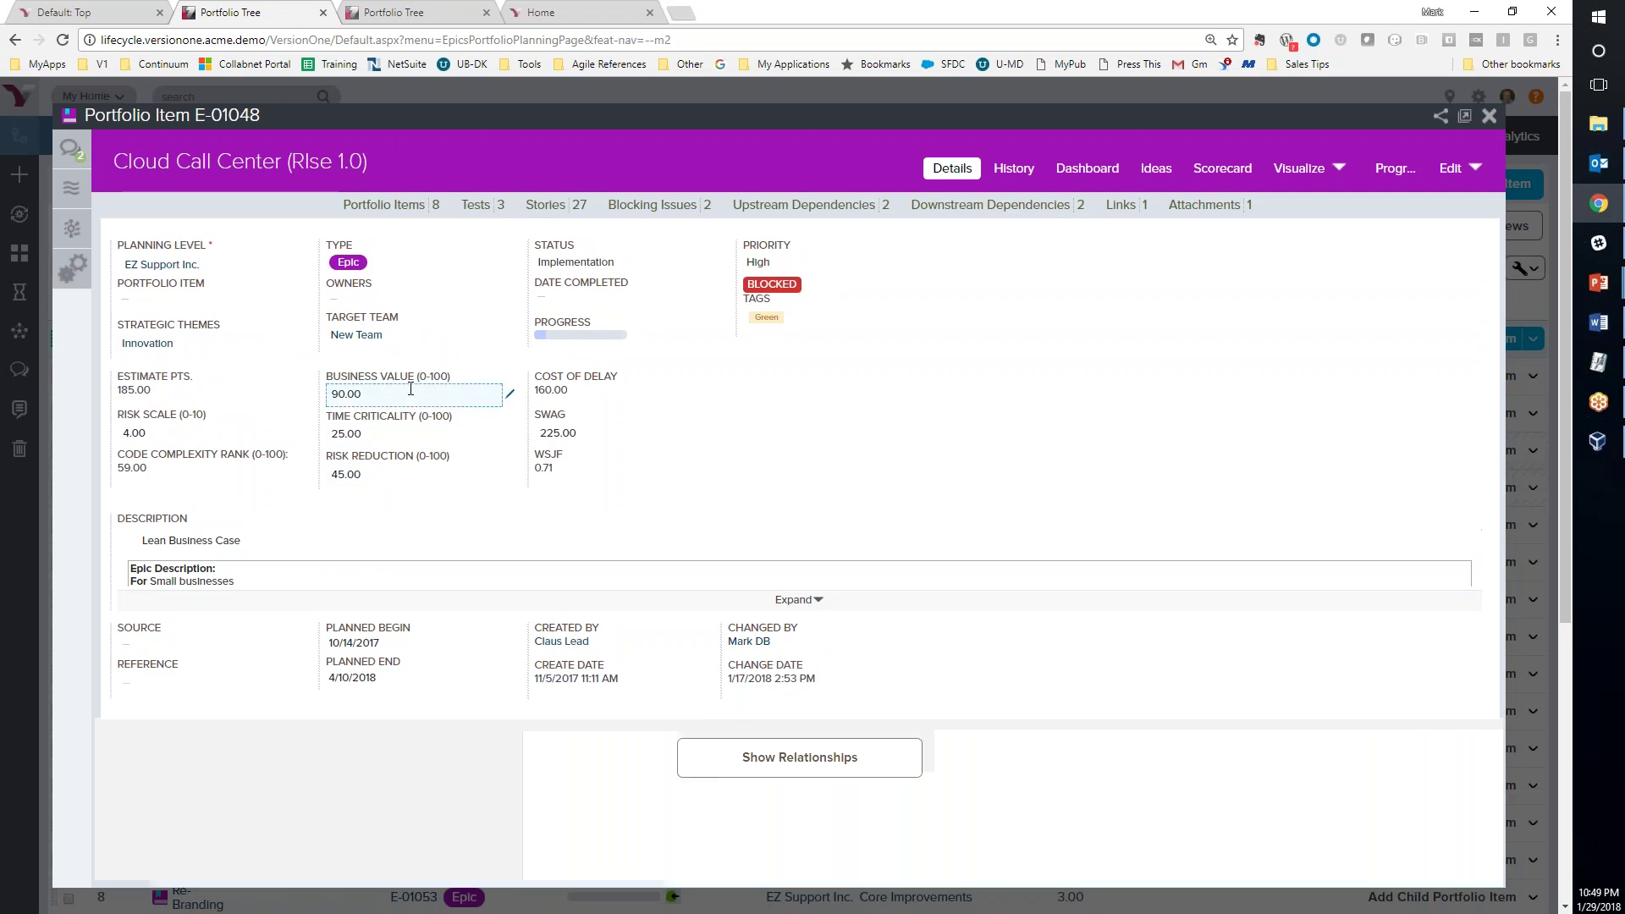
{"action": "left_click_drag", "start_coordinate": [562, 471], "coordinate": [506, 470]}
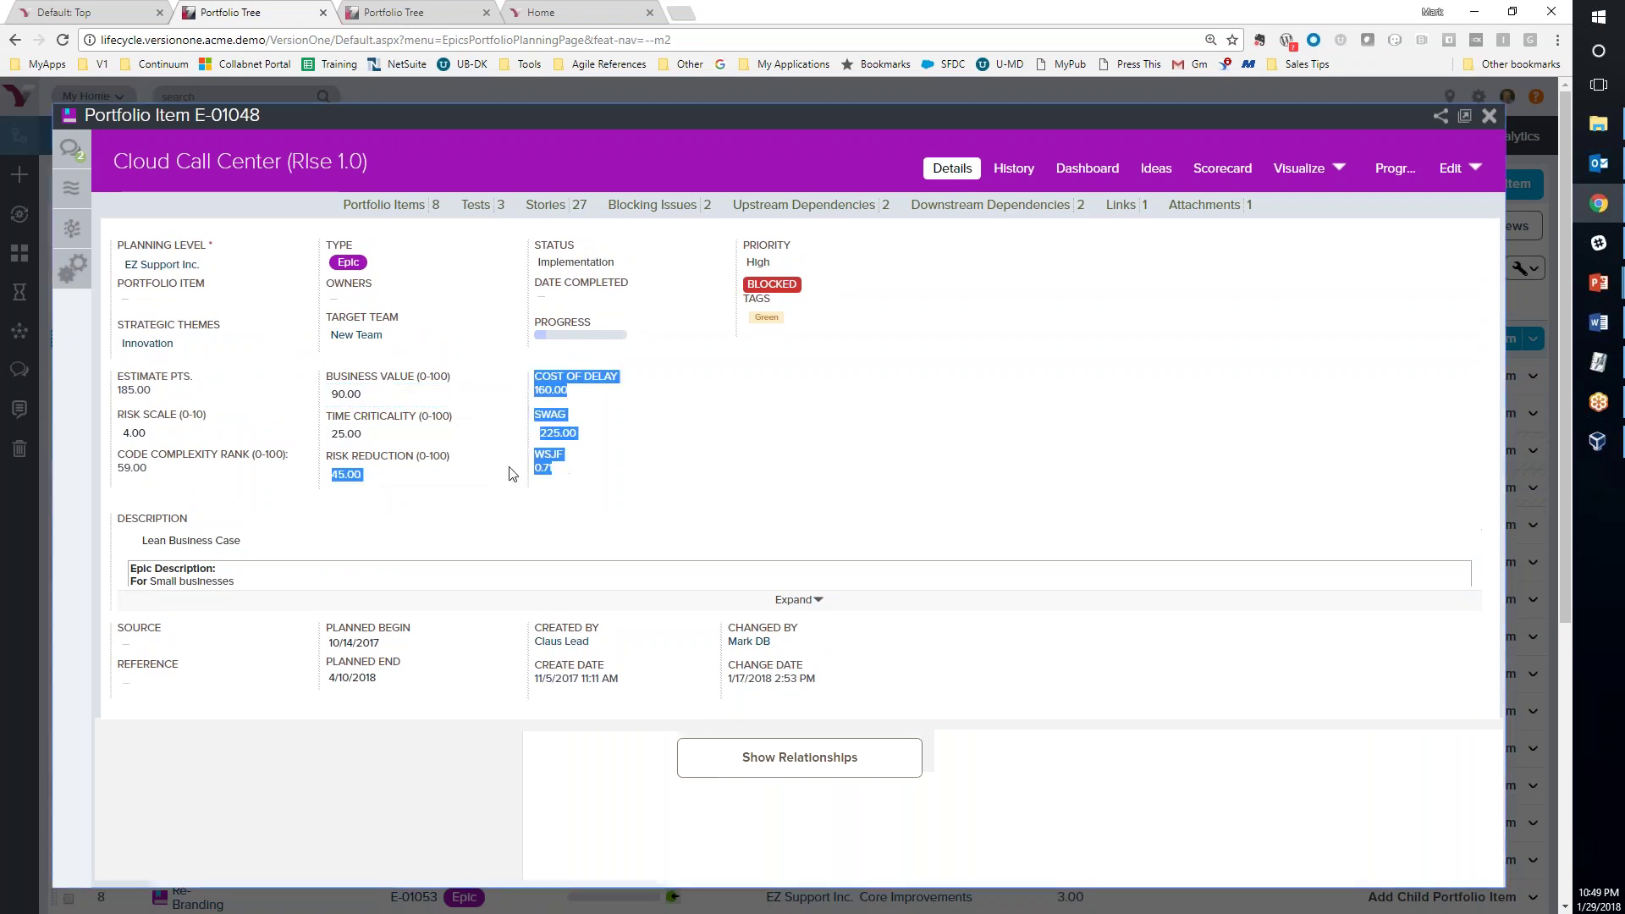
{"action": "left_click", "coordinate": [591, 485]}
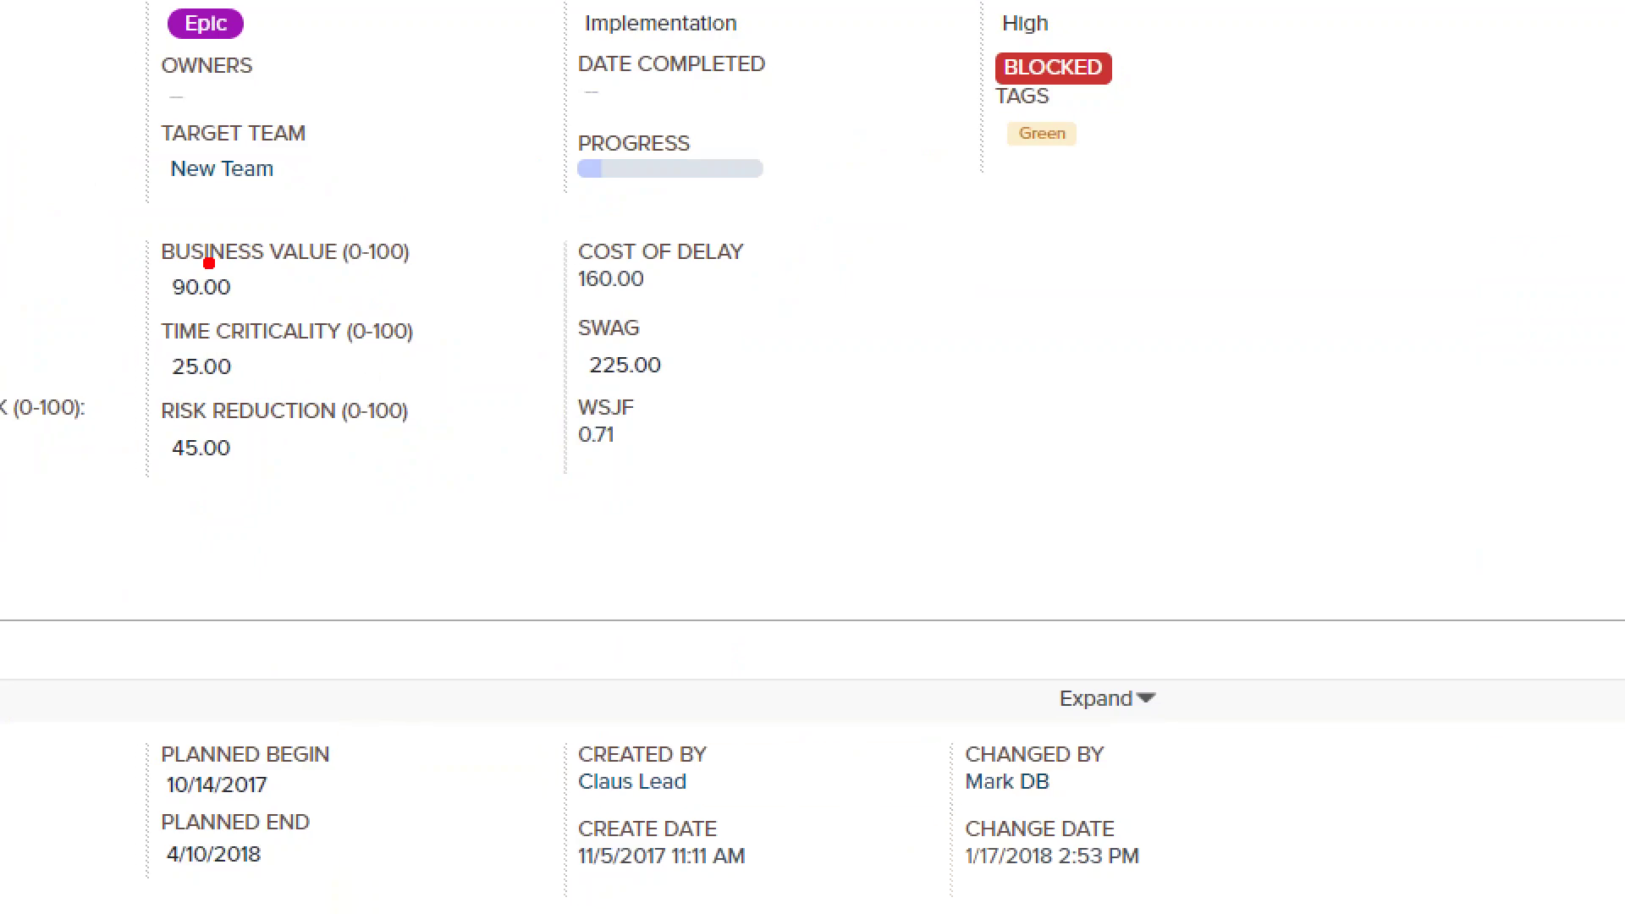
{"action": "left_click_drag", "start_coordinate": [128, 215], "coordinate": [451, 476]}
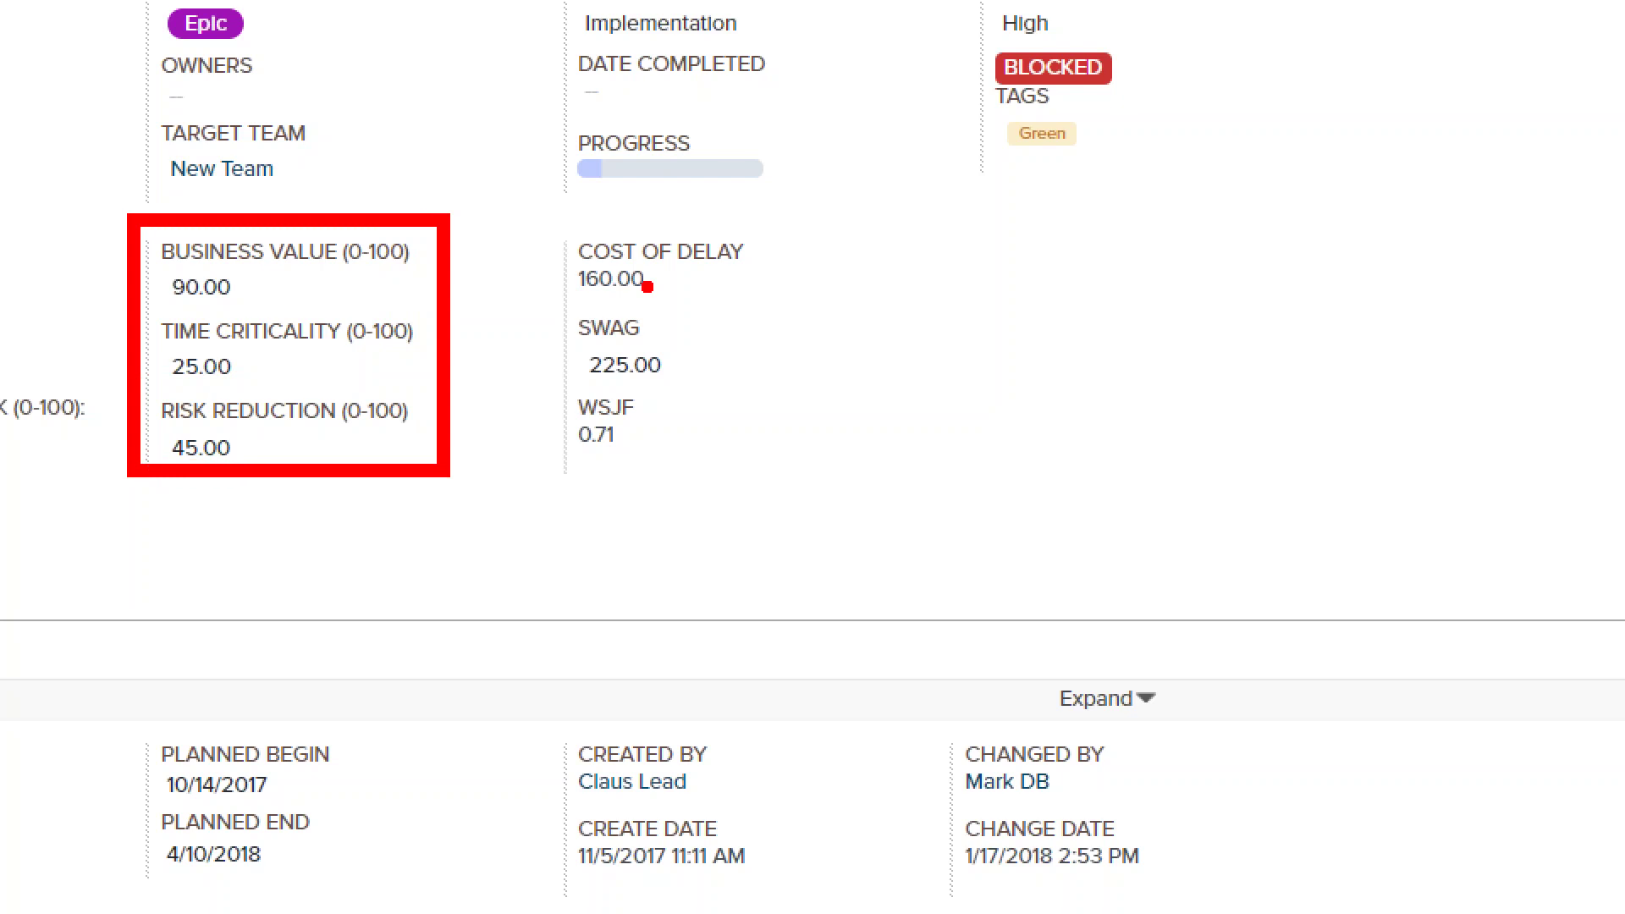
{"action": "left_click_drag", "start_coordinate": [567, 298], "coordinate": [669, 300]}
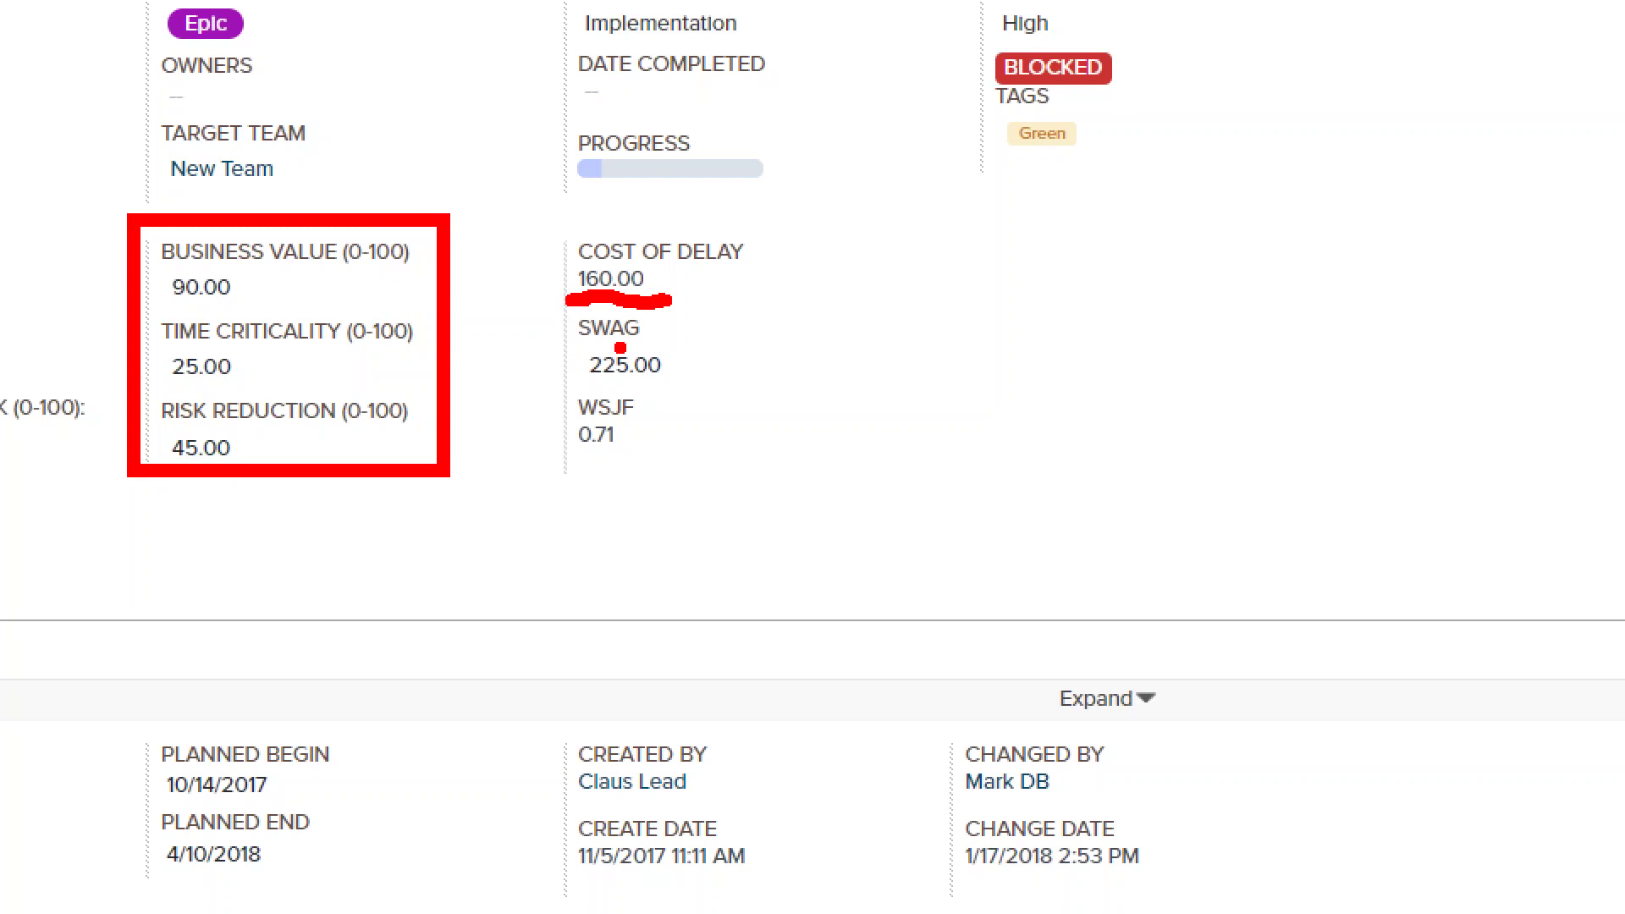
{"action": "left_click_drag", "start_coordinate": [549, 380], "coordinate": [675, 463]}
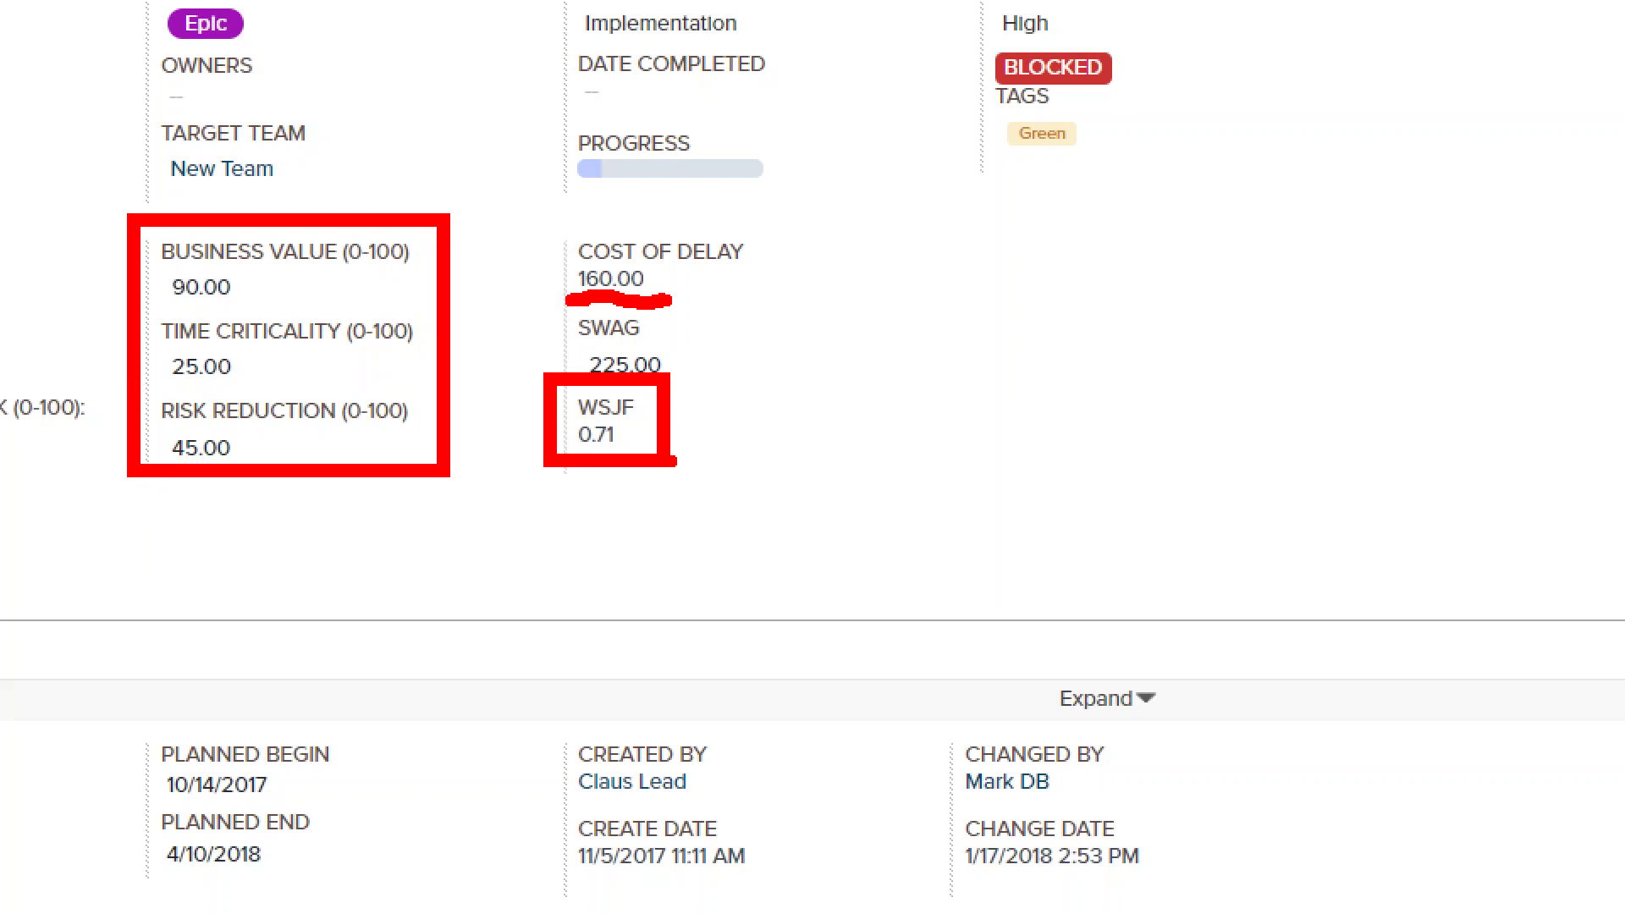
{"action": "key", "text": "Escape"}
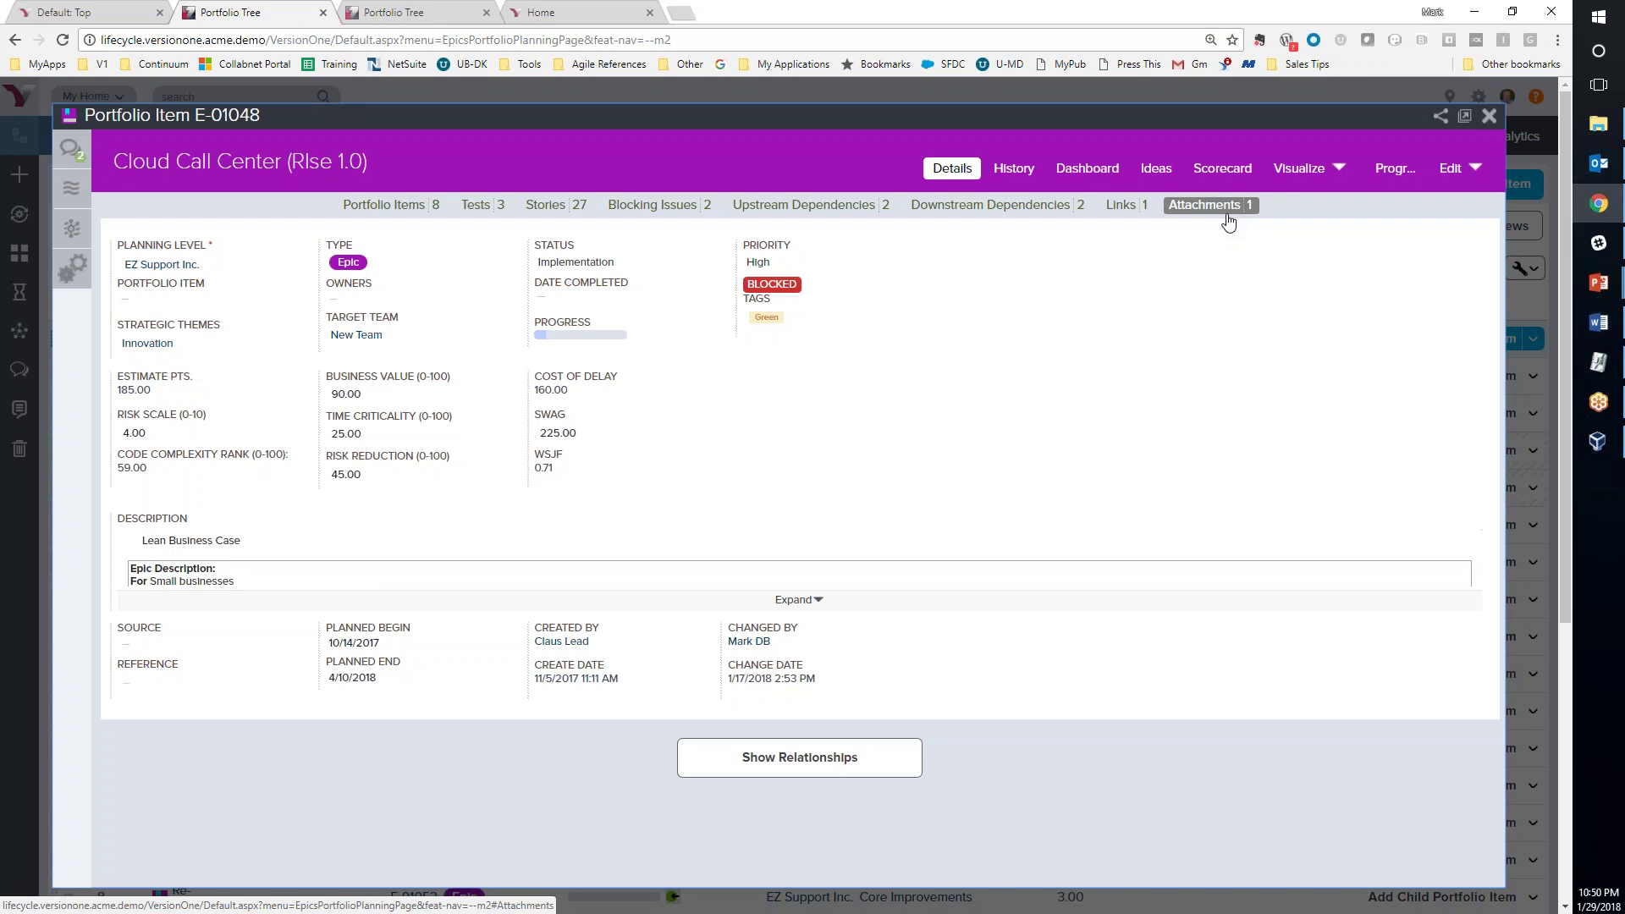
Review the epic's conversations and its DeliveryStream actions, and return to the conversations
{"action": "left_click", "coordinate": [75, 154]}
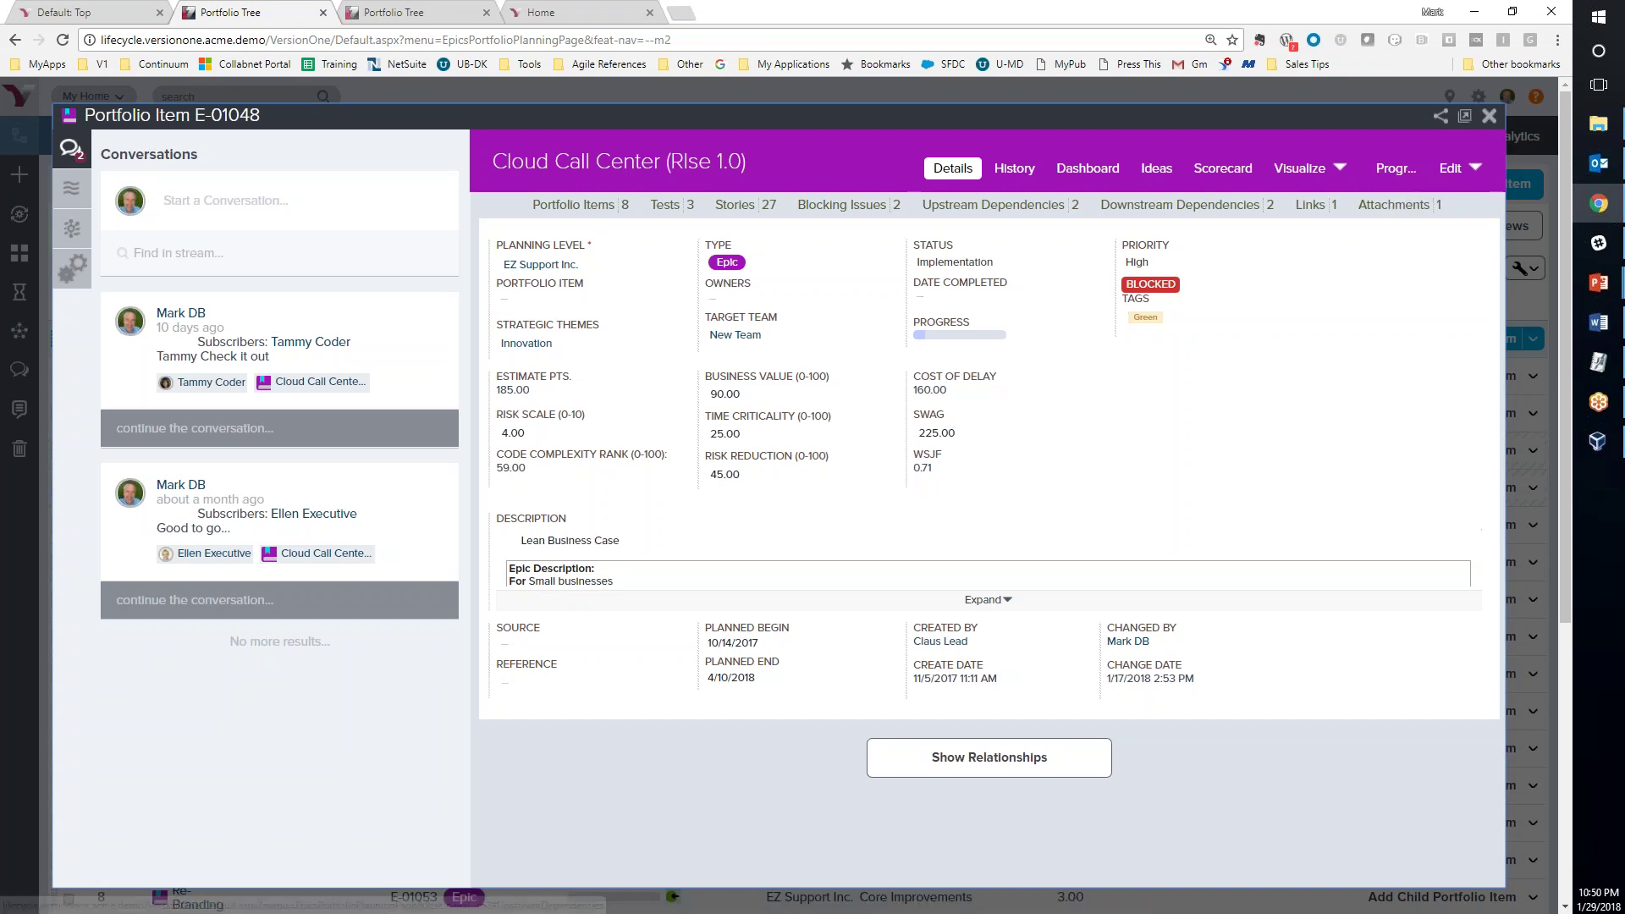
{"action": "left_click", "coordinate": [70, 271]}
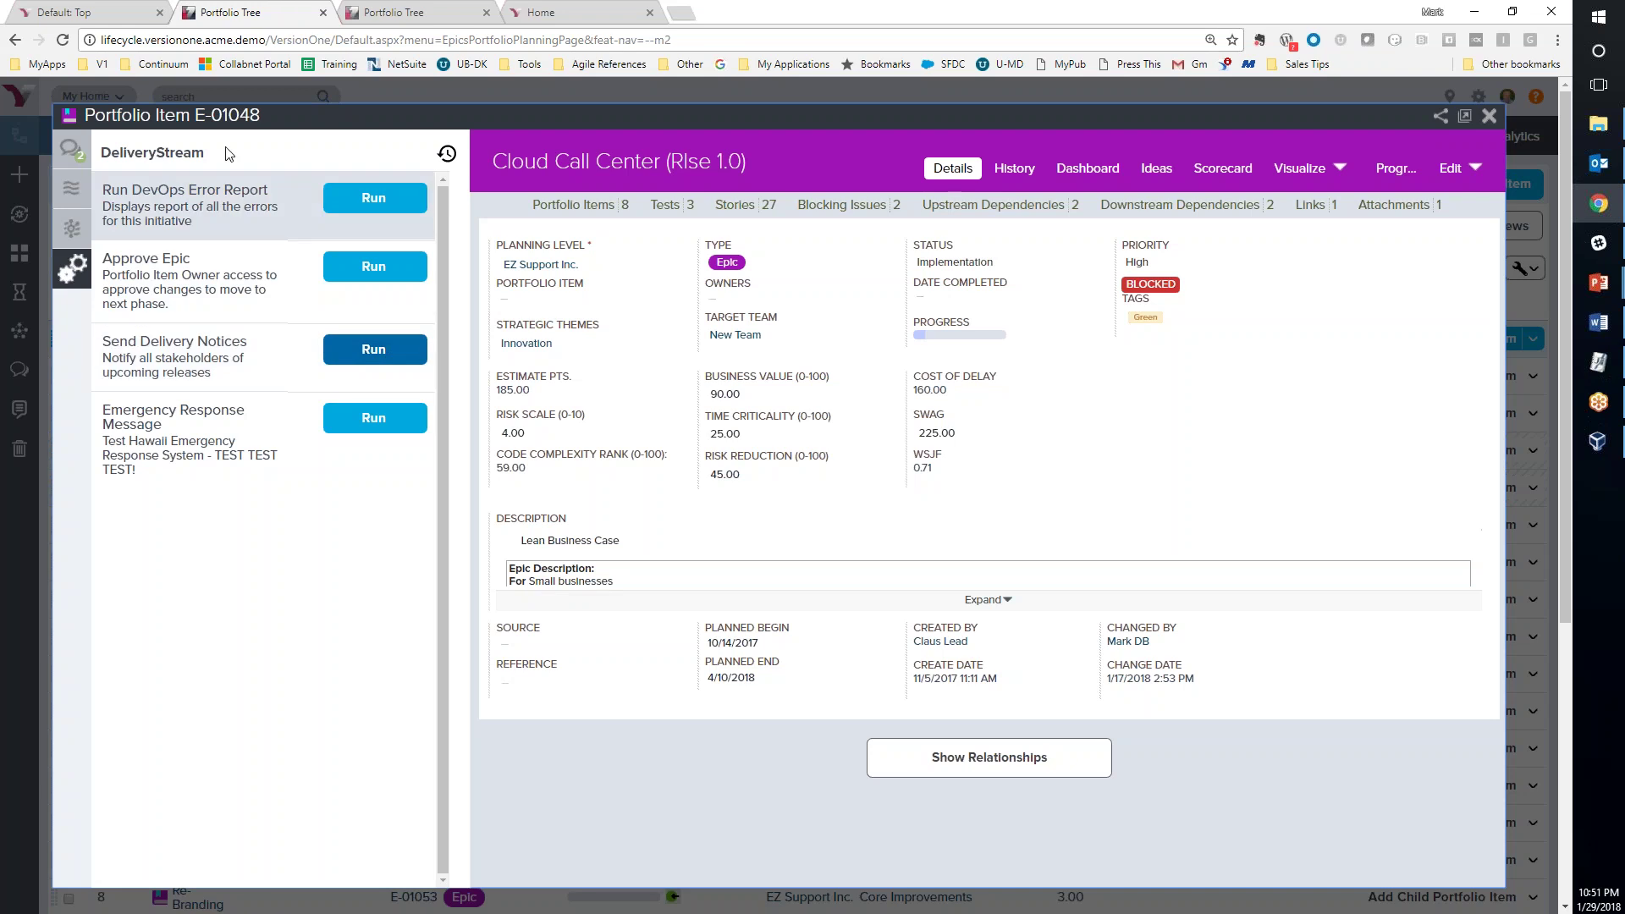
{"action": "left_click", "coordinate": [70, 151]}
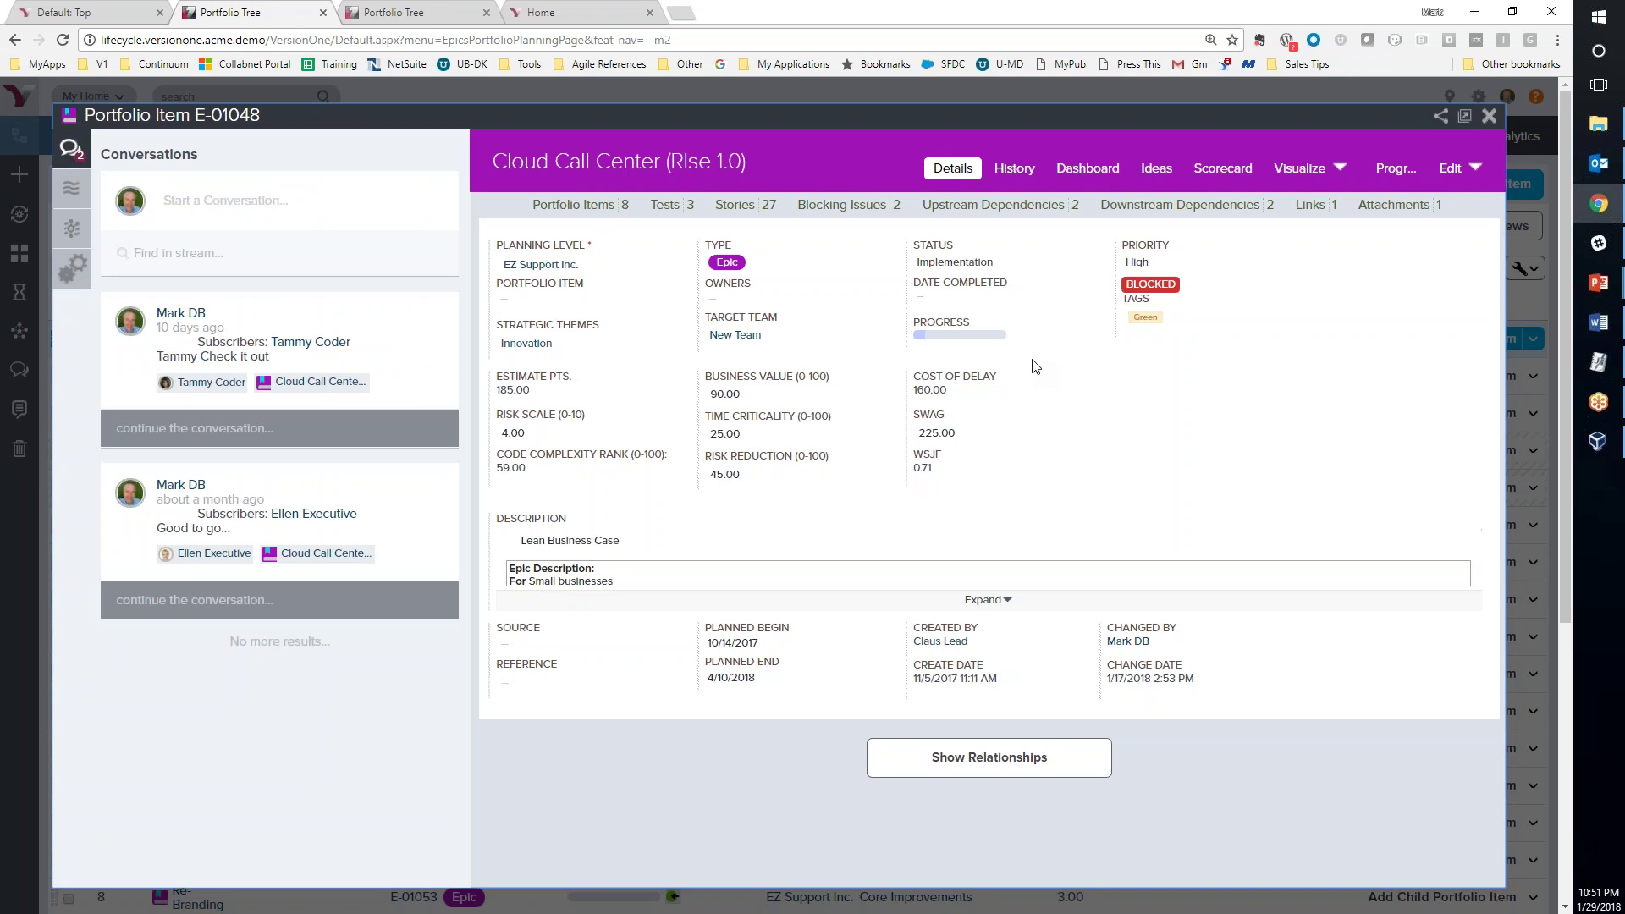
In the epic's progression, open ADA Compliance Testing, pass the accessibility and visibility checks, and fail the audible check
{"action": "left_click", "coordinate": [1393, 169]}
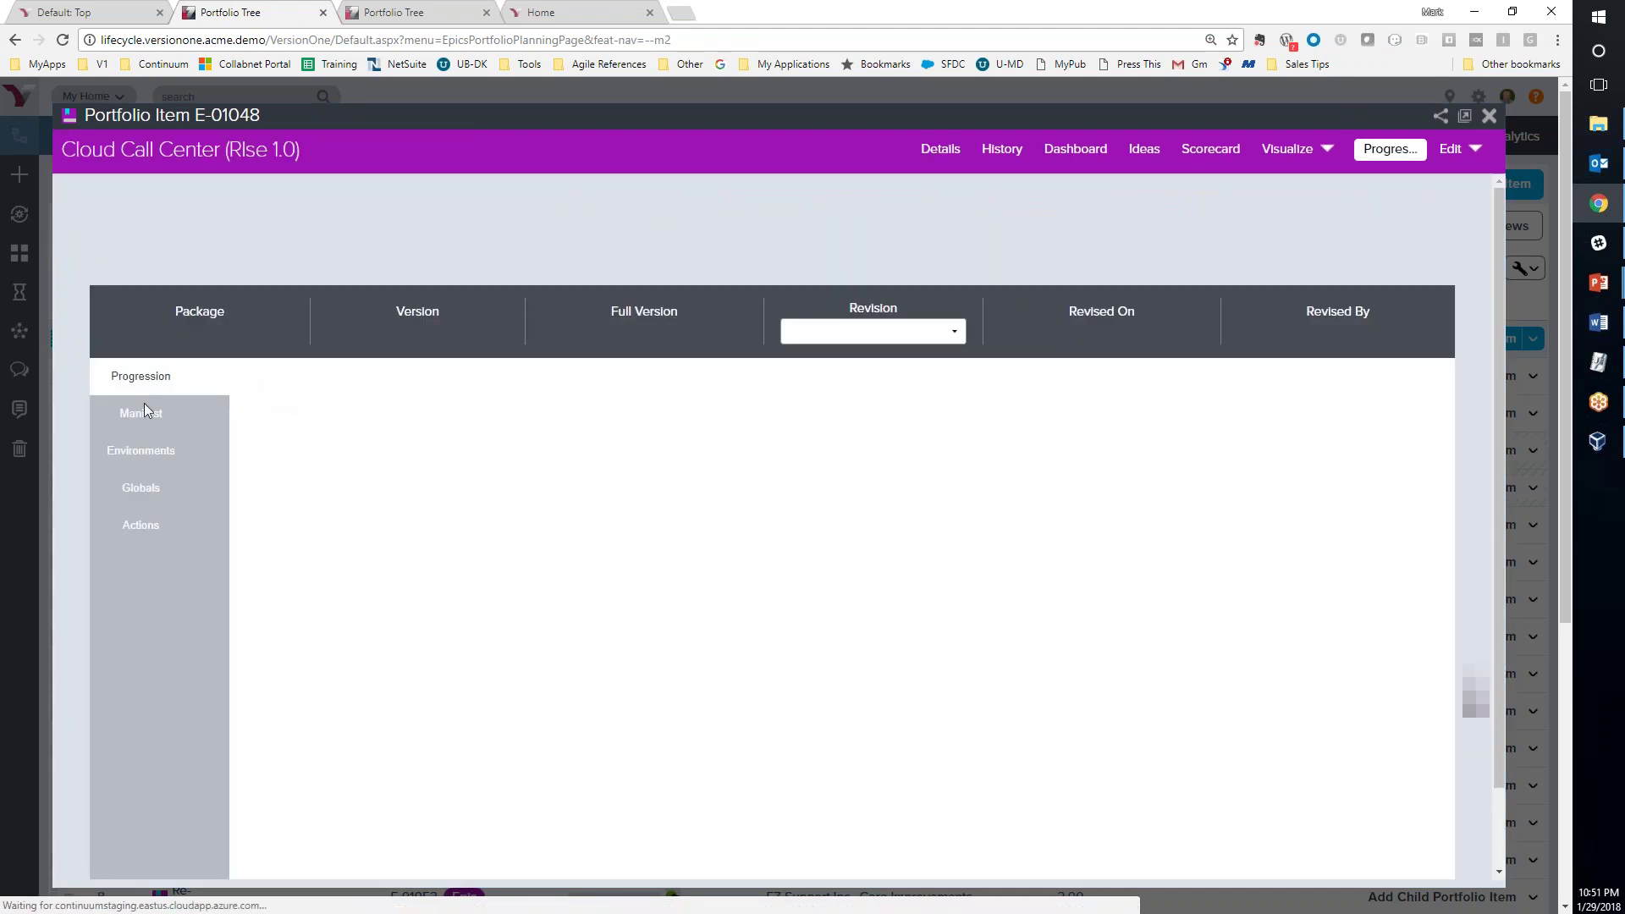
{"action": "left_click", "coordinate": [144, 456]}
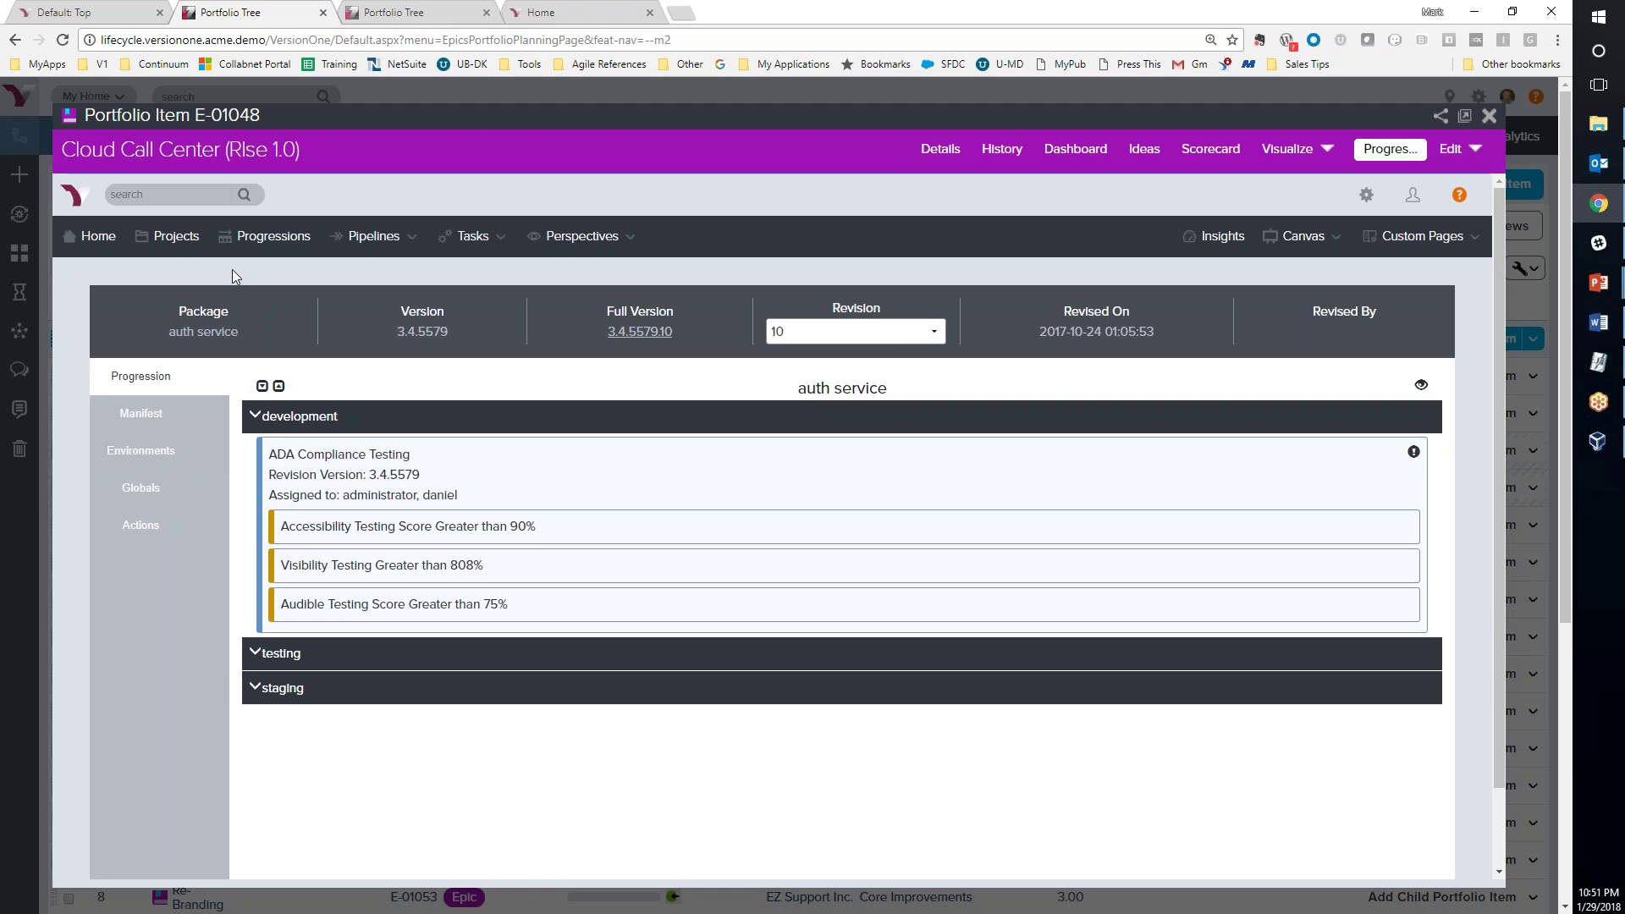
{"action": "left_click", "coordinate": [330, 457]}
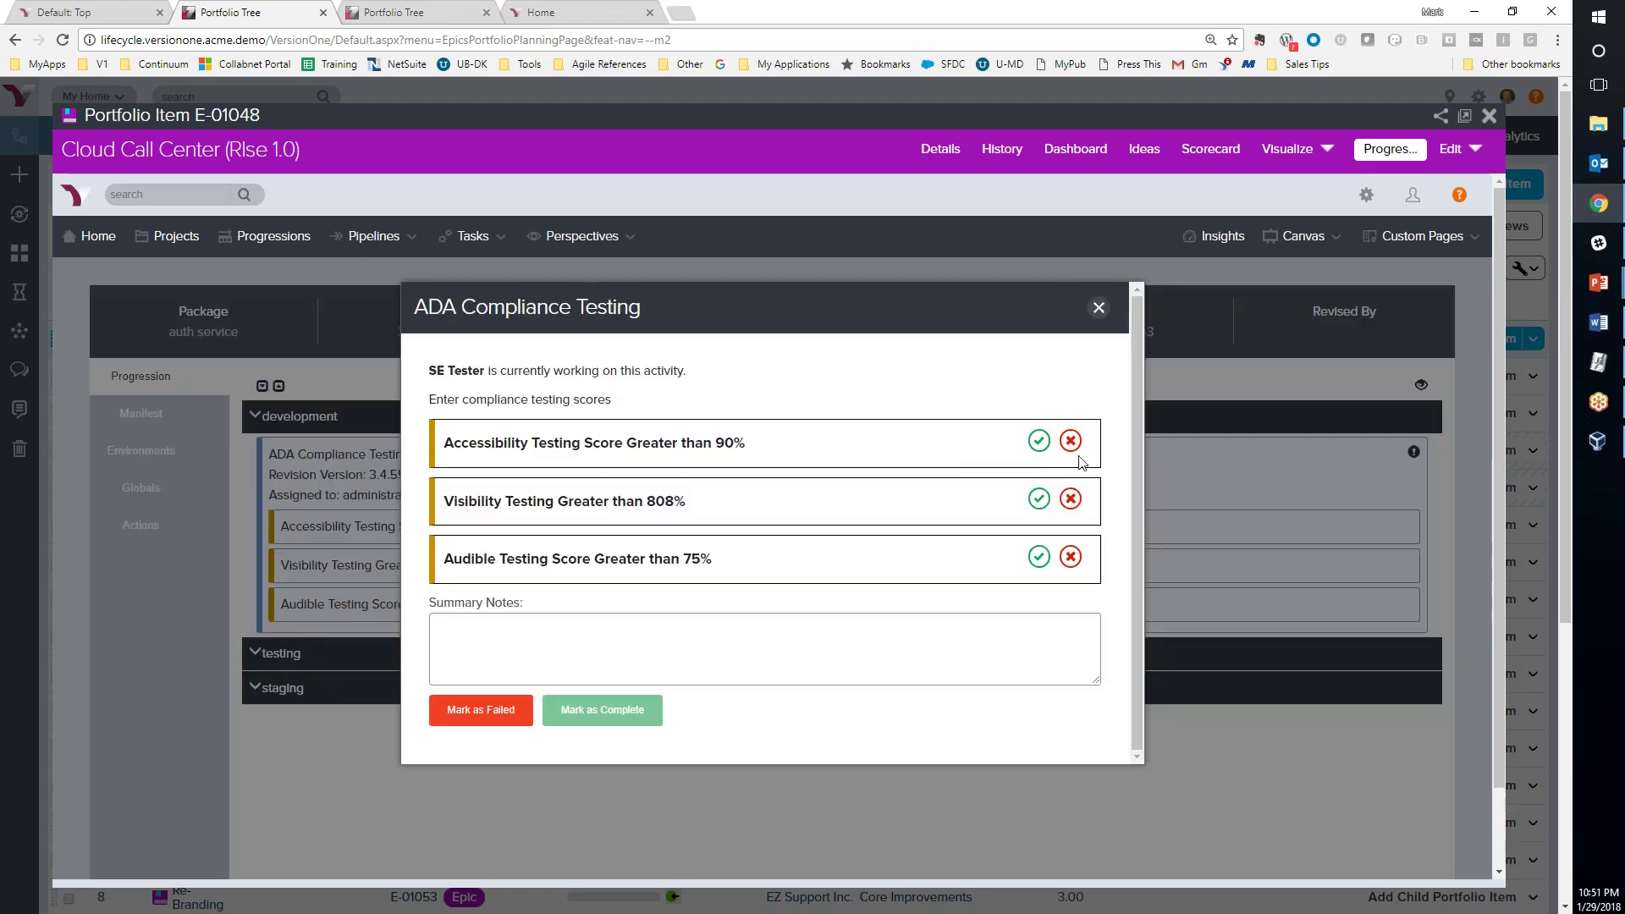
{"action": "left_click", "coordinate": [1040, 442]}
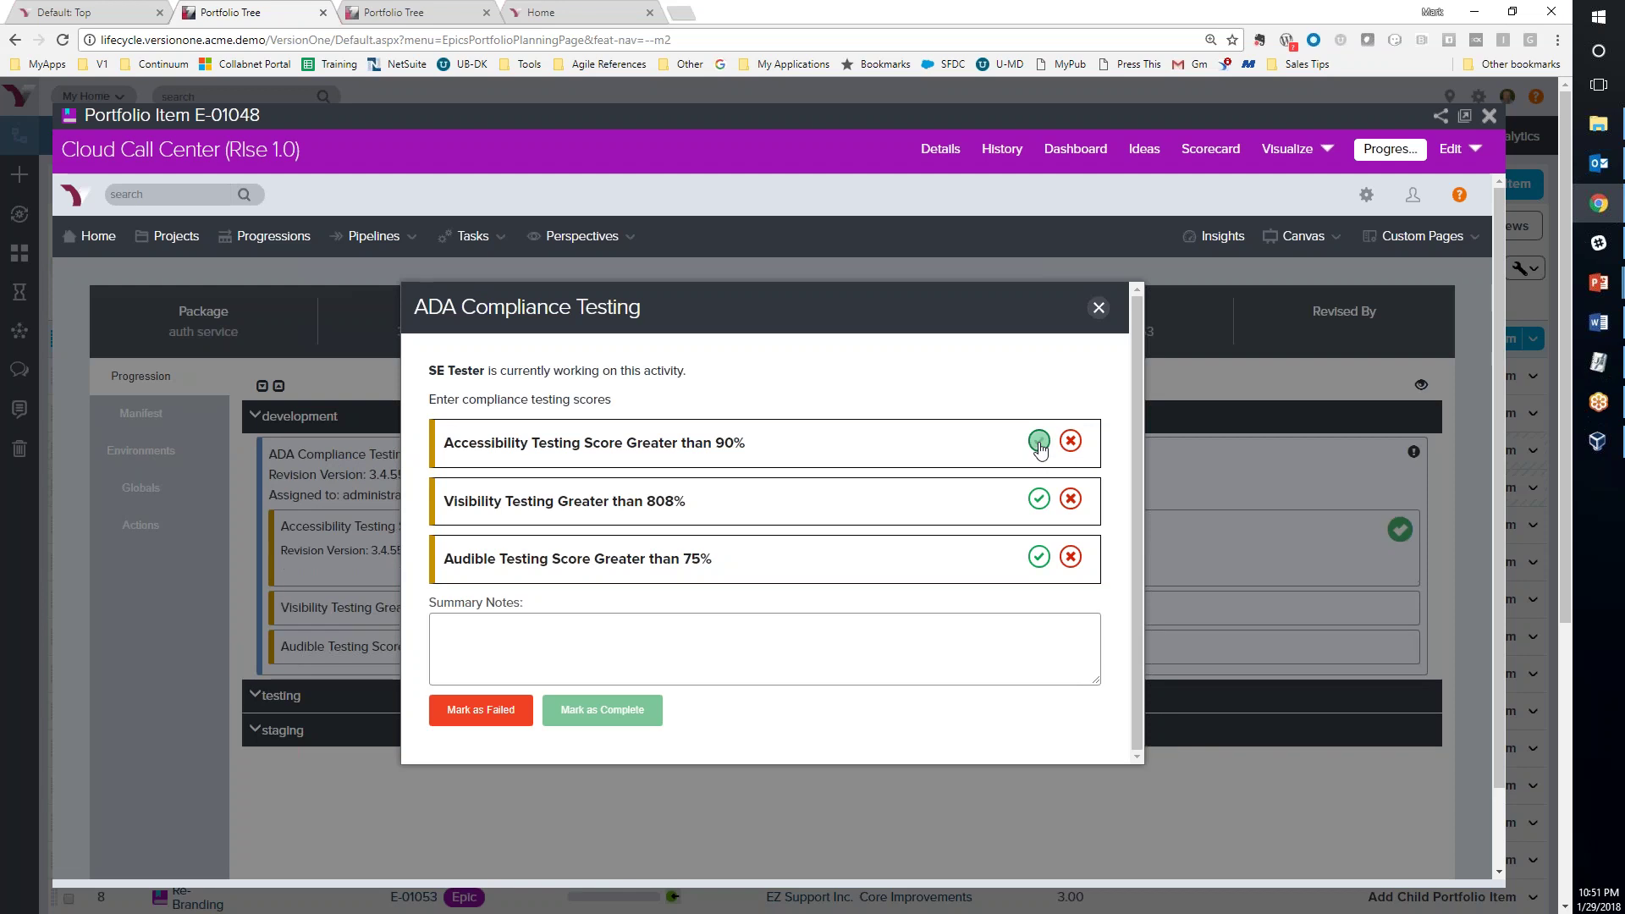
{"action": "left_click", "coordinate": [1040, 500]}
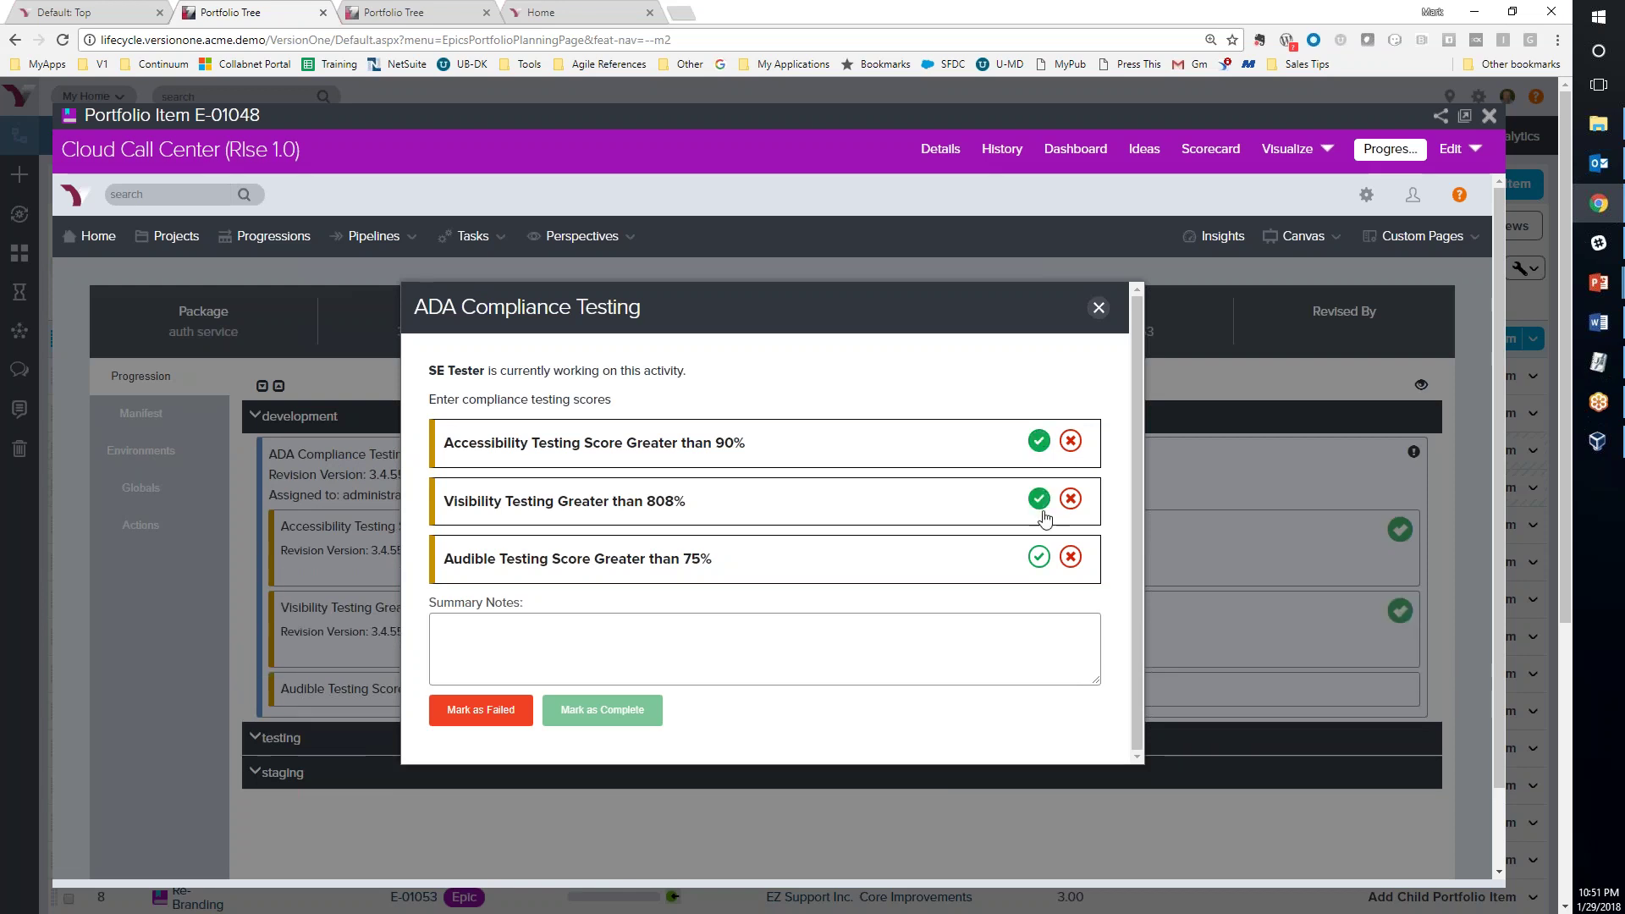
{"action": "left_click", "coordinate": [1068, 557]}
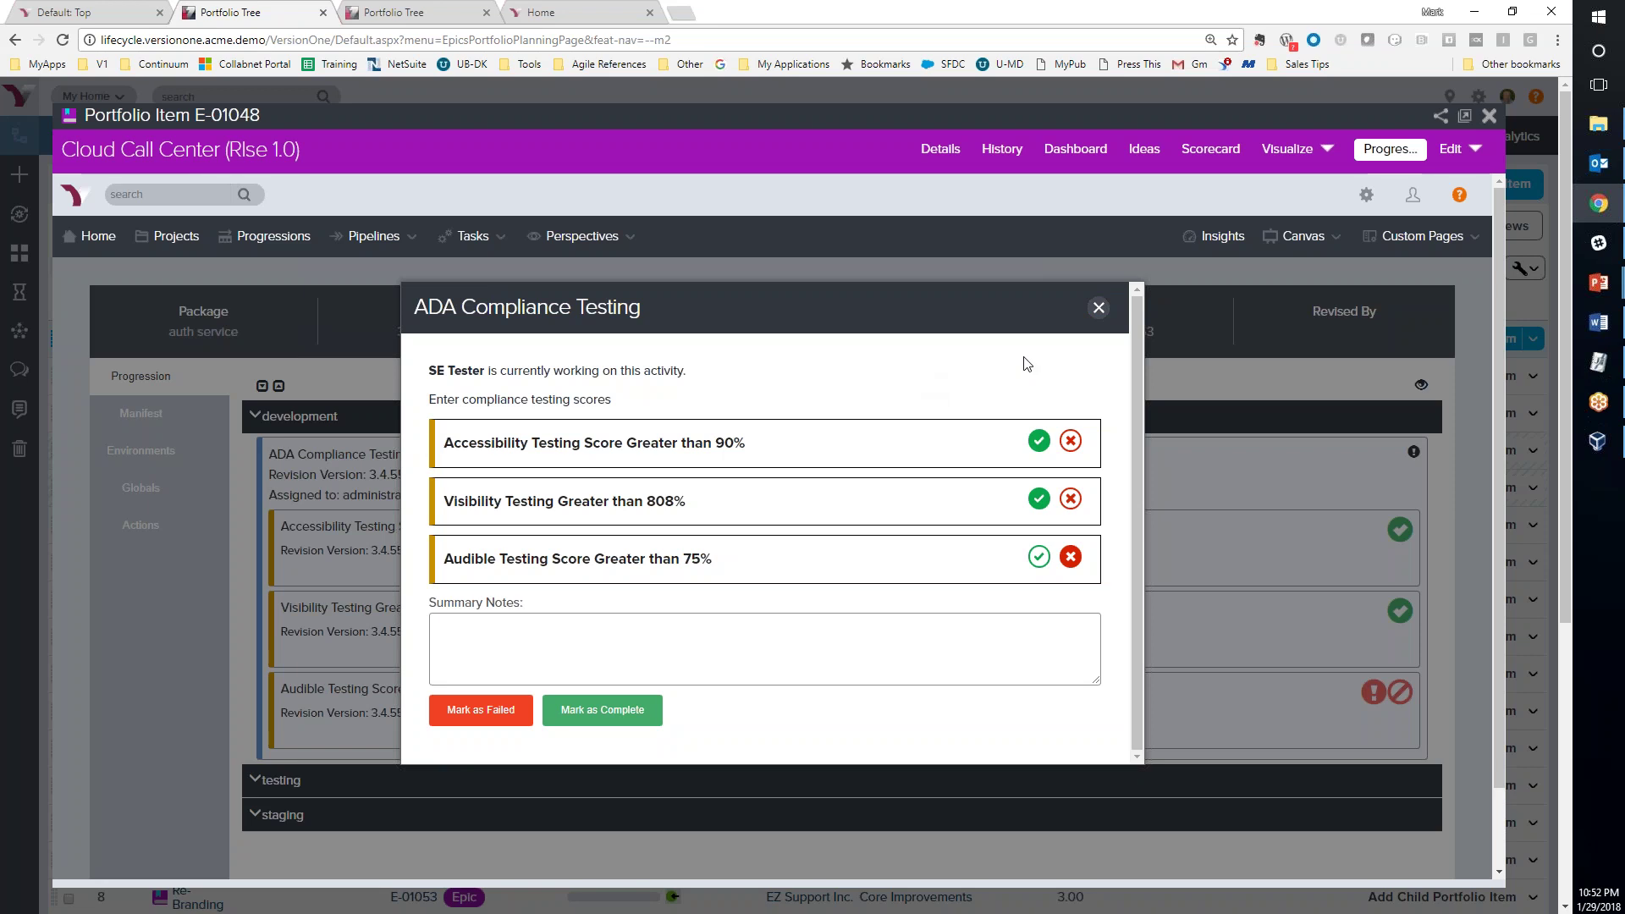
Close the ADA Compliance Testing activity and the Cloud Call Center (Rlse 1.0) epic, and collapse that epic in the portfolio tree
{"action": "left_click", "coordinate": [1097, 308]}
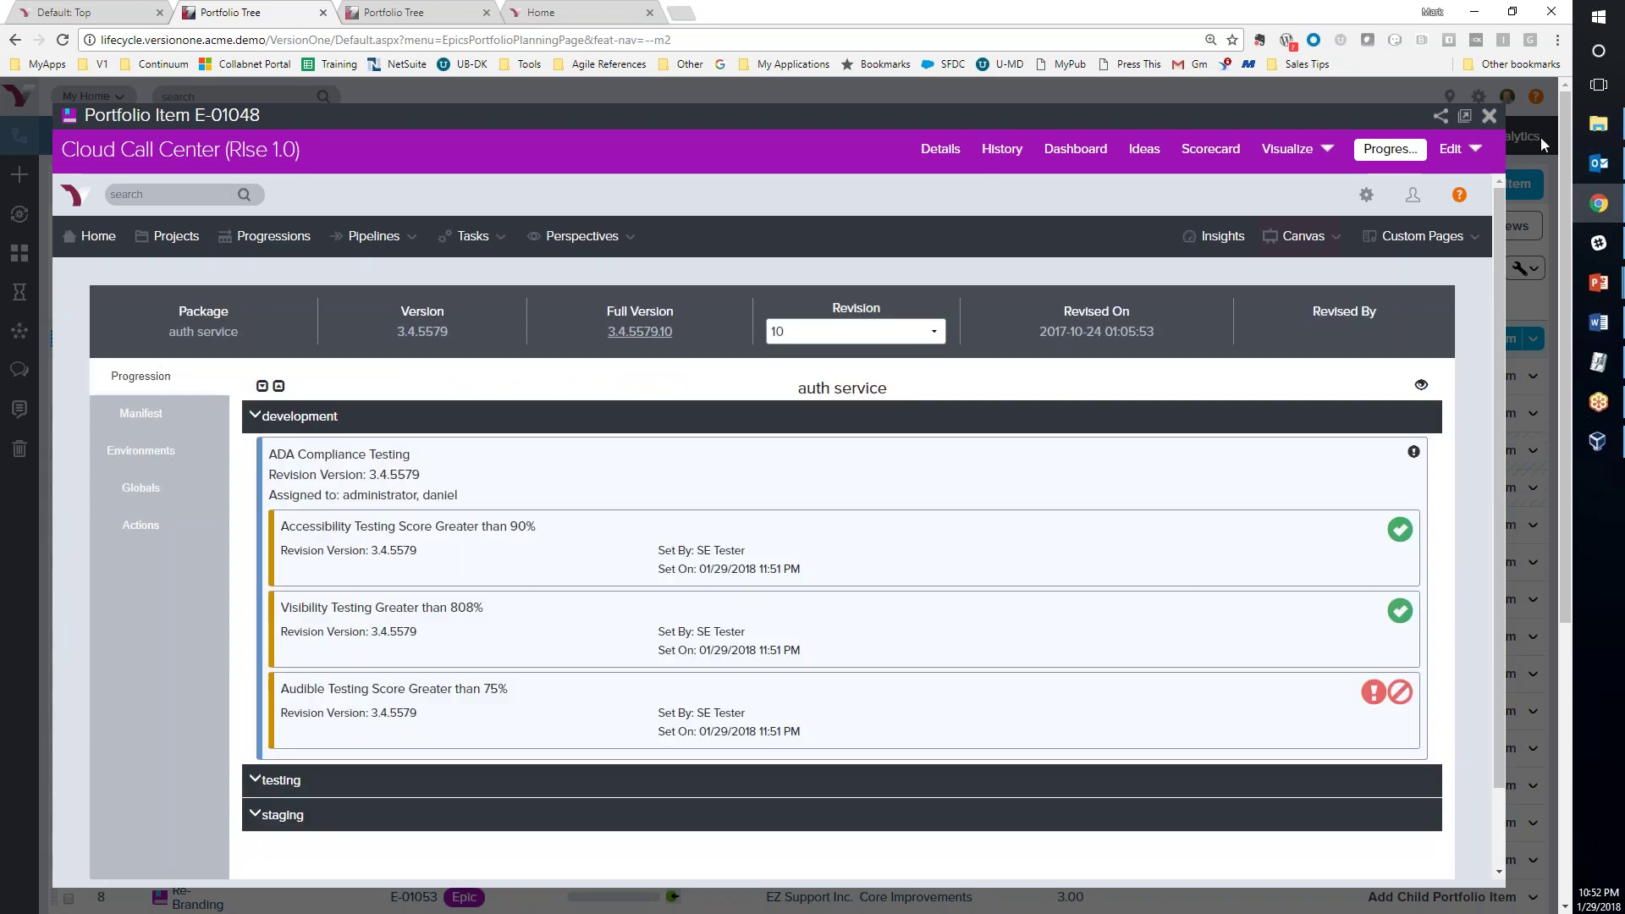
{"action": "left_click", "coordinate": [1488, 116]}
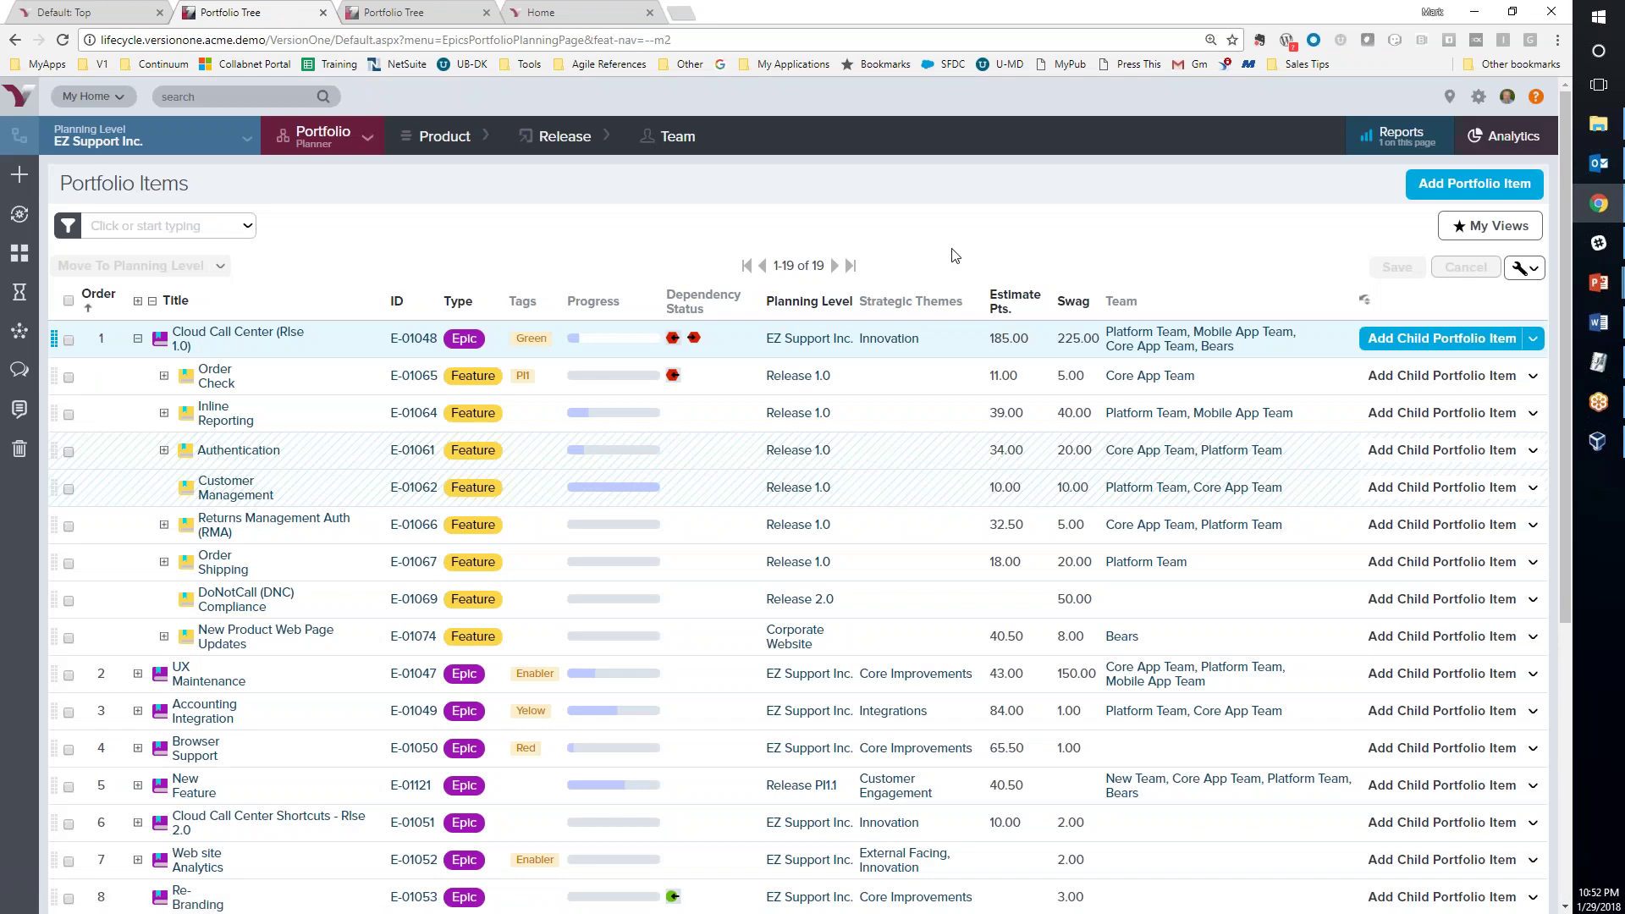
{"action": "left_click", "coordinate": [138, 339]}
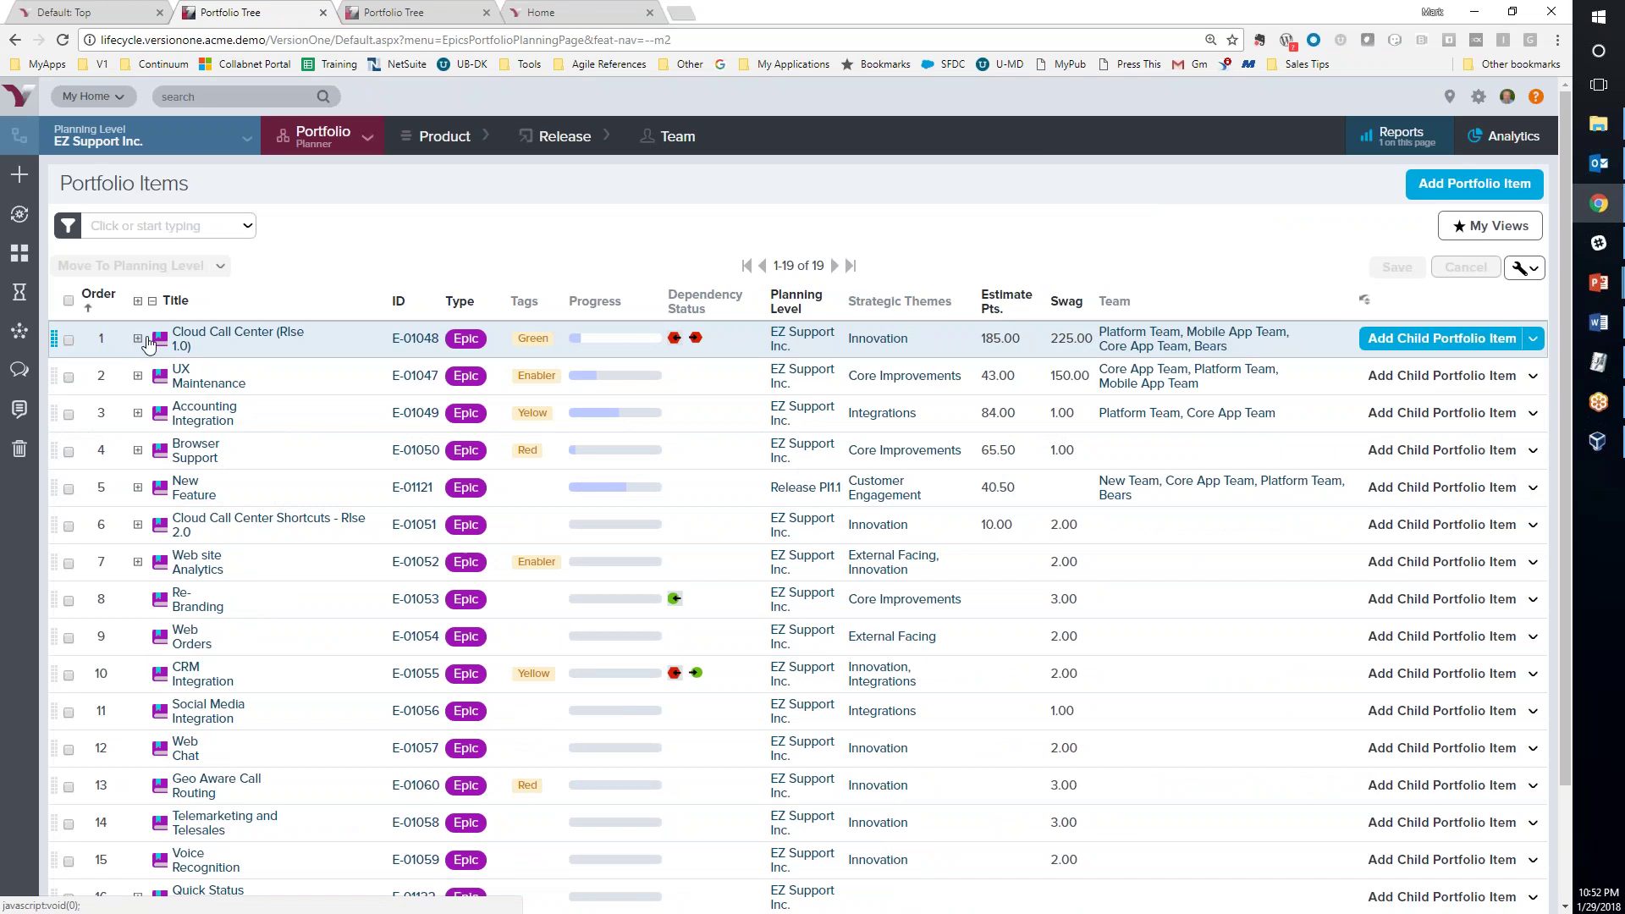
Open the roadmaps and expand the Cloud Call Center (Rlse 1.0) epic to show its features on the timeline
{"action": "mouse_move", "coordinate": [336, 148]}
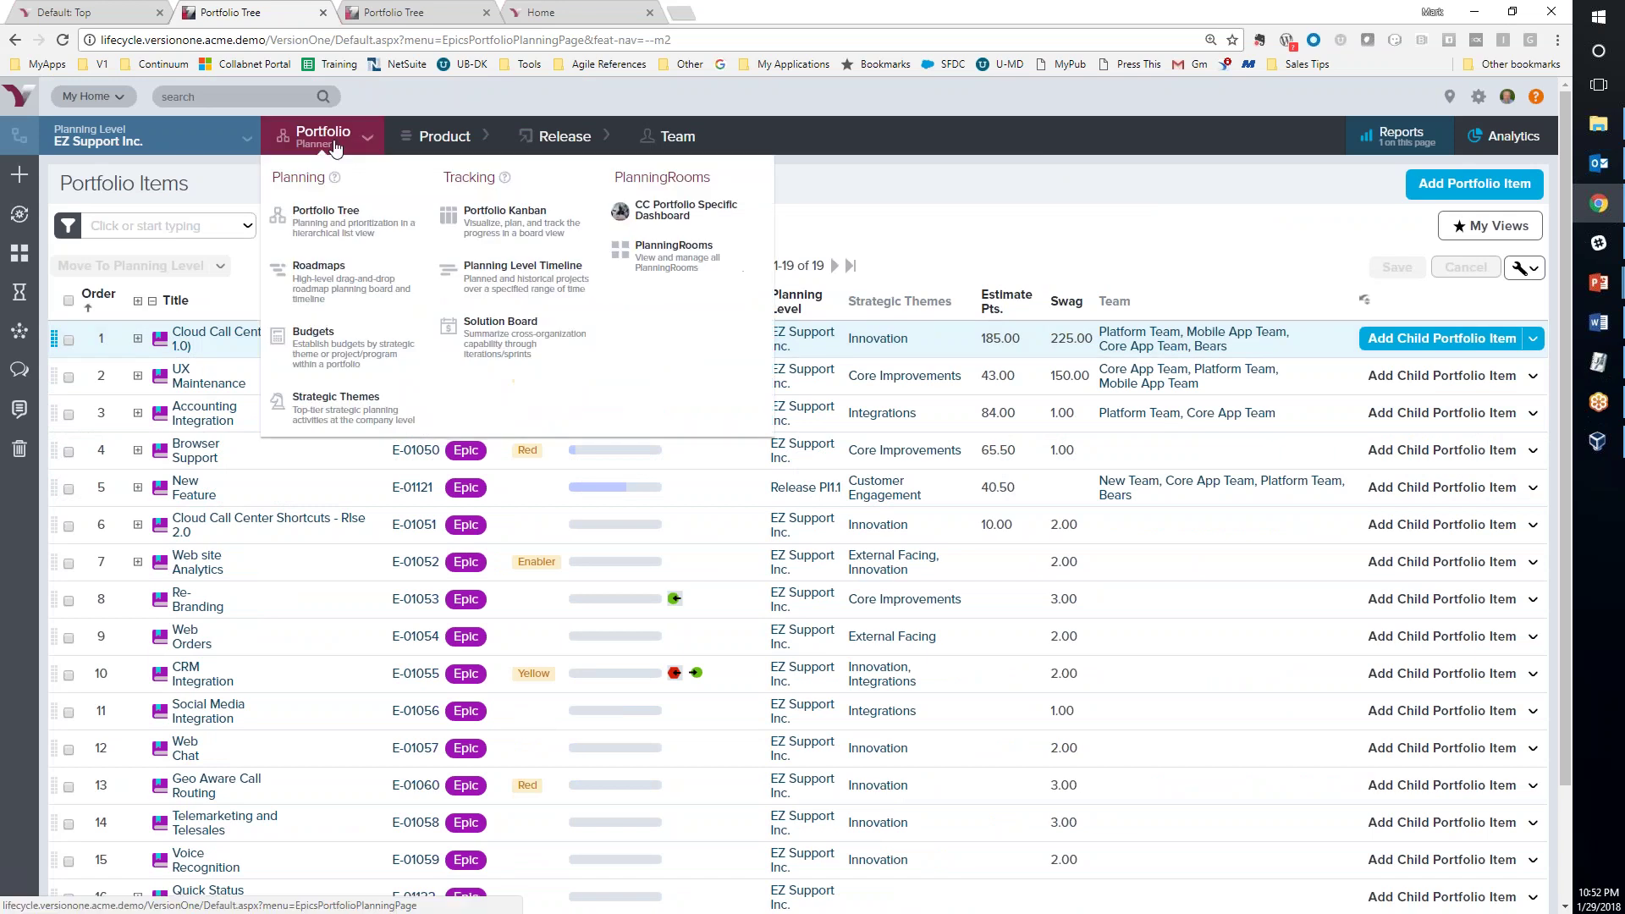
{"action": "left_click", "coordinate": [327, 282]}
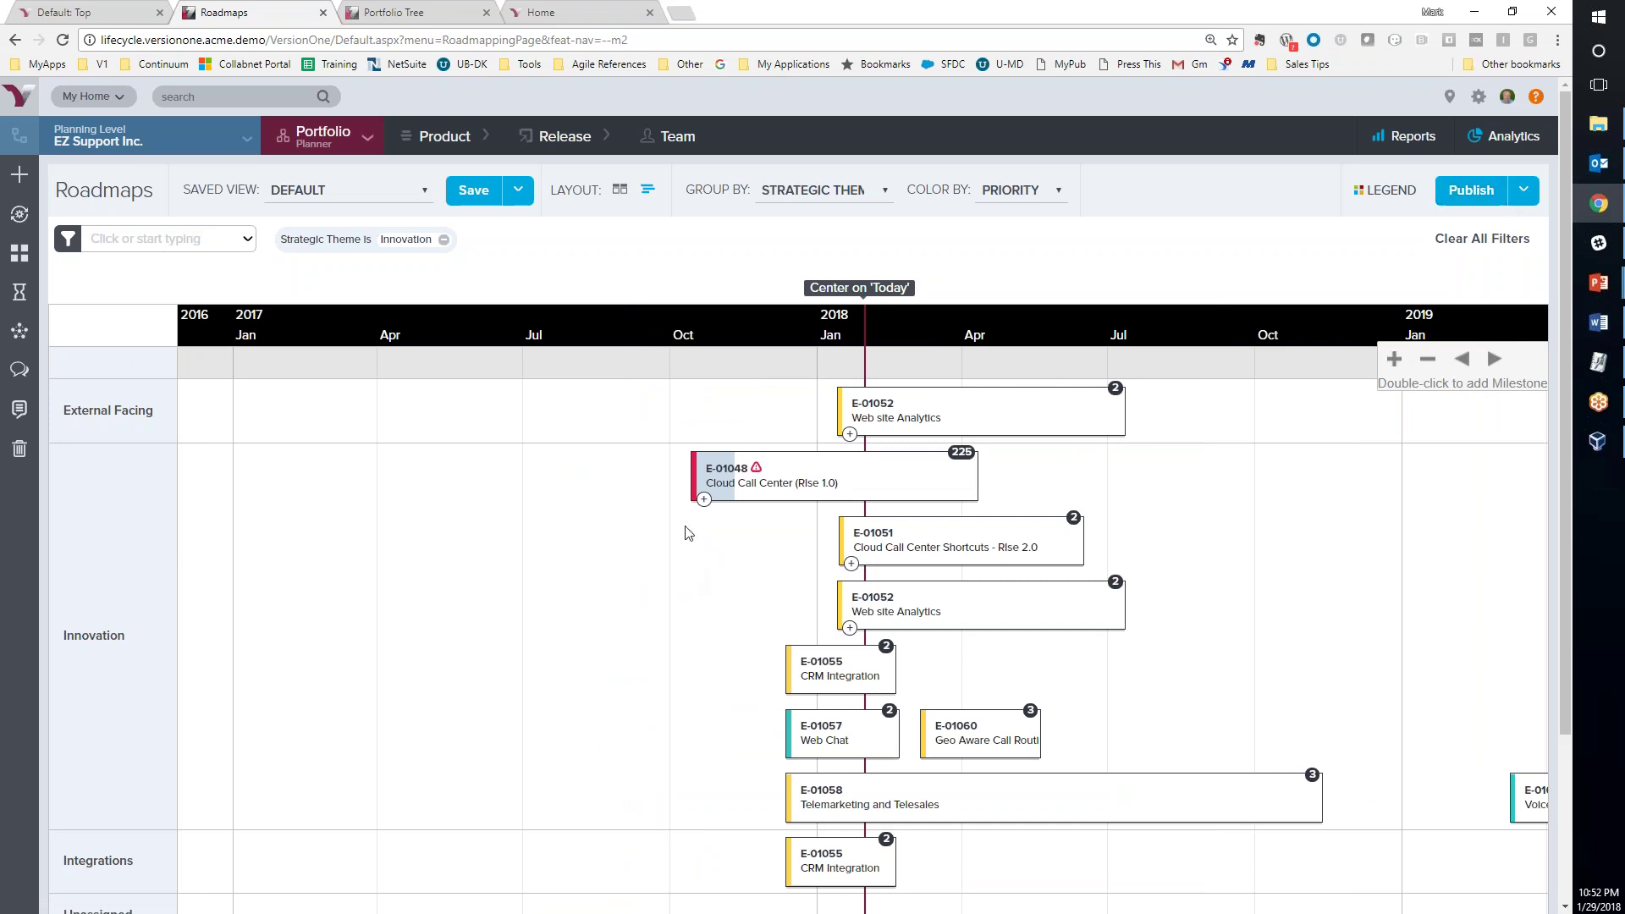
{"action": "left_click", "coordinate": [703, 500]}
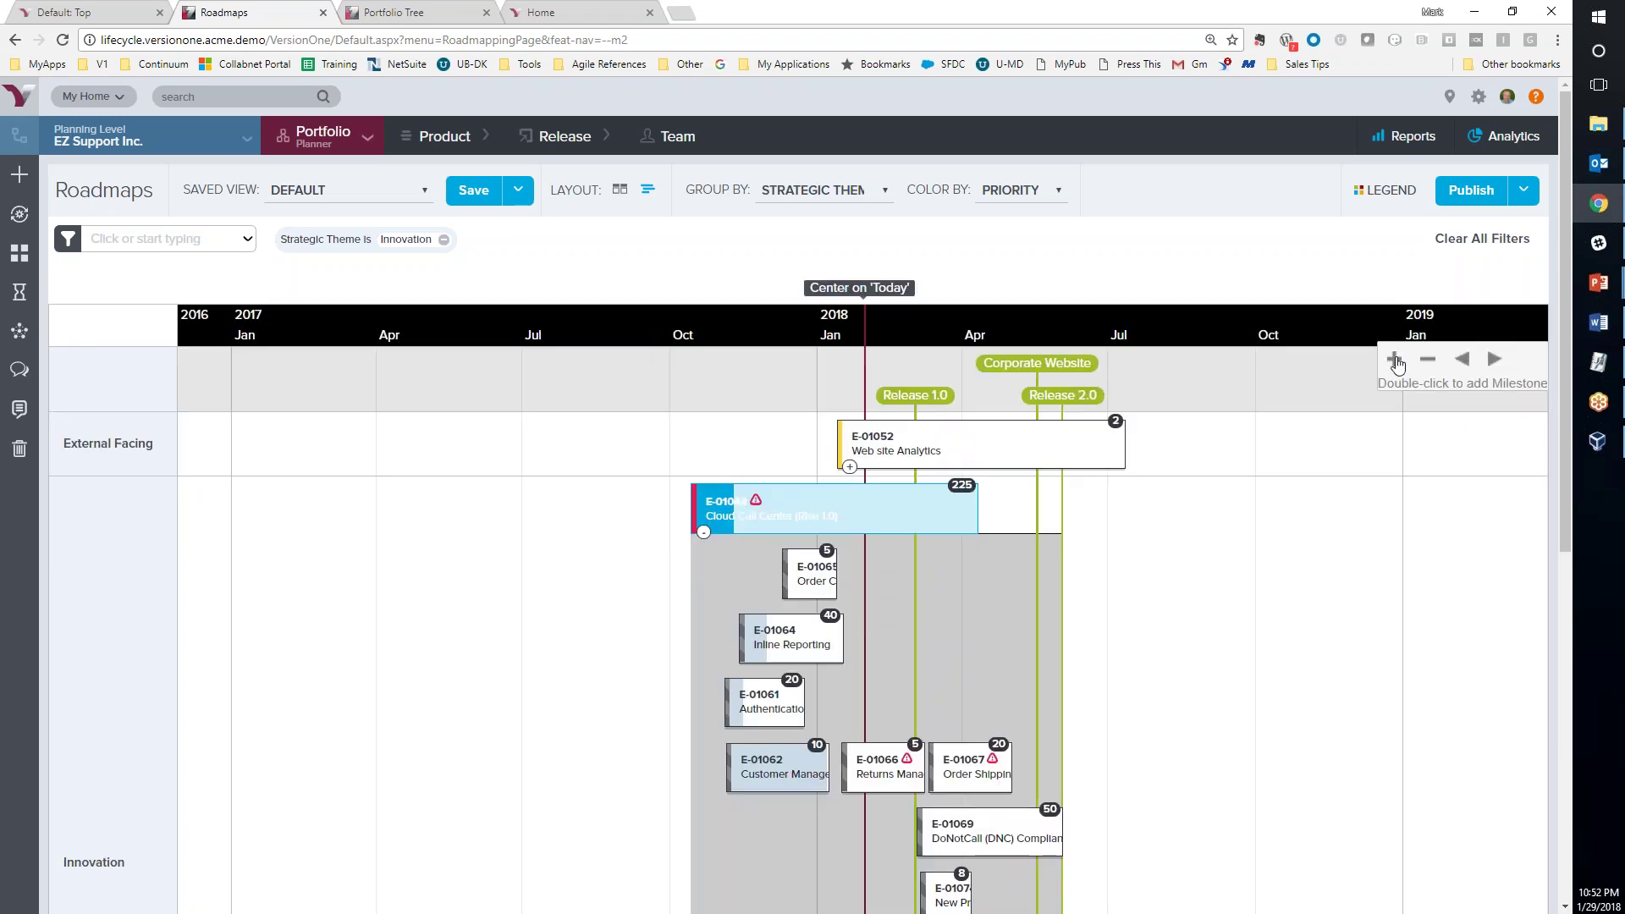
Shorten the Order Check feature on the roadmap so that it ends earlier in January 2018
{"action": "left_click", "coordinate": [1395, 360]}
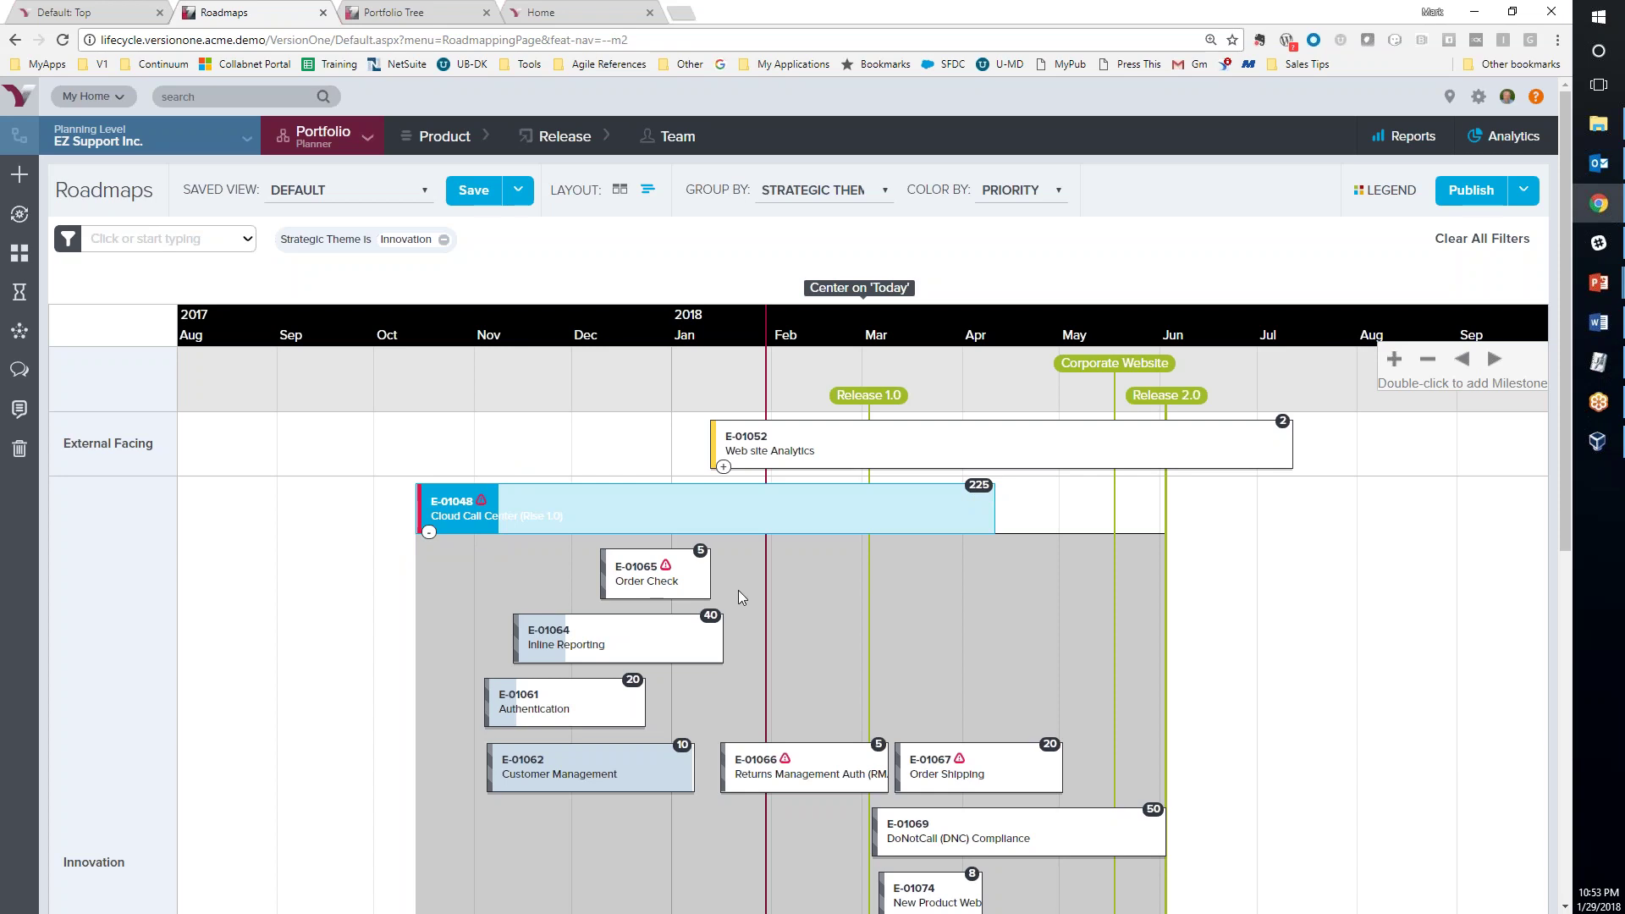
{"action": "left_click", "coordinate": [690, 585]}
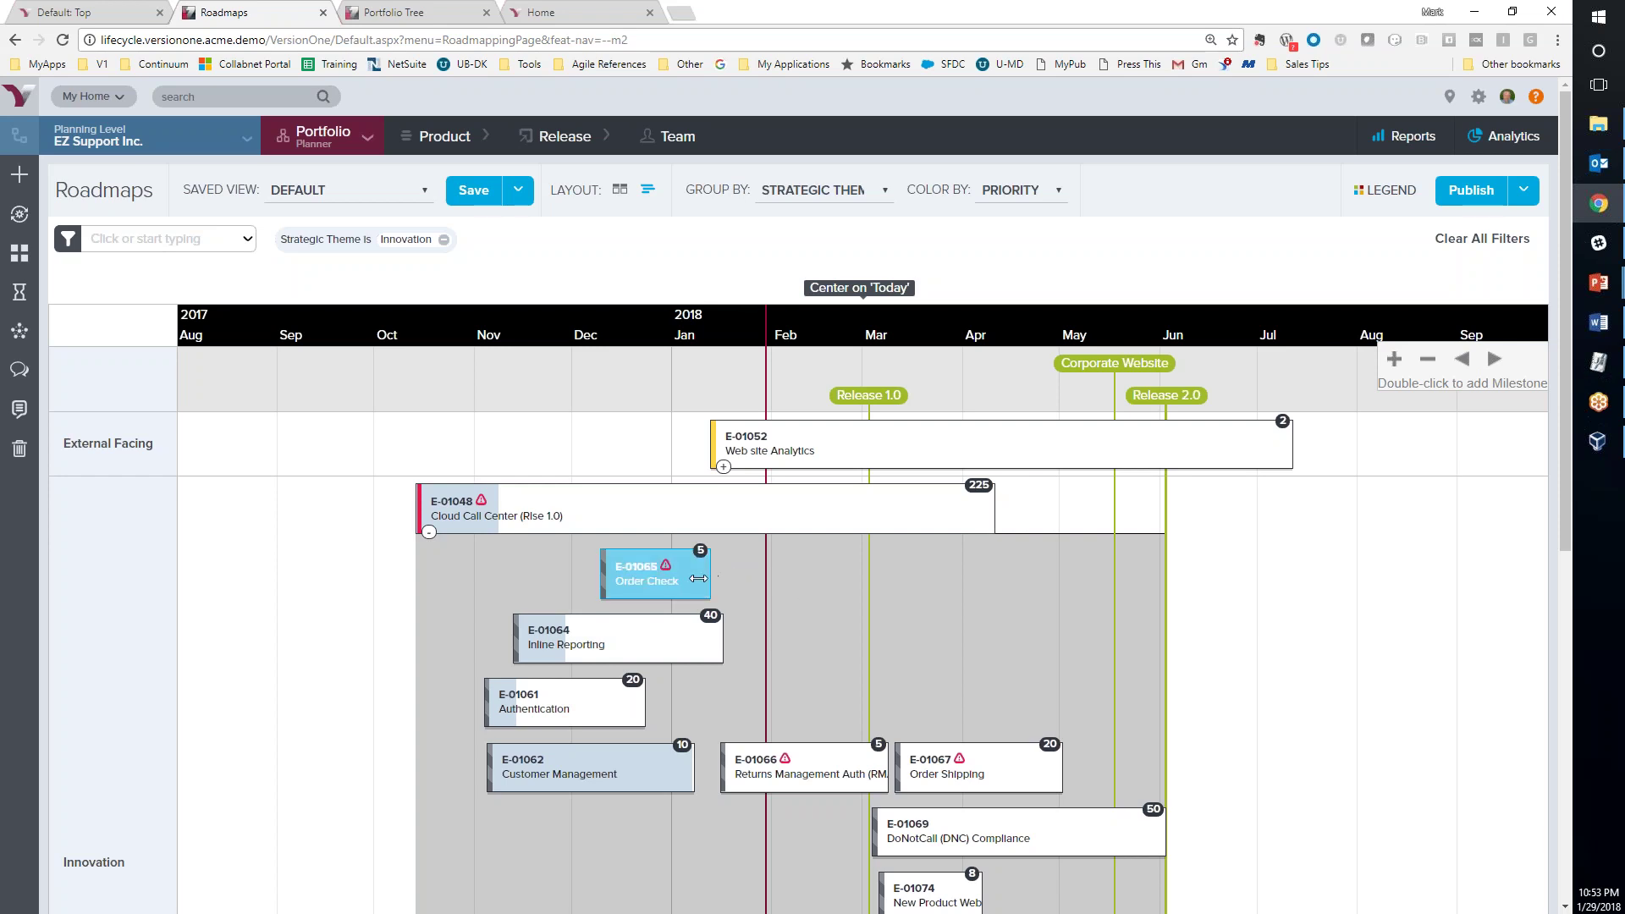
{"action": "mouse_move", "coordinate": [711, 577]}
{"action": "left_mouse_down"}
{"action": "mouse_move", "coordinate": [744, 588]}
{"action": "mouse_move", "coordinate": [831, 564]}
{"action": "mouse_move", "coordinate": [695, 565]}
{"action": "left_mouse_up"}
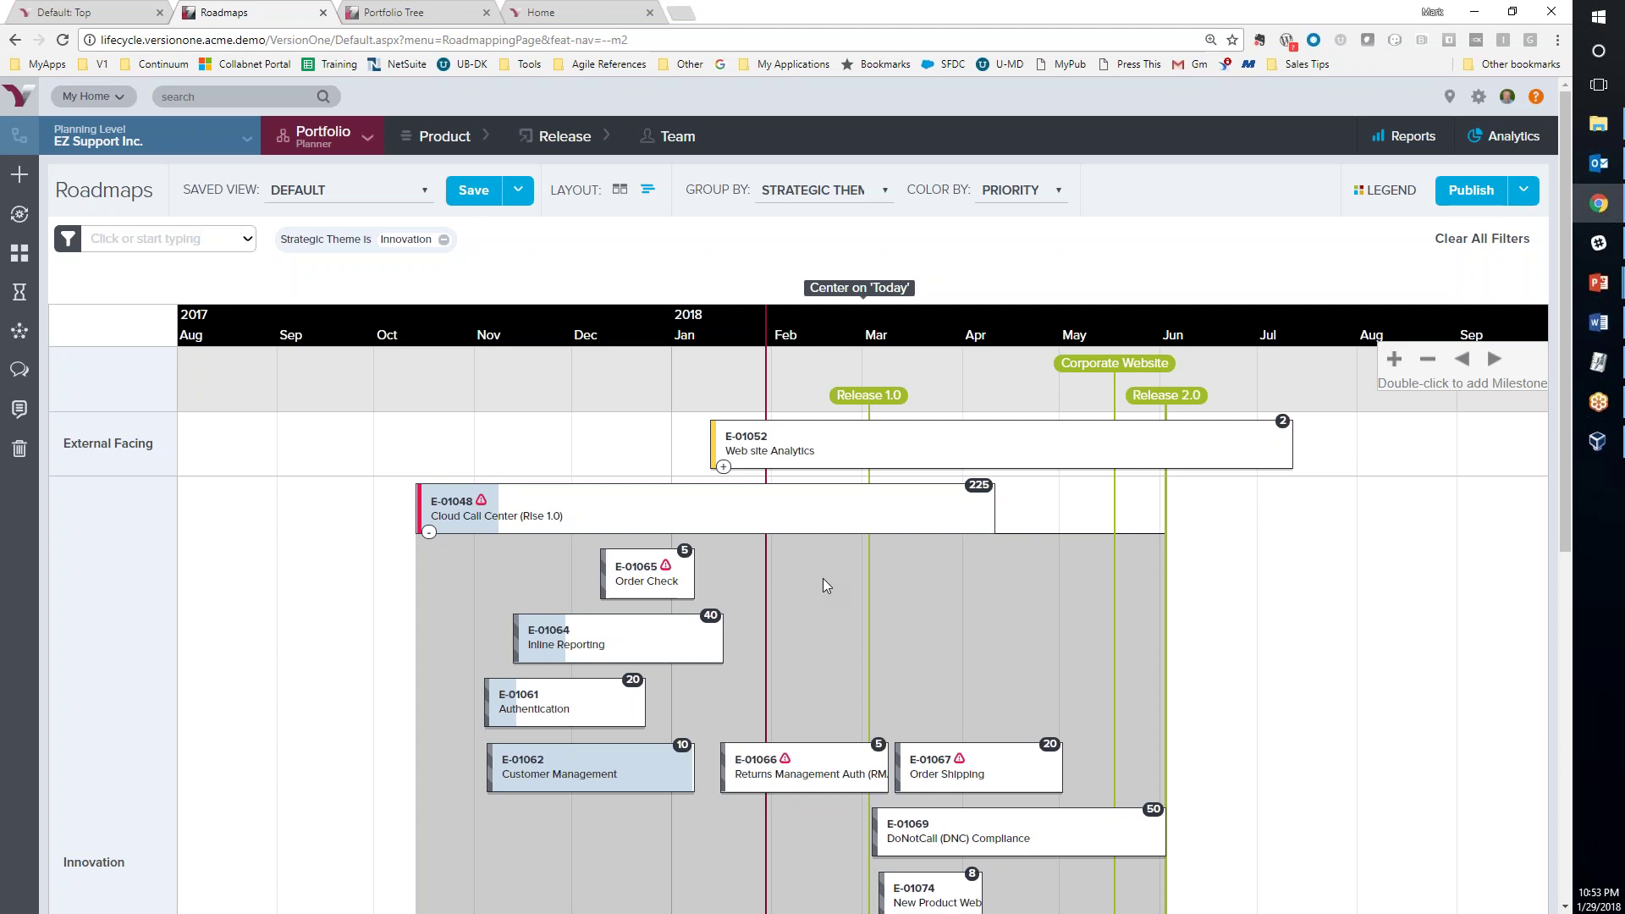
Examine the remaining roadmap epics and the estimate and swag chart beneath the timeline
{"action": "scroll", "coordinate": [825, 584], "scroll_direction": "down", "scroll_amount": 5}
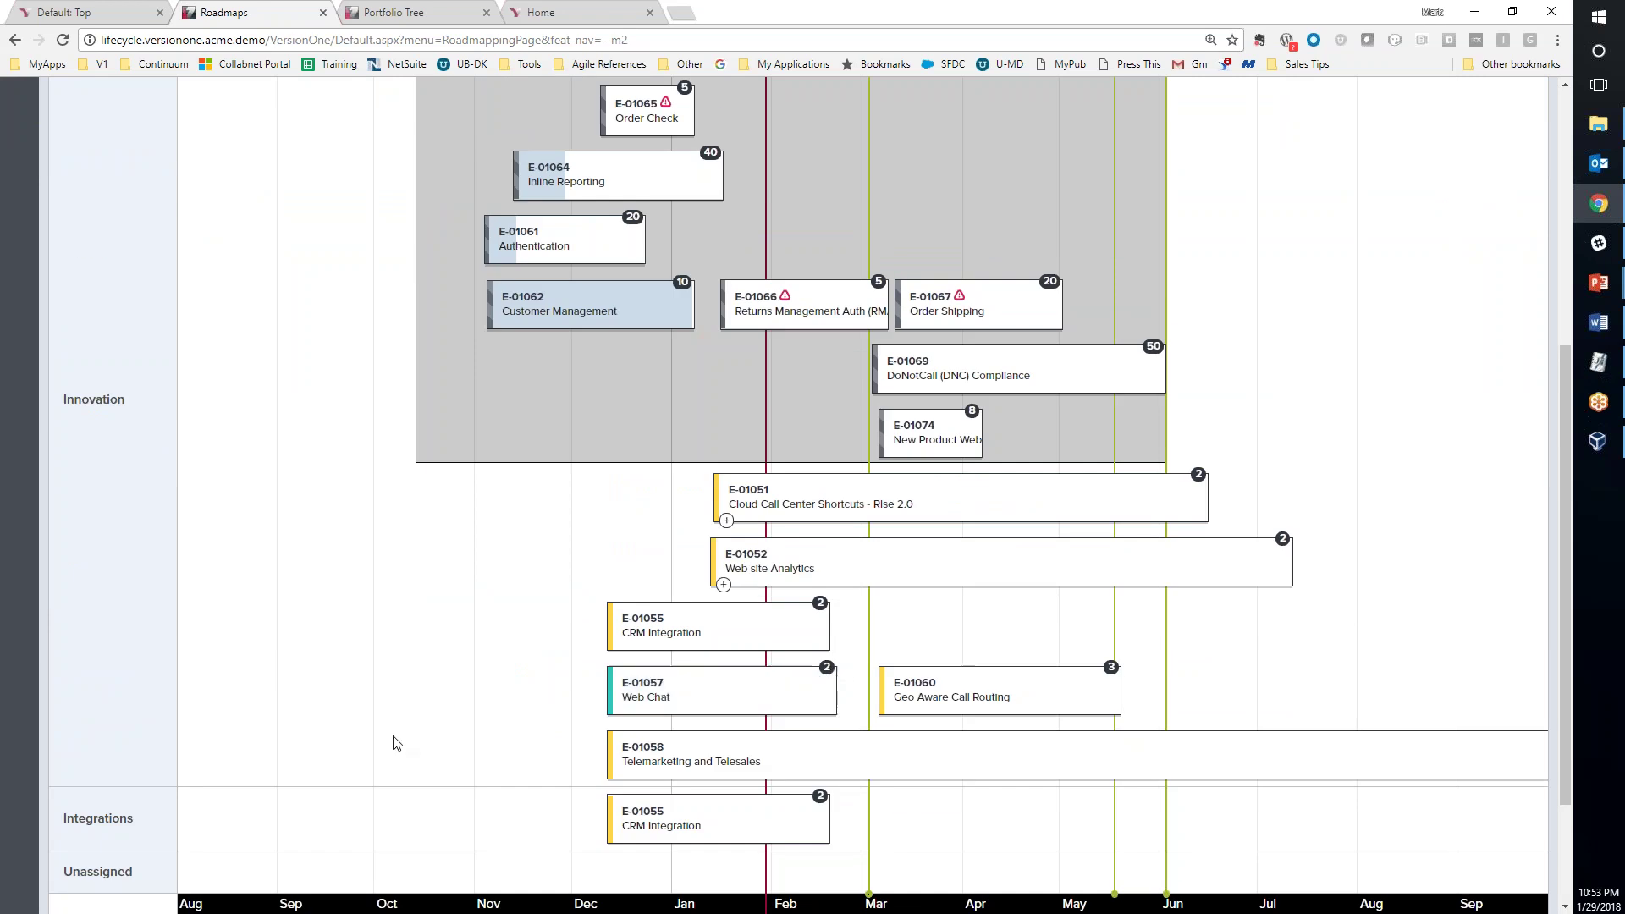
{"action": "scroll", "coordinate": [412, 739], "scroll_direction": "down", "scroll_amount": 2}
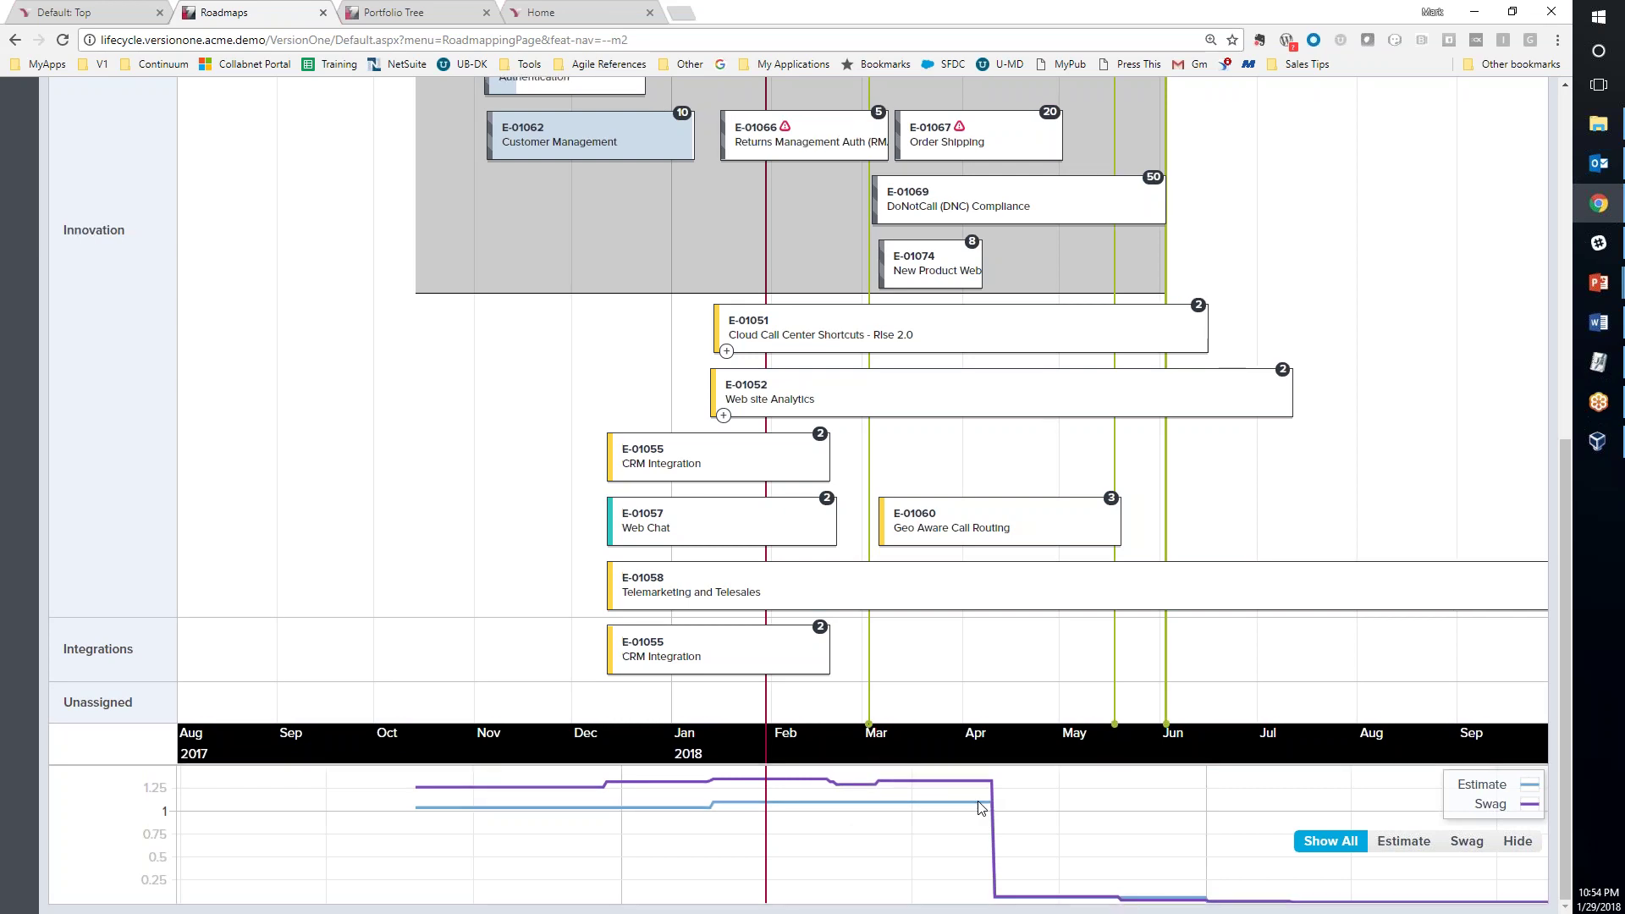
{"action": "scroll", "coordinate": [979, 807], "scroll_direction": "up", "scroll_amount": 8}
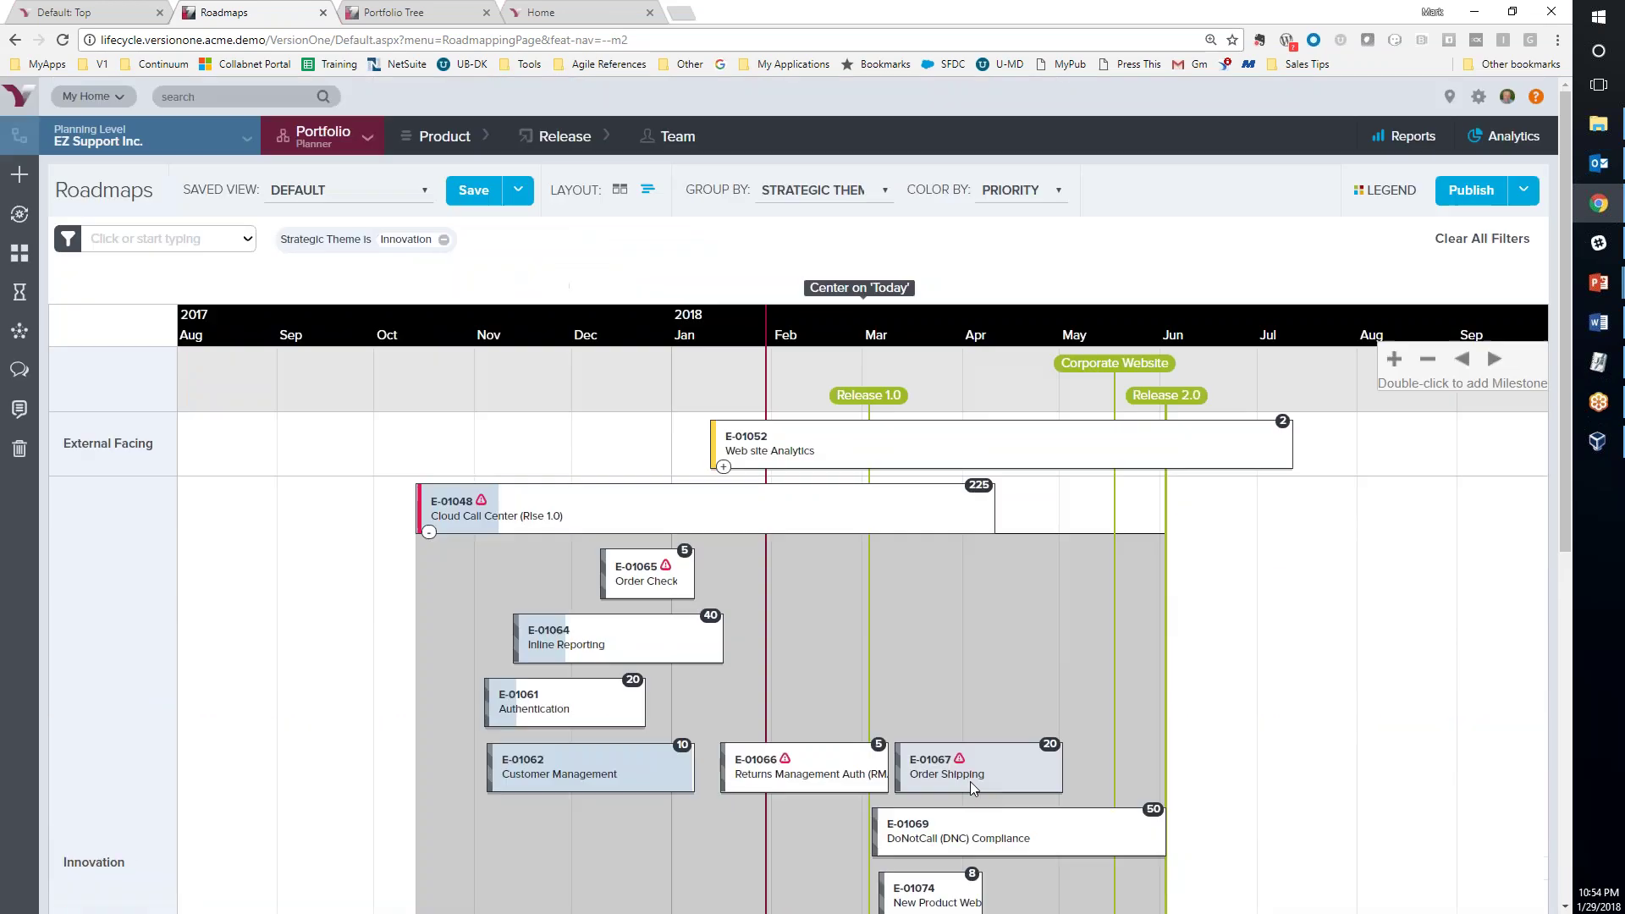
Open the portfolio Kanban for EZ Support Inc
{"action": "mouse_move", "coordinate": [320, 135]}
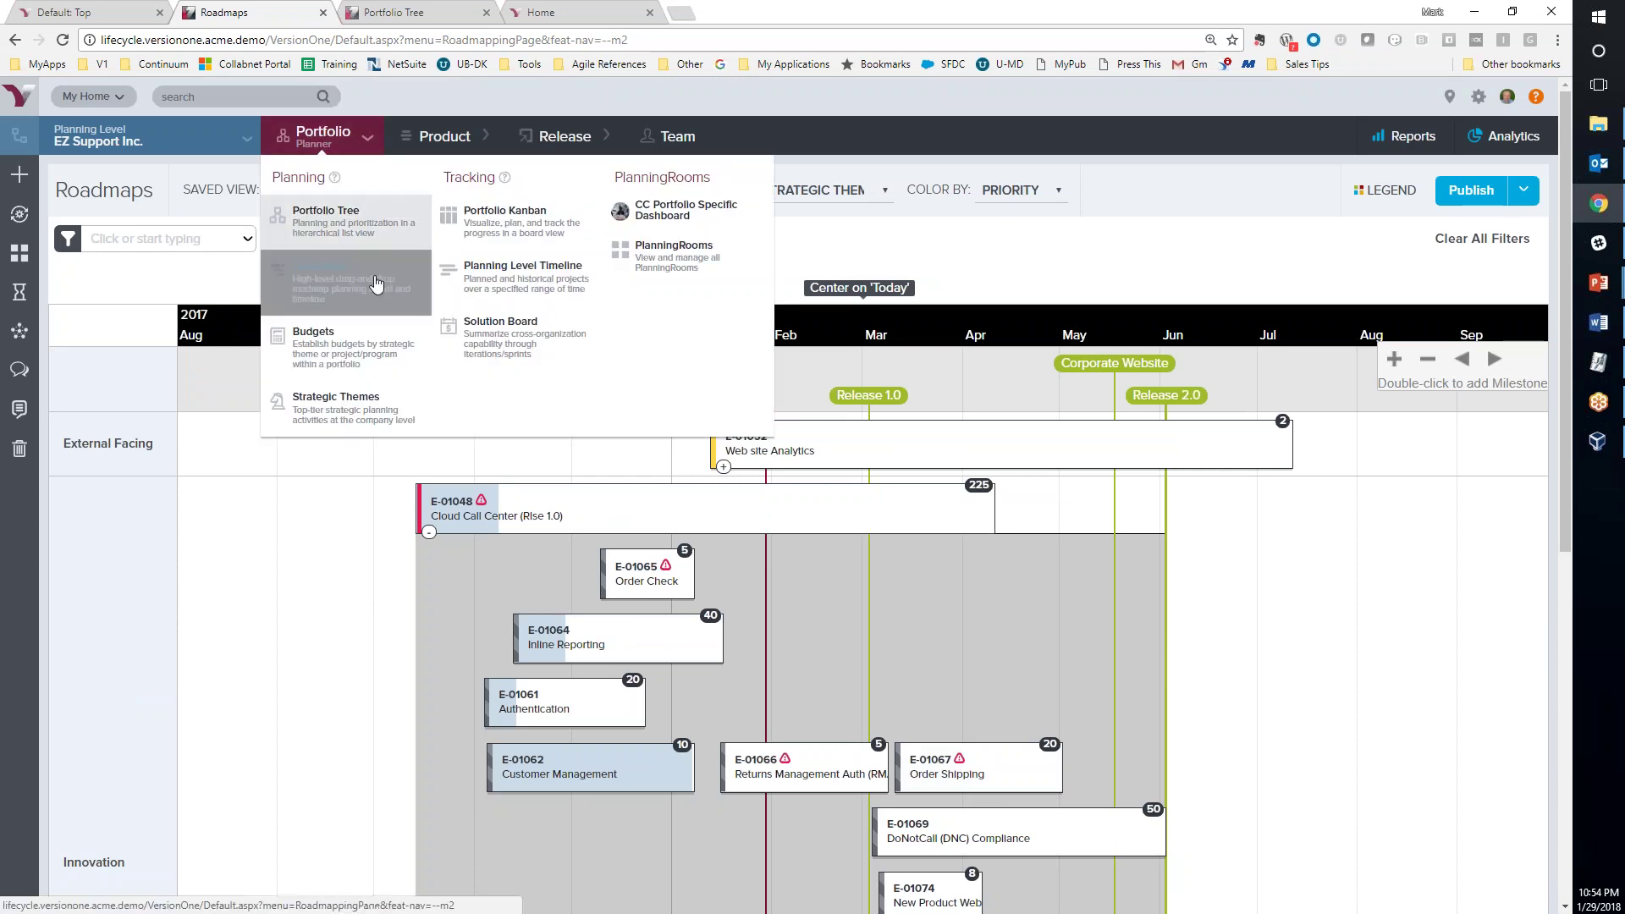
{"action": "left_click", "coordinate": [505, 221]}
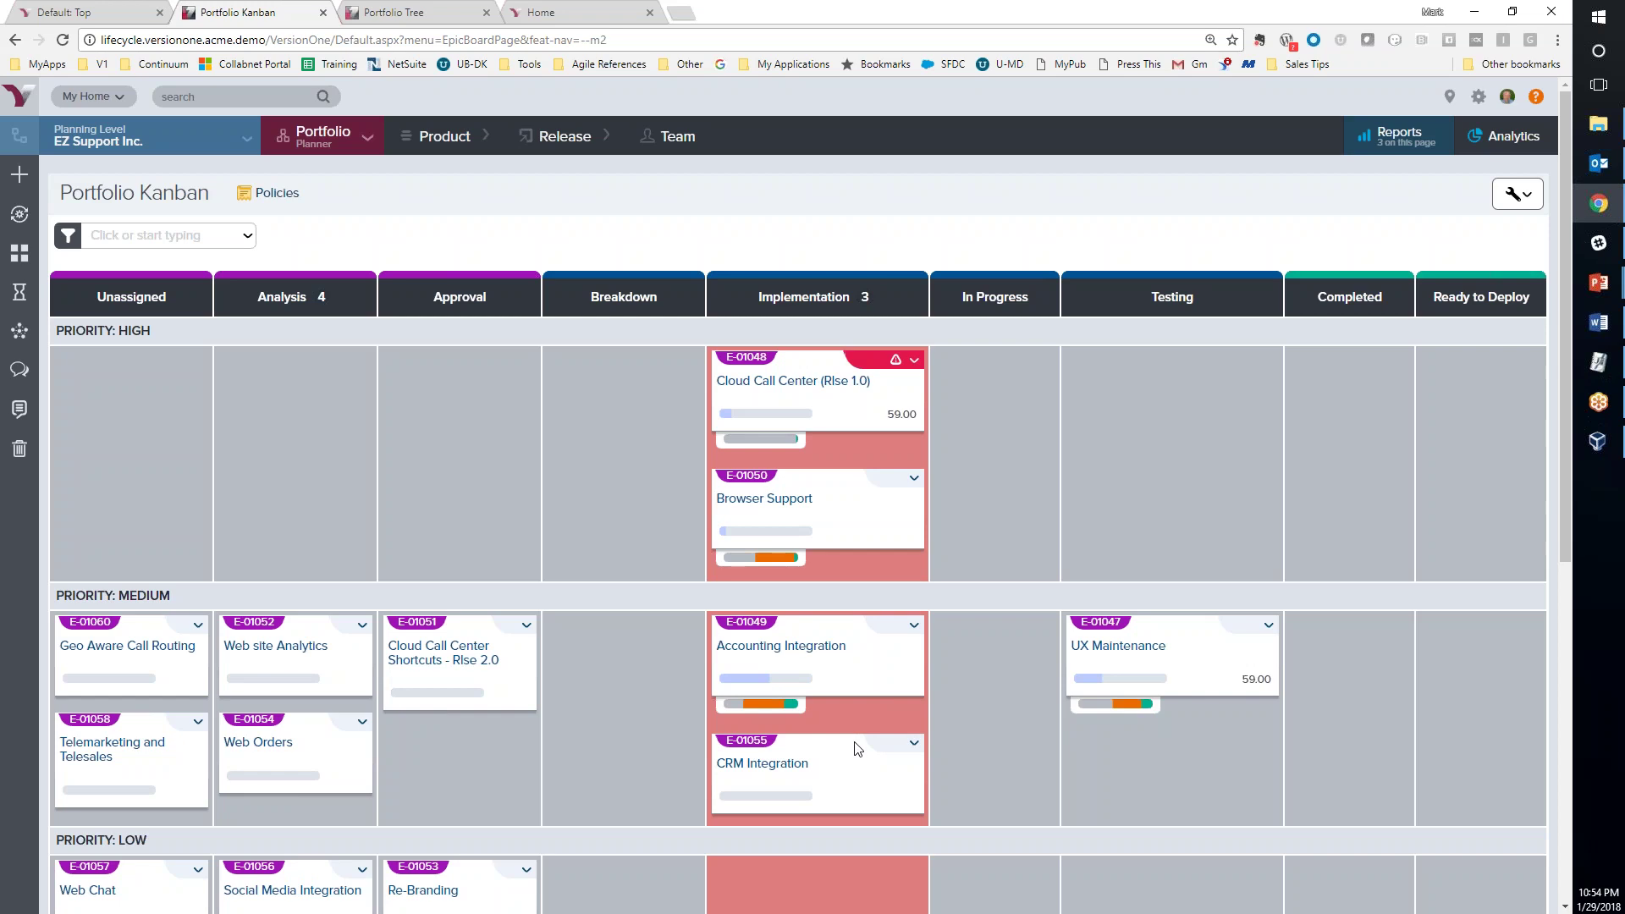
Move the CRM Integration epic from Implementation to Approval and back to Implementation
{"action": "left_click_drag", "start_coordinate": [858, 756], "coordinate": [608, 718]}
{"action": "left_click_drag", "start_coordinate": [831, 746], "coordinate": [424, 731]}
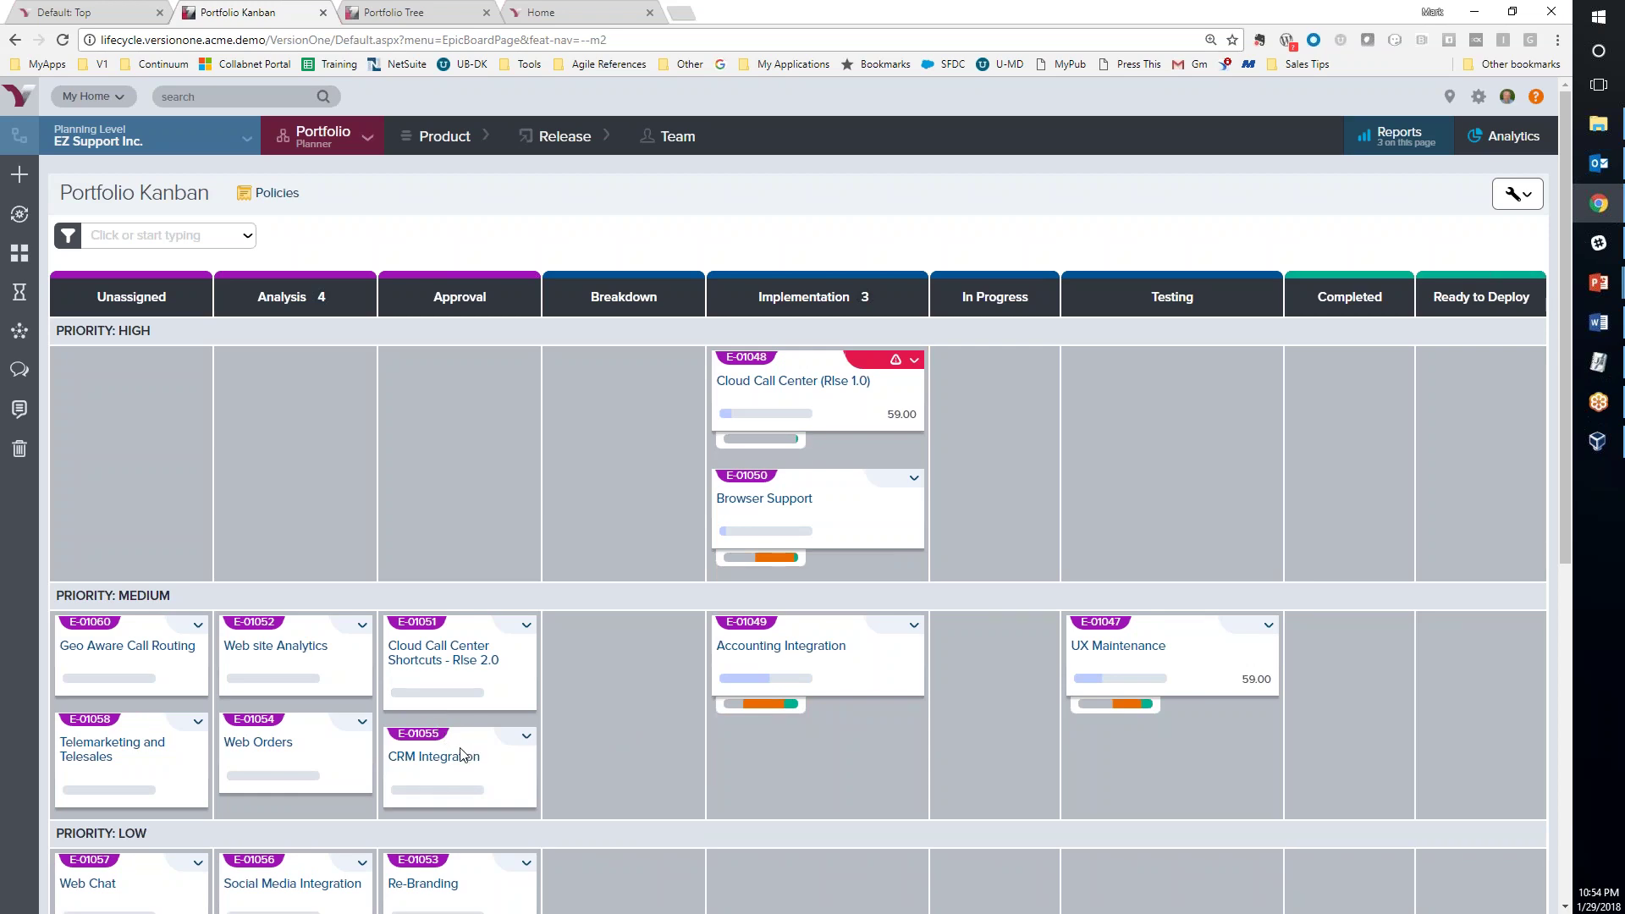
{"action": "left_click_drag", "start_coordinate": [474, 753], "coordinate": [744, 750]}
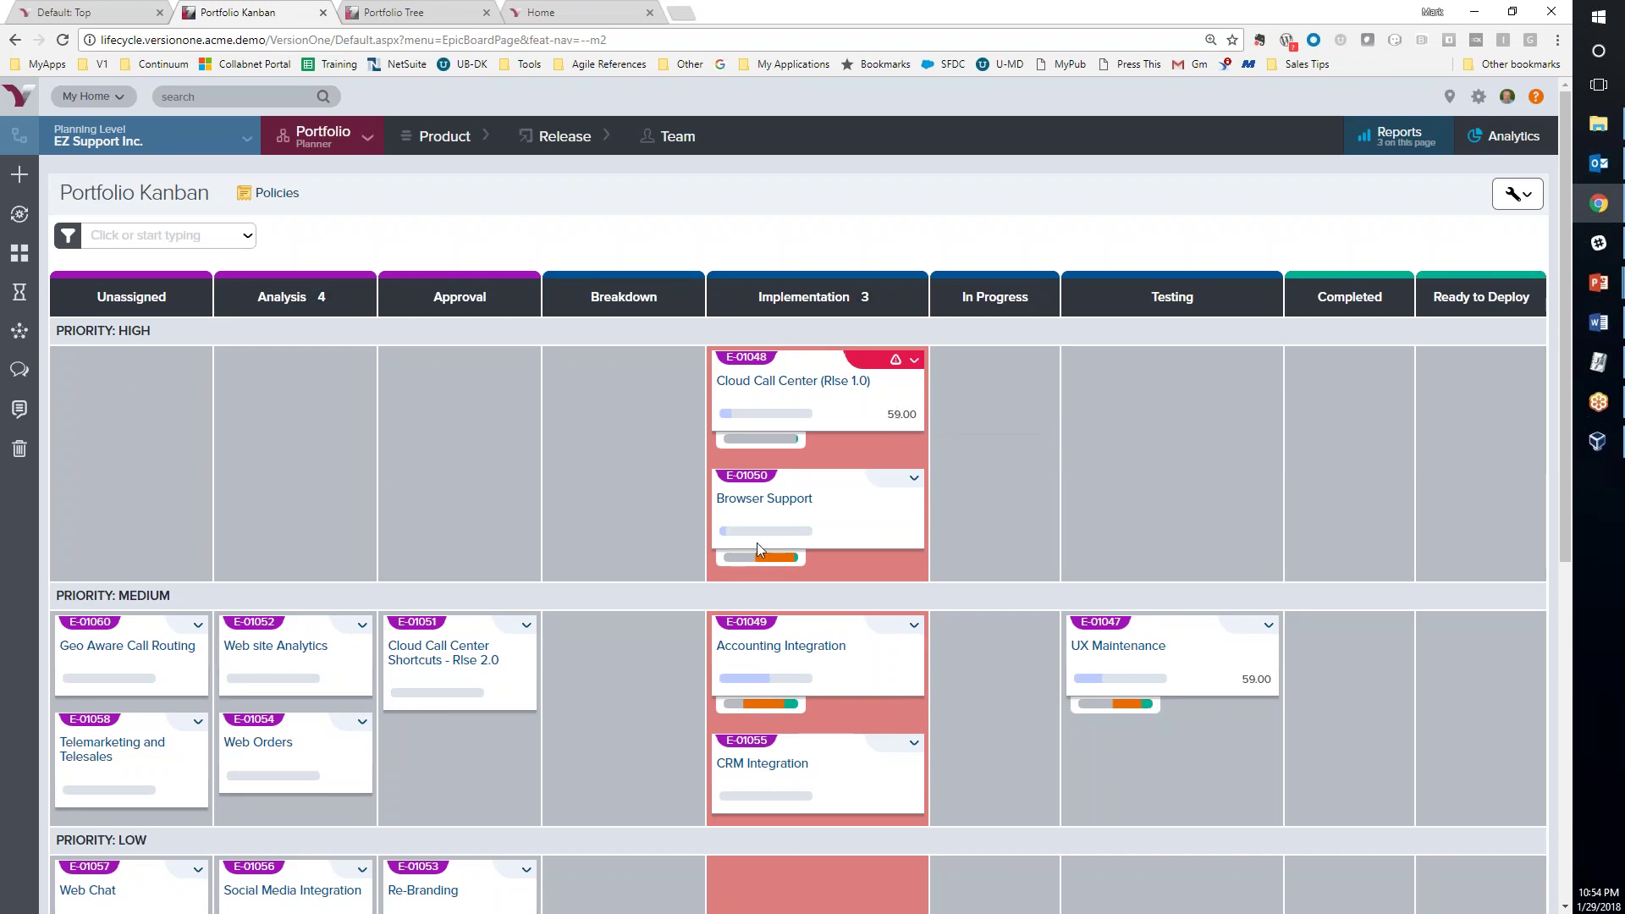
Inspect the delivery status breakdown of the Browser Support epic's work
{"action": "mouse_move", "coordinate": [759, 557]}
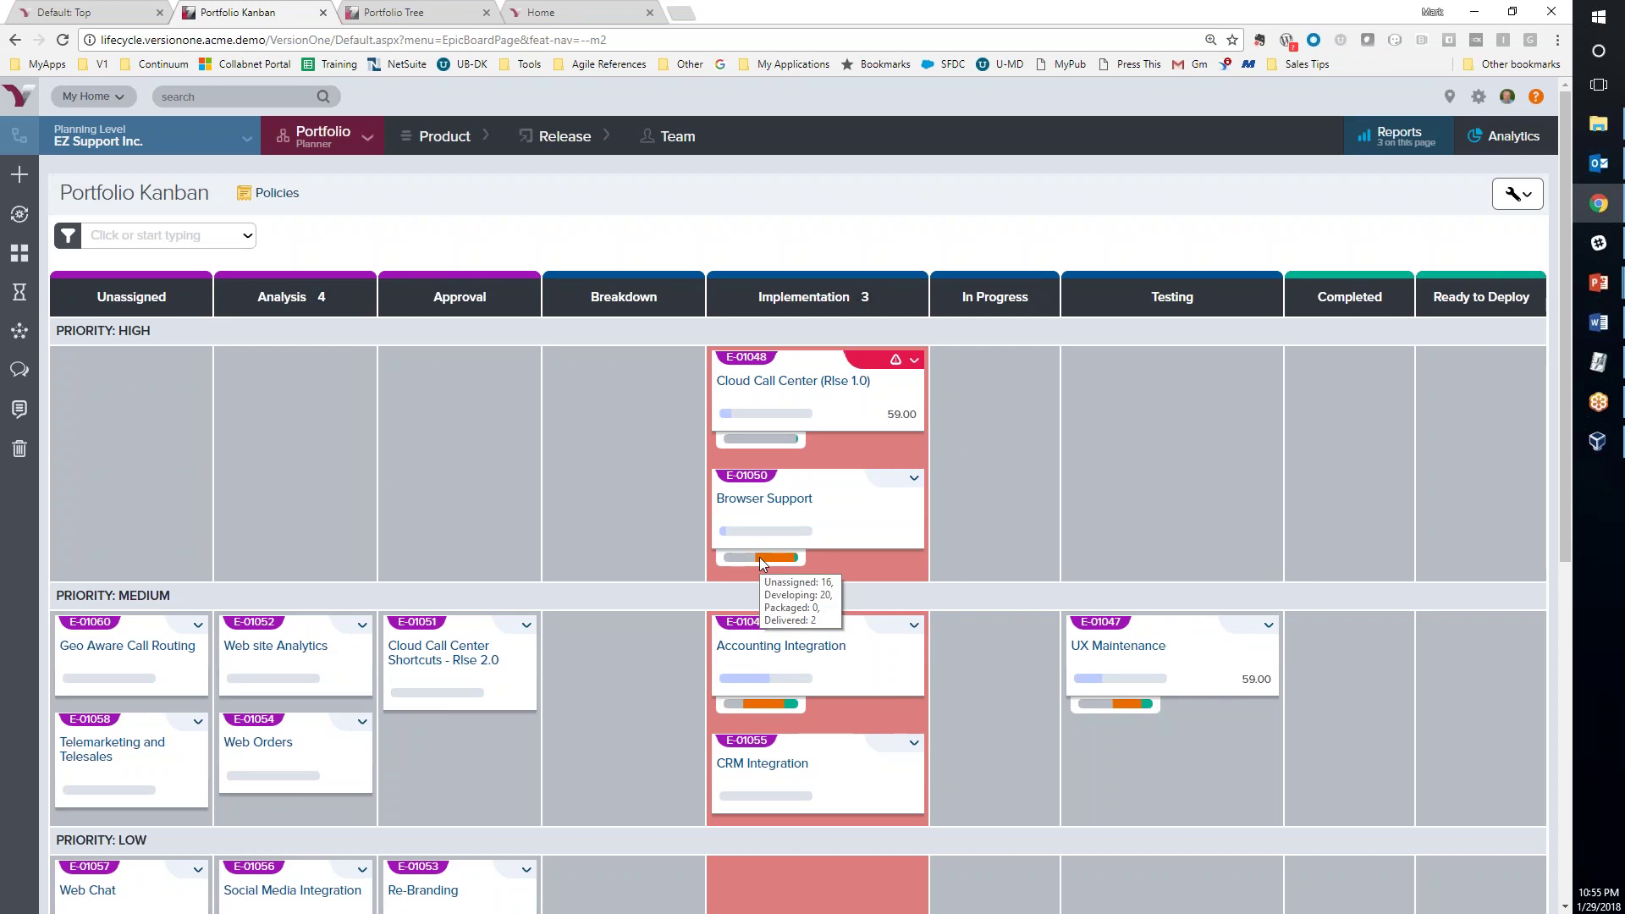
{"action": "mouse_move", "coordinate": [335, 135]}
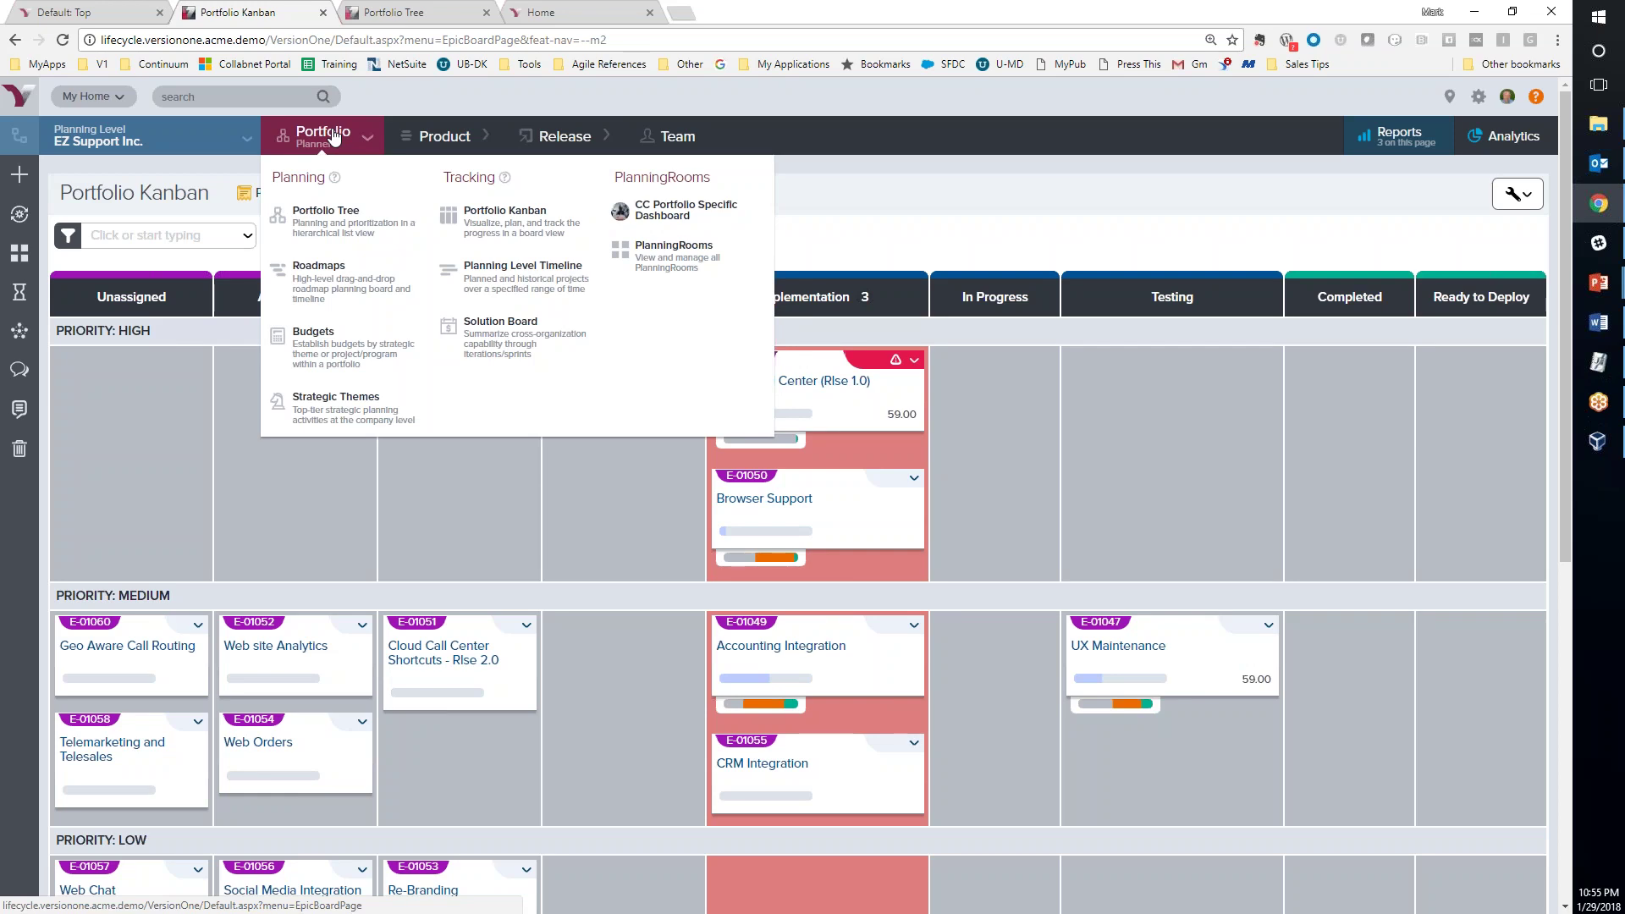
Open release scheduling and switch to the saved Call Center ART view
{"action": "mouse_move", "coordinate": [564, 139]}
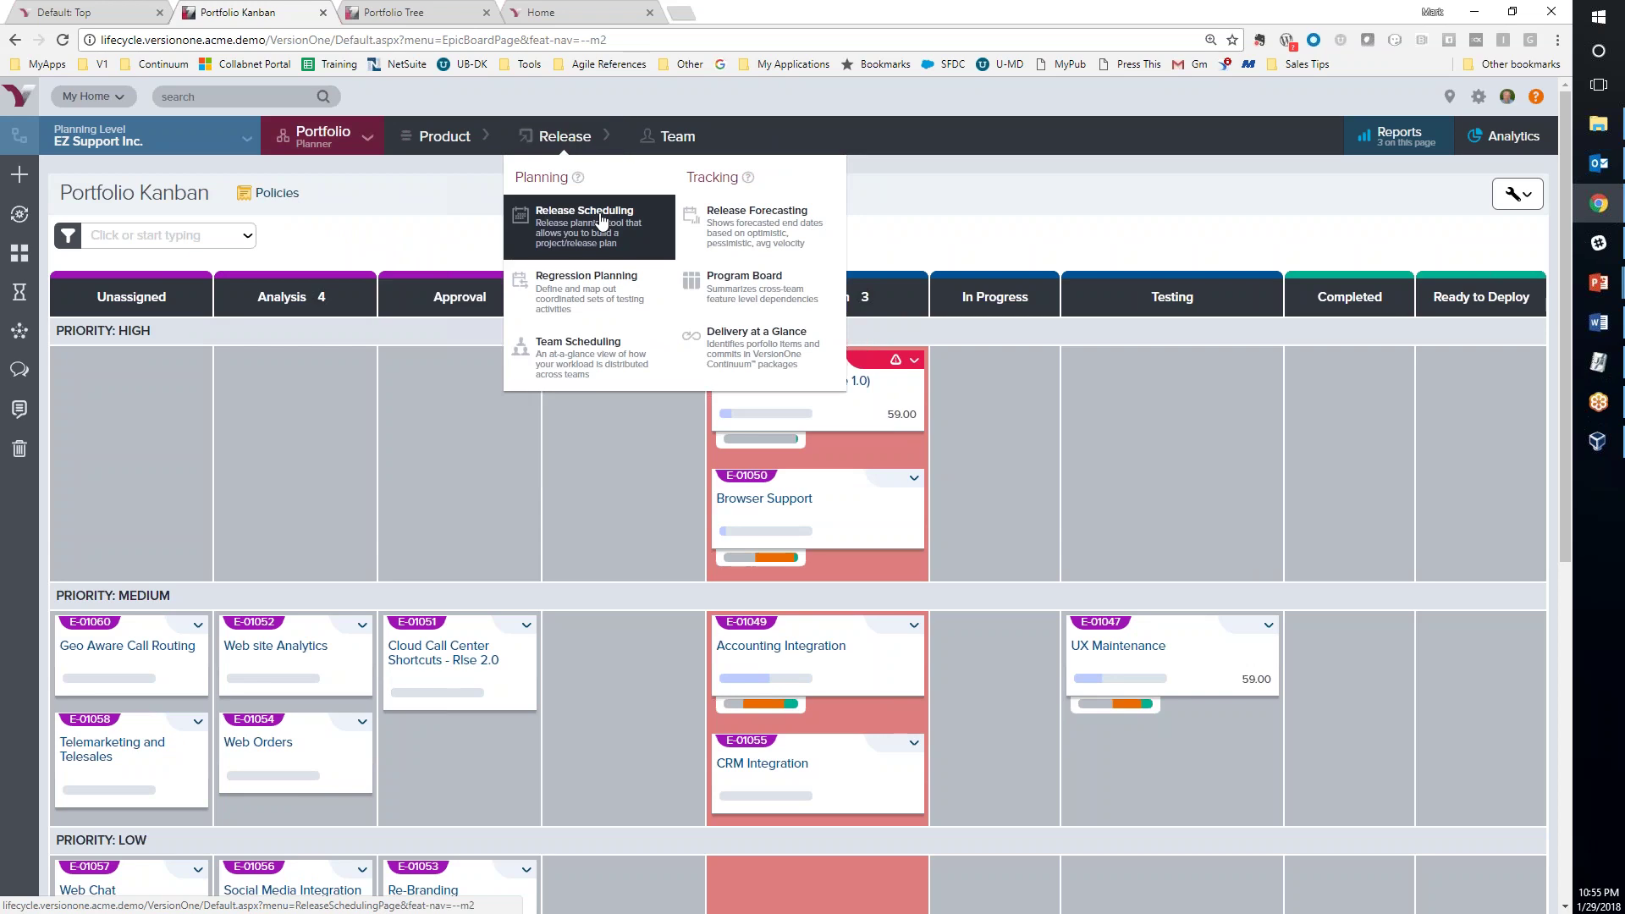
{"action": "mouse_move", "coordinate": [446, 133]}
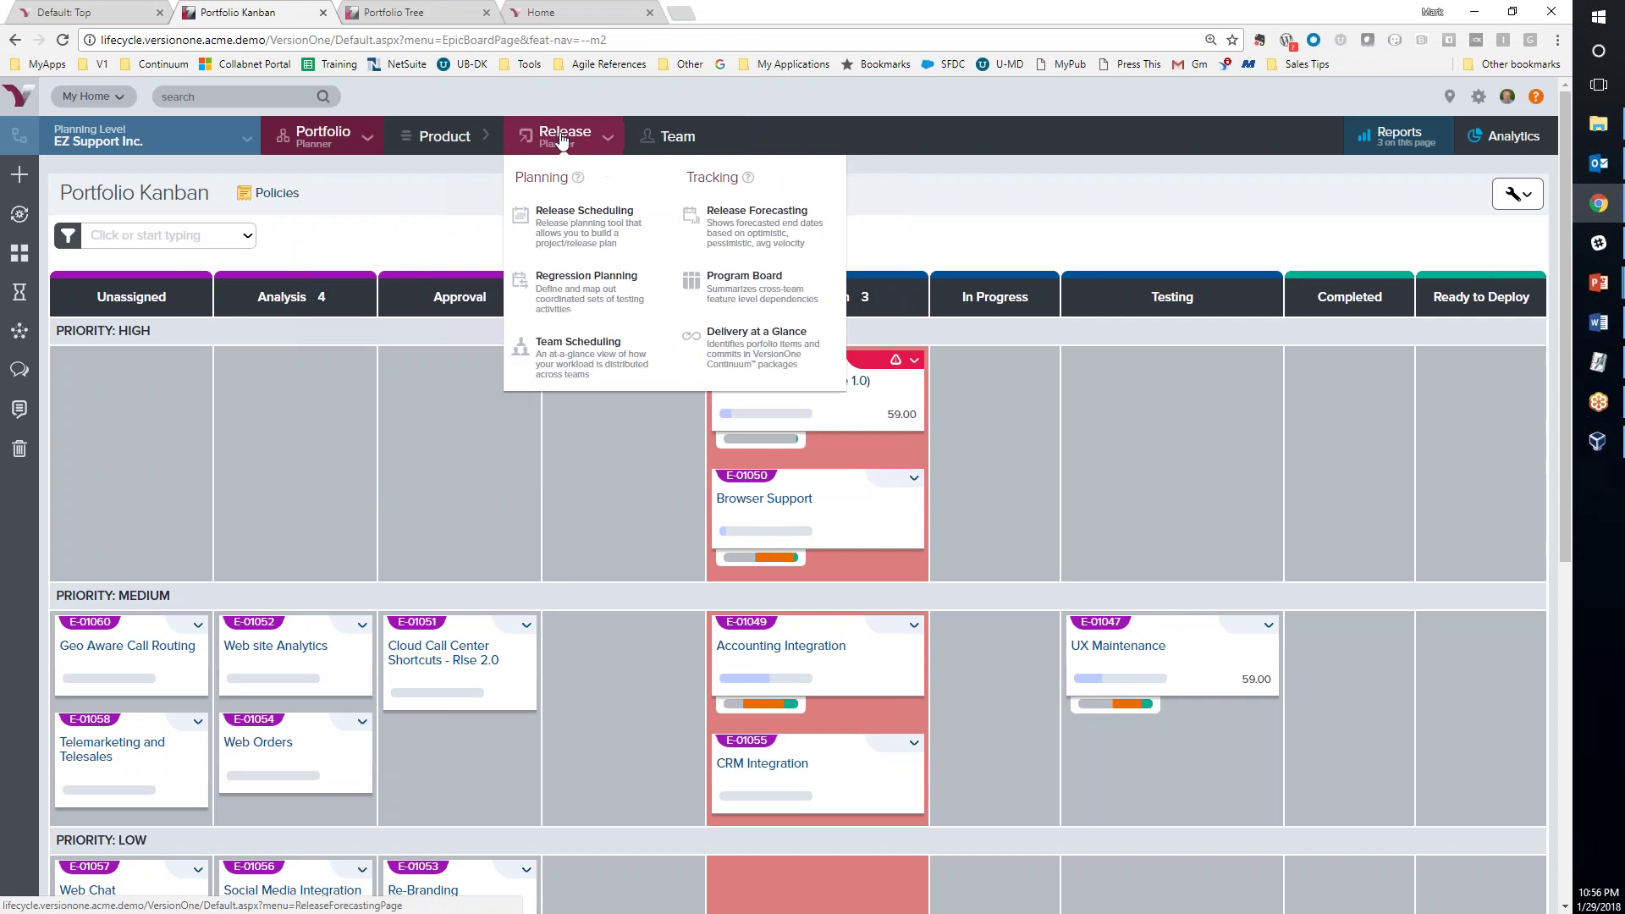
{"action": "left_click", "coordinate": [574, 234]}
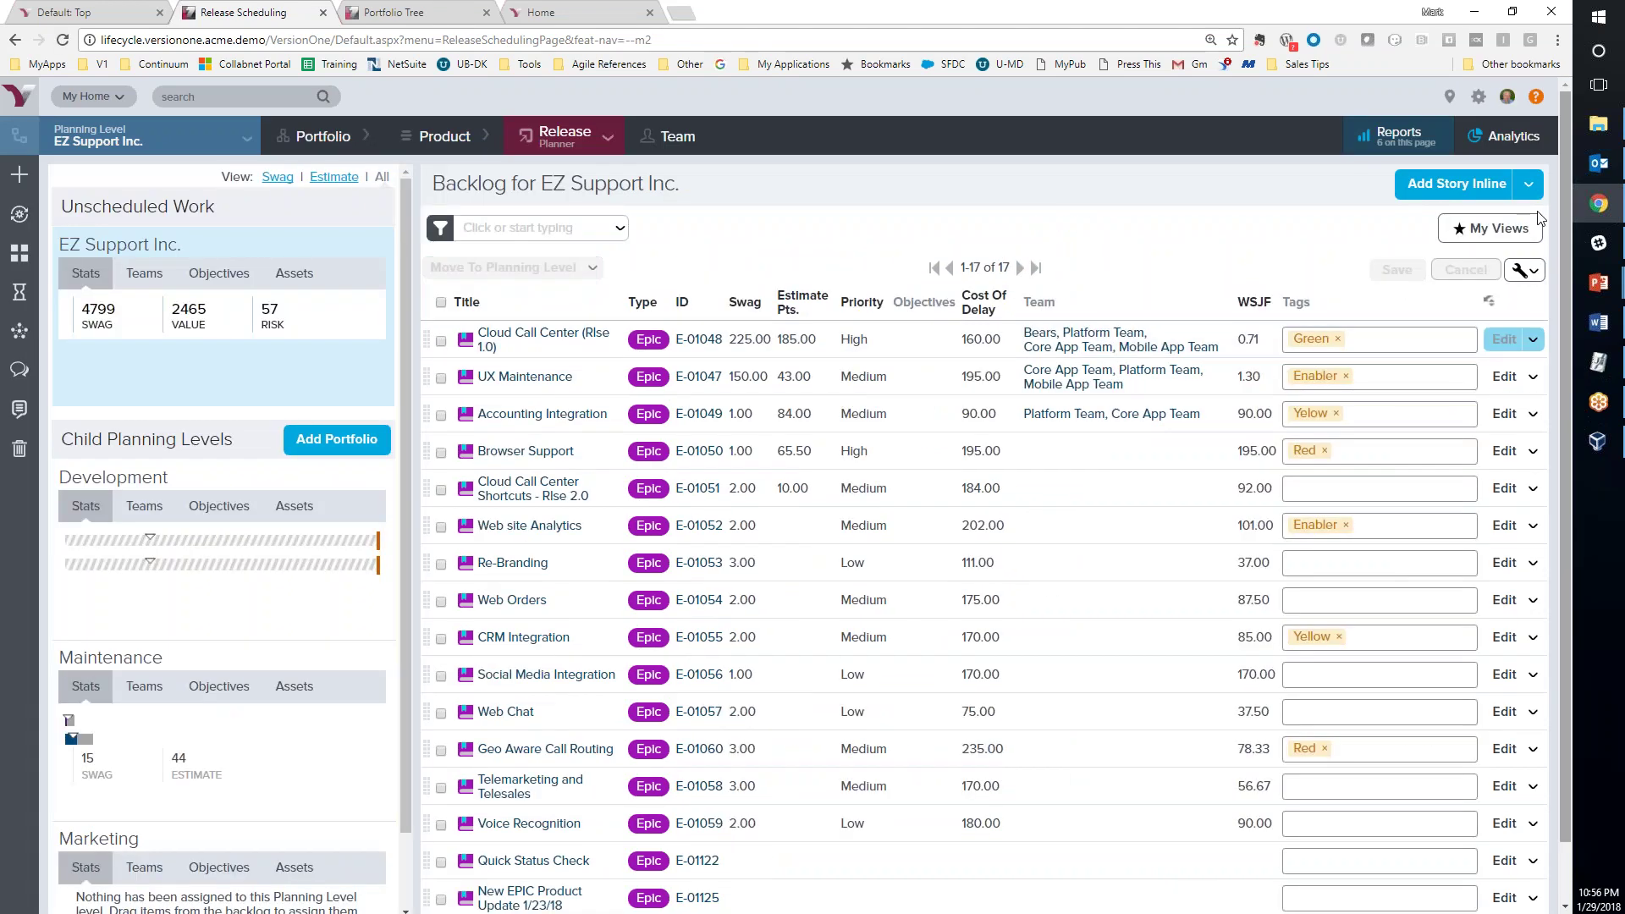
{"action": "left_click", "coordinate": [1489, 229]}
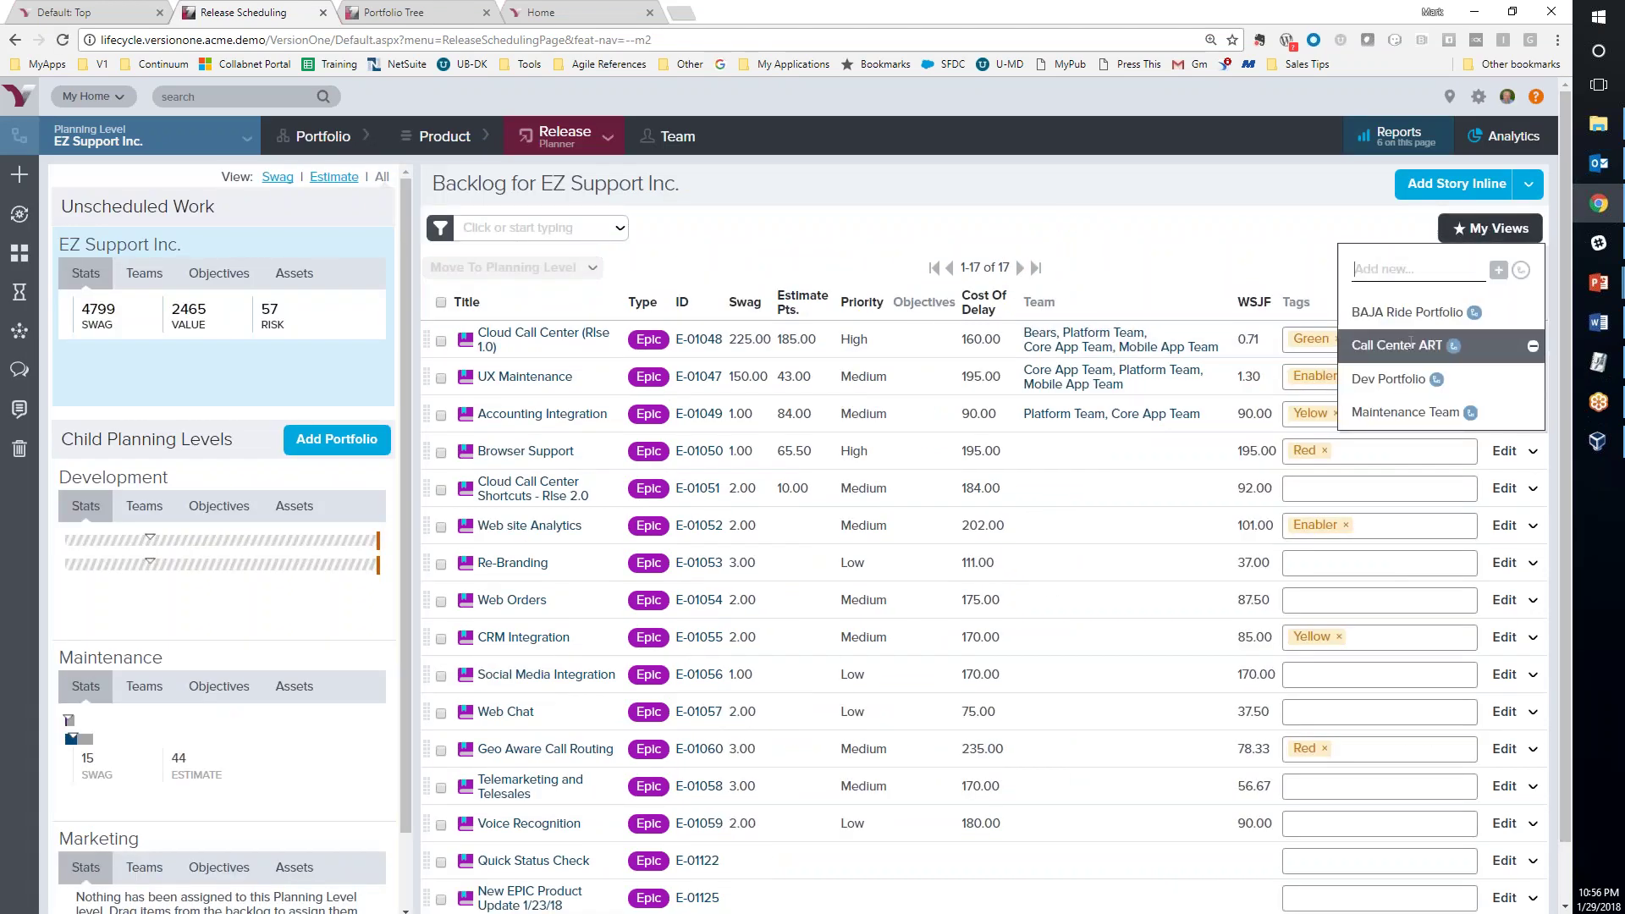
{"action": "left_click", "coordinate": [1411, 345]}
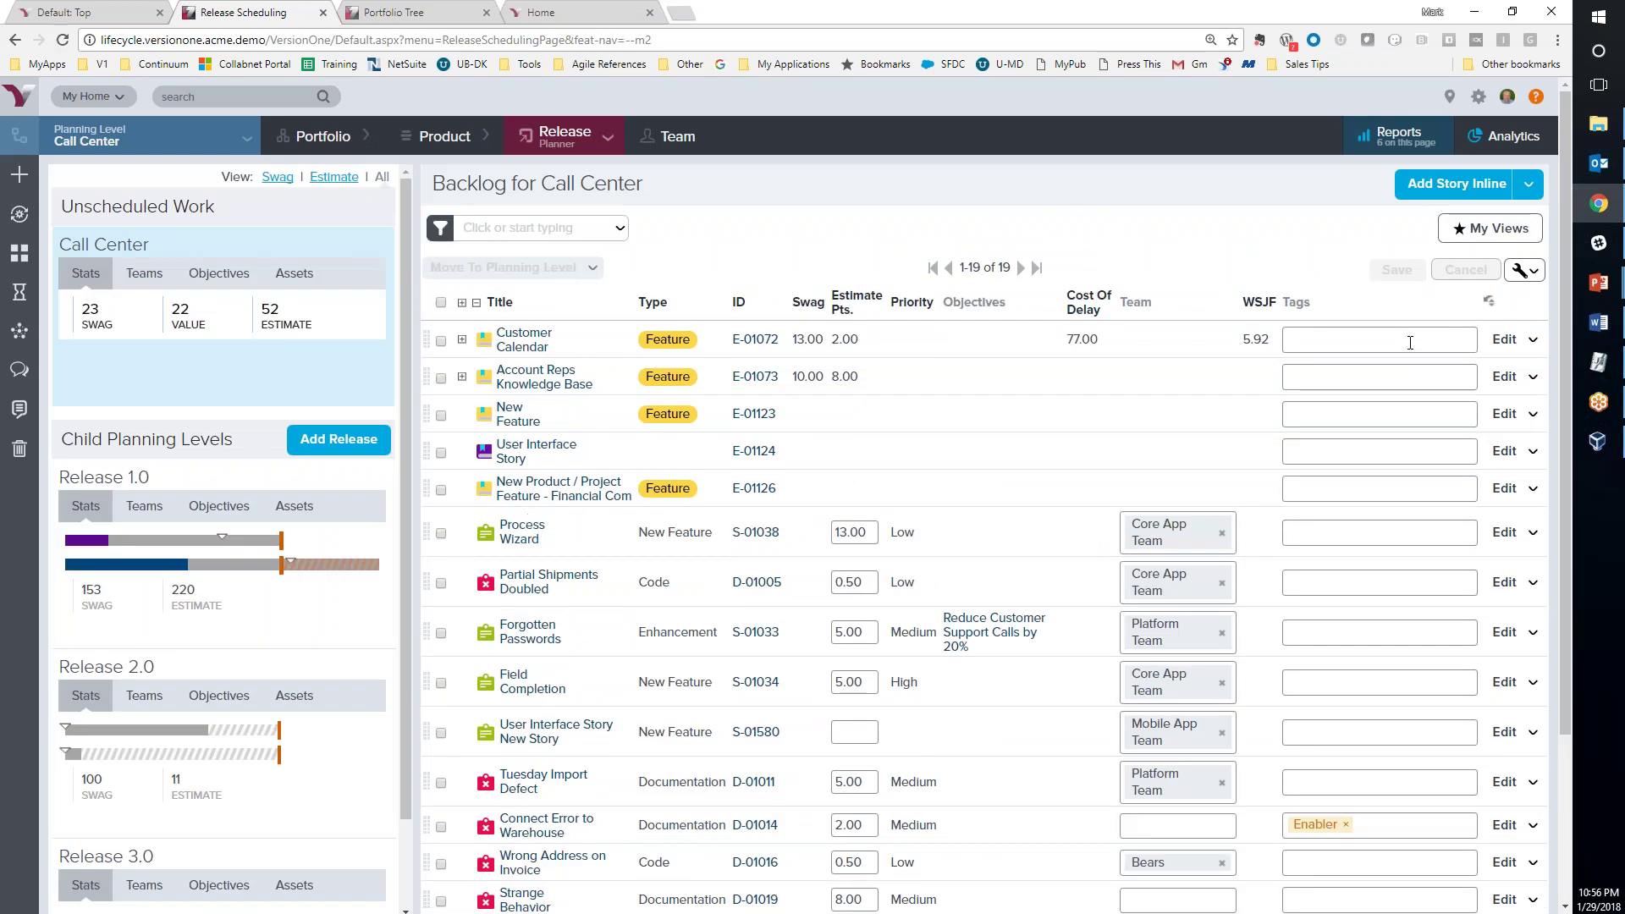
{"action": "left_click", "coordinate": [311, 252]}
{"action": "left_click_drag", "start_coordinate": [652, 193], "coordinate": [401, 193]}
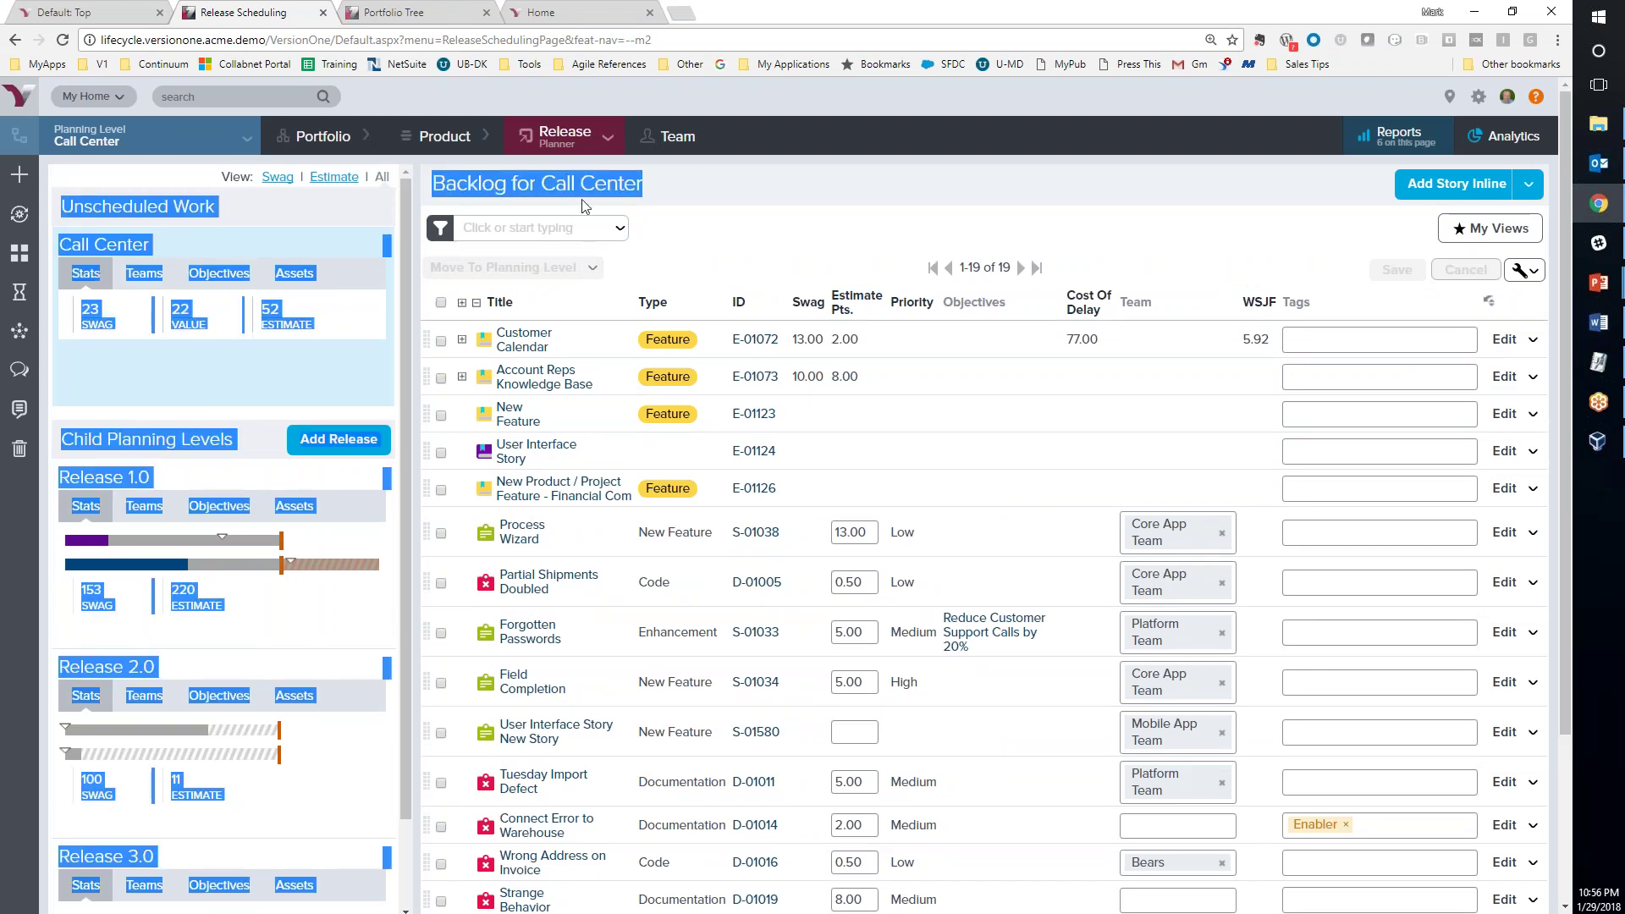
{"action": "left_click", "coordinate": [720, 227]}
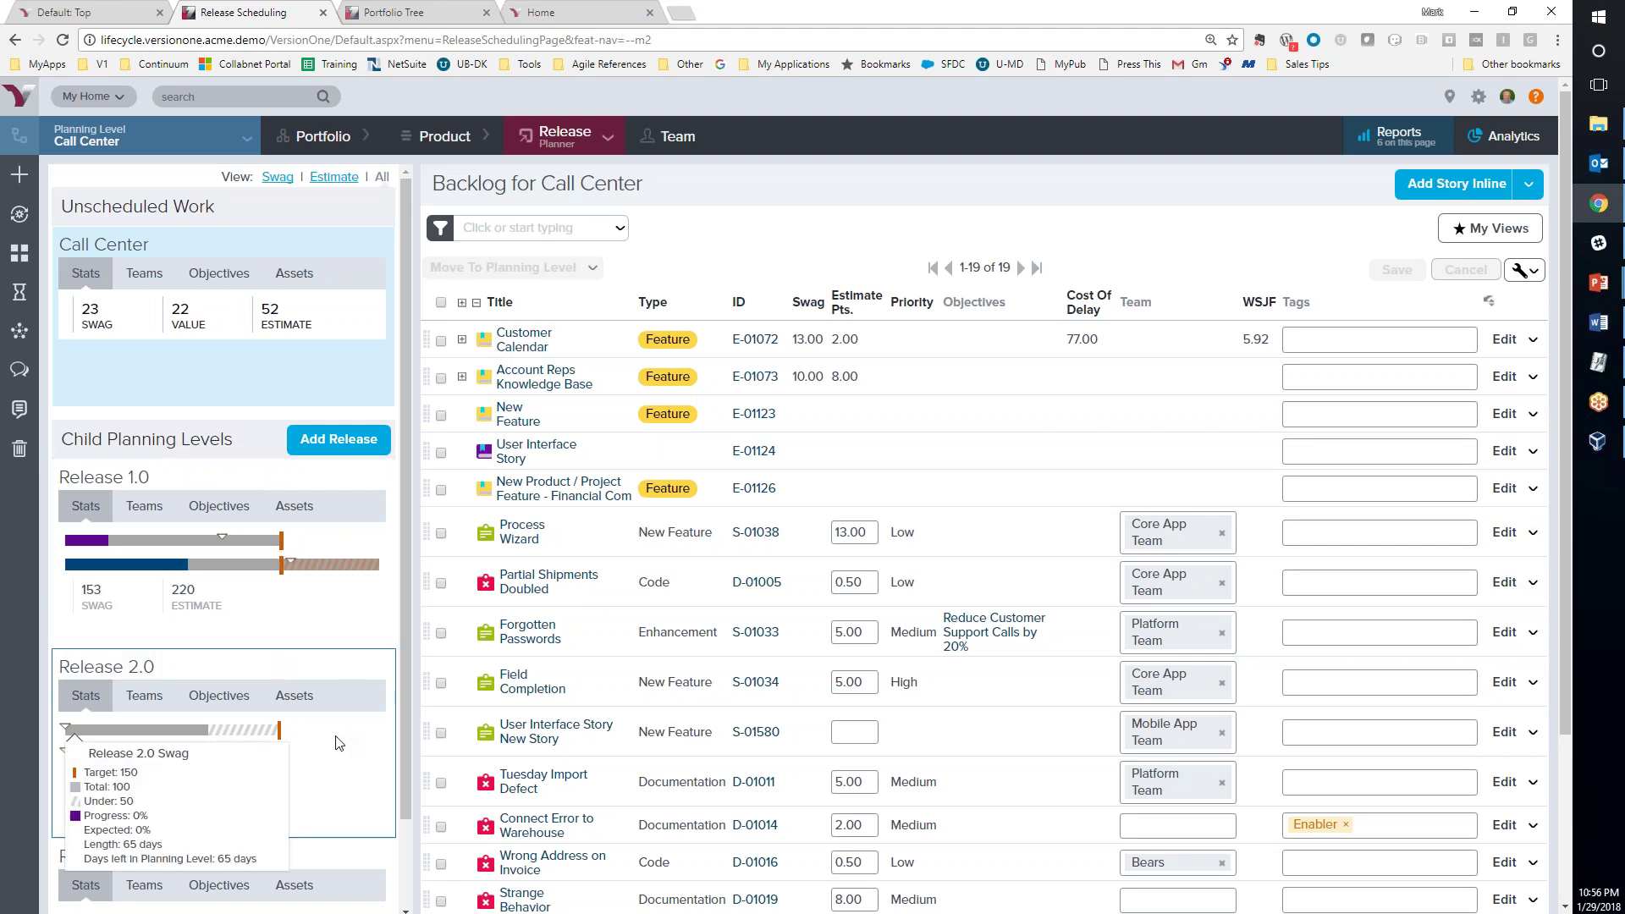
Compare the swag and estimate totals, targets and progress of Release 1.0 and Release 2.0
{"action": "scroll", "coordinate": [336, 736], "scroll_direction": "down", "scroll_amount": 1}
{"action": "scroll", "coordinate": [333, 727], "scroll_direction": "up", "scroll_amount": 1}
{"action": "mouse_move", "coordinate": [210, 559]}
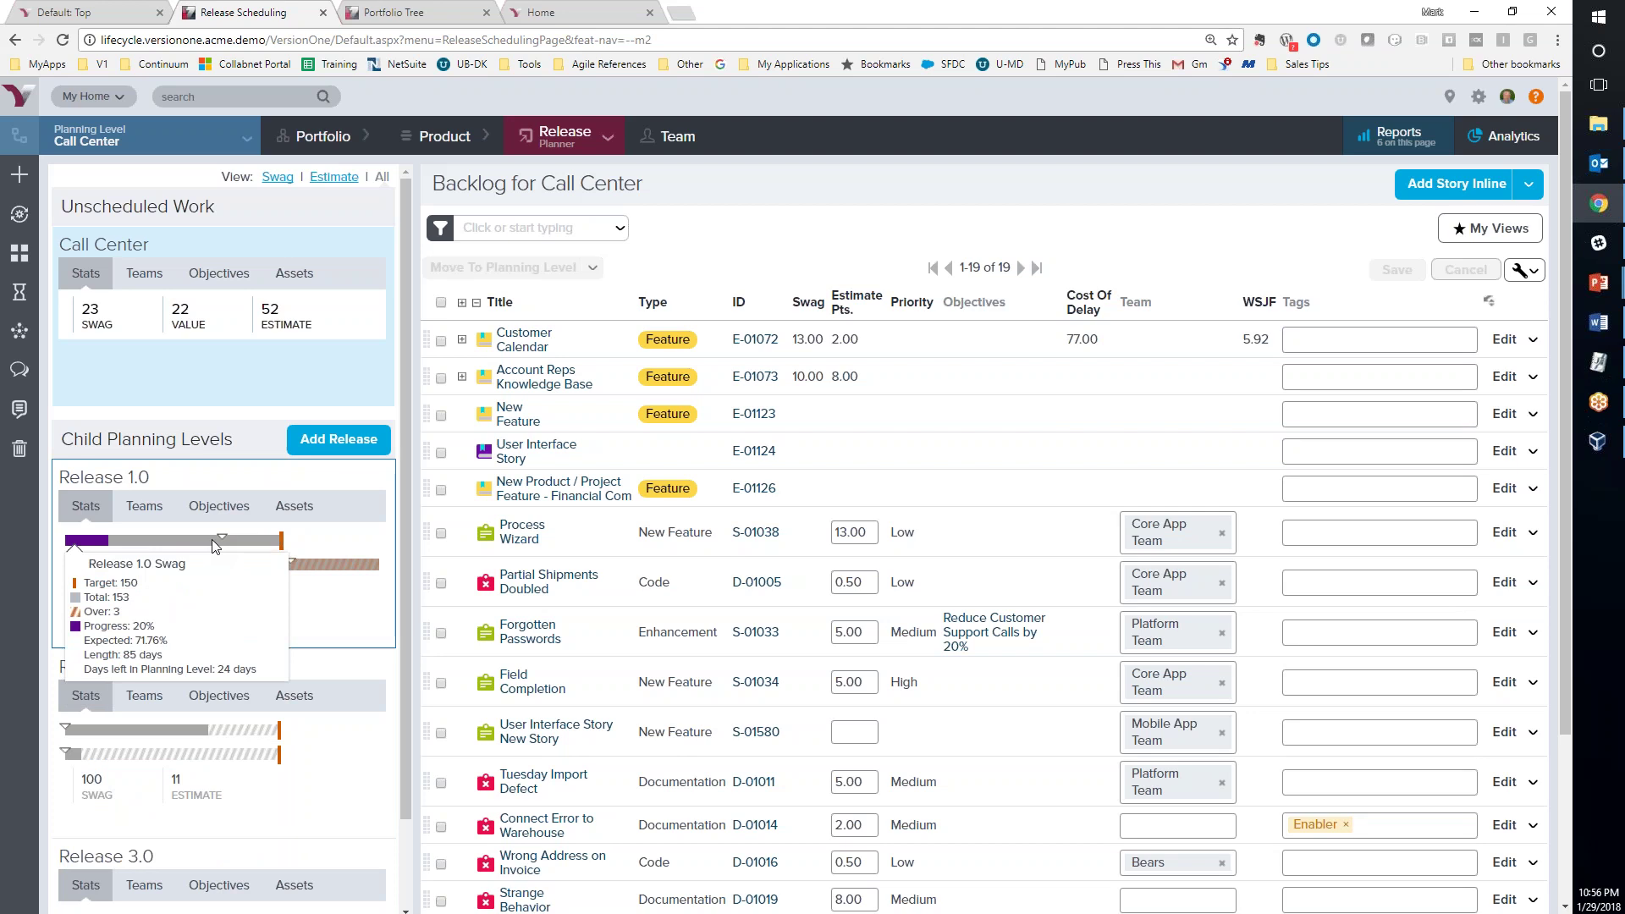
{"action": "mouse_move", "coordinate": [319, 569]}
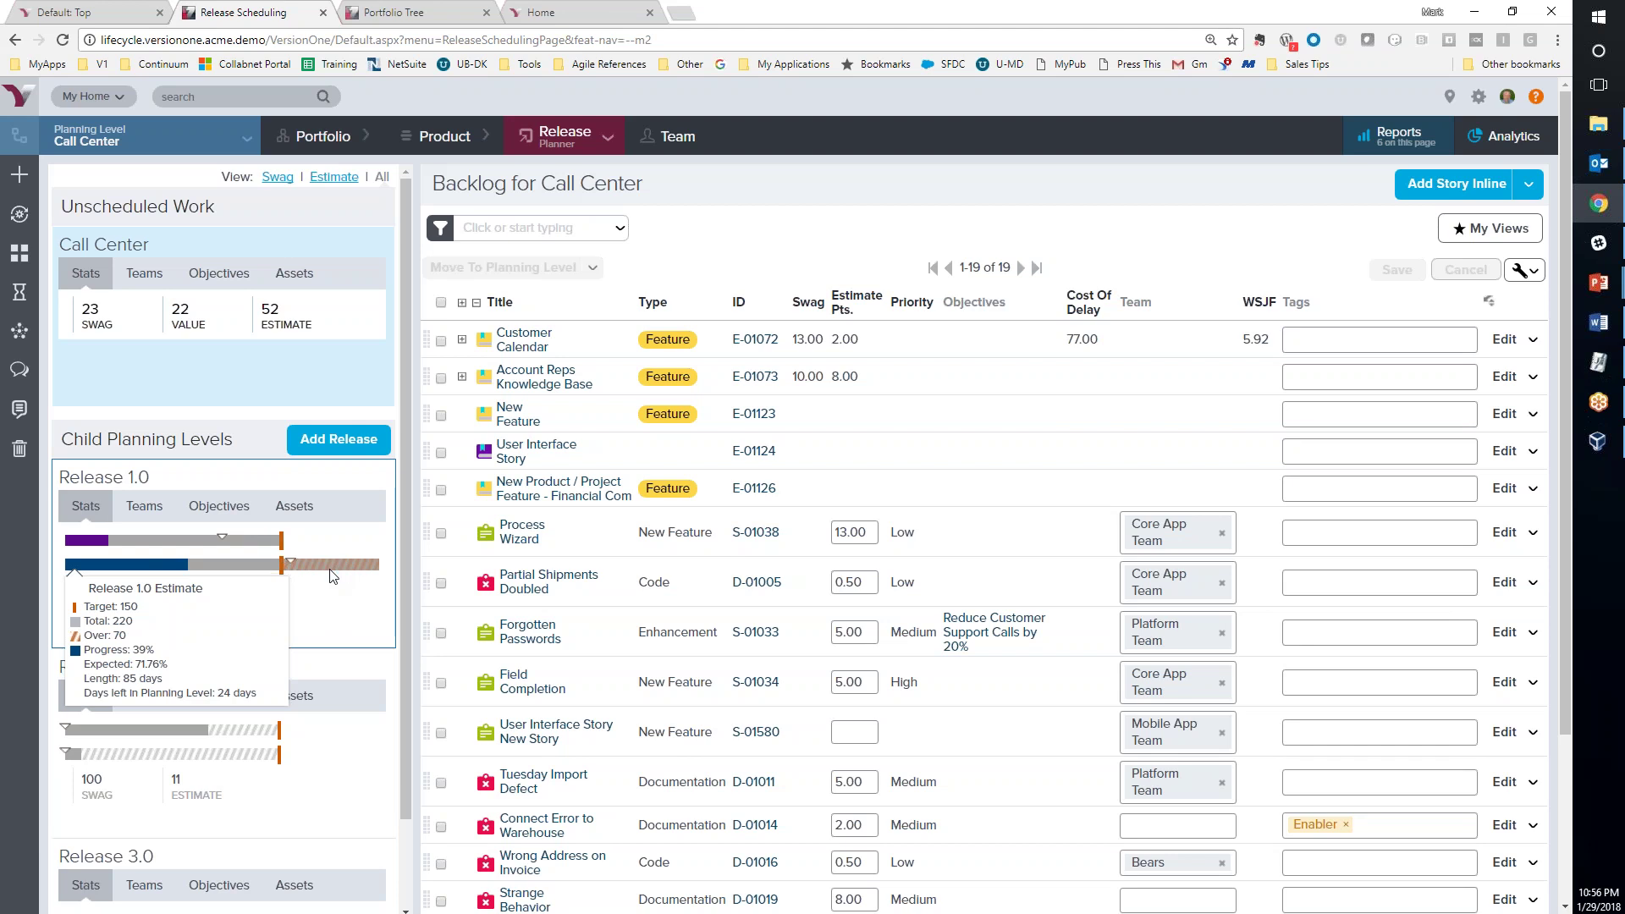
{"action": "mouse_move", "coordinate": [366, 758]}
{"action": "scroll", "coordinate": [366, 758], "scroll_direction": "down", "scroll_amount": 1}
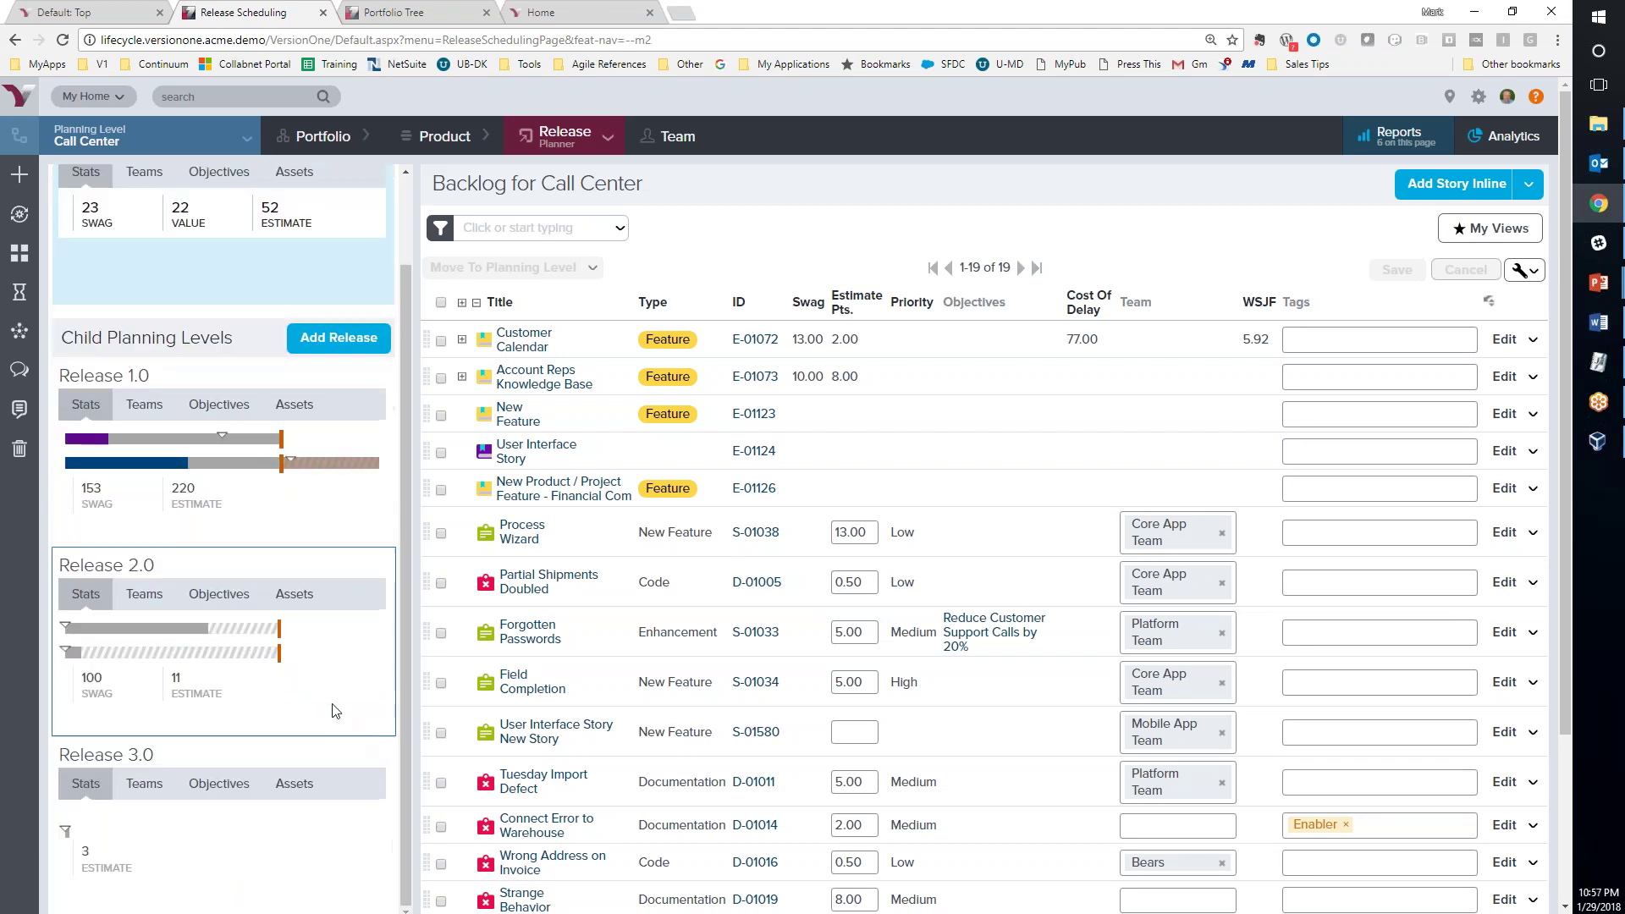
{"action": "mouse_move", "coordinate": [257, 639]}
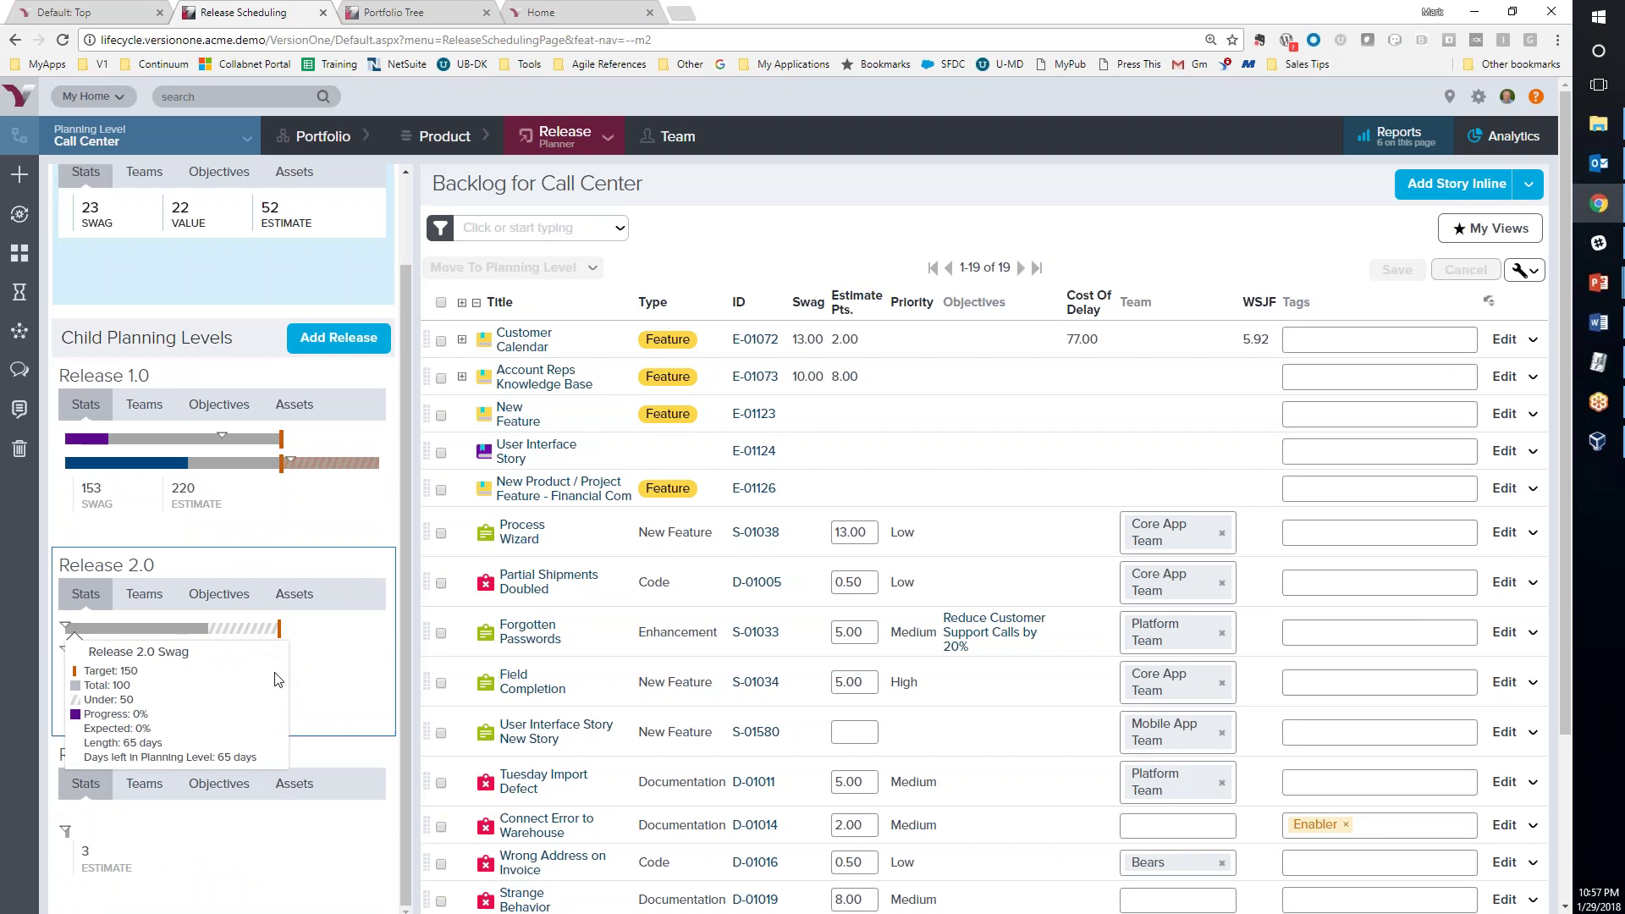
{"action": "mouse_move", "coordinate": [252, 668]}
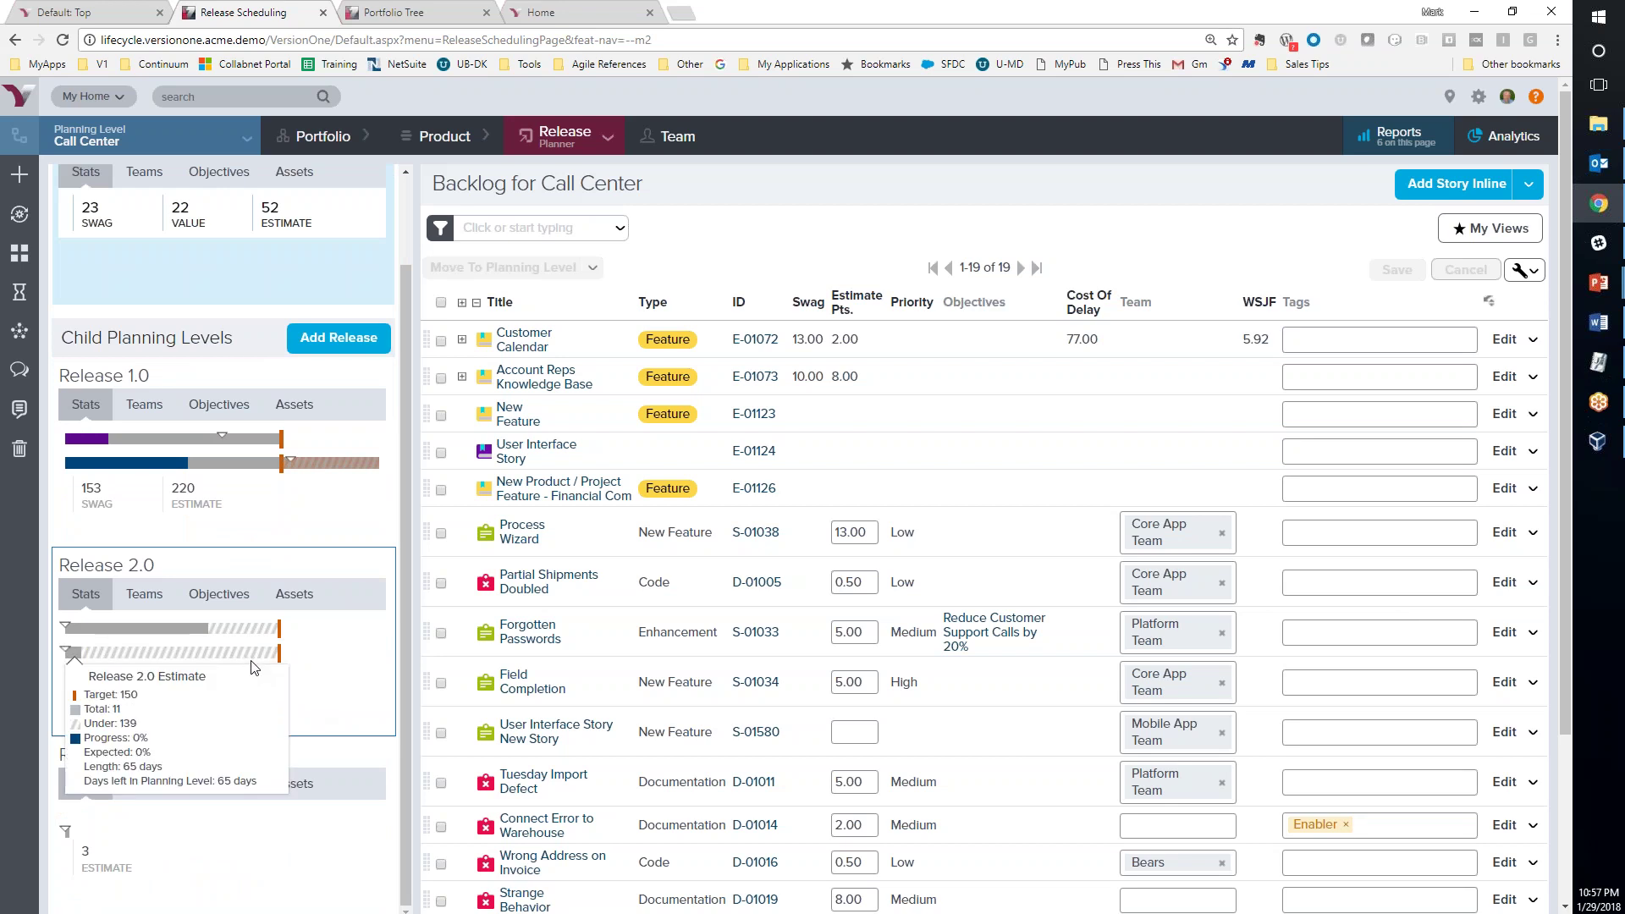
Try assigning the New Feature item and the Field Completion story from the Call Center backlog to Release 2.0
{"action": "left_click_drag", "start_coordinate": [576, 413], "coordinate": [278, 565]}
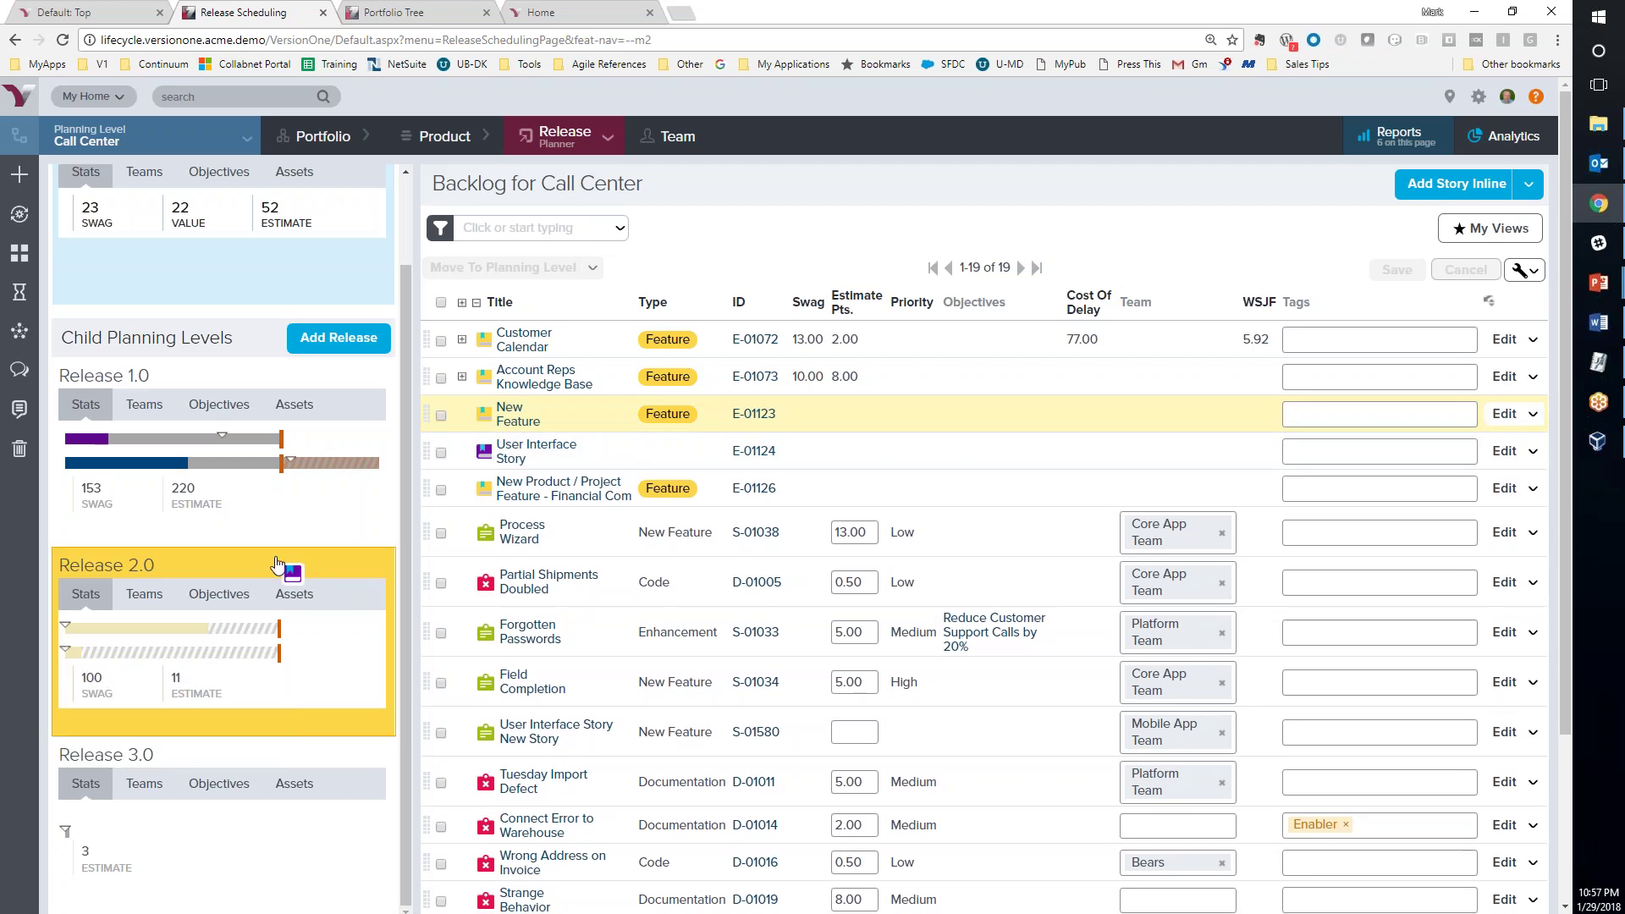
{"action": "left_click_drag", "start_coordinate": [277, 566], "coordinate": [279, 567]}
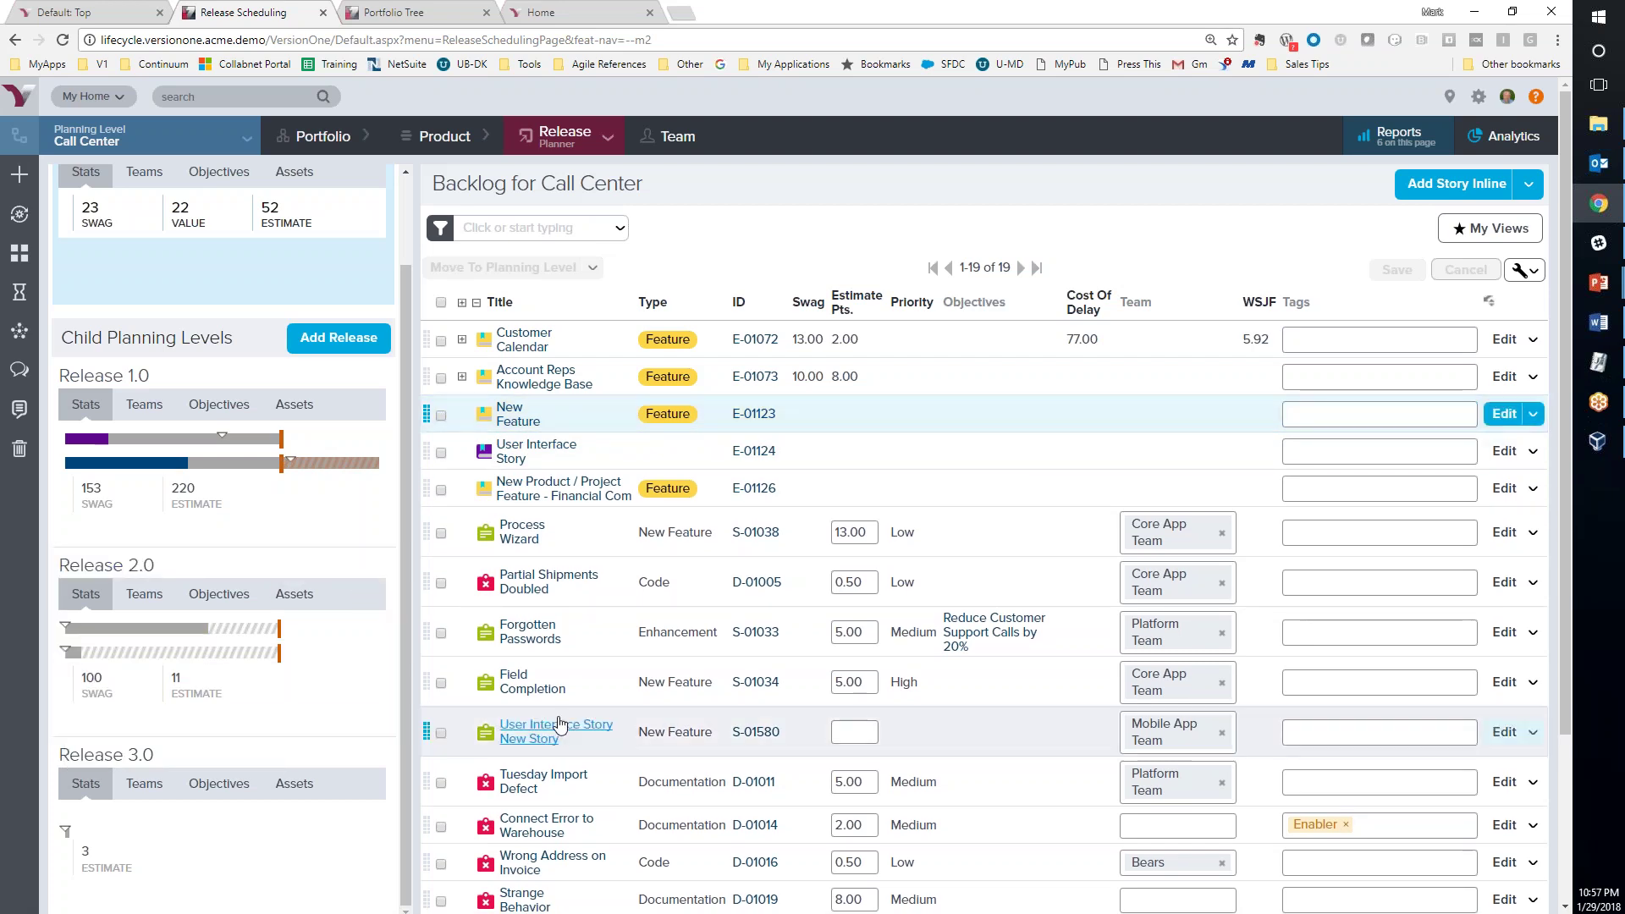
{"action": "left_click_drag", "start_coordinate": [584, 684], "coordinate": [252, 671]}
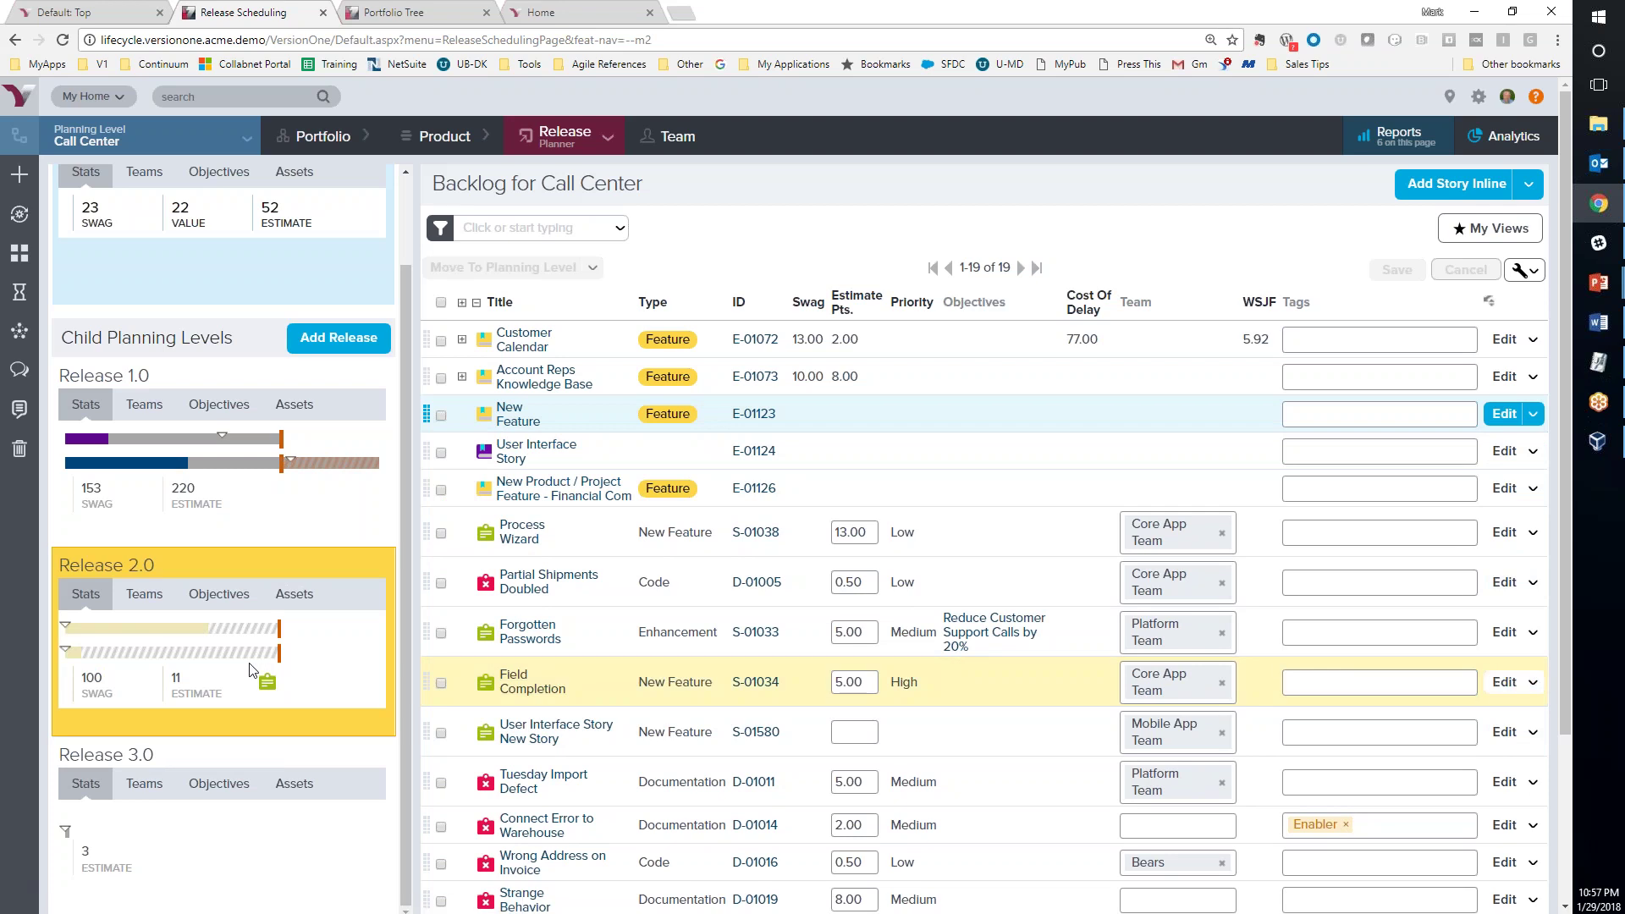
{"action": "left_click_drag", "start_coordinate": [251, 671], "coordinate": [303, 673]}
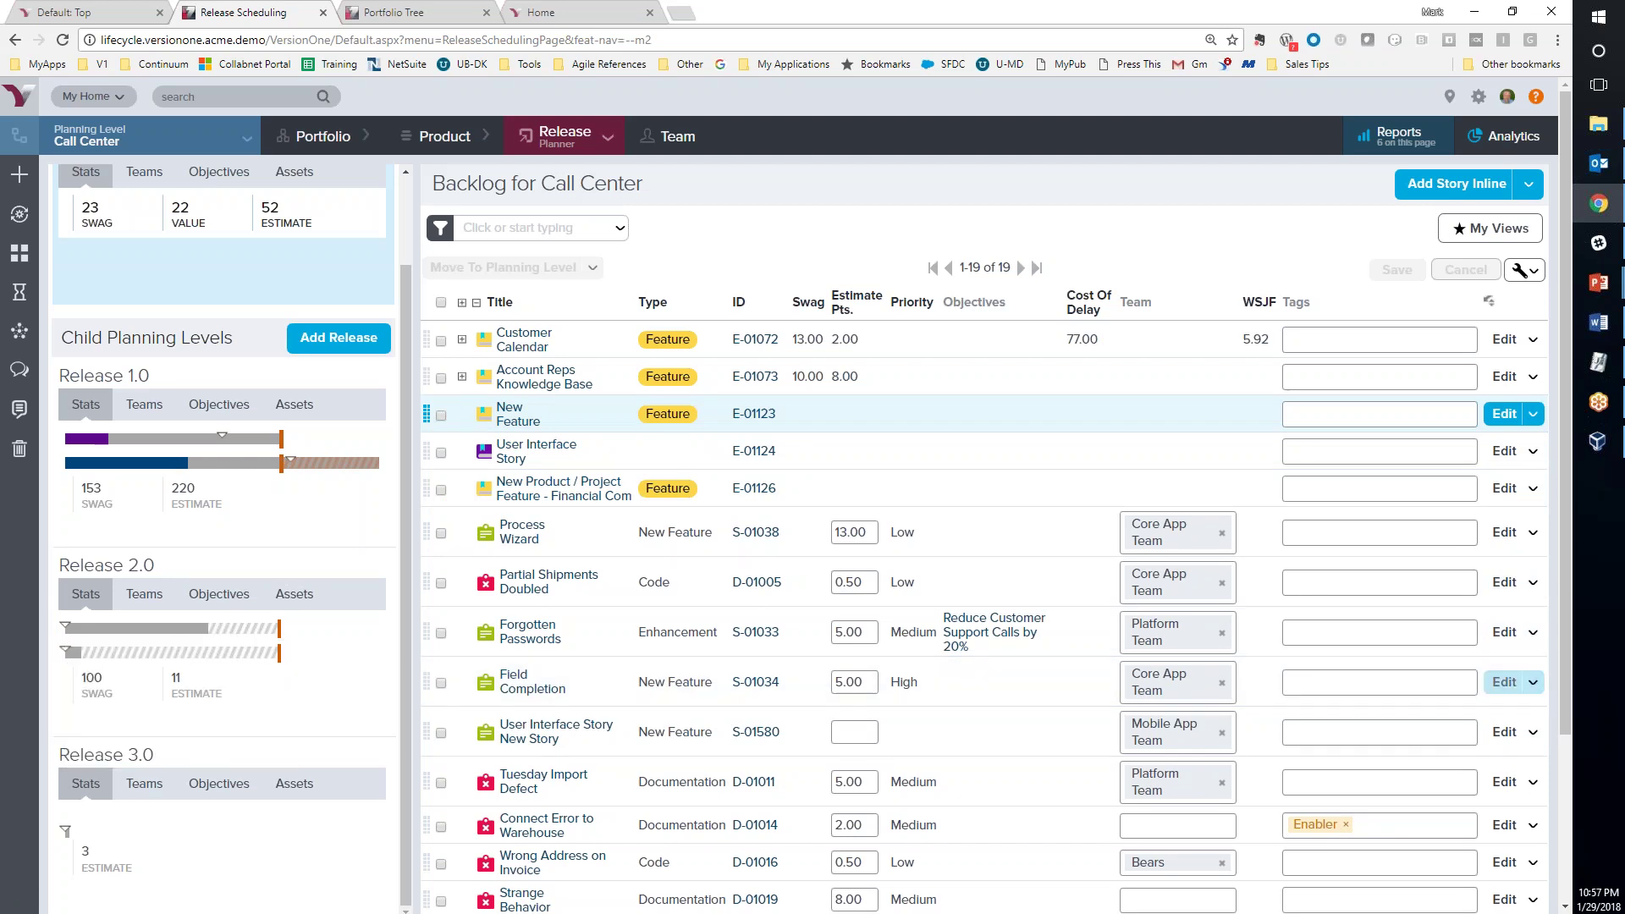
Check the Release 1.0 swag against its target
{"action": "mouse_move", "coordinate": [271, 439]}
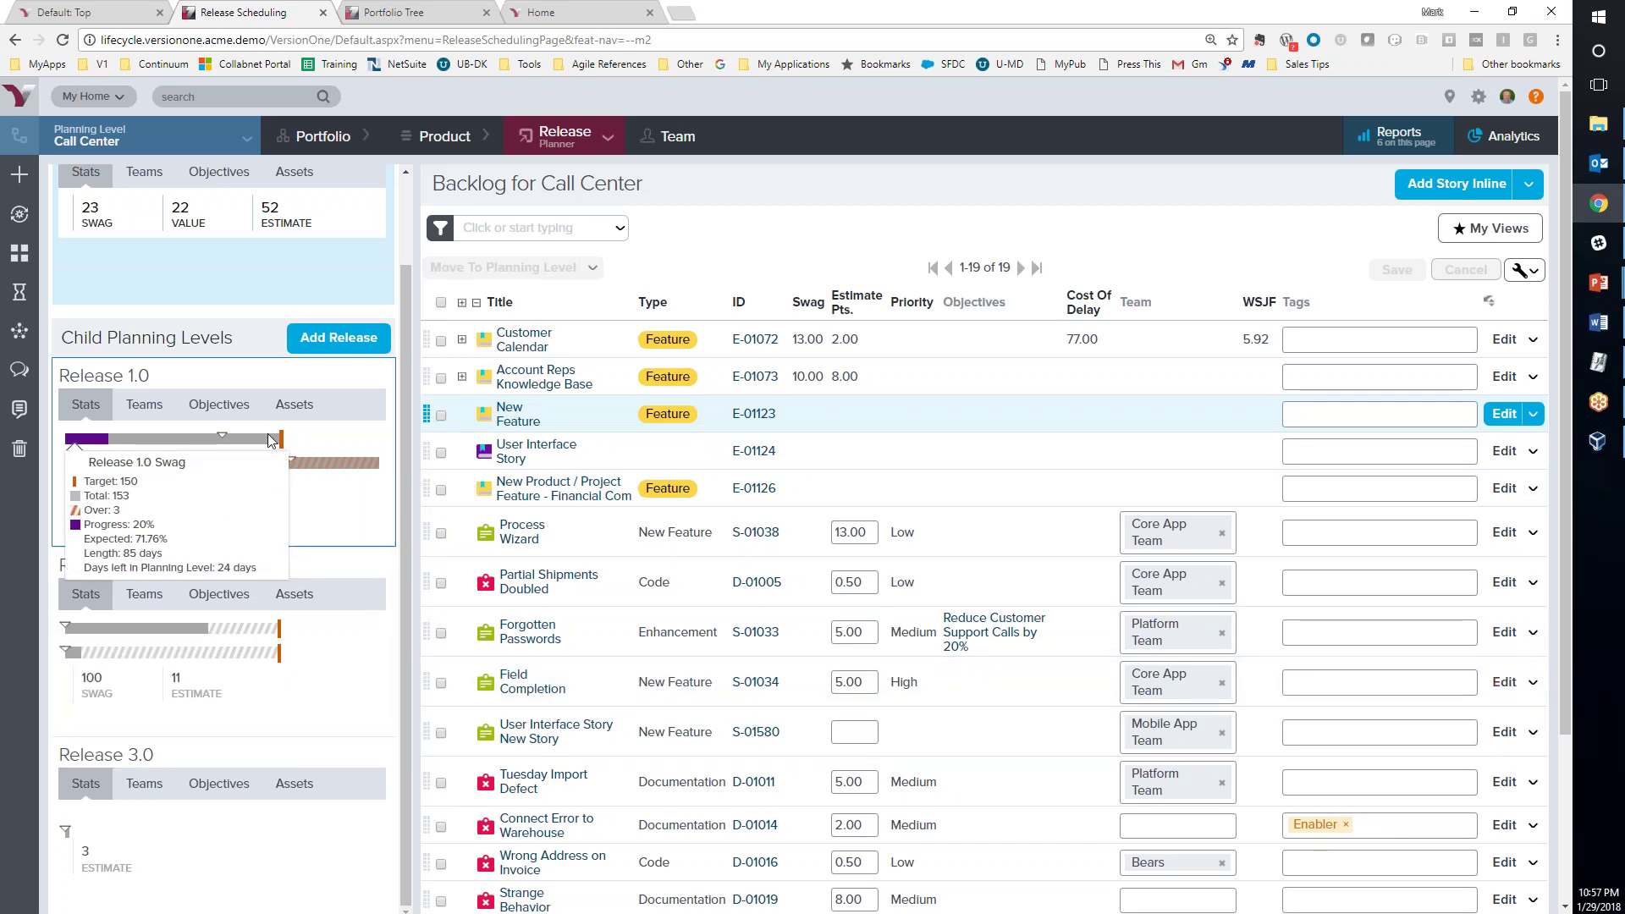
Show Release 1.0's objectives and backlog, and try assigning the Answer Call - Customer story to the Rev objective
{"action": "left_click", "coordinate": [221, 408]}
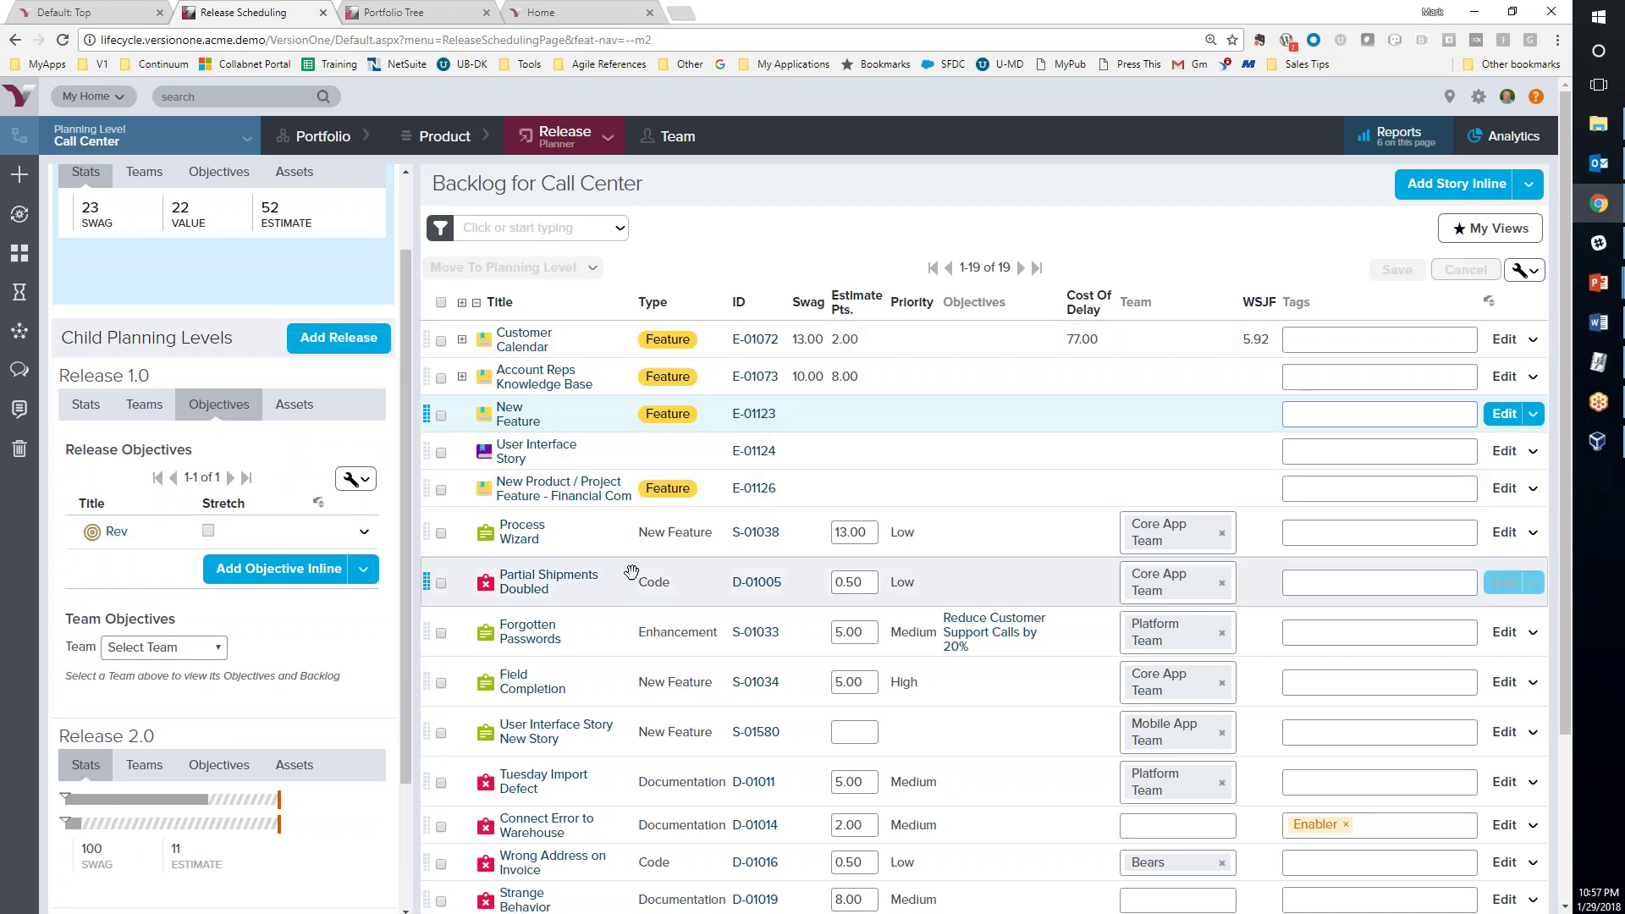
{"action": "left_click", "coordinate": [289, 383]}
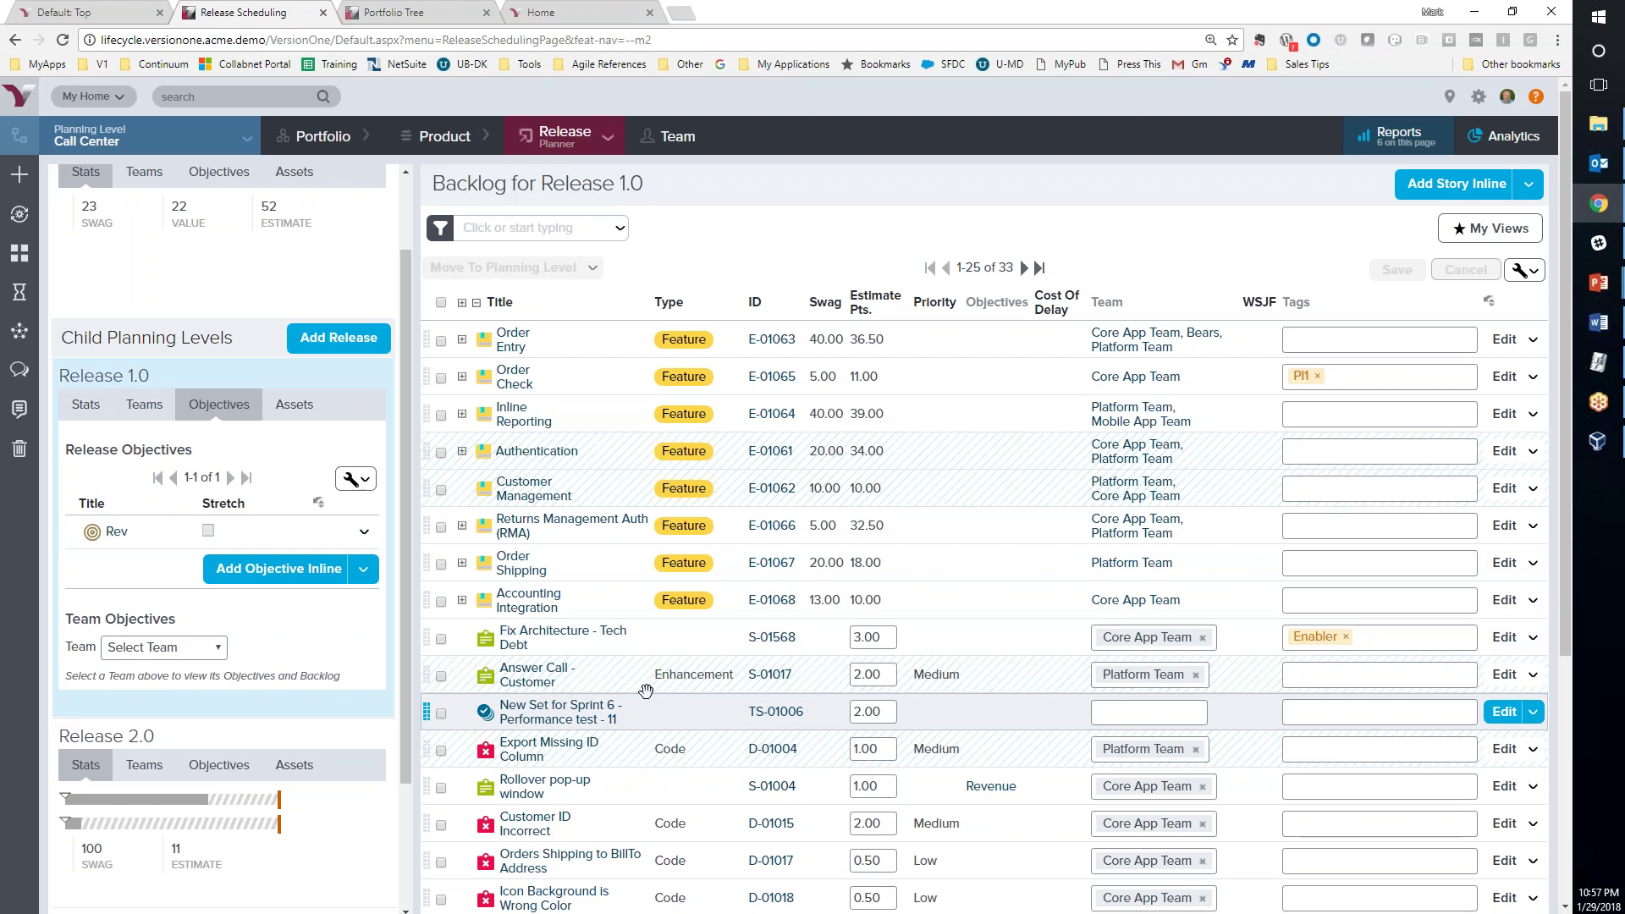
{"action": "left_click_drag", "start_coordinate": [601, 677], "coordinate": [160, 534]}
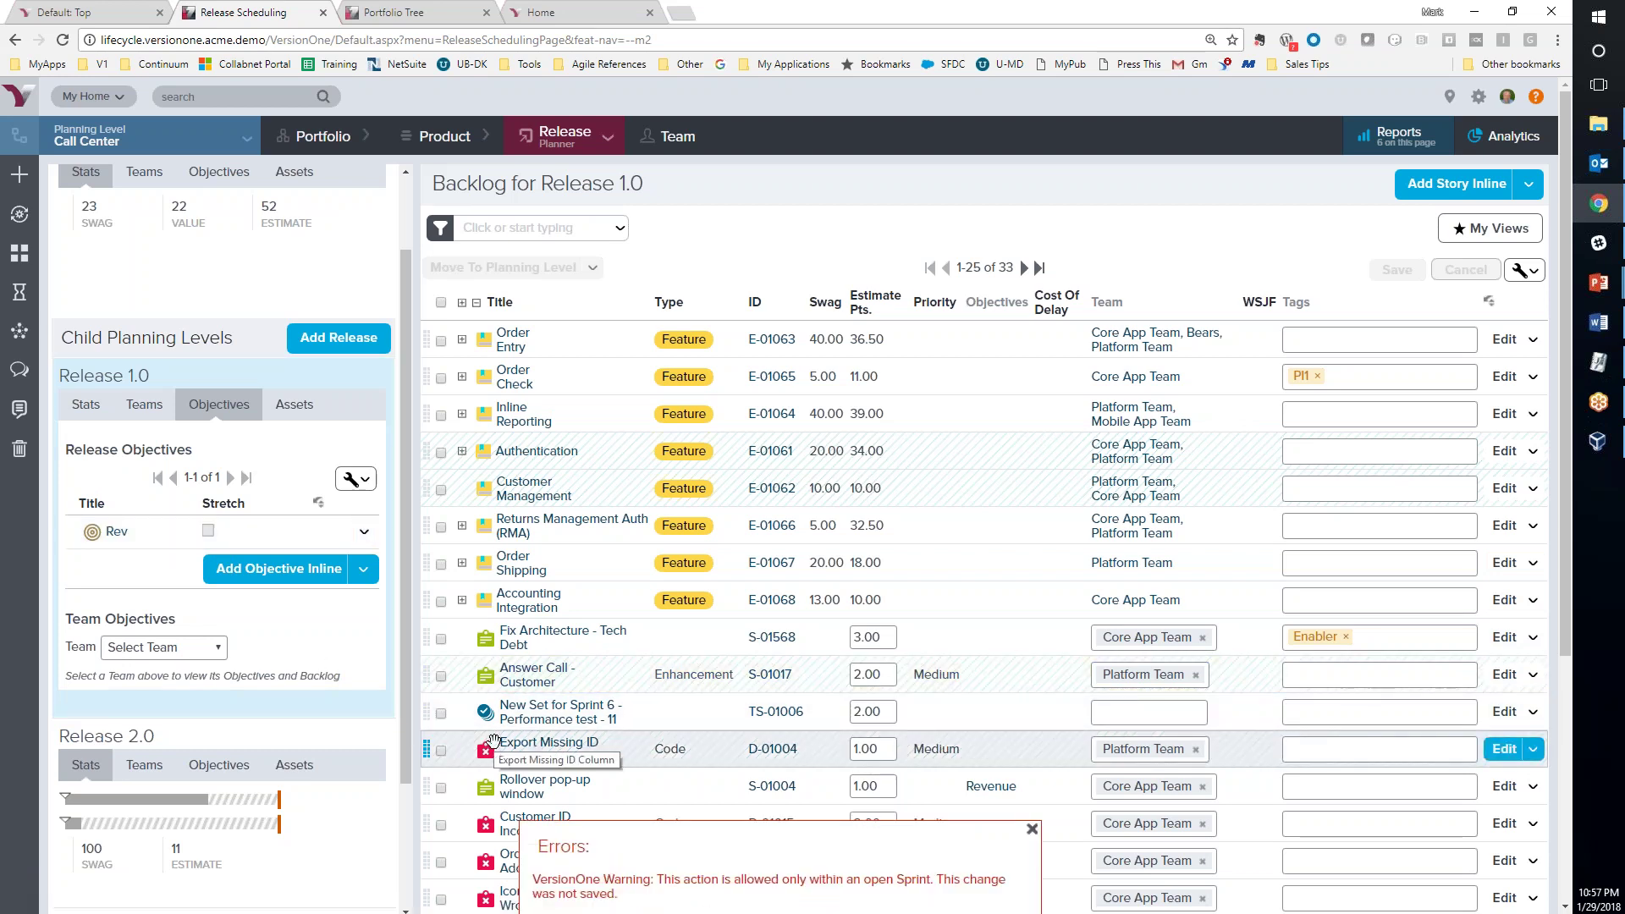
{"action": "left_click", "coordinate": [1031, 829]}
Limit Release 1.0's team objectives and backlog to the Core App Team
{"action": "left_click", "coordinate": [196, 648]}
{"action": "left_click", "coordinate": [178, 700]}
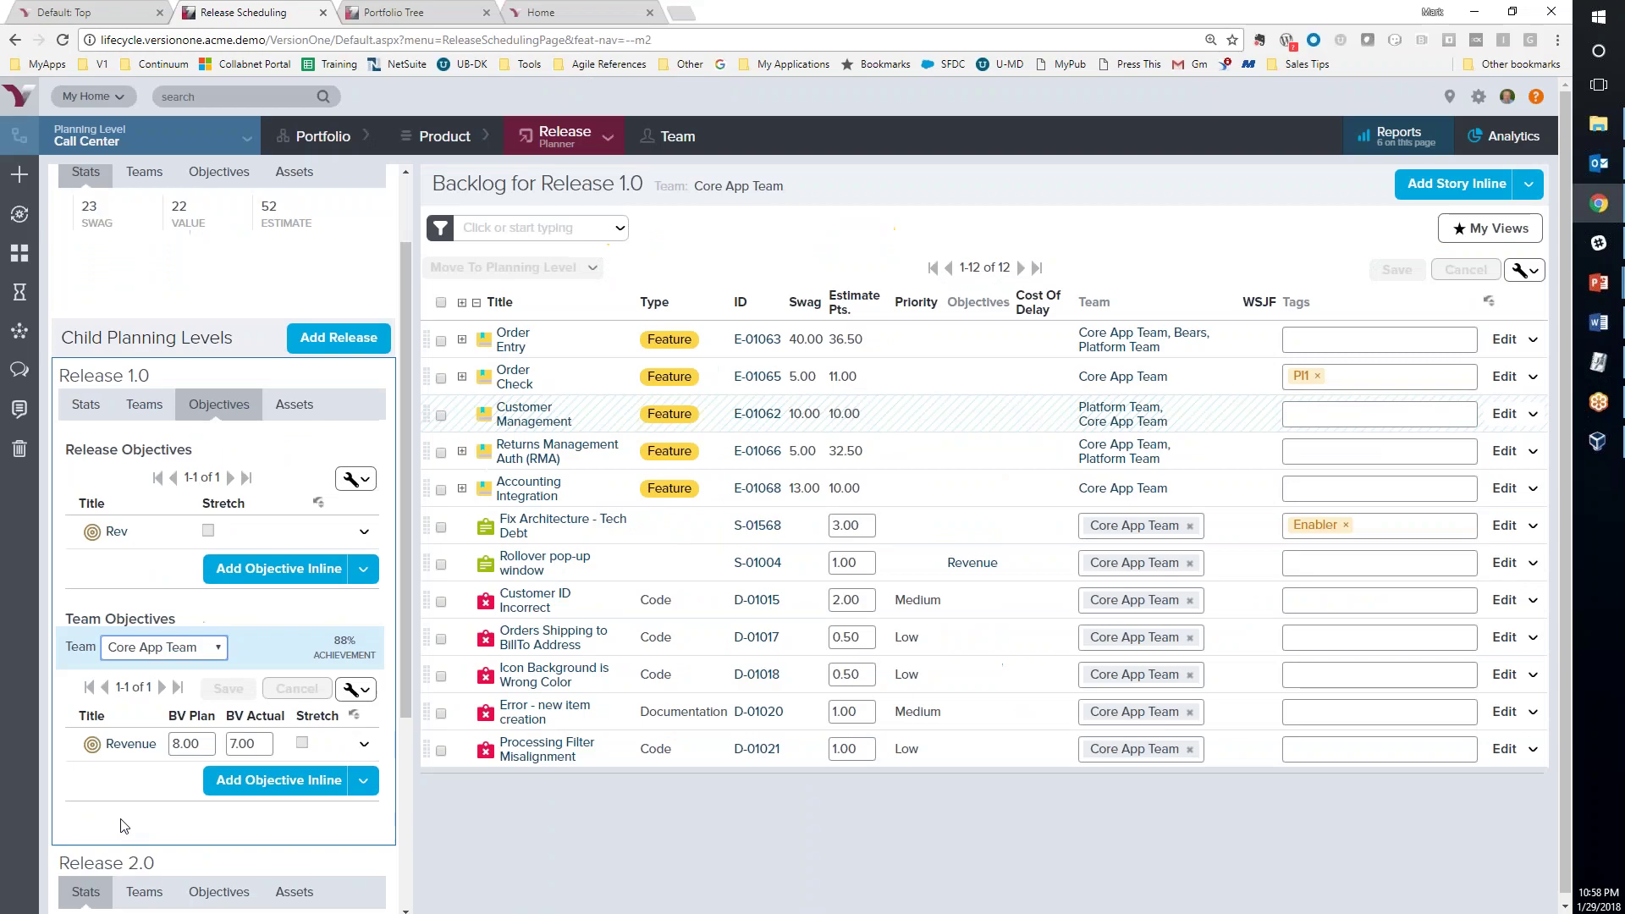
Run the Program Predictability report for all Call Center teams
{"action": "left_click", "coordinate": [1393, 135]}
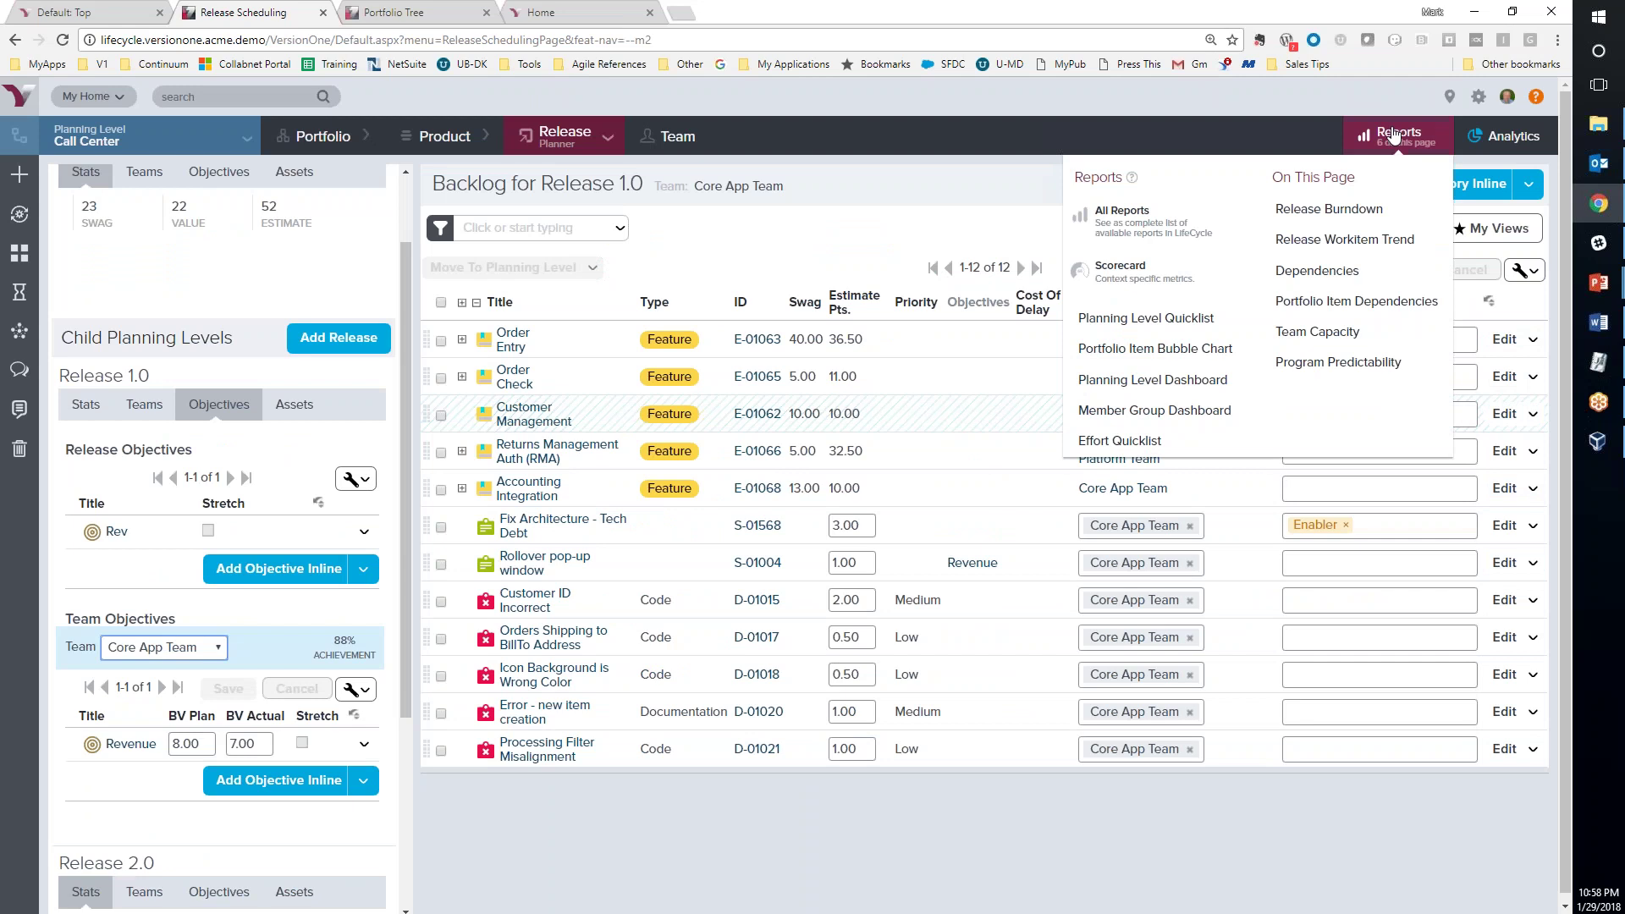
{"action": "left_click", "coordinate": [1336, 361]}
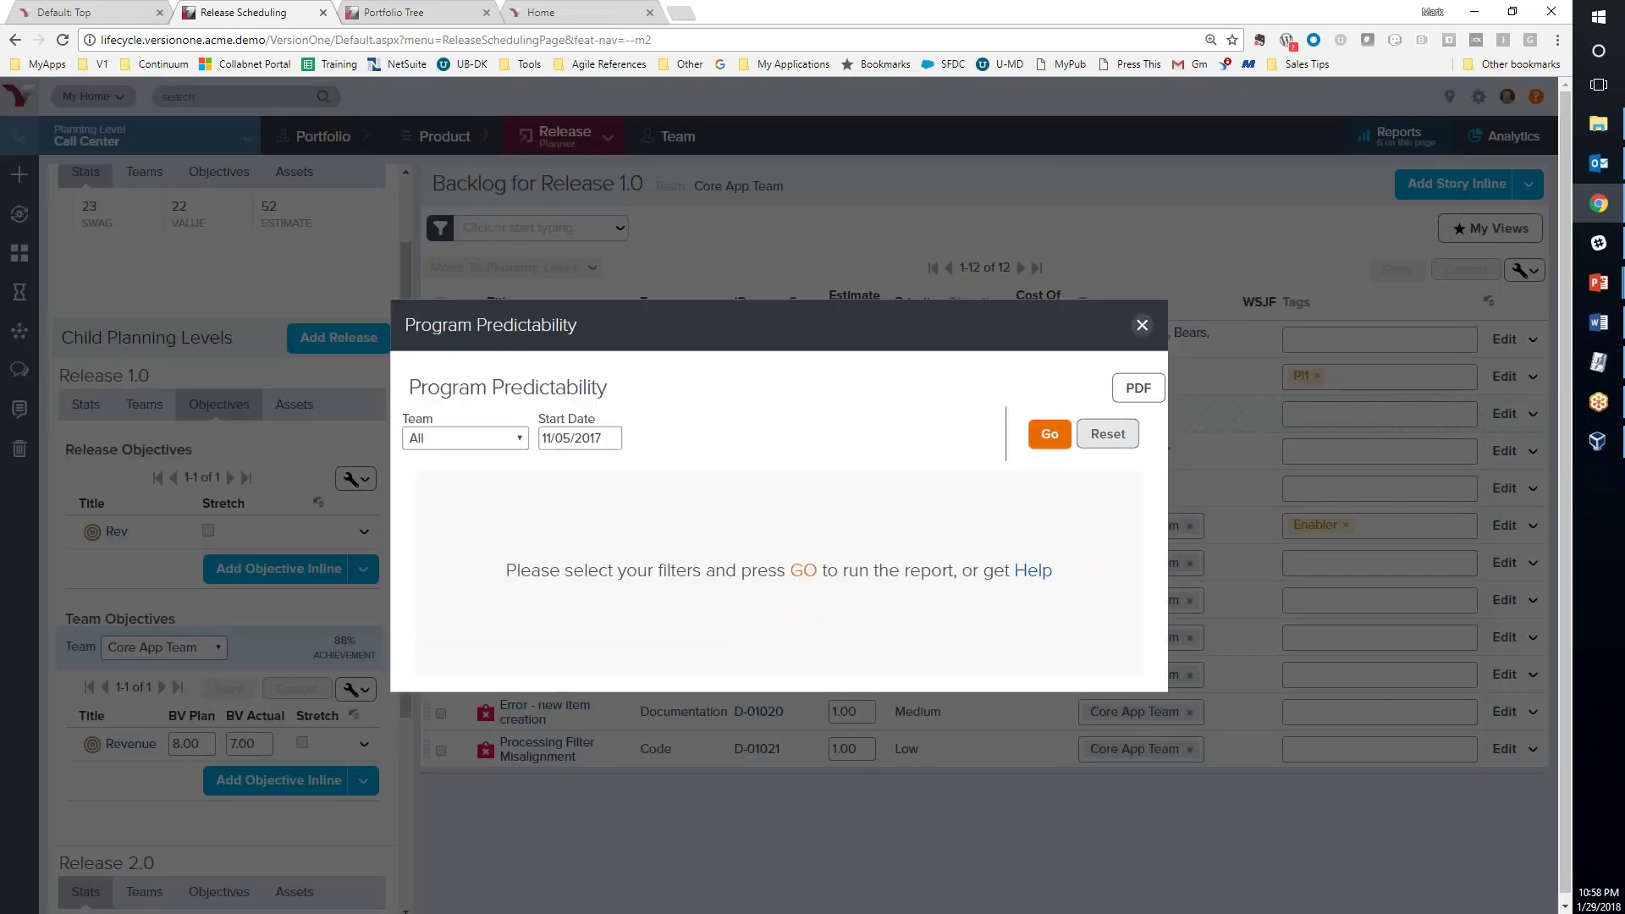
{"action": "left_click", "coordinate": [1057, 430]}
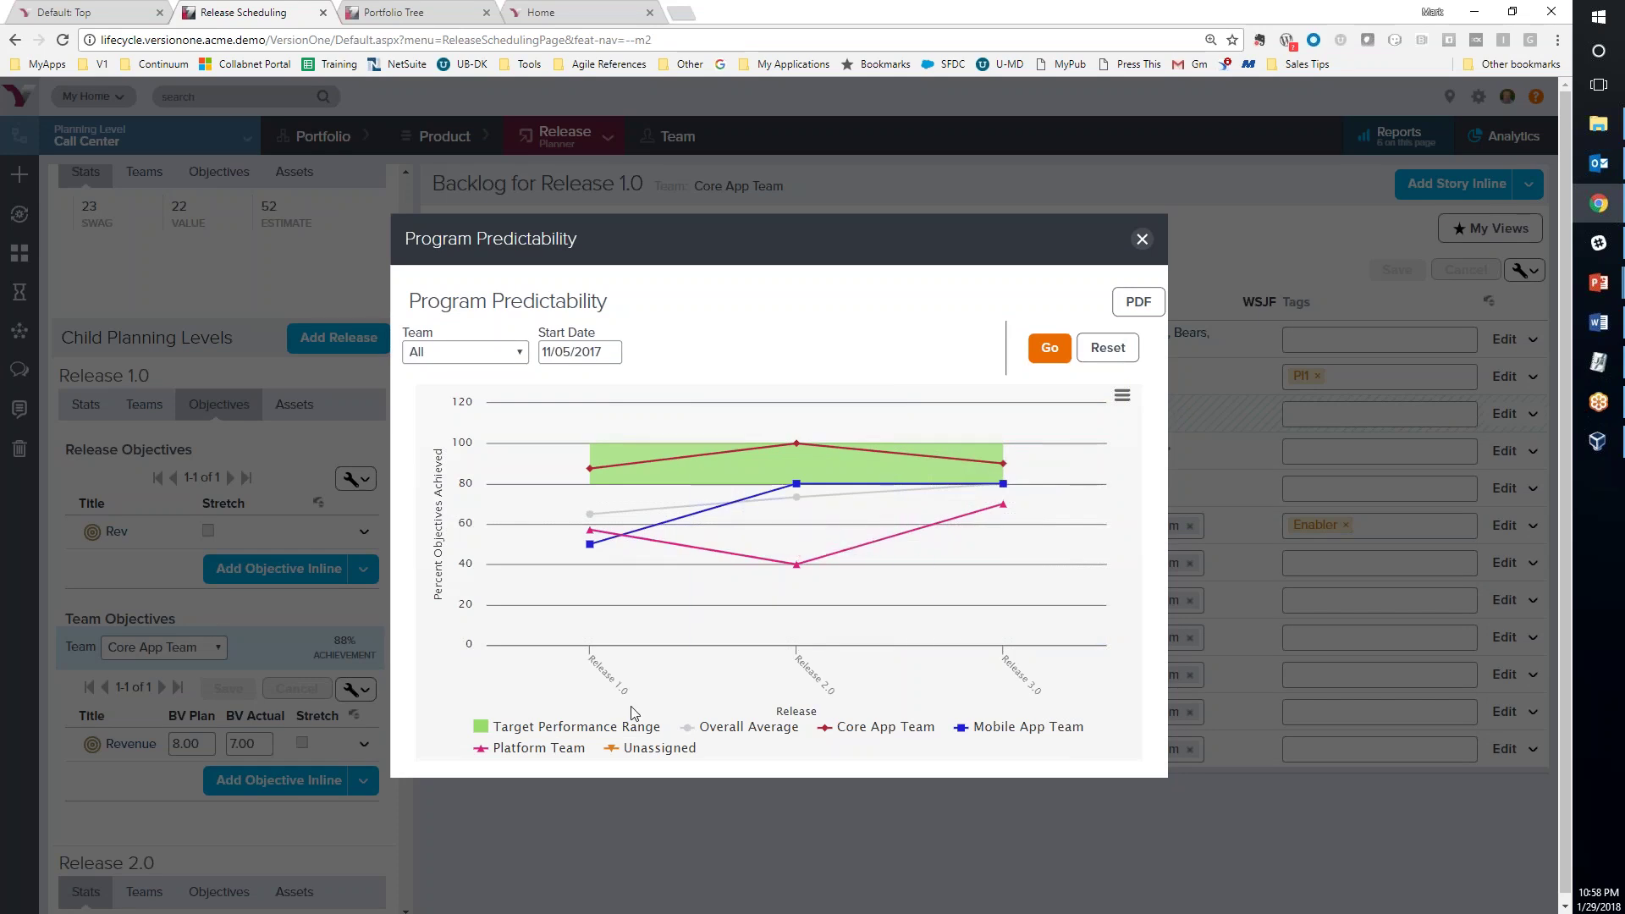
Hide the Platform, Core App and Mobile App team lines in the predictability chart, and restore all three
{"action": "left_click", "coordinate": [551, 756]}
{"action": "left_click", "coordinate": [878, 729]}
{"action": "left_click", "coordinate": [973, 728]}
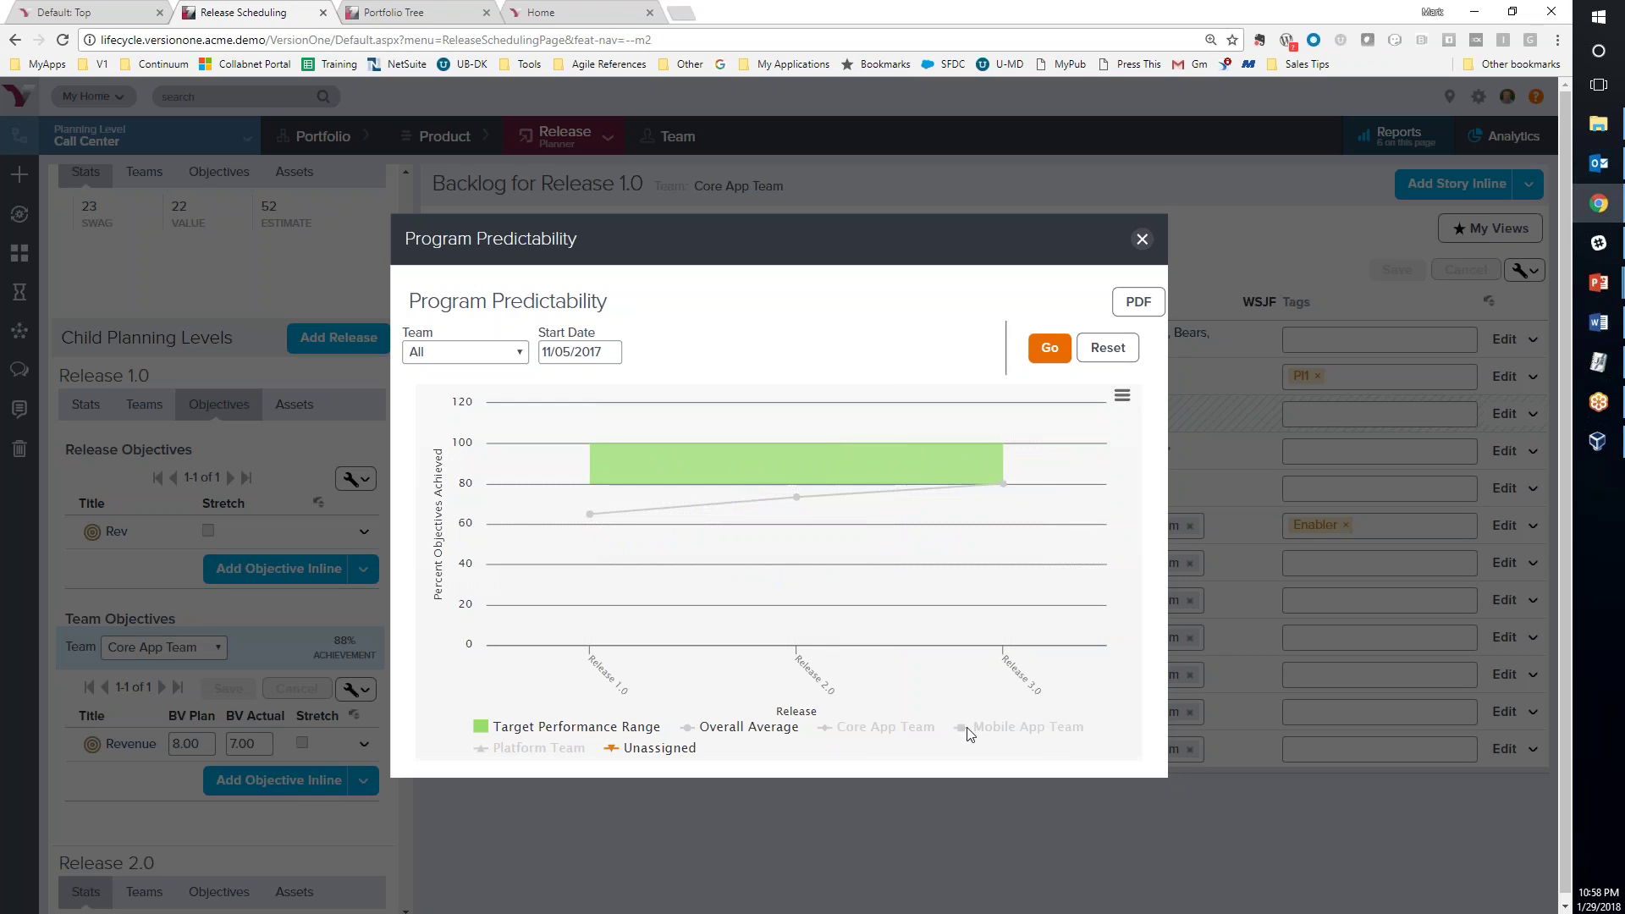
{"action": "left_click", "coordinate": [931, 731]}
{"action": "left_click", "coordinate": [982, 729]}
{"action": "left_click", "coordinate": [879, 728]}
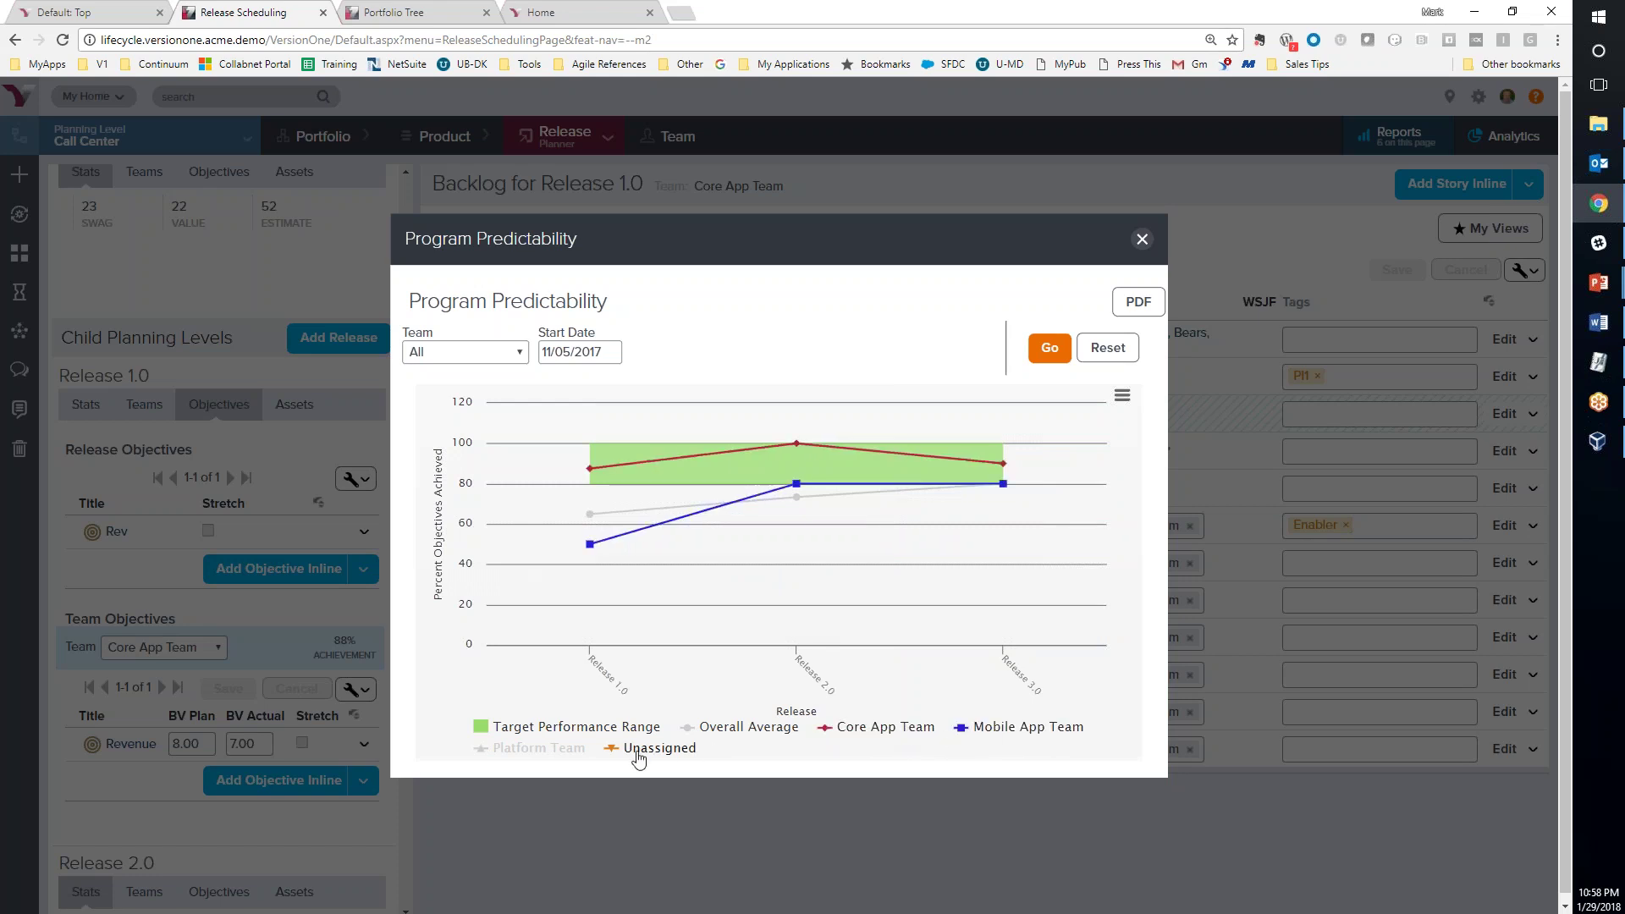
{"action": "left_click", "coordinate": [573, 753]}
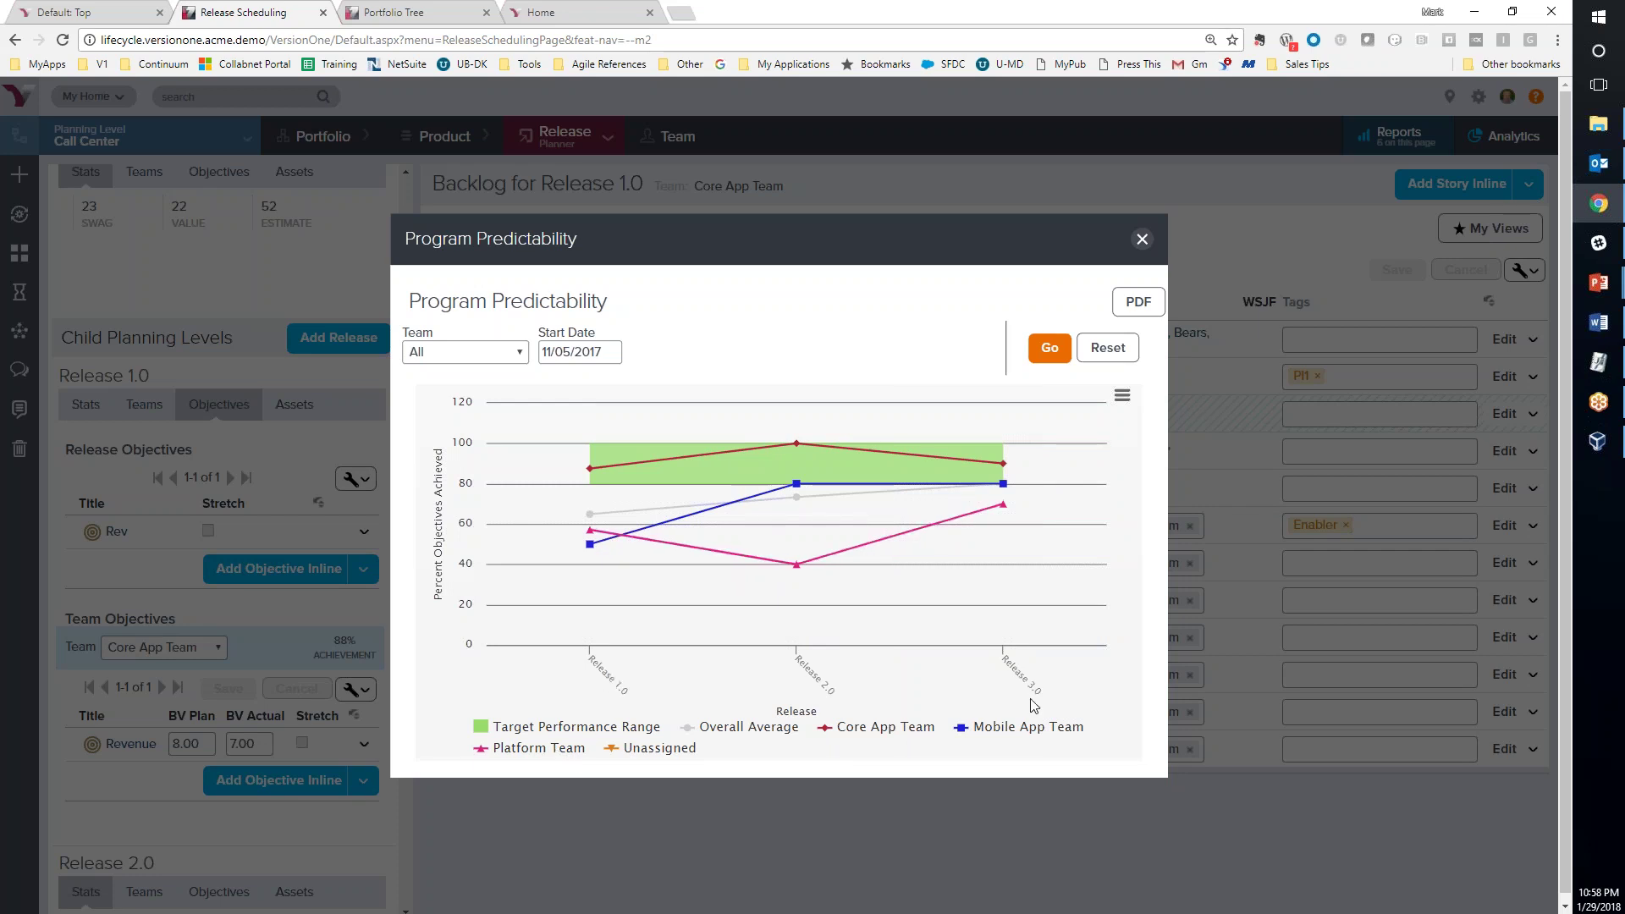
Examine each team's percentage of objectives achieved against the target performance range, and close the Program Predictability report
{"action": "mouse_move", "coordinate": [973, 465]}
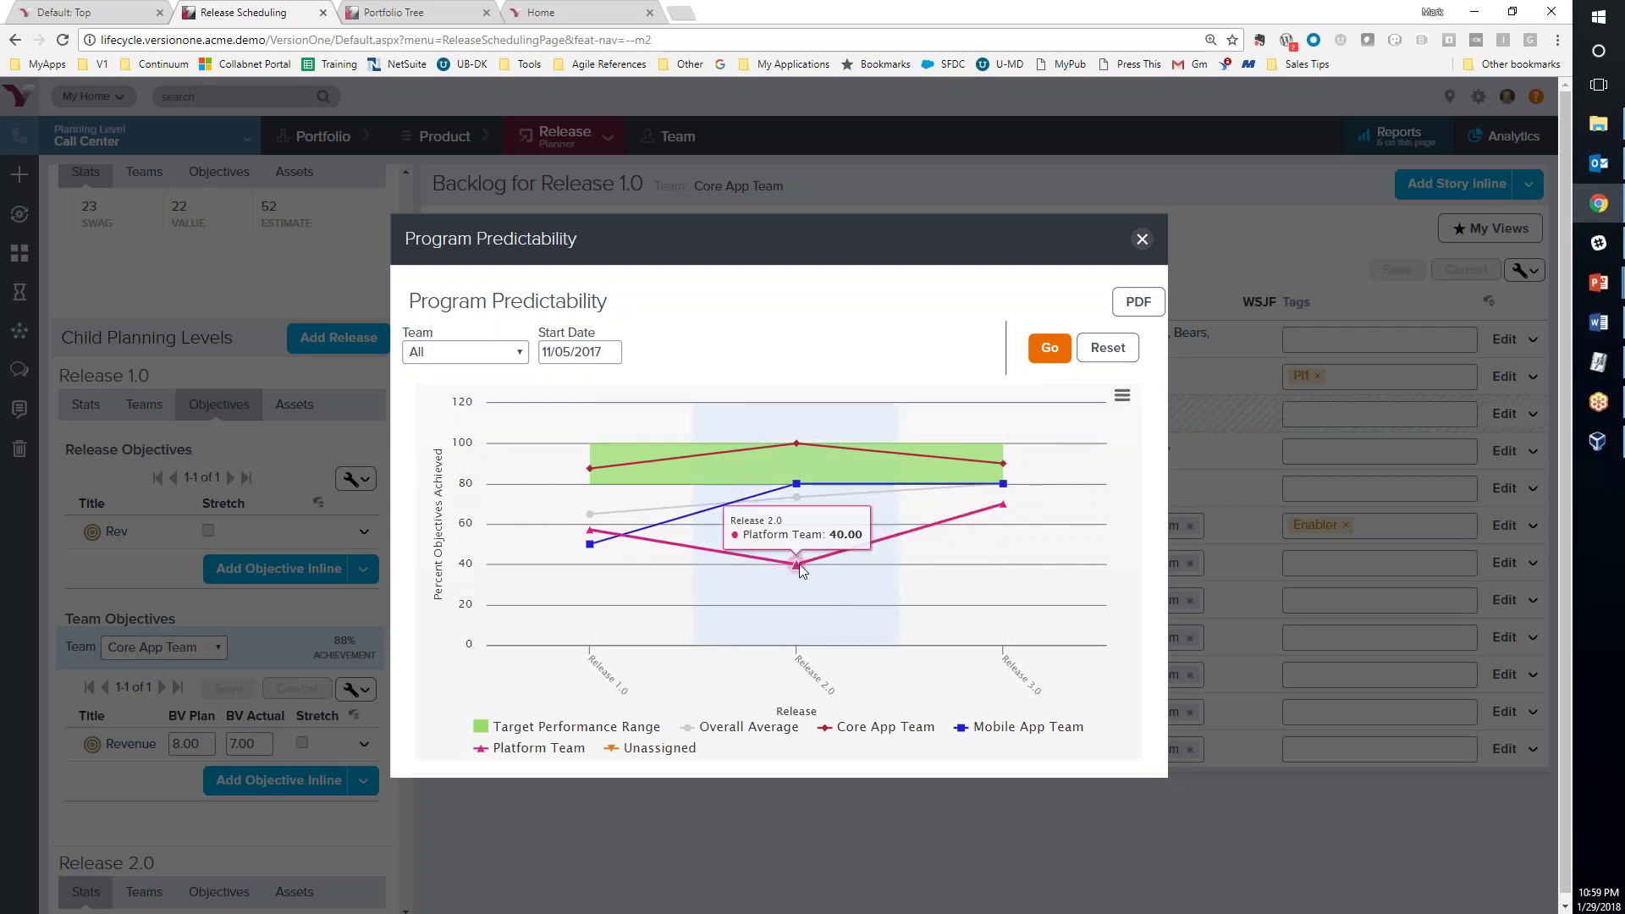
{"action": "mouse_move", "coordinate": [953, 526]}
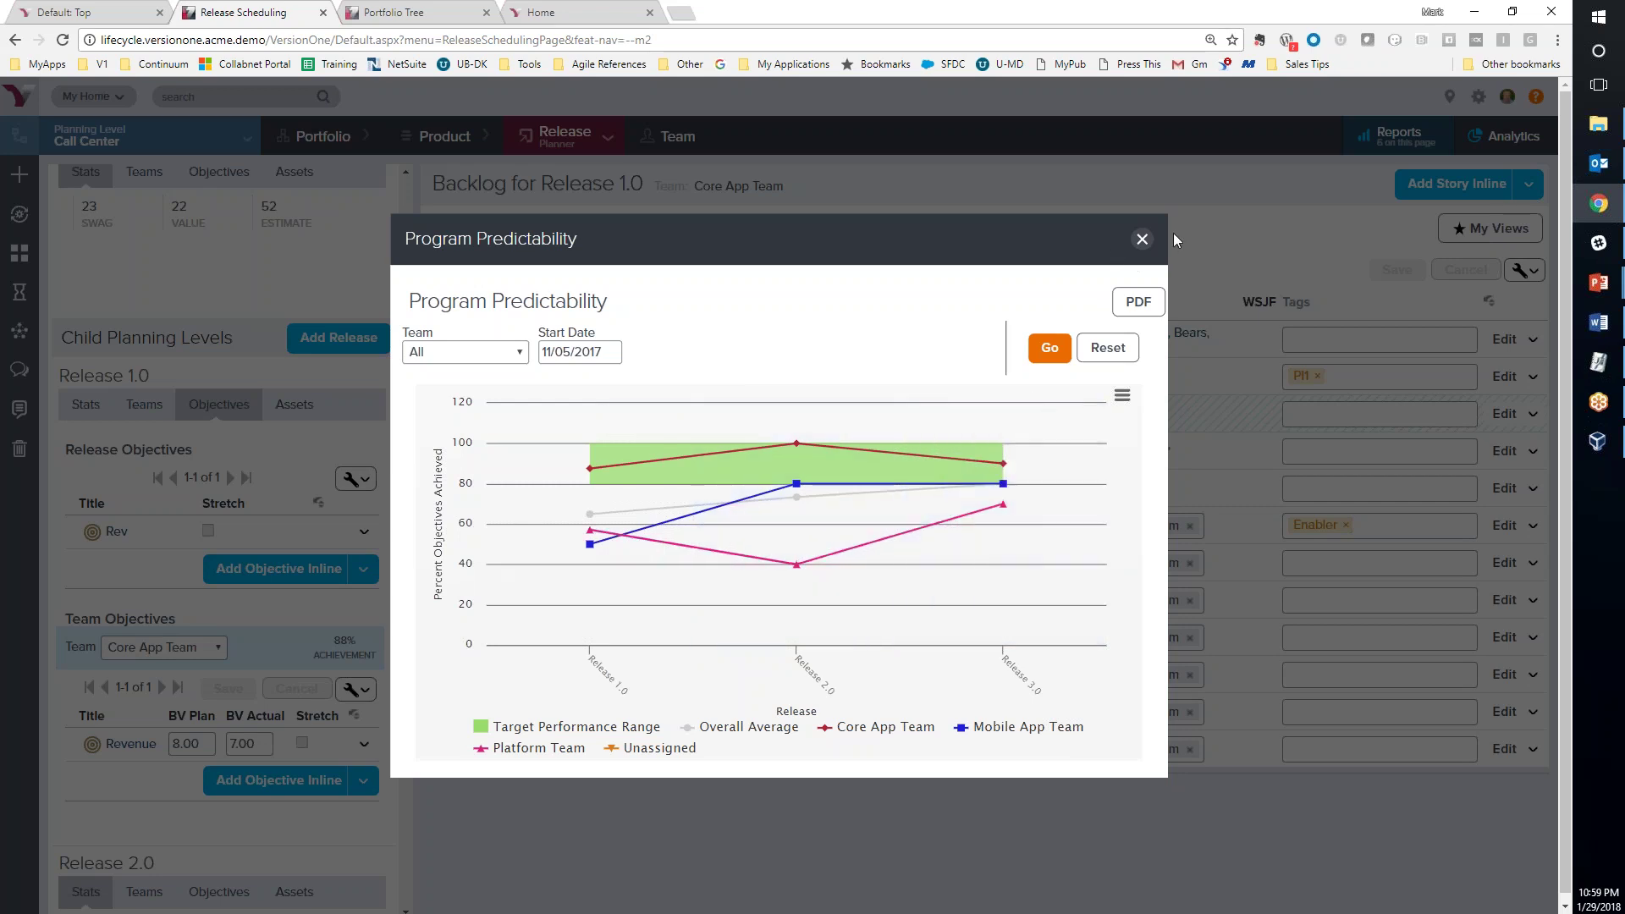
{"action": "left_click", "coordinate": [1142, 239]}
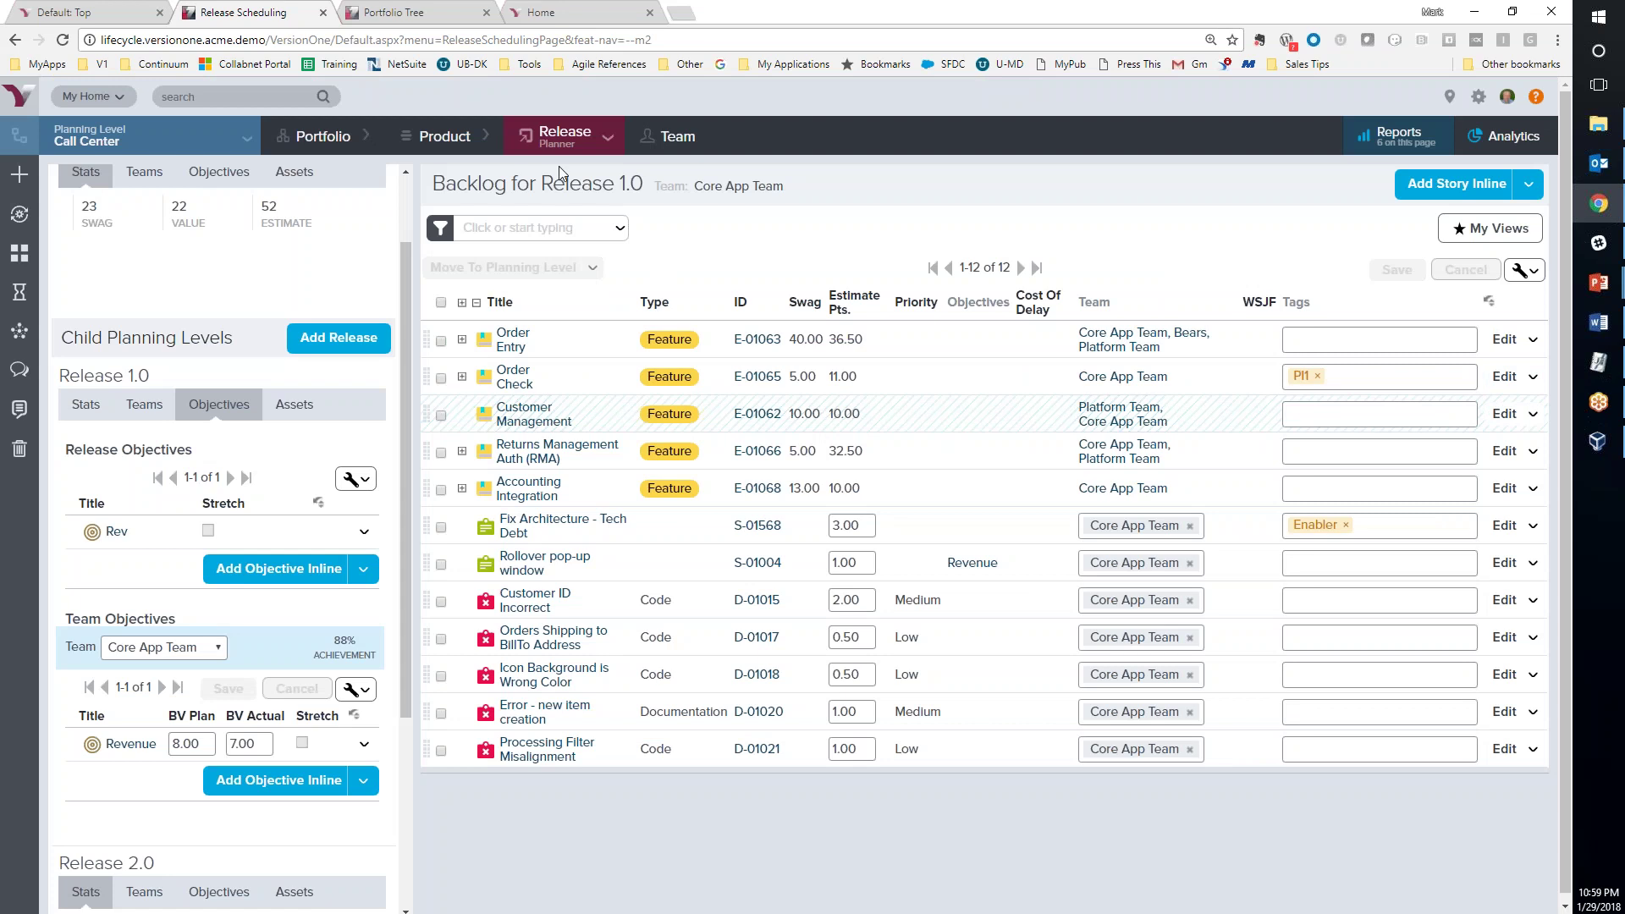
Open Release Forecasting and run a What If forecast including Low, Medium, High and Unassigned priorities
{"action": "mouse_move", "coordinate": [553, 143]}
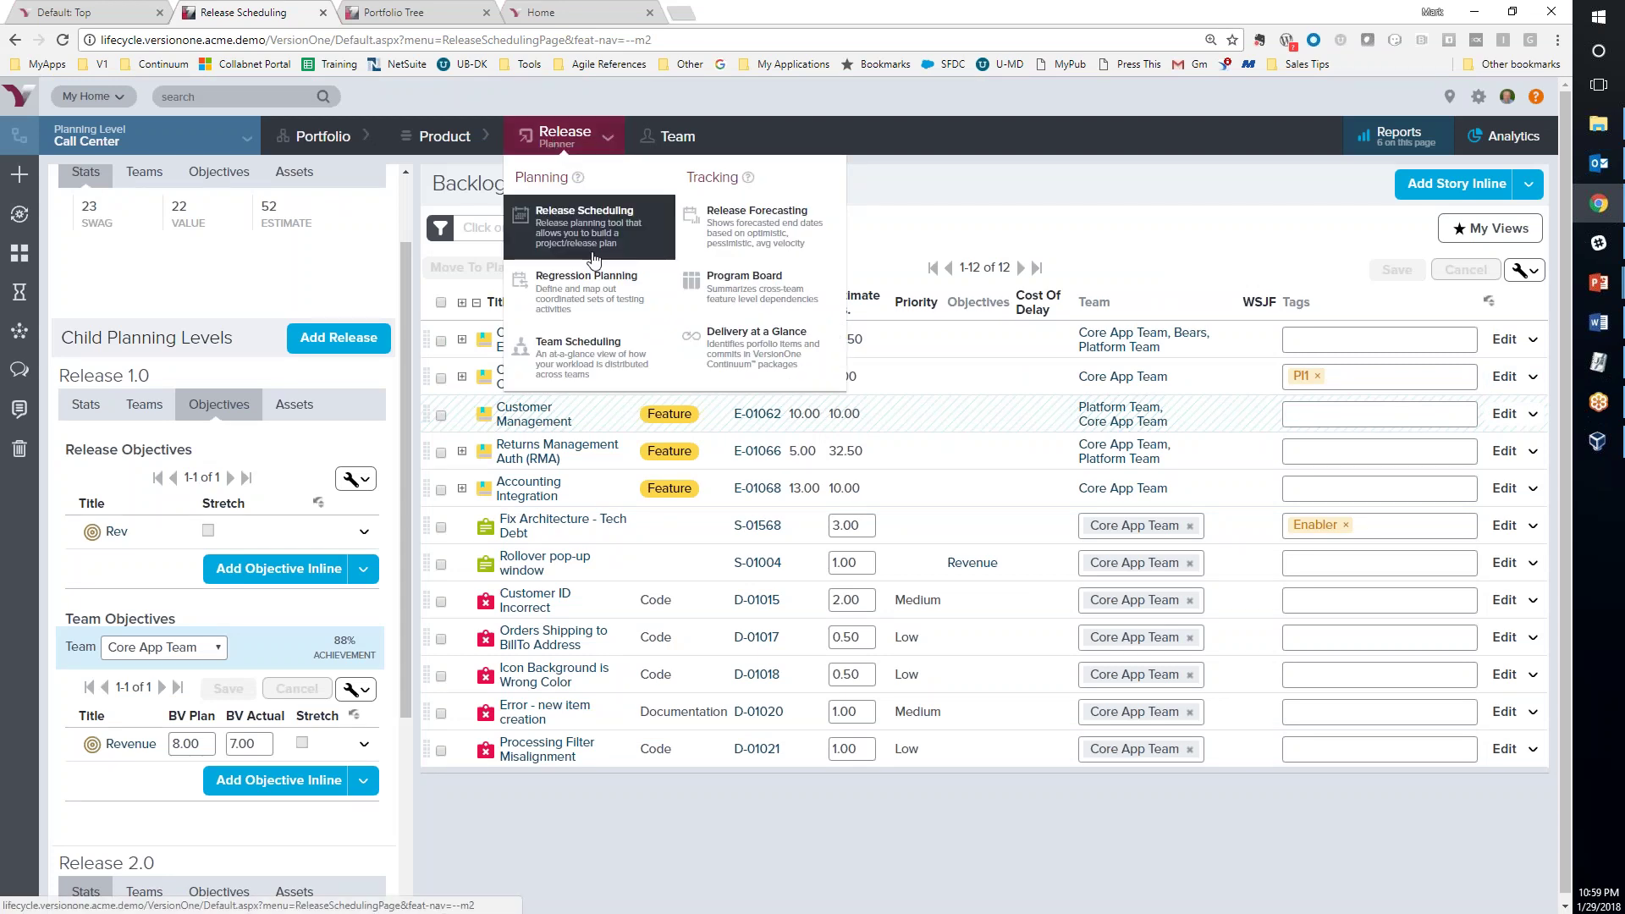
{"action": "left_click", "coordinate": [772, 241]}
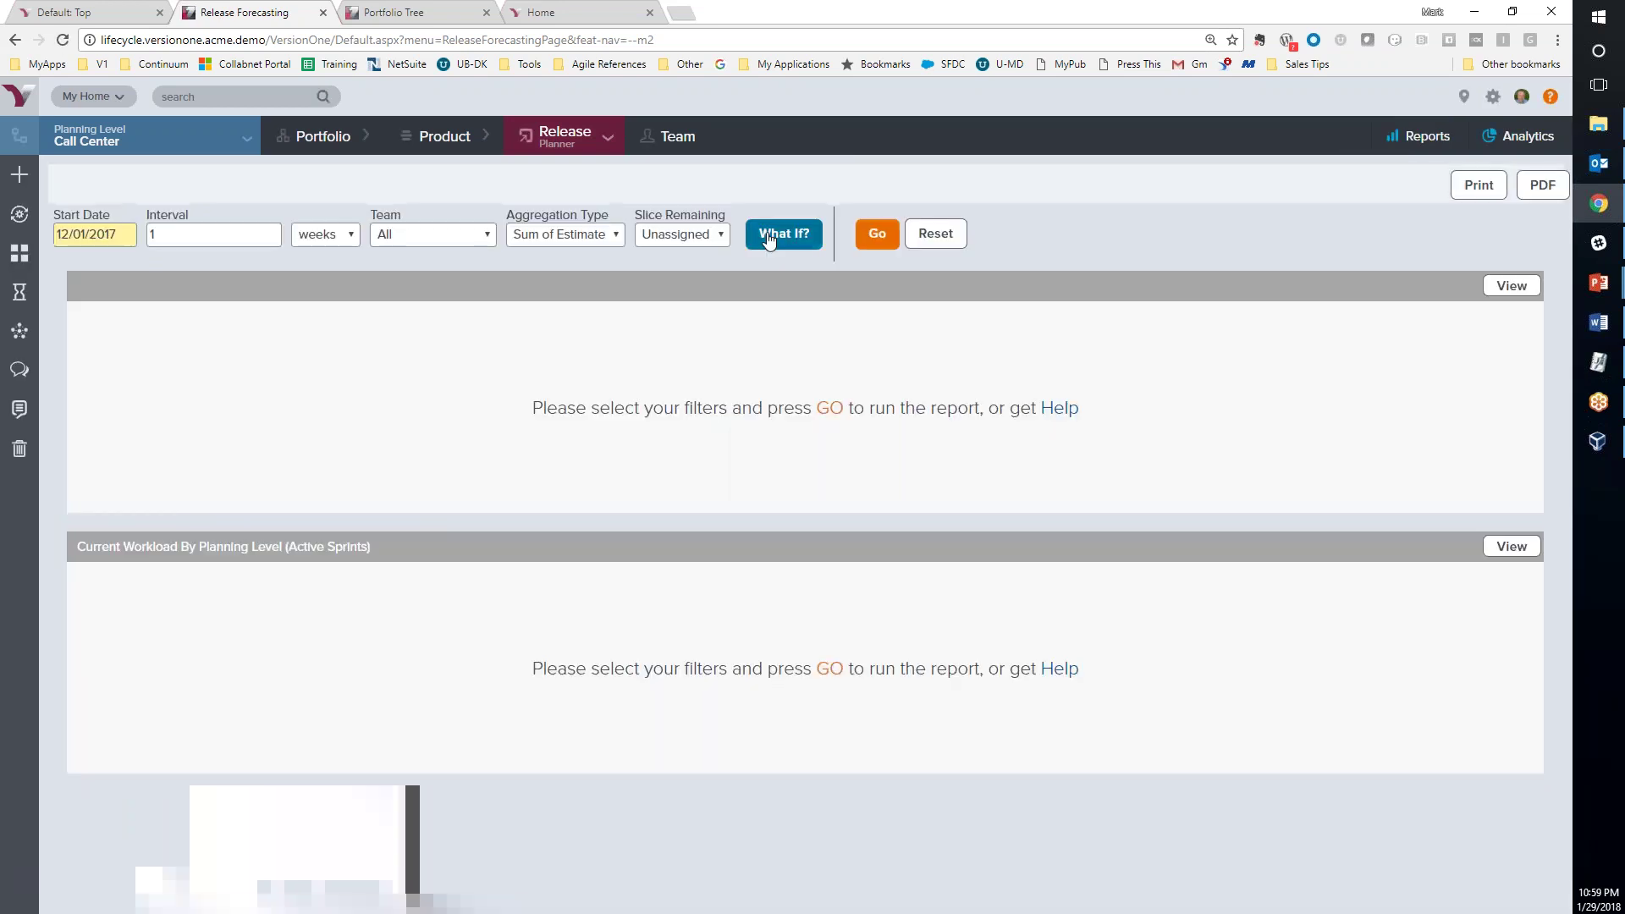
{"action": "left_click", "coordinate": [775, 238]}
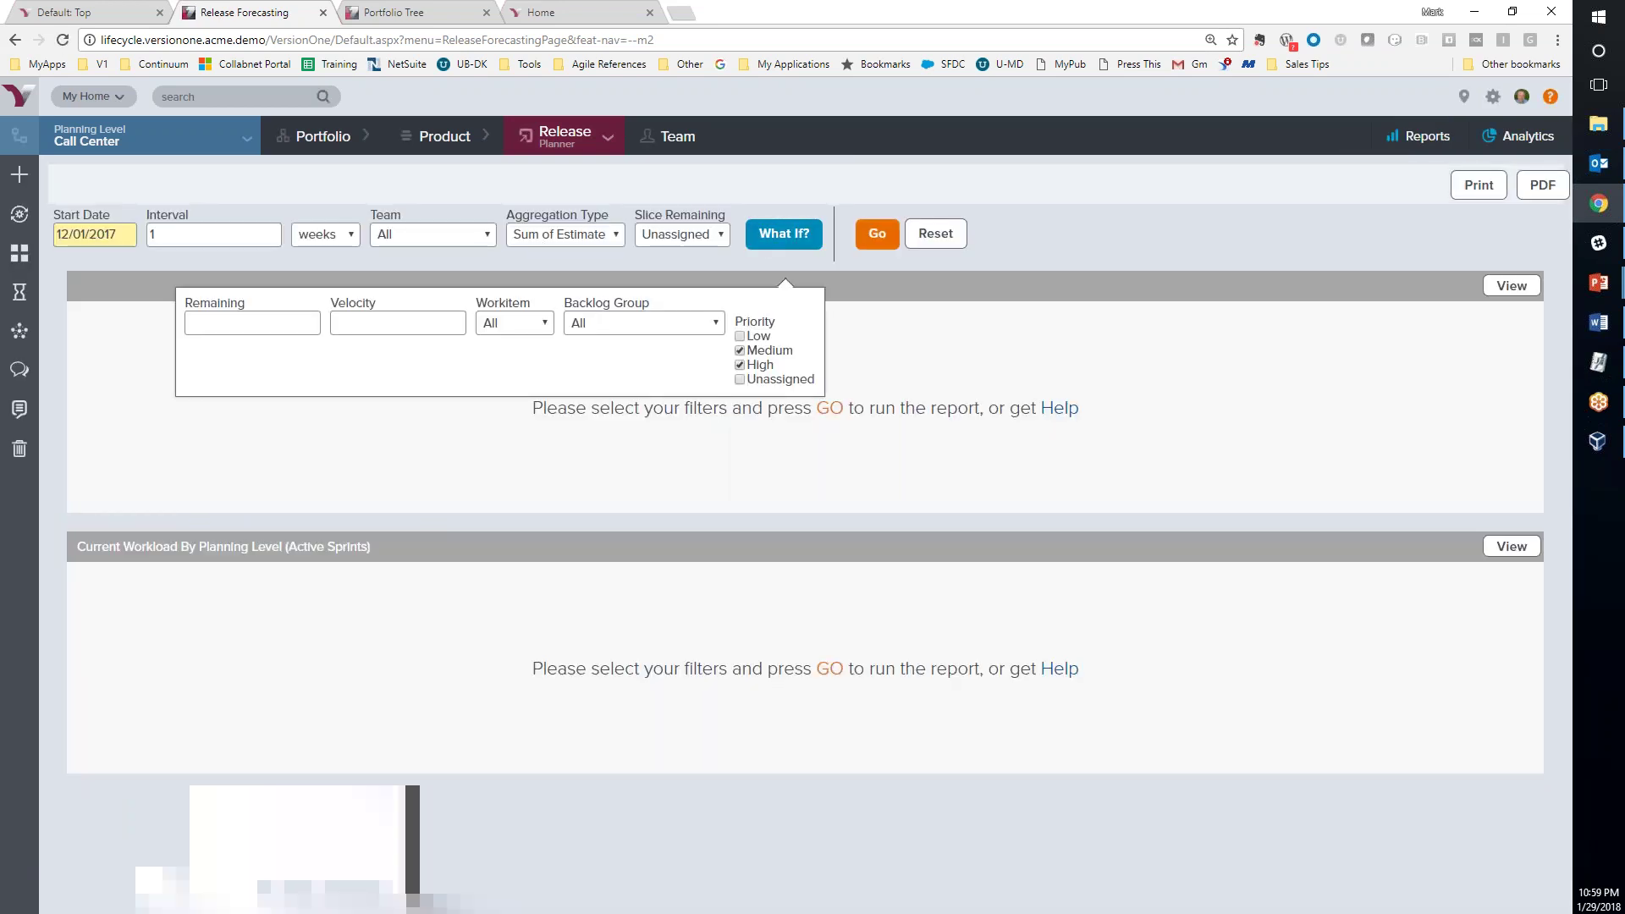
{"action": "left_click", "coordinate": [739, 337]}
{"action": "left_click", "coordinate": [740, 414]}
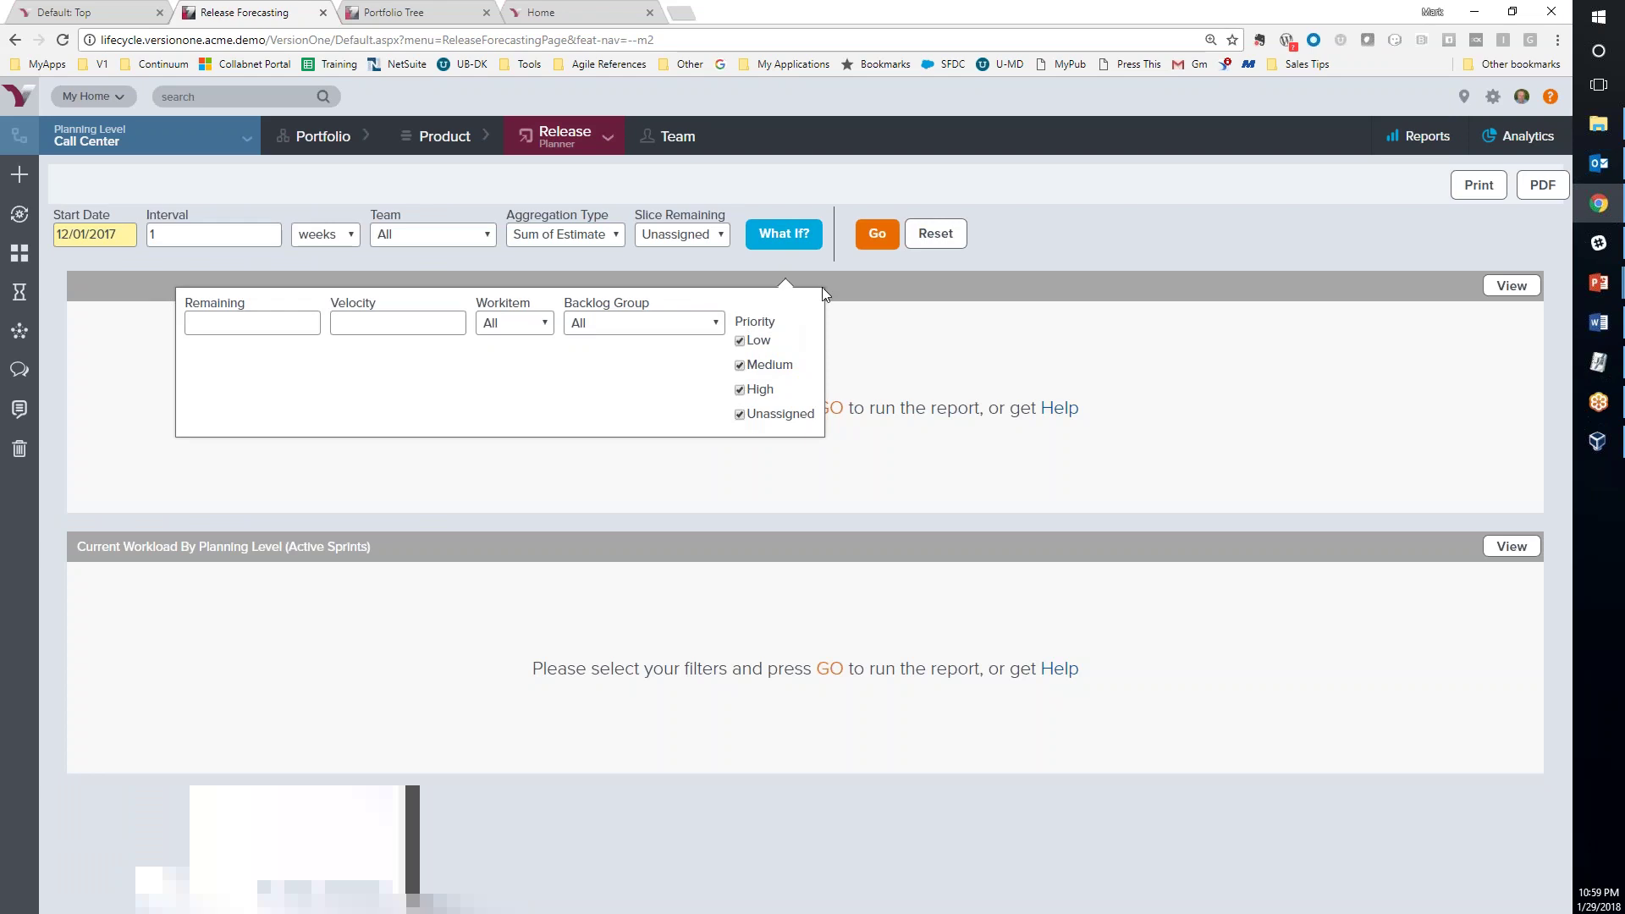
{"action": "left_click", "coordinate": [876, 237]}
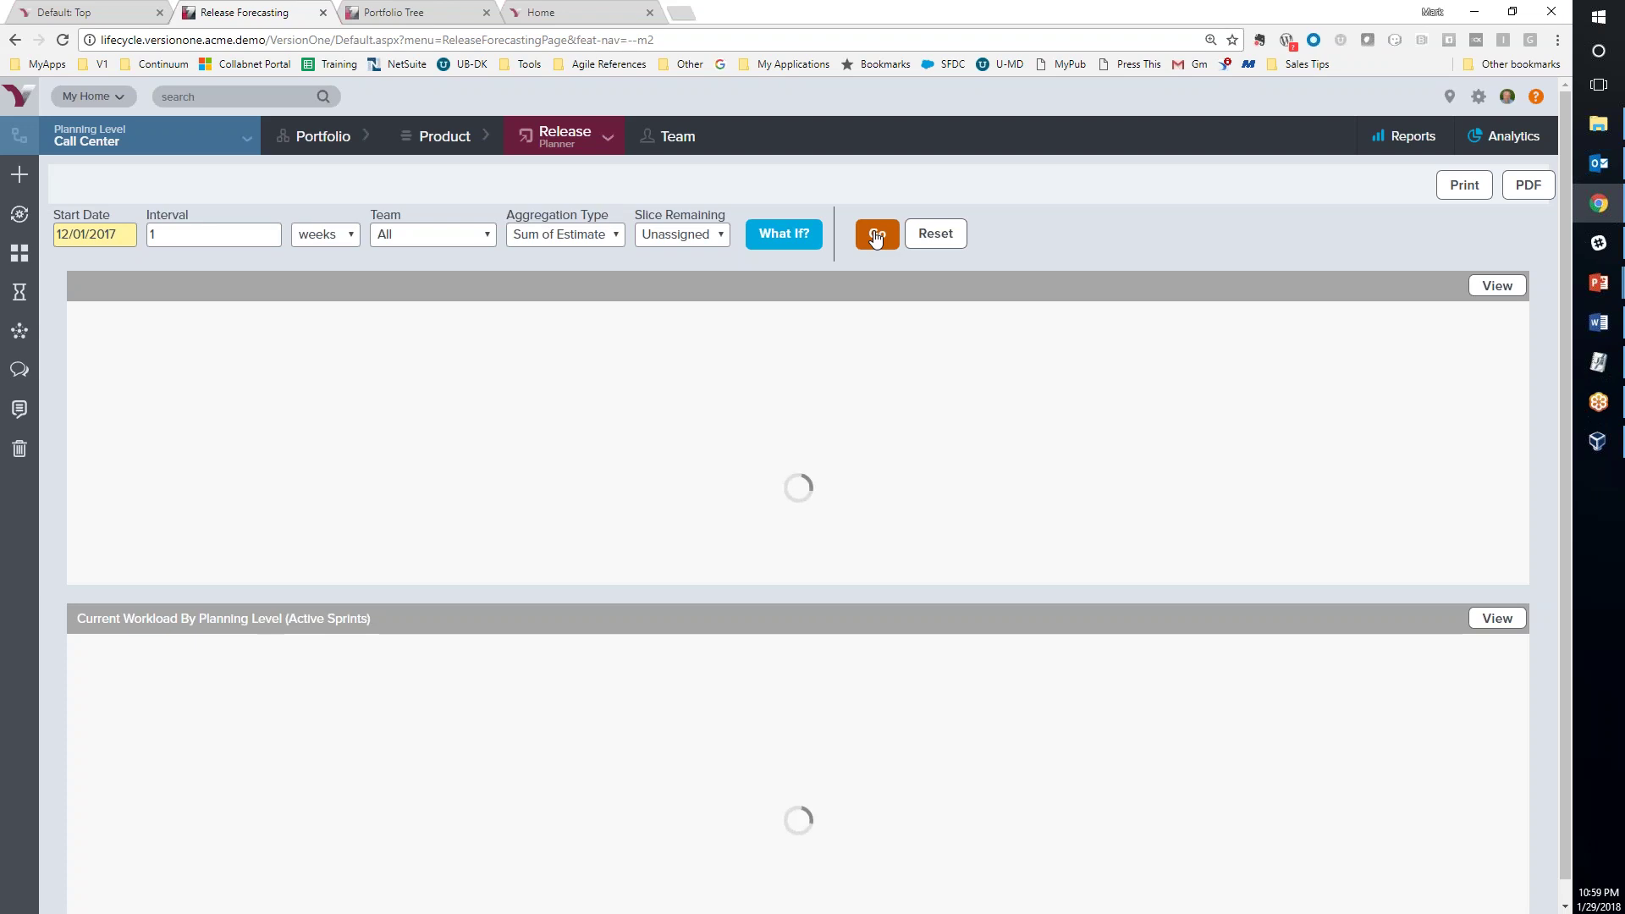
Compare the forecast's planned end date with its average end date
{"action": "mouse_move", "coordinate": [398, 463]}
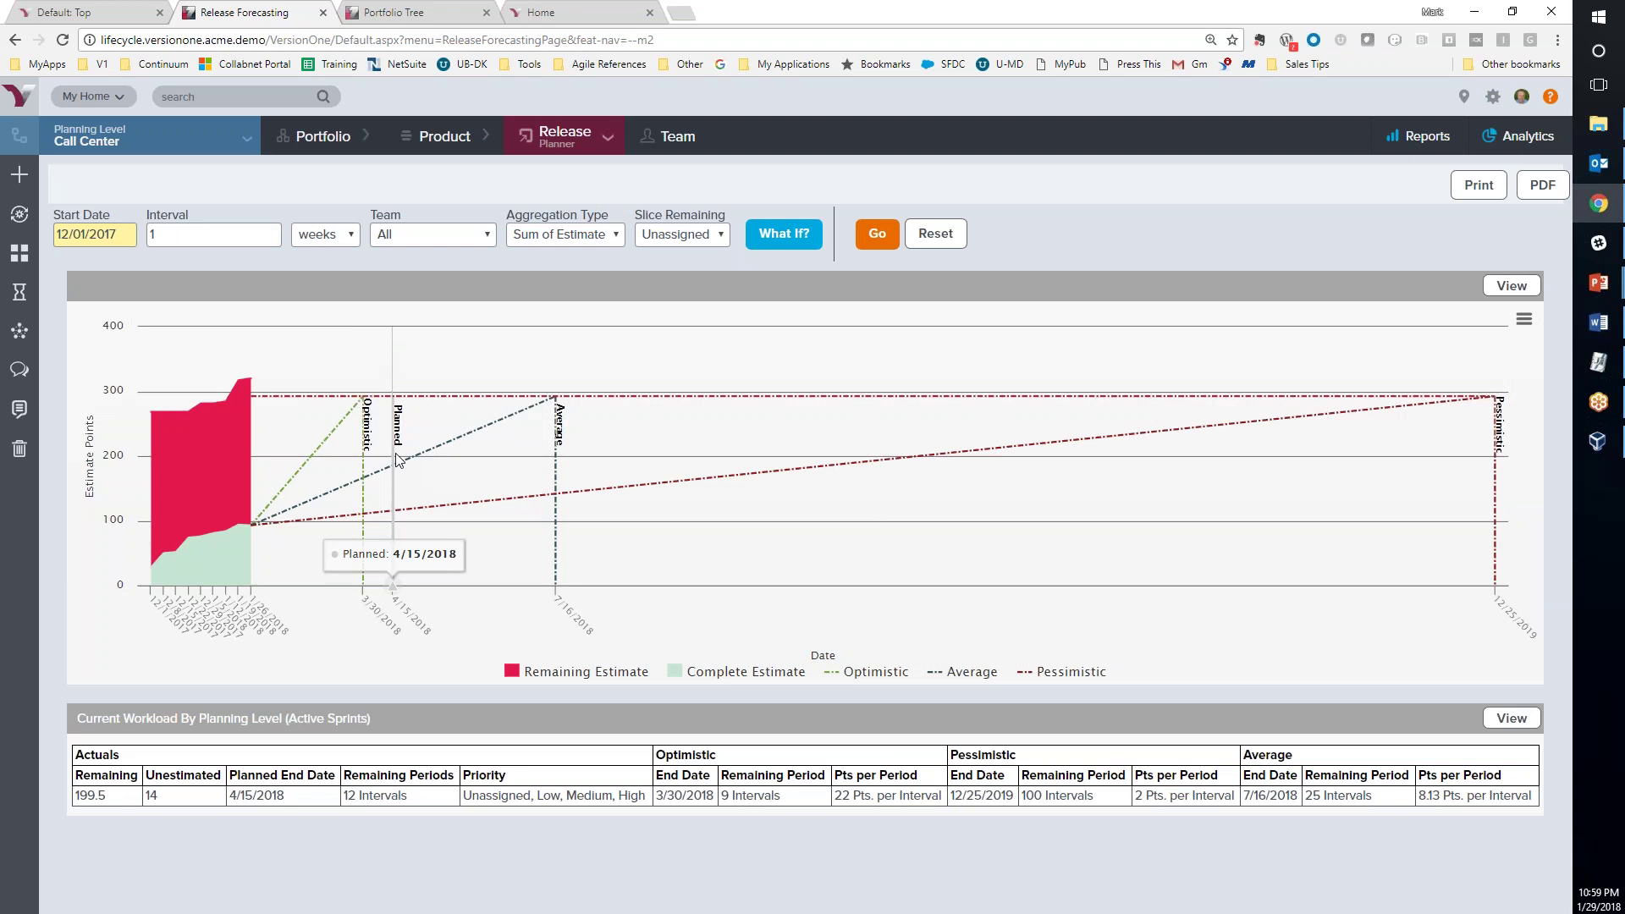
{"action": "mouse_move", "coordinate": [556, 444]}
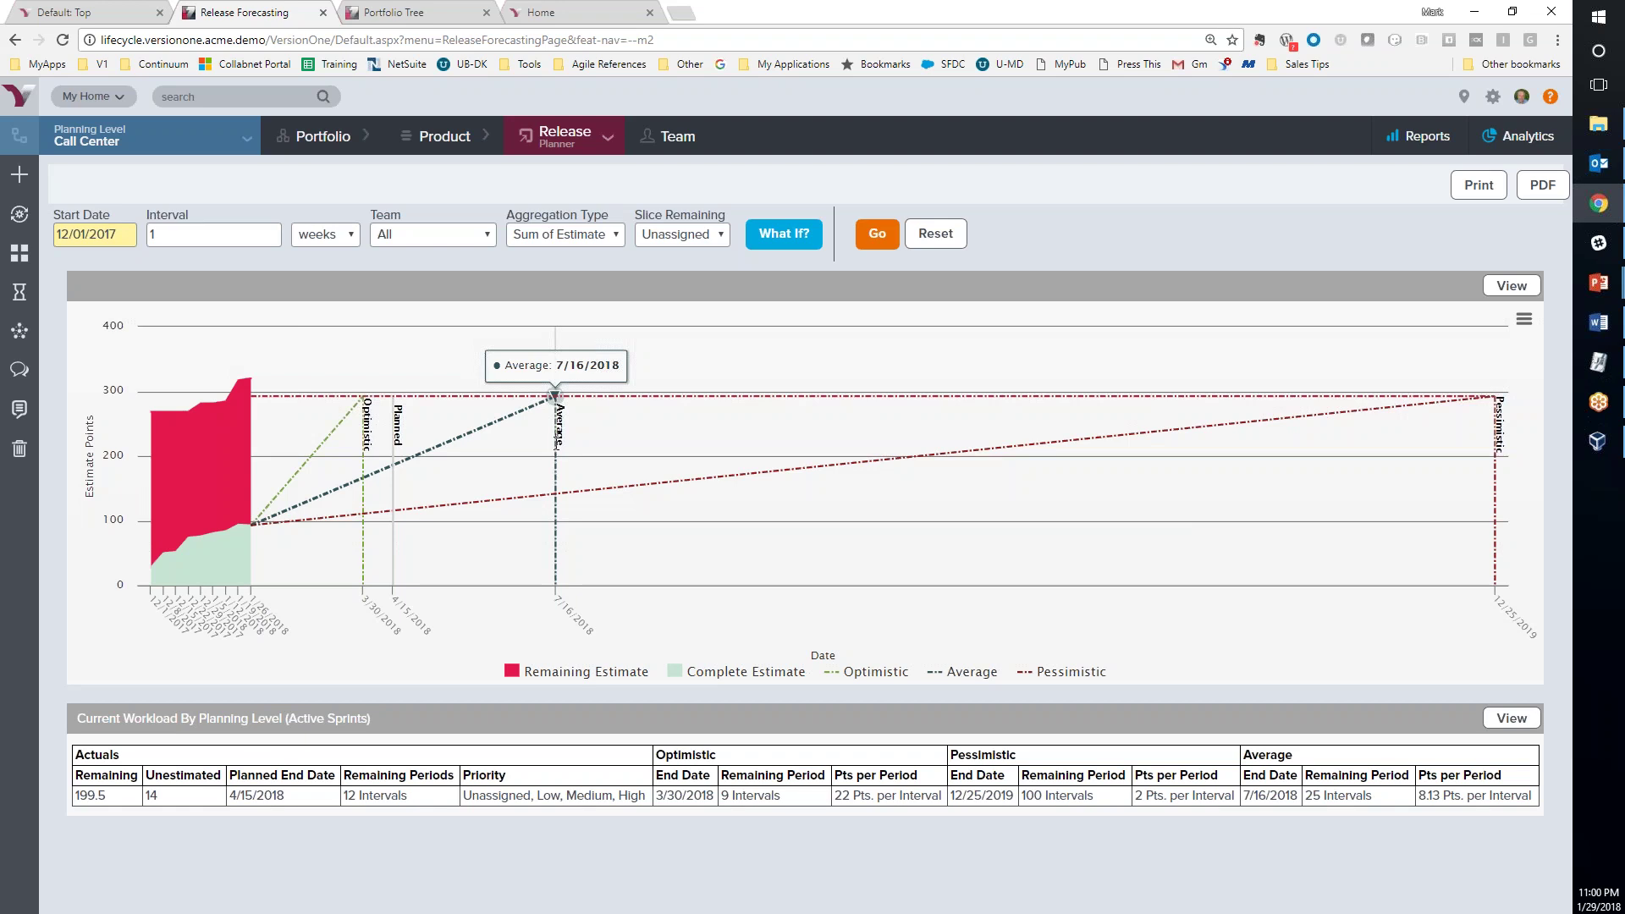
{"action": "mouse_move", "coordinate": [403, 432]}
Rerun the release forecast with only Medium and High priorities, and compare the planned and average end dates
{"action": "left_click", "coordinate": [783, 234]}
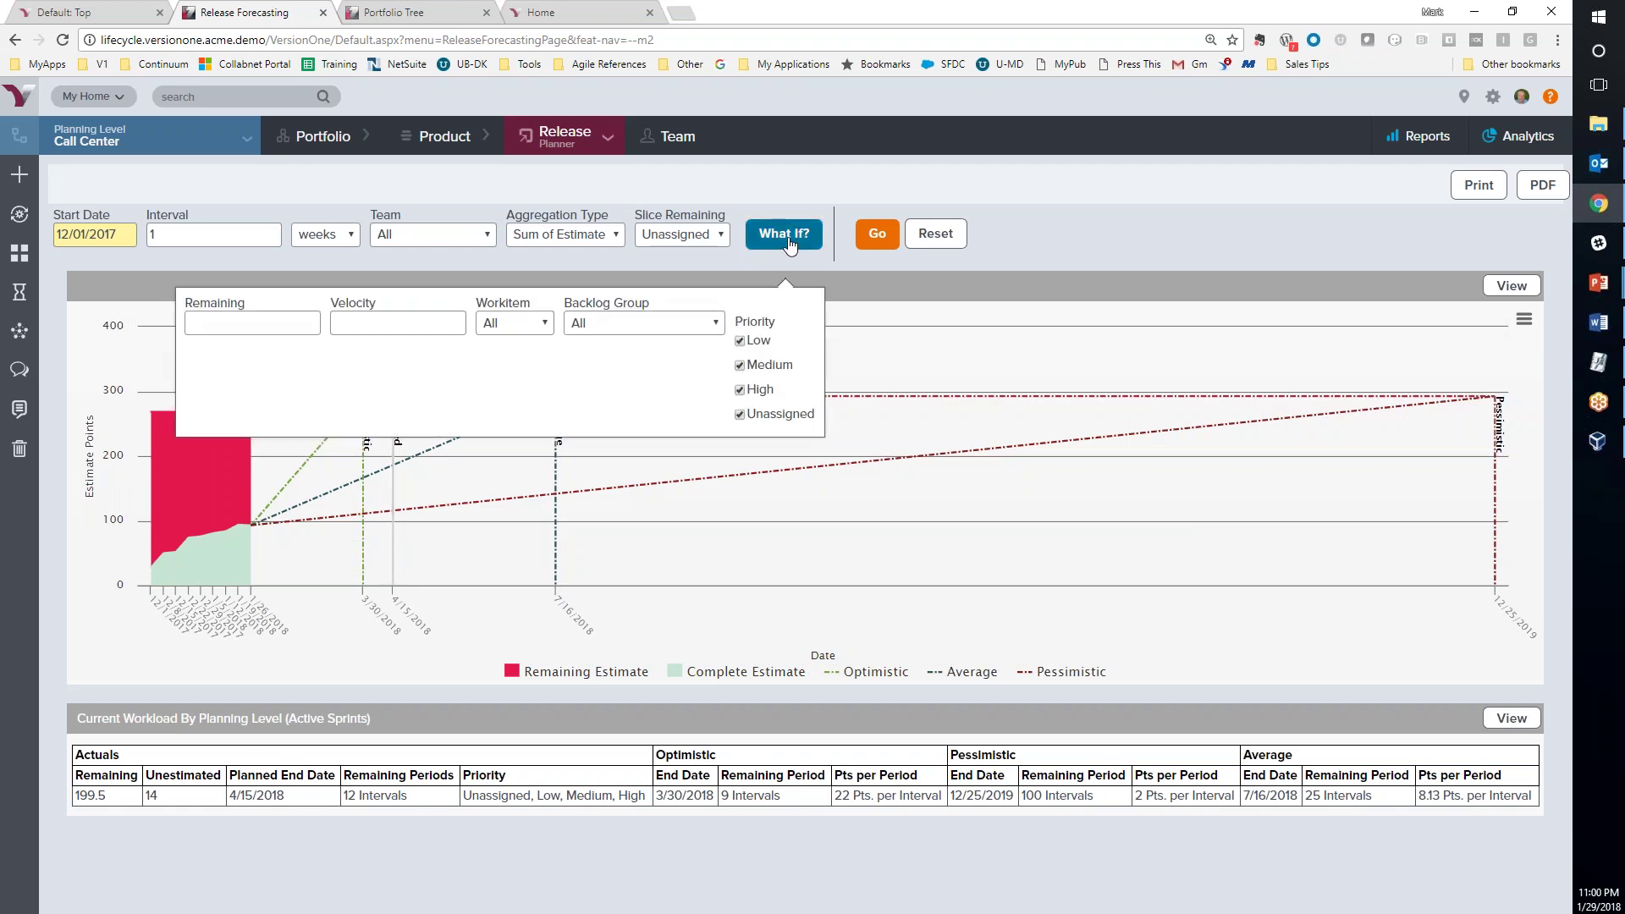
{"action": "left_click", "coordinate": [740, 340]}
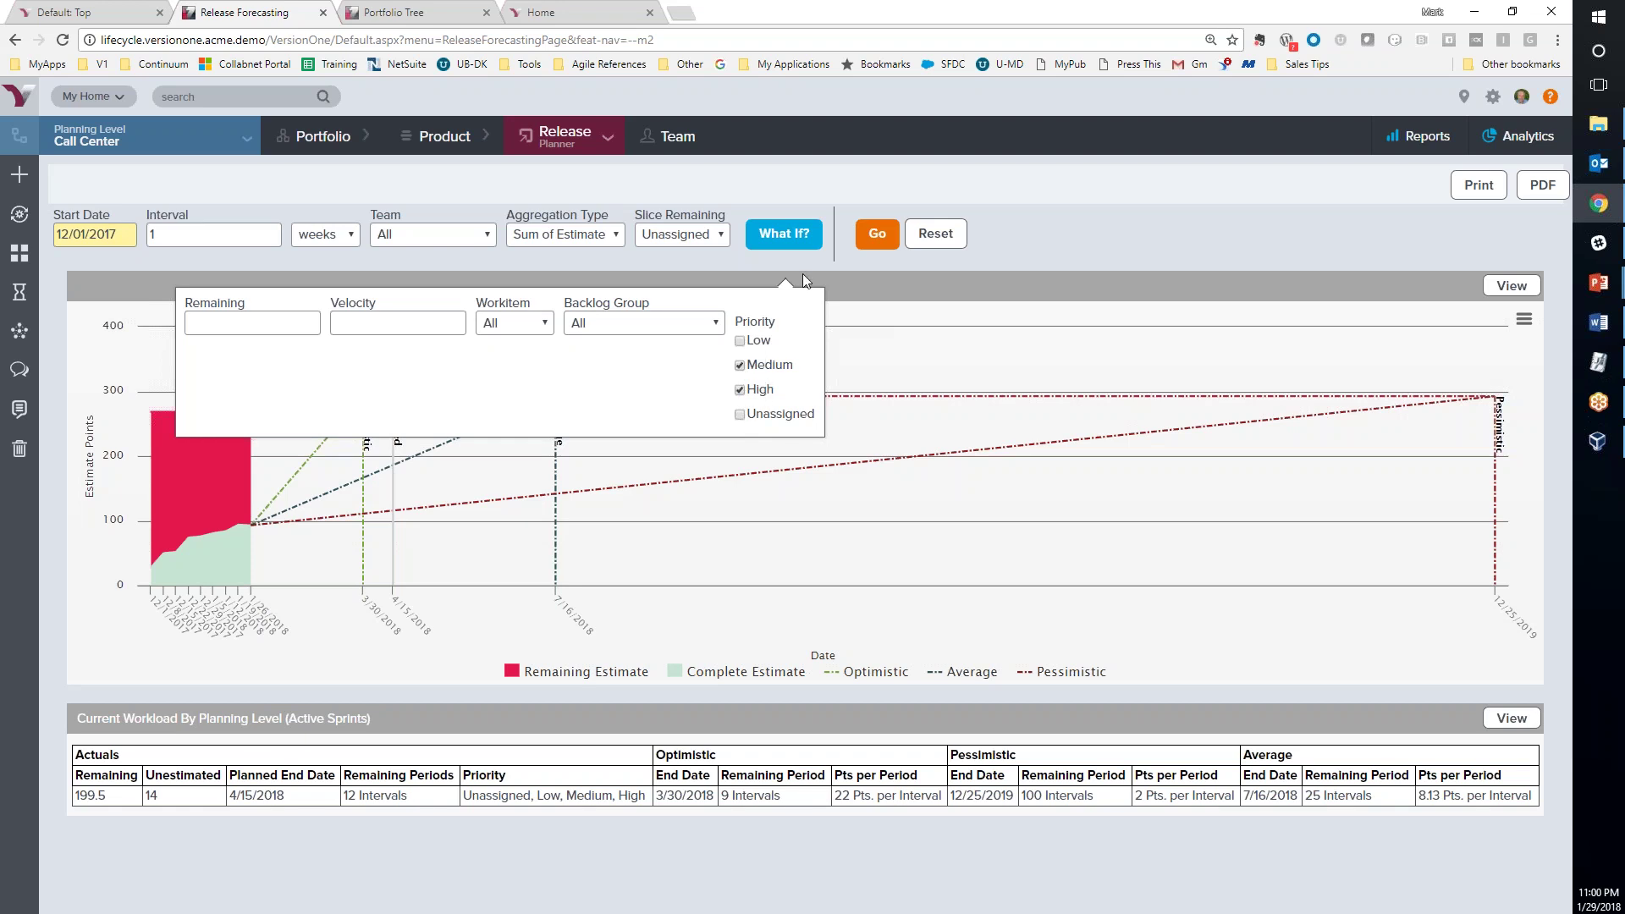
{"action": "left_click", "coordinate": [878, 240]}
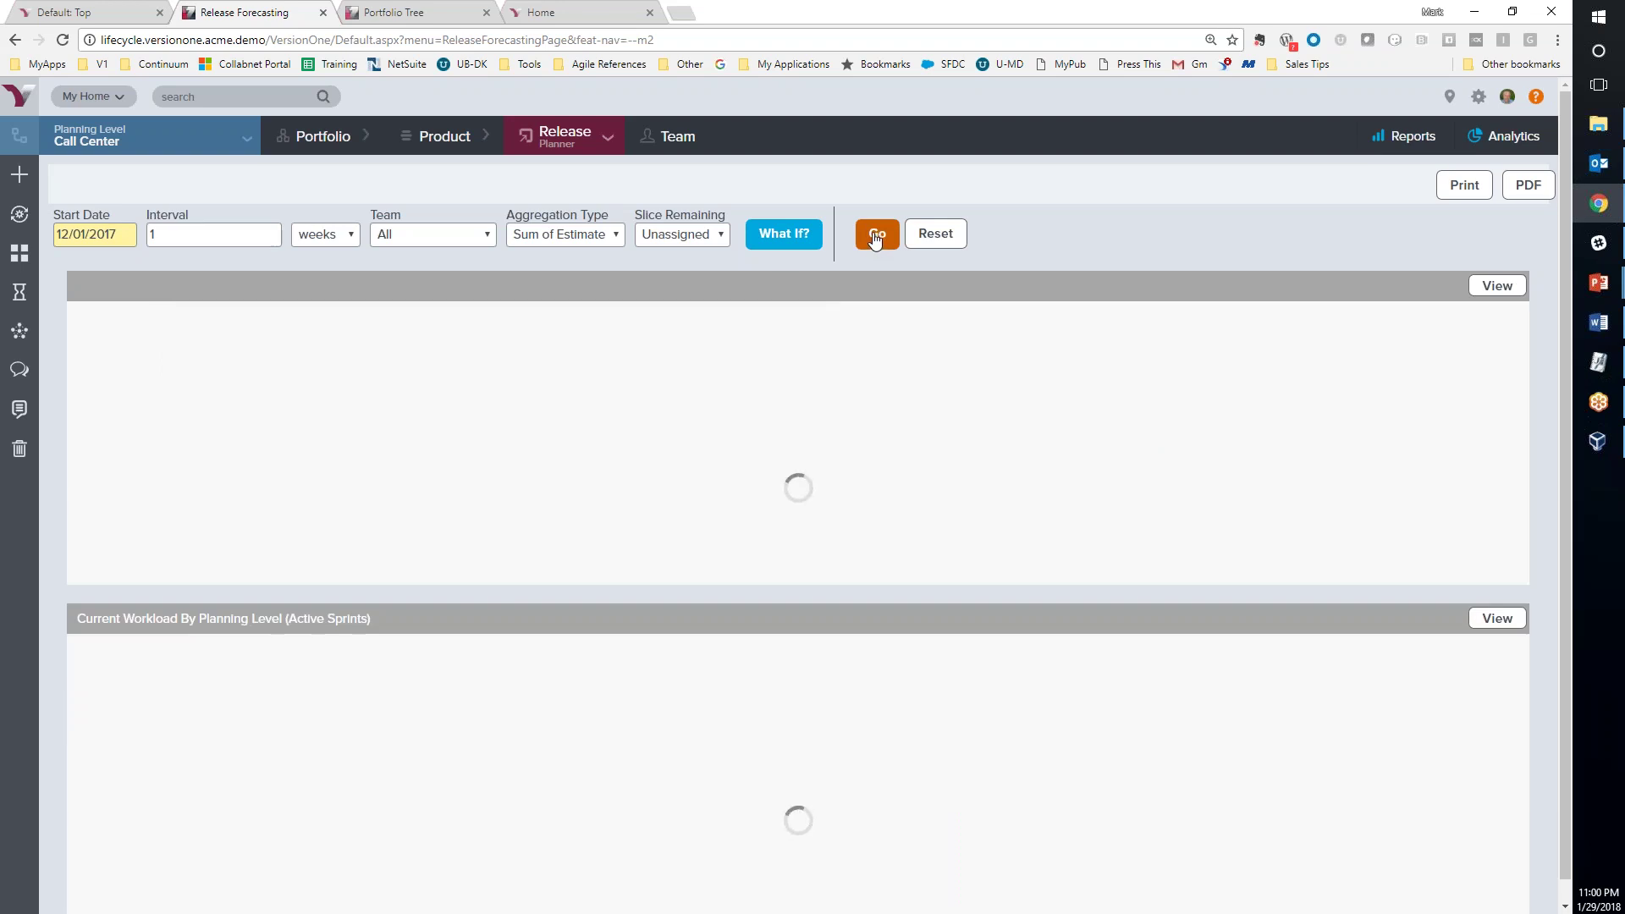
{"action": "mouse_move", "coordinate": [551, 555]}
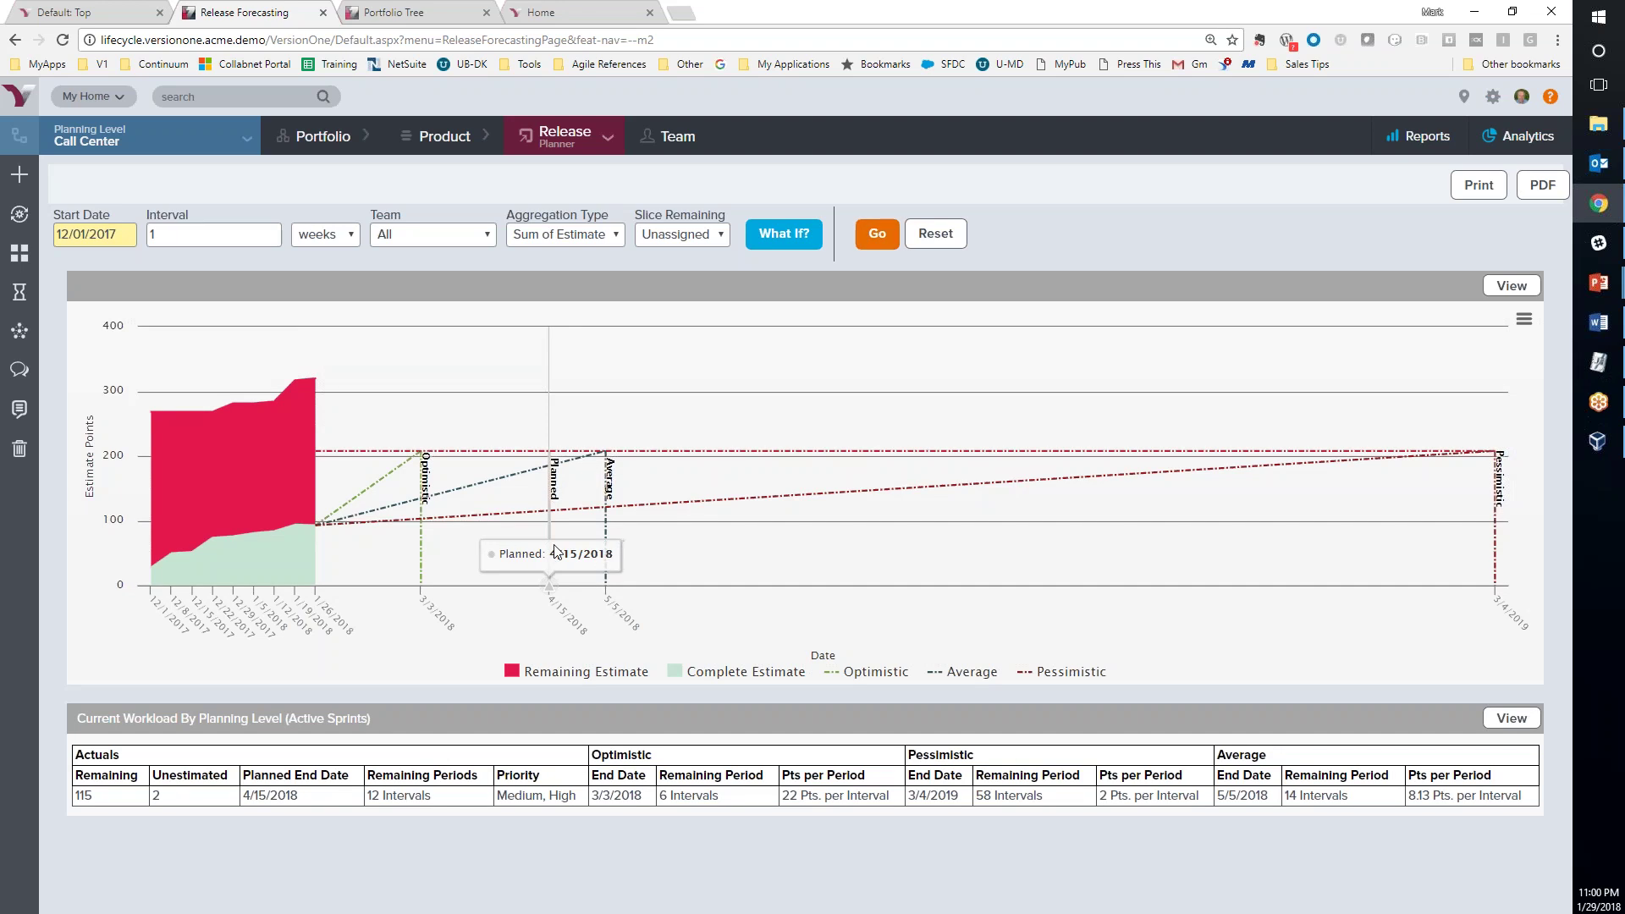
{"action": "mouse_move", "coordinate": [611, 530]}
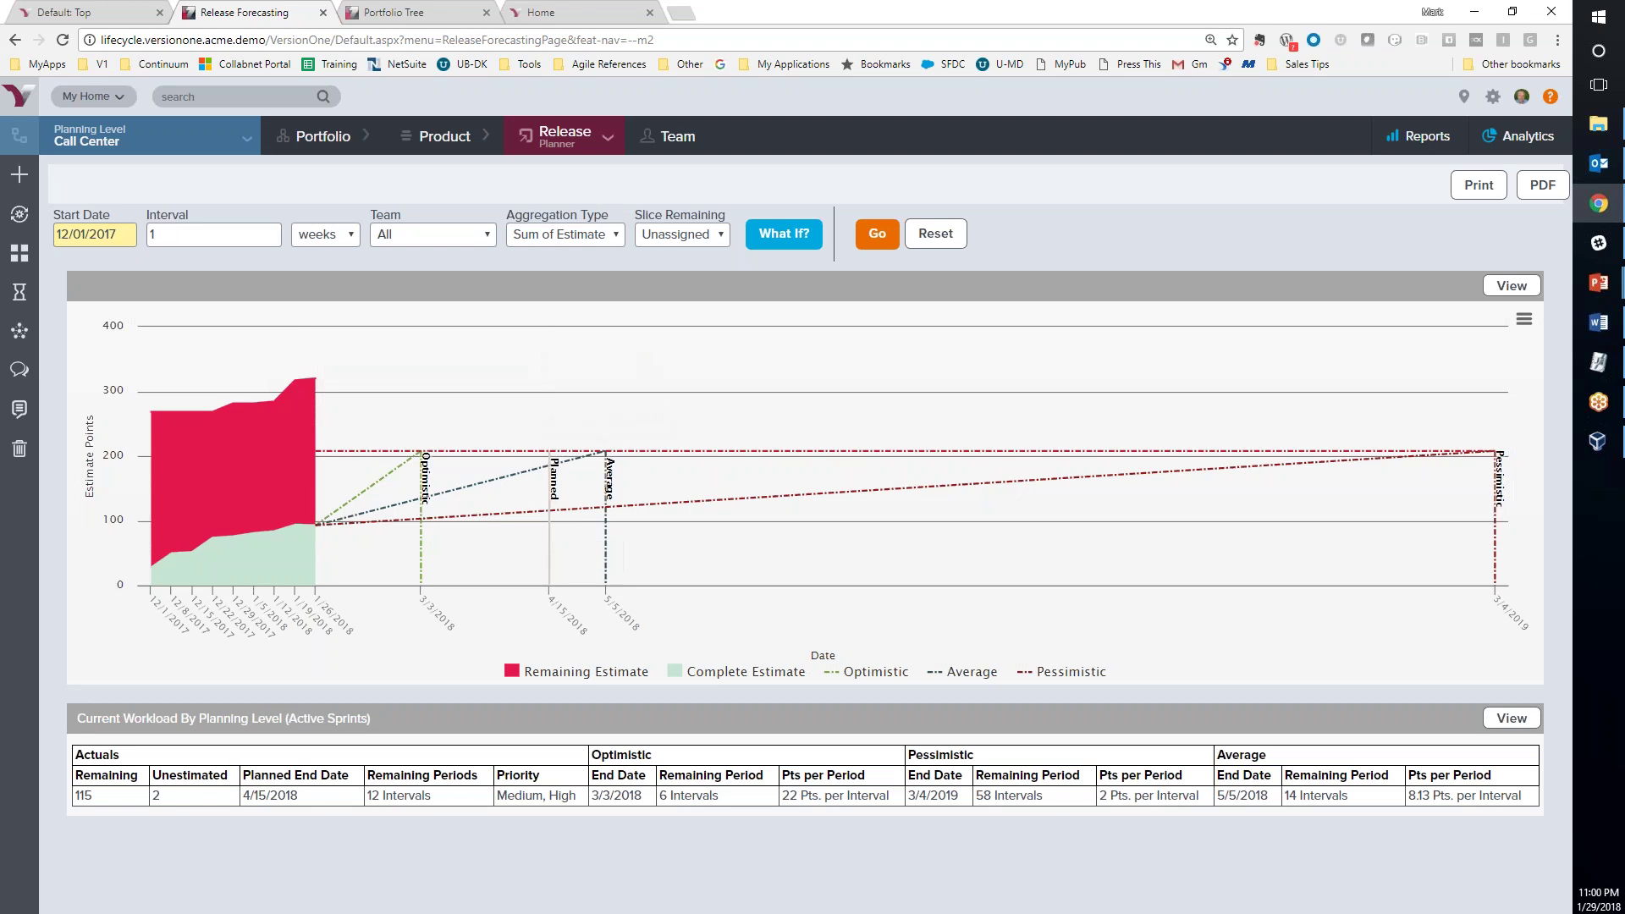
Open the Program Board and examine the Core App Team's feature dependencies across sprints
{"action": "mouse_move", "coordinate": [567, 141]}
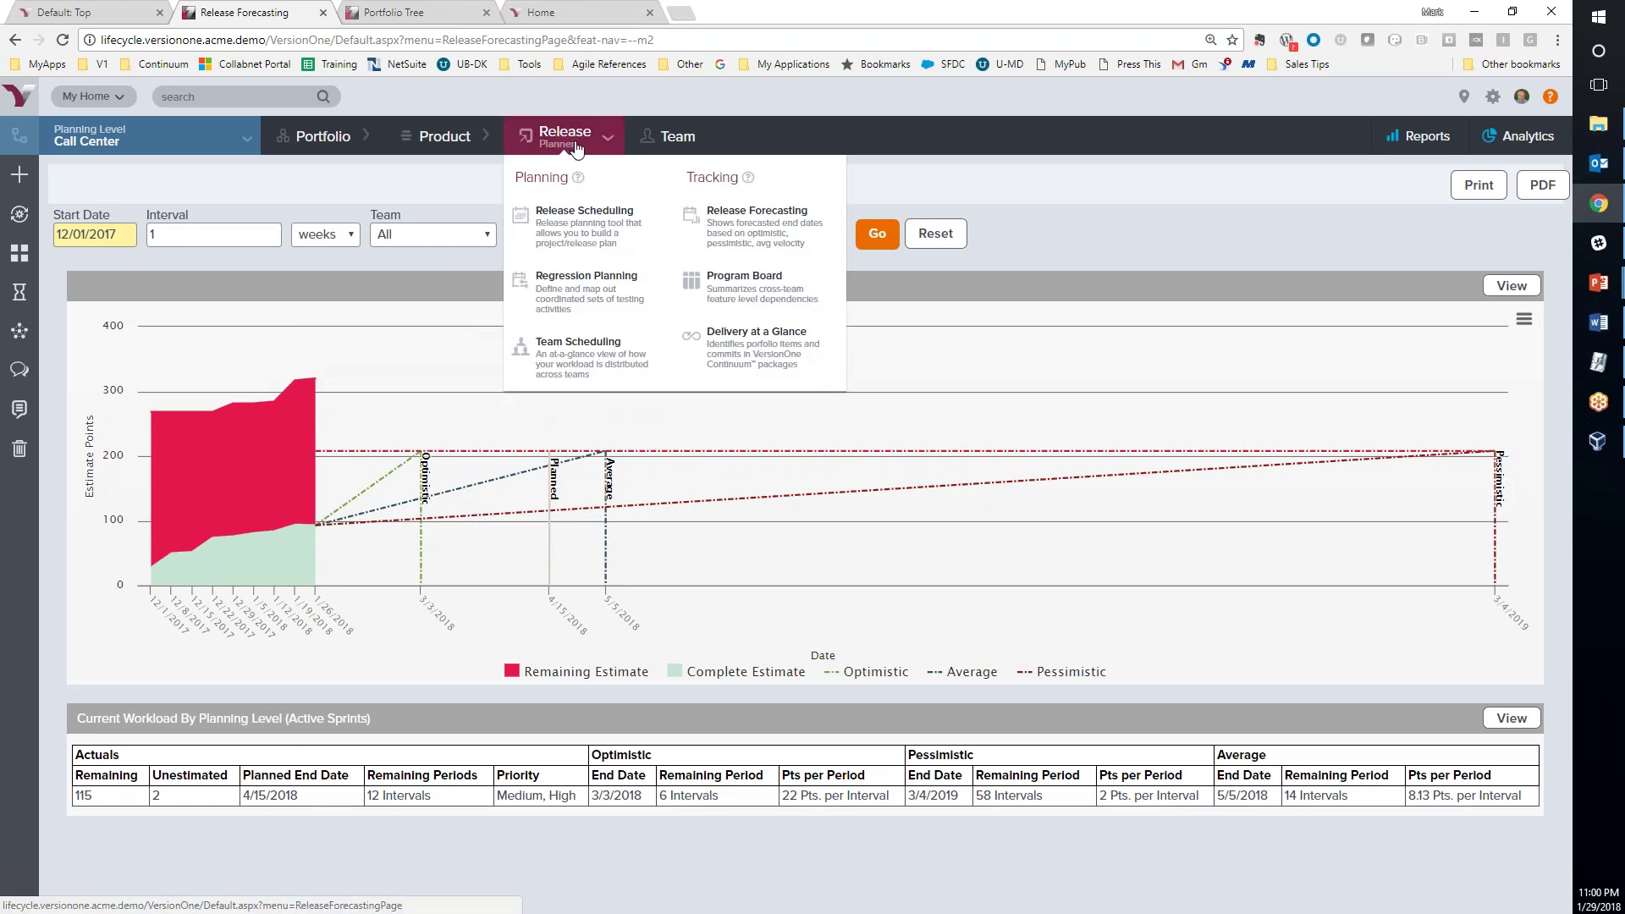
{"action": "left_click", "coordinate": [734, 292]}
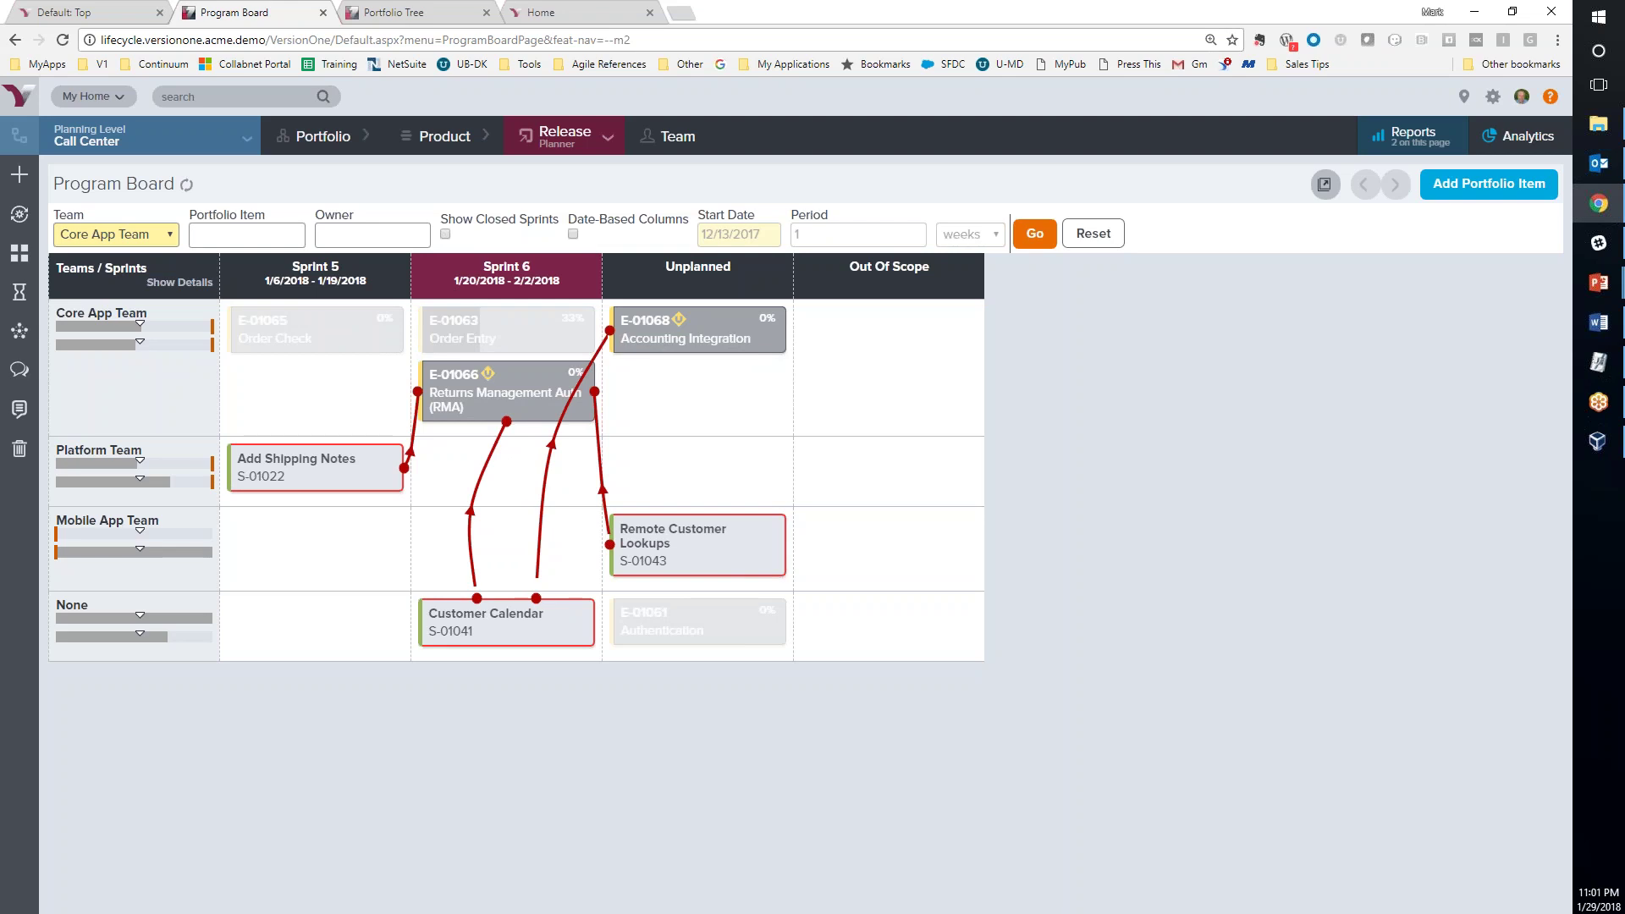
Open Sprint Scheduling and expand Sprint 5 in the Call Center schedule to list its teams
{"action": "mouse_move", "coordinate": [569, 140]}
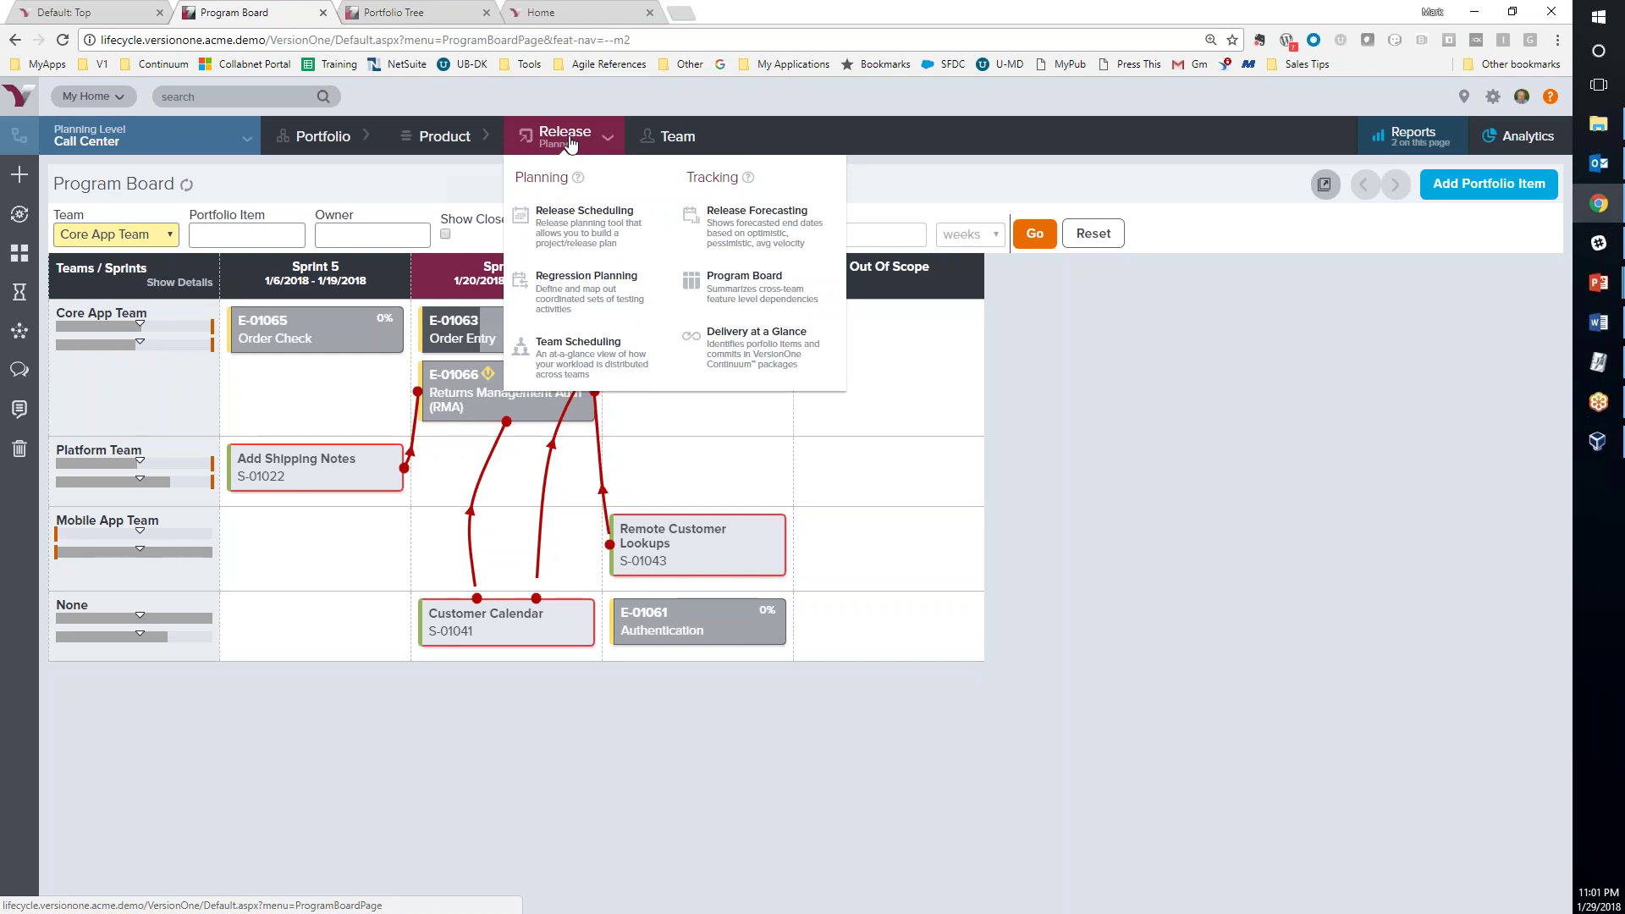
{"action": "mouse_move", "coordinate": [694, 140]}
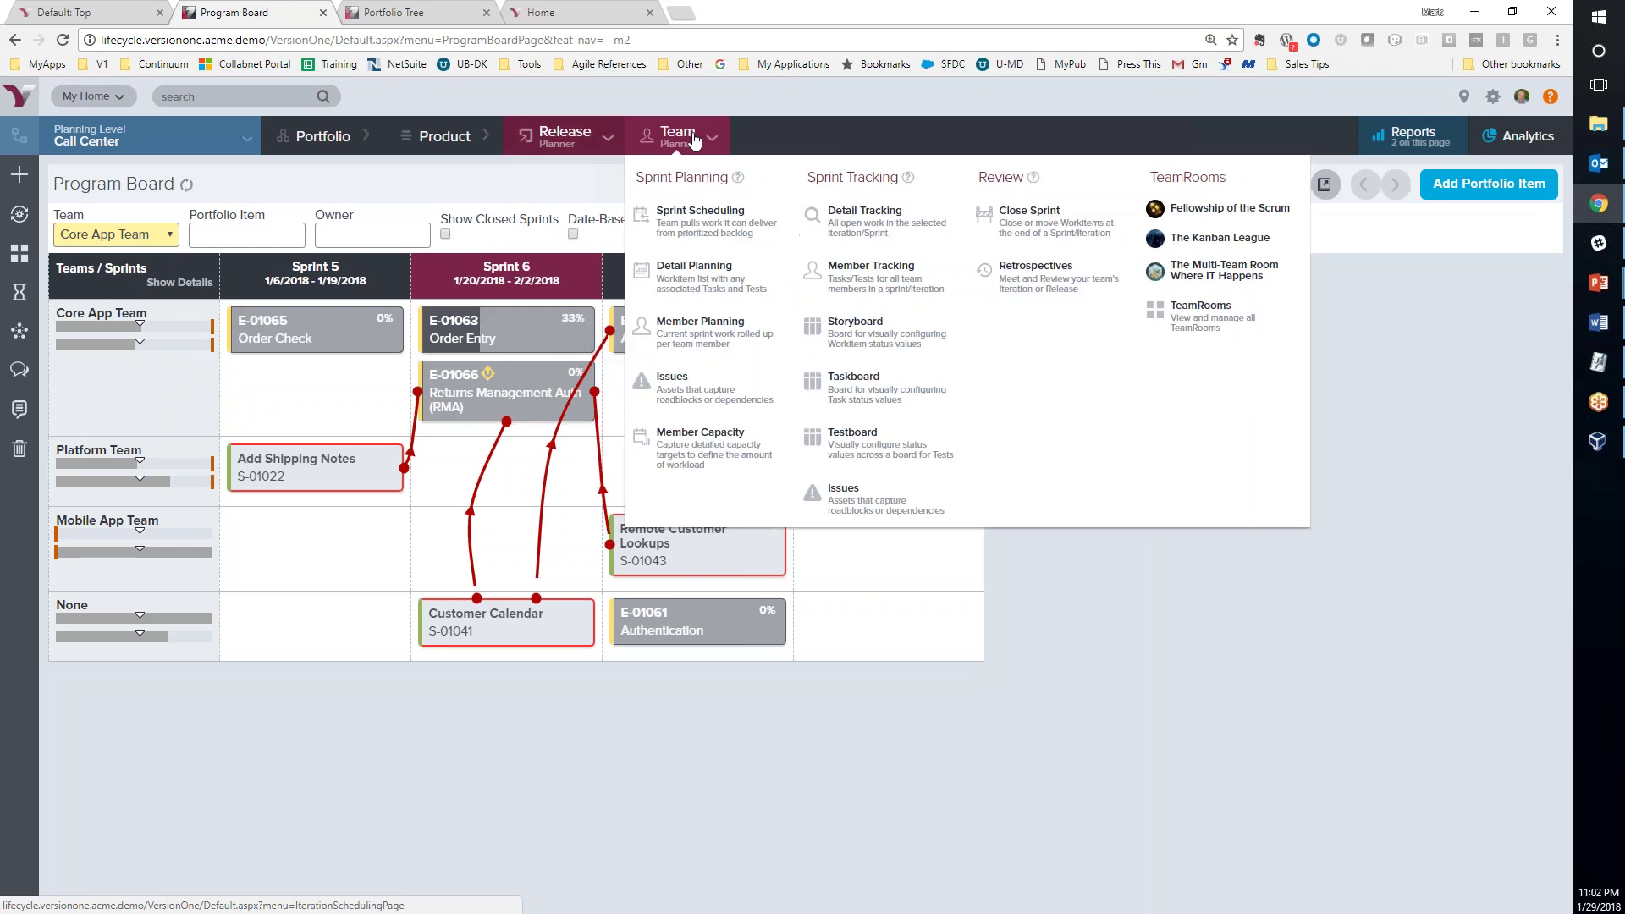
{"action": "left_click", "coordinate": [720, 230]}
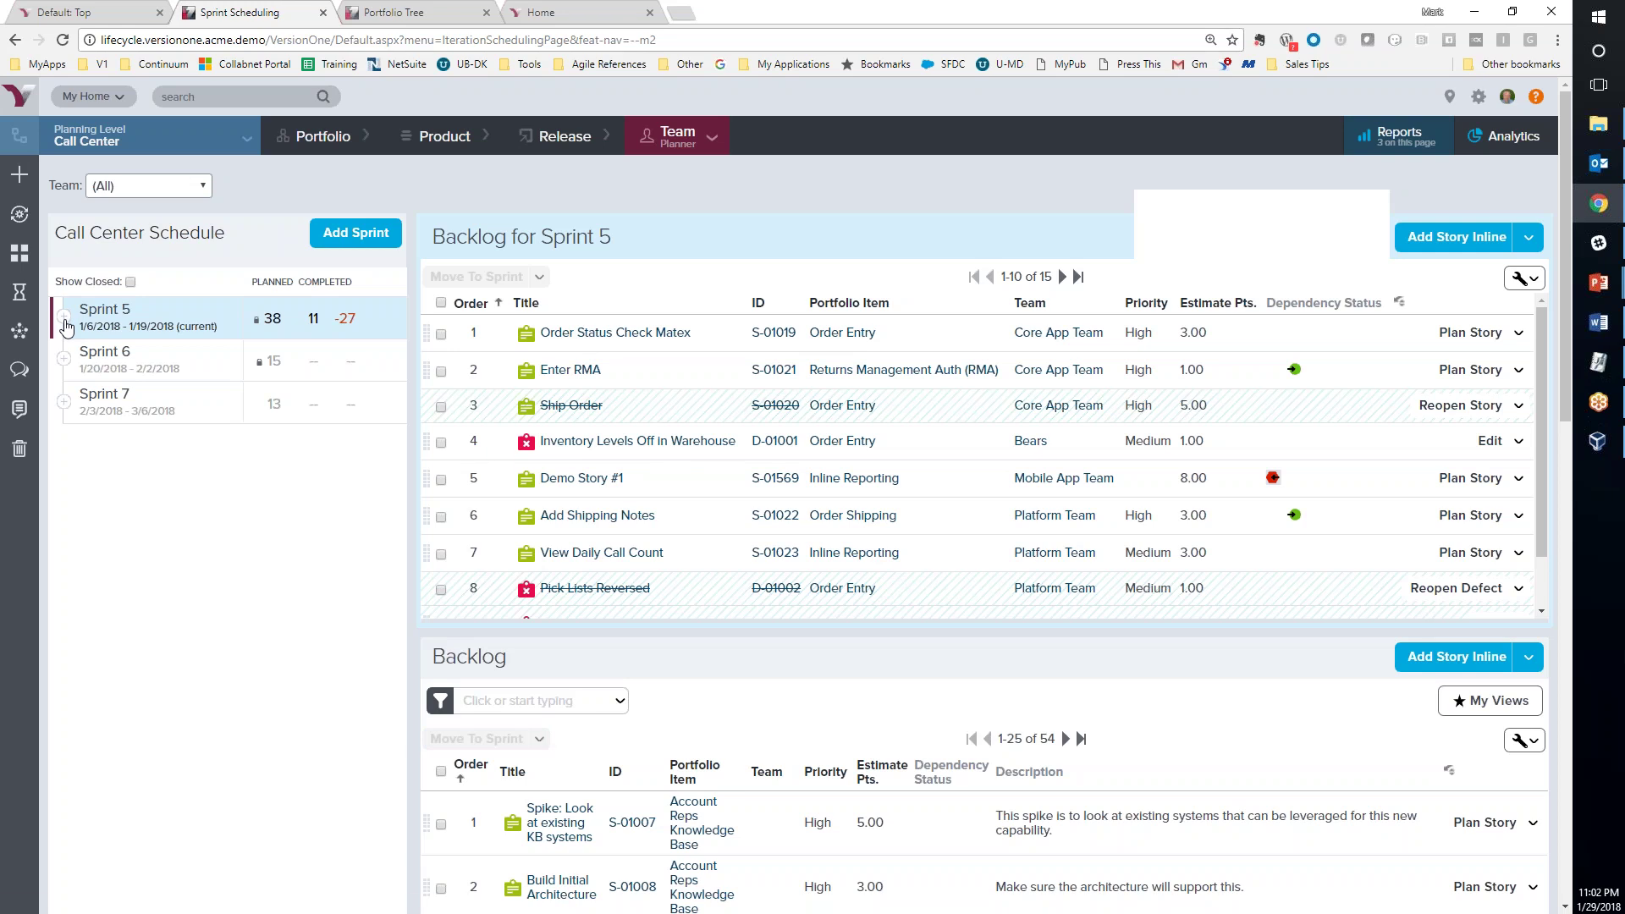
{"action": "left_click", "coordinate": [66, 320]}
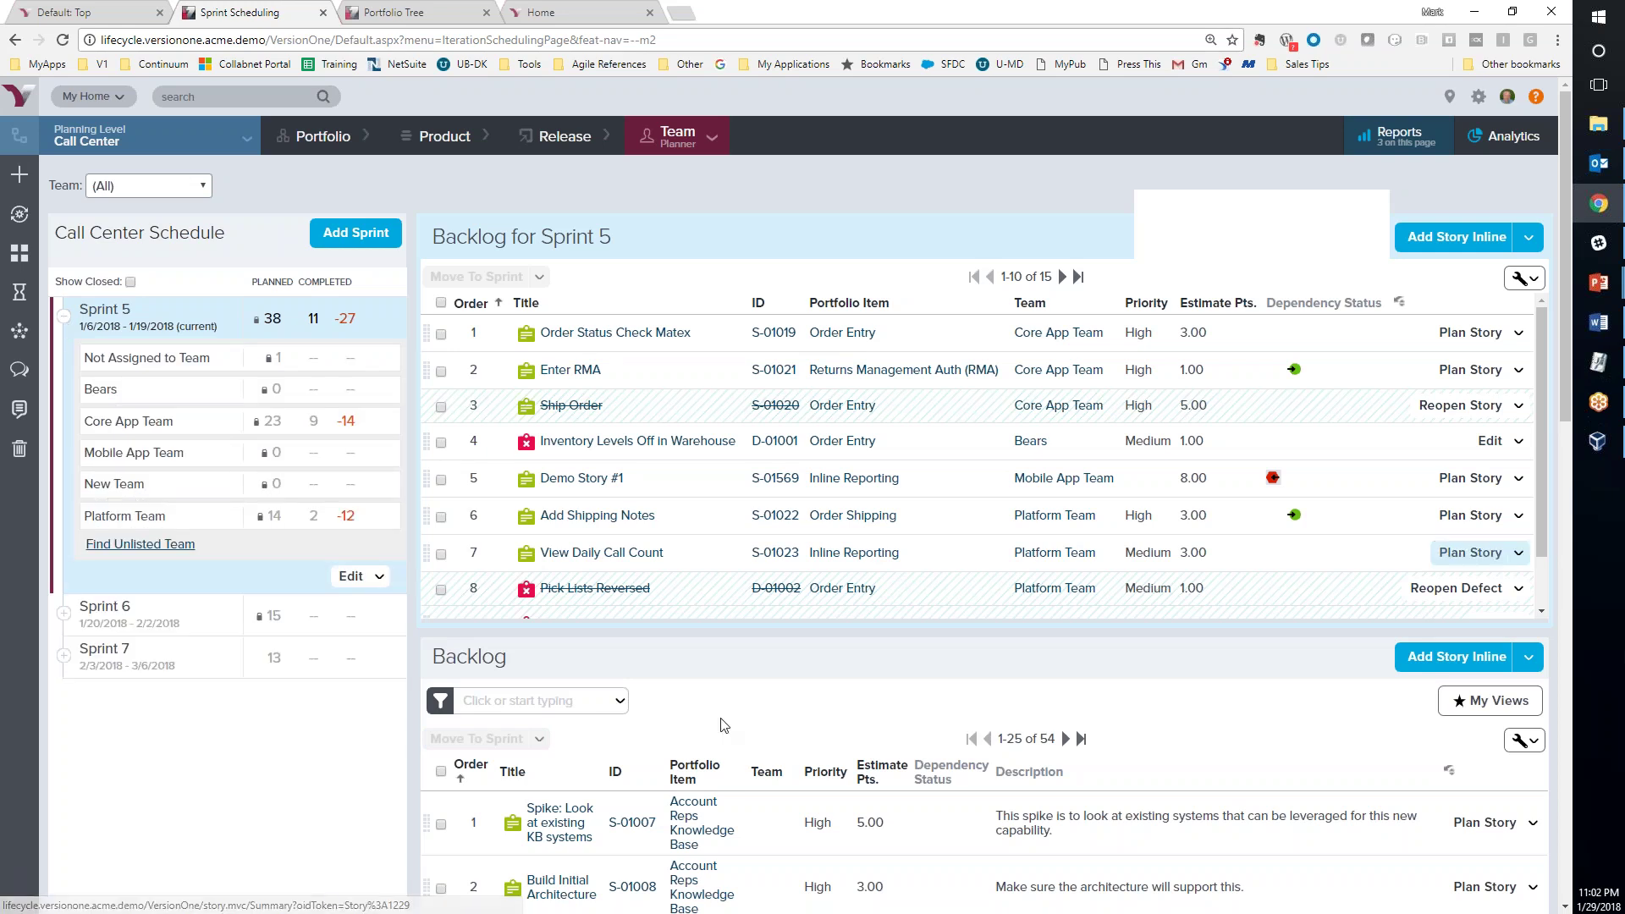
Try assigning the Build Initial Architecture story from the backlog to the Bears team in Sprint 5
{"action": "scroll", "coordinate": [733, 718], "scroll_direction": "down", "scroll_amount": 3}
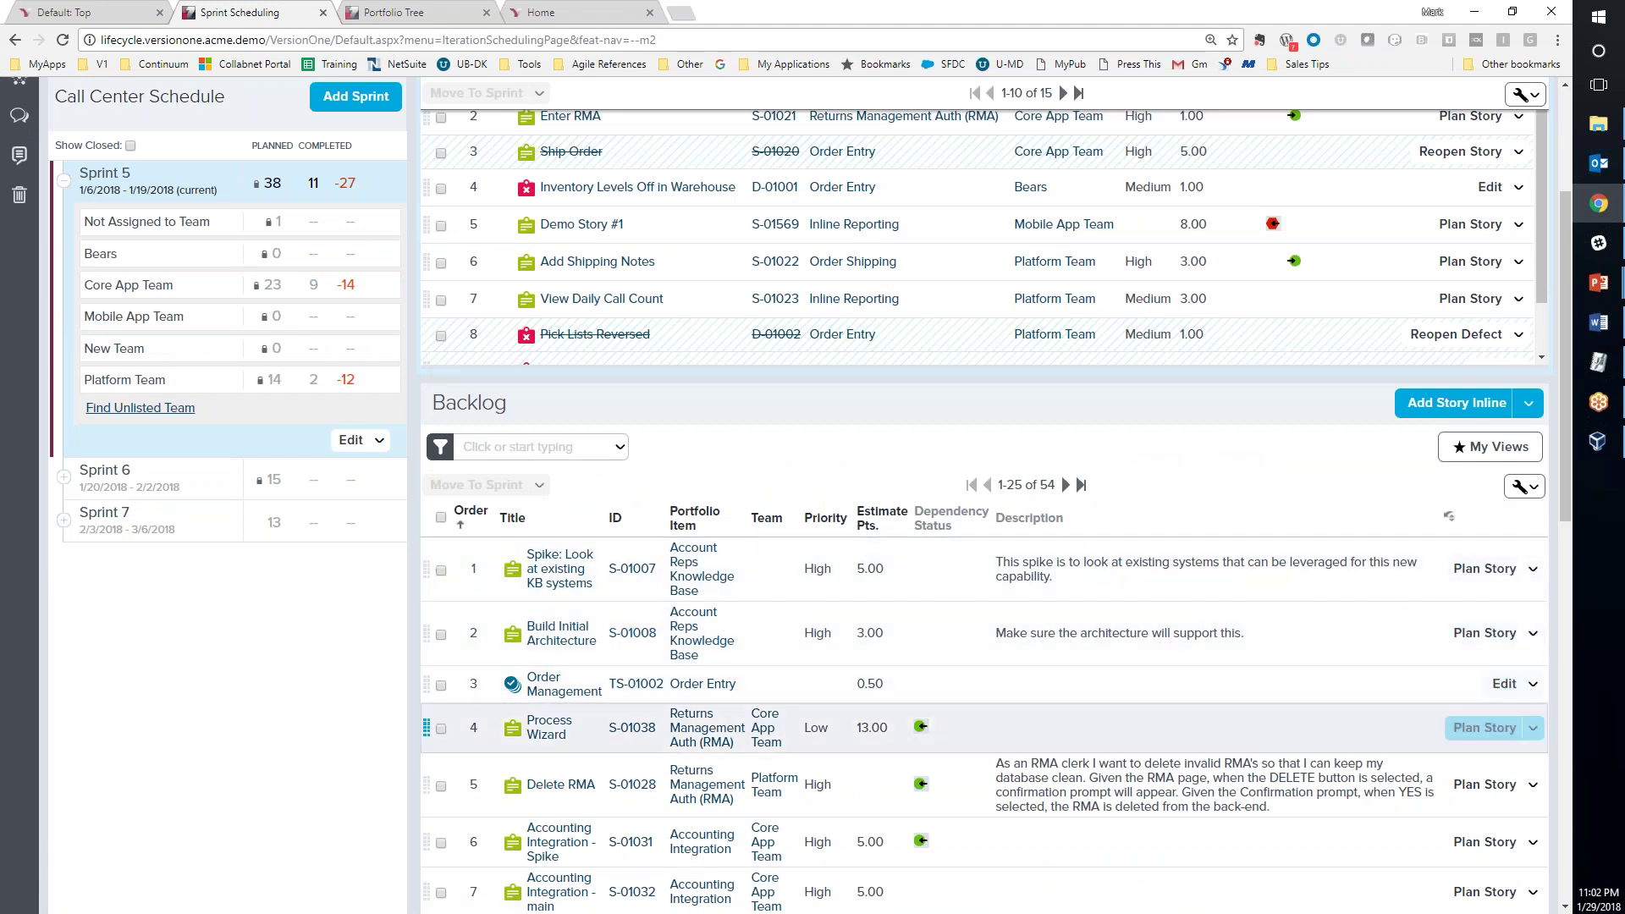
{"action": "left_click_drag", "start_coordinate": [512, 635], "coordinate": [163, 269]}
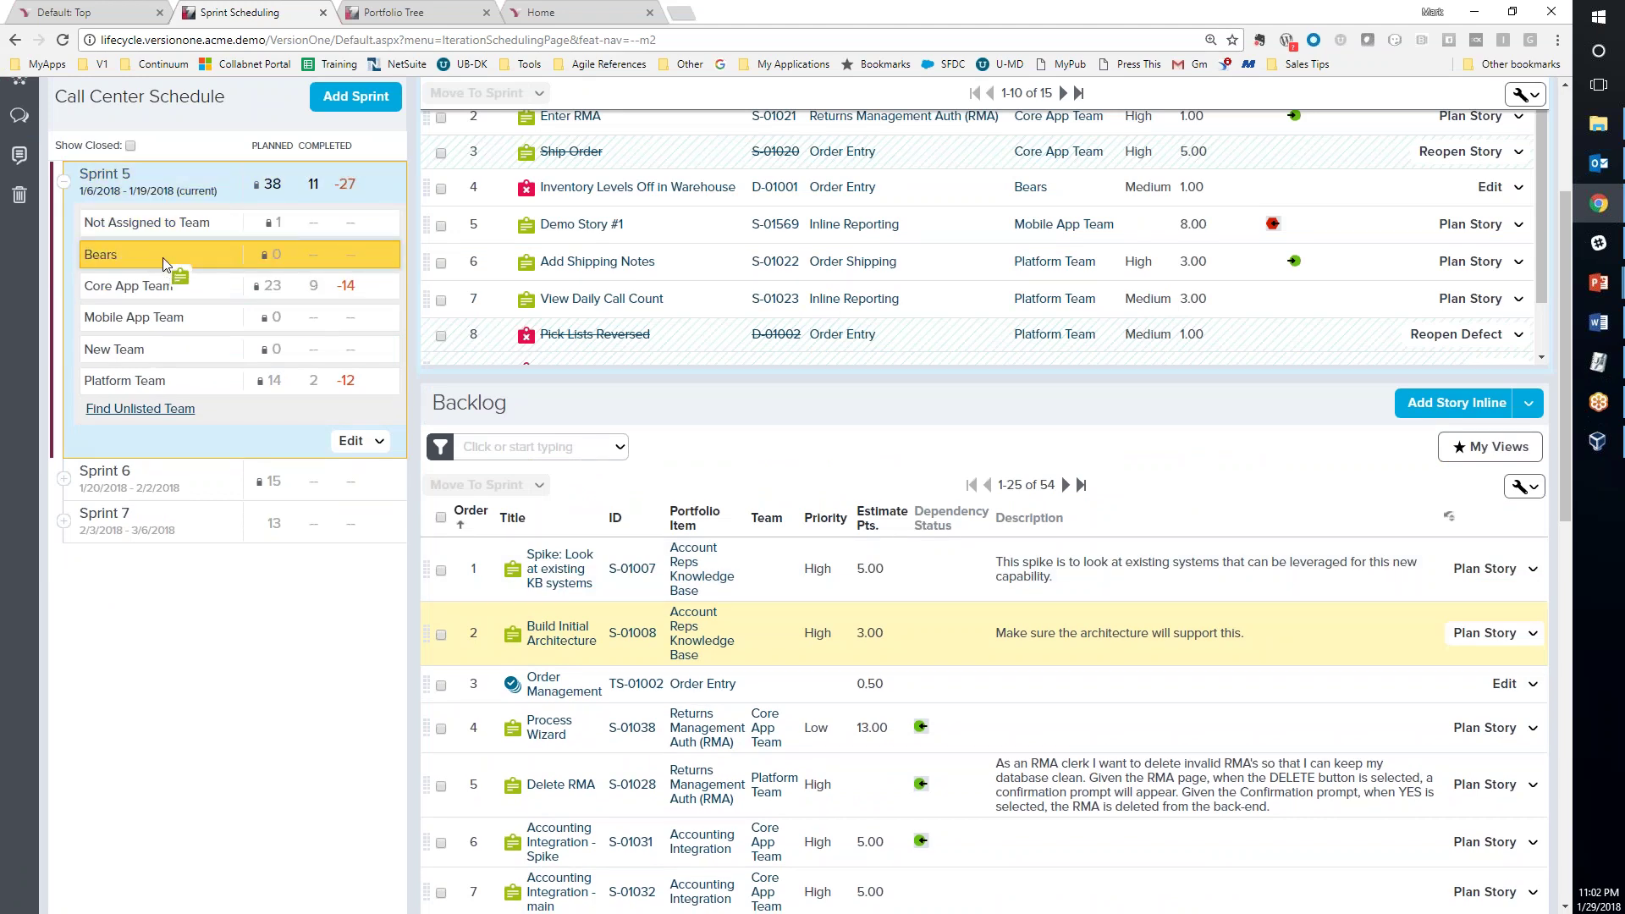
{"action": "left_click_drag", "start_coordinate": [162, 257], "coordinate": [163, 257]}
{"action": "left_click_drag", "start_coordinate": [747, 626], "coordinate": [747, 626]}
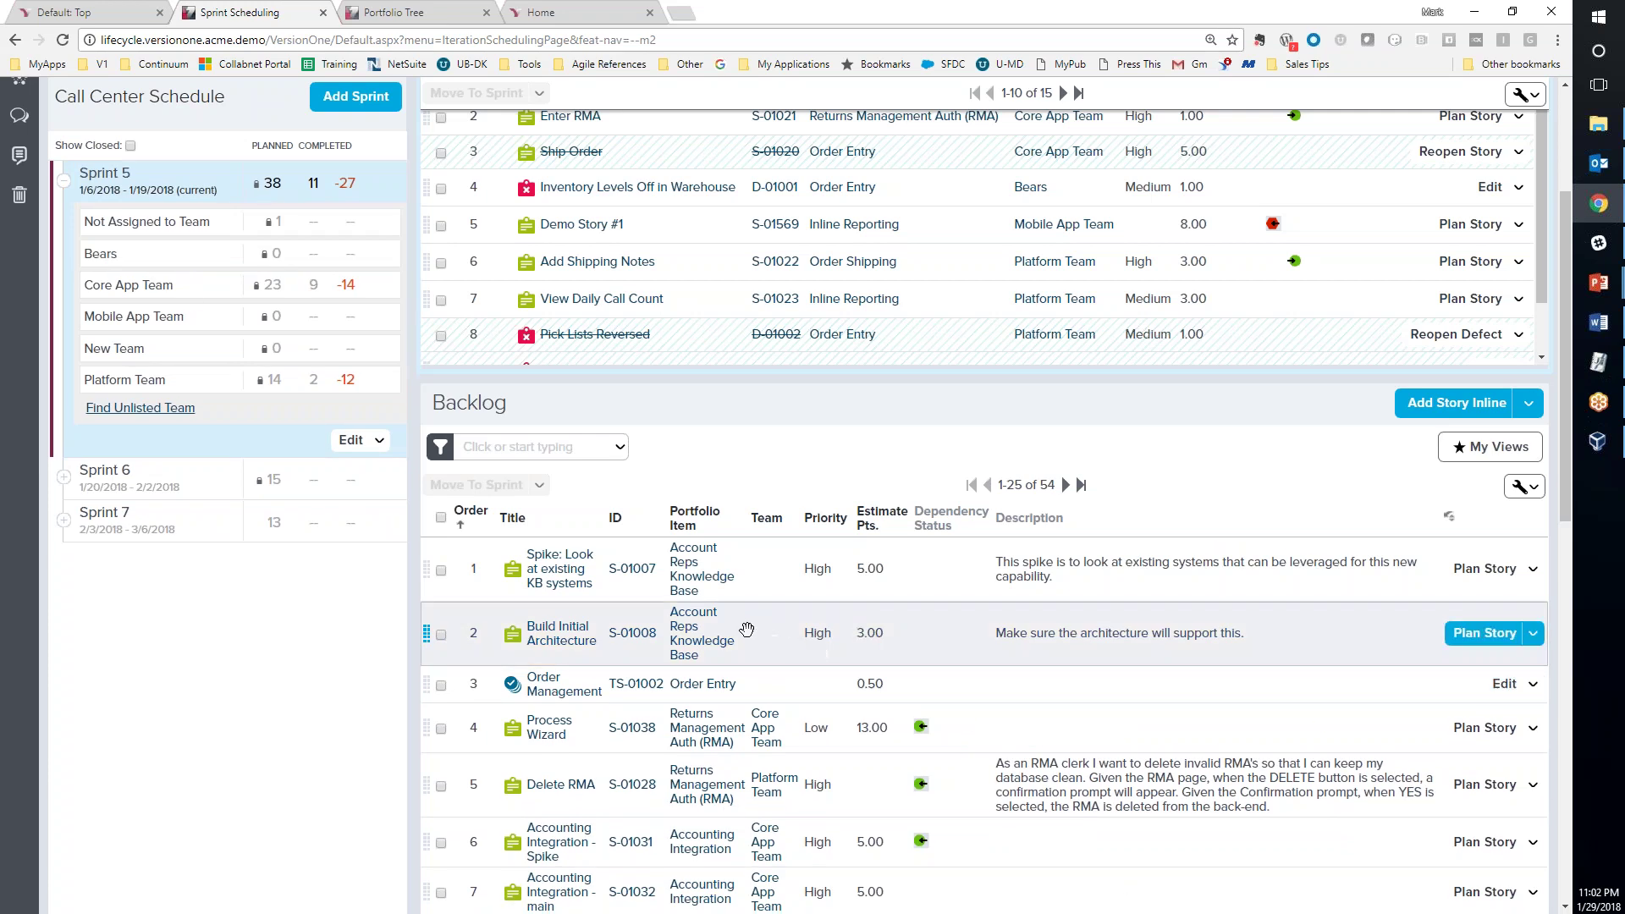
Select all the work items listed in the Backlog grid on the Call Center Sprint Scheduling page
{"action": "left_click", "coordinate": [441, 517]}
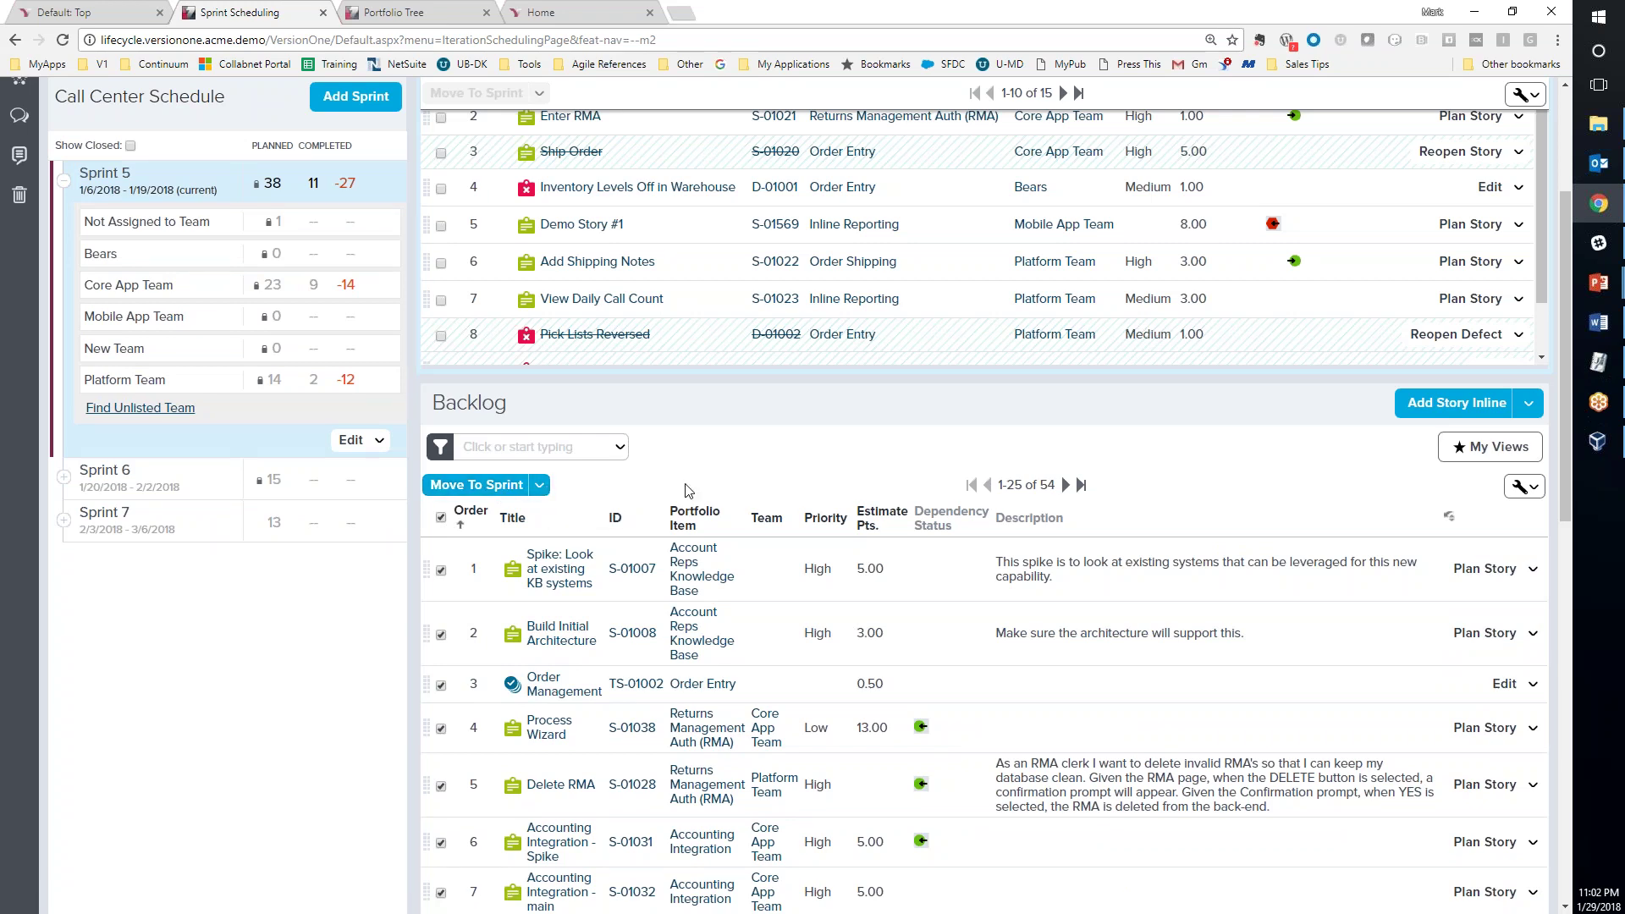
{"action": "scroll", "coordinate": [689, 491], "scroll_direction": "up", "scroll_amount": 3}
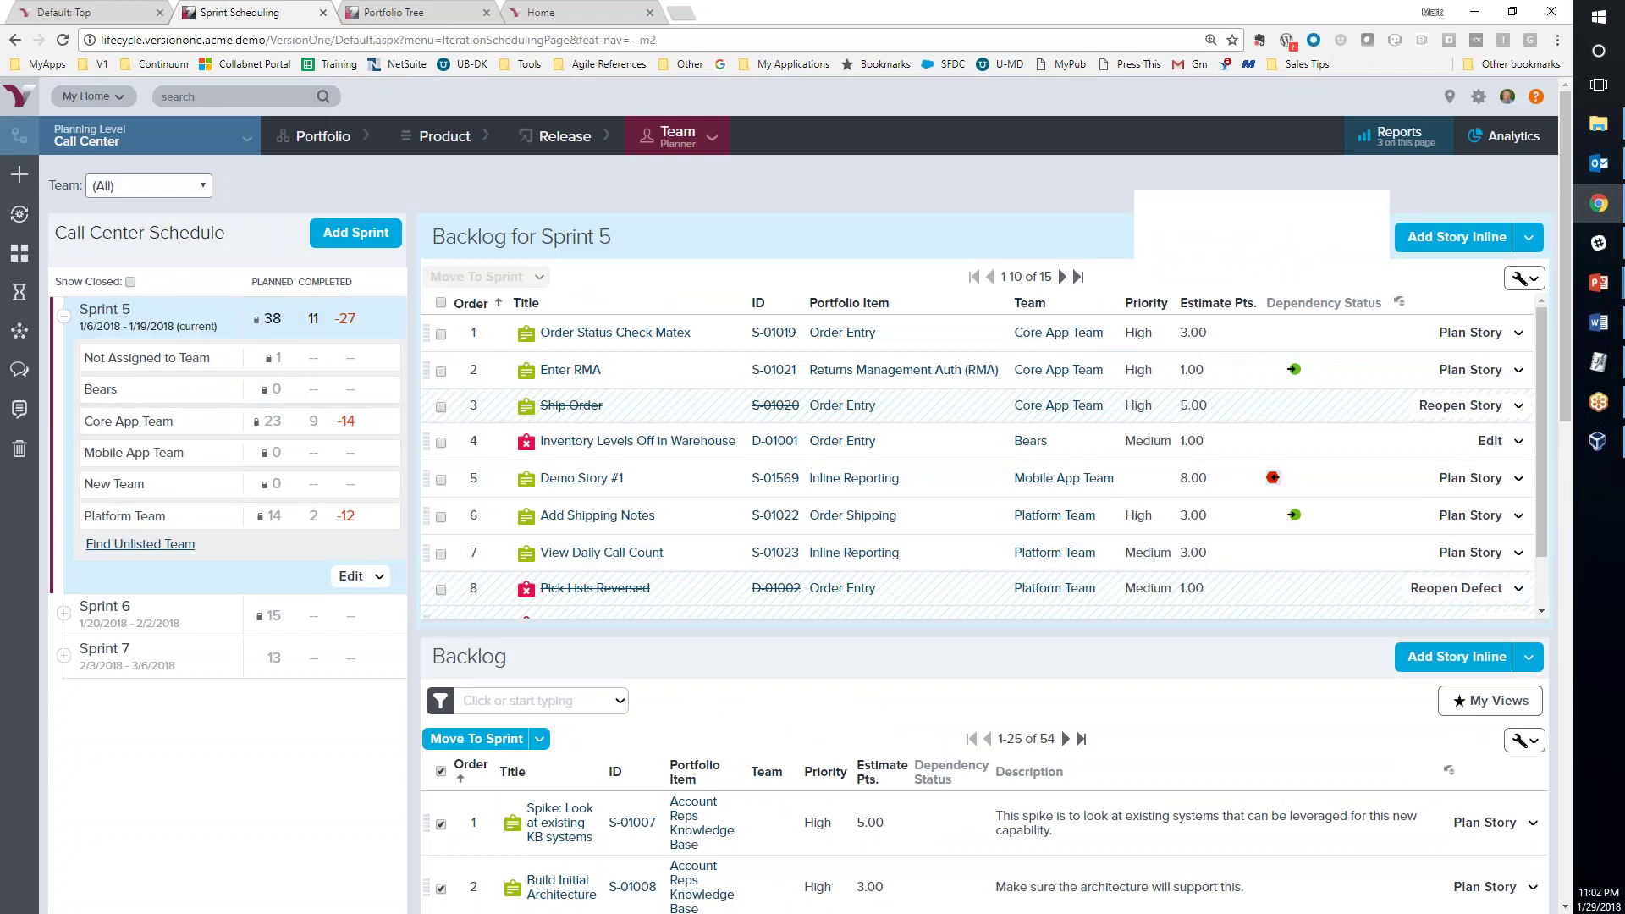
Open the Fellowship of the Scrum TeamRoom and examine its Sprint 5 taskboard and scorecard
{"action": "mouse_move", "coordinate": [677, 135]}
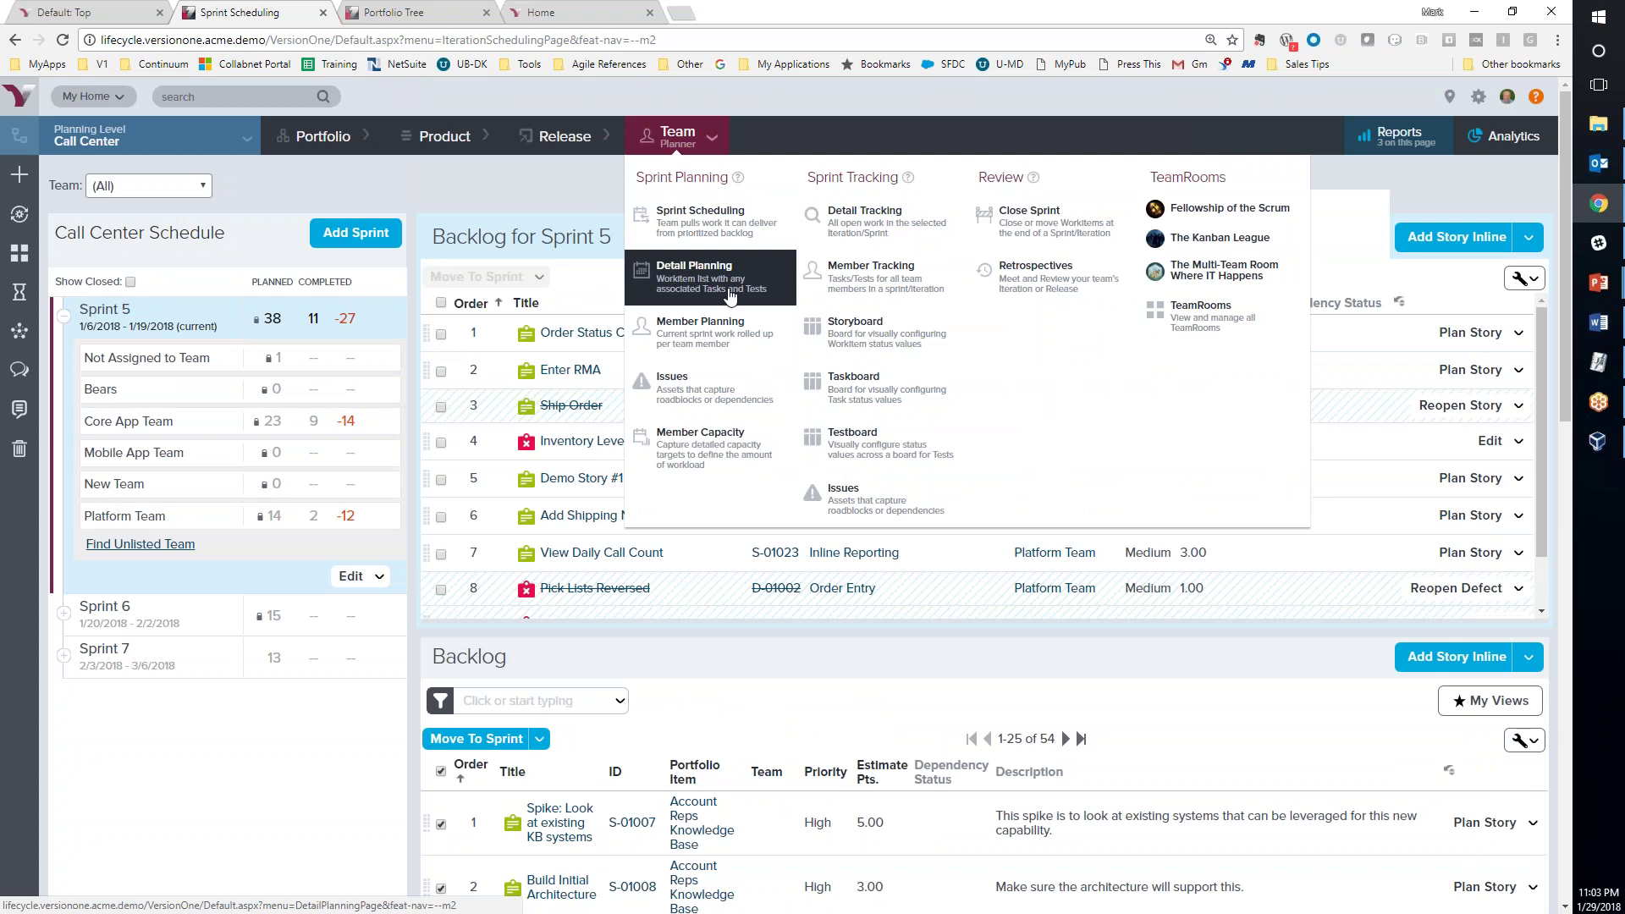
{"action": "left_click", "coordinate": [1206, 218]}
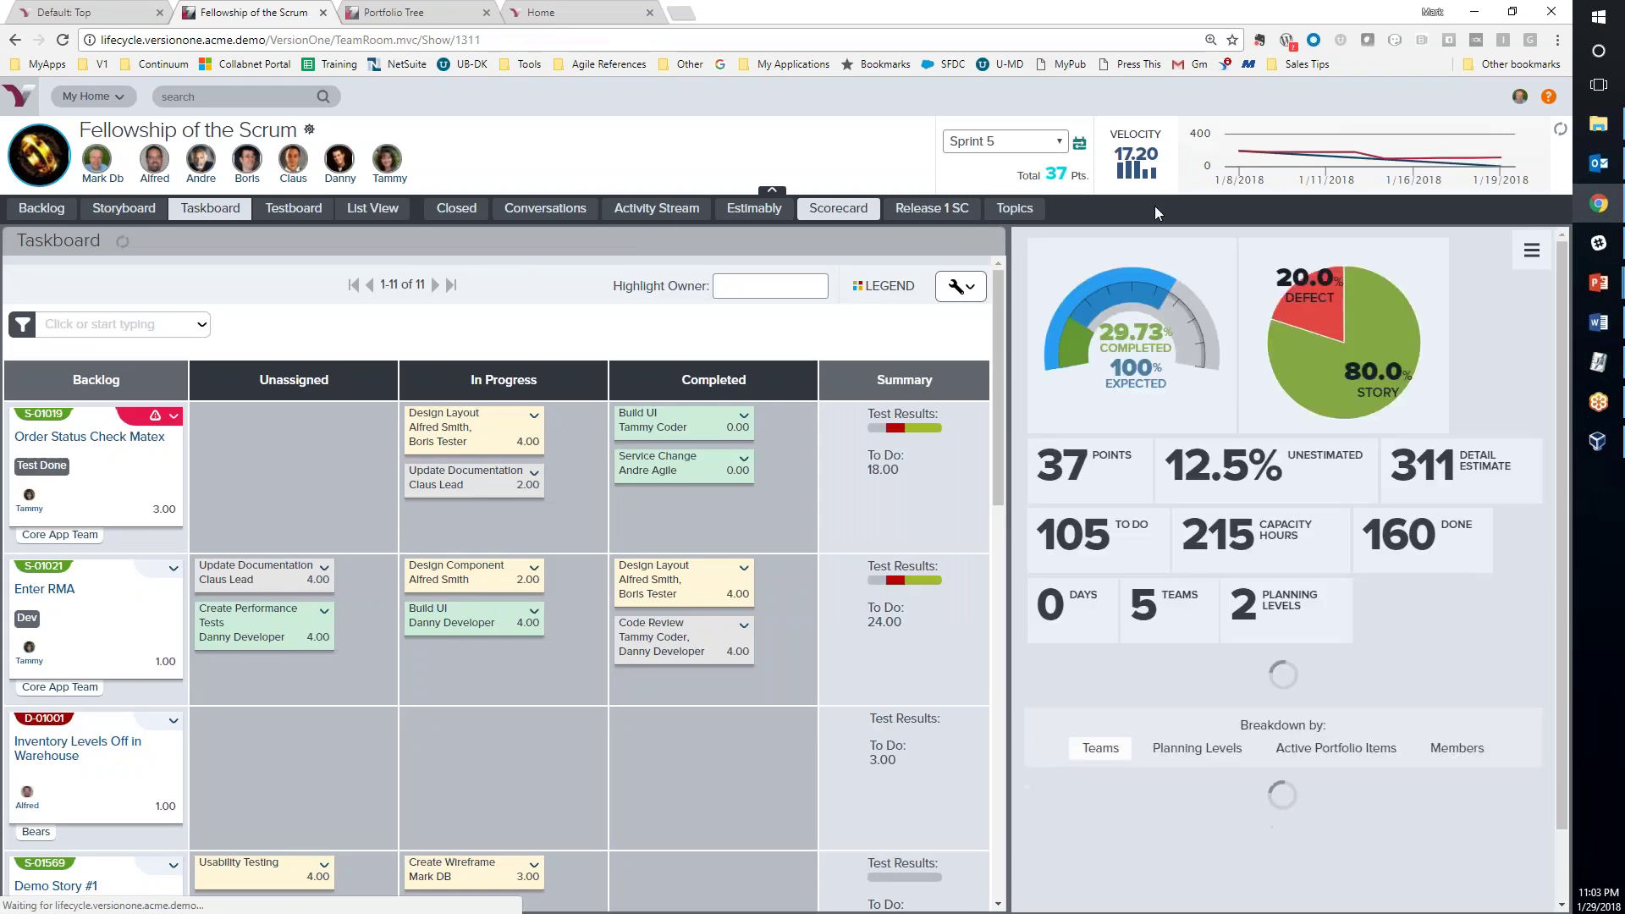
{"action": "mouse_move", "coordinate": [1293, 159]}
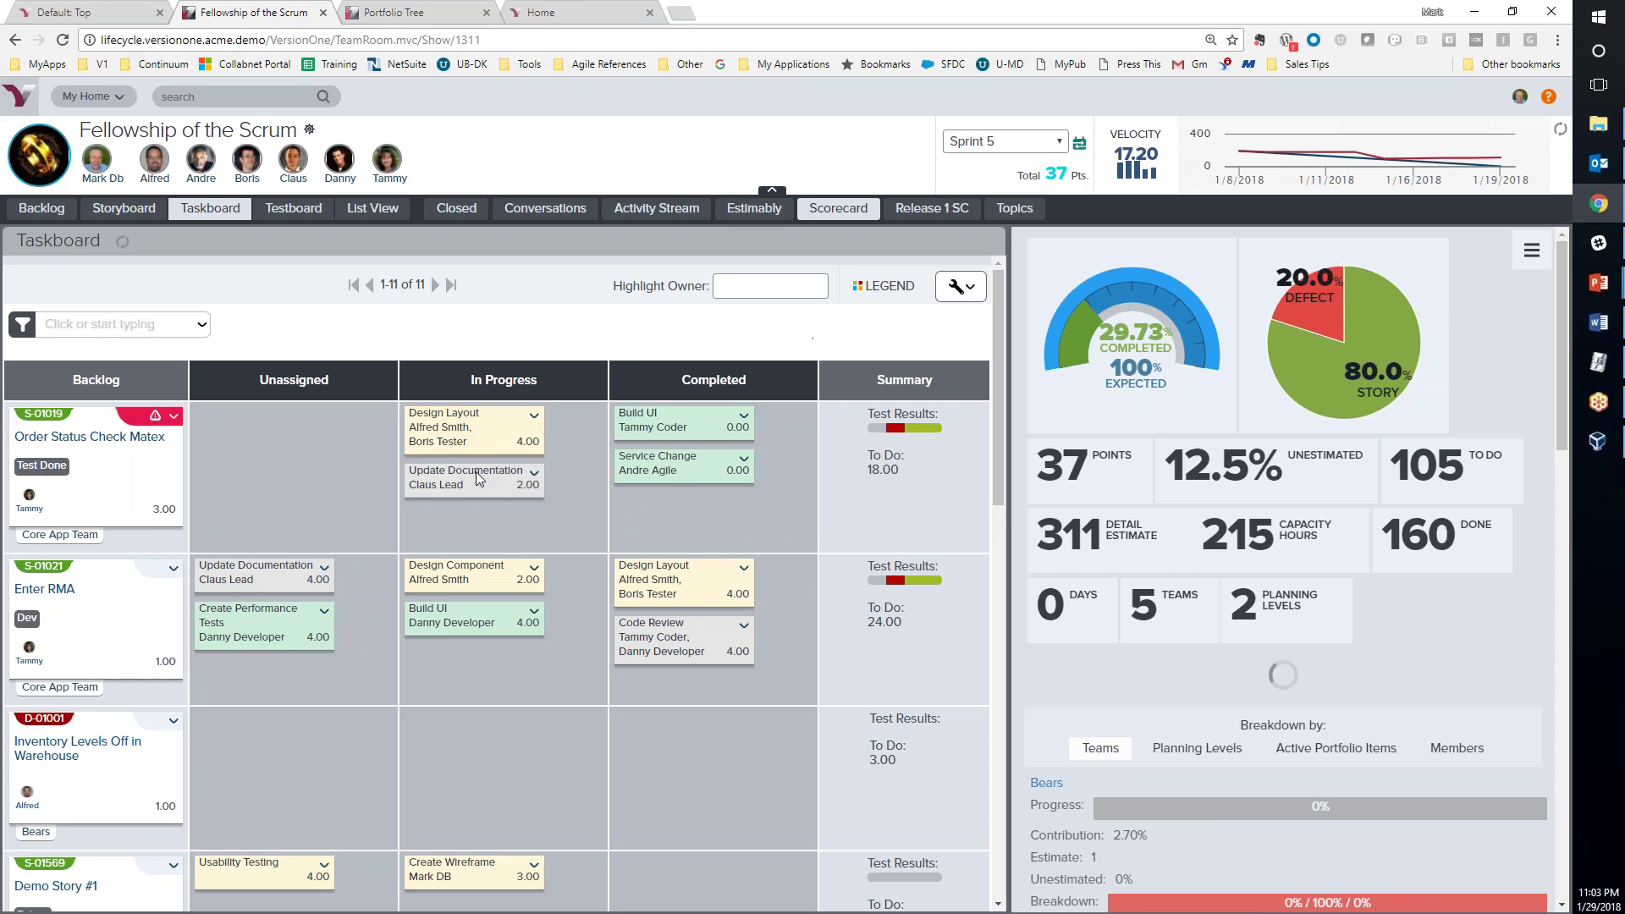
{"action": "scroll", "coordinate": [334, 485], "scroll_direction": "down", "scroll_amount": 2}
{"action": "scroll", "coordinate": [333, 486], "scroll_direction": "up", "scroll_amount": 2}
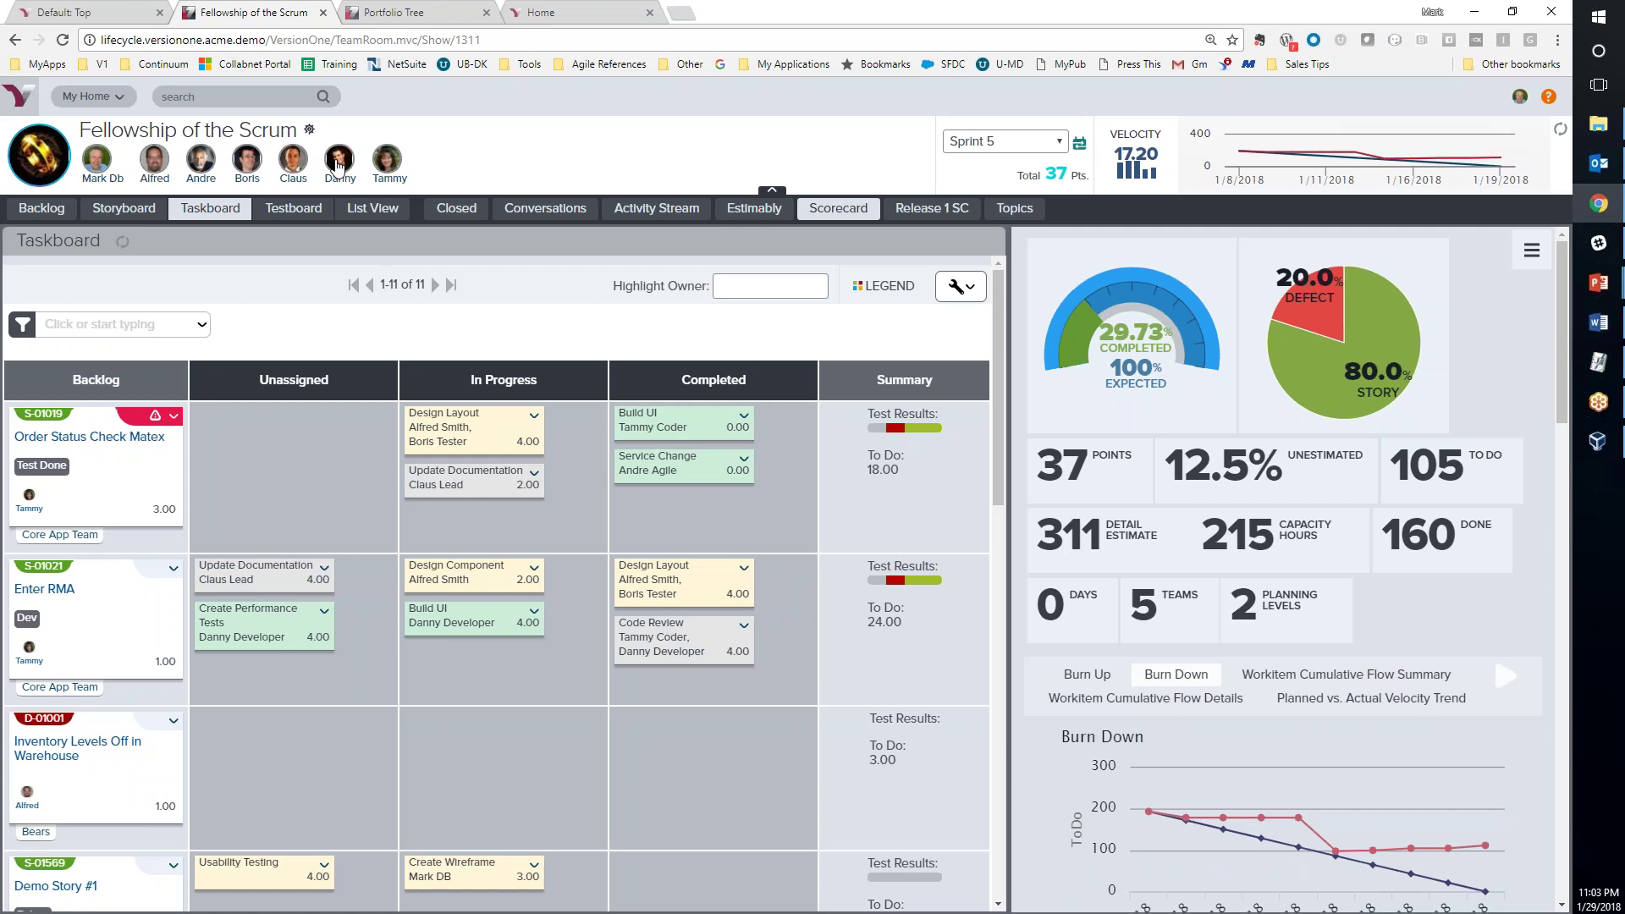
Filter the taskboard by the owner of the Enter RMA story's Build UI task, and view that task's effort tracking form
{"action": "left_click", "coordinate": [338, 161]}
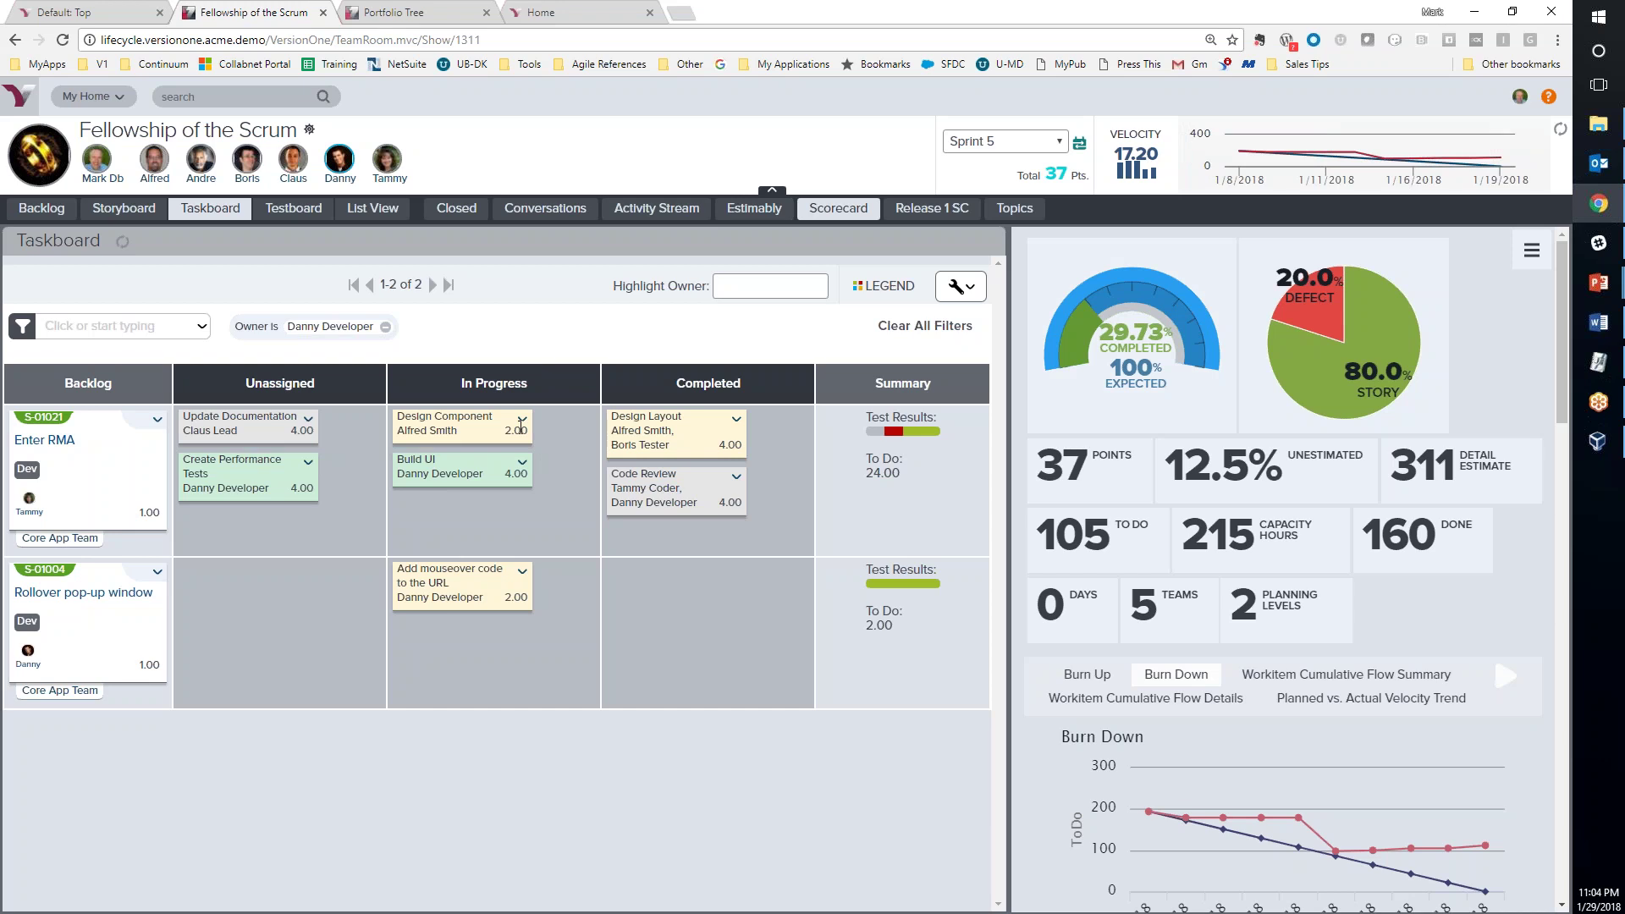
{"action": "left_click", "coordinate": [522, 462]}
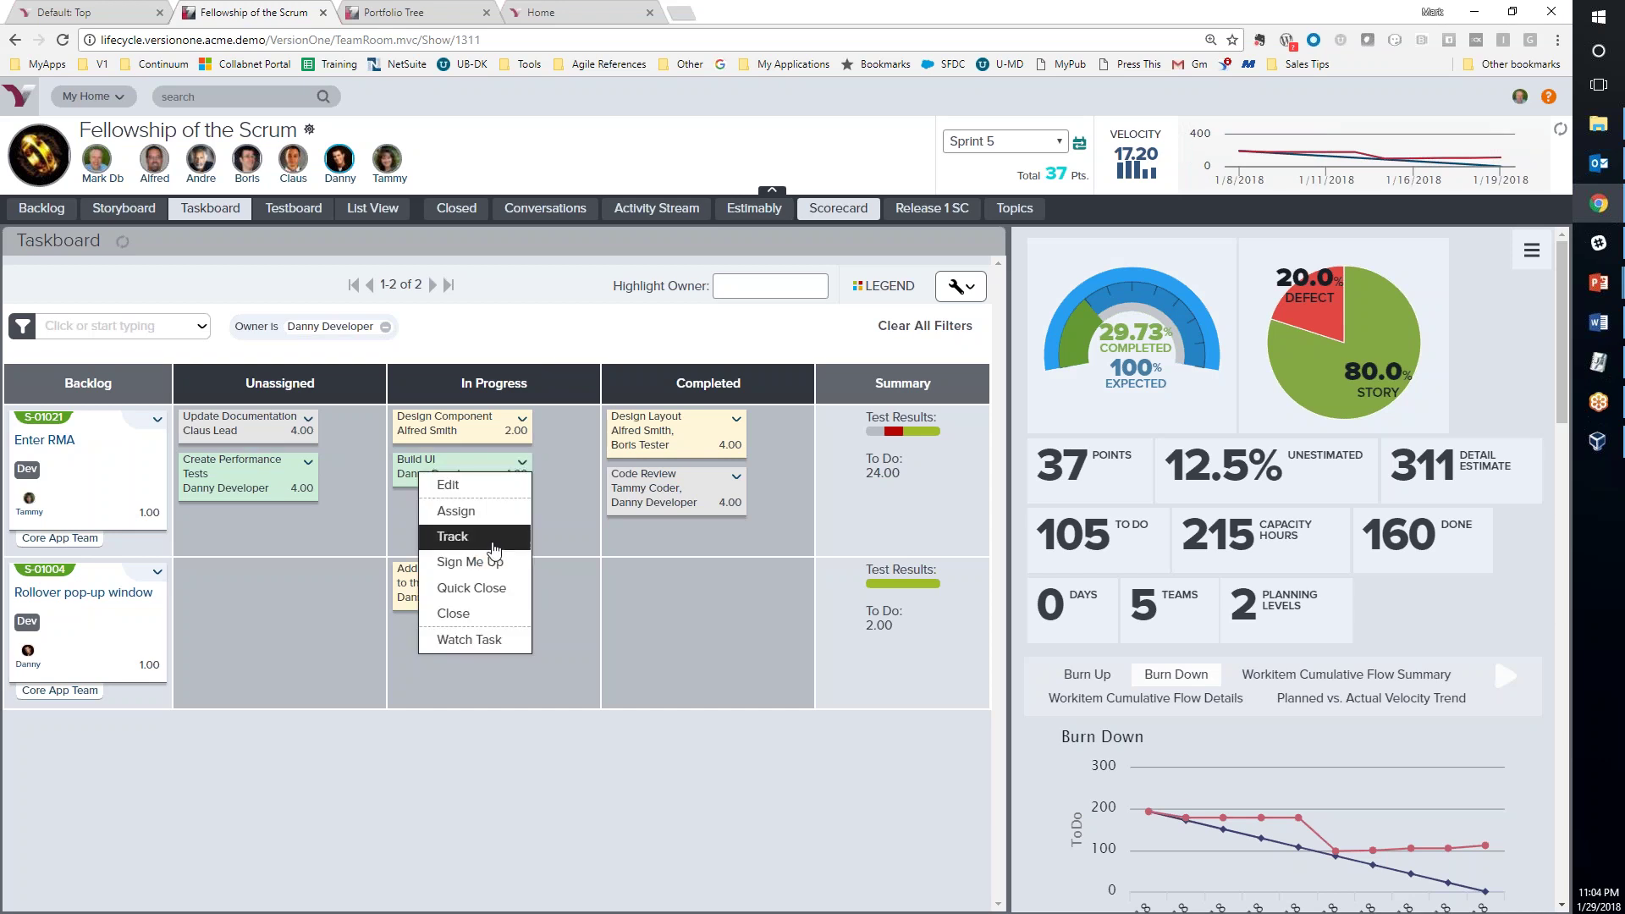
{"action": "left_click", "coordinate": [470, 541]}
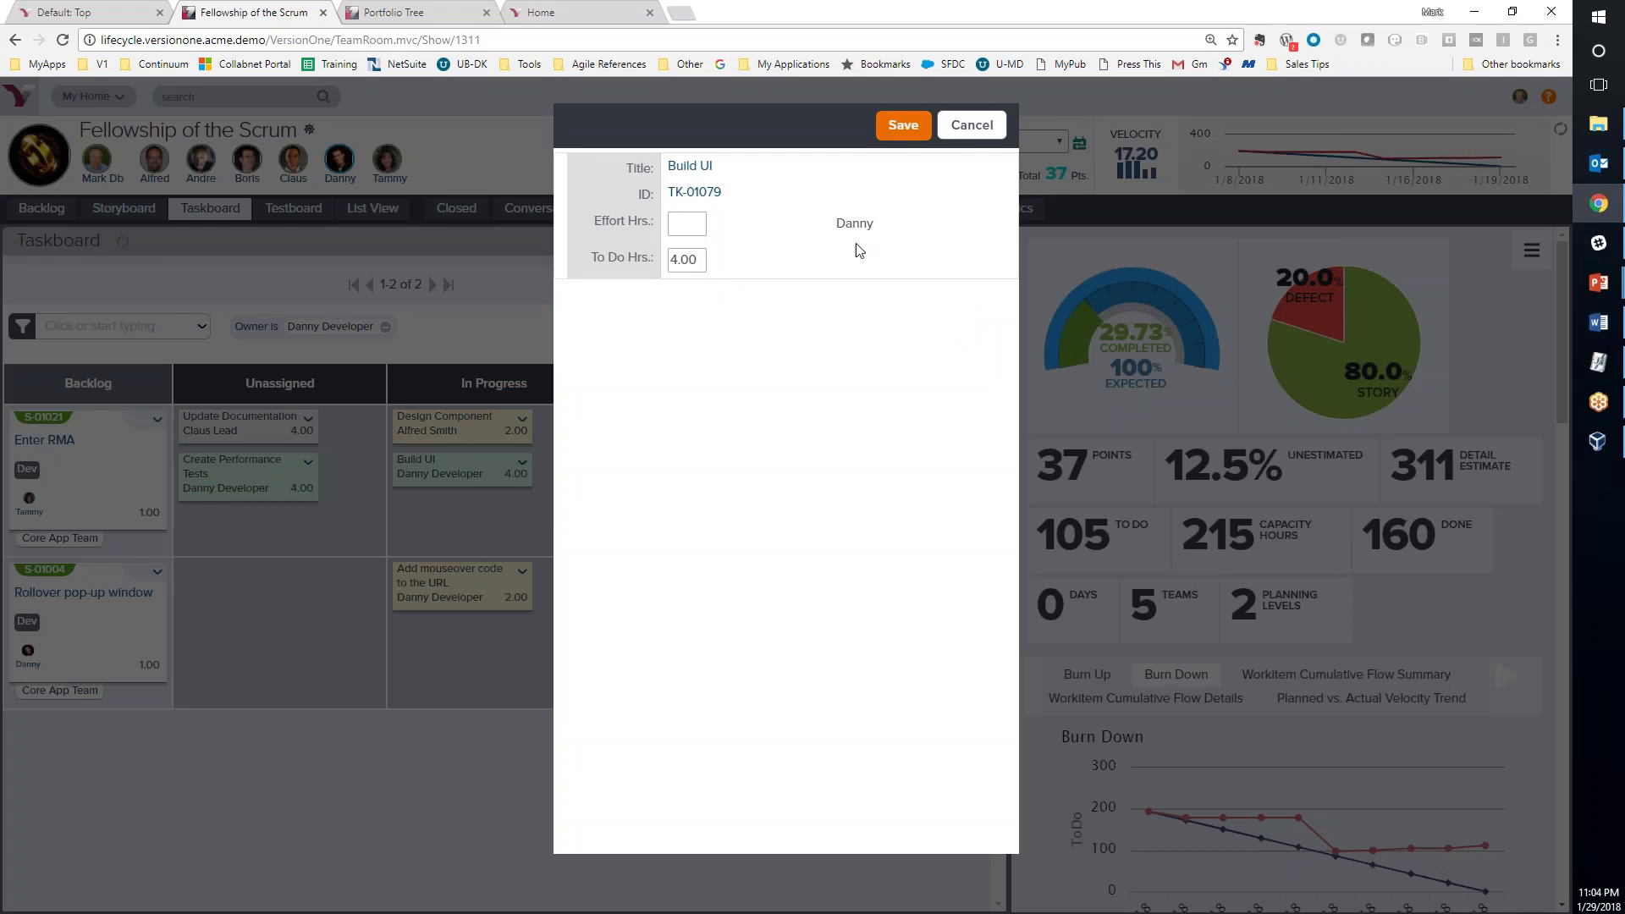
{"action": "left_click", "coordinate": [973, 129]}
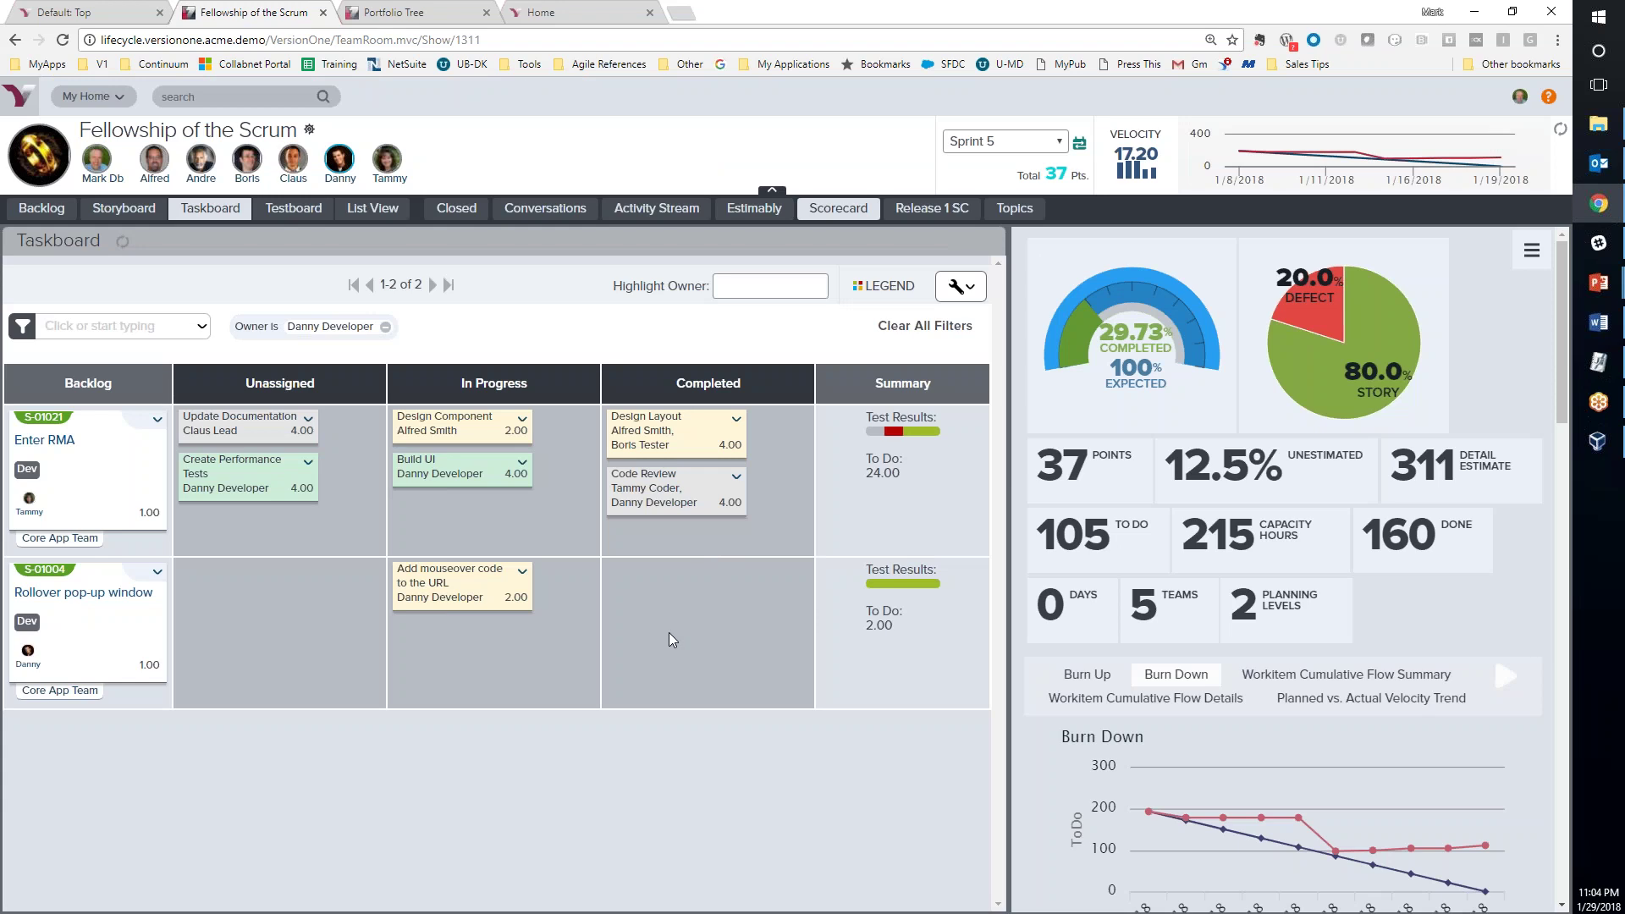
Go to The Kanban League TeamRoom and show its Storyboard in place of the Testboard
{"action": "left_click", "coordinate": [87, 98]}
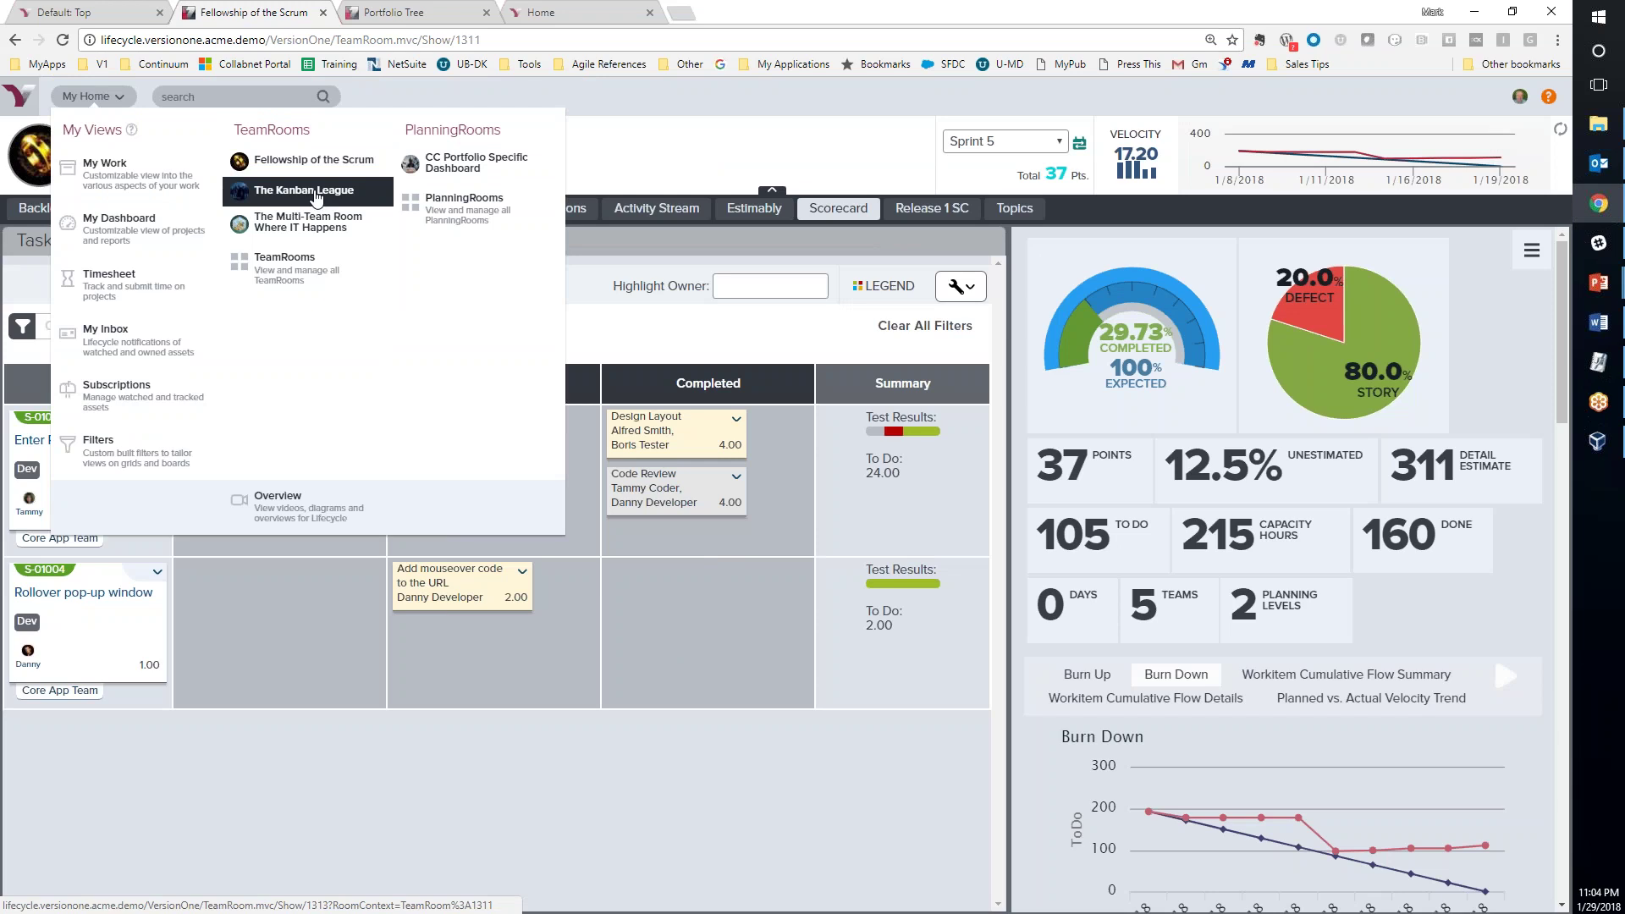
{"action": "left_click", "coordinate": [316, 194]}
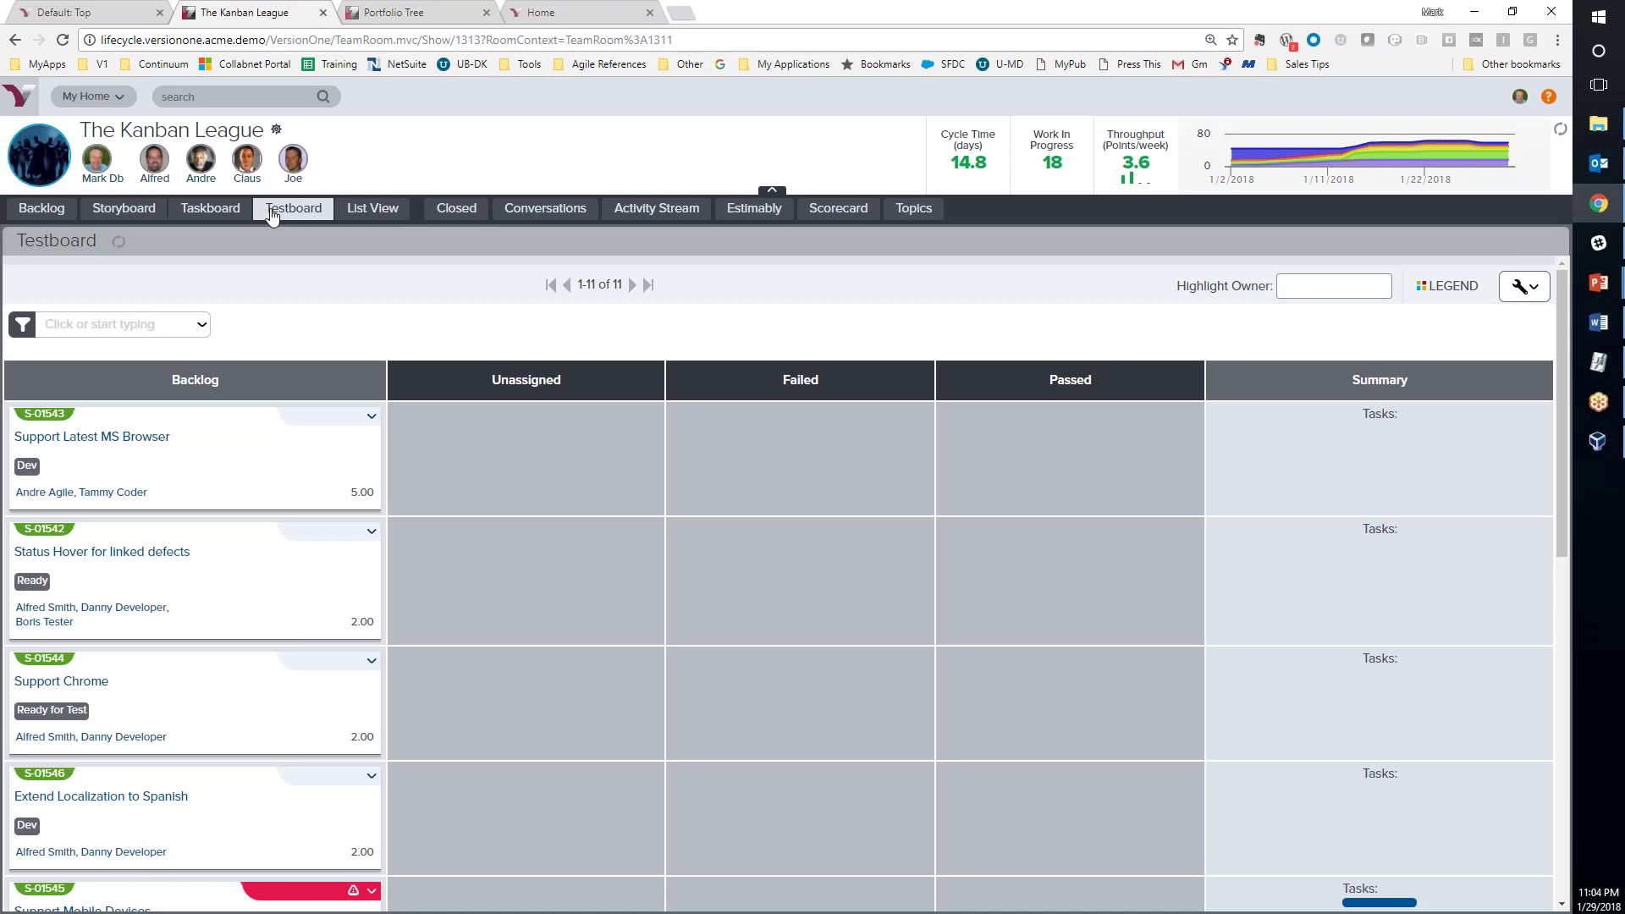
{"action": "left_click", "coordinate": [299, 209]}
{"action": "left_click", "coordinate": [105, 208]}
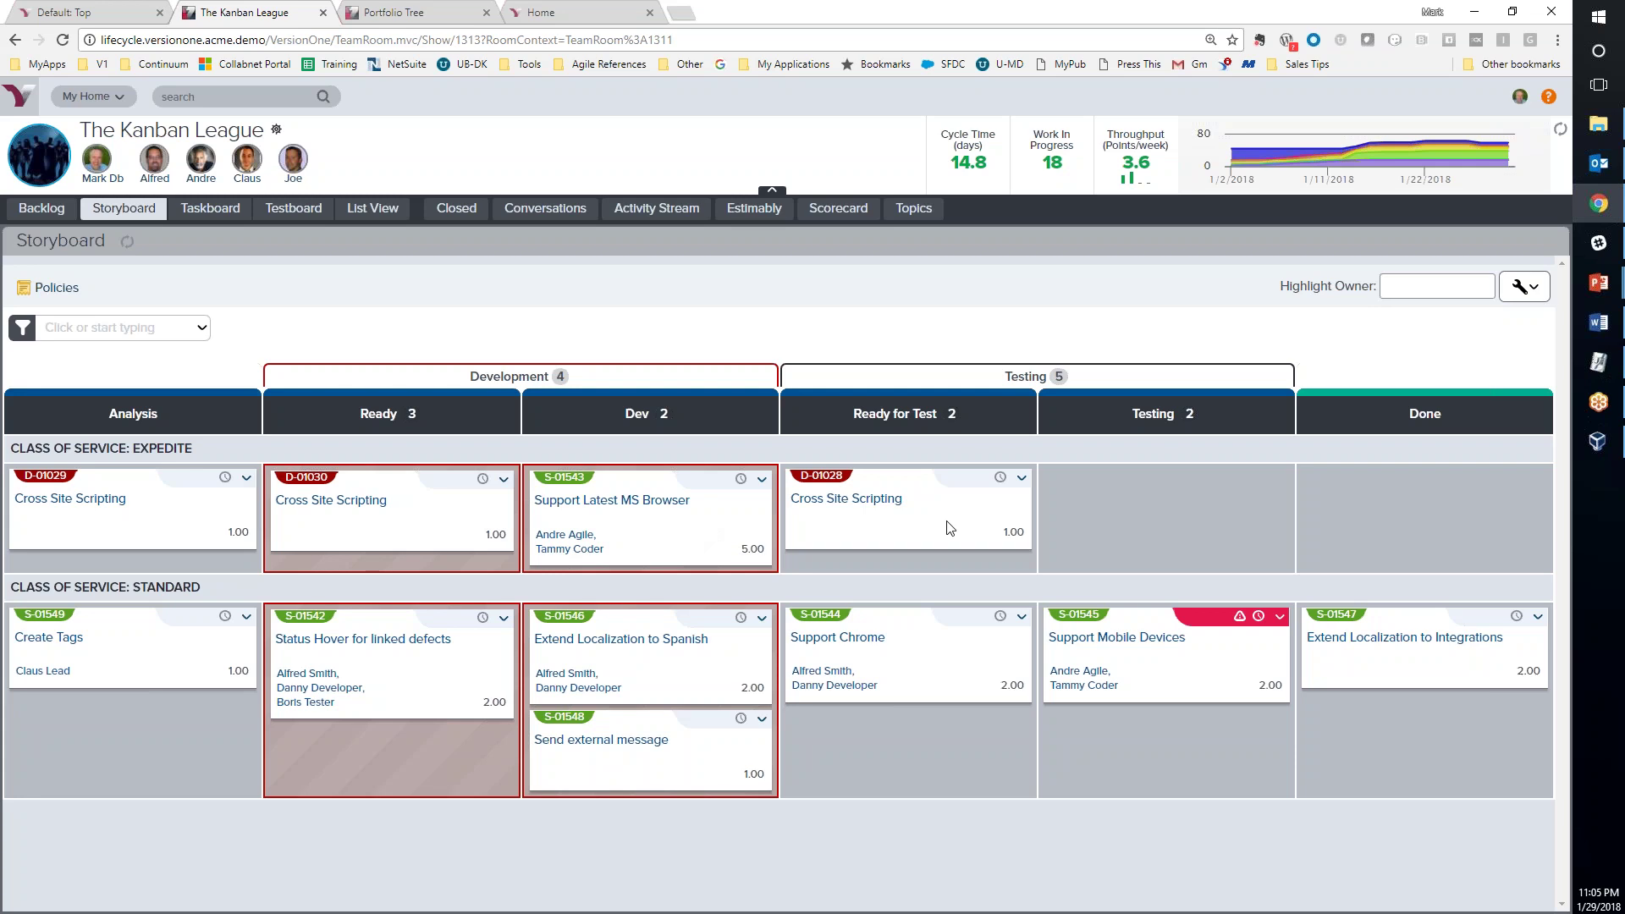
Inspect the Kanban cumulative flow chart and show the weekly Backlog beside the Storyboard
{"action": "mouse_move", "coordinate": [1002, 479]}
{"action": "mouse_move", "coordinate": [1346, 157]}
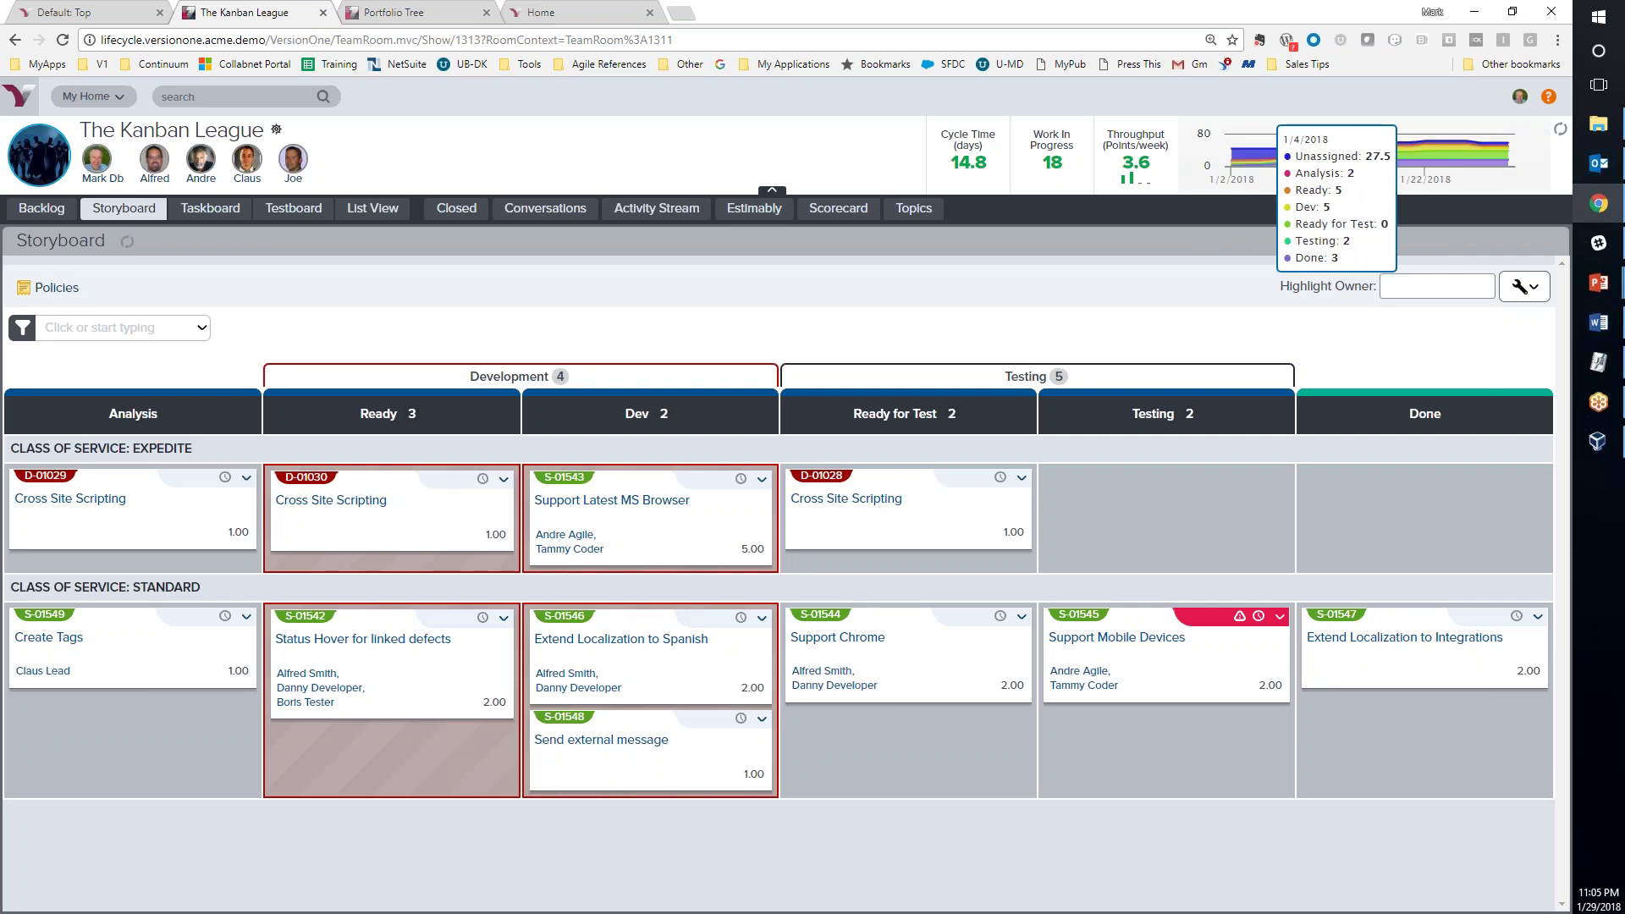
{"action": "left_click", "coordinate": [41, 208]}
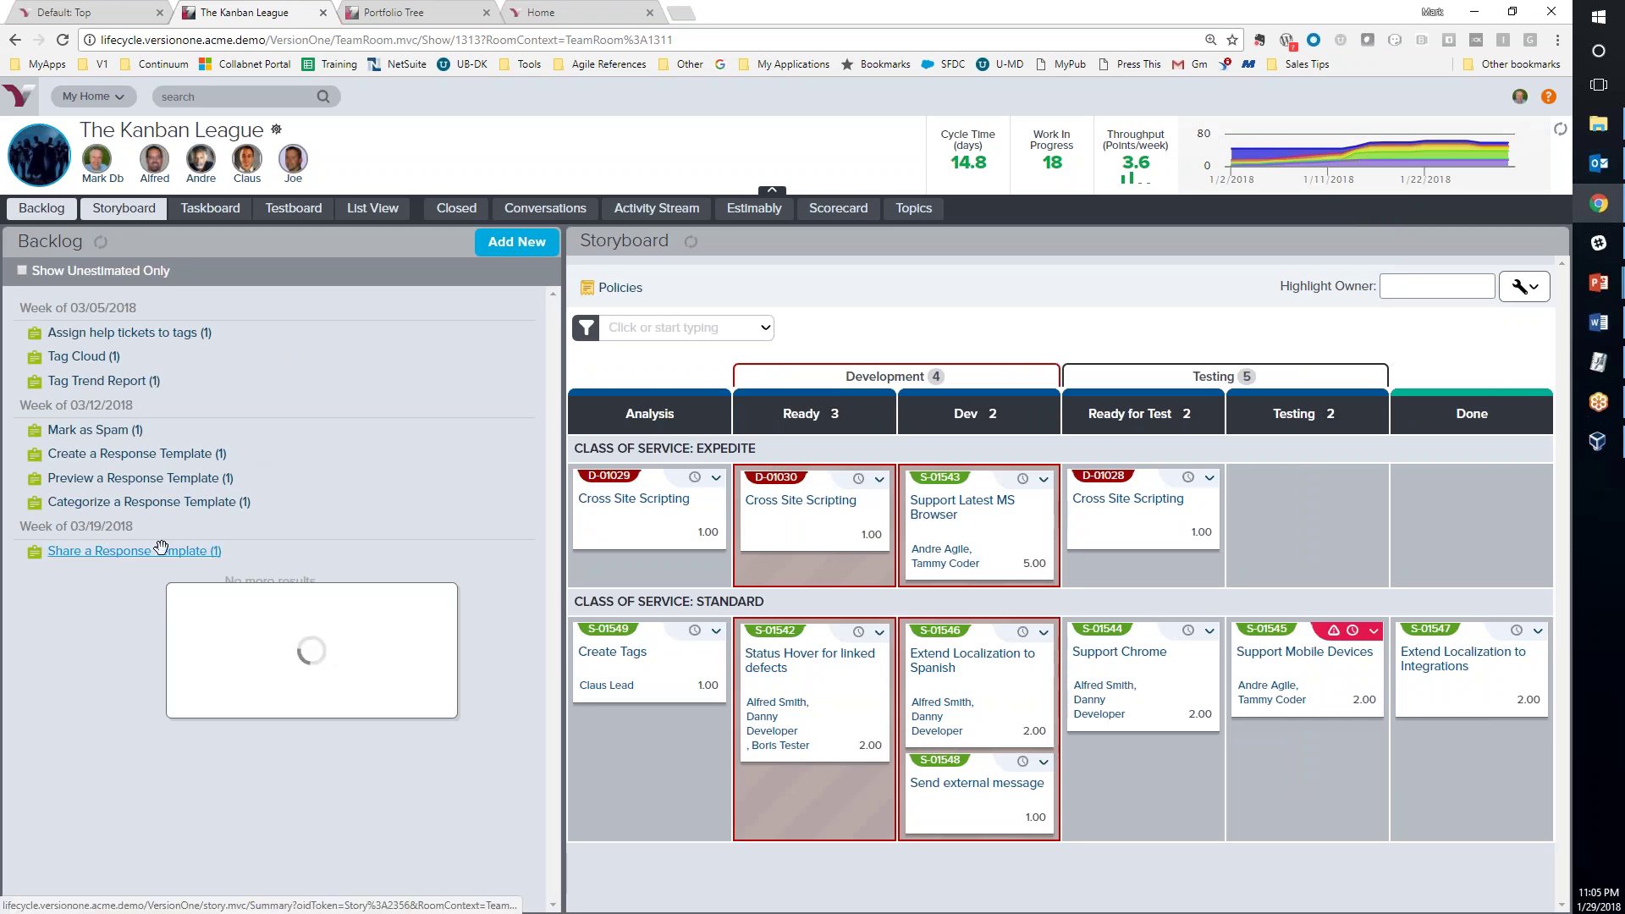
{"action": "mouse_move", "coordinate": [95, 430]}
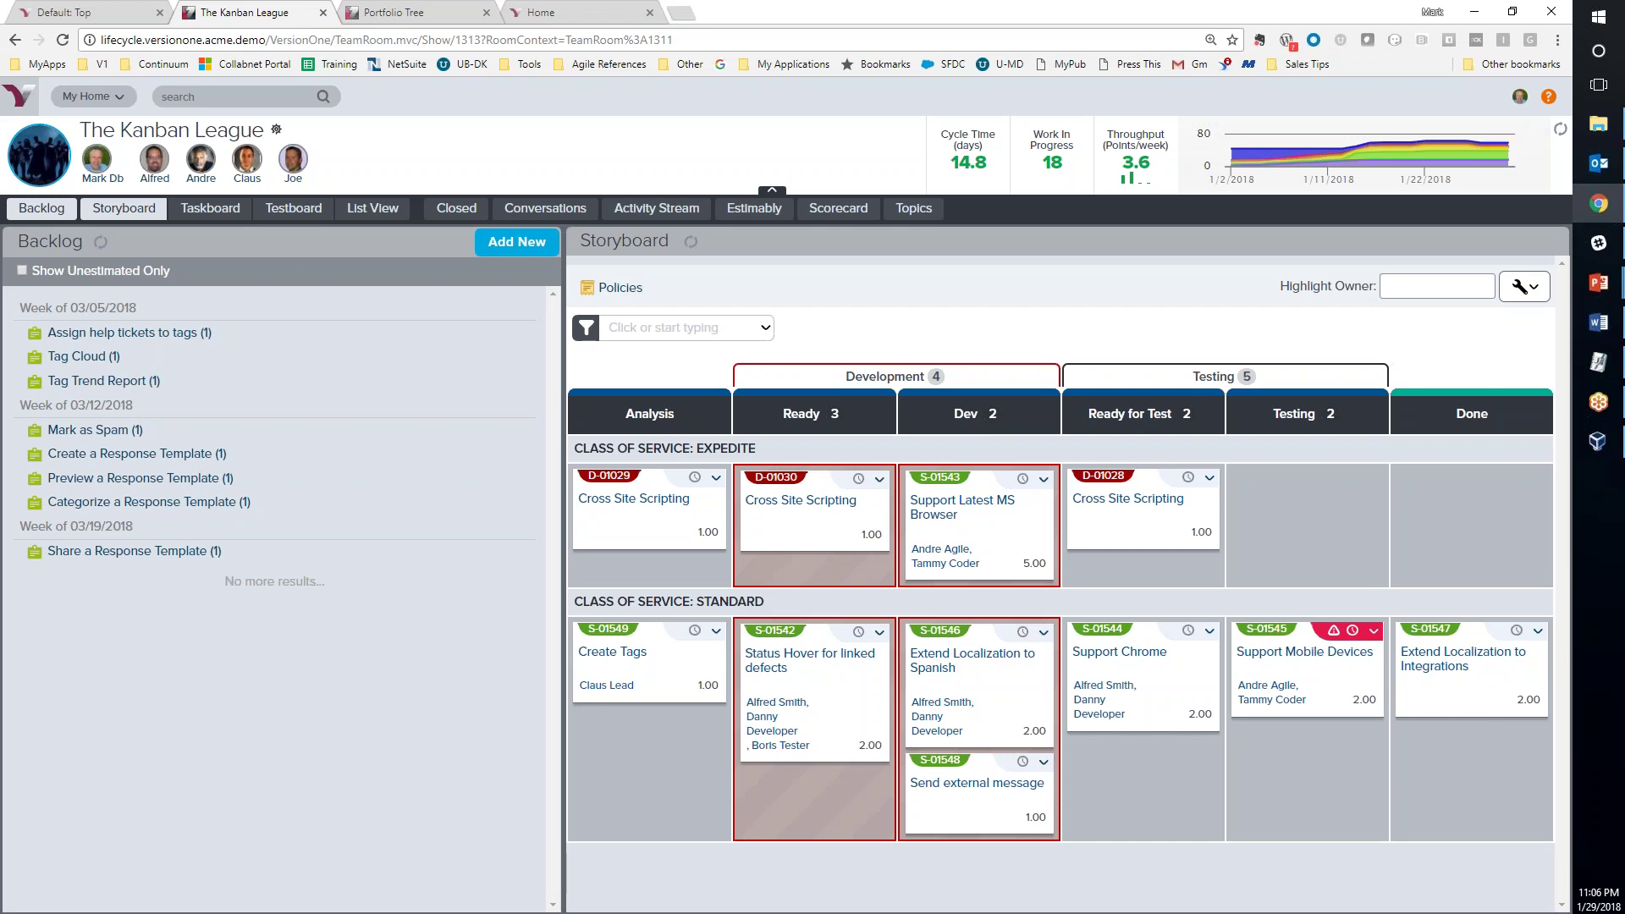
{"action": "key", "text": "alt+Tab"}
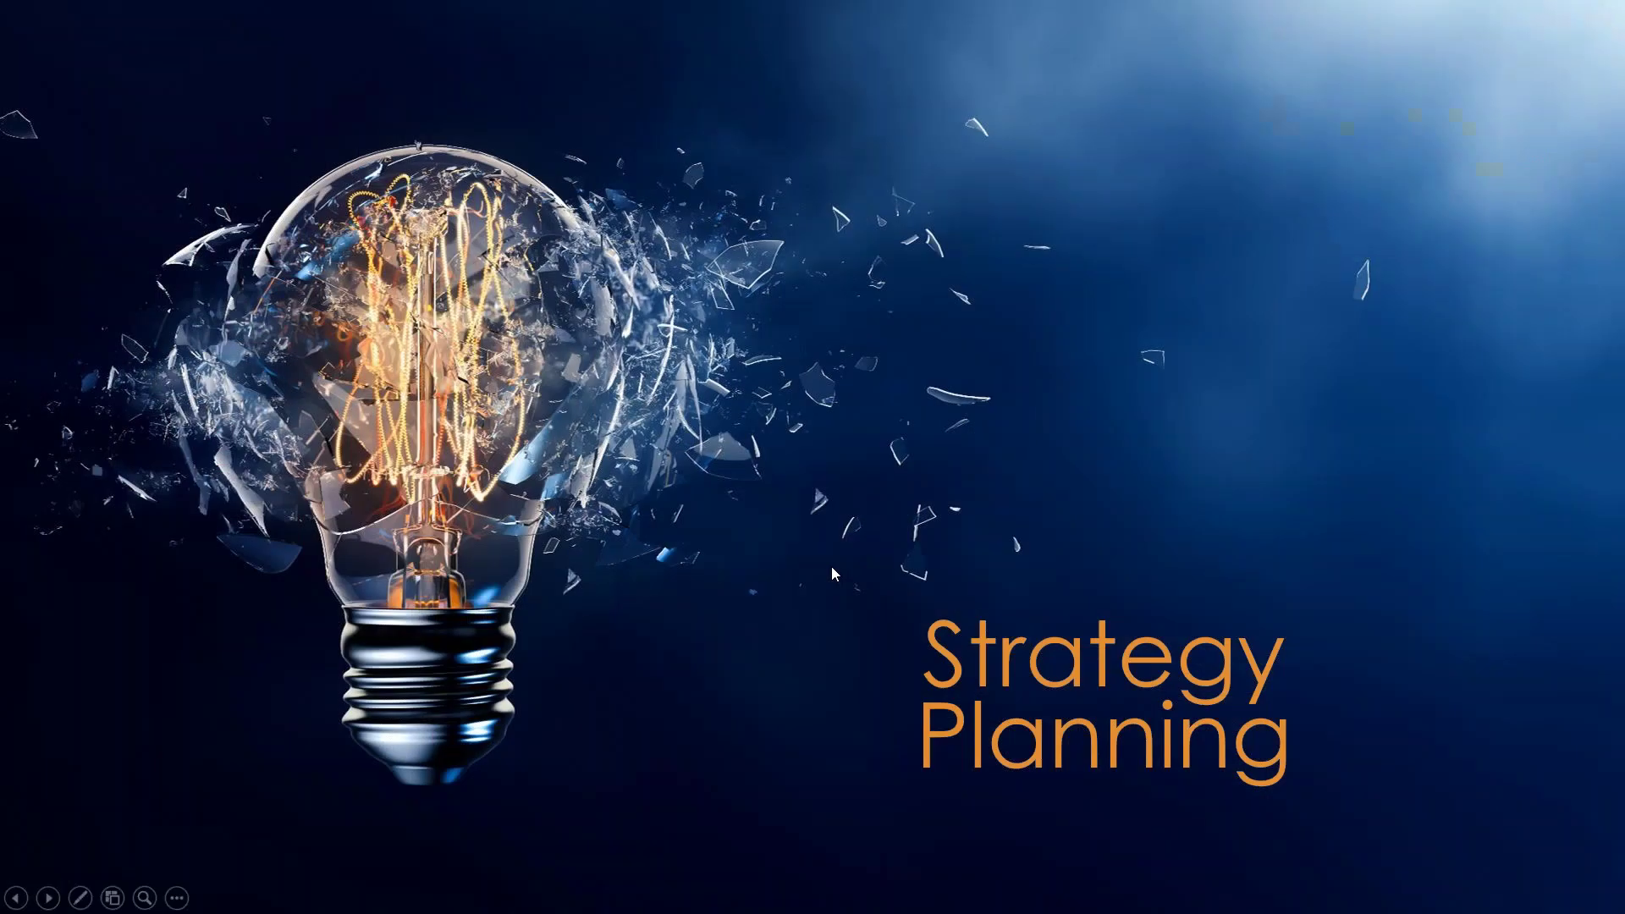
{"action": "key", "text": "Right"}
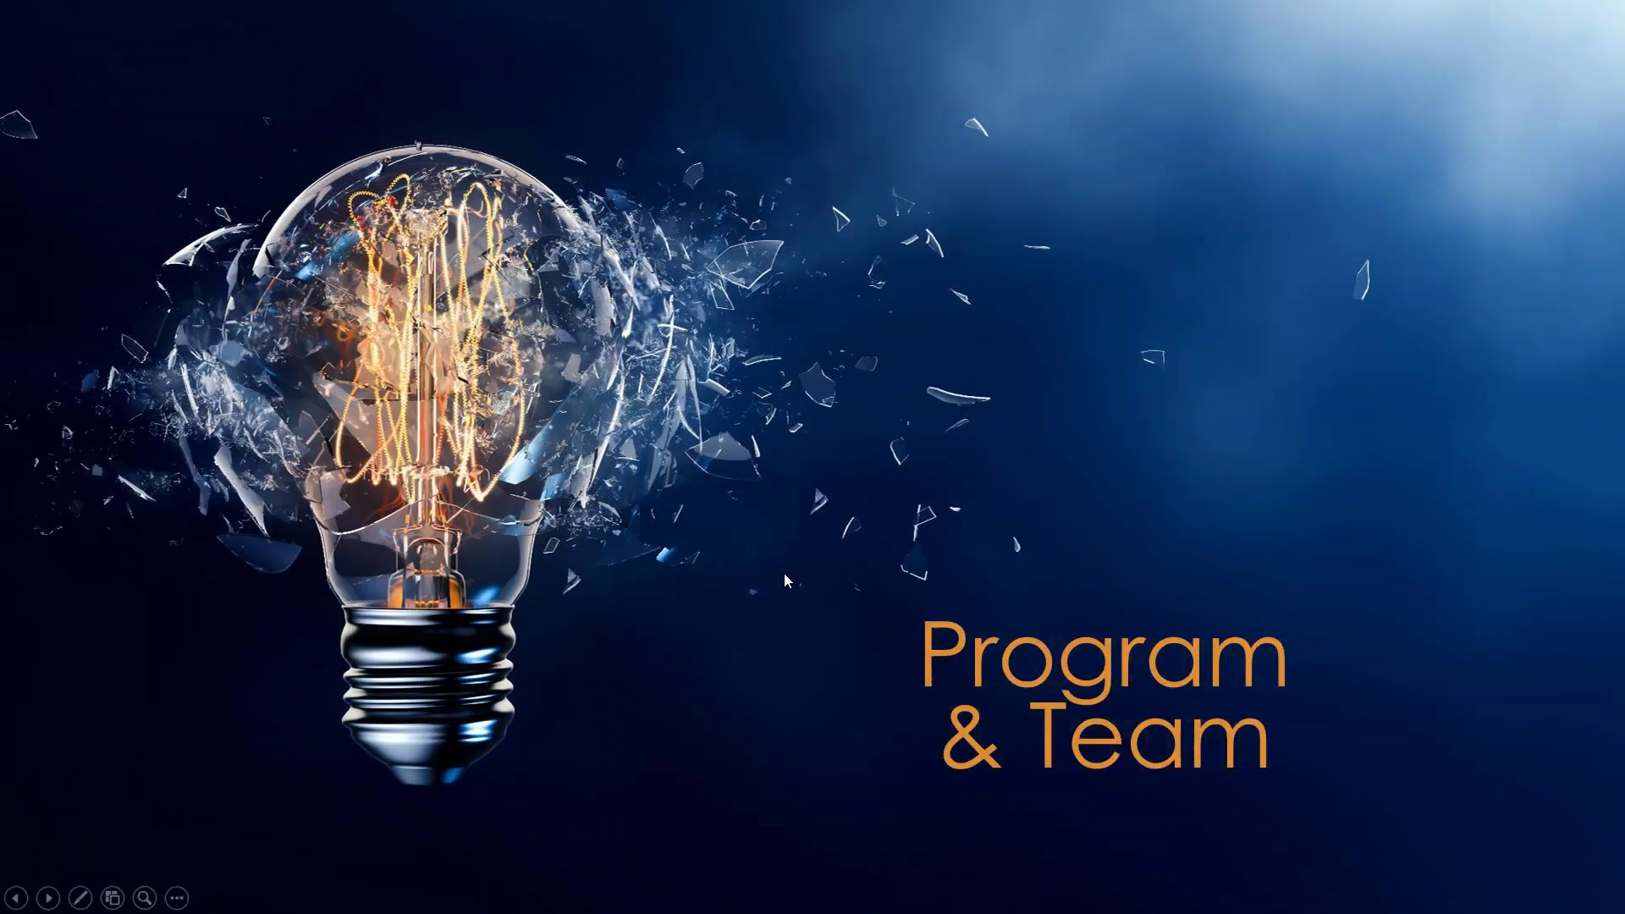
{"action": "key", "text": "Right"}
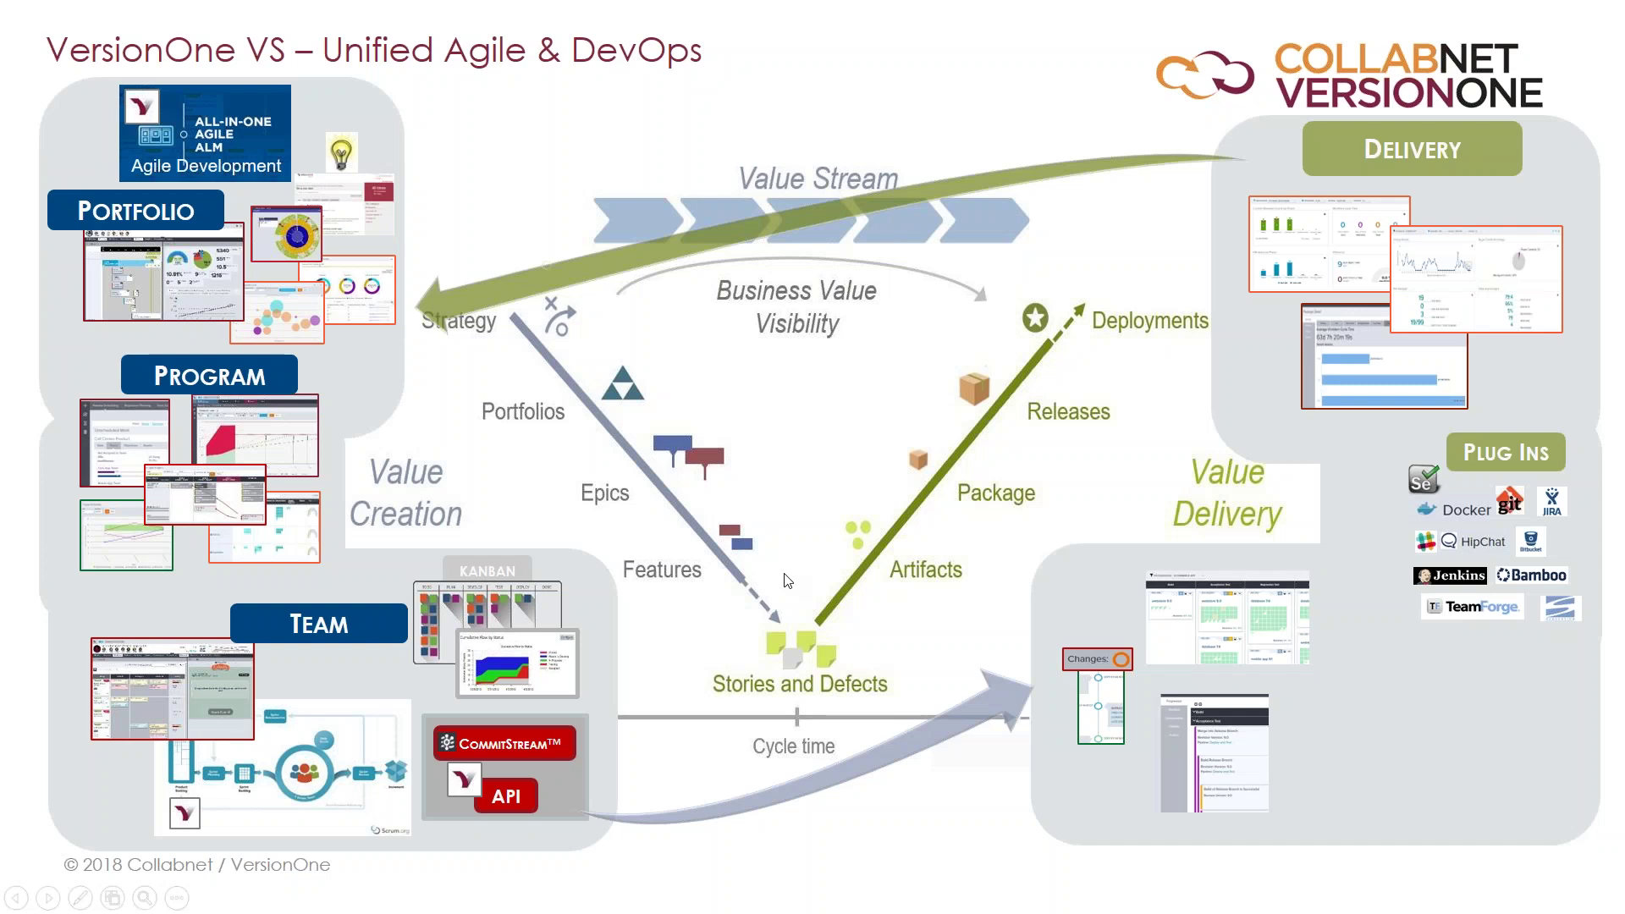
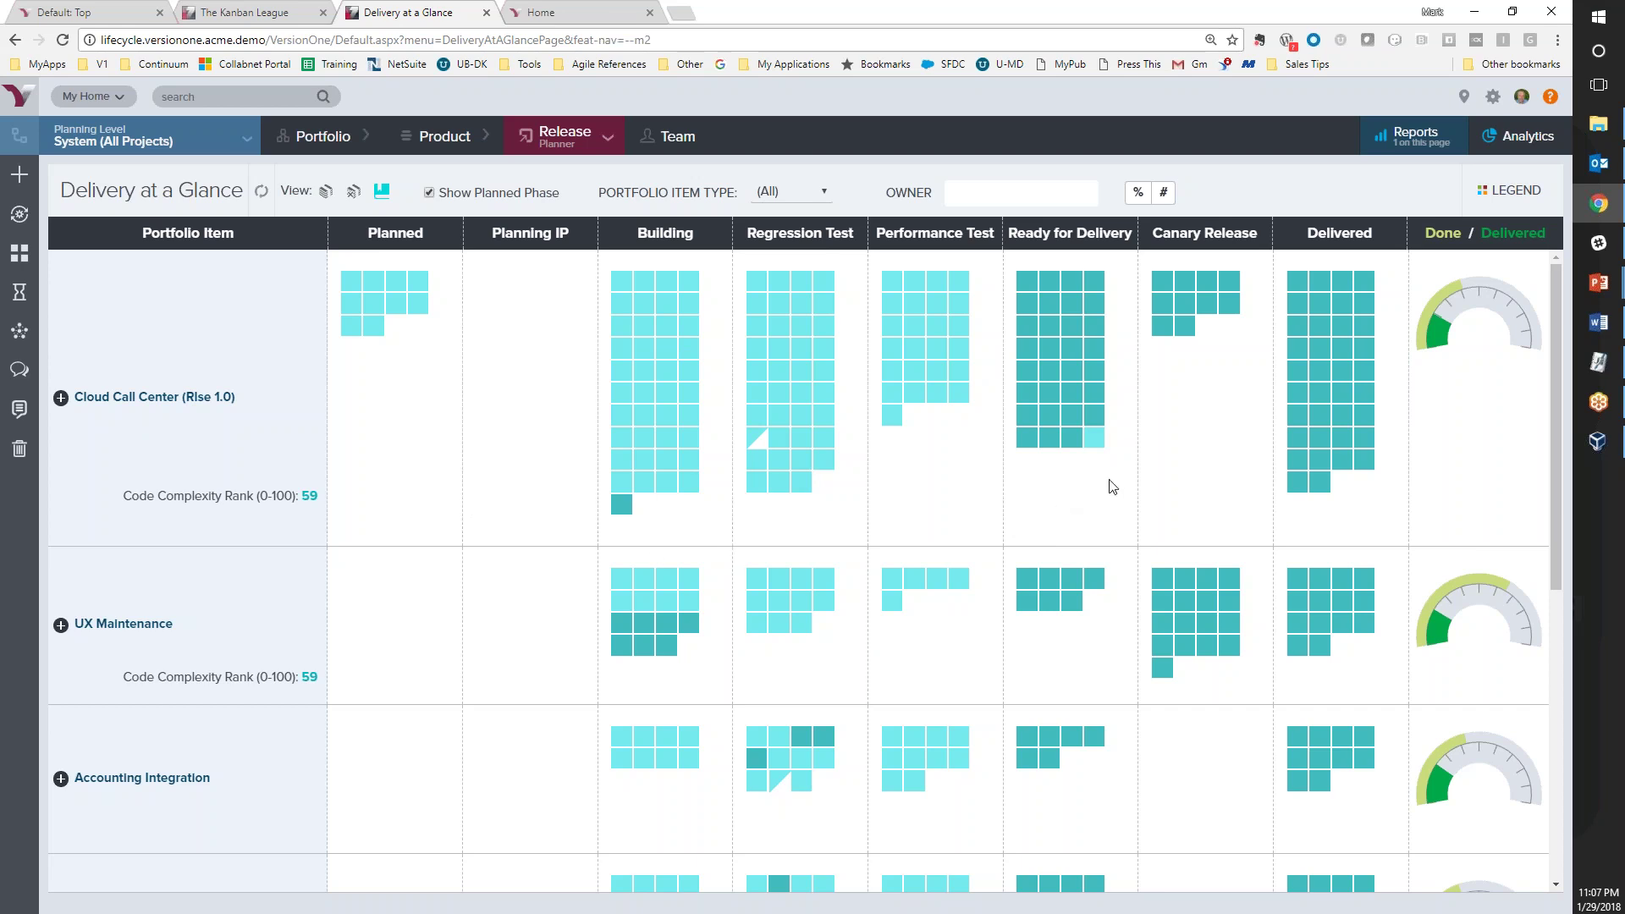
Check the Delivery at a Glance legend, and open the trailing-commits story under Cloud Call Center (Rlse 1.0) in Regression Test
{"action": "left_click", "coordinate": [1515, 191]}
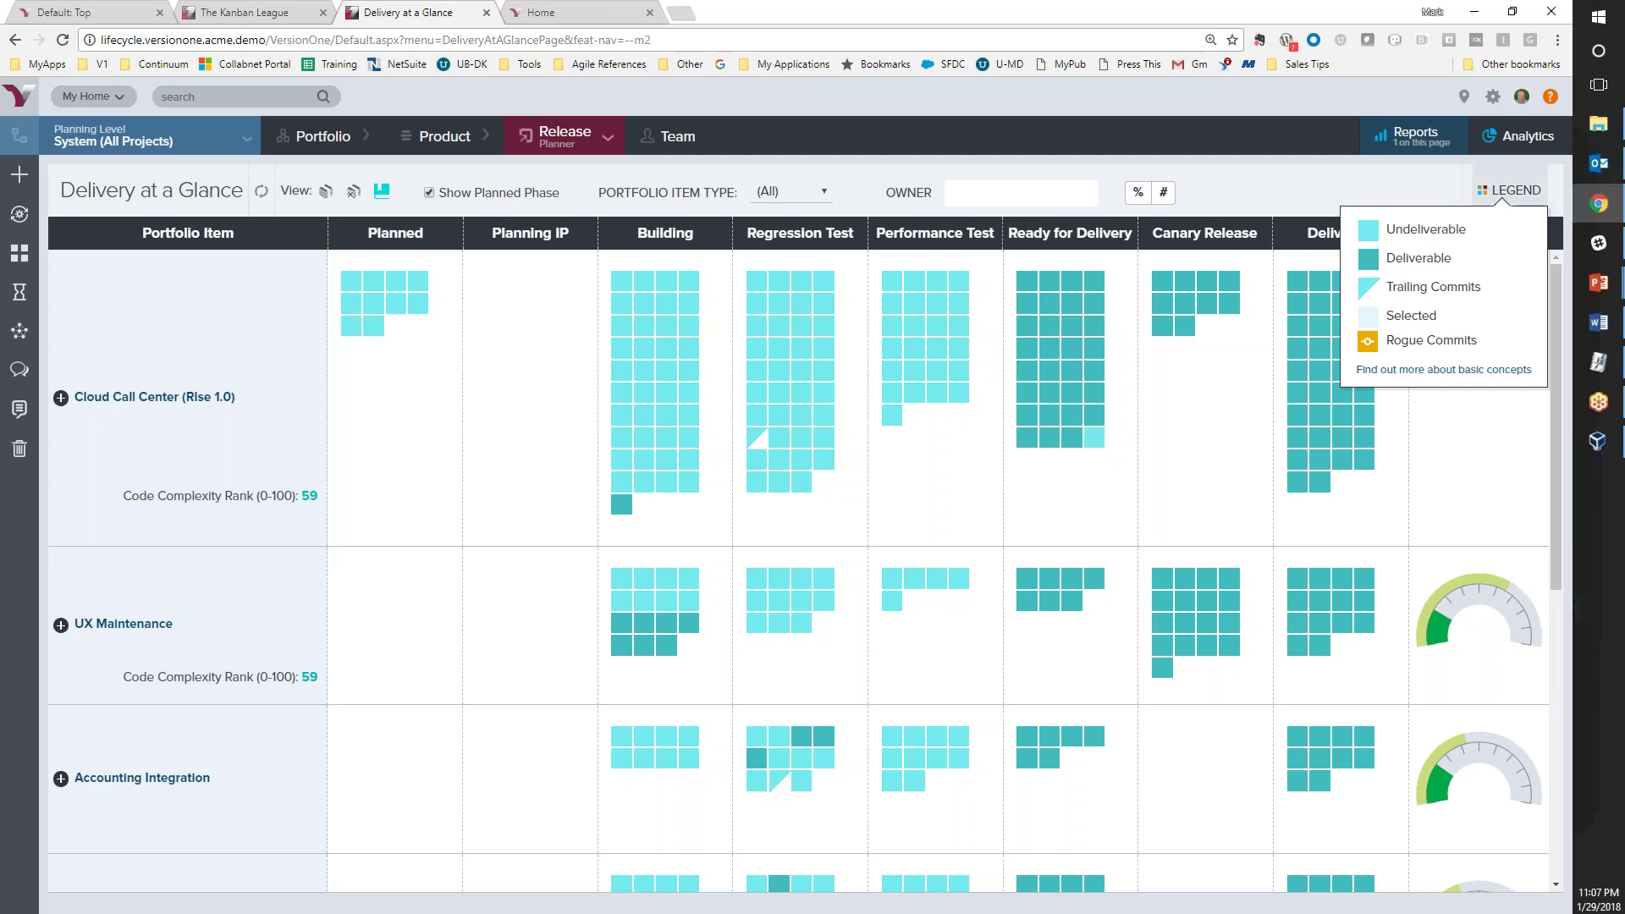
{"action": "mouse_move", "coordinate": [763, 442]}
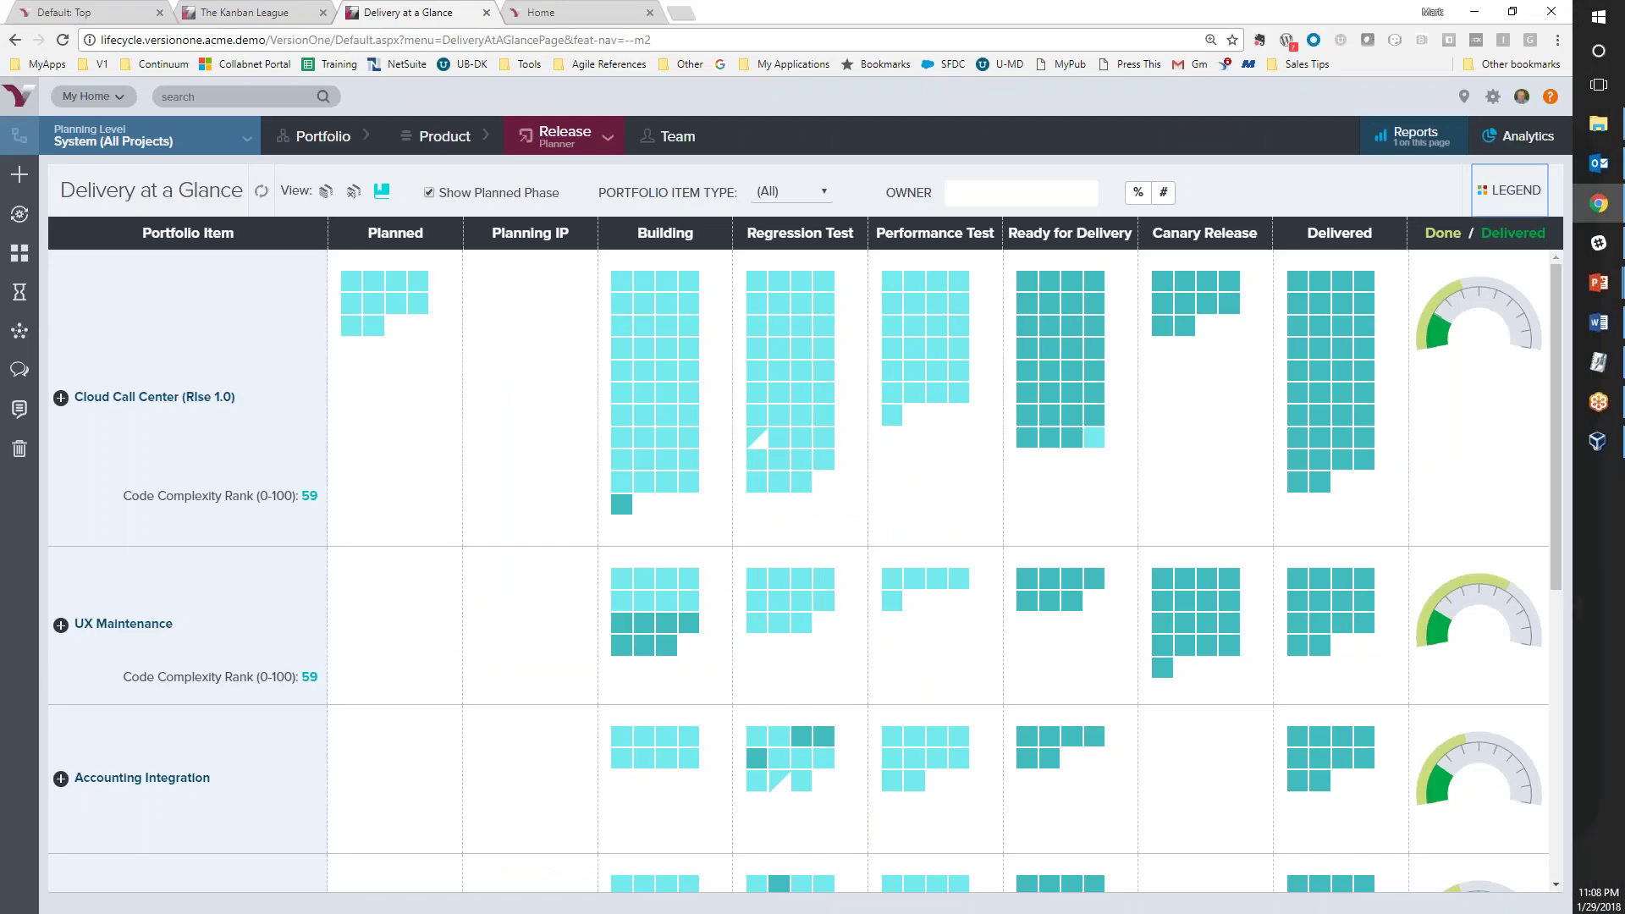
{"action": "left_click", "coordinate": [745, 452]}
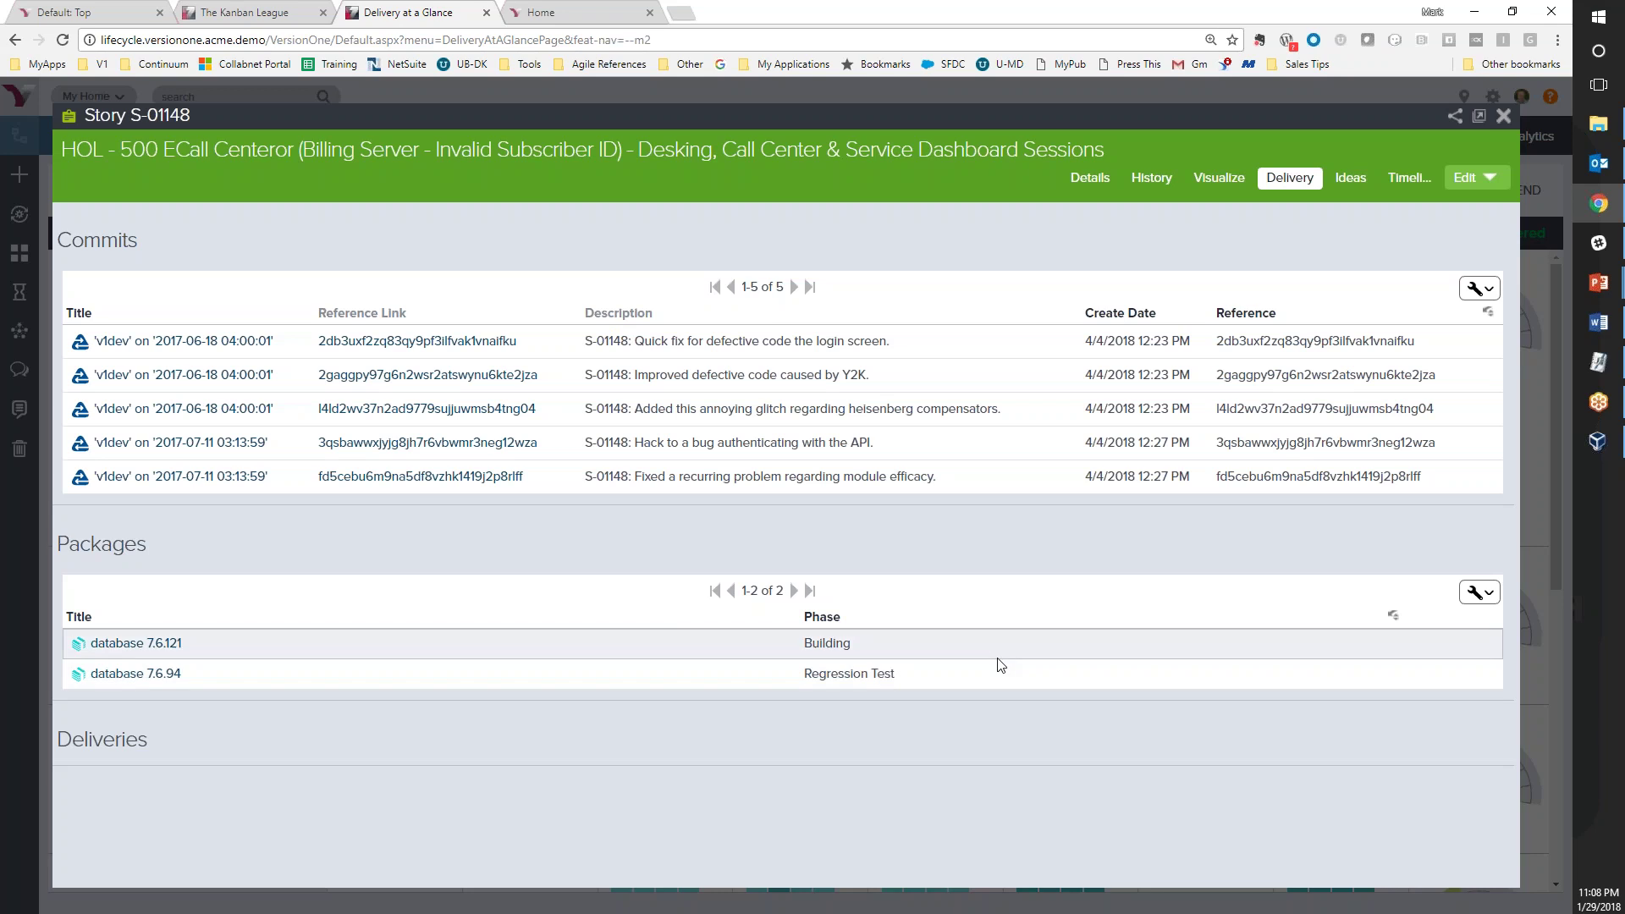
Examine the pipeline, promotion and deployment events in story S-01148's Timeline, and close the story
{"action": "left_click", "coordinate": [1413, 180]}
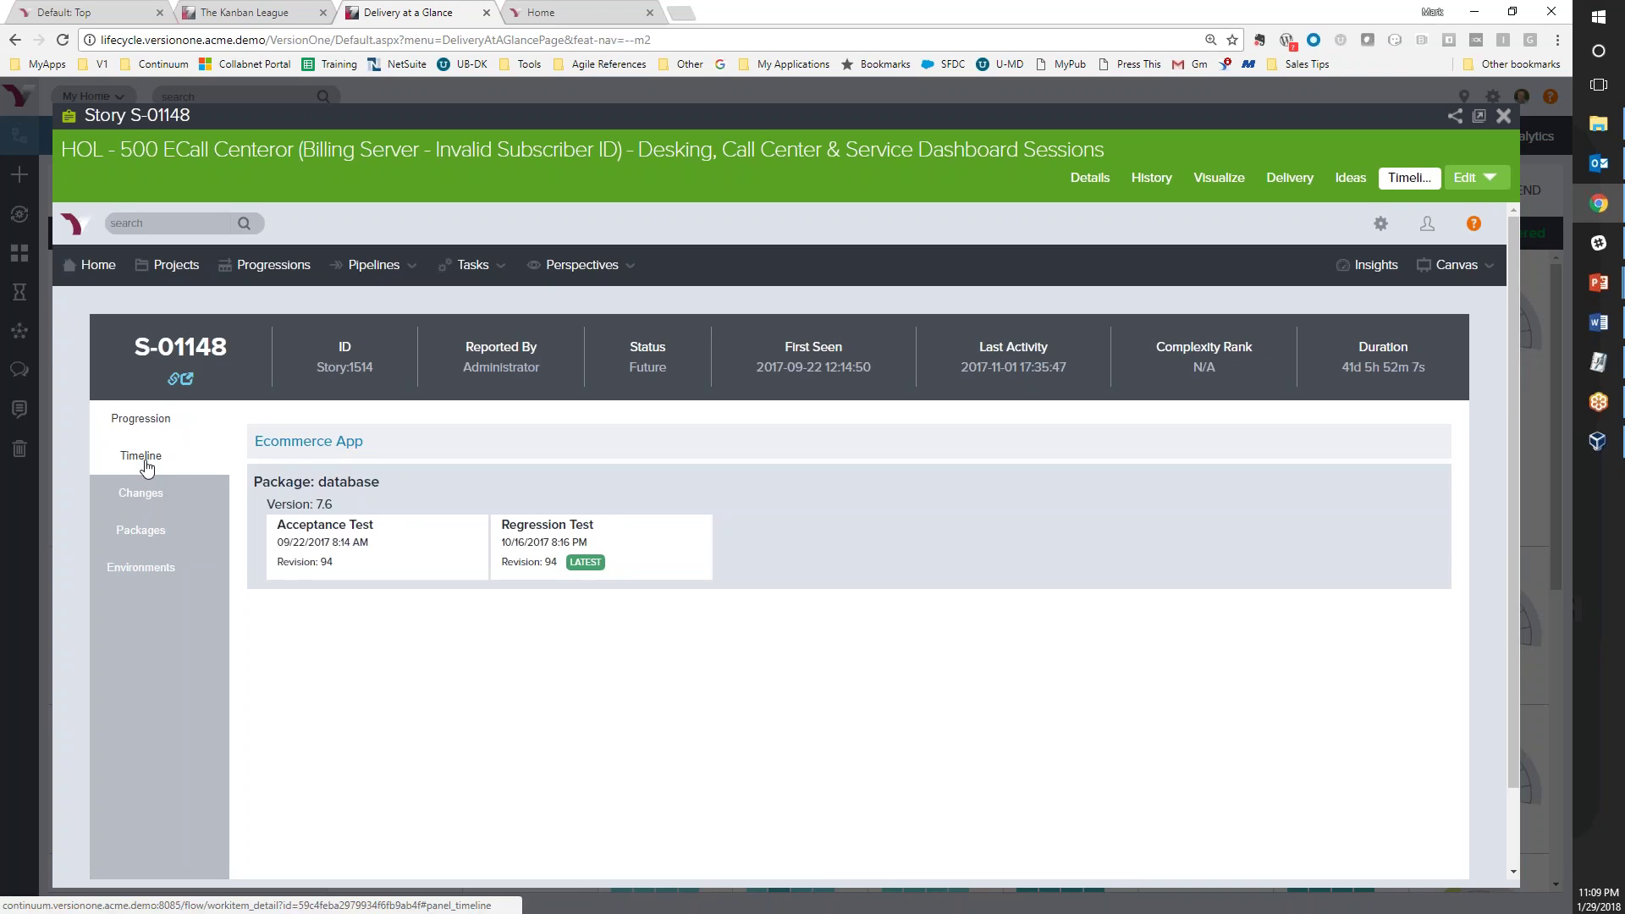
{"action": "left_click", "coordinate": [146, 463]}
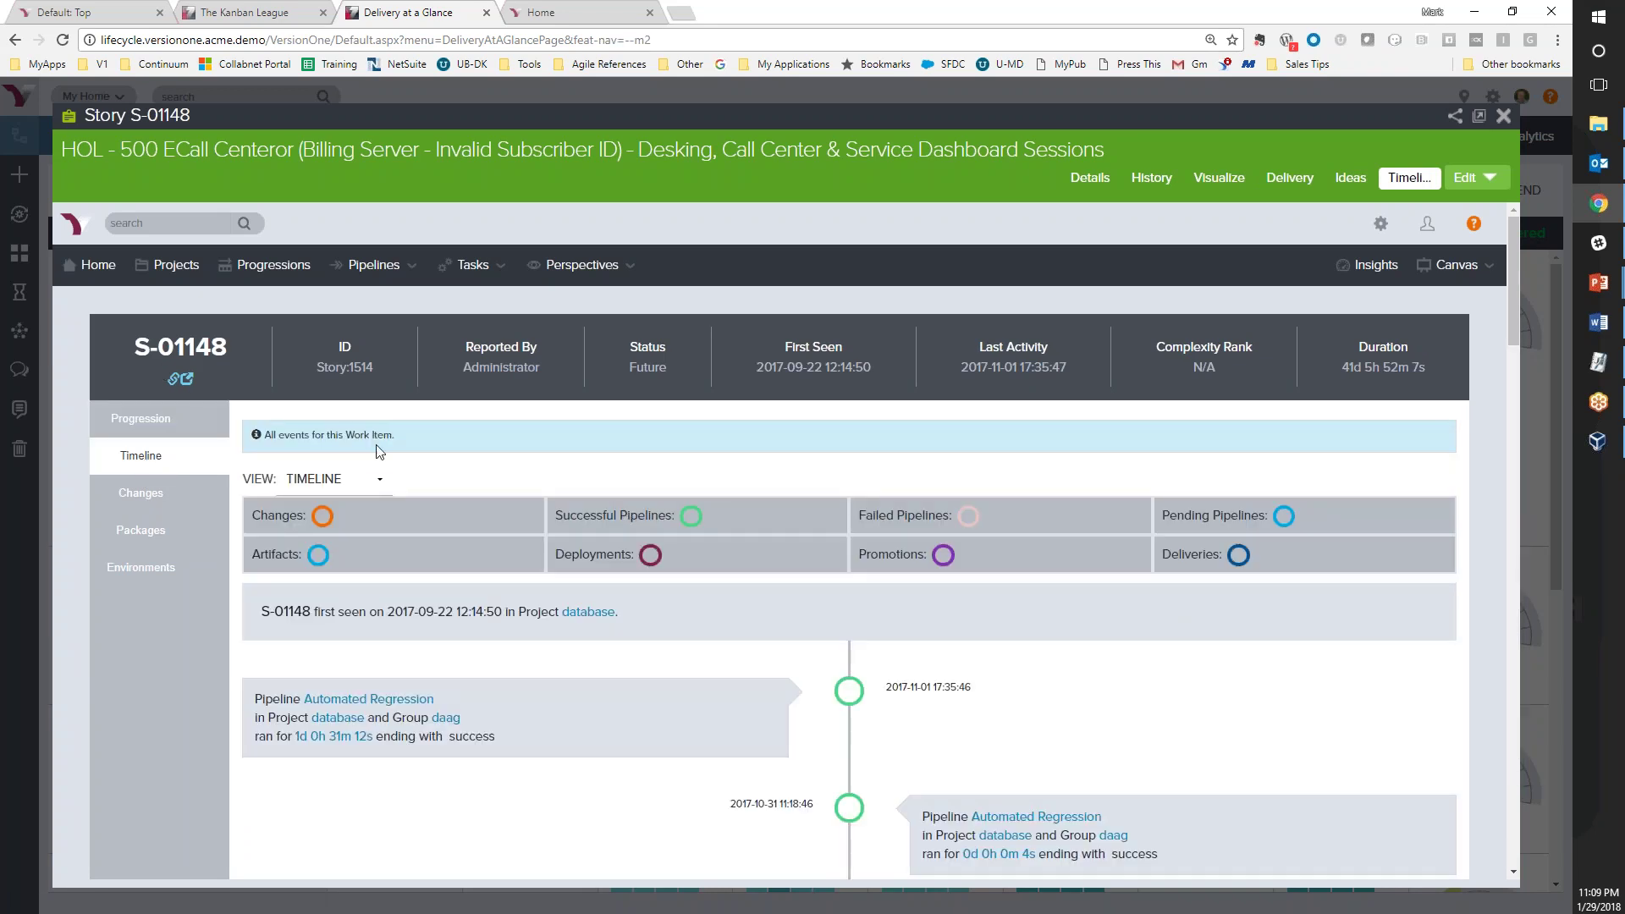
{"action": "scroll", "coordinate": [378, 445], "scroll_direction": "down", "scroll_amount": 1}
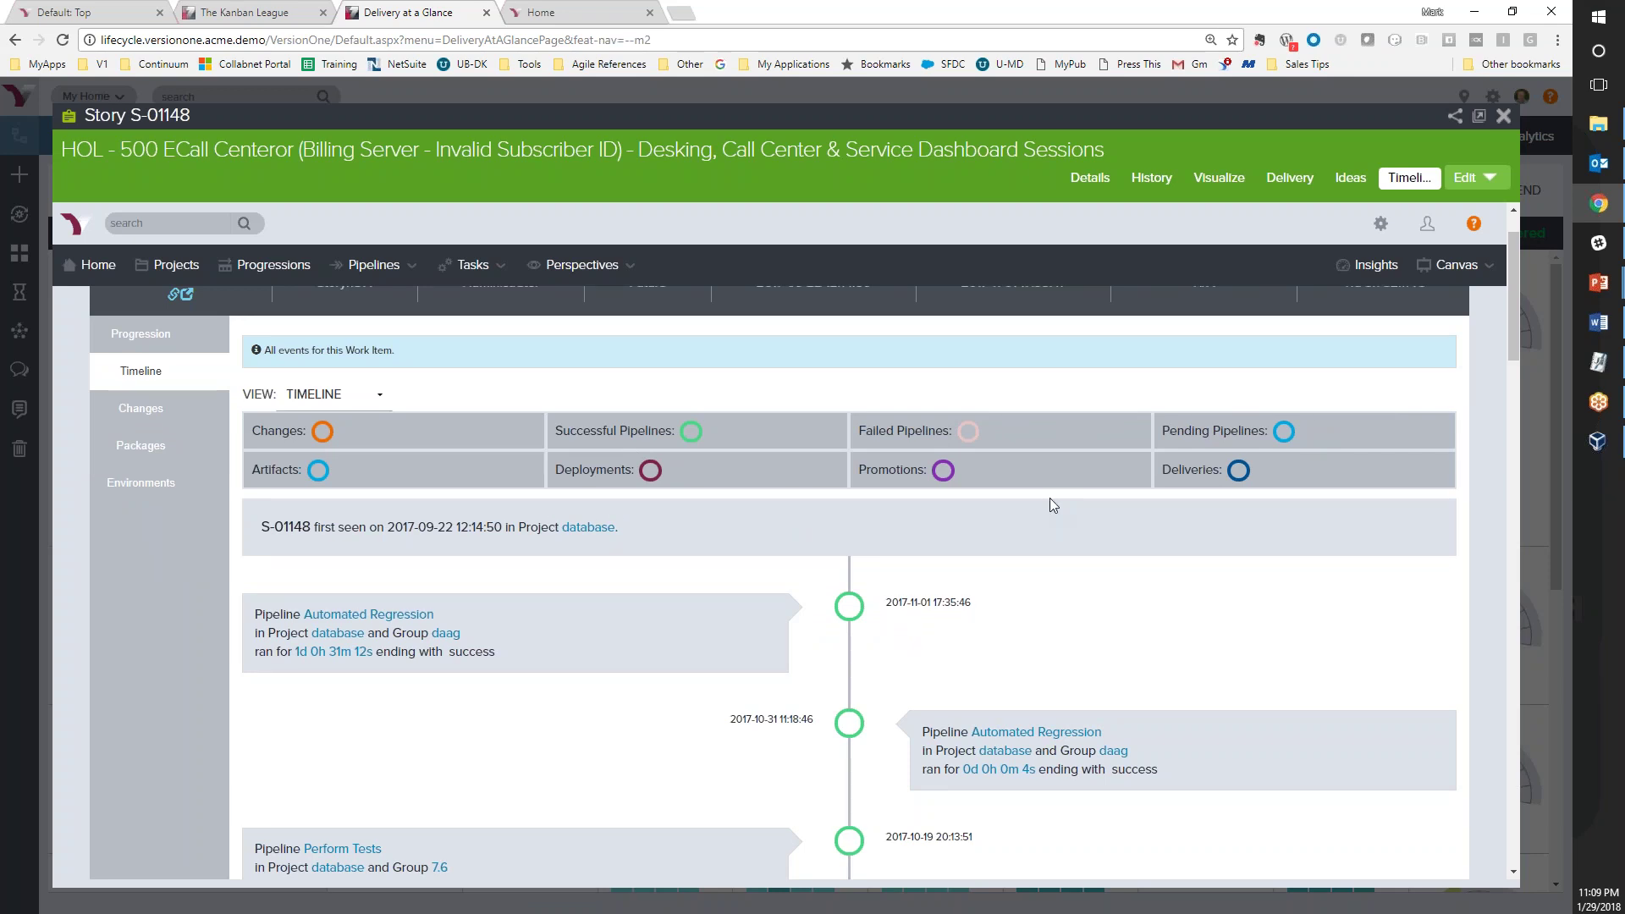
{"action": "scroll", "coordinate": [1052, 503], "scroll_direction": "down", "scroll_amount": 3}
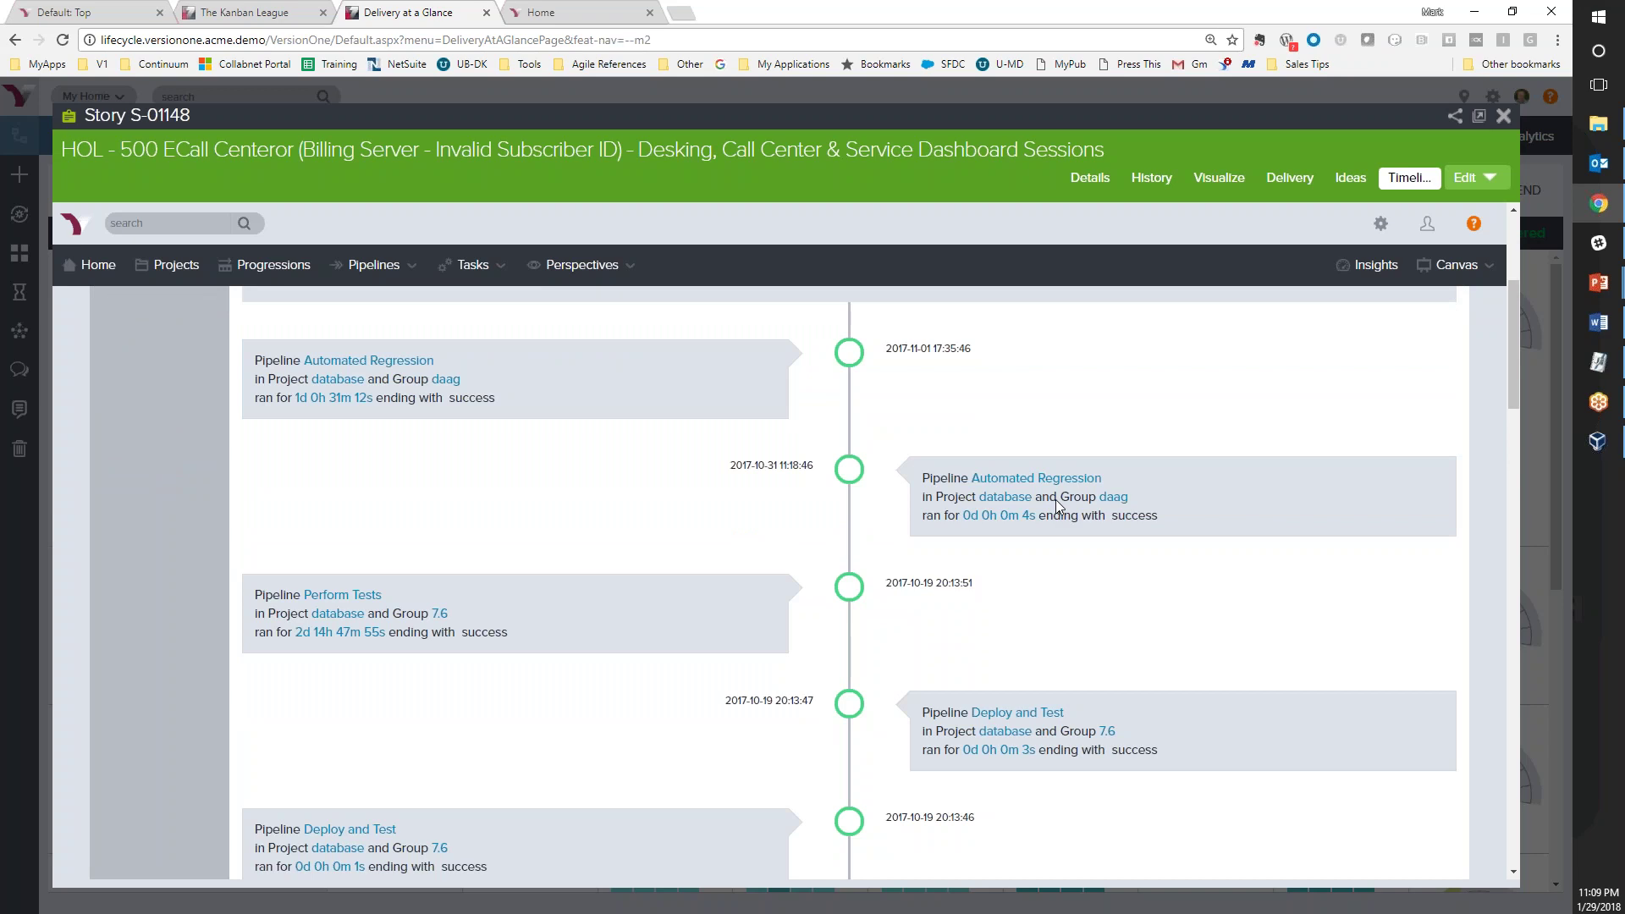
{"action": "scroll", "coordinate": [1055, 499], "scroll_direction": "down", "scroll_amount": 1}
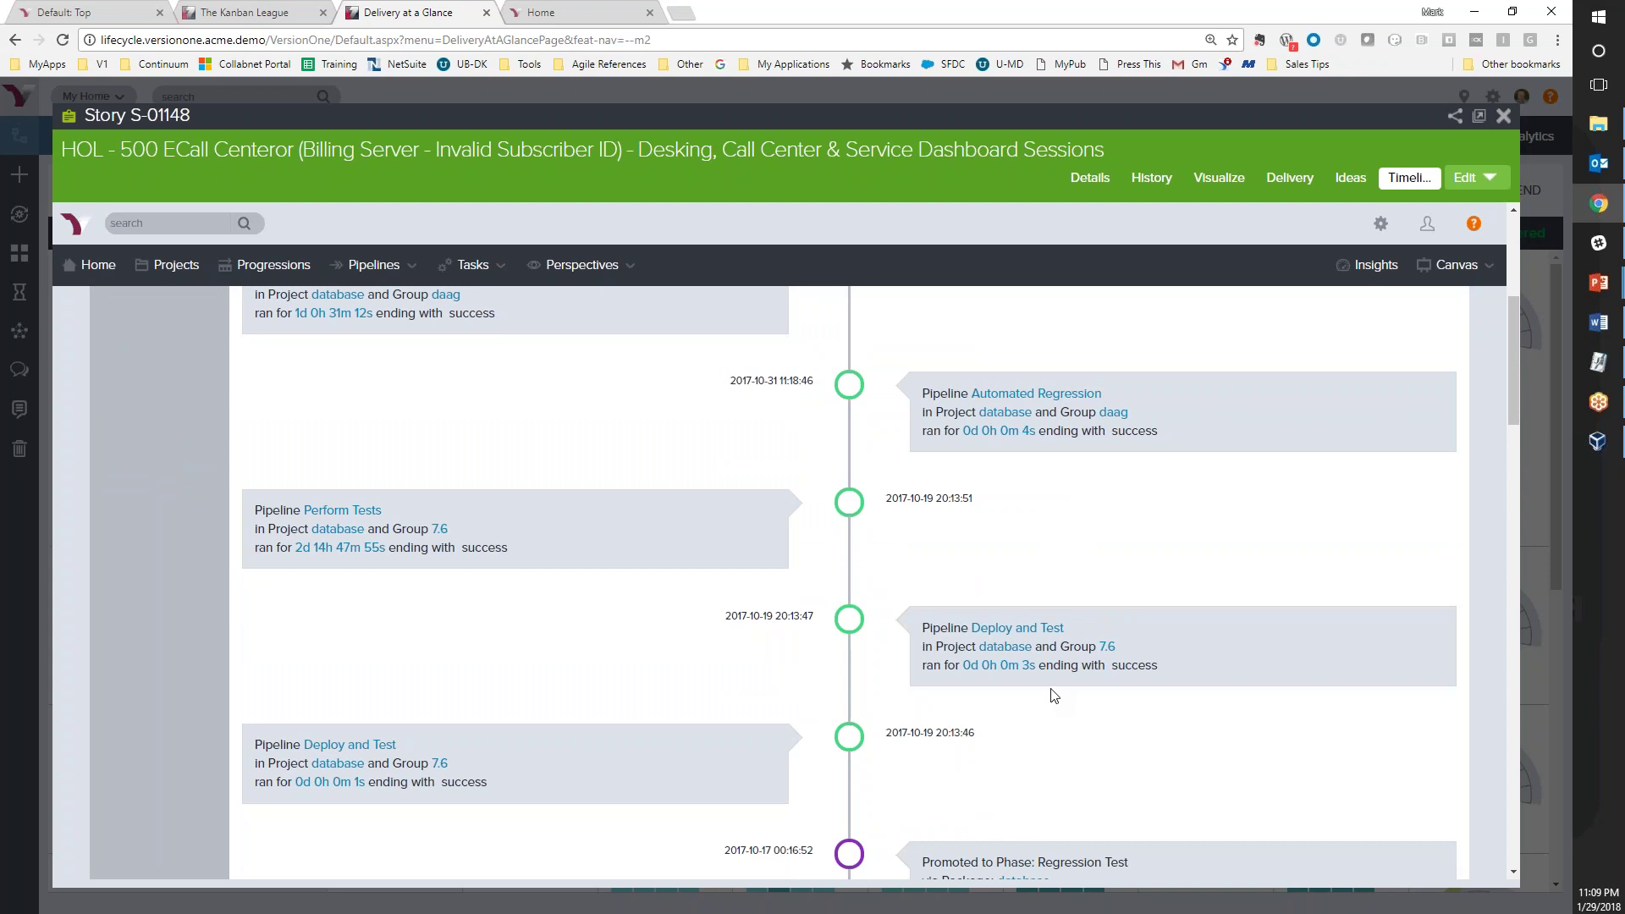
{"action": "scroll", "coordinate": [1051, 689], "scroll_direction": "down", "scroll_amount": 2}
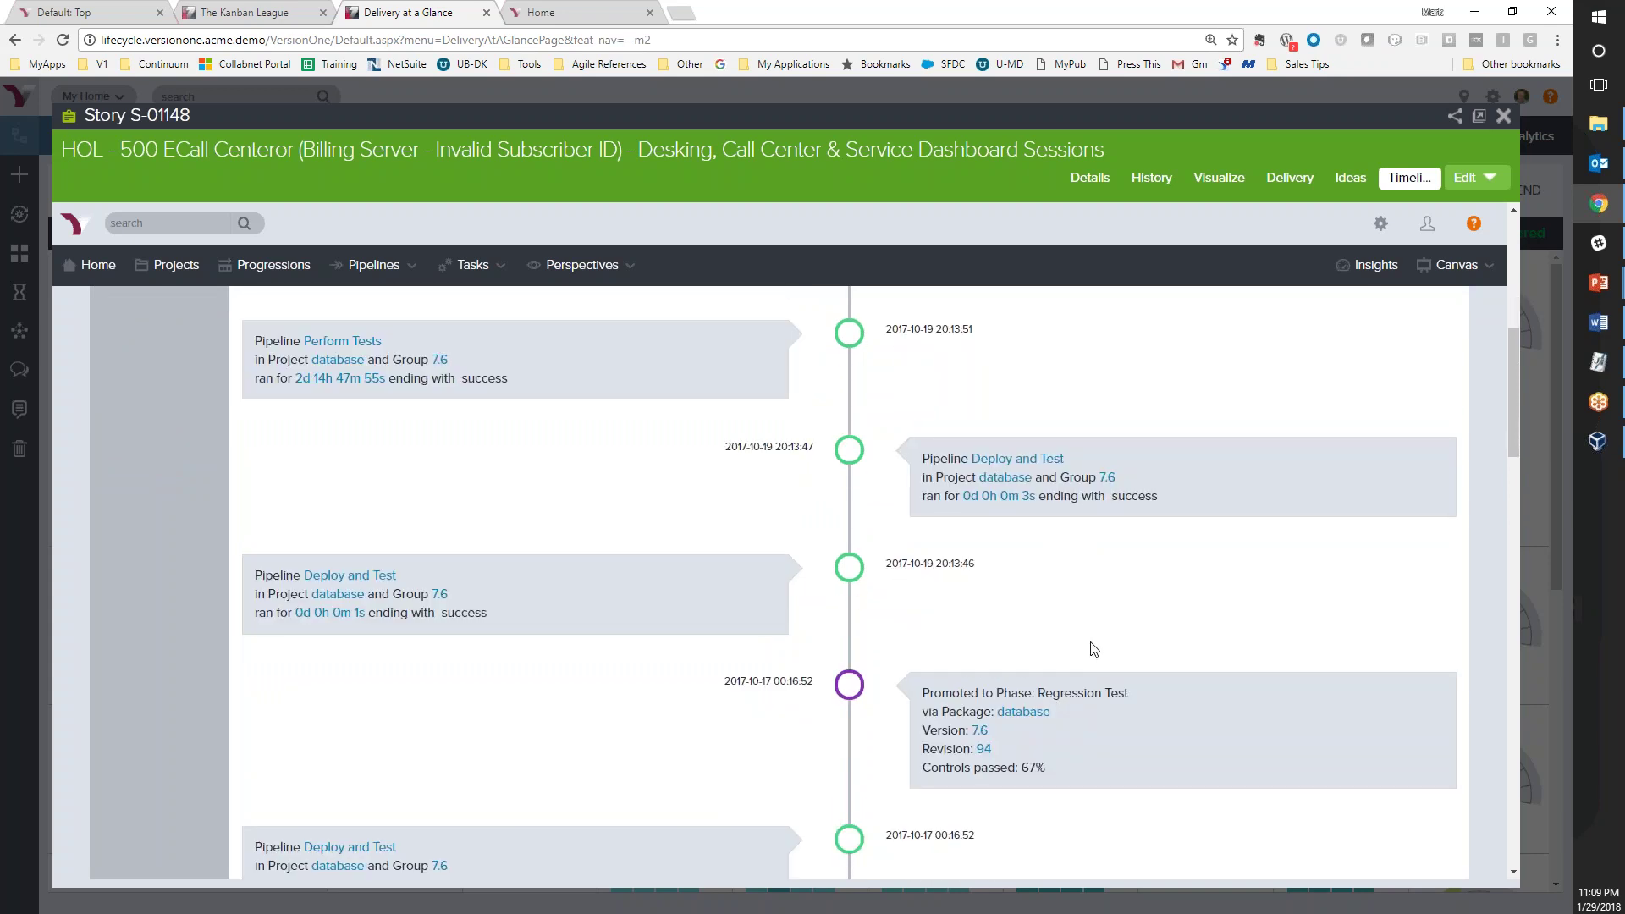
{"action": "scroll", "coordinate": [1092, 648], "scroll_direction": "down", "scroll_amount": 4}
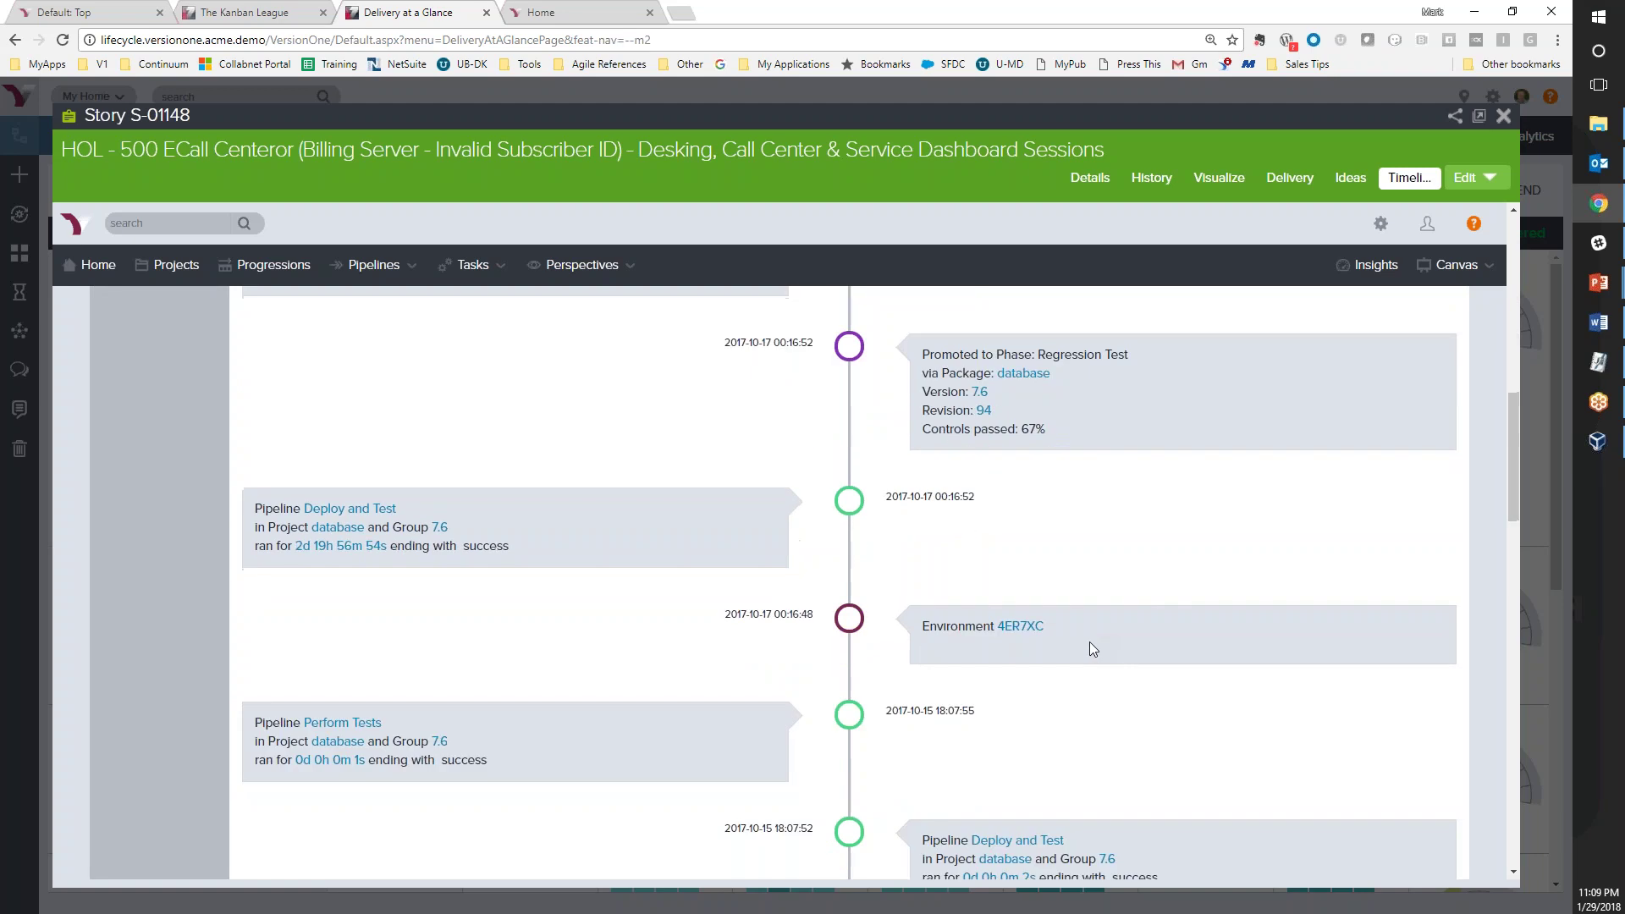
{"action": "scroll", "coordinate": [1089, 641], "scroll_direction": "up", "scroll_amount": 10}
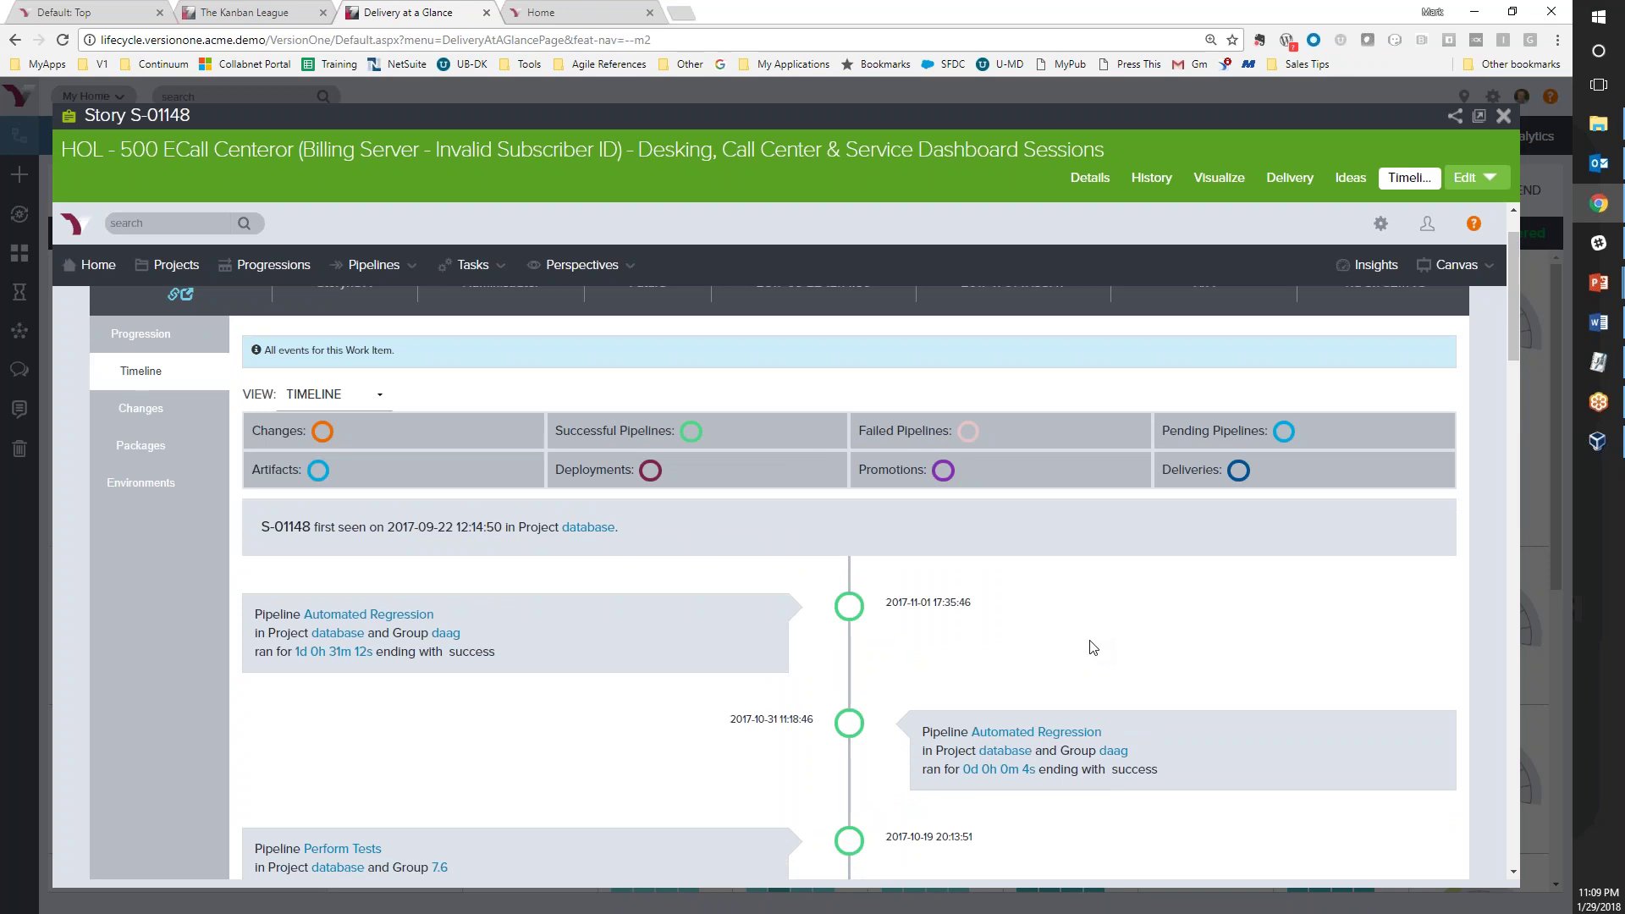
{"action": "scroll", "coordinate": [1091, 647], "scroll_direction": "up", "scroll_amount": 1}
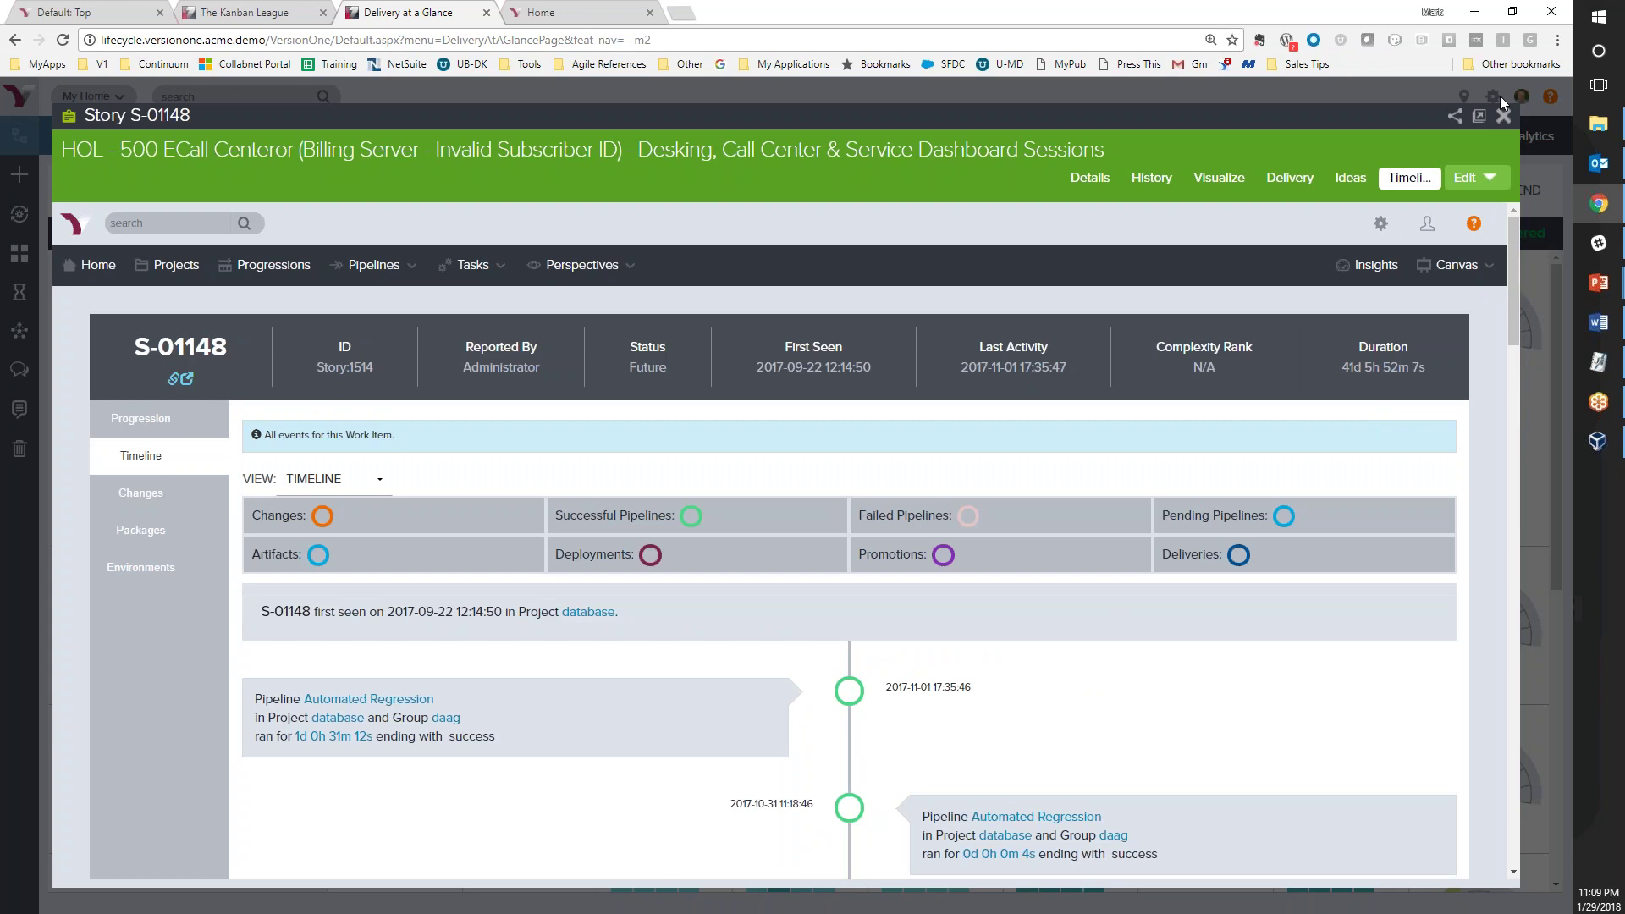
{"action": "left_click", "coordinate": [1503, 115]}
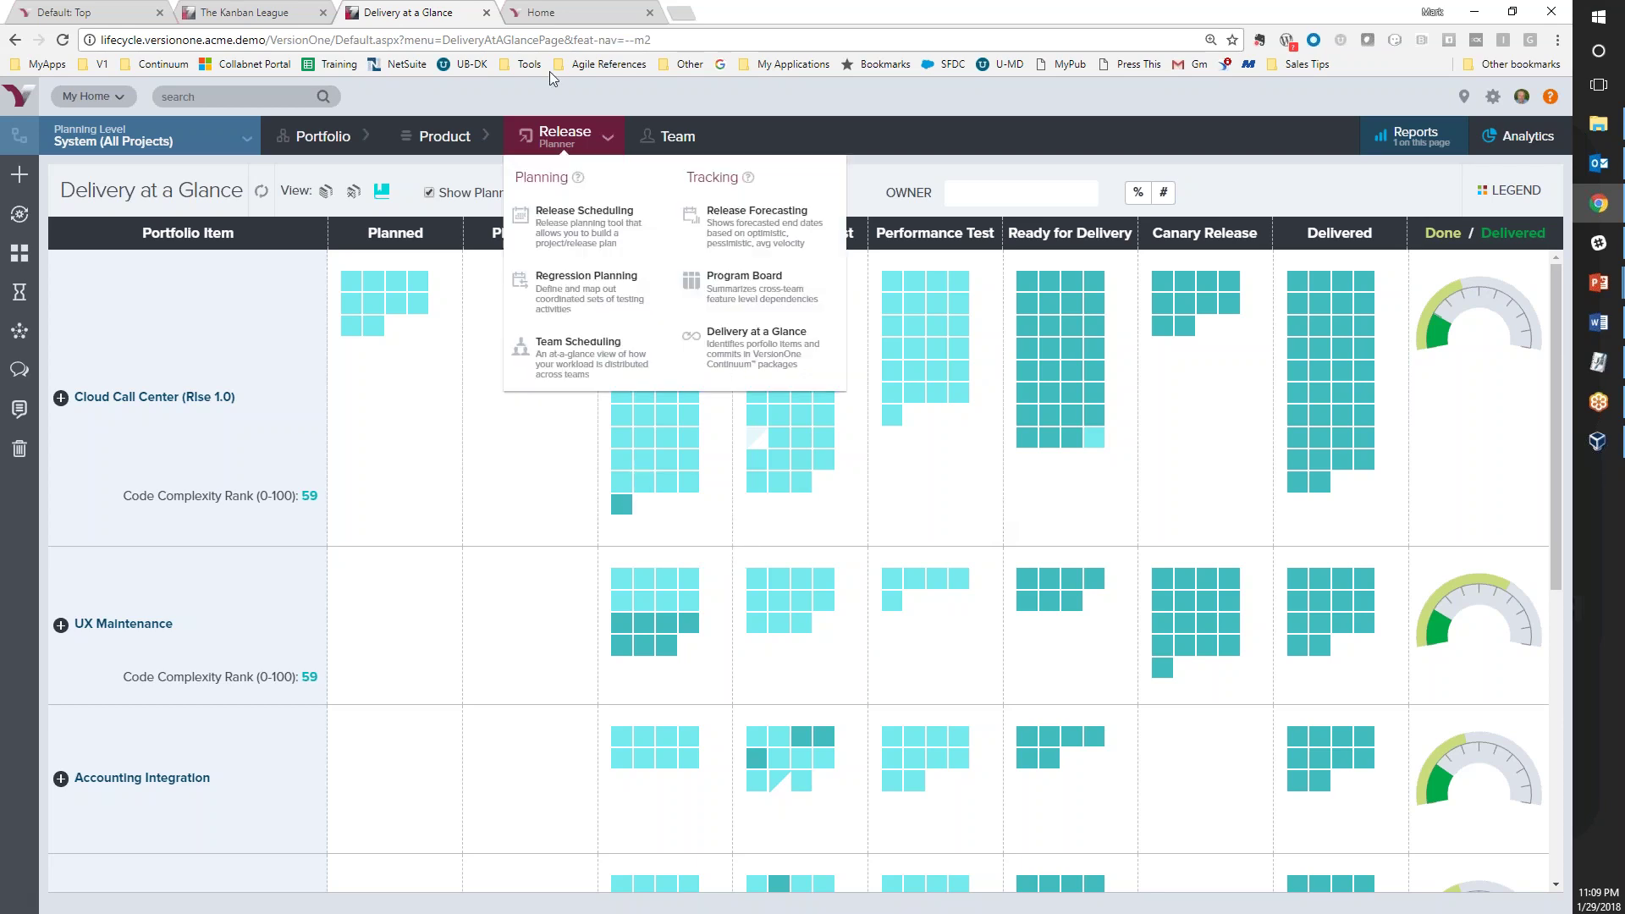
Switch to VersionOne Continuum and open the Progressions view for the Ecommerce App
{"action": "left_click", "coordinate": [550, 14]}
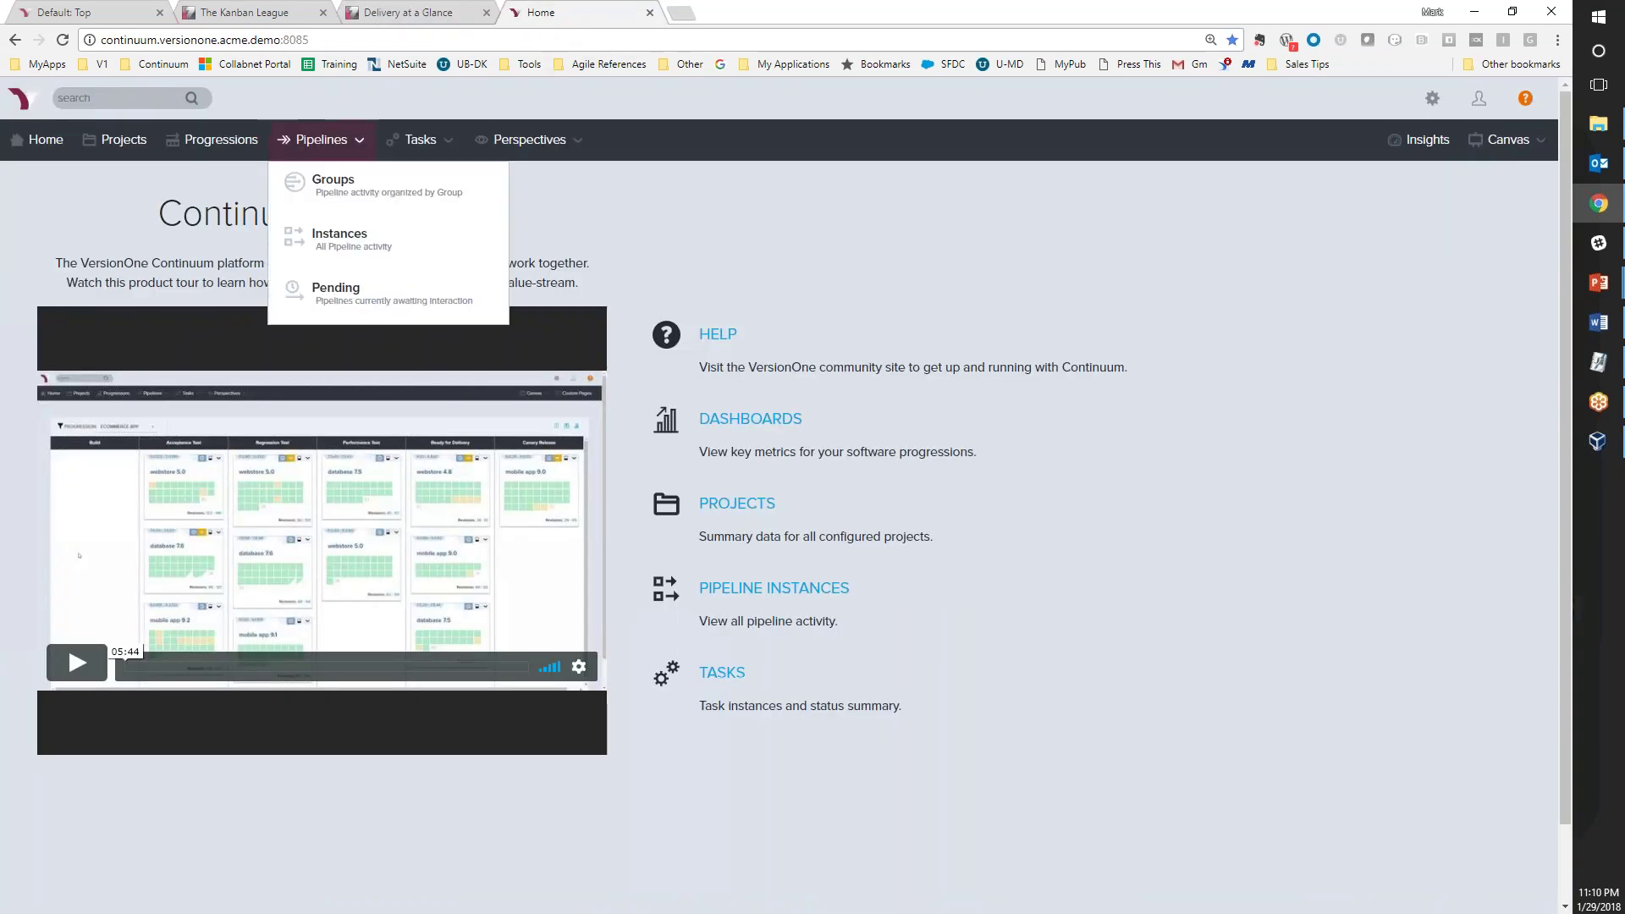
{"action": "left_click", "coordinate": [231, 135]}
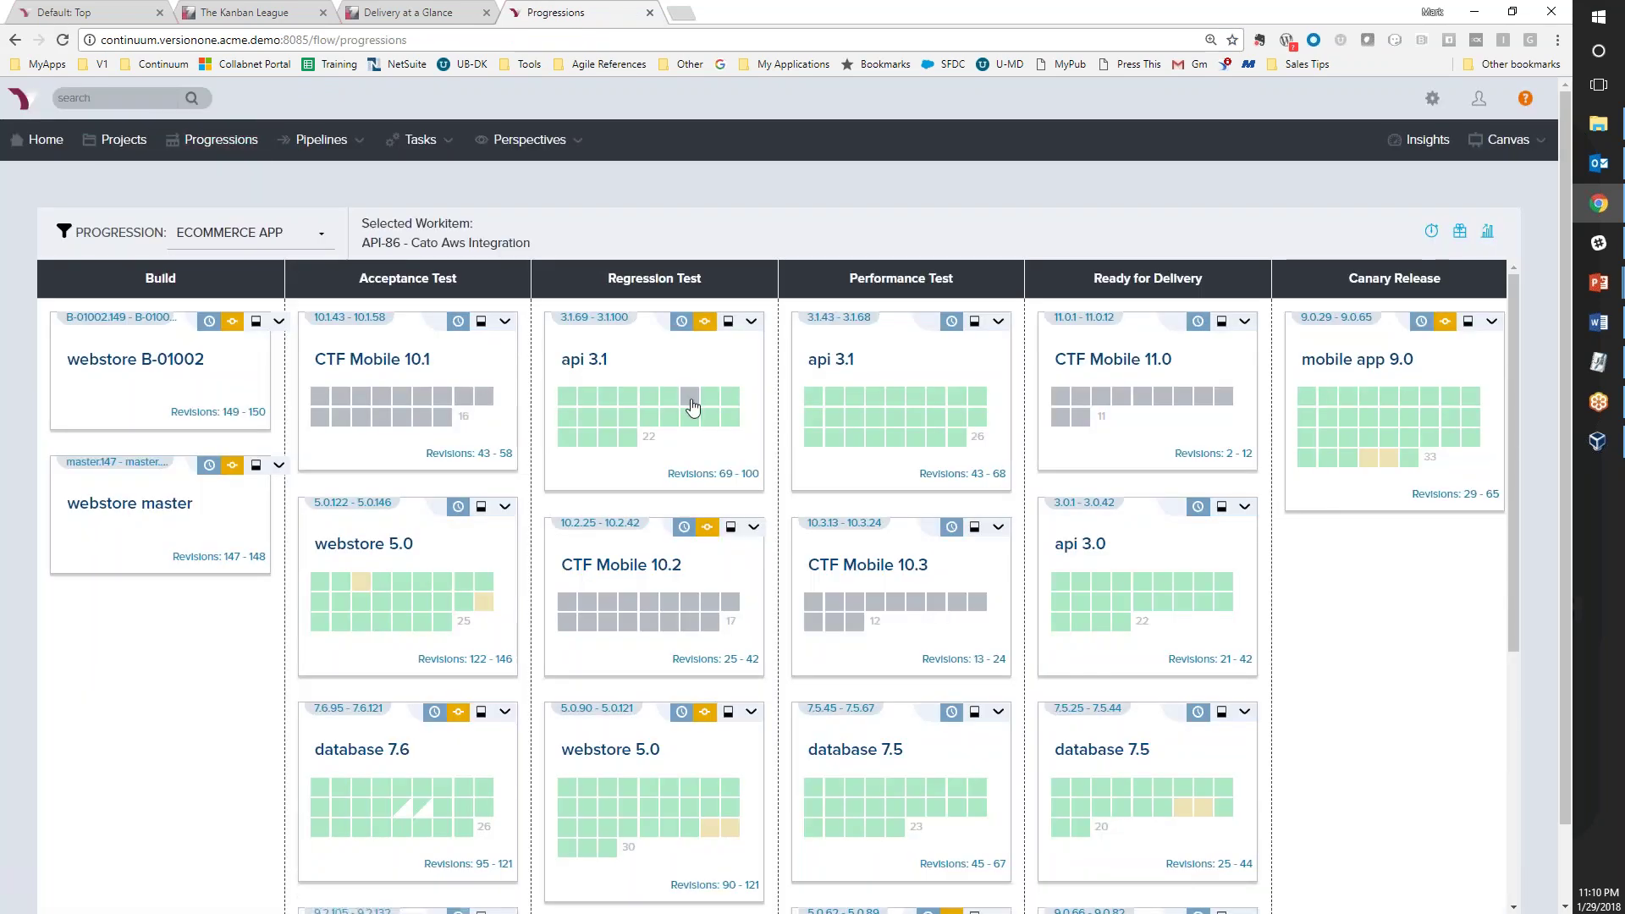
Inspect individual workitems on the Ecommerce App board, and open the revision range of mobile app 9.0 in Canary Release
{"action": "mouse_move", "coordinate": [585, 405]}
{"action": "mouse_move", "coordinate": [592, 436]}
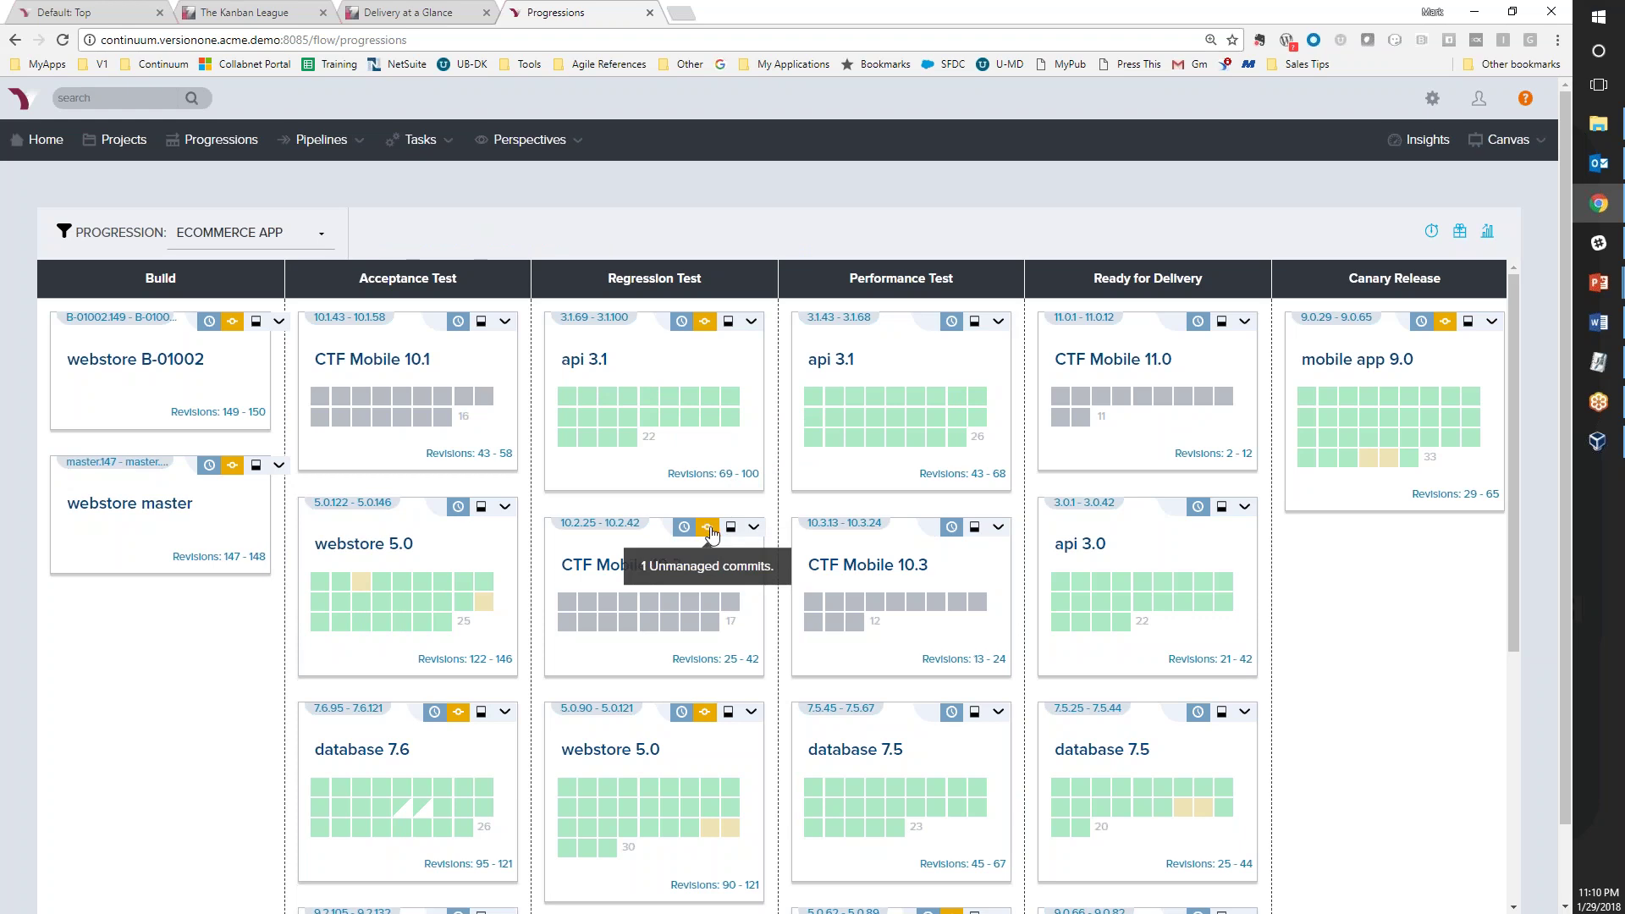
{"action": "left_click", "coordinate": [690, 418]}
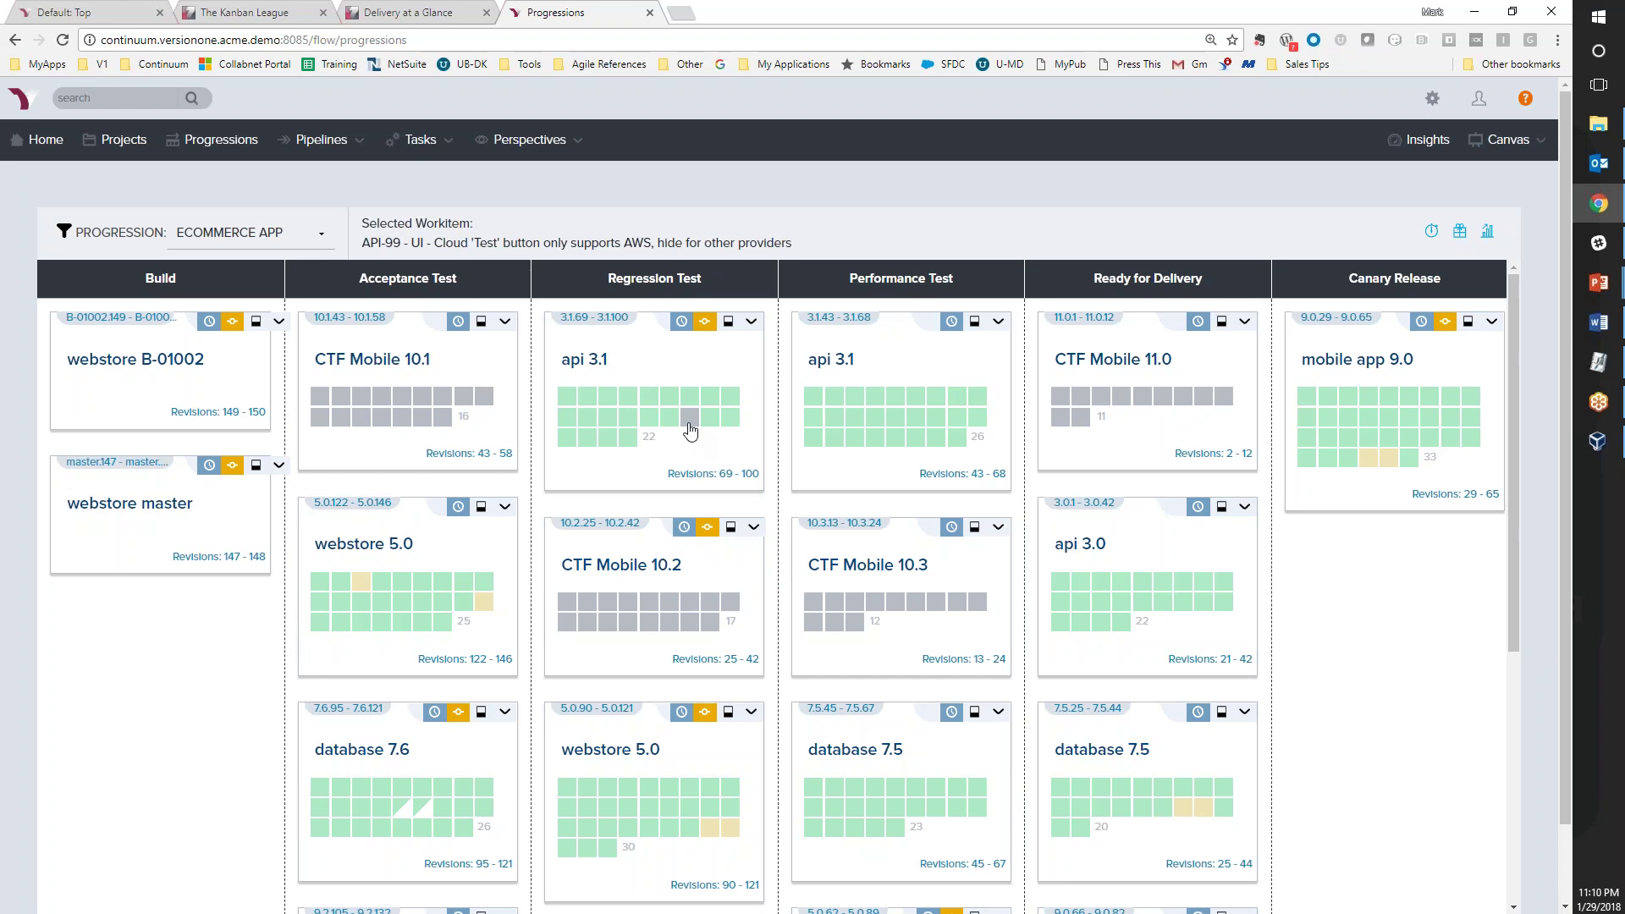
{"action": "mouse_move", "coordinate": [362, 588]}
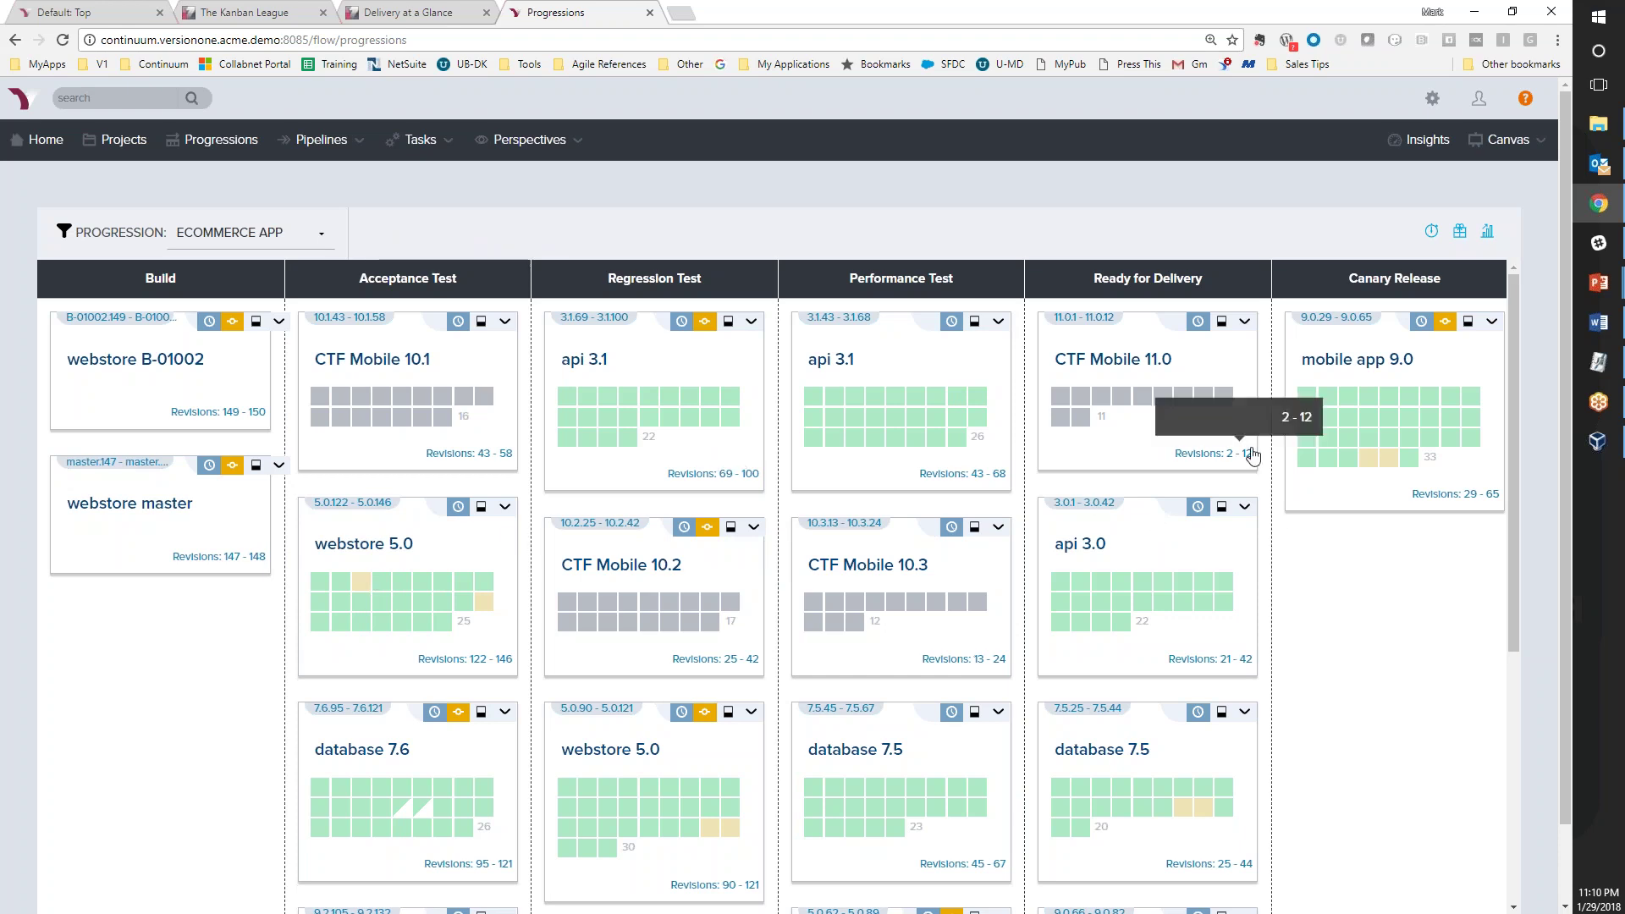
{"action": "left_click", "coordinate": [1477, 498]}
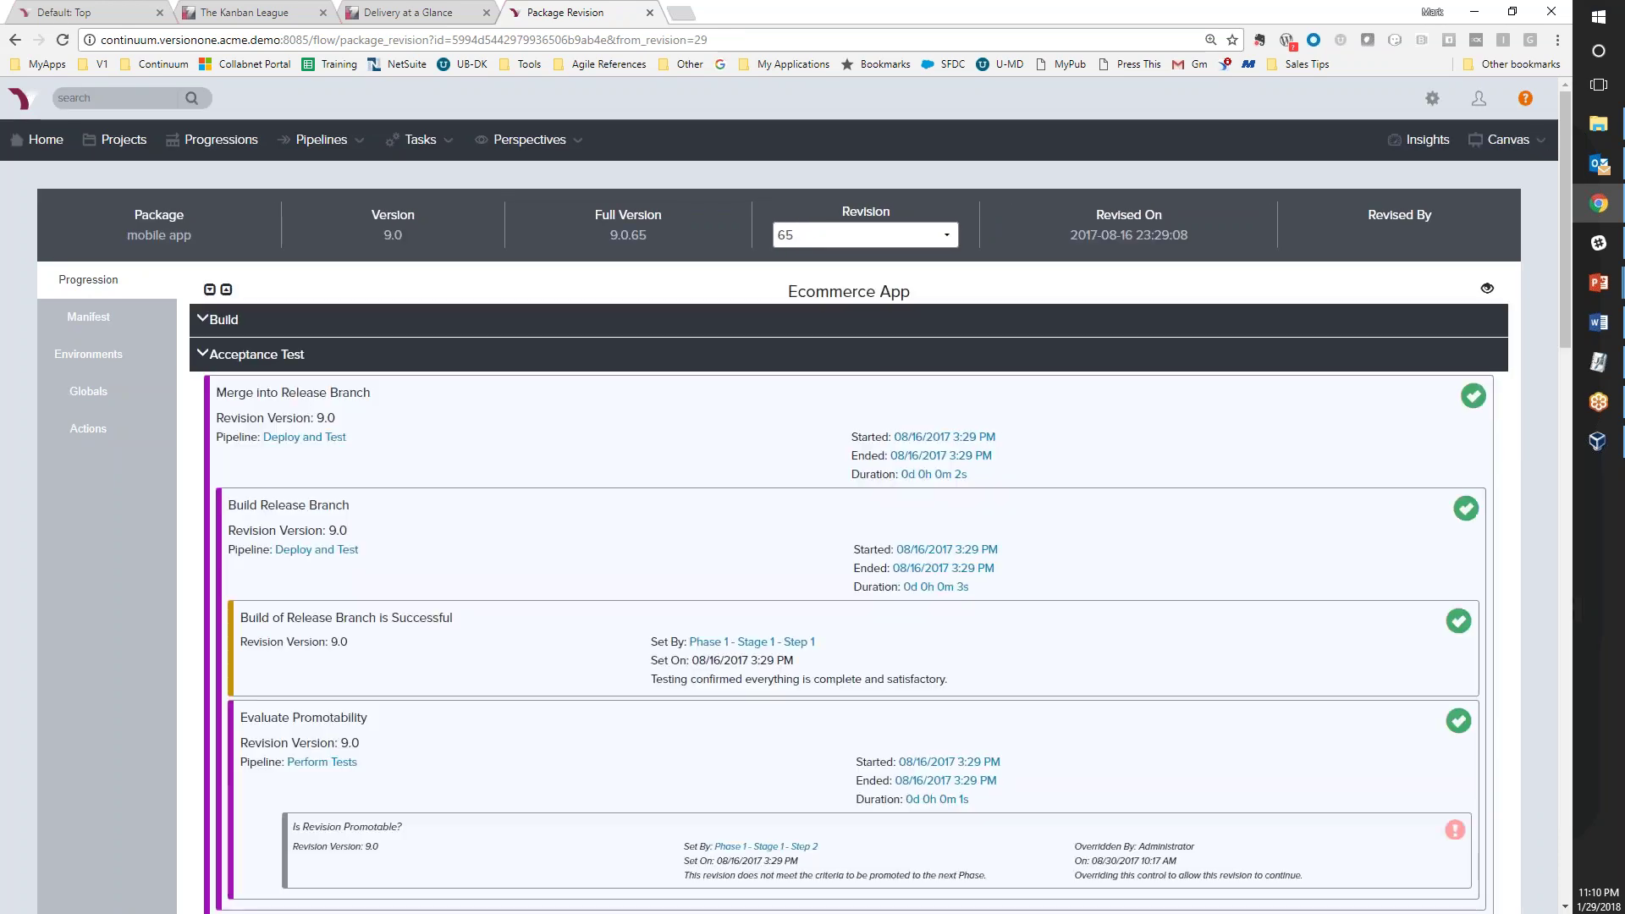
Collapse the Acceptance Test, Regression Test, Performance Test and Ready for Delivery phases of the mobile app package revision
{"action": "left_click", "coordinate": [203, 355]}
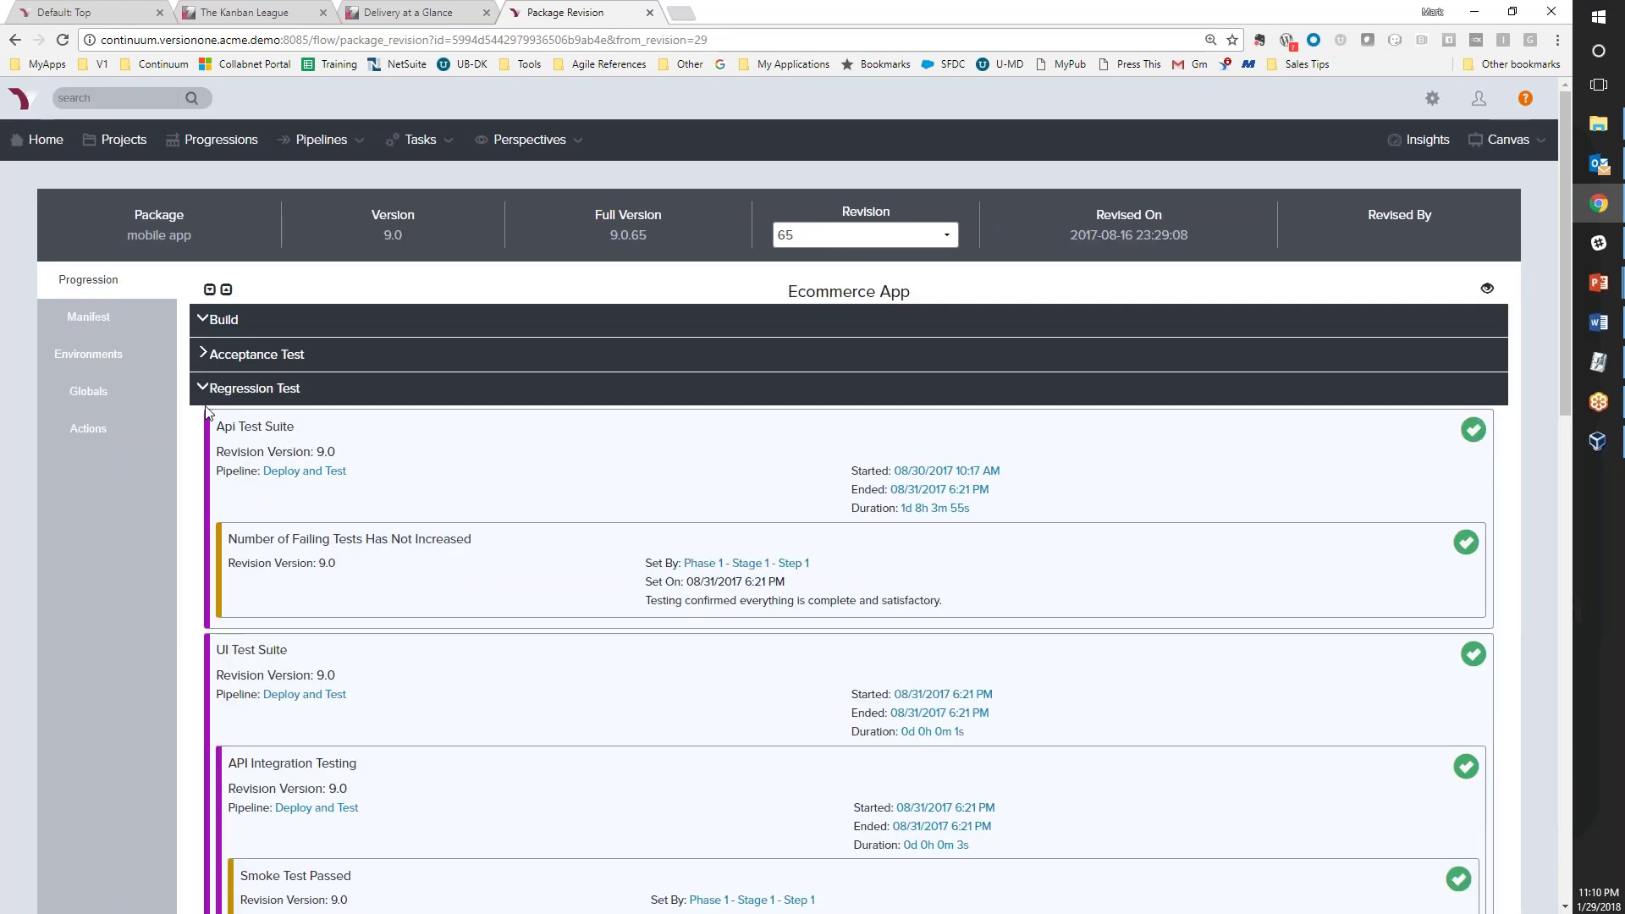
{"action": "left_click", "coordinate": [205, 396]}
{"action": "left_click", "coordinate": [207, 424]}
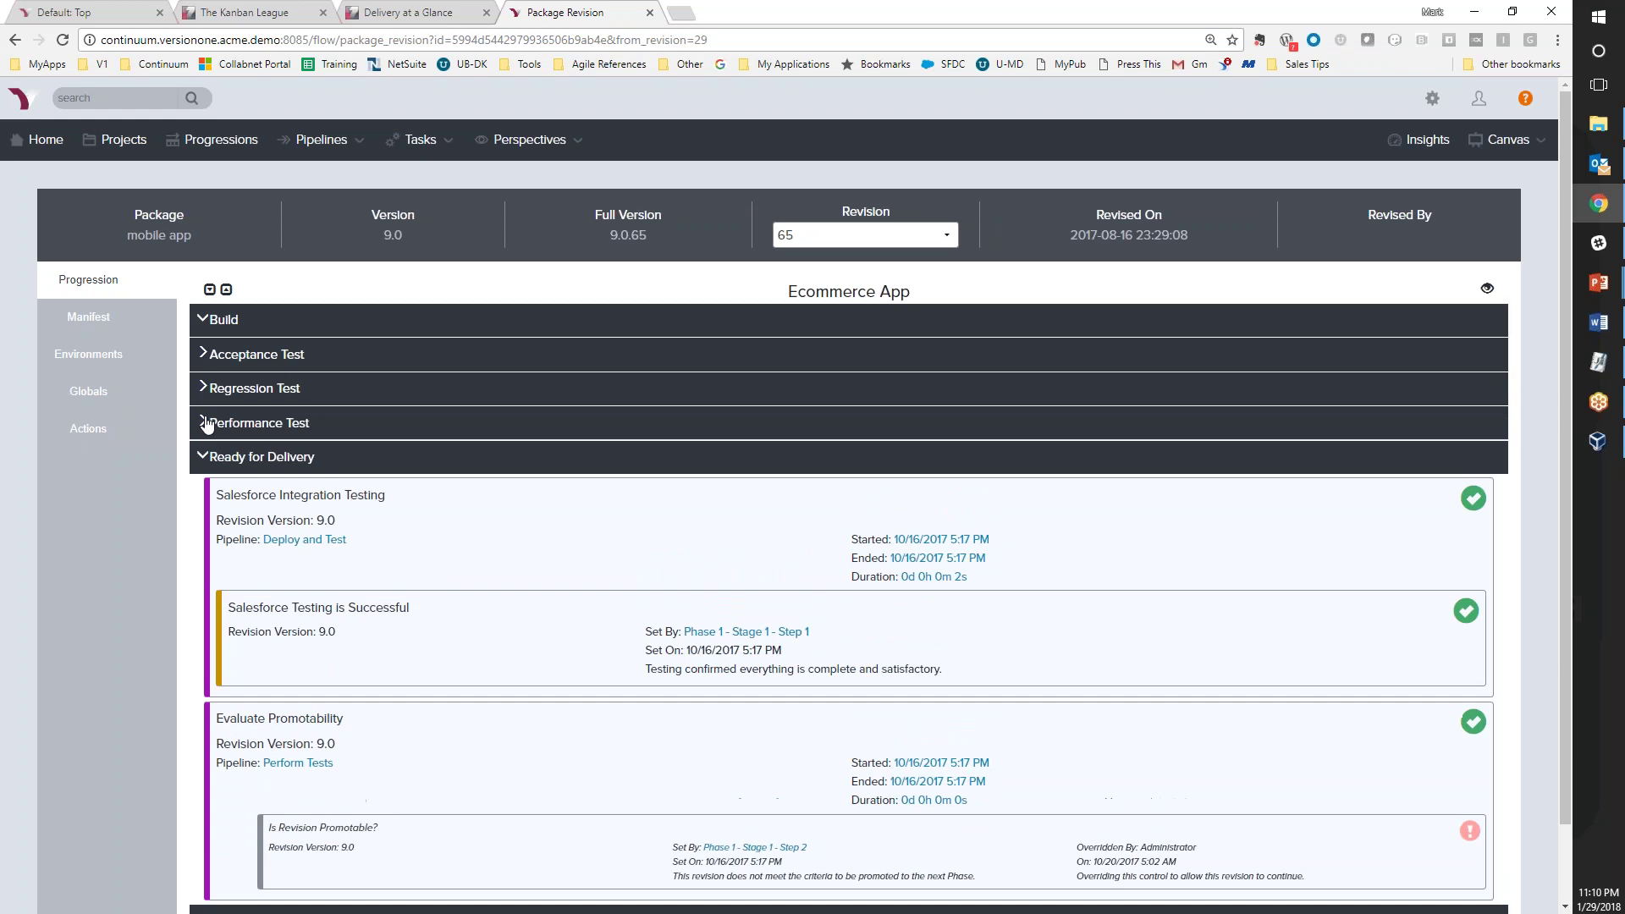
{"action": "left_click", "coordinate": [206, 458]}
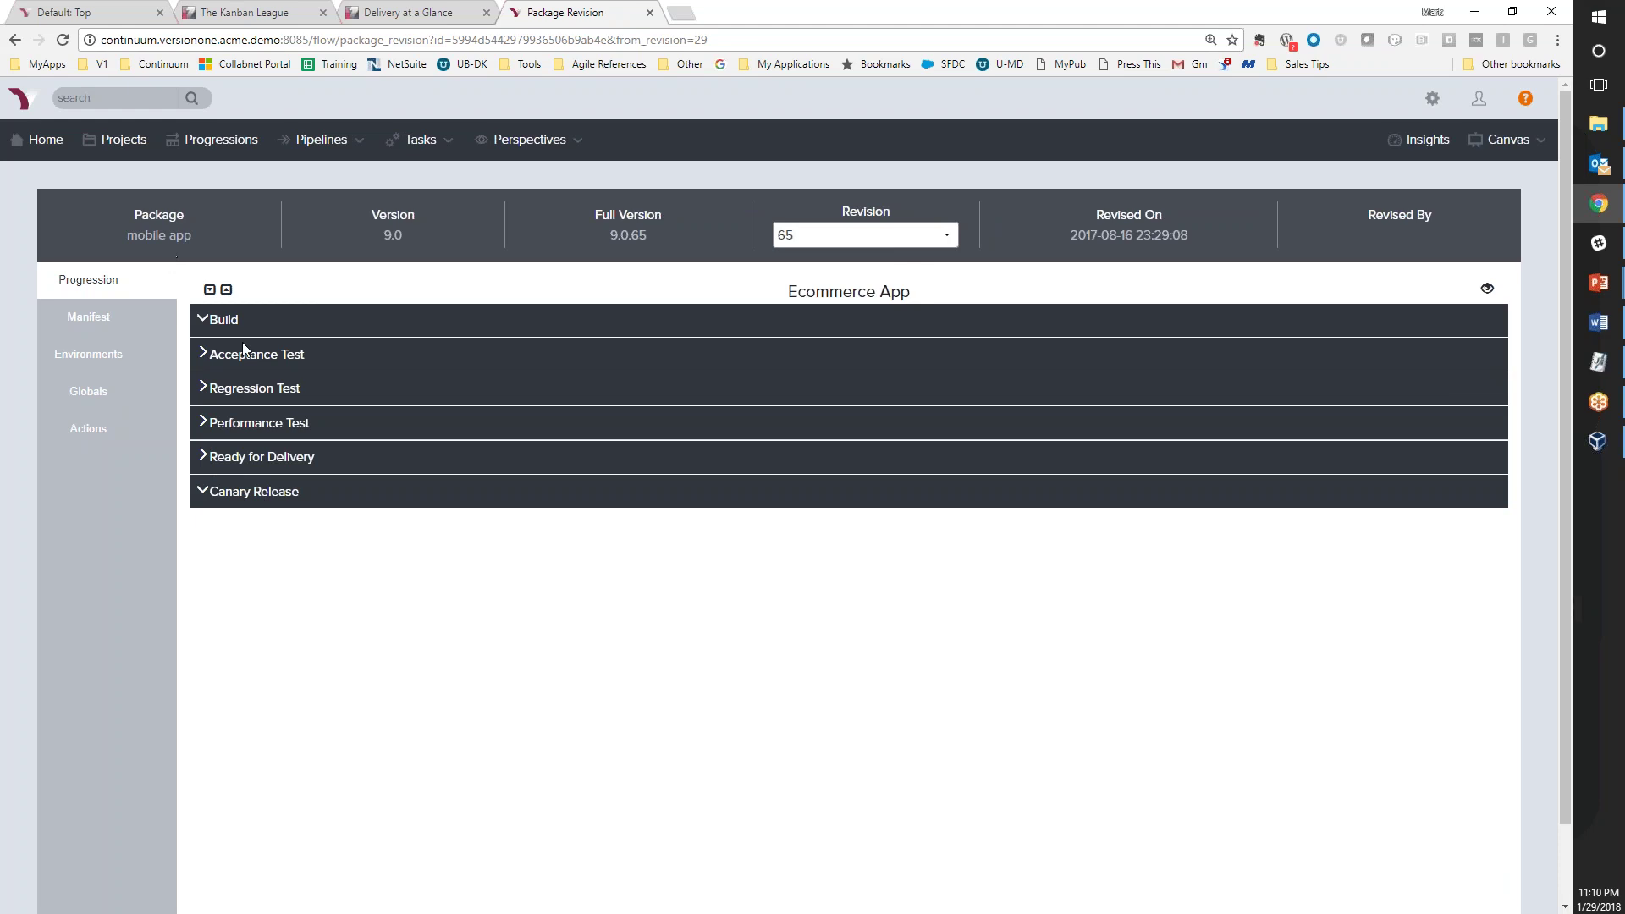
Expand the Acceptance Test phase to examine its build and promotability activities, and collapse it again
{"action": "left_click", "coordinate": [206, 355]}
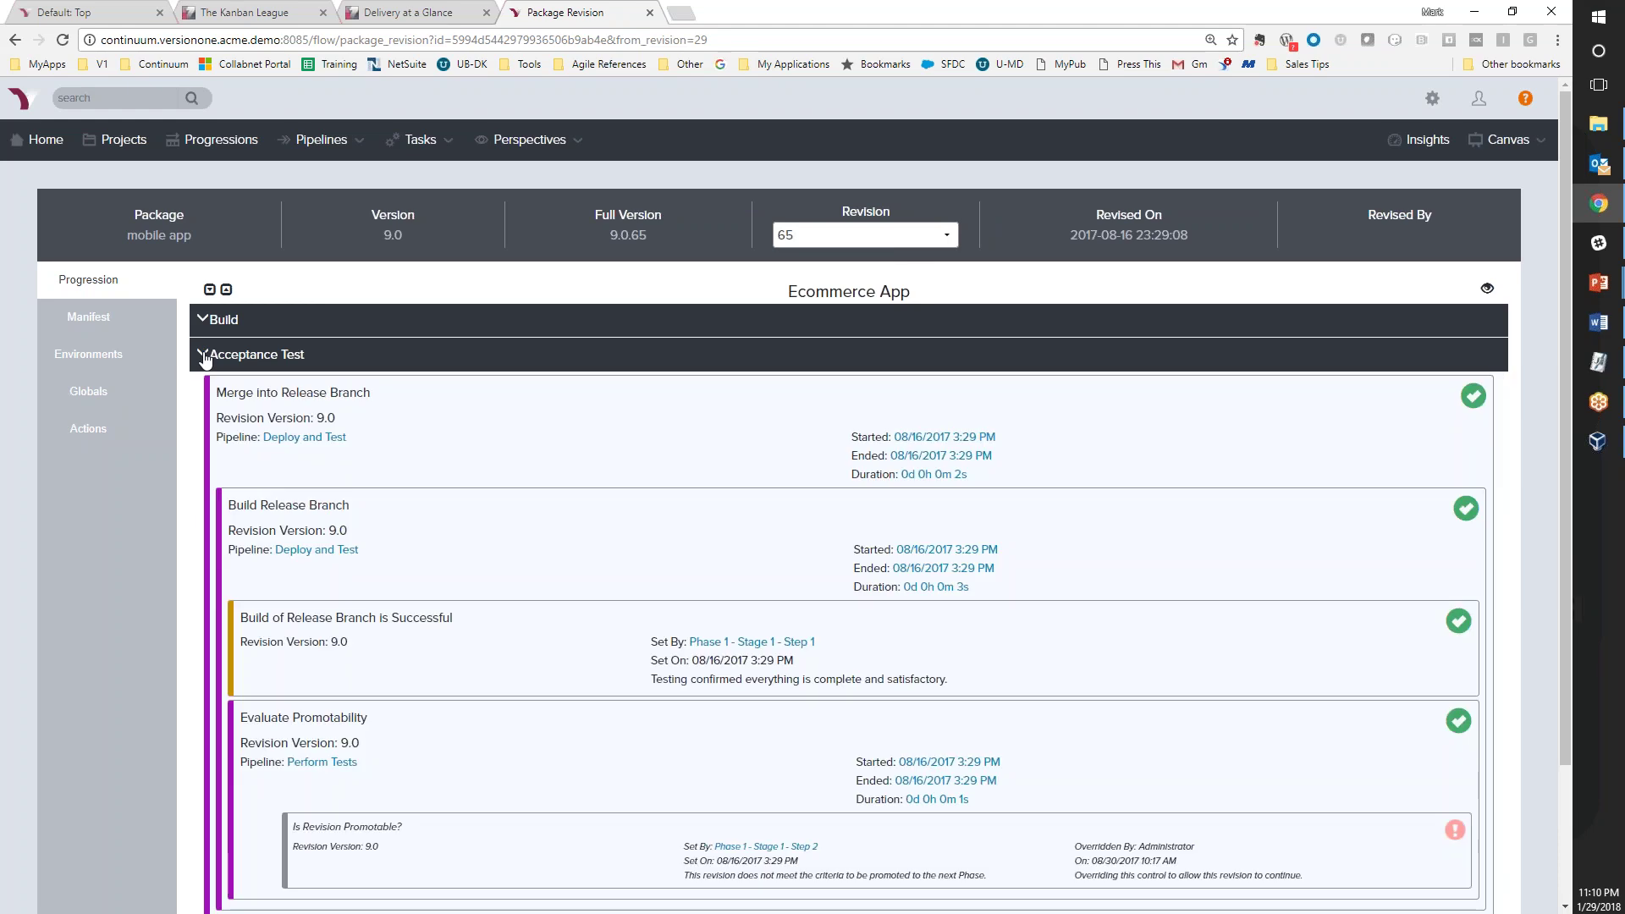
{"action": "scroll", "coordinate": [345, 390], "scroll_direction": "down", "scroll_amount": 2}
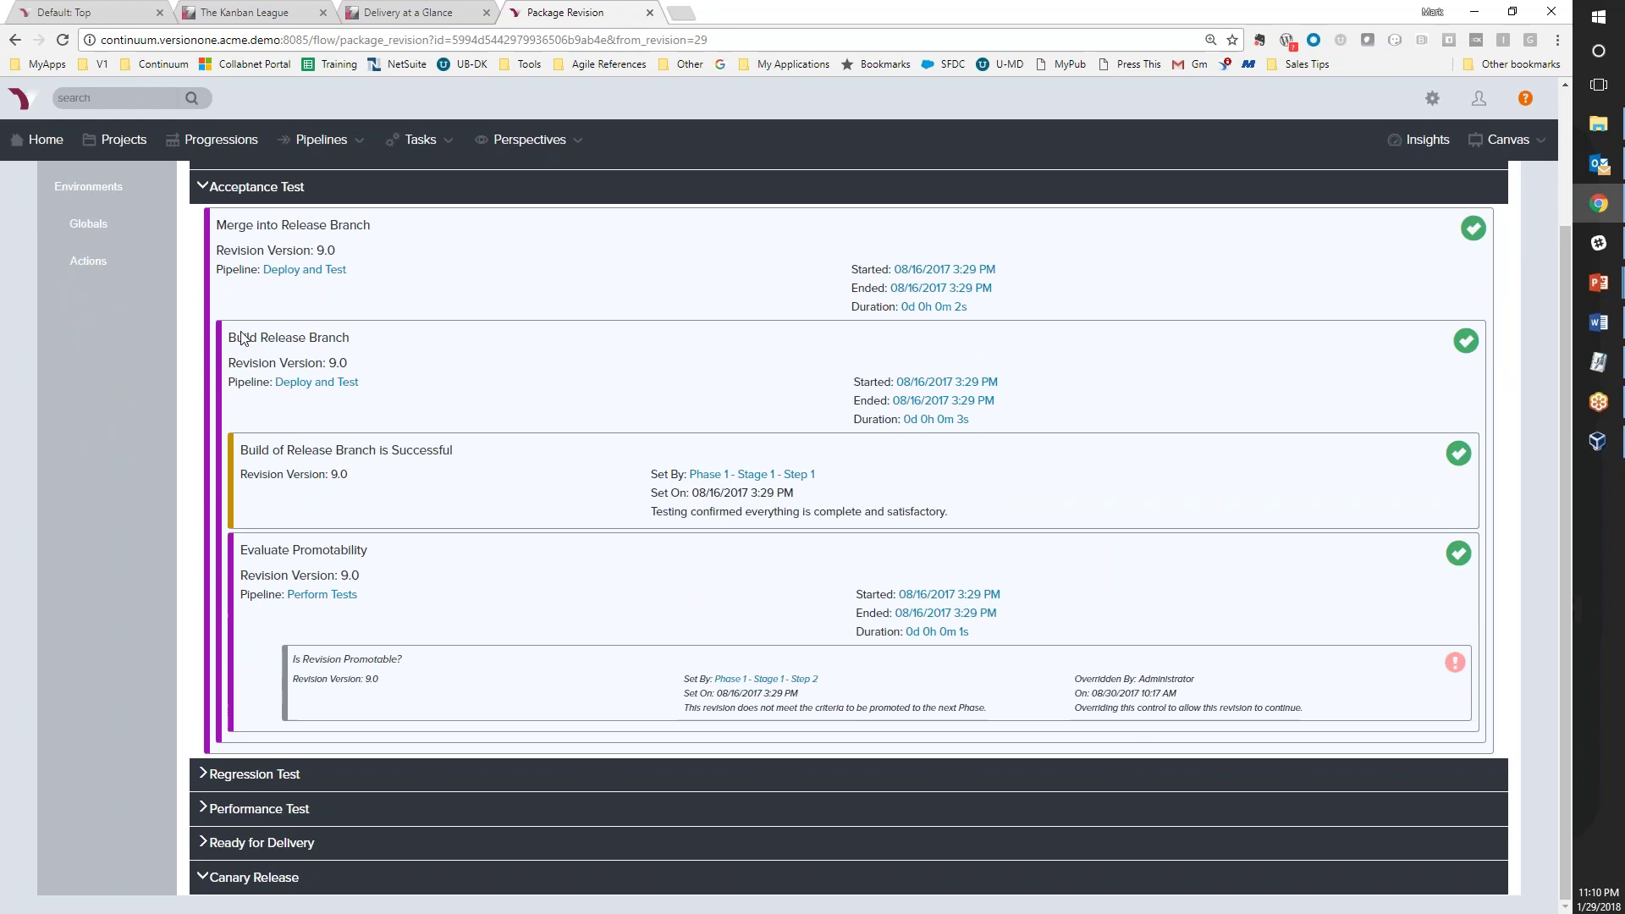
{"action": "scroll", "coordinate": [246, 345], "scroll_direction": "up", "scroll_amount": 1}
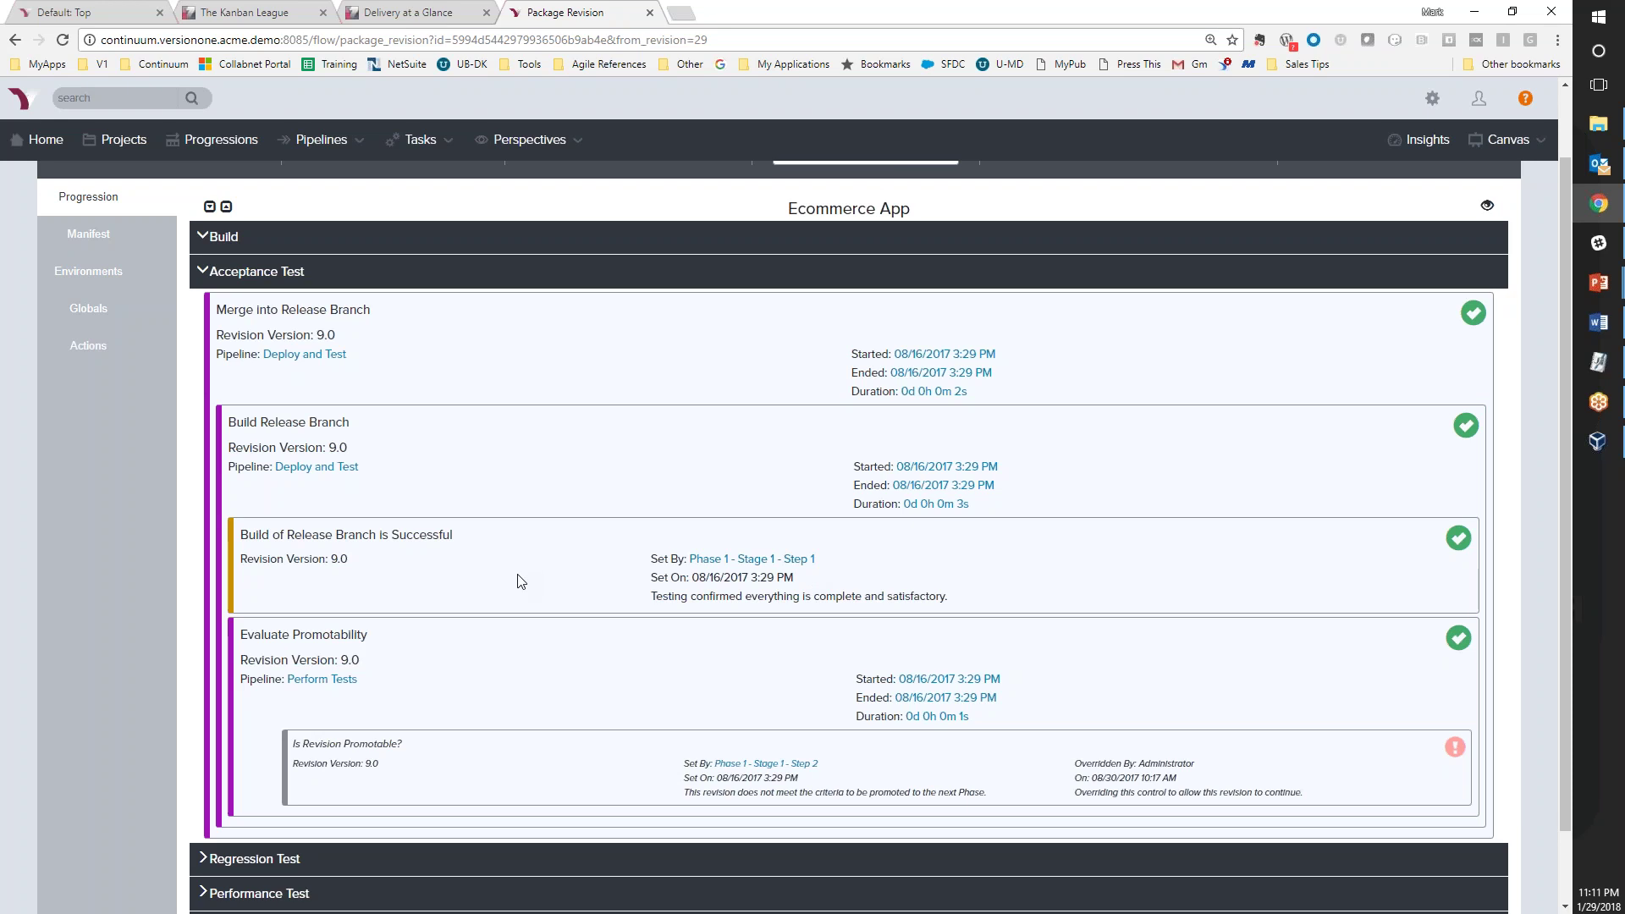
{"action": "left_click", "coordinate": [206, 272]}
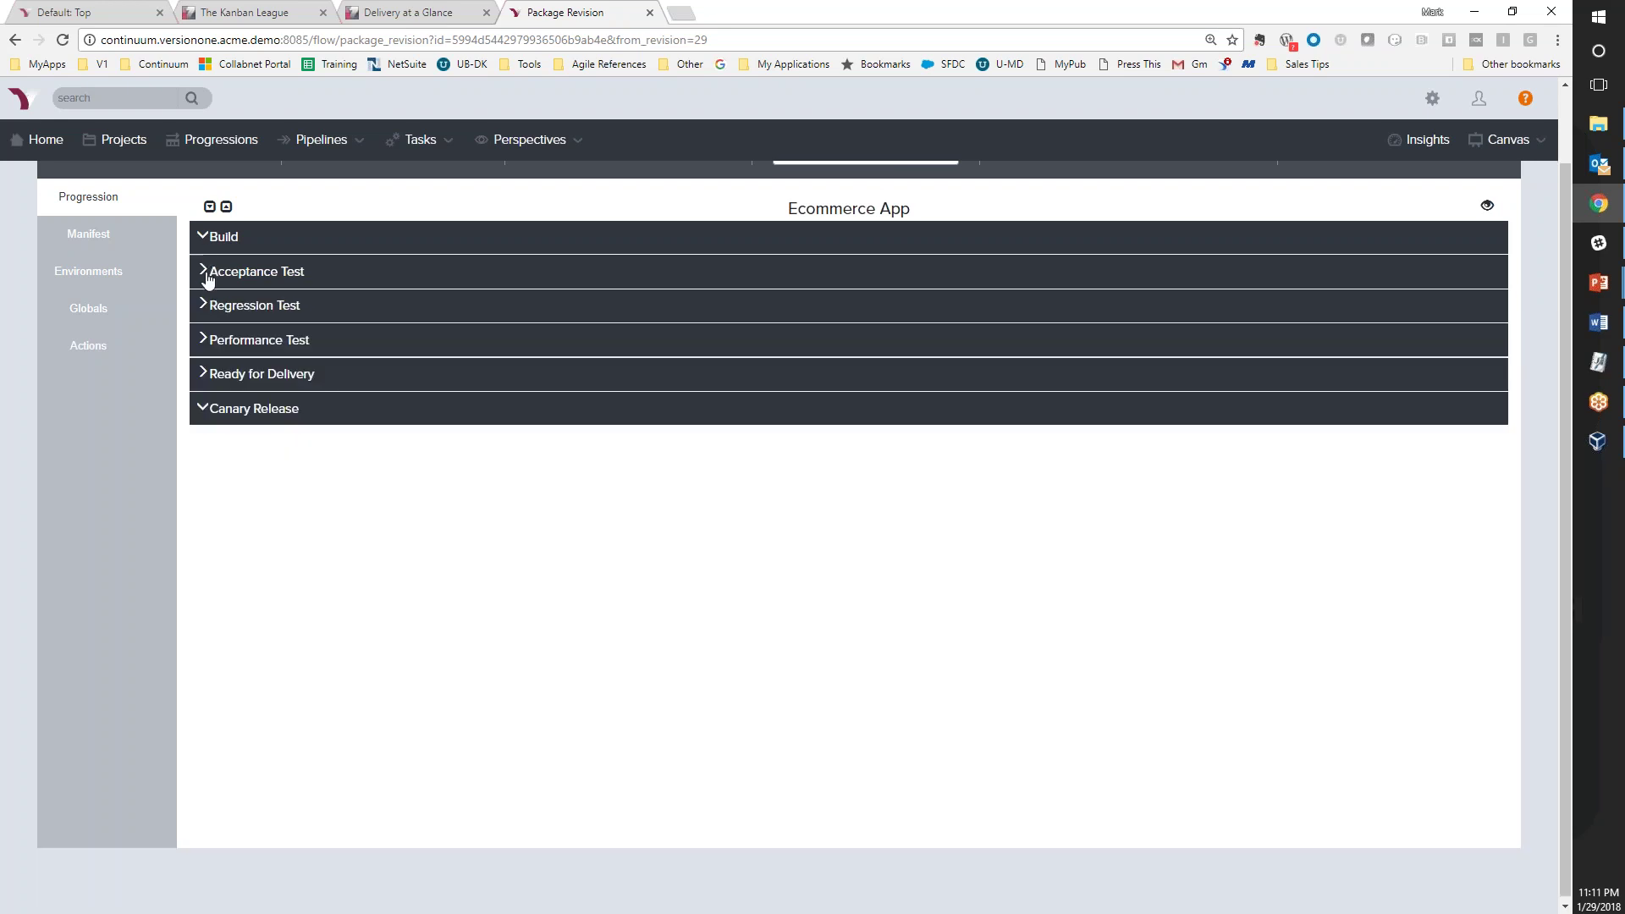
{"action": "scroll", "coordinate": [416, 457], "scroll_direction": "up", "scroll_amount": 1}
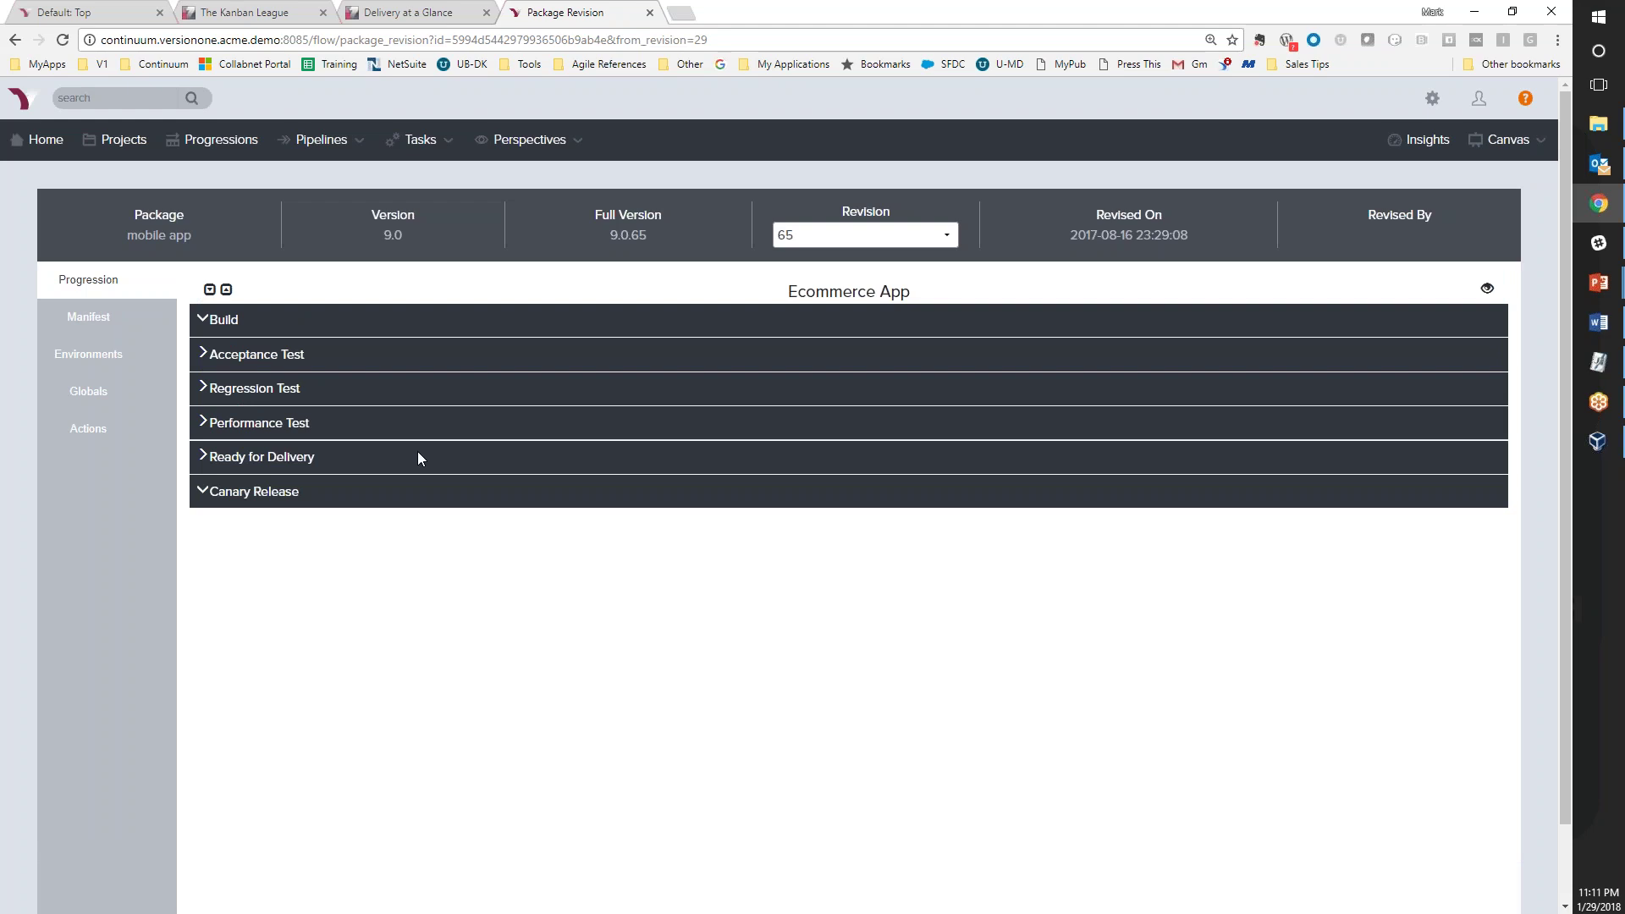
Open the package revision's Manifest, review its Work Items, and show the Changes list instead
{"action": "left_click", "coordinate": [94, 328]}
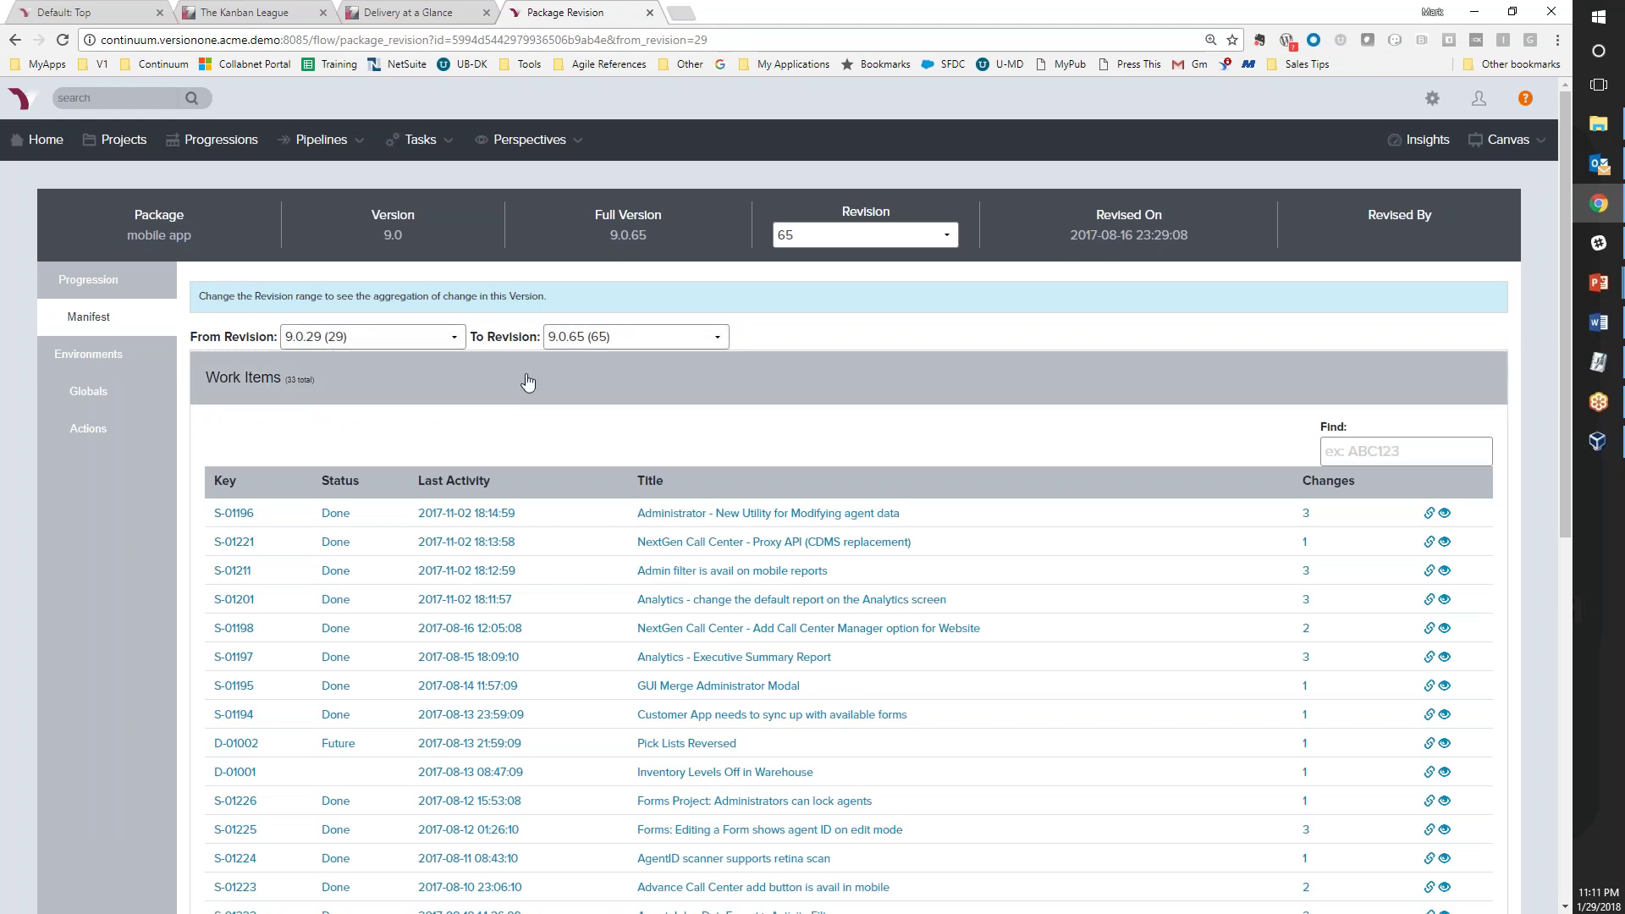
{"action": "scroll", "coordinate": [385, 515], "scroll_direction": "down", "scroll_amount": 2}
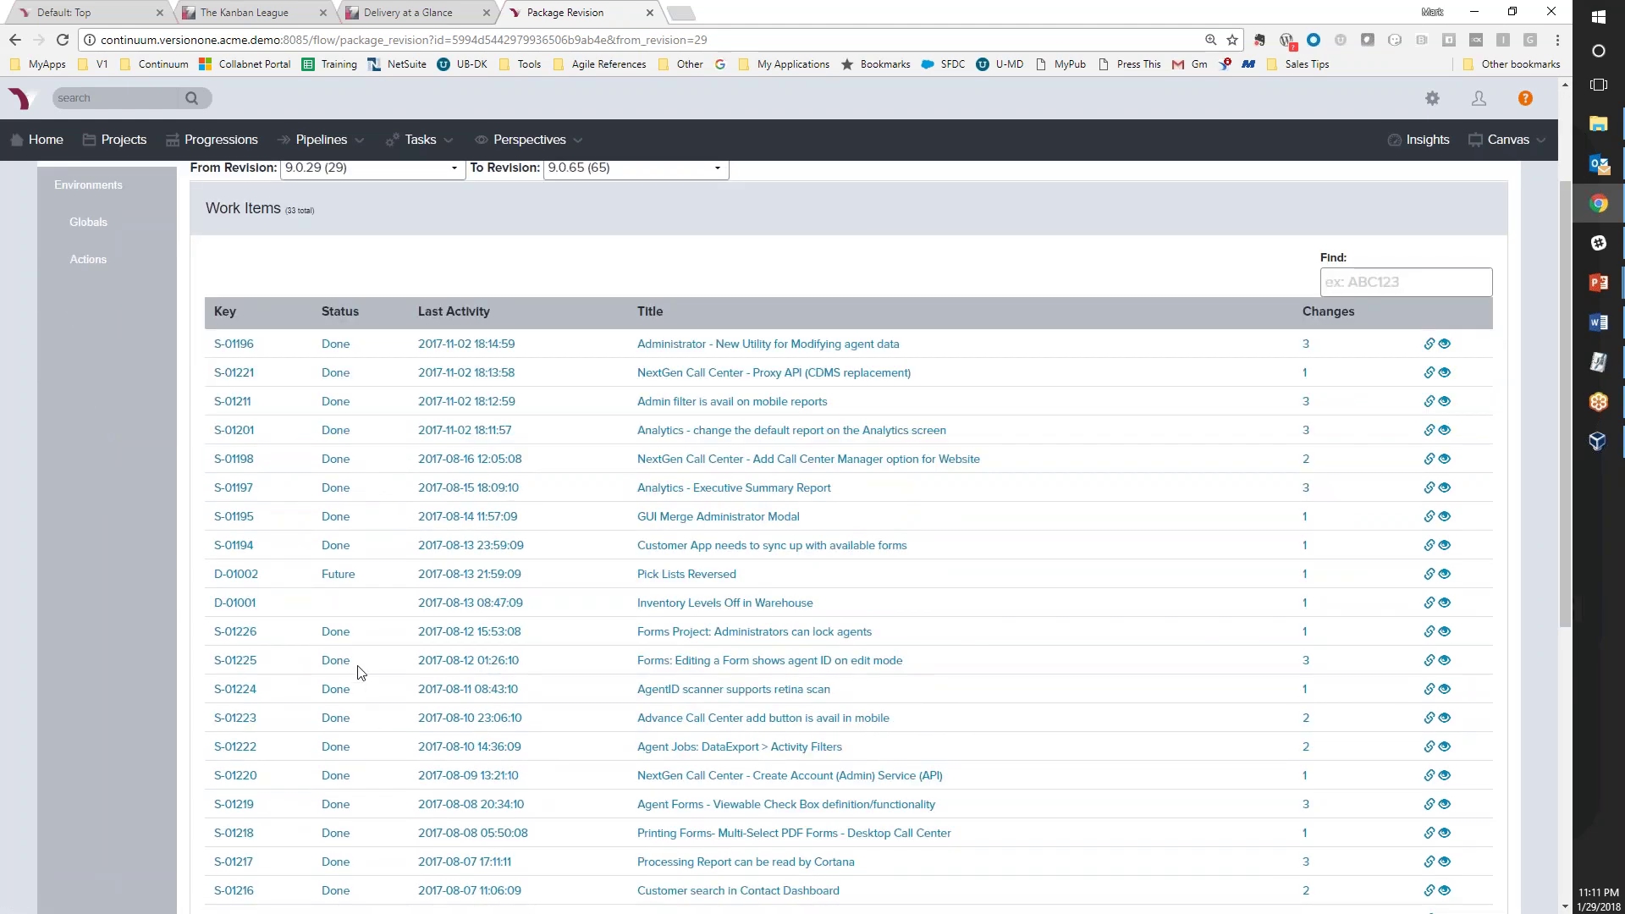
{"action": "scroll", "coordinate": [359, 668], "scroll_direction": "up", "scroll_amount": 2}
{"action": "left_click", "coordinate": [363, 392]}
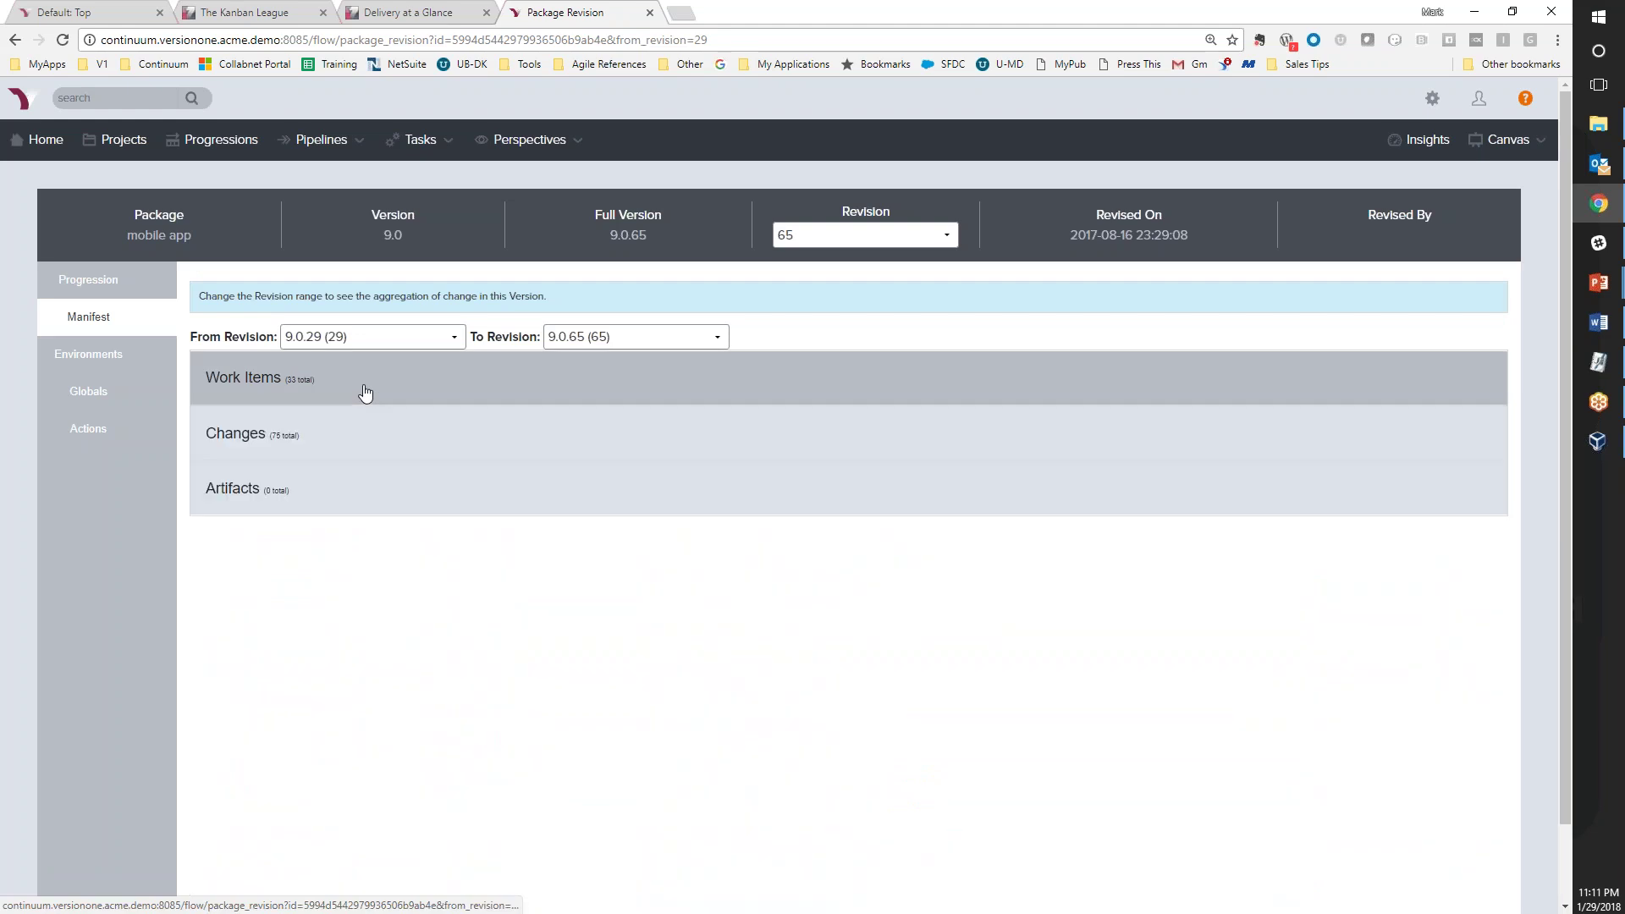
{"action": "left_click", "coordinate": [360, 444]}
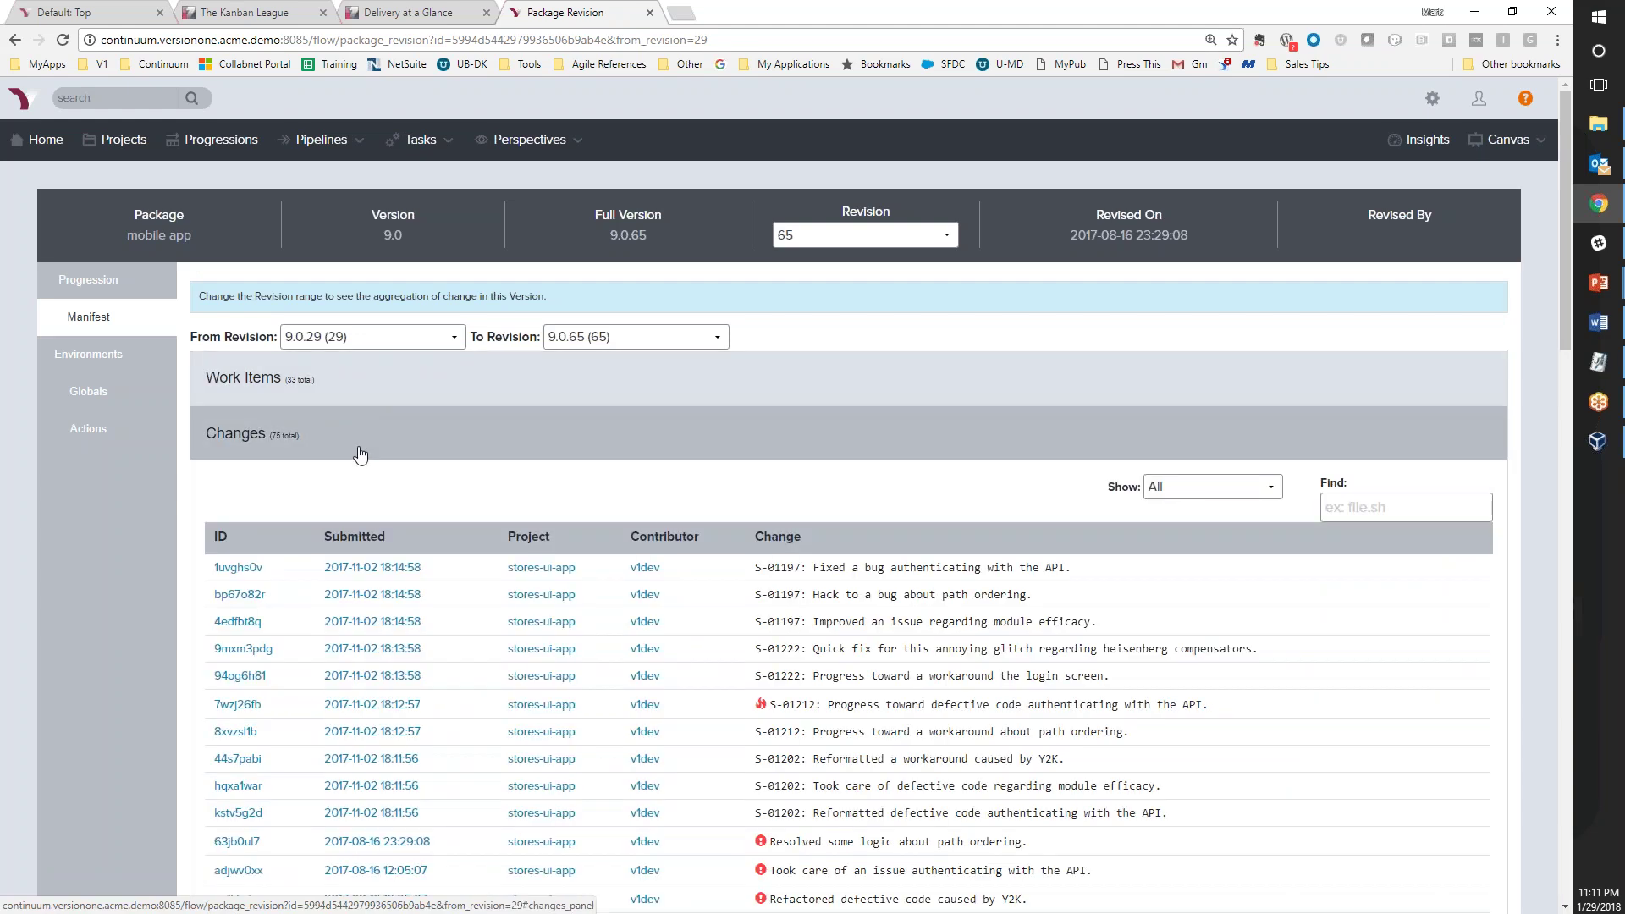
Open the S-01212 change about defective code authenticating with the API, examine the risk ratings of its source files, and close it
{"action": "left_click", "coordinate": [812, 711]}
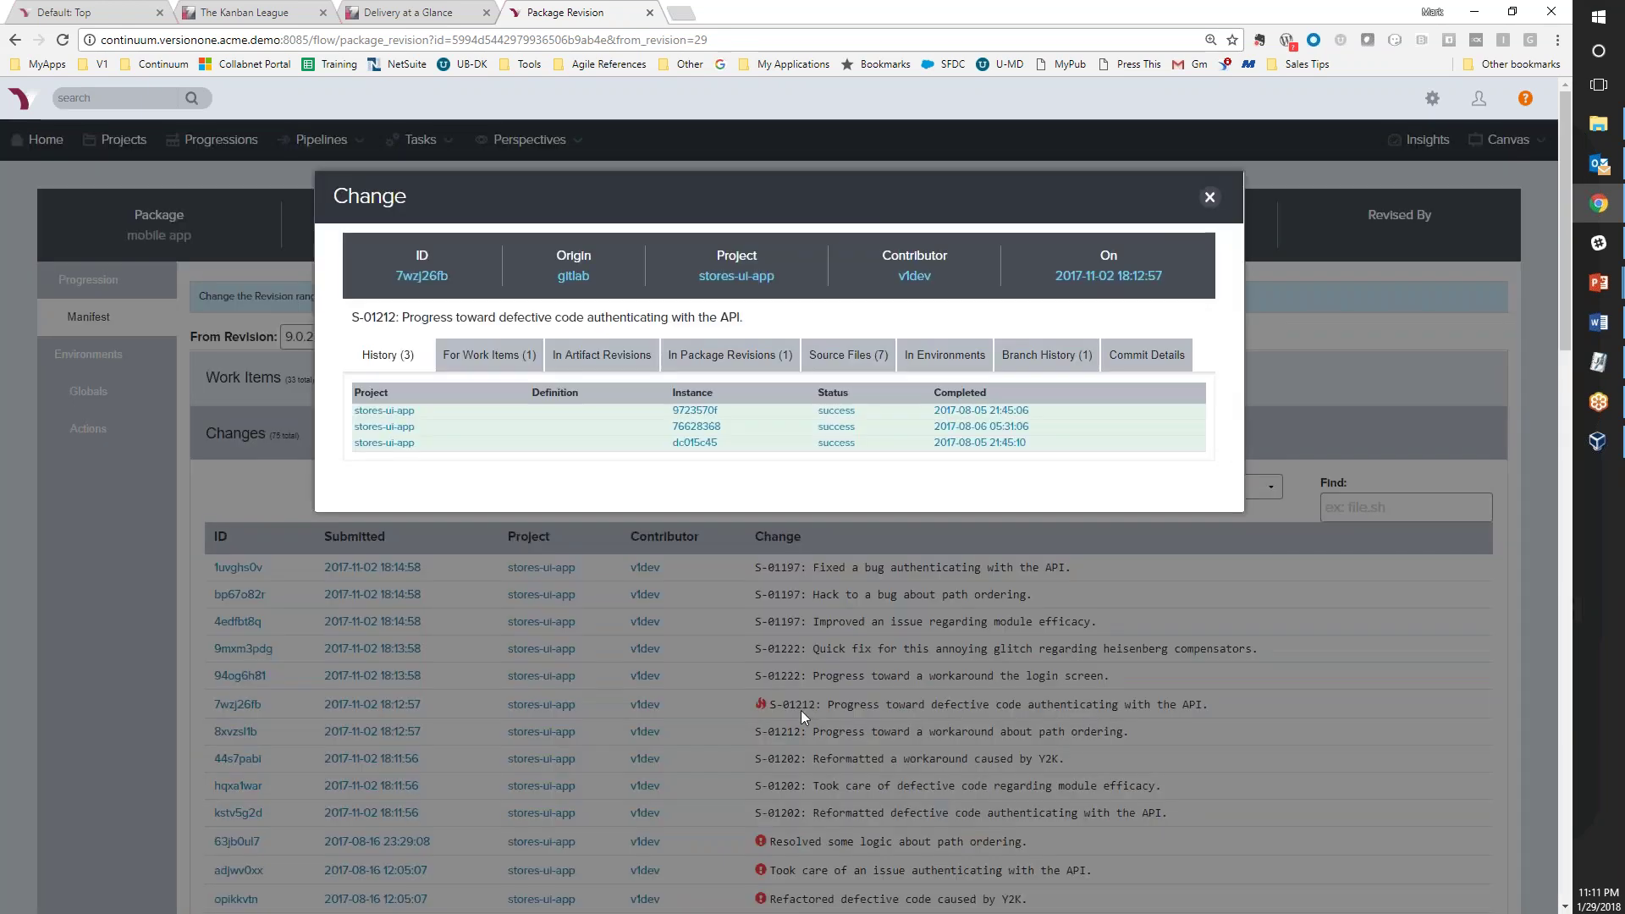
{"action": "left_click", "coordinate": [853, 359]}
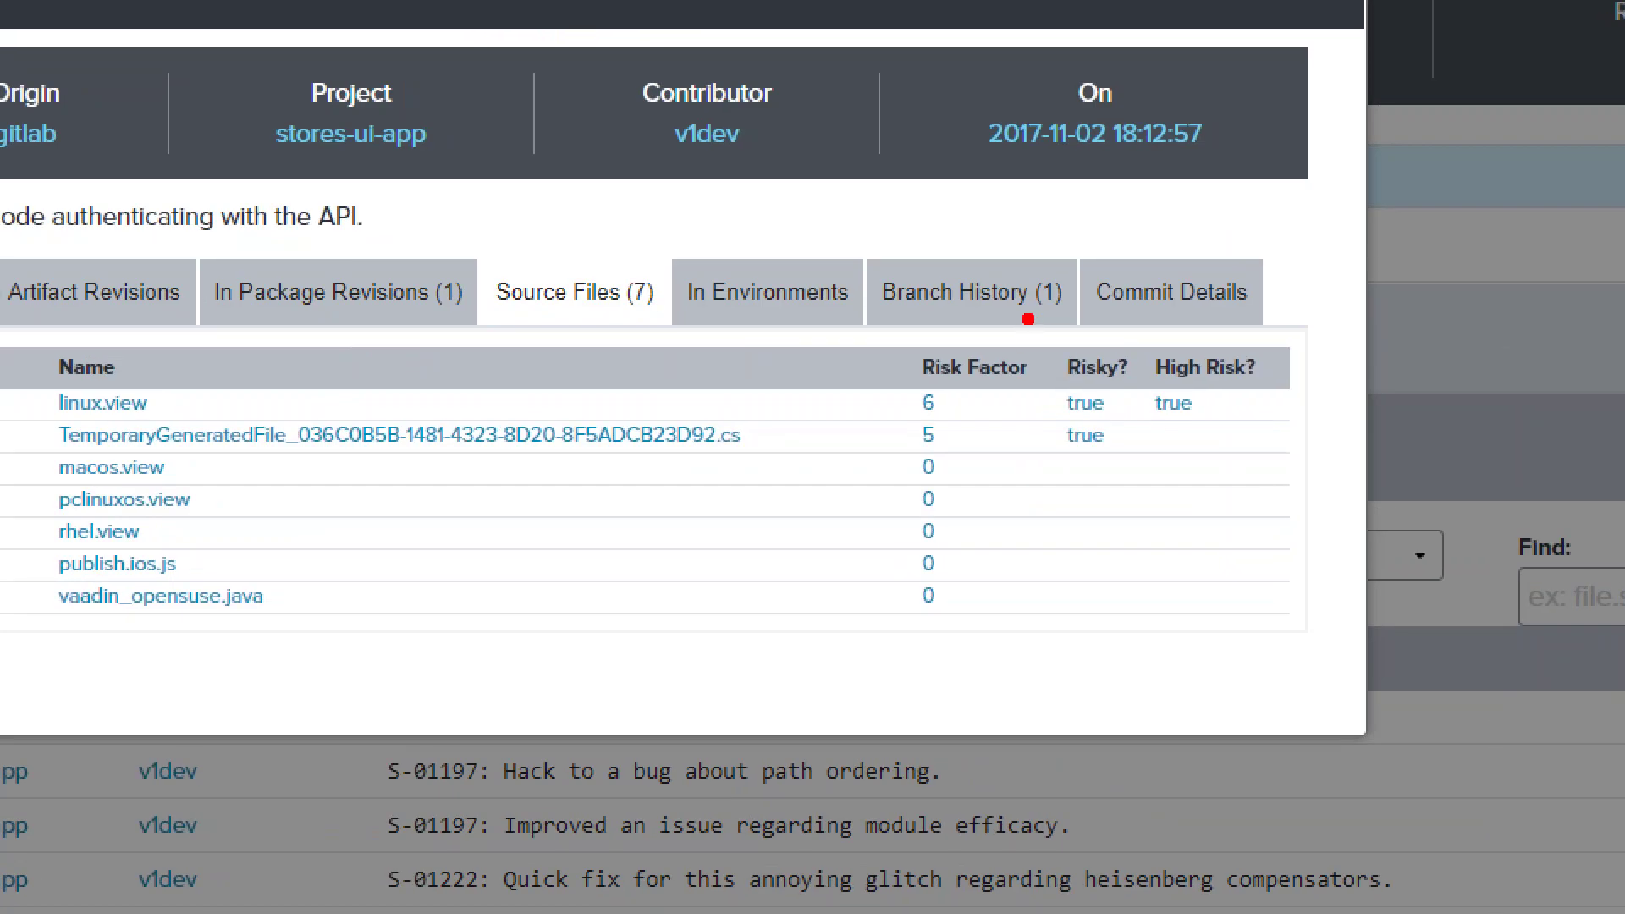
{"action": "left_click_drag", "start_coordinate": [1028, 319], "coordinate": [1358, 569]}
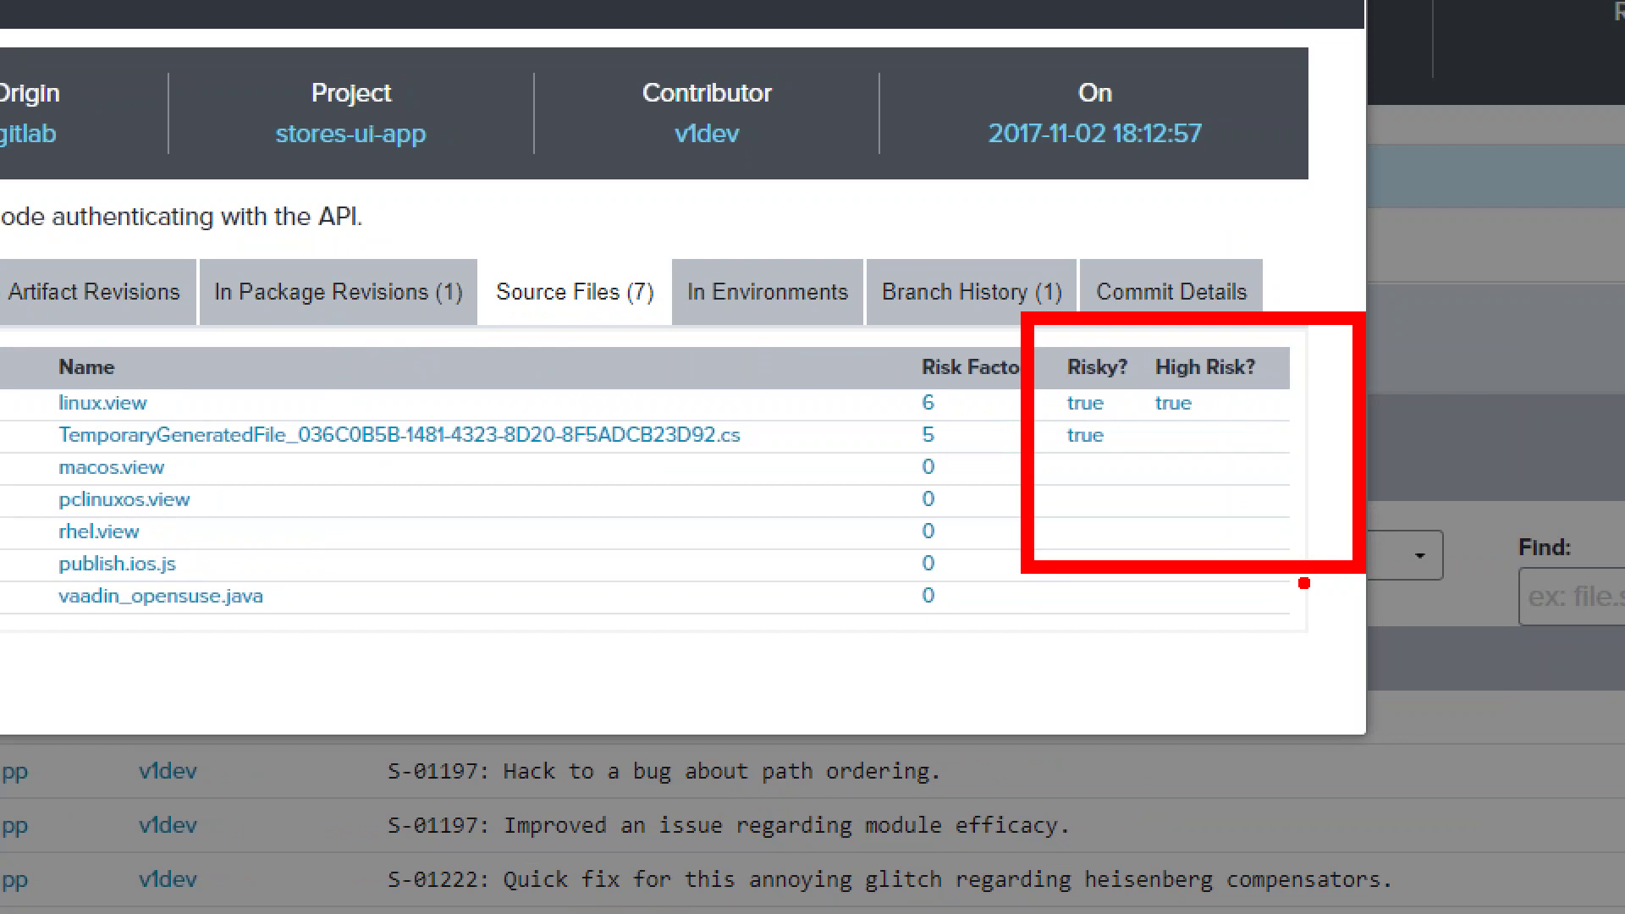
{"action": "key", "text": "Escape"}
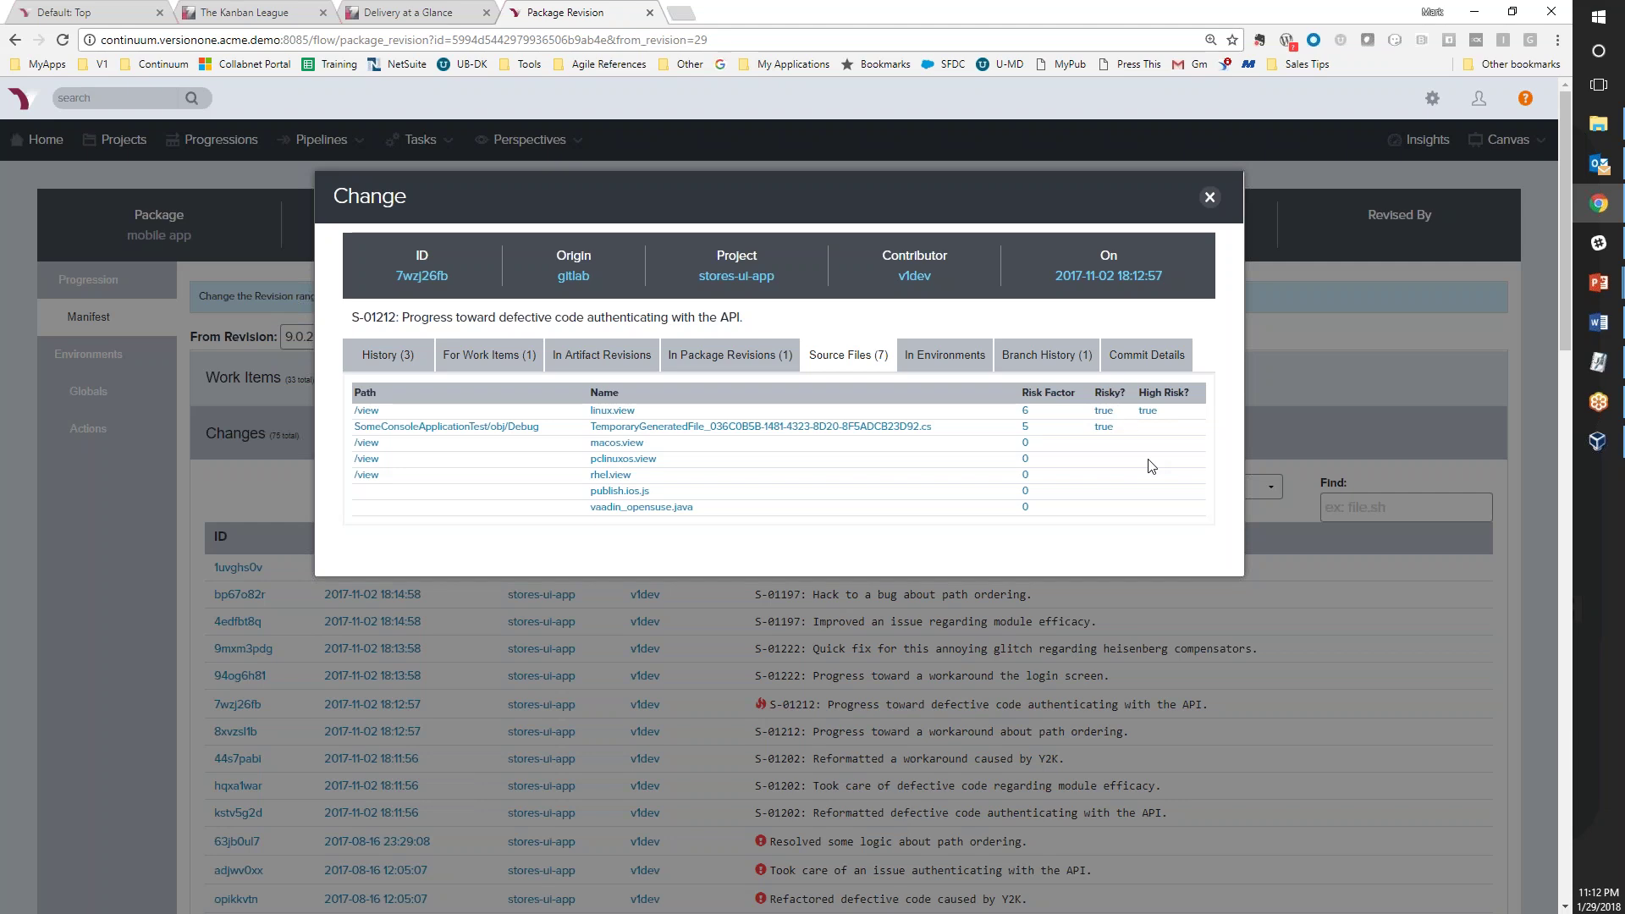
{"action": "left_click", "coordinate": [1209, 196]}
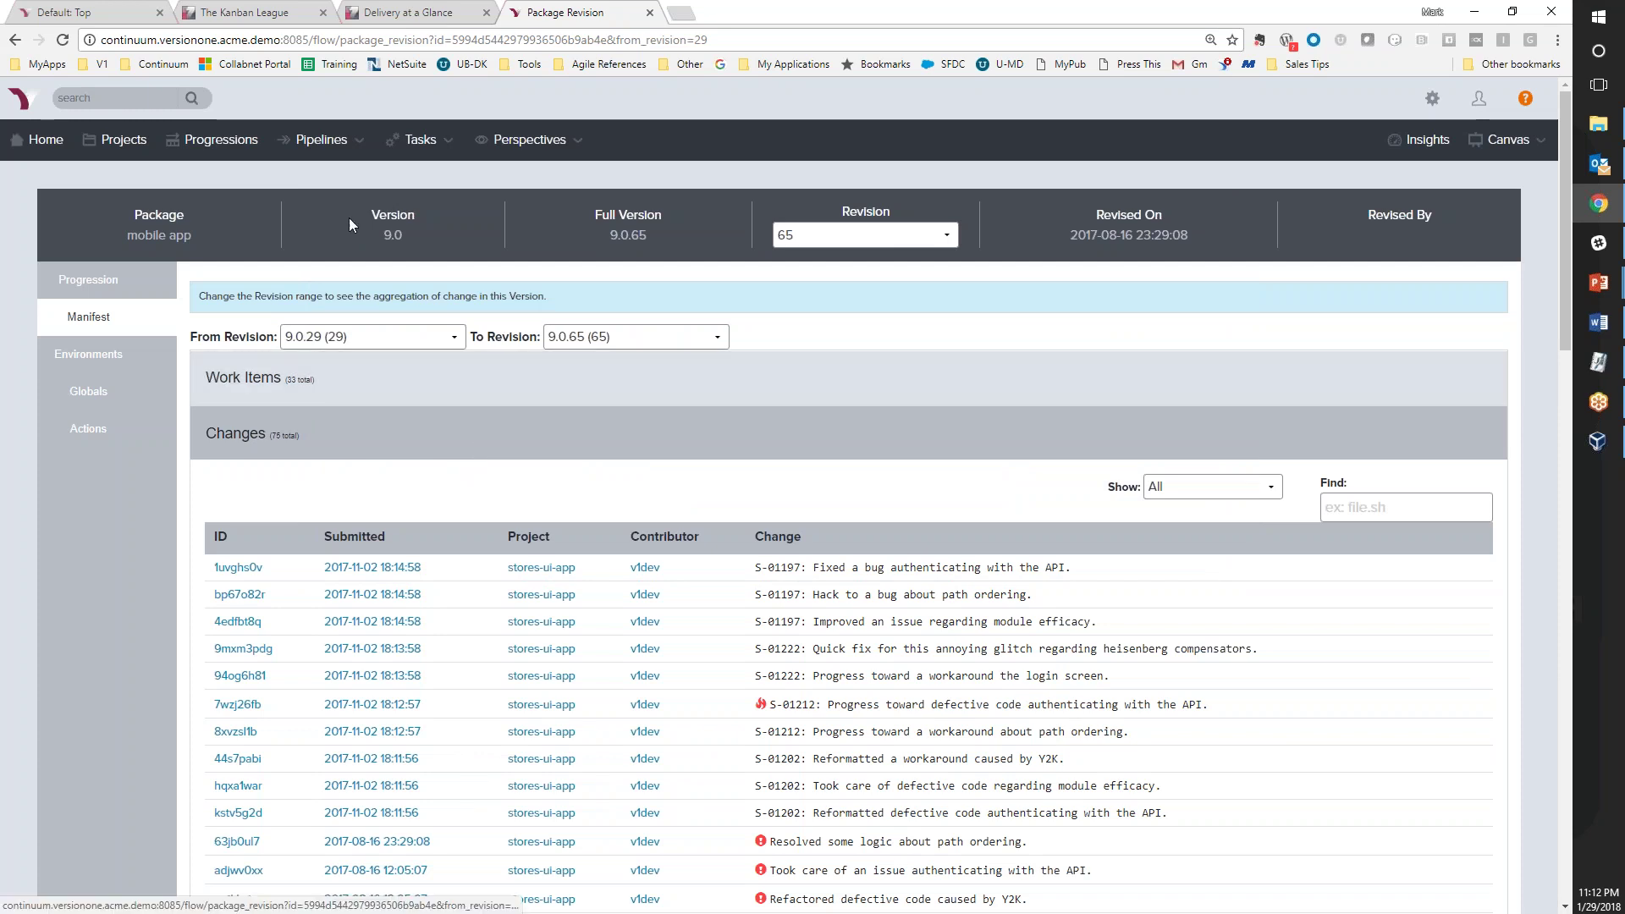
Open the failed stores-ui (B-01002) Merge Build pipeline instance 9a8c4a70 and expand its Jenkins Merge Build stage
{"action": "left_click", "coordinate": [329, 145]}
{"action": "left_click", "coordinate": [351, 252]}
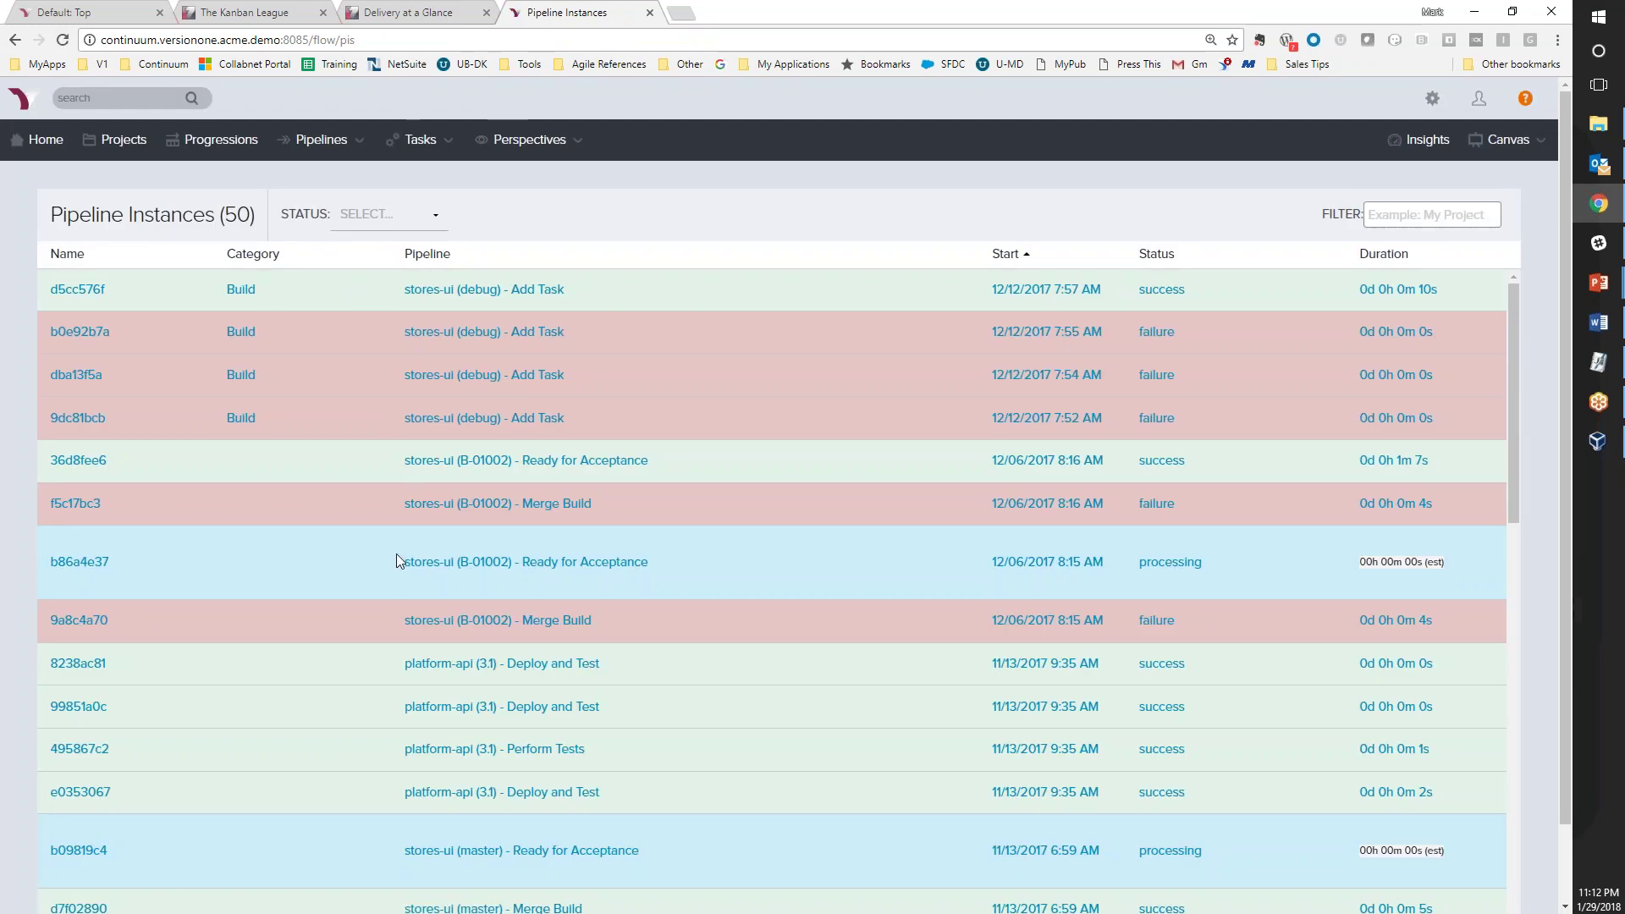
{"action": "left_click", "coordinate": [544, 619]}
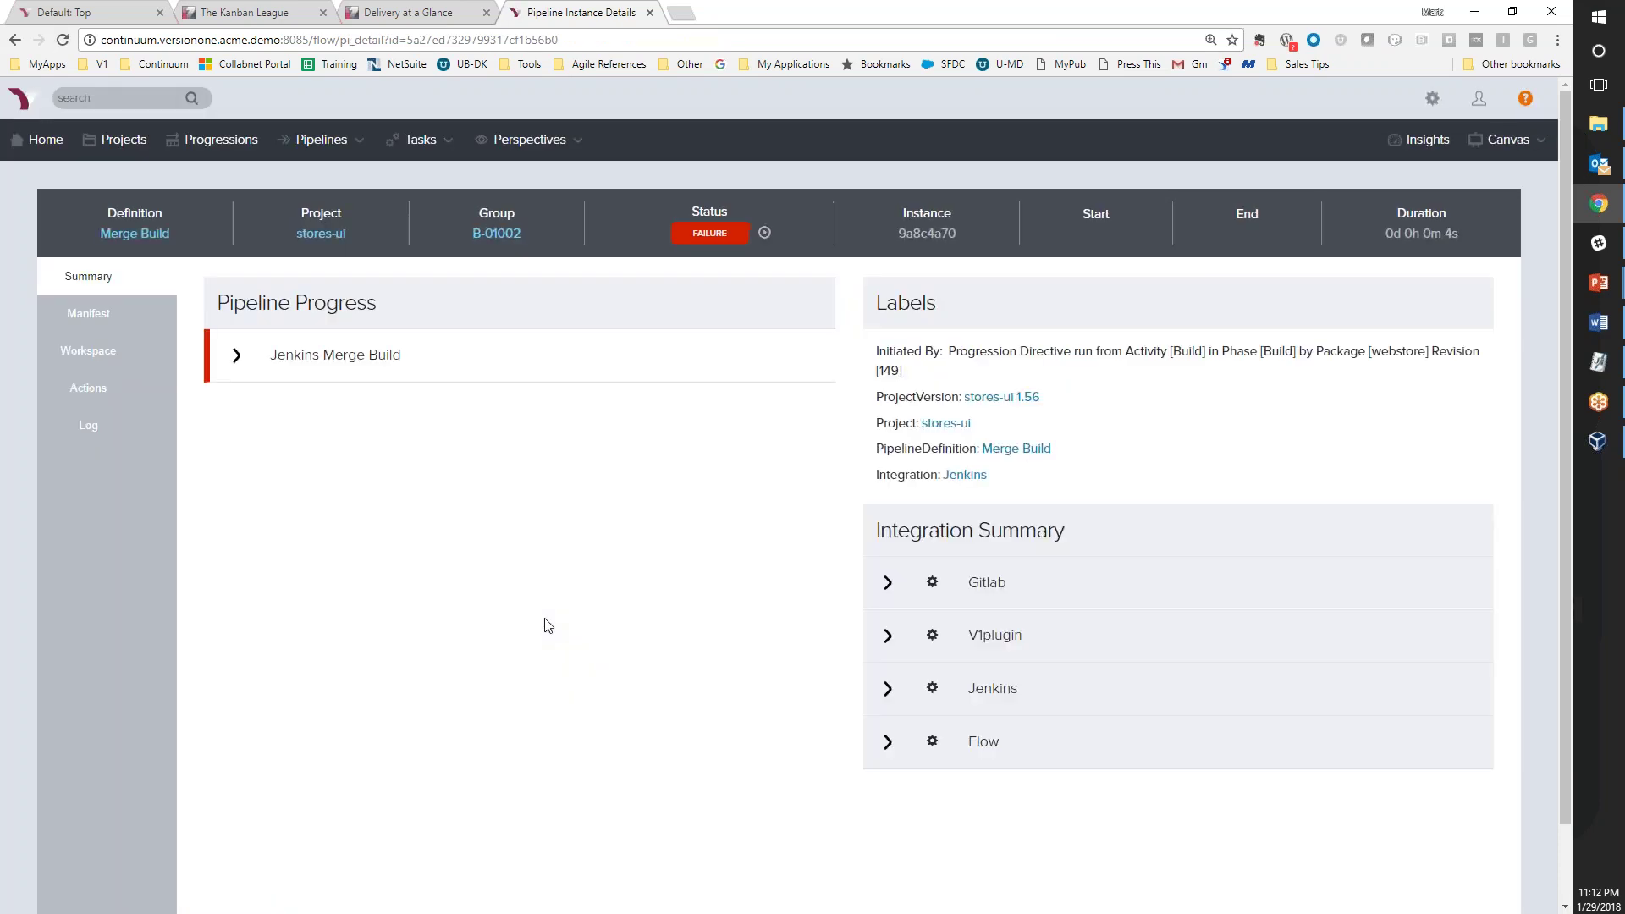
{"action": "left_click", "coordinate": [237, 356]}
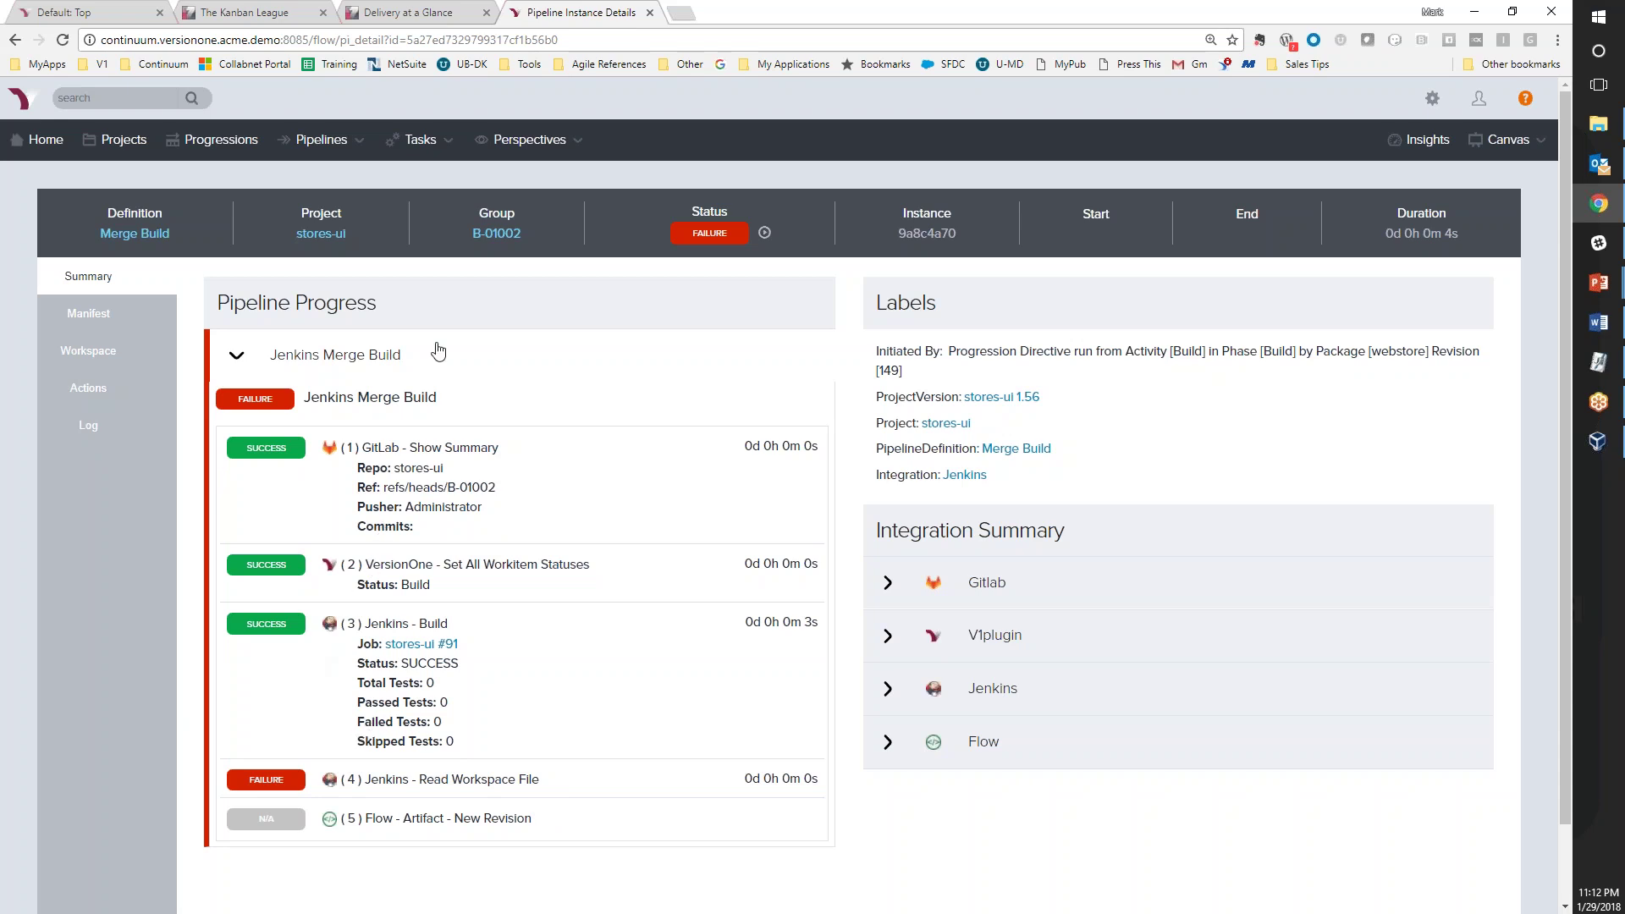
Check the pipeline instance's Manifest, and return to the Summary with the Jenkins Merge Build steps expanded
{"action": "left_click", "coordinate": [113, 312]}
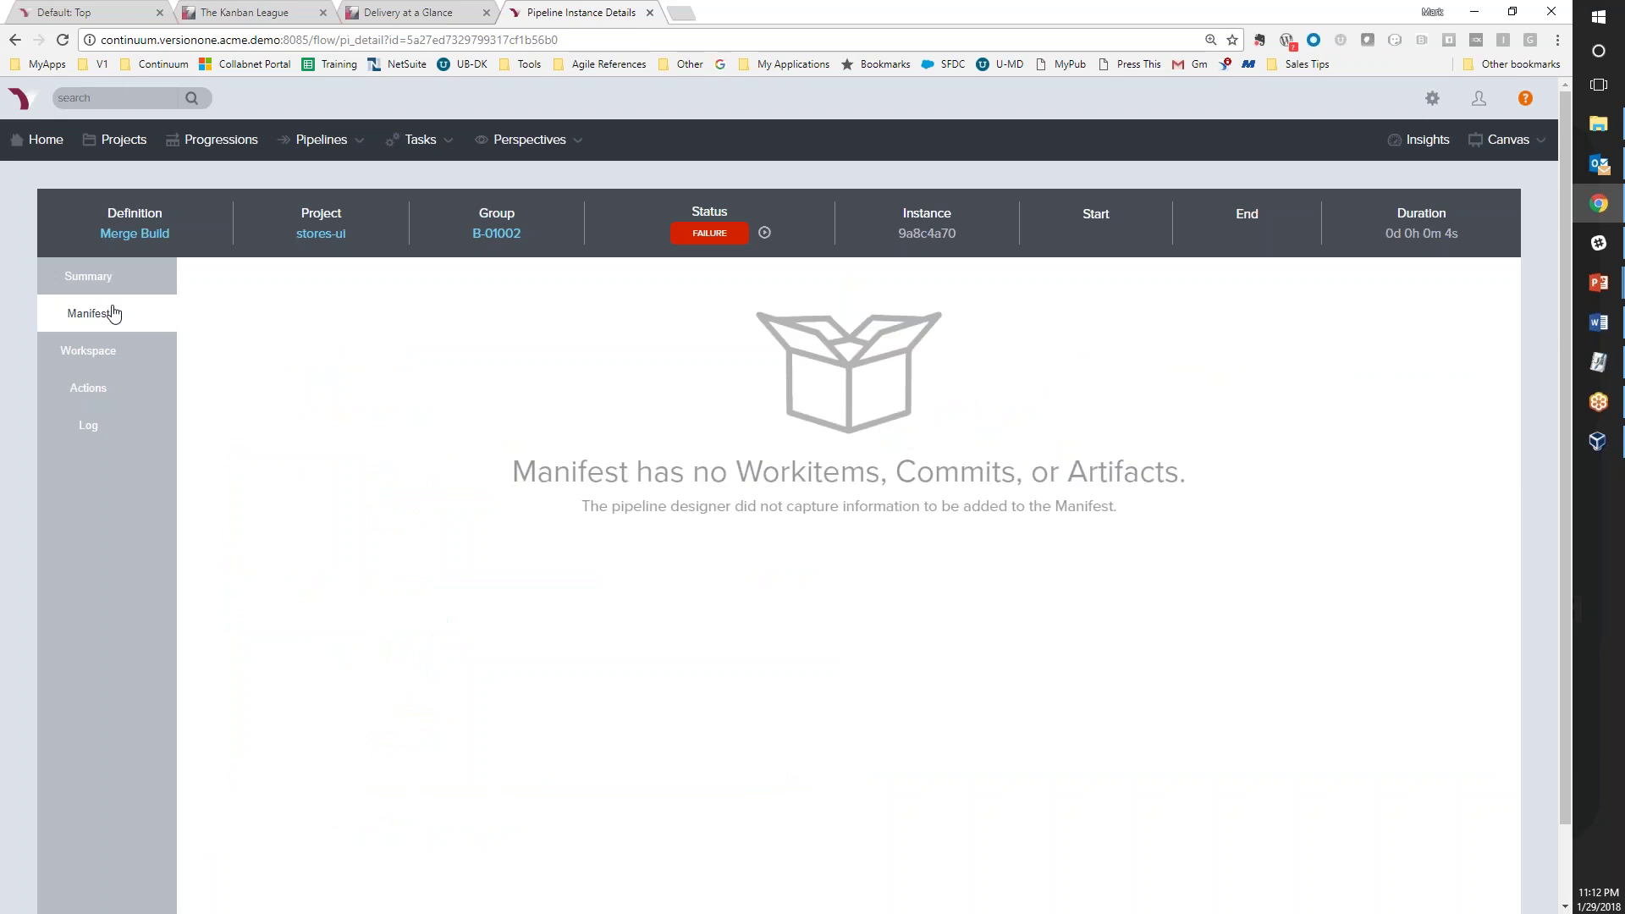
{"action": "left_click", "coordinate": [102, 282]}
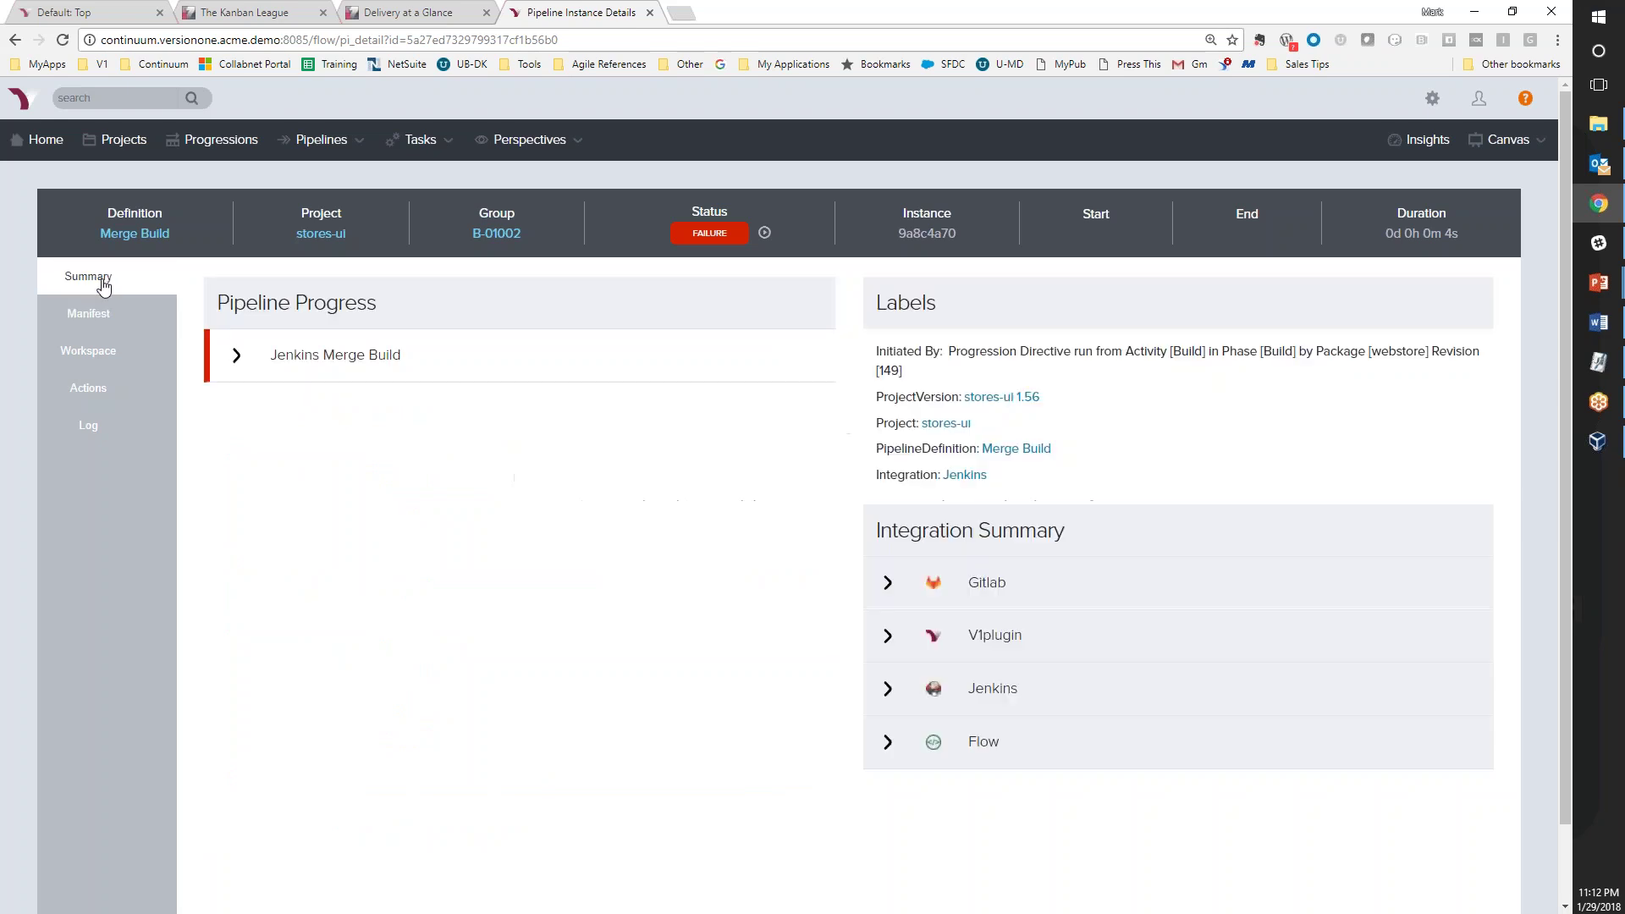
{"action": "left_click", "coordinate": [237, 356]}
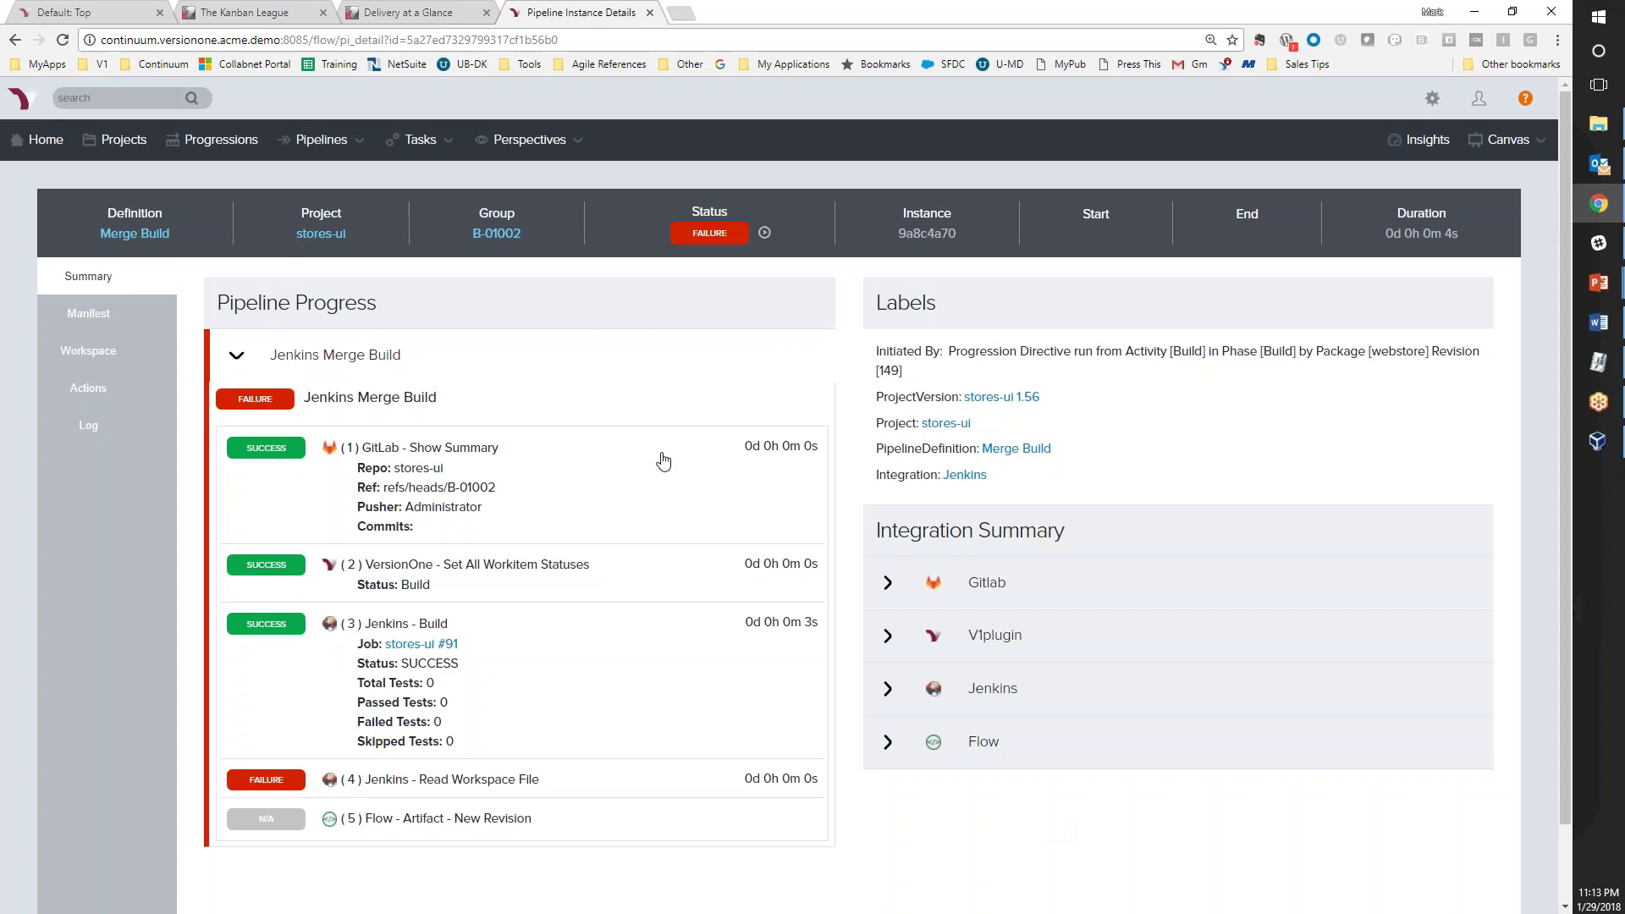
Return to the Ecommerce App progression and examine its flow dashboard of workitem counts, lead time and efficiency
{"action": "left_click", "coordinate": [211, 139]}
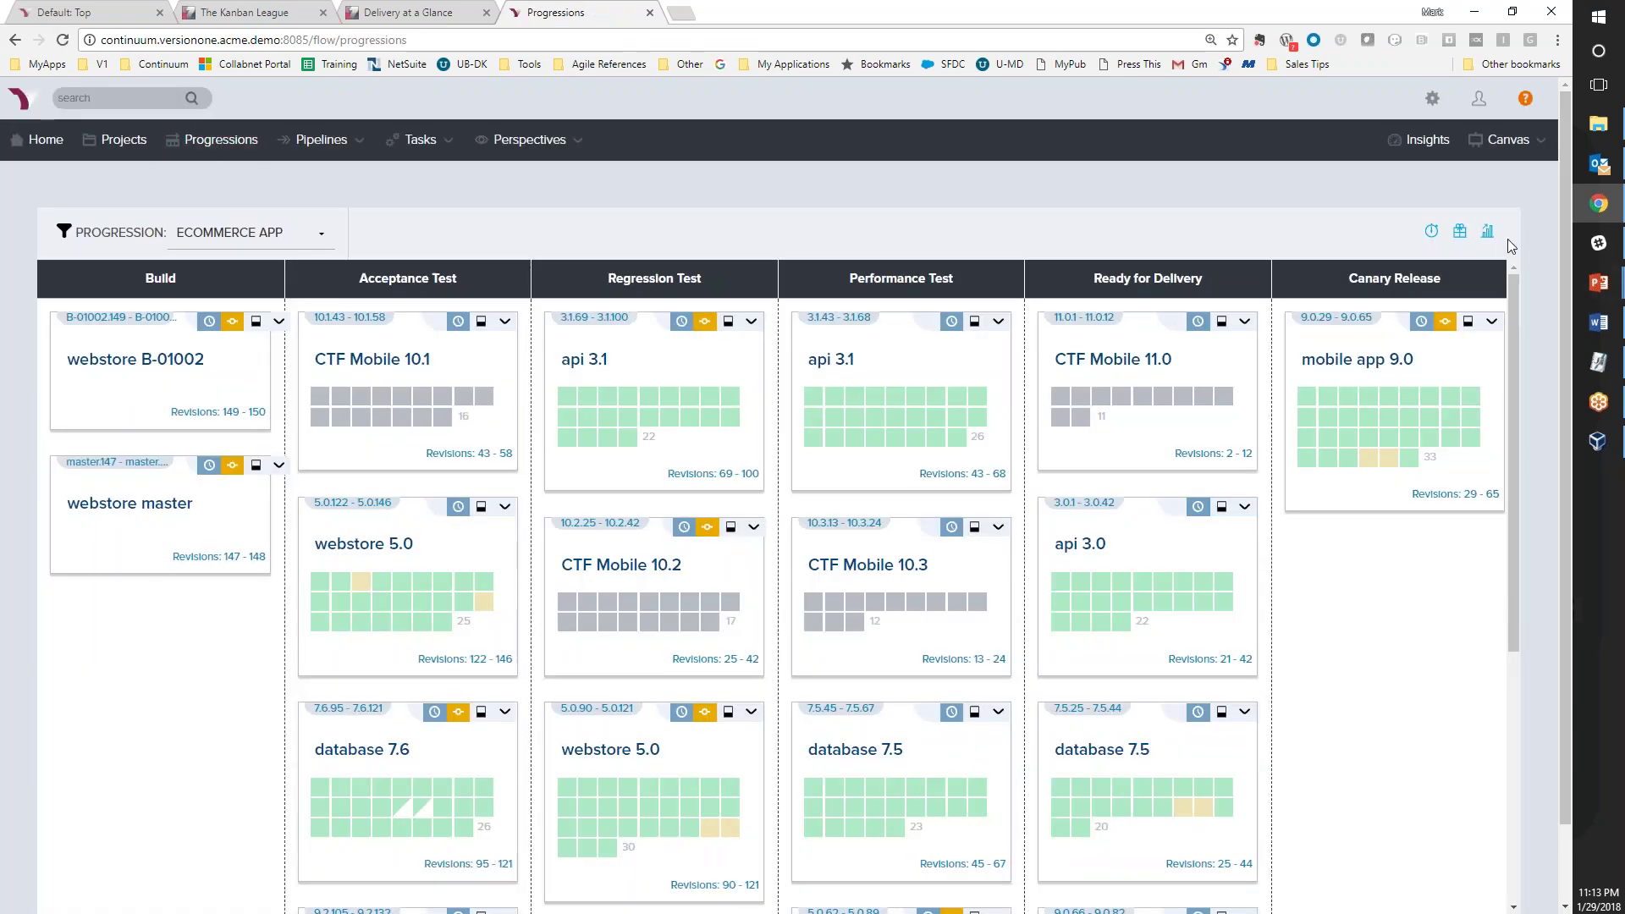
{"action": "left_click", "coordinate": [1431, 232]}
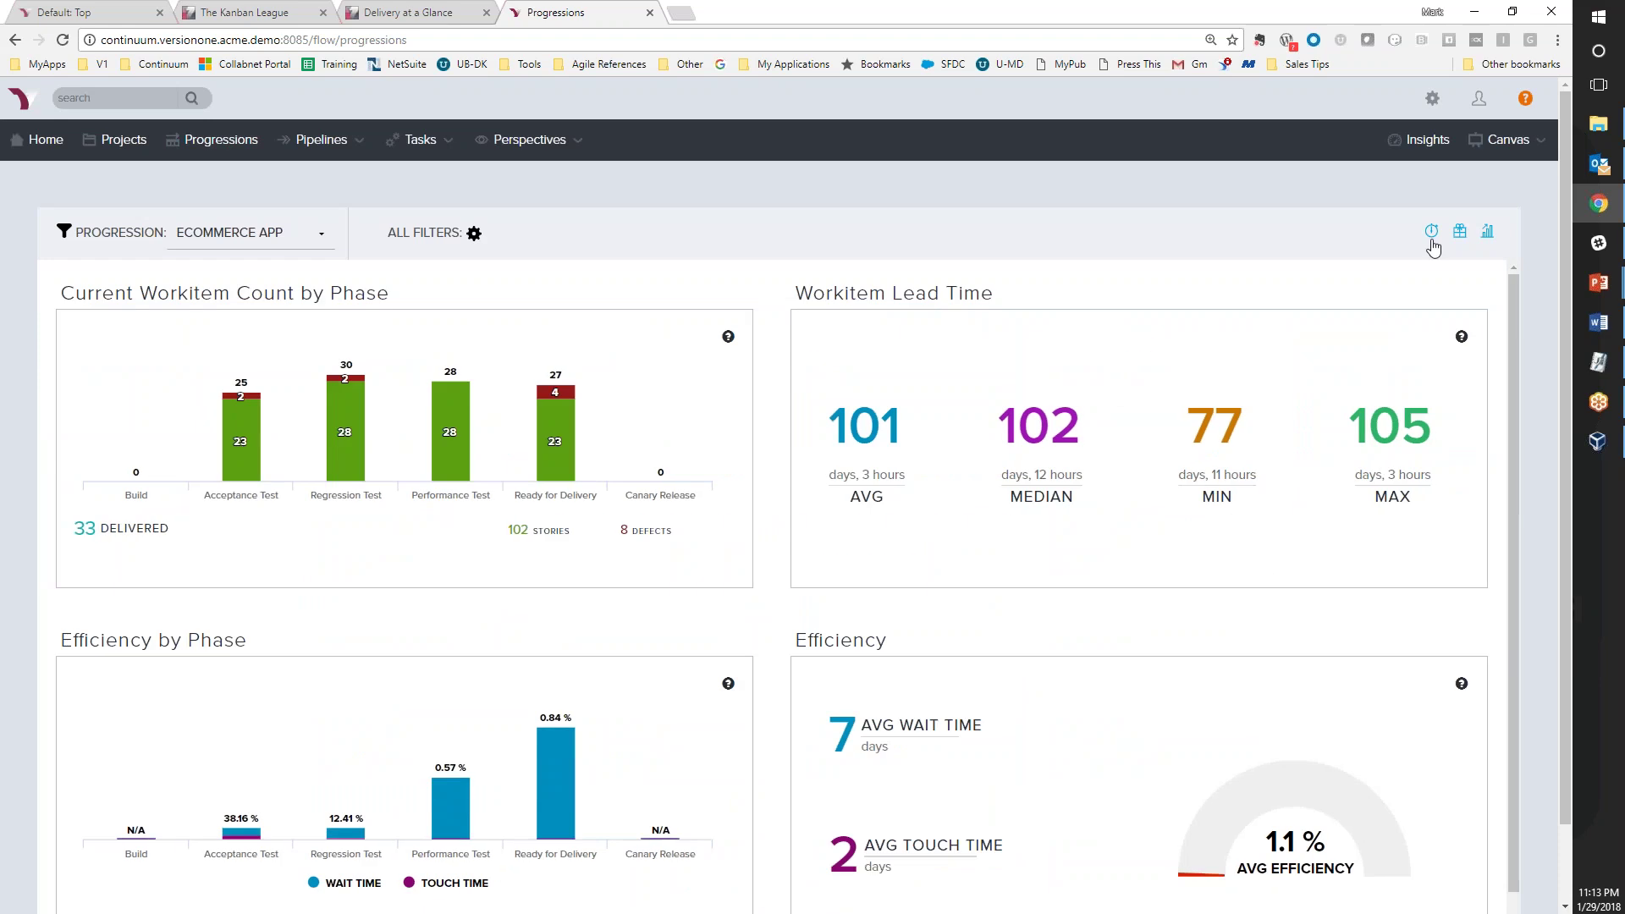
{"action": "scroll", "coordinate": [1371, 264], "scroll_direction": "down", "scroll_amount": 1}
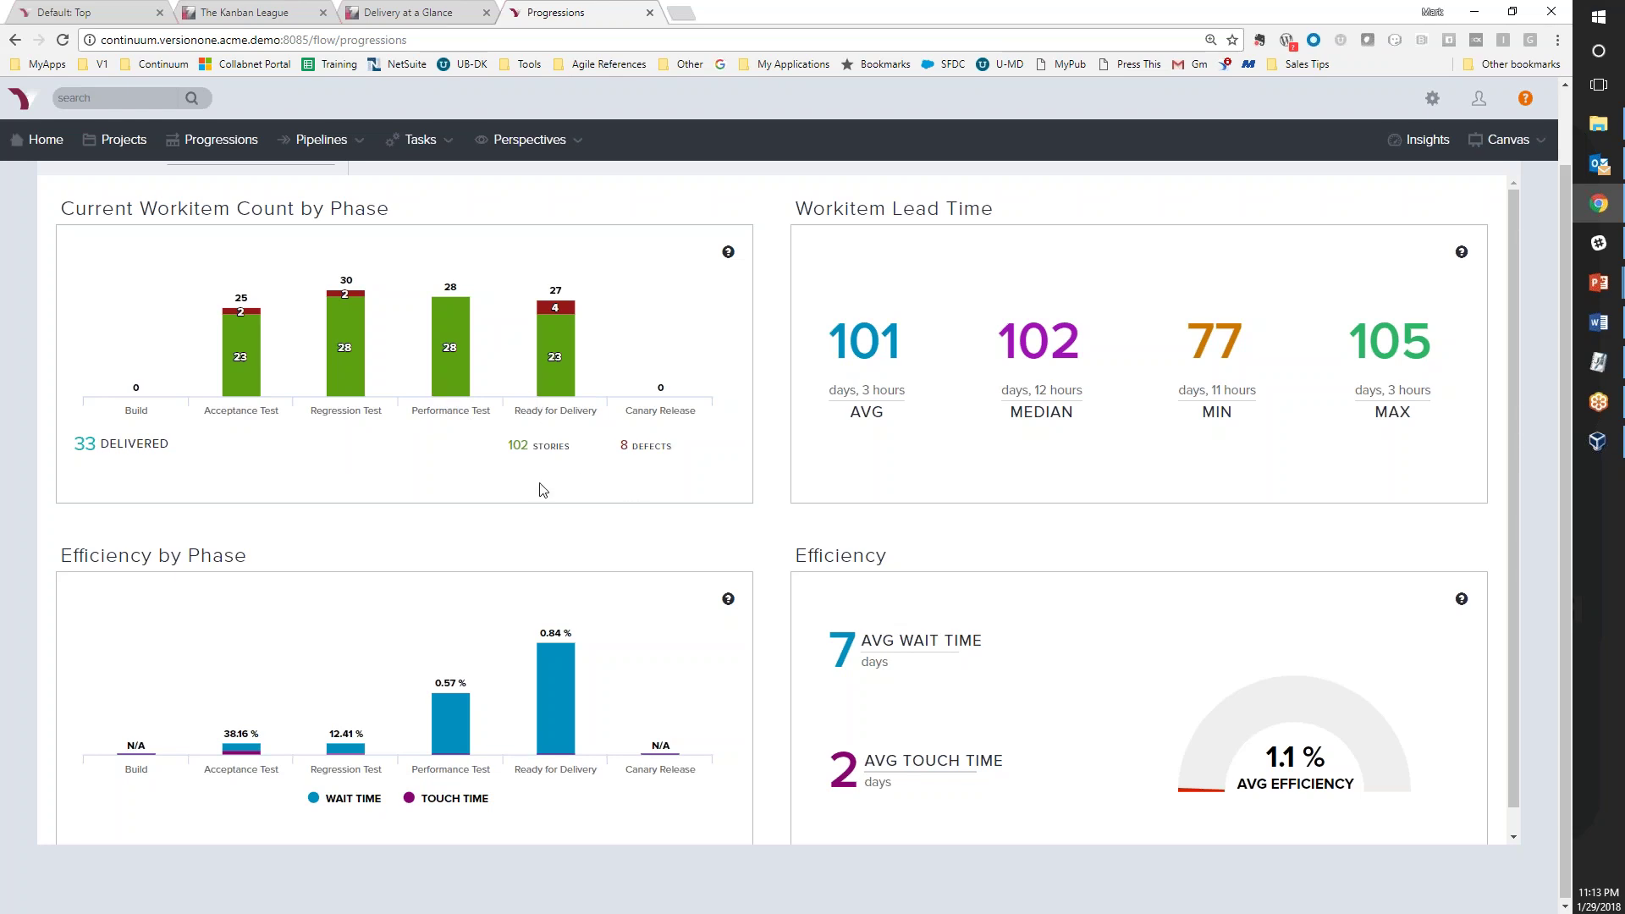
{"action": "scroll", "coordinate": [542, 489], "scroll_direction": "up", "scroll_amount": 1}
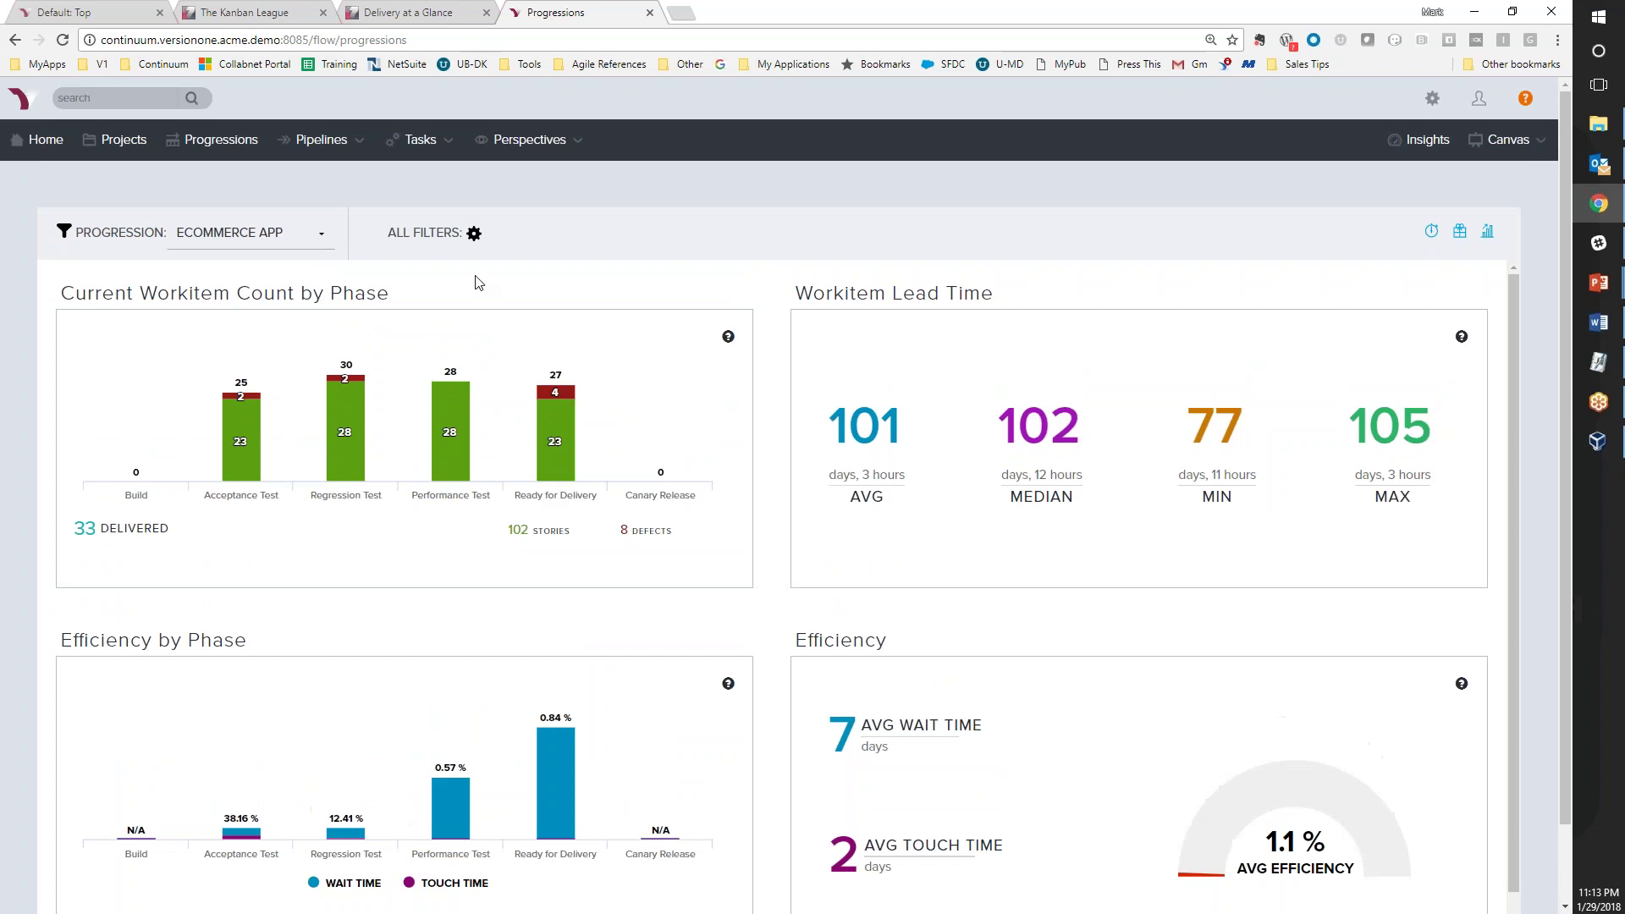
Set the webstore flow dashboard's starting version to 5.0 and switch the view to Single Version
{"action": "left_click", "coordinate": [474, 233]}
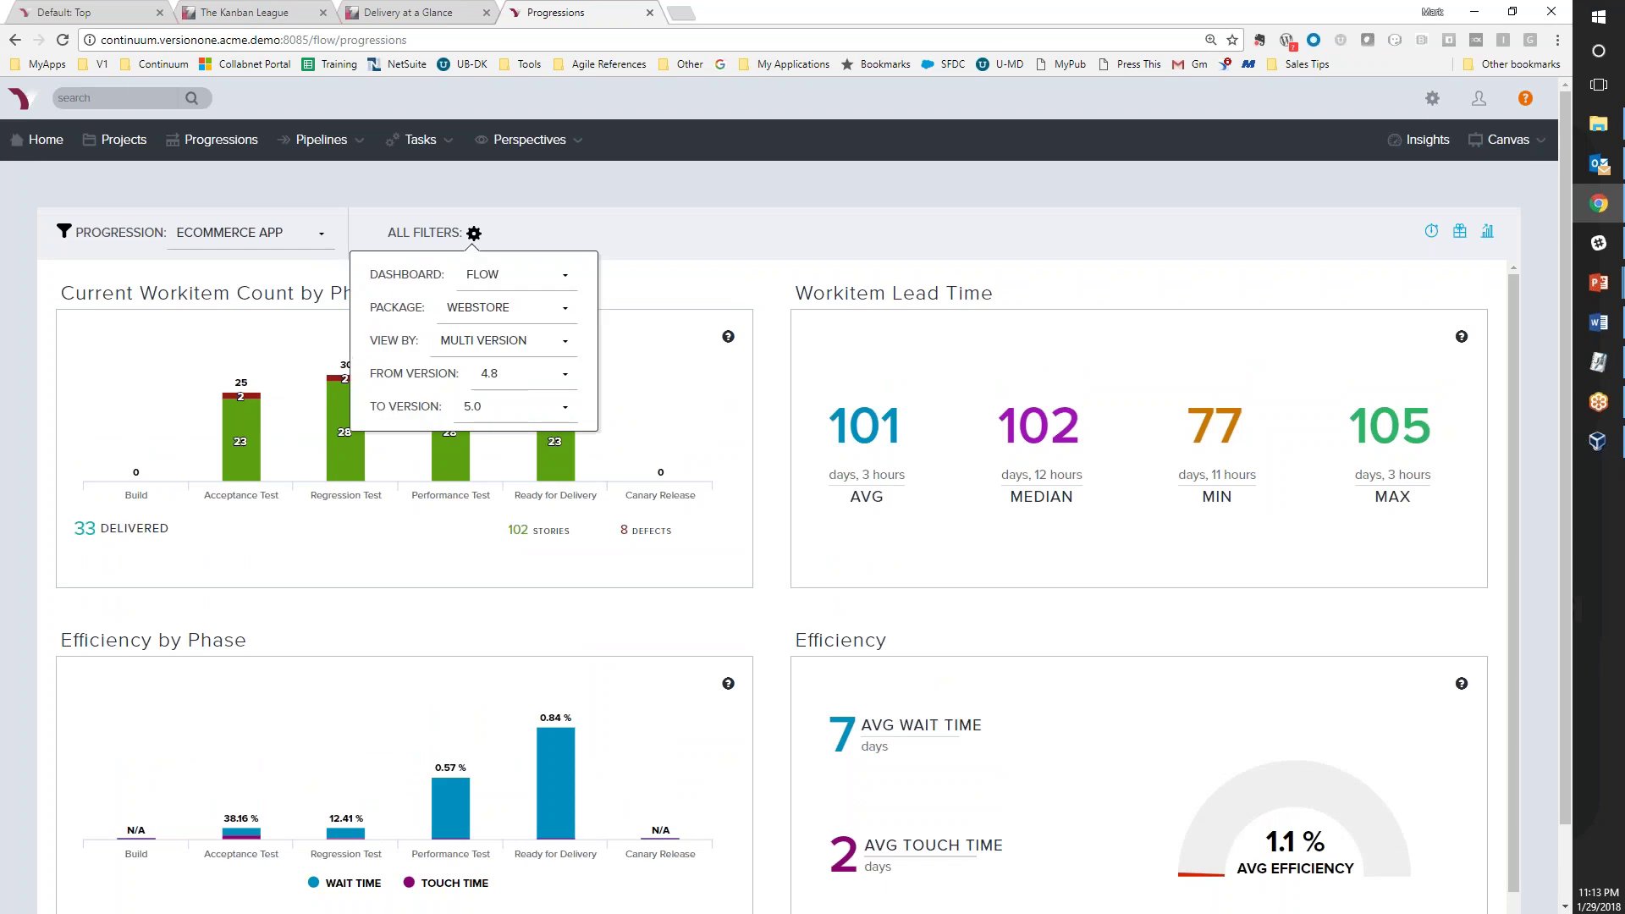
{"action": "left_click", "coordinate": [554, 386]}
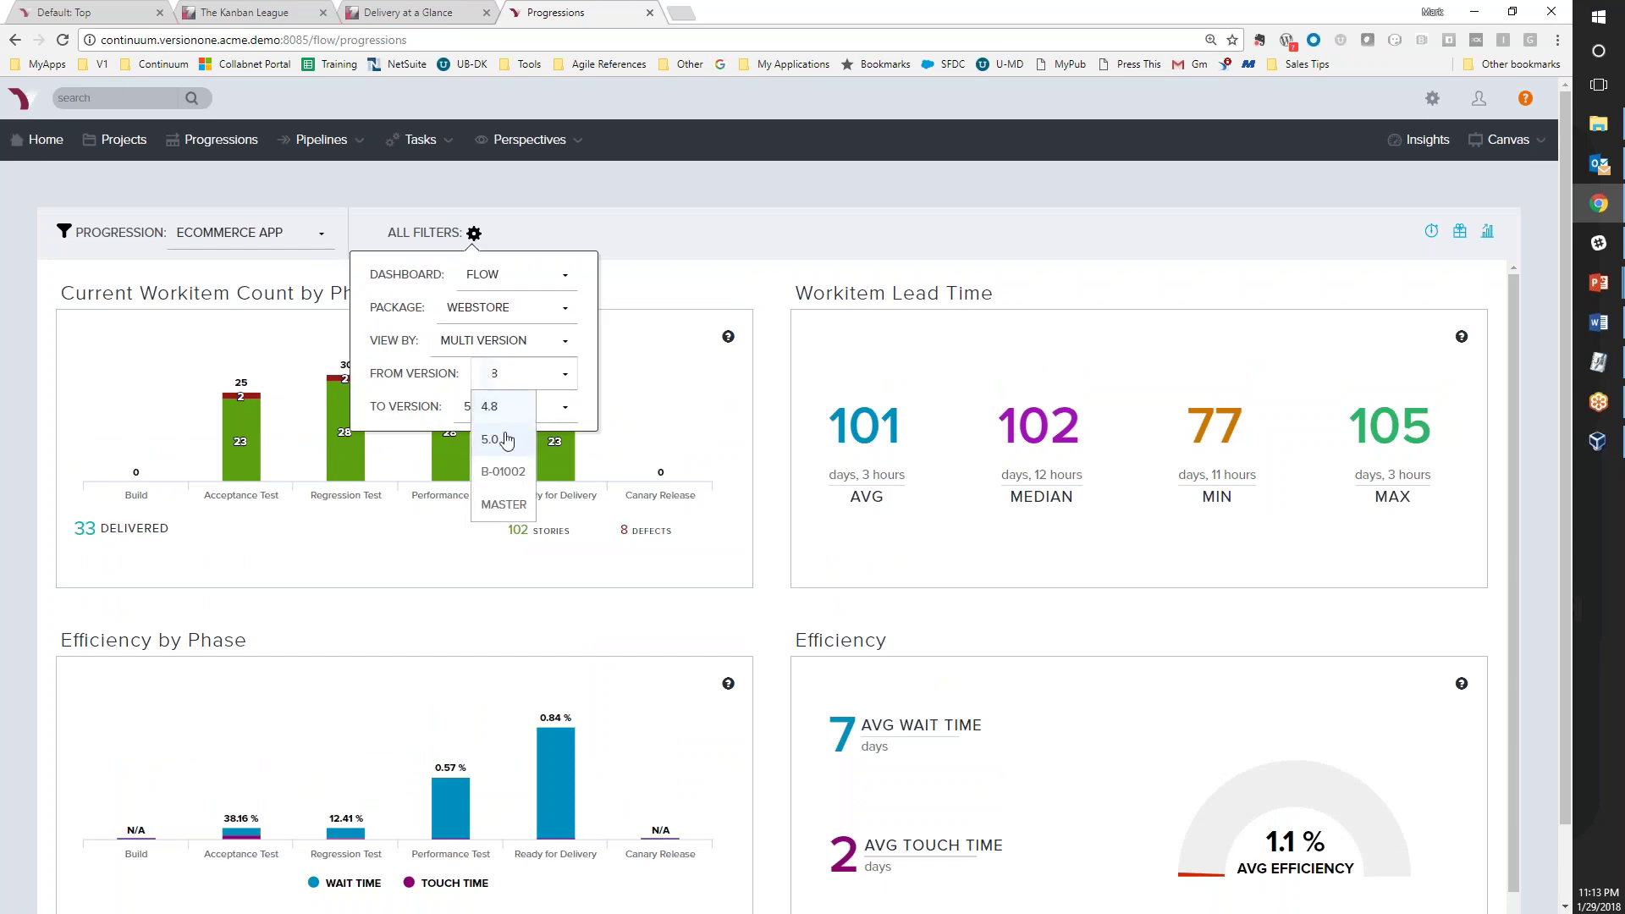
{"action": "left_click", "coordinate": [498, 443]}
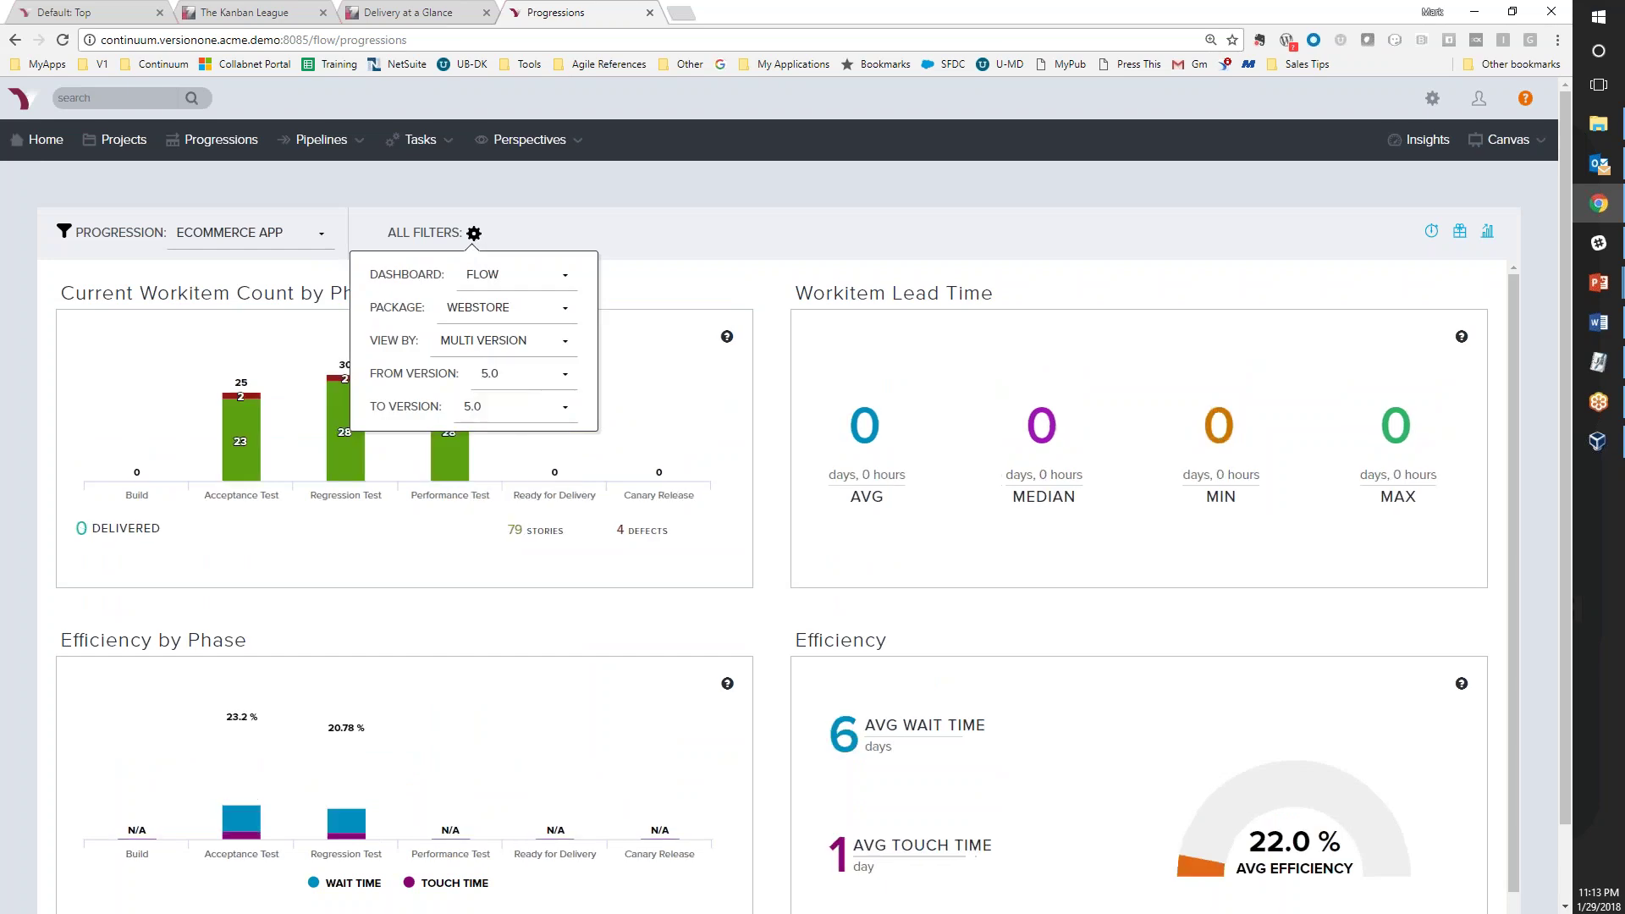
{"action": "left_click", "coordinate": [546, 347]}
{"action": "left_click", "coordinate": [487, 372]}
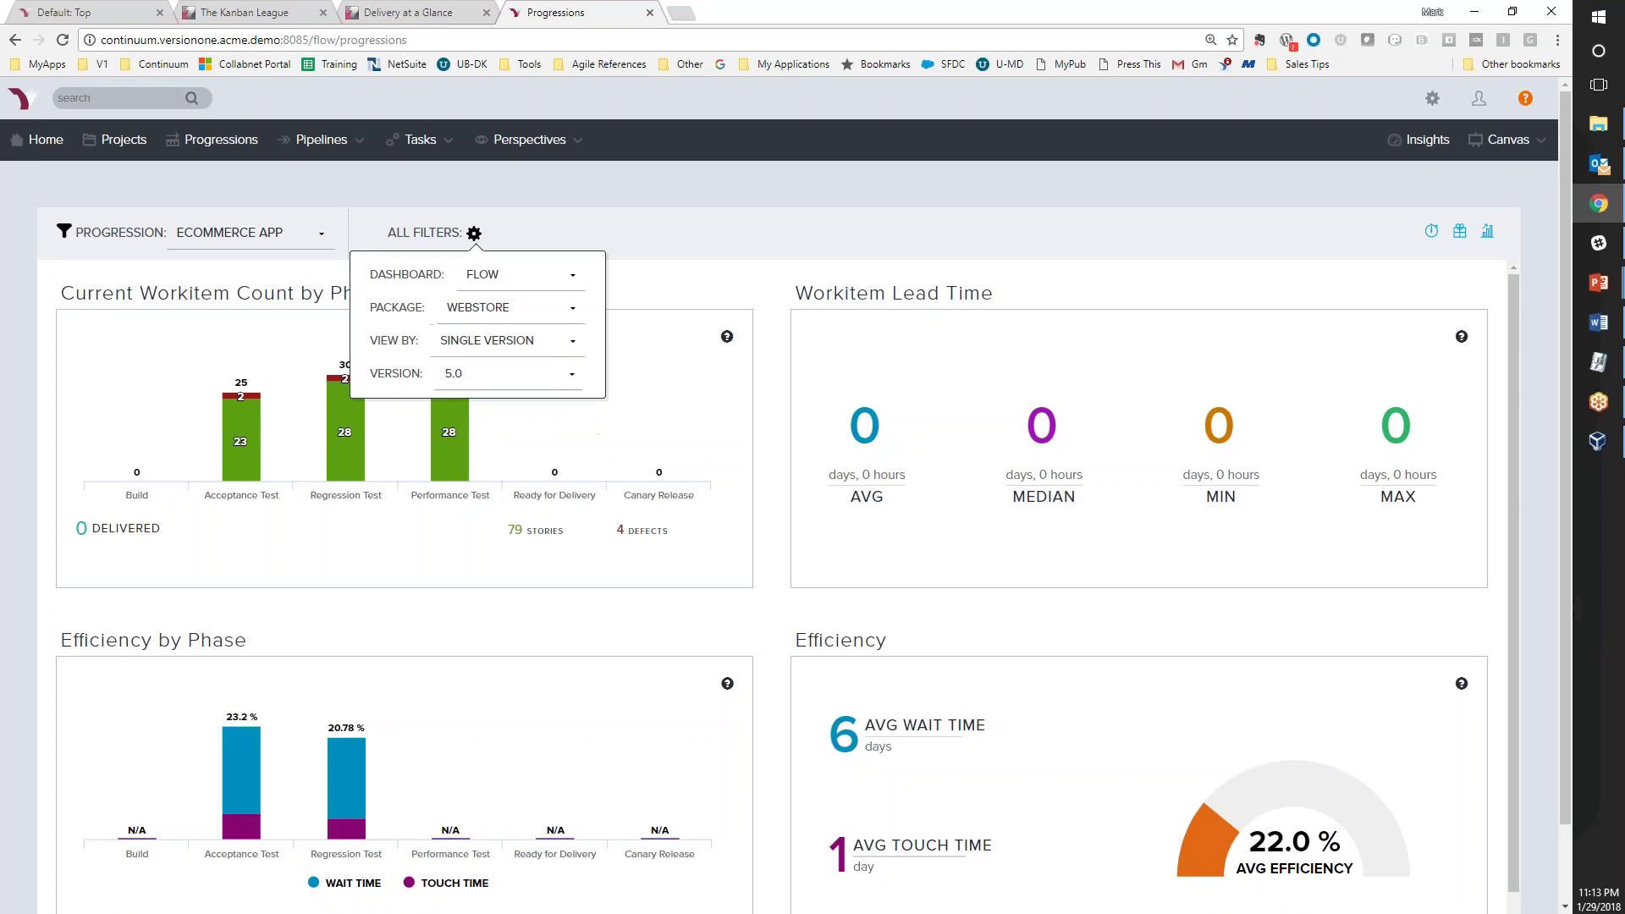
Close the filters and examine the version 5.0 workitem counts, lead time, efficiency by phase and average efficiency
{"action": "left_click", "coordinate": [780, 229]}
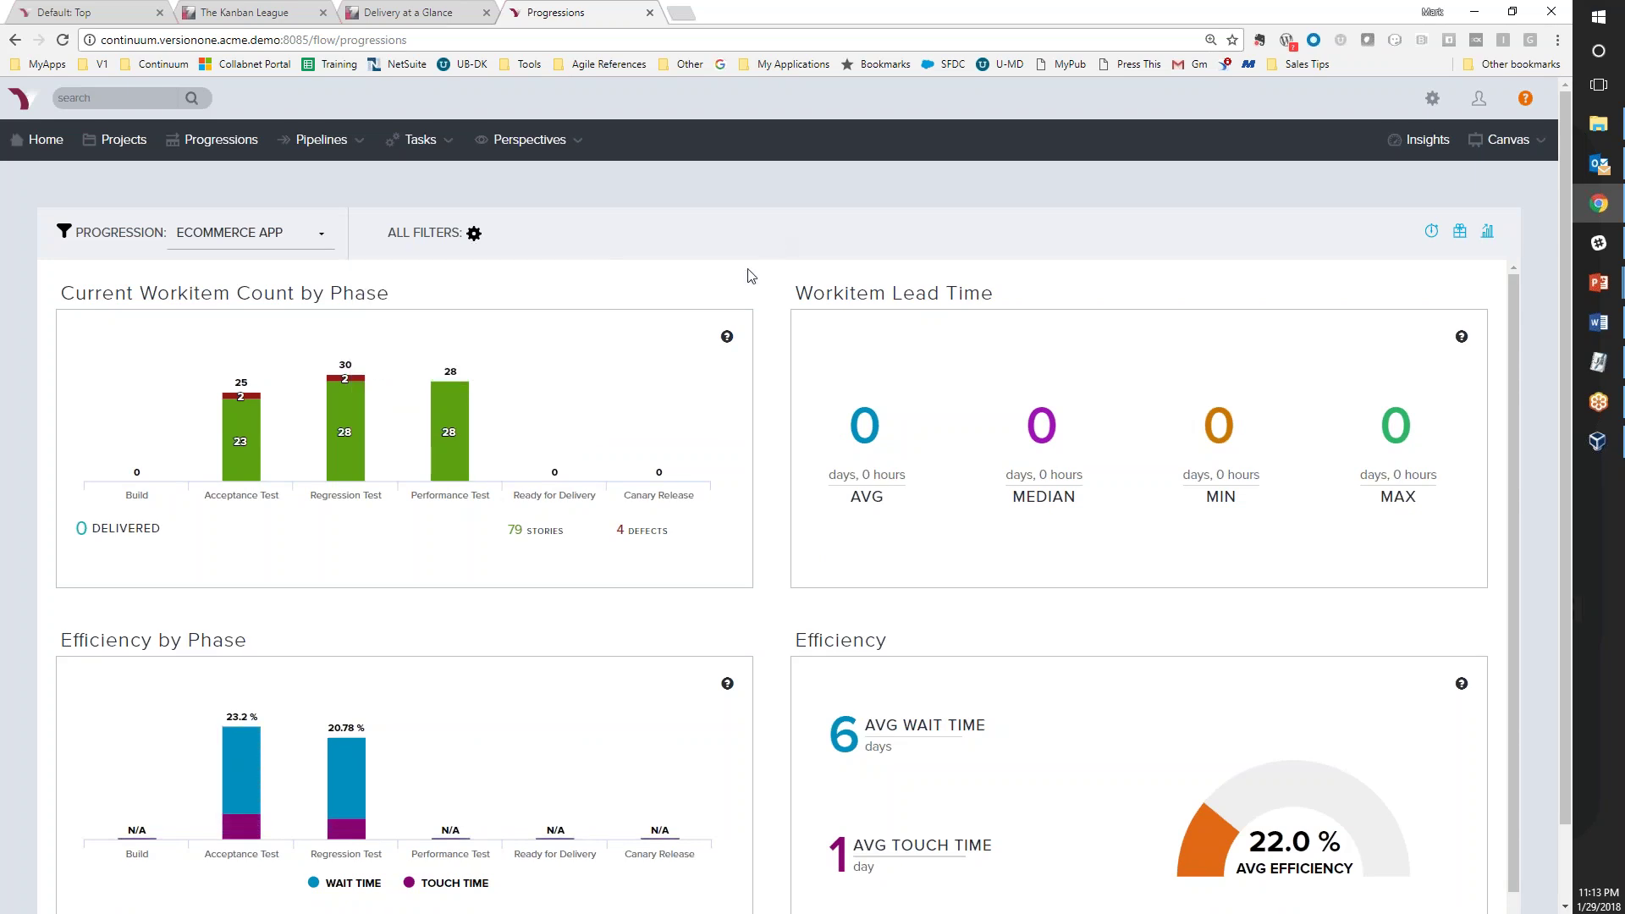
{"action": "scroll", "coordinate": [720, 321], "scroll_direction": "down", "scroll_amount": 1}
{"action": "mouse_move", "coordinate": [326, 793]}
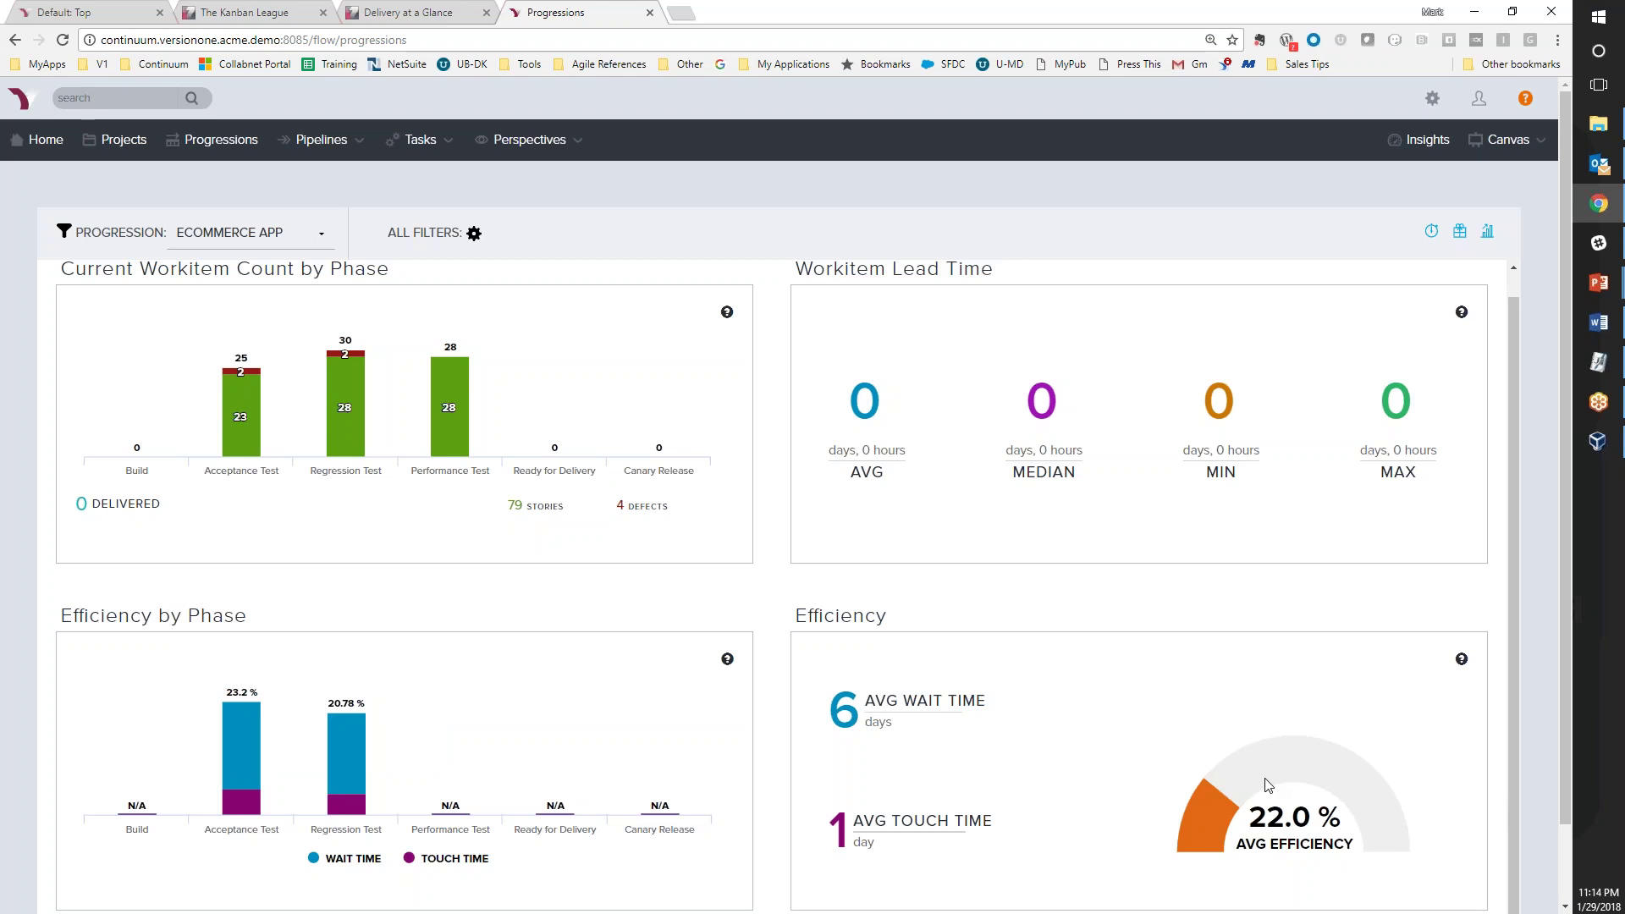
{"action": "scroll", "coordinate": [1267, 785], "scroll_direction": "down", "scroll_amount": 1}
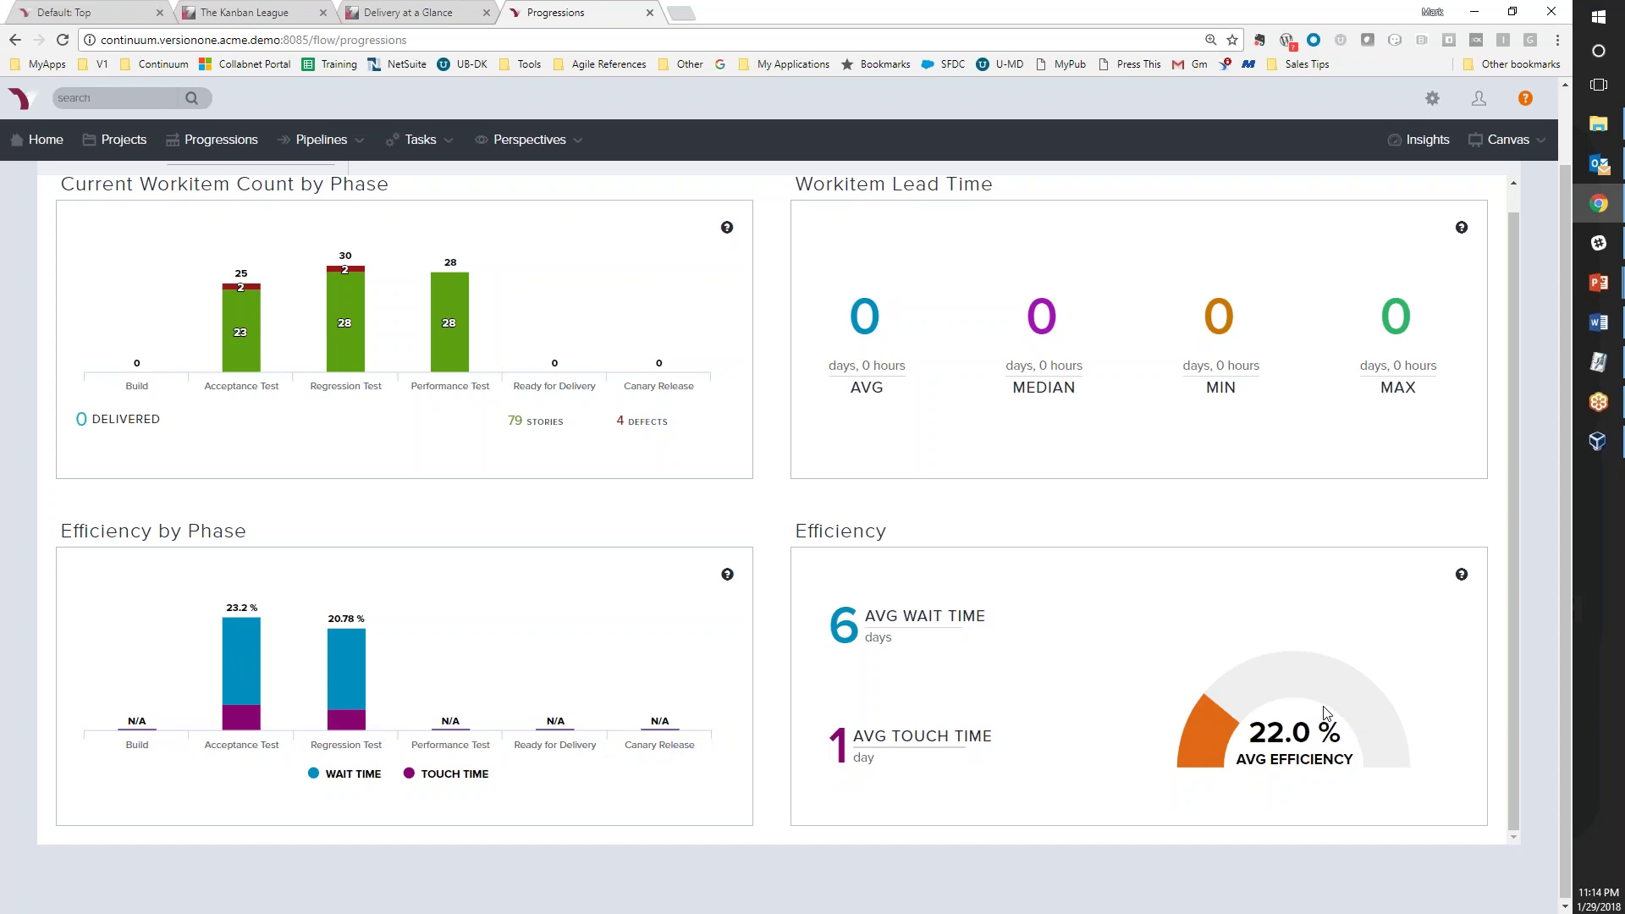
{"action": "scroll", "coordinate": [562, 566], "scroll_direction": "up", "scroll_amount": 2}
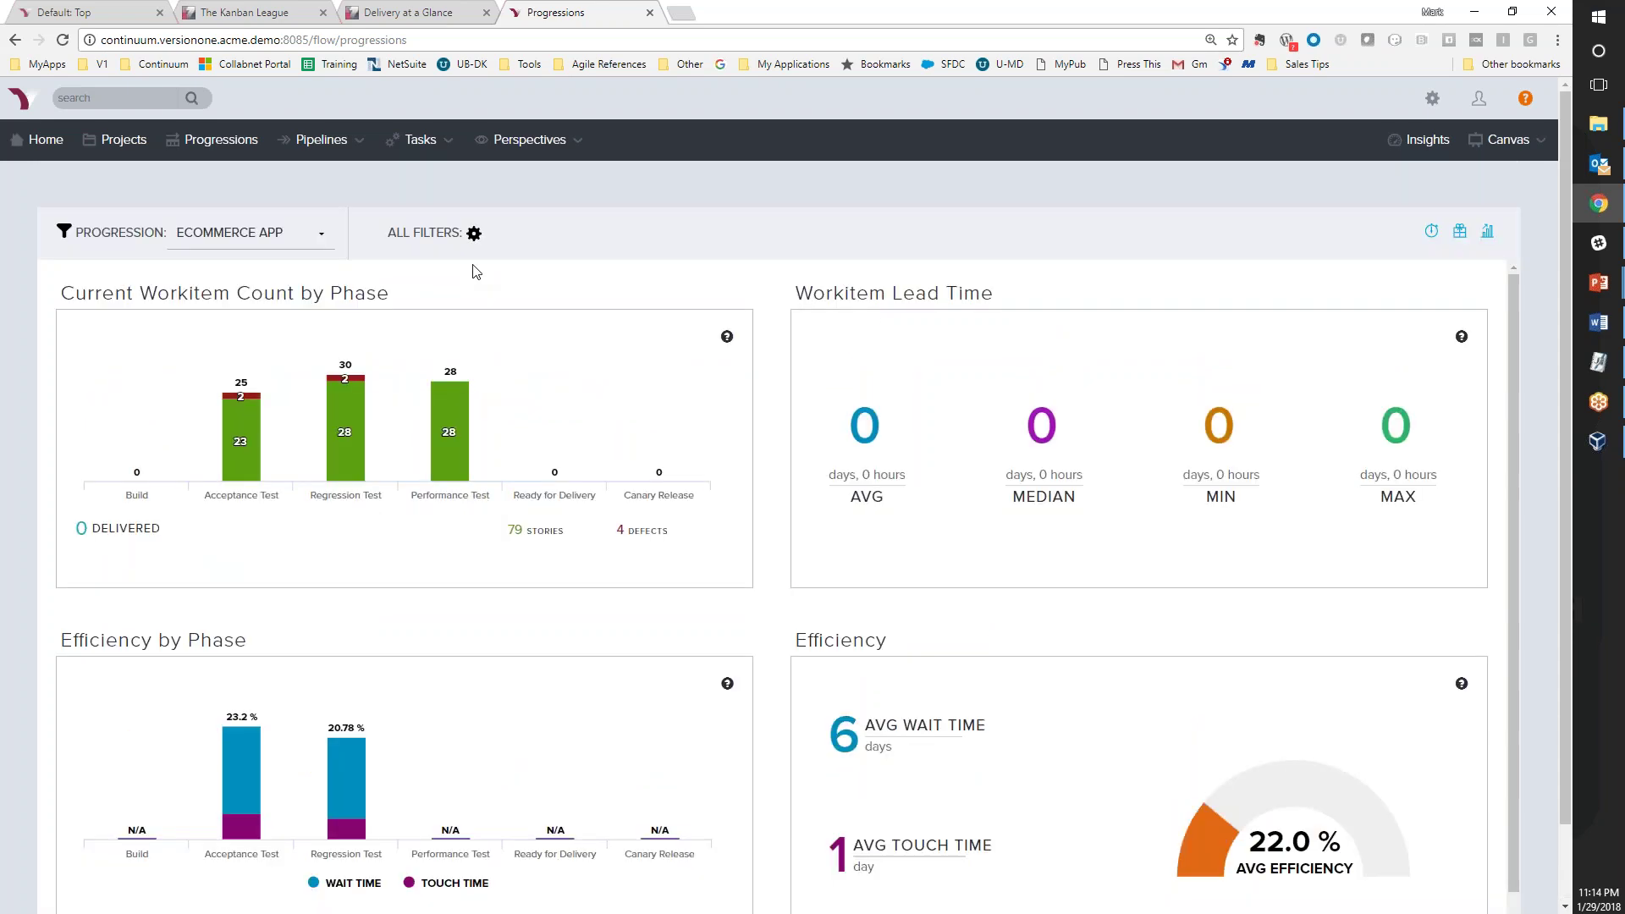
{"action": "left_click", "coordinate": [474, 234]}
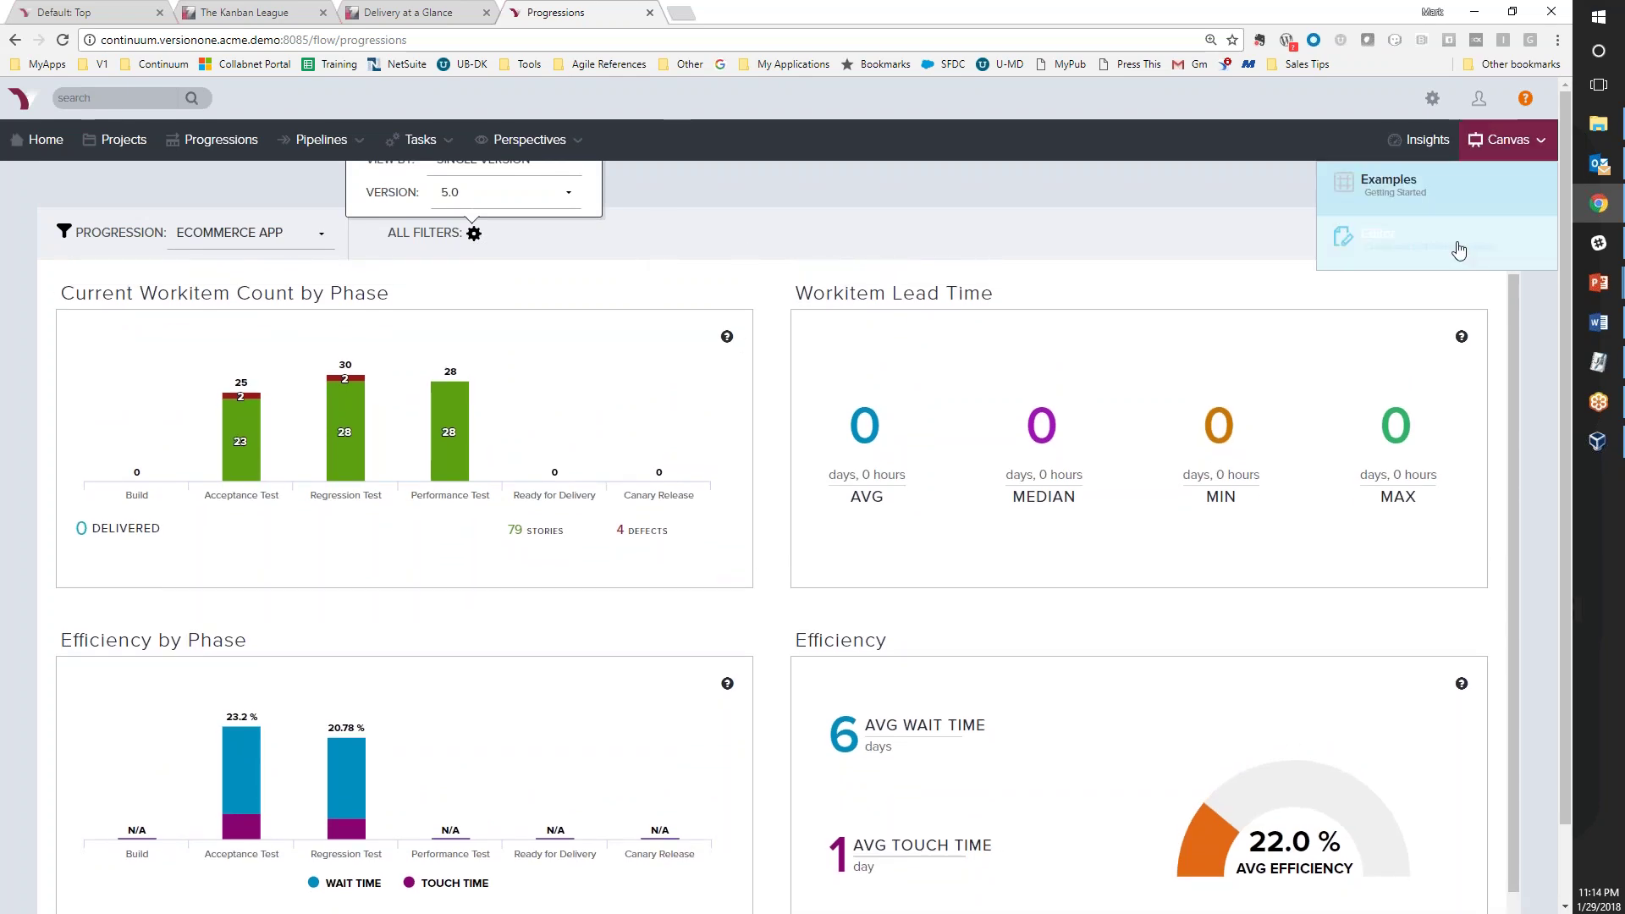
{"action": "left_click", "coordinate": [1476, 290]}
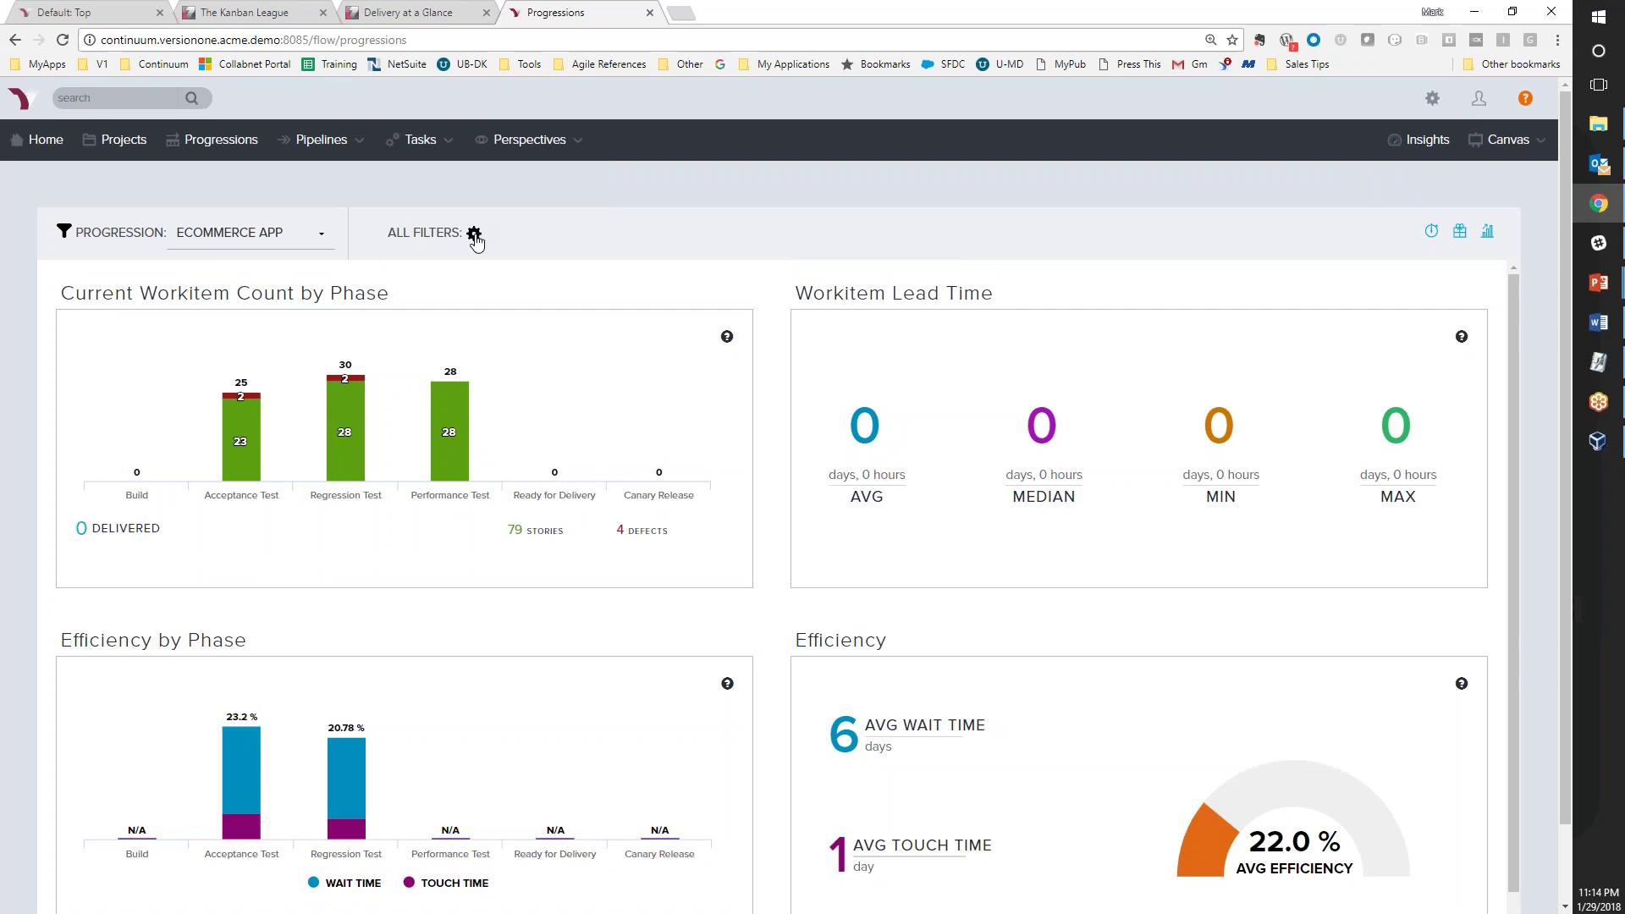
{"action": "left_click", "coordinate": [474, 233]}
{"action": "left_click", "coordinate": [487, 200]}
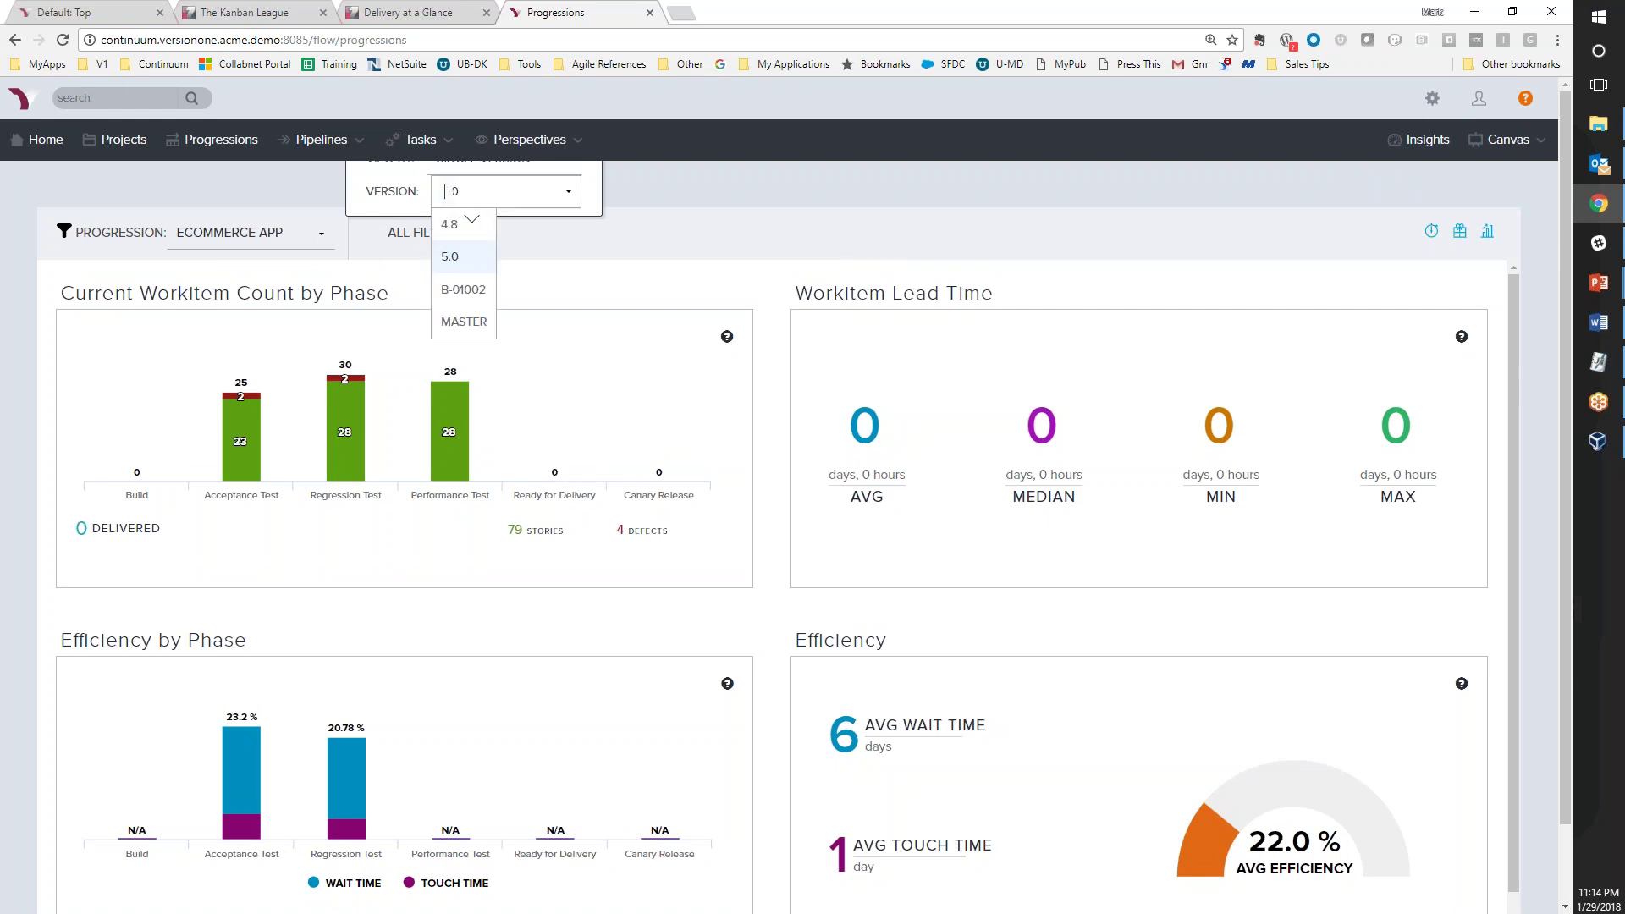
{"action": "left_click", "coordinate": [457, 254]}
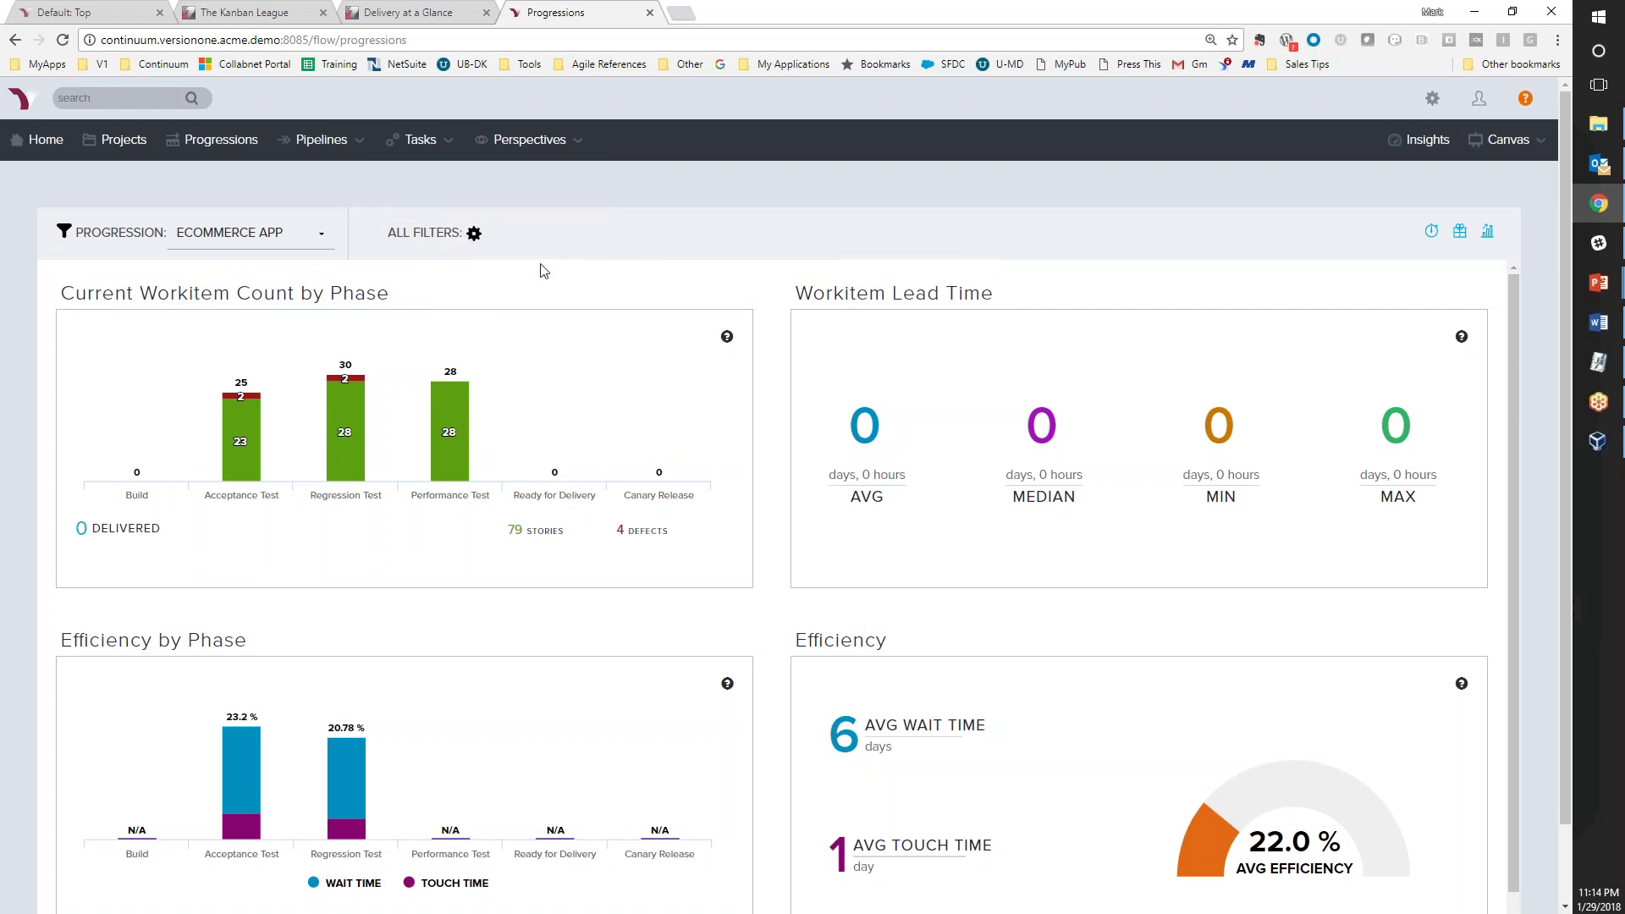
{"action": "left_click", "coordinate": [1512, 11]}
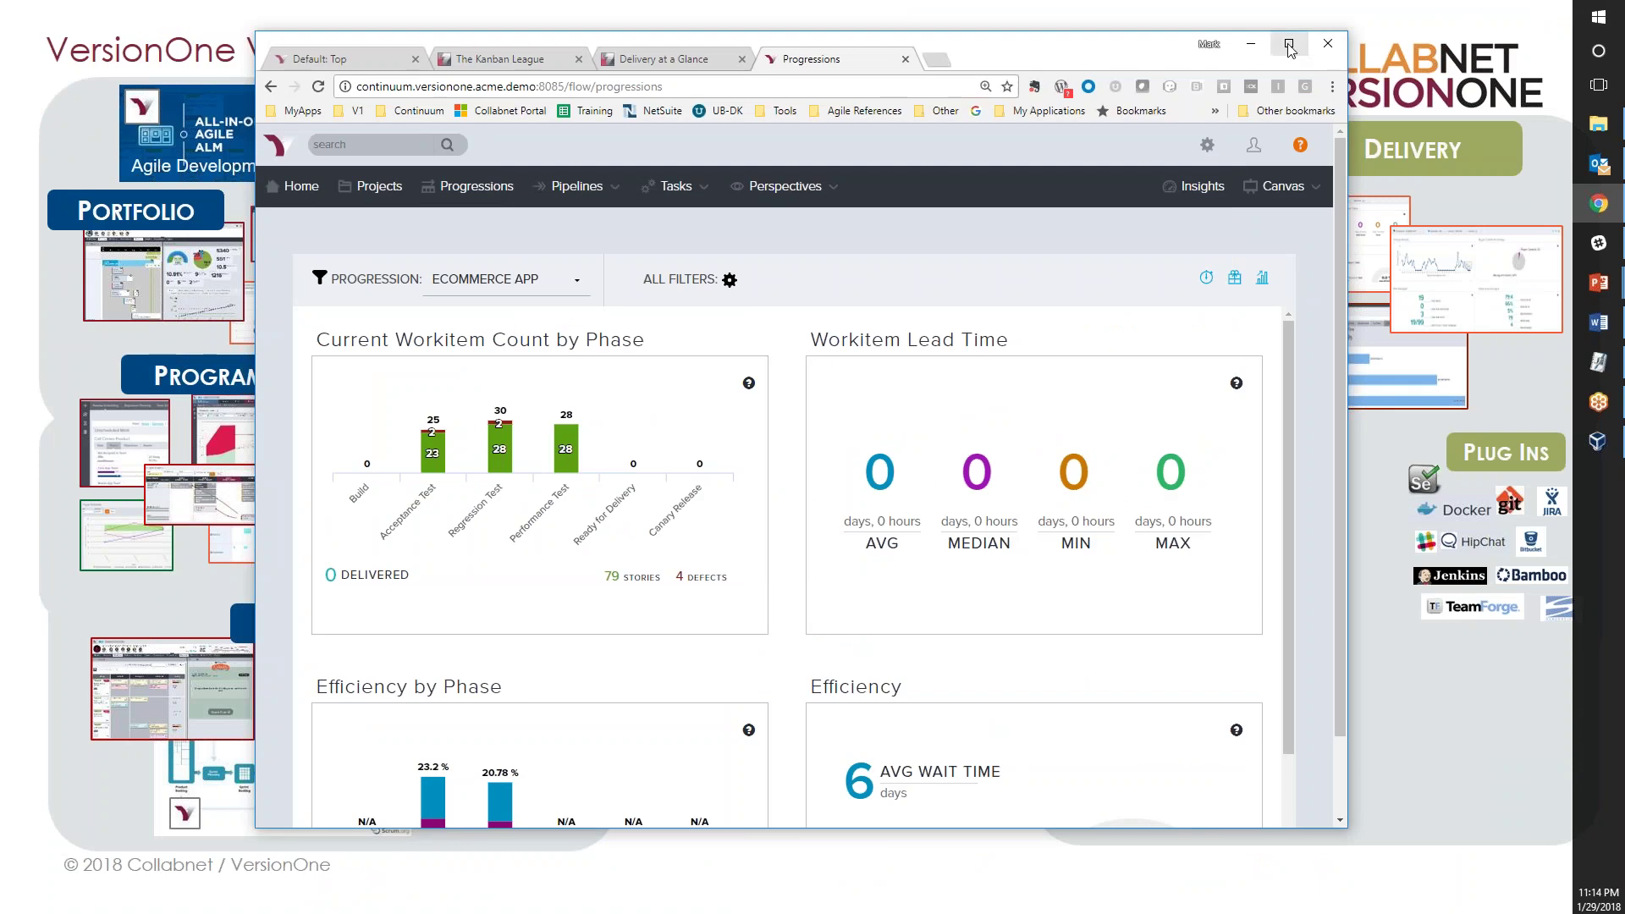
{"action": "double_click", "coordinate": [1288, 51]}
Switch the flow dashboard's view to Multi Version and close the filters
{"action": "left_click", "coordinate": [472, 233]}
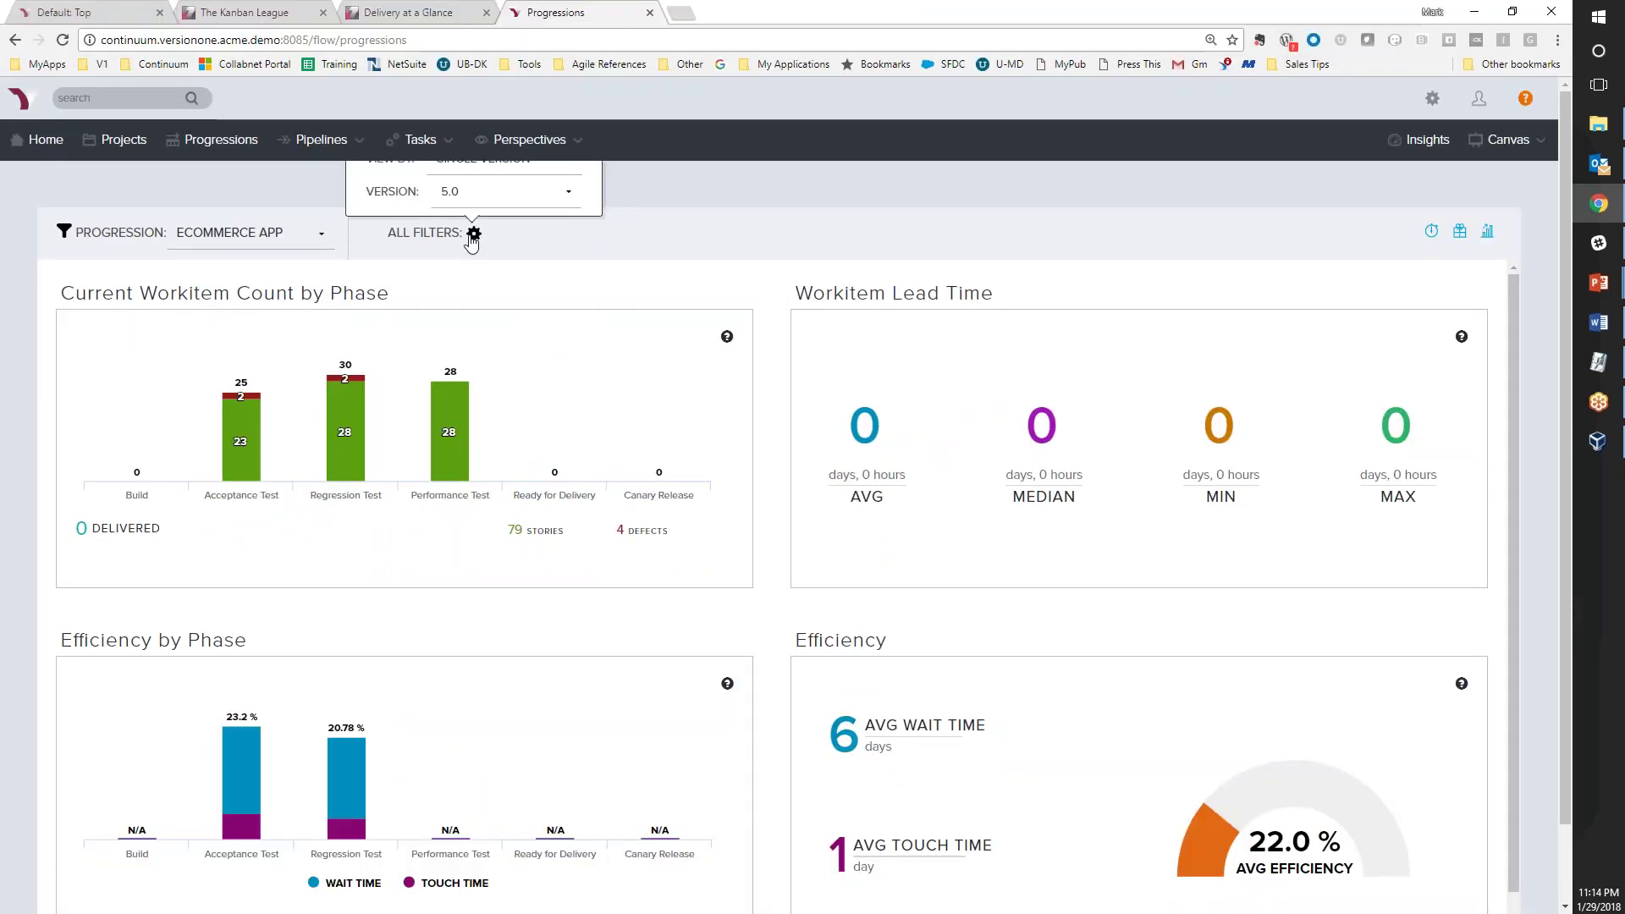
{"action": "left_click", "coordinate": [486, 166]}
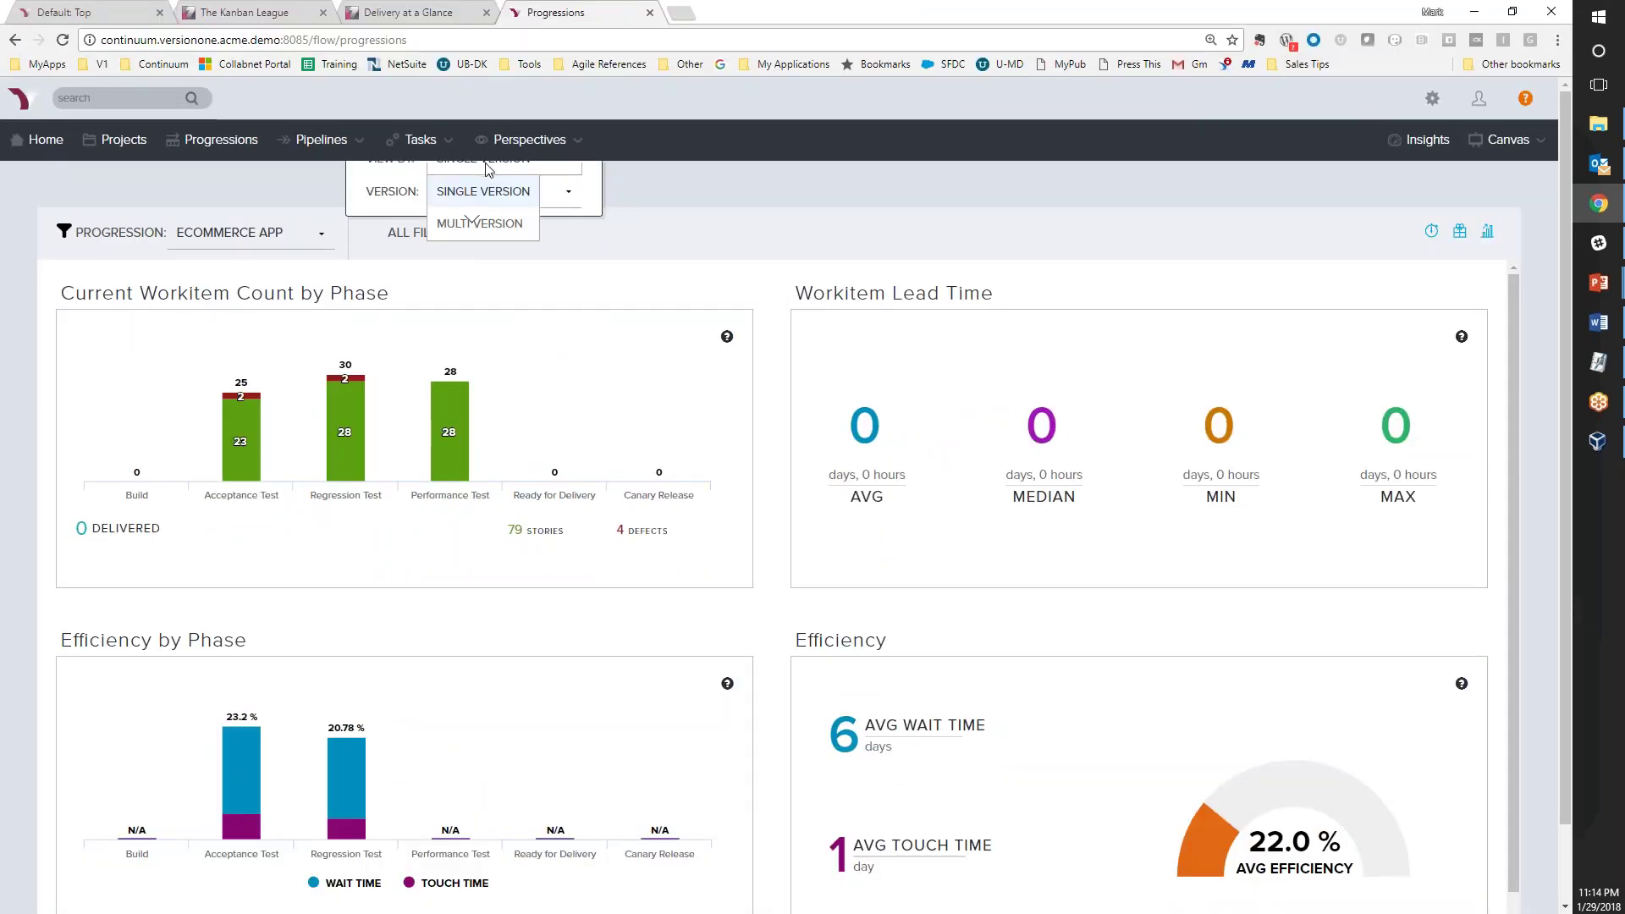
{"action": "left_click", "coordinate": [479, 224]}
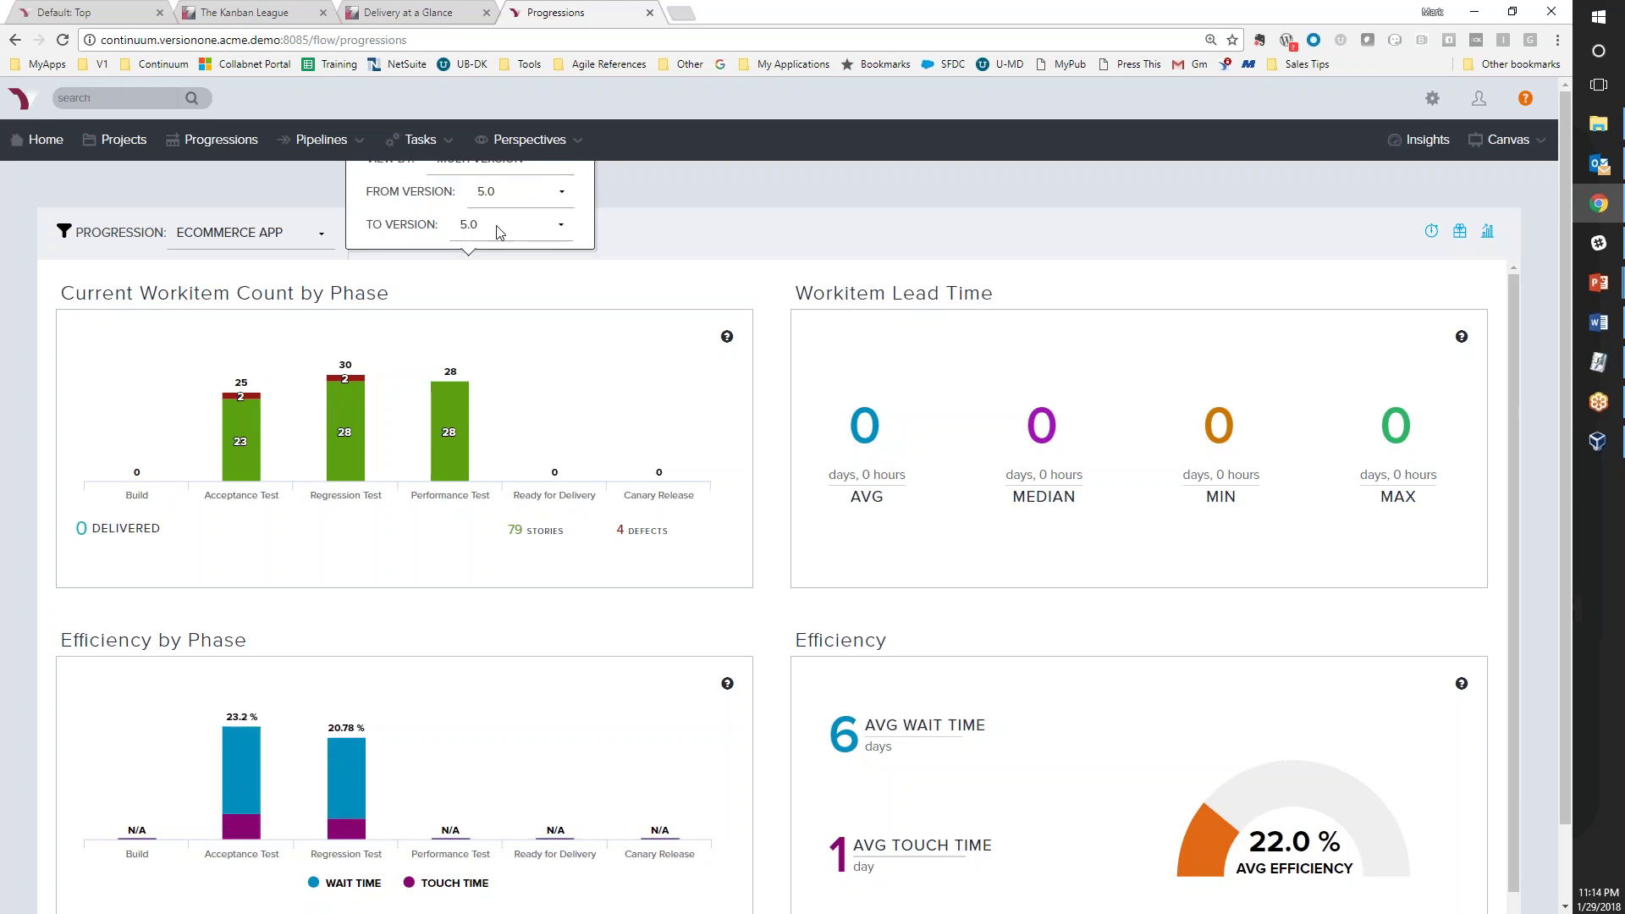
{"action": "left_click_drag", "start_coordinate": [465, 261], "coordinate": [508, 344]}
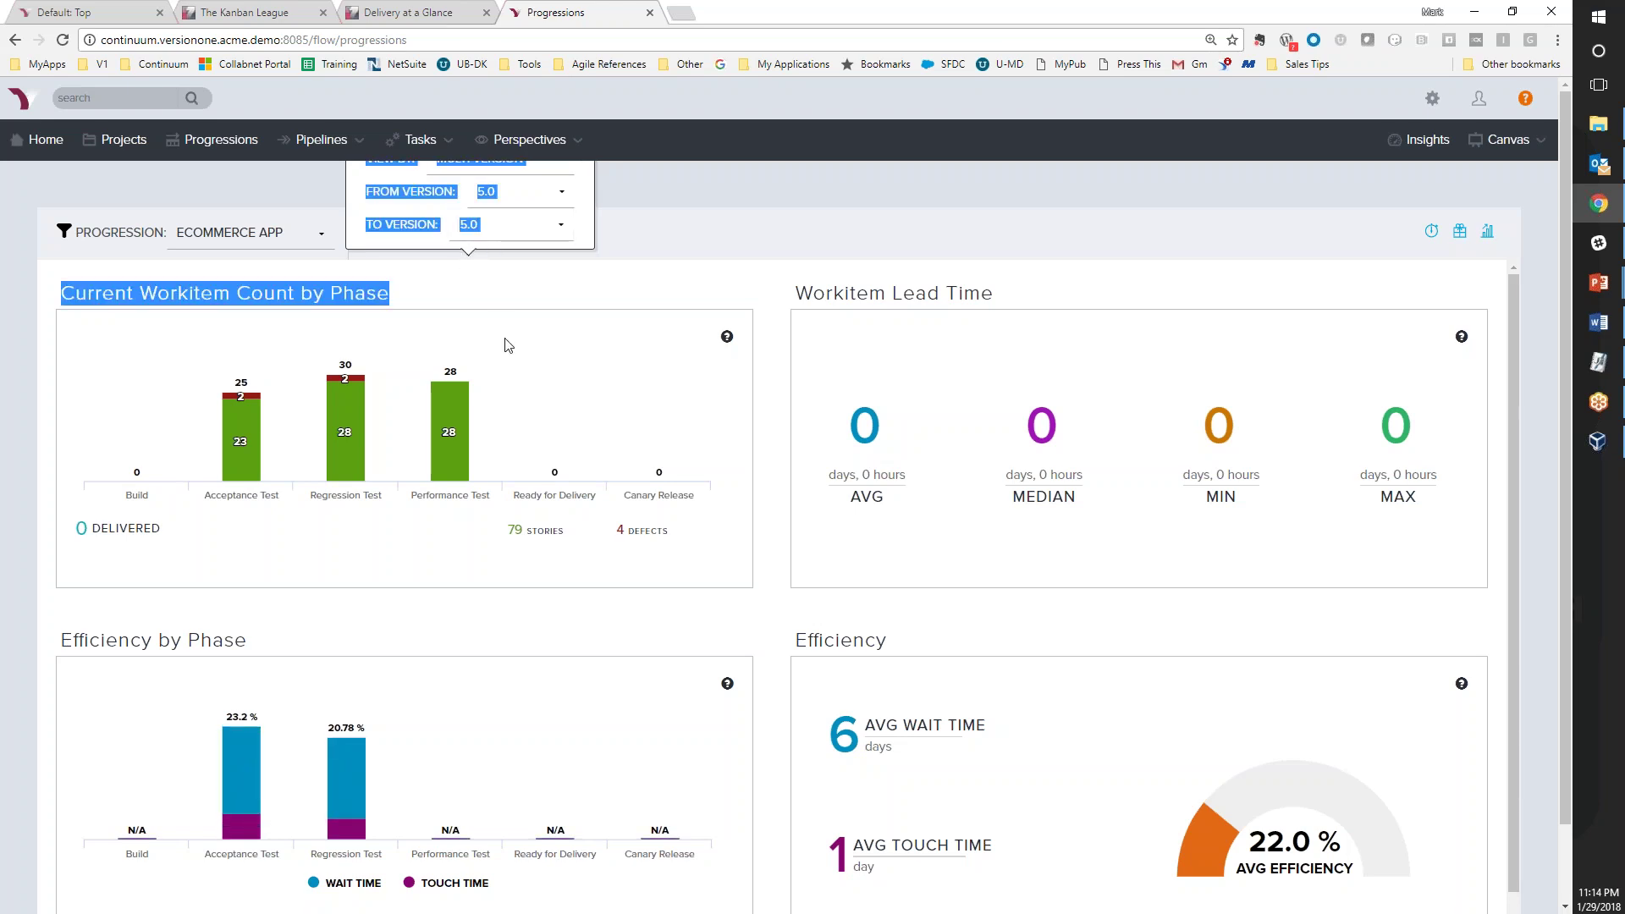
{"action": "left_click", "coordinate": [629, 230]}
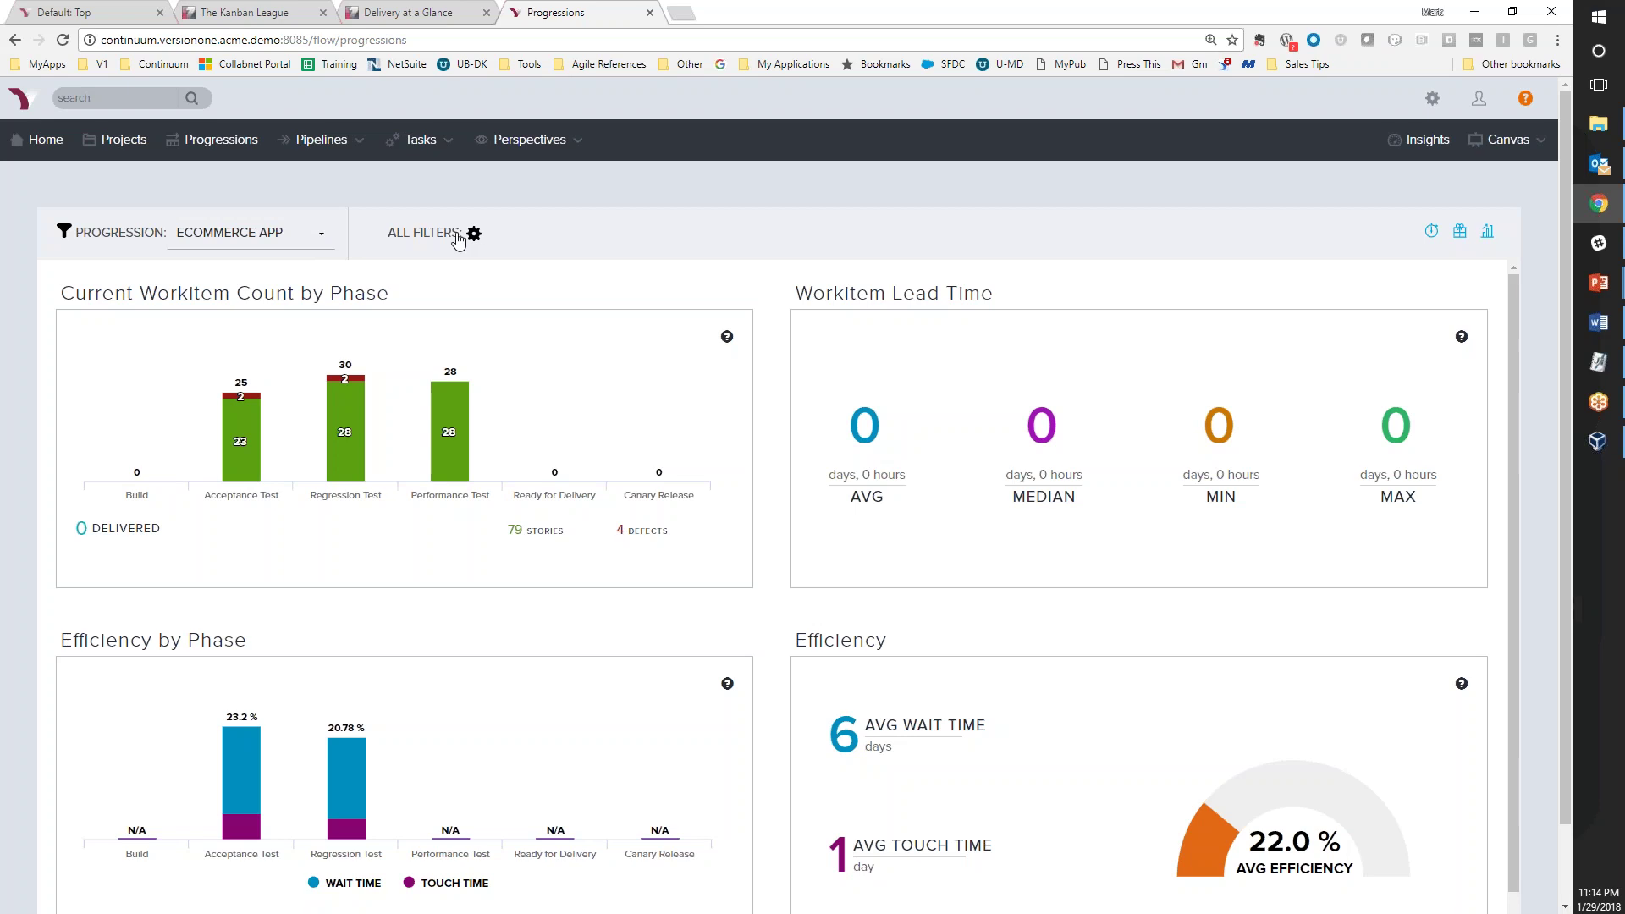
Change the webstore dashboard from Flow to Risk and close the filters
{"action": "left_click", "coordinate": [475, 234]}
{"action": "left_click", "coordinate": [491, 275]}
{"action": "left_click", "coordinate": [479, 339]}
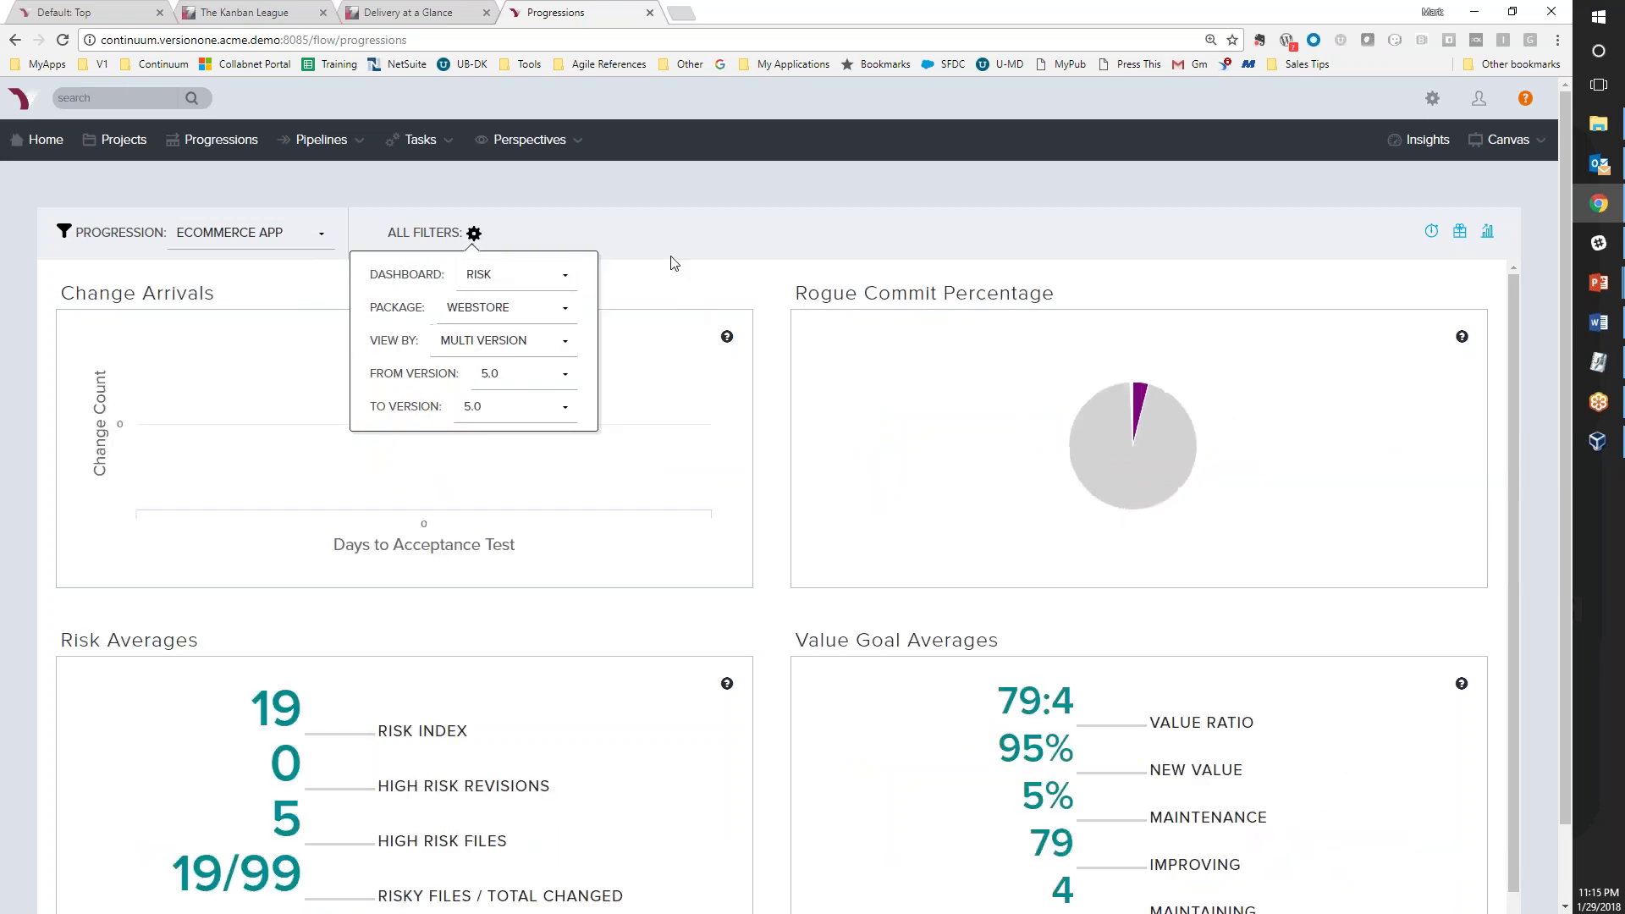
{"action": "left_click", "coordinate": [435, 234]}
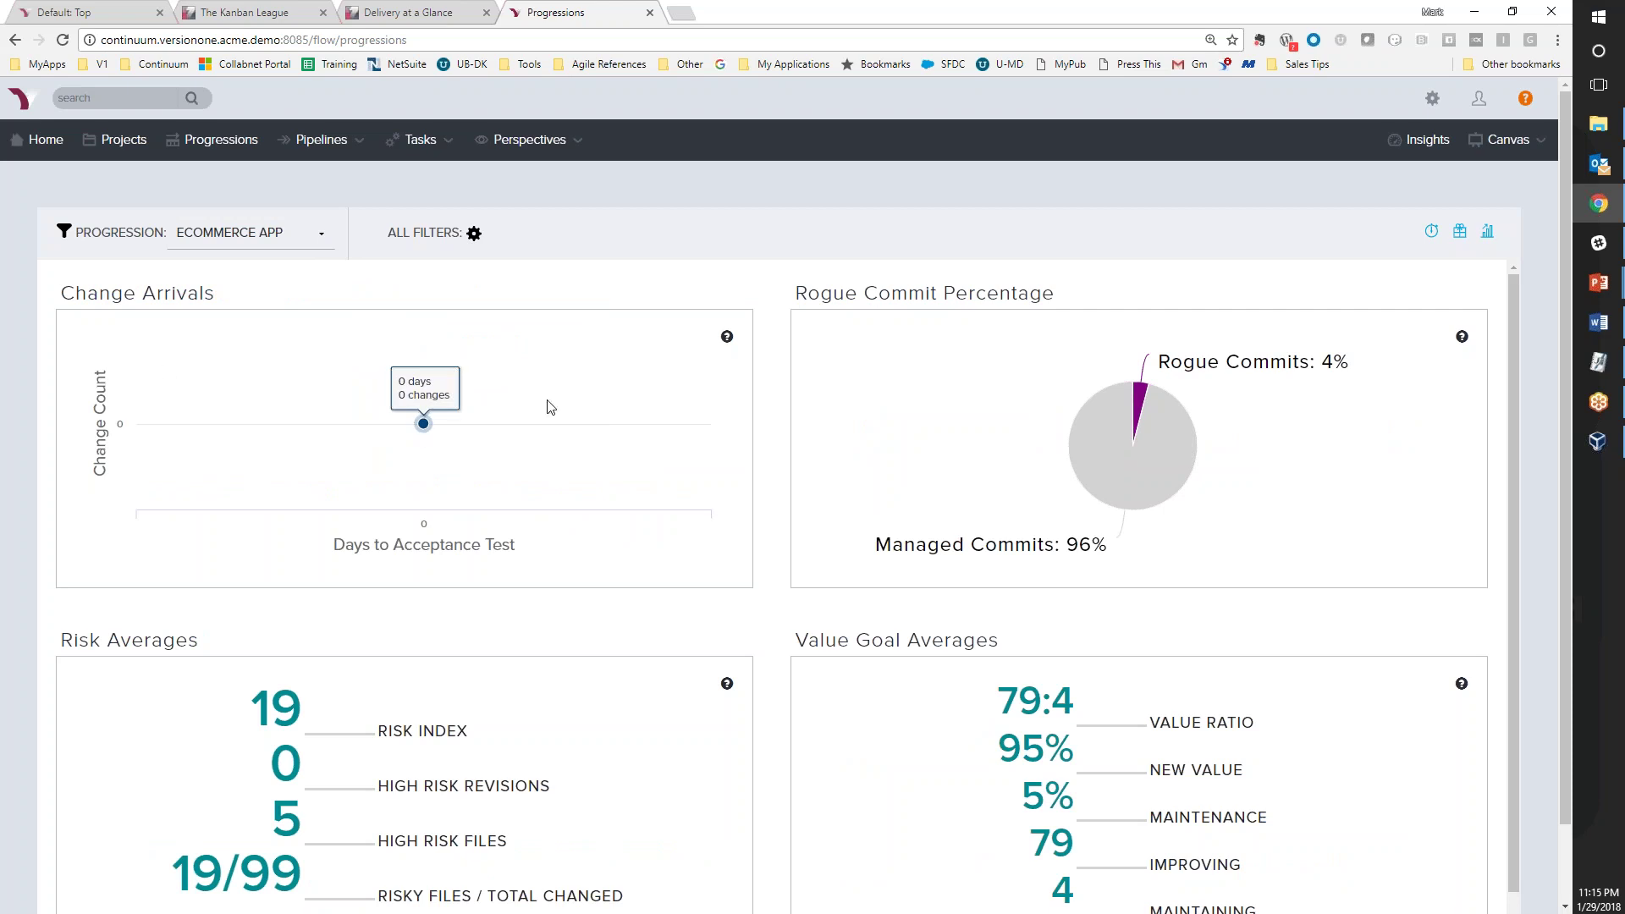
Examine the risk dashboard's rogue commit percentage, risk averages and value goal averages
{"action": "mouse_move", "coordinate": [1143, 406]}
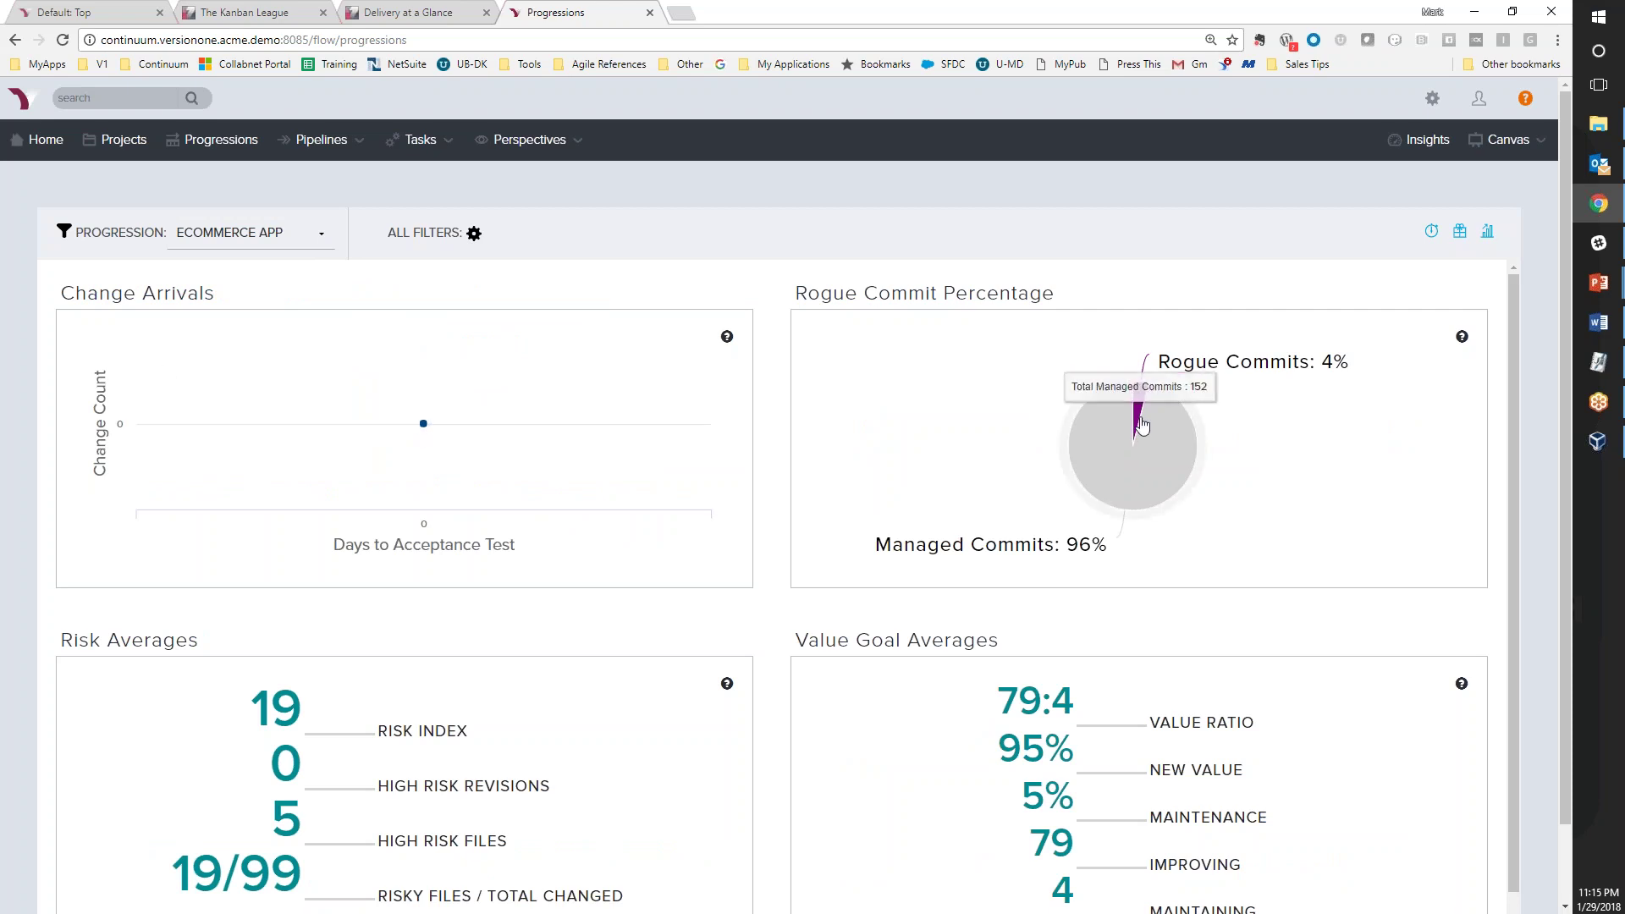
{"action": "scroll", "coordinate": [1156, 424], "scroll_direction": "down", "scroll_amount": 1}
{"action": "scroll", "coordinate": [1156, 424], "scroll_direction": "down", "scroll_amount": 1}
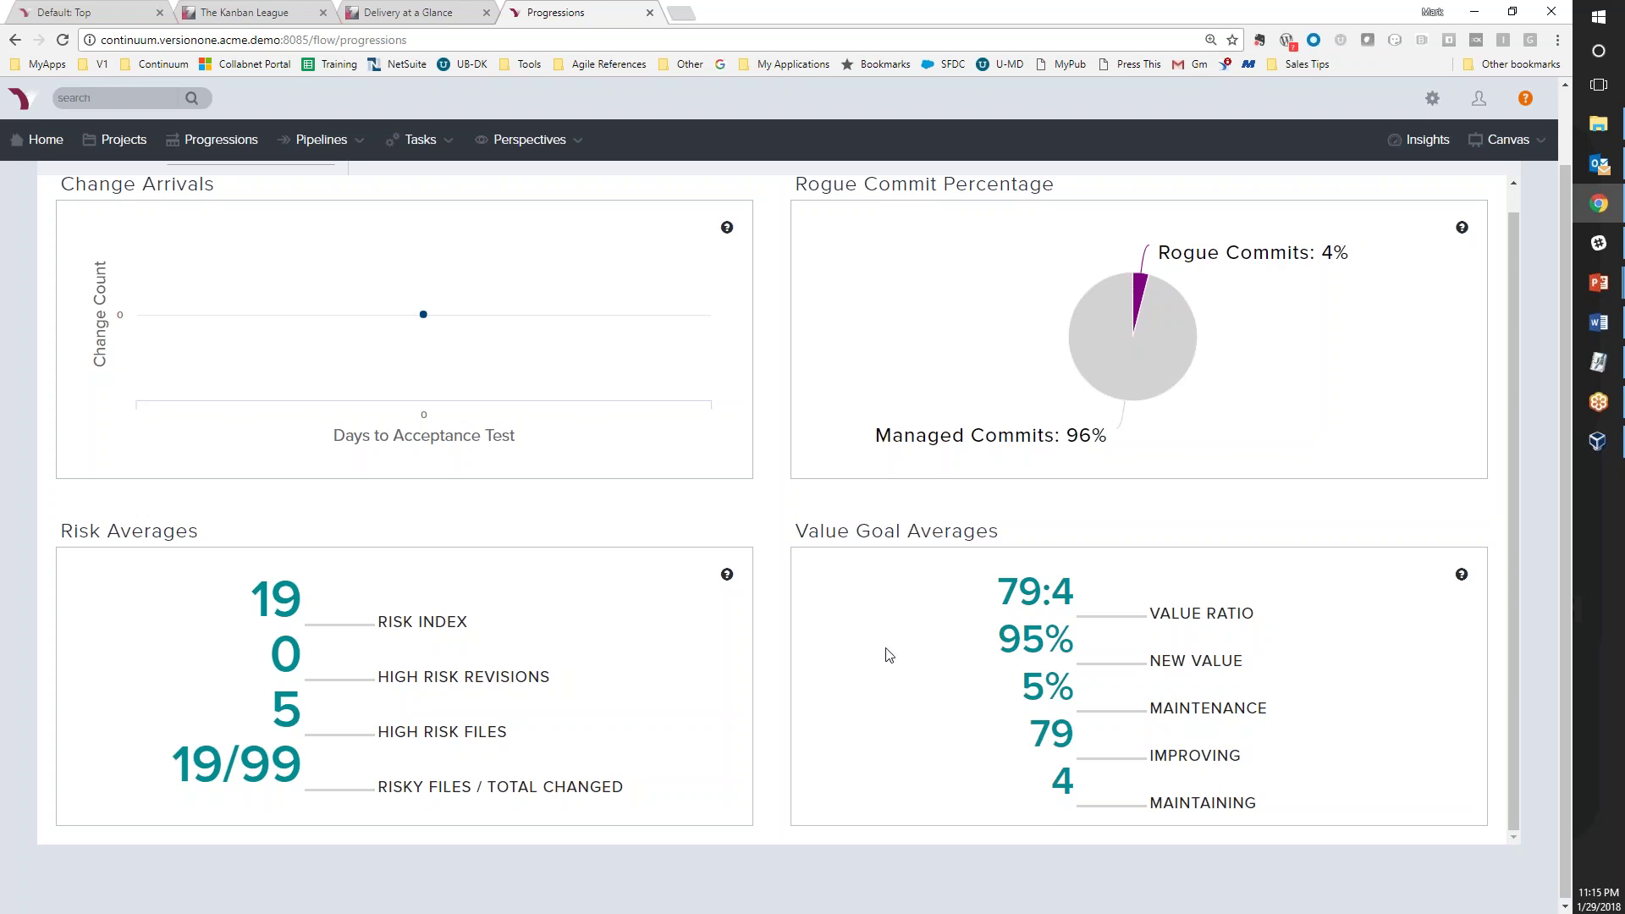
{"action": "scroll", "coordinate": [890, 656], "scroll_direction": "up", "scroll_amount": 1}
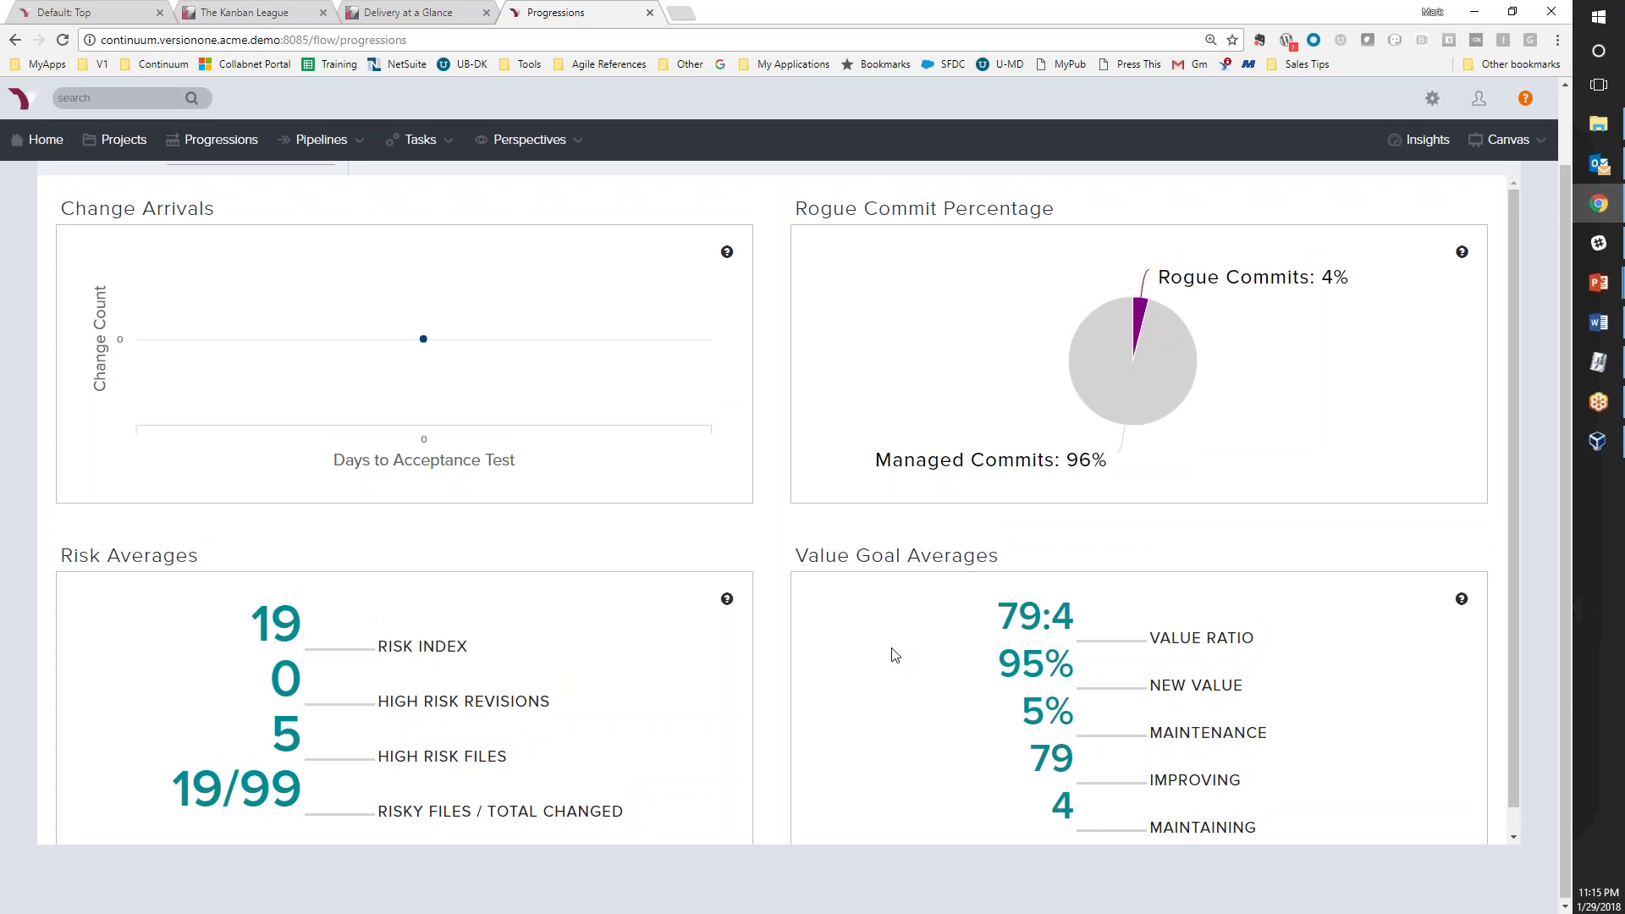
{"action": "scroll", "coordinate": [755, 319], "scroll_direction": "up", "scroll_amount": 1}
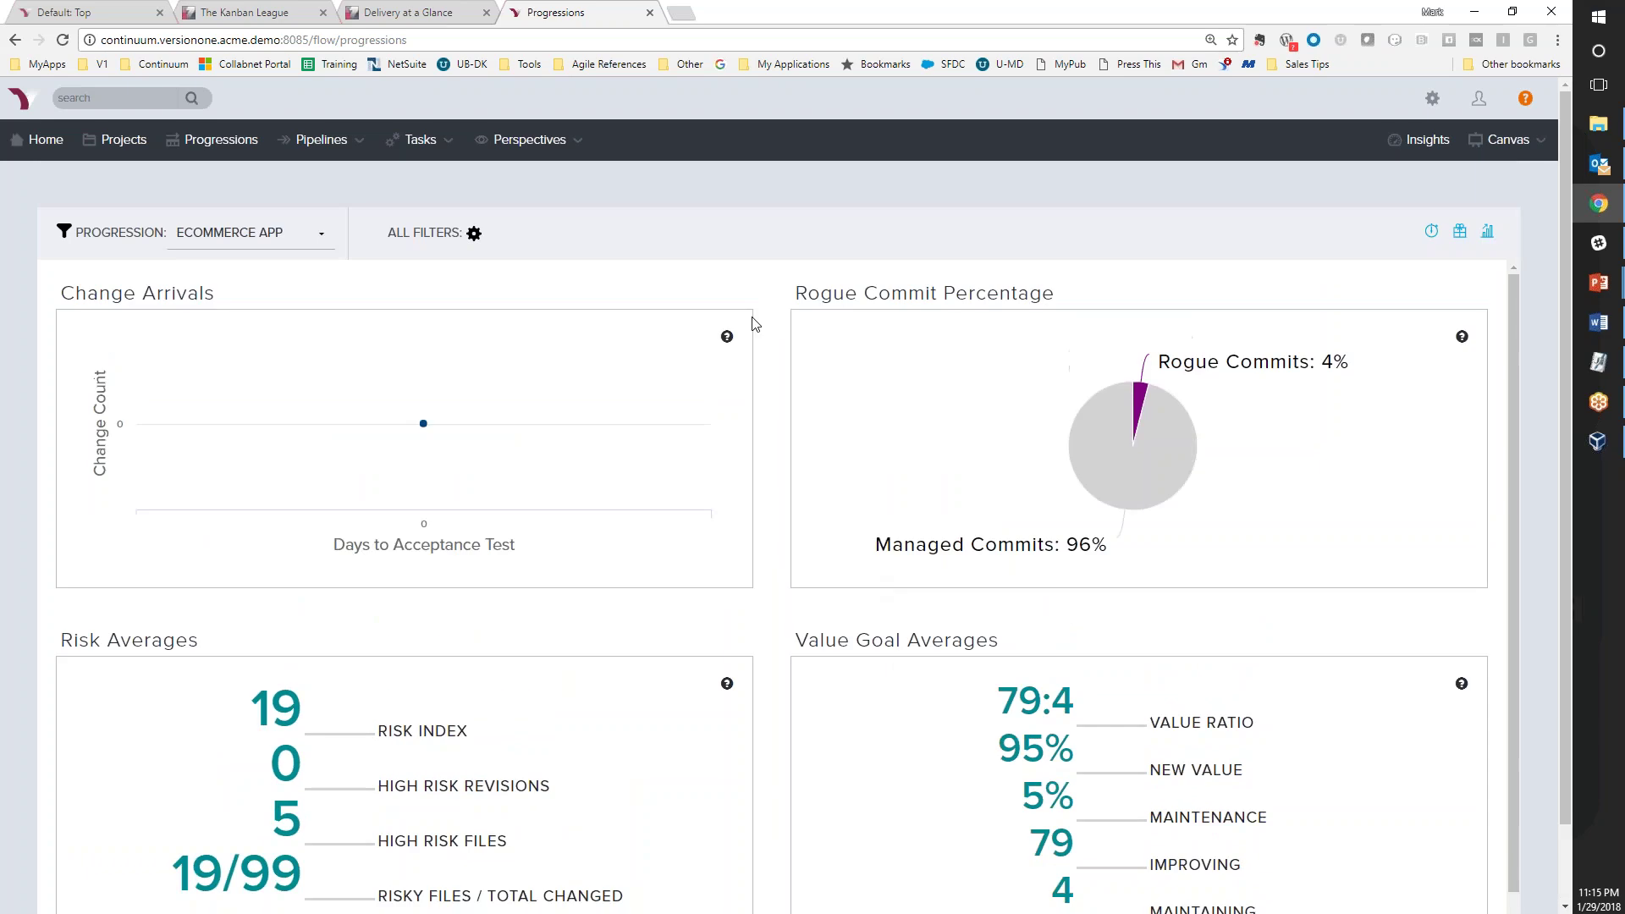
Open the mobile app 9.0 package from the Ecommerce App progression and review its average duration in phase and cycle time
{"action": "left_click", "coordinate": [236, 142]}
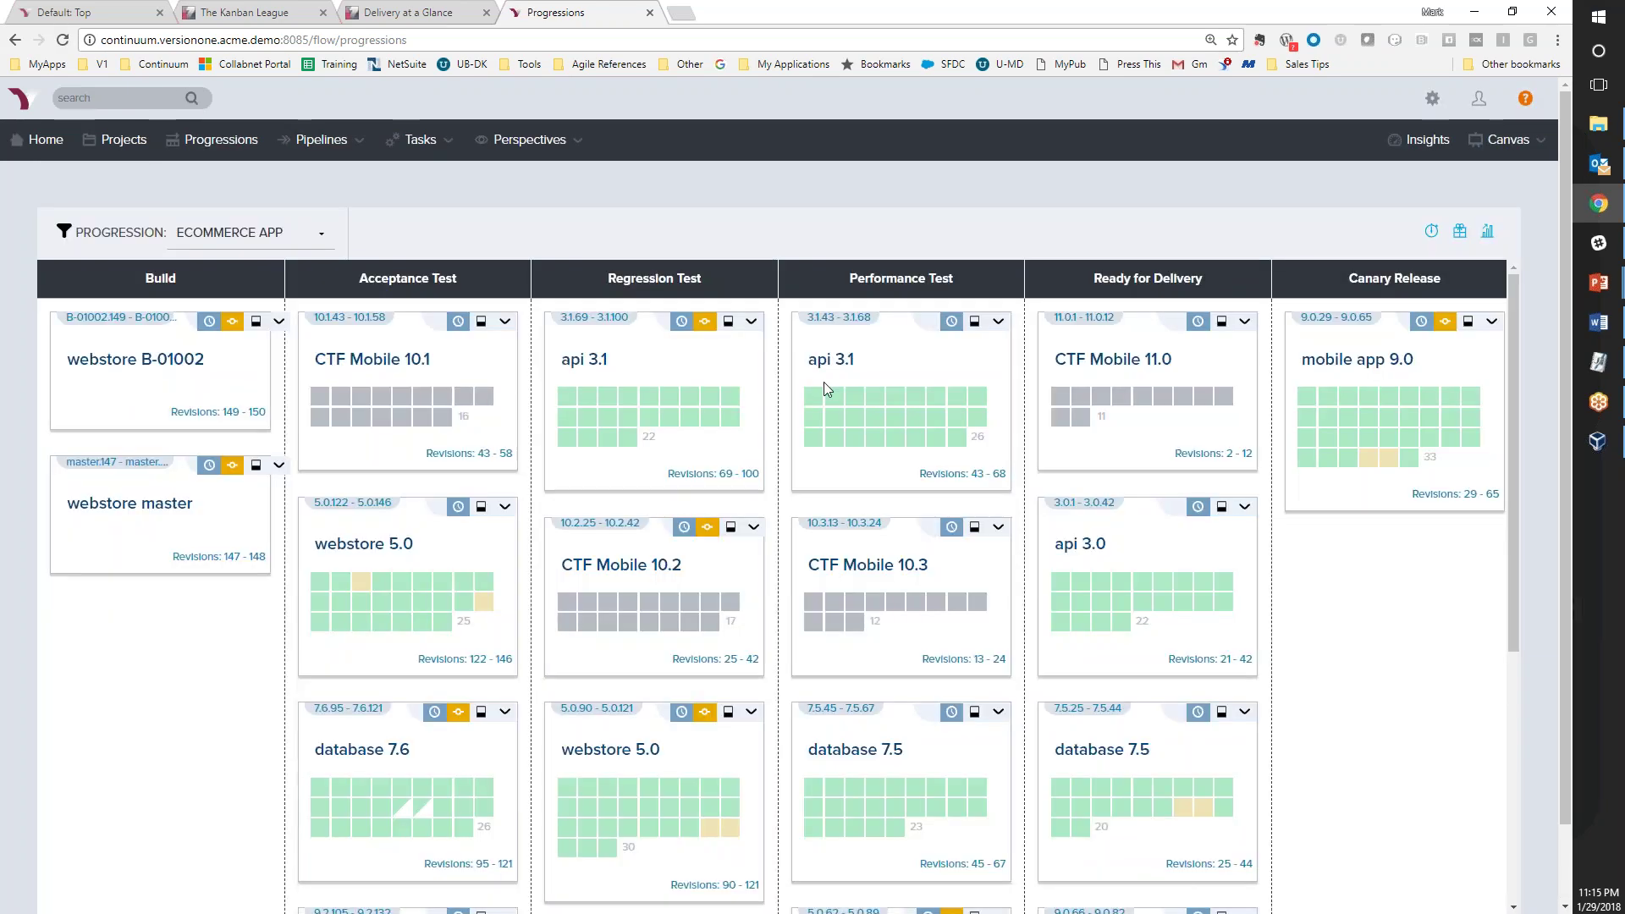
{"action": "left_click", "coordinate": [1355, 365]}
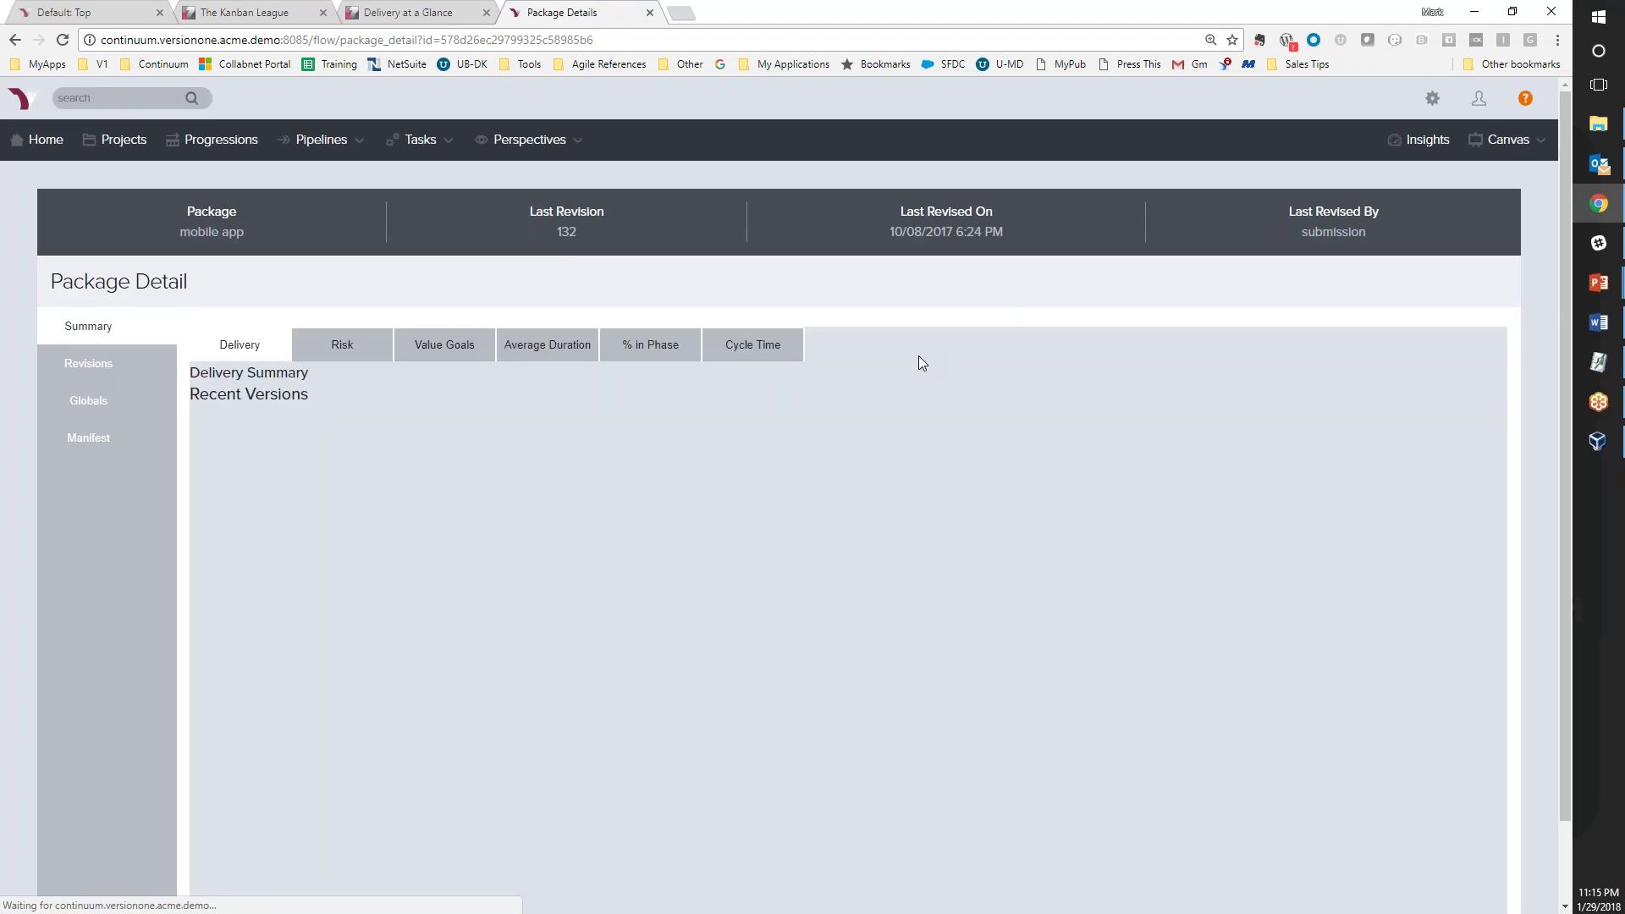
{"action": "left_click", "coordinate": [564, 354]}
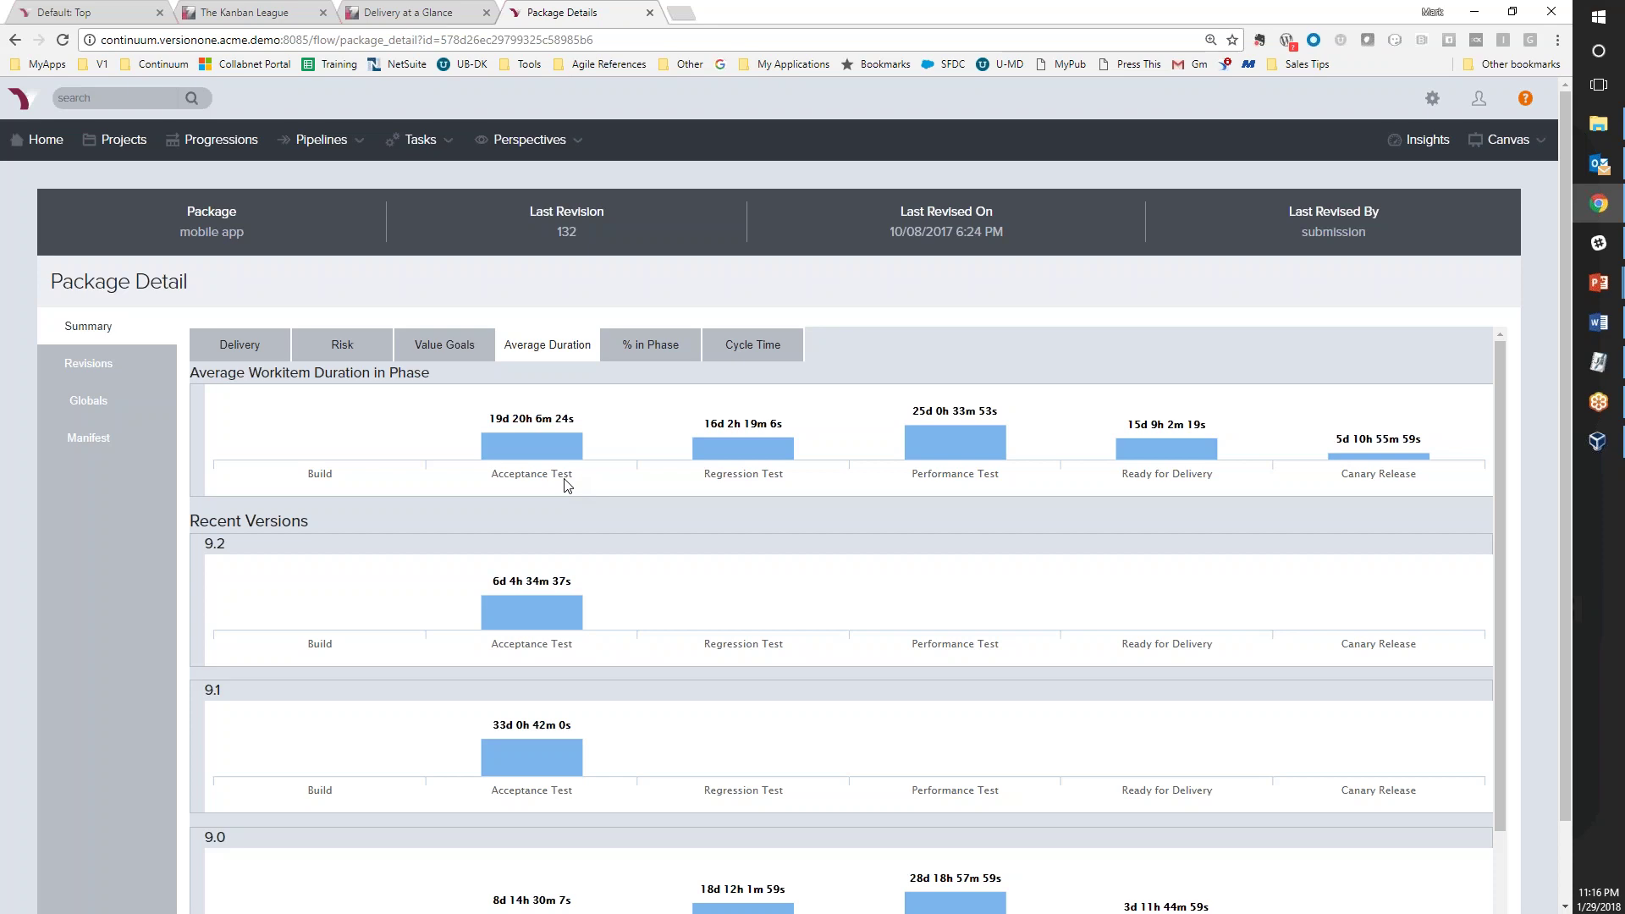
{"action": "scroll", "coordinate": [567, 484], "scroll_direction": "down", "scroll_amount": 4}
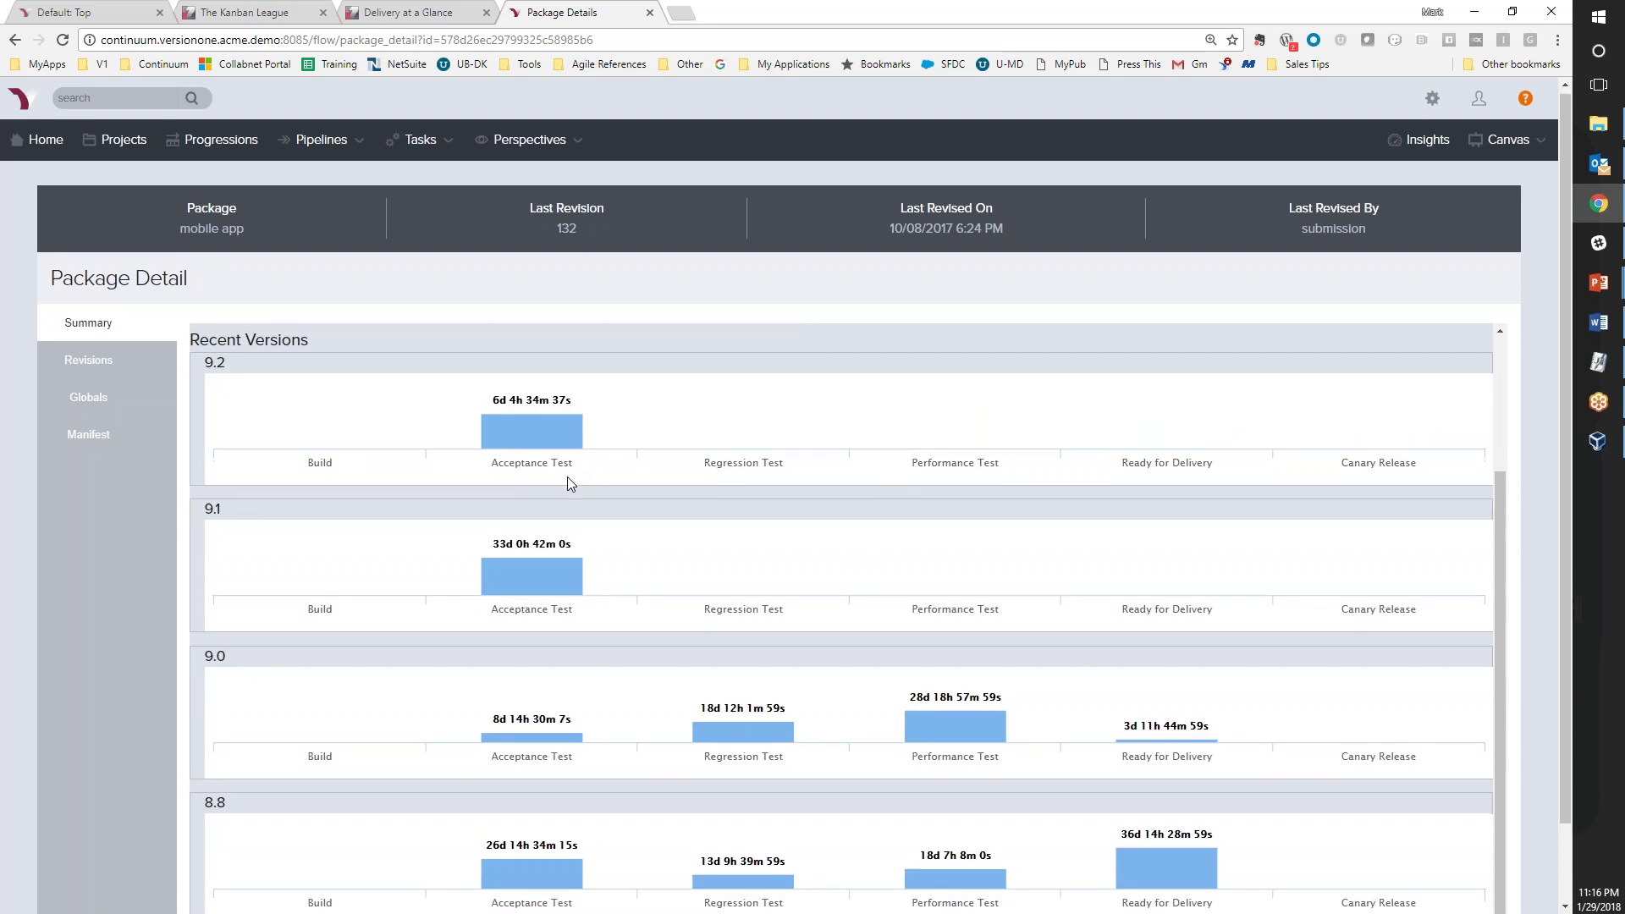
{"action": "scroll", "coordinate": [569, 482], "scroll_direction": "up", "scroll_amount": 5}
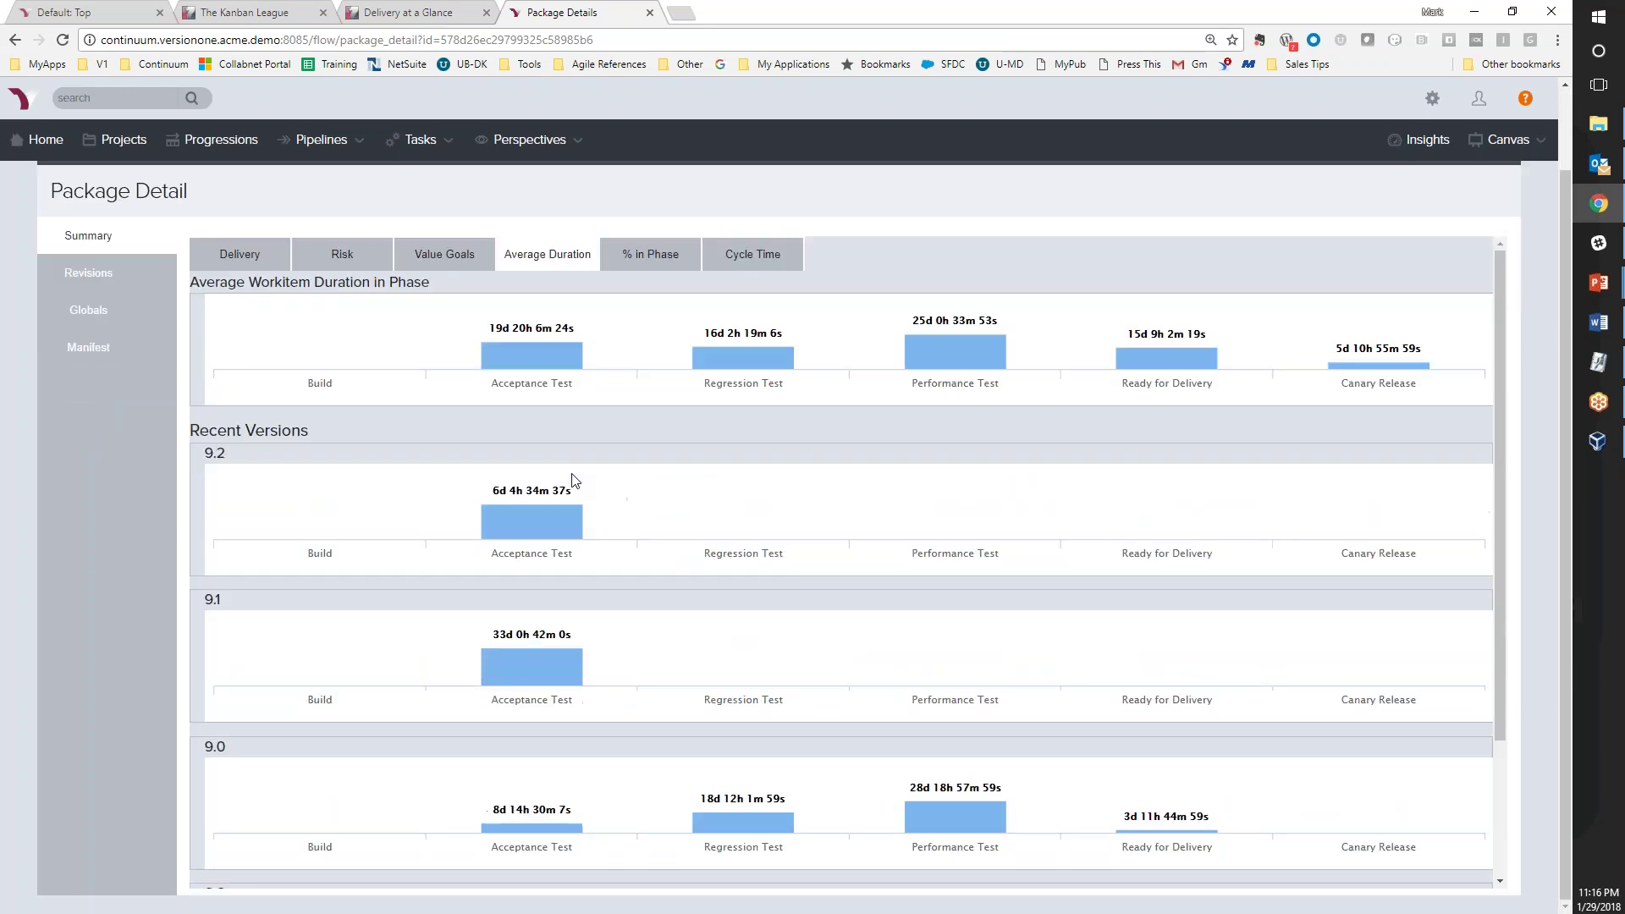
{"action": "left_click", "coordinate": [745, 345]}
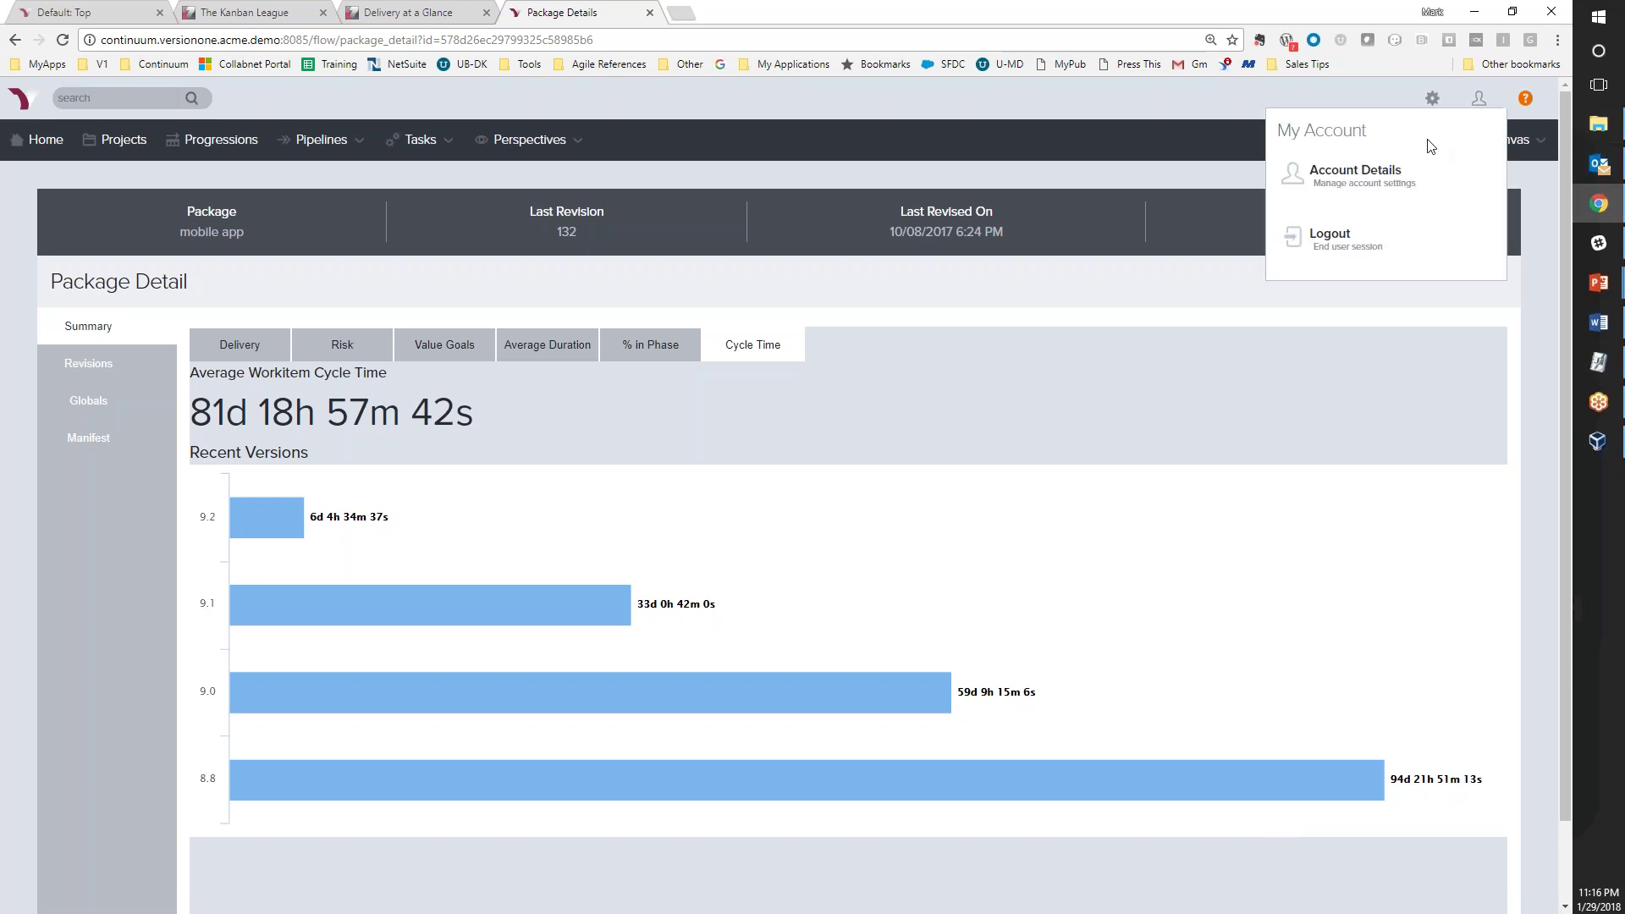
Open Insights and review the version control, continuous integration, pipeline run, task and delivery figures
{"action": "left_click", "coordinate": [1419, 146]}
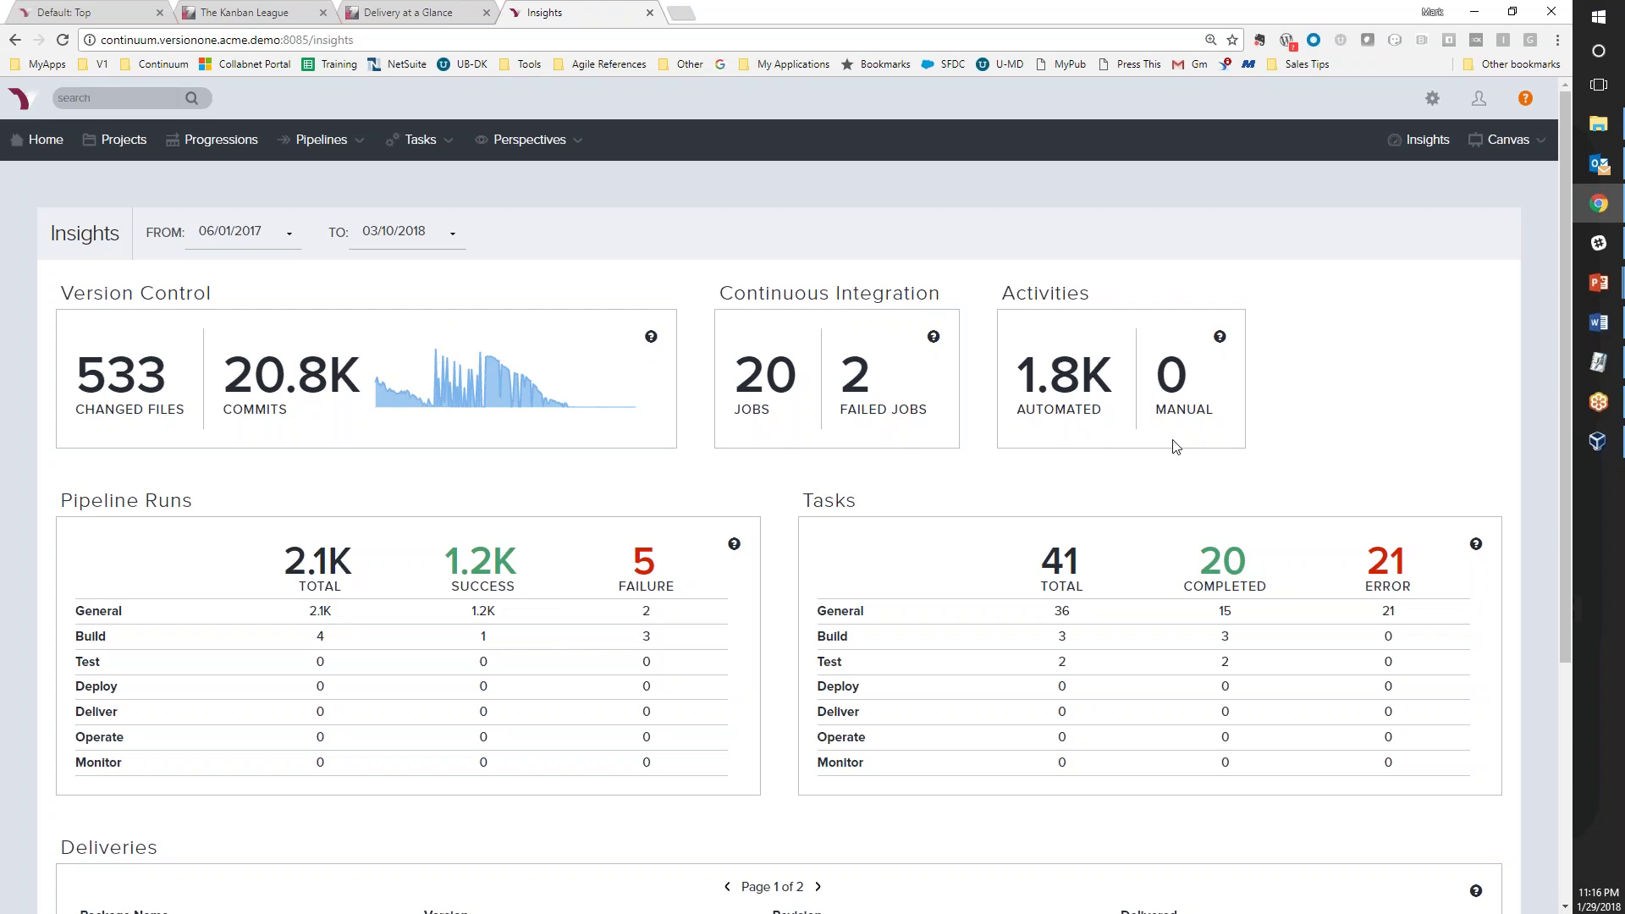
{"action": "scroll", "coordinate": [1176, 450], "scroll_direction": "down", "scroll_amount": 2}
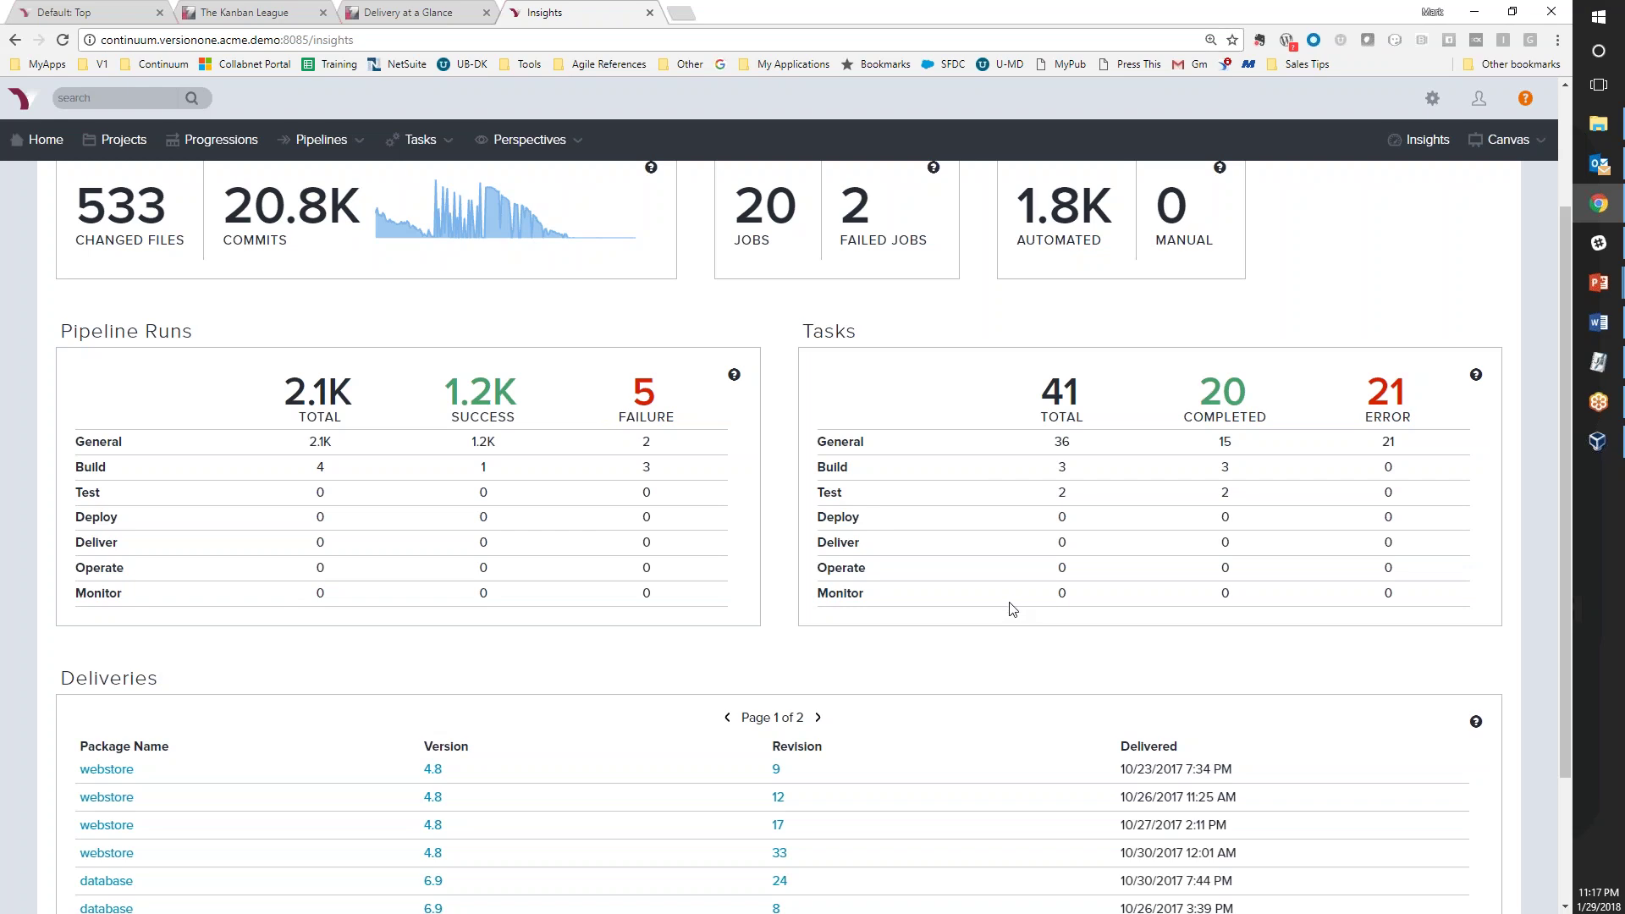
{"action": "scroll", "coordinate": [1011, 609], "scroll_direction": "down", "scroll_amount": 3}
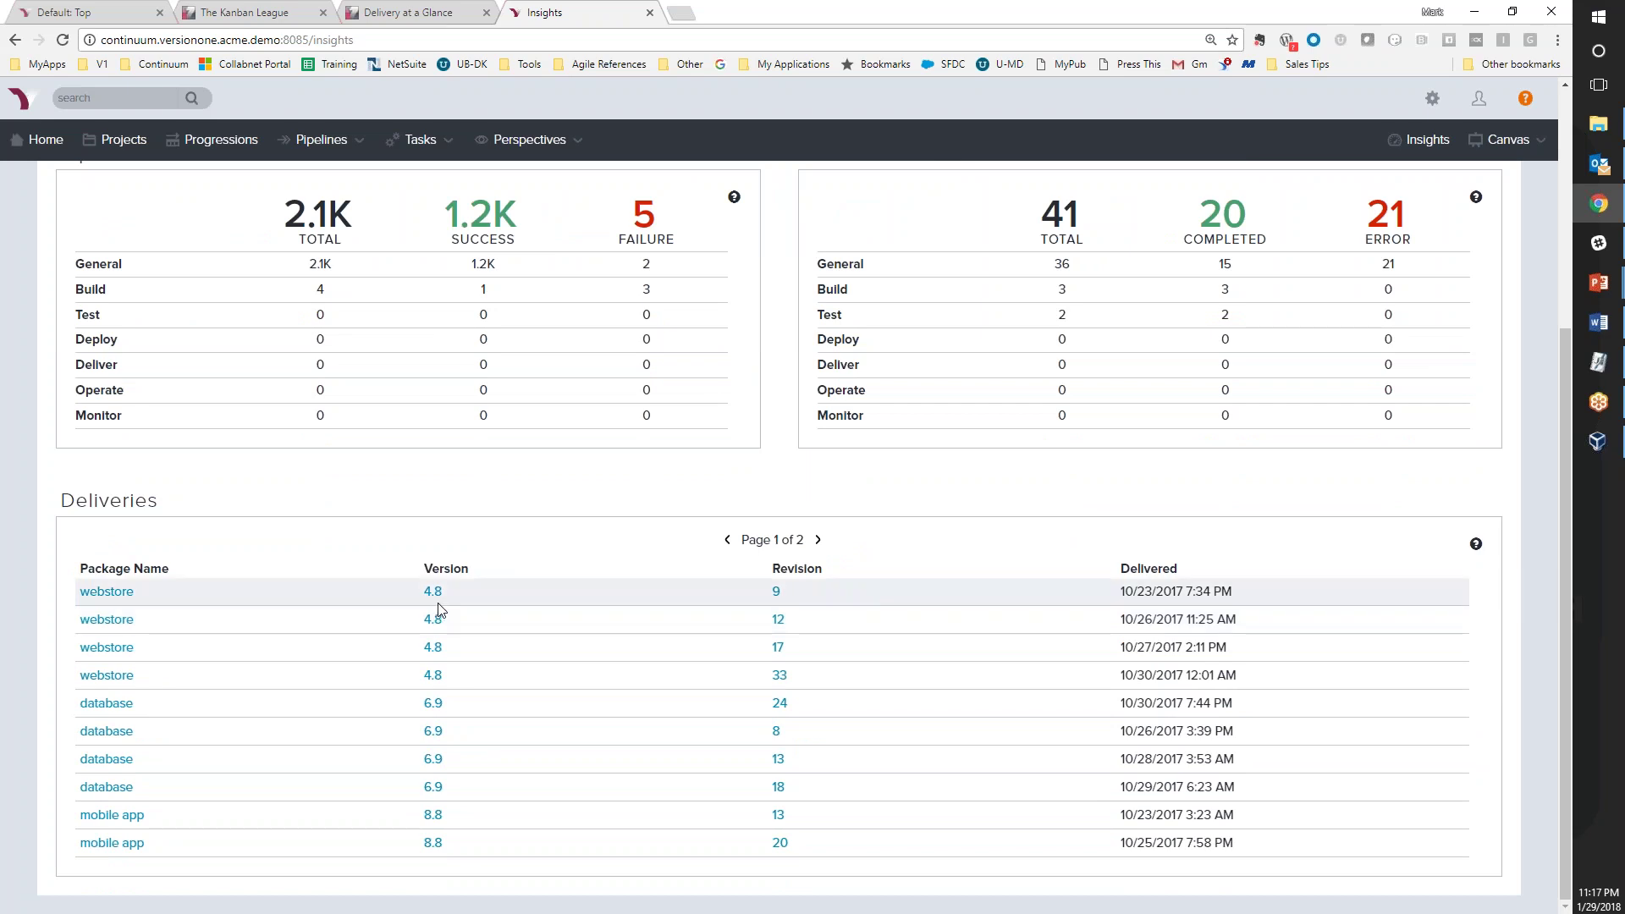
{"action": "scroll", "coordinate": [438, 606], "scroll_direction": "up", "scroll_amount": 1}
{"action": "scroll", "coordinate": [438, 604], "scroll_direction": "up", "scroll_amount": 5}
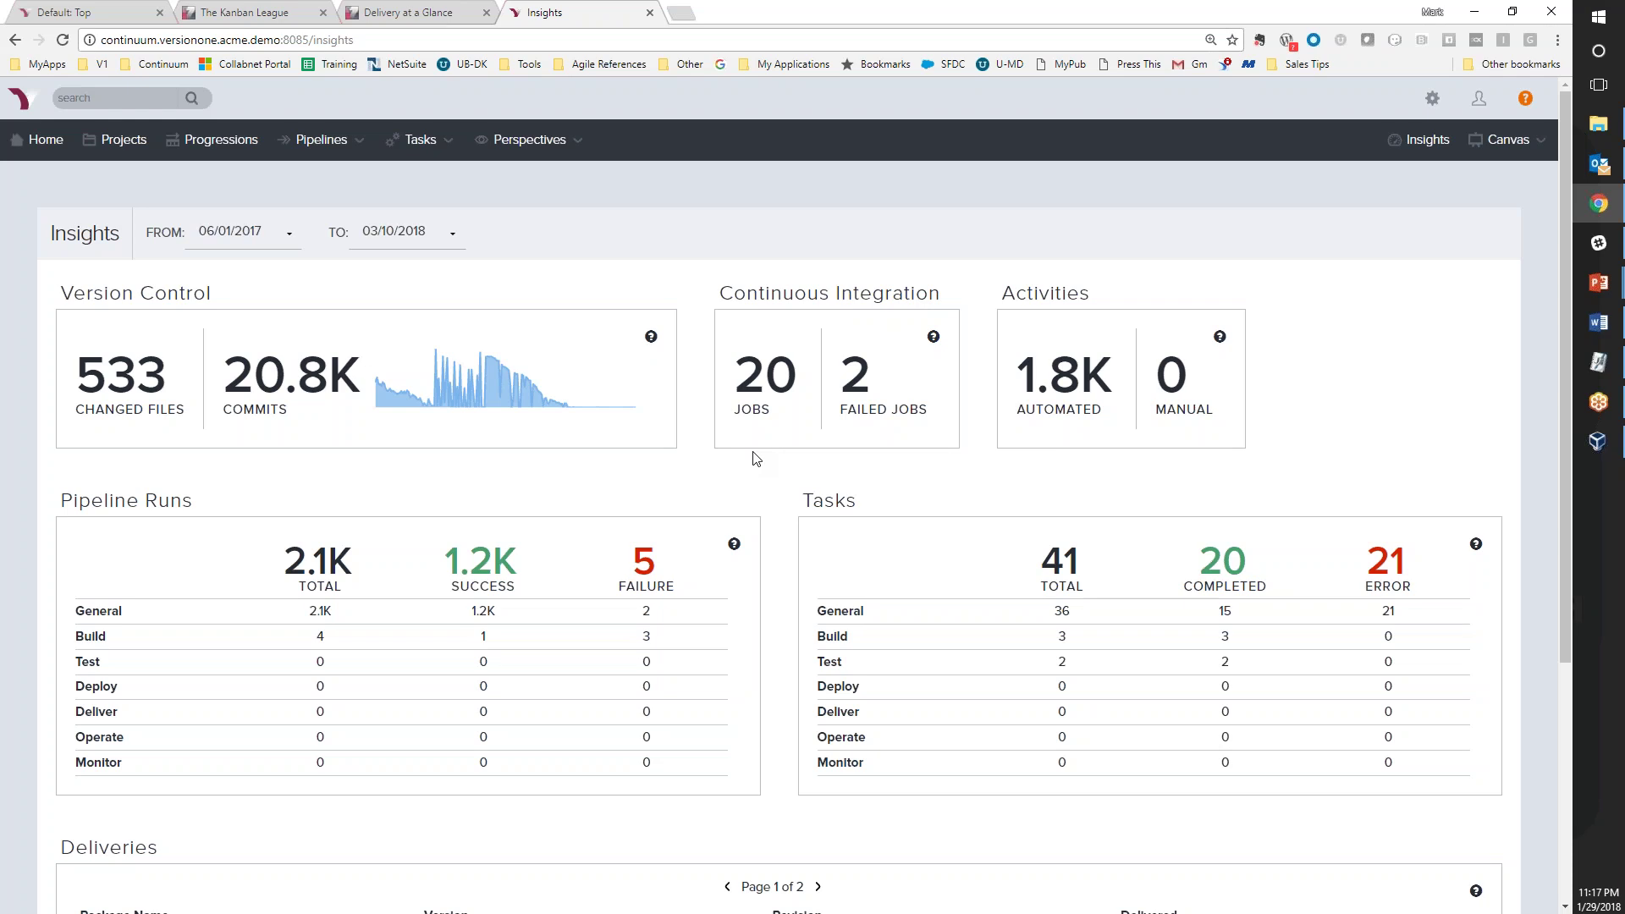
{"action": "scroll", "coordinate": [756, 458], "scroll_direction": "down", "scroll_amount": 4}
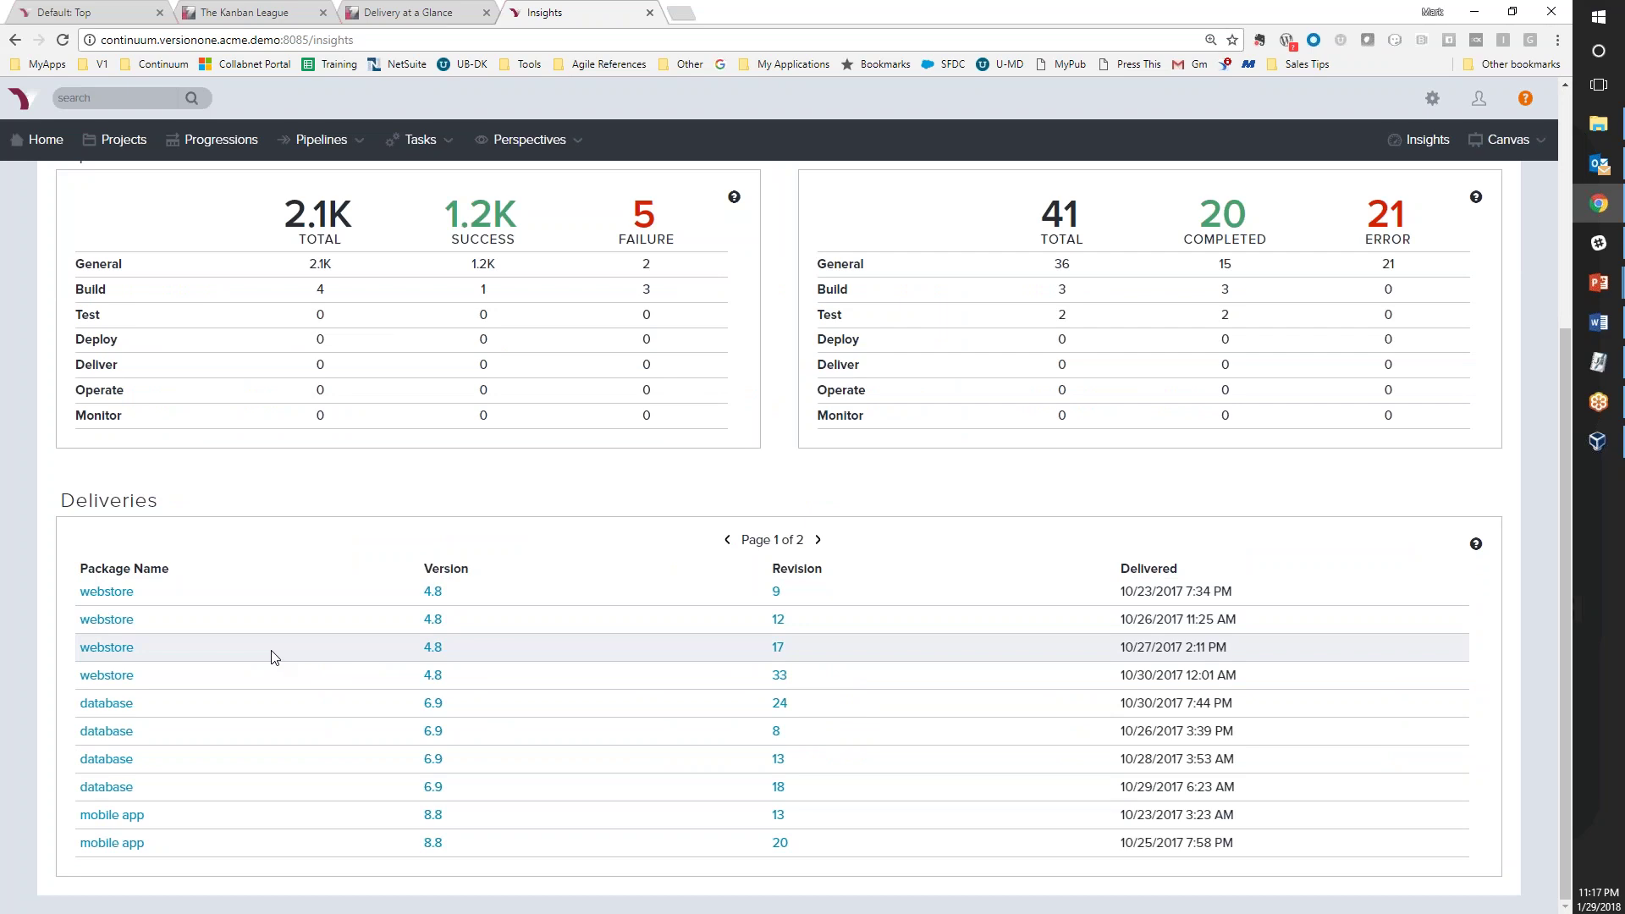
{"action": "scroll", "coordinate": [276, 656], "scroll_direction": "up", "scroll_amount": 4}
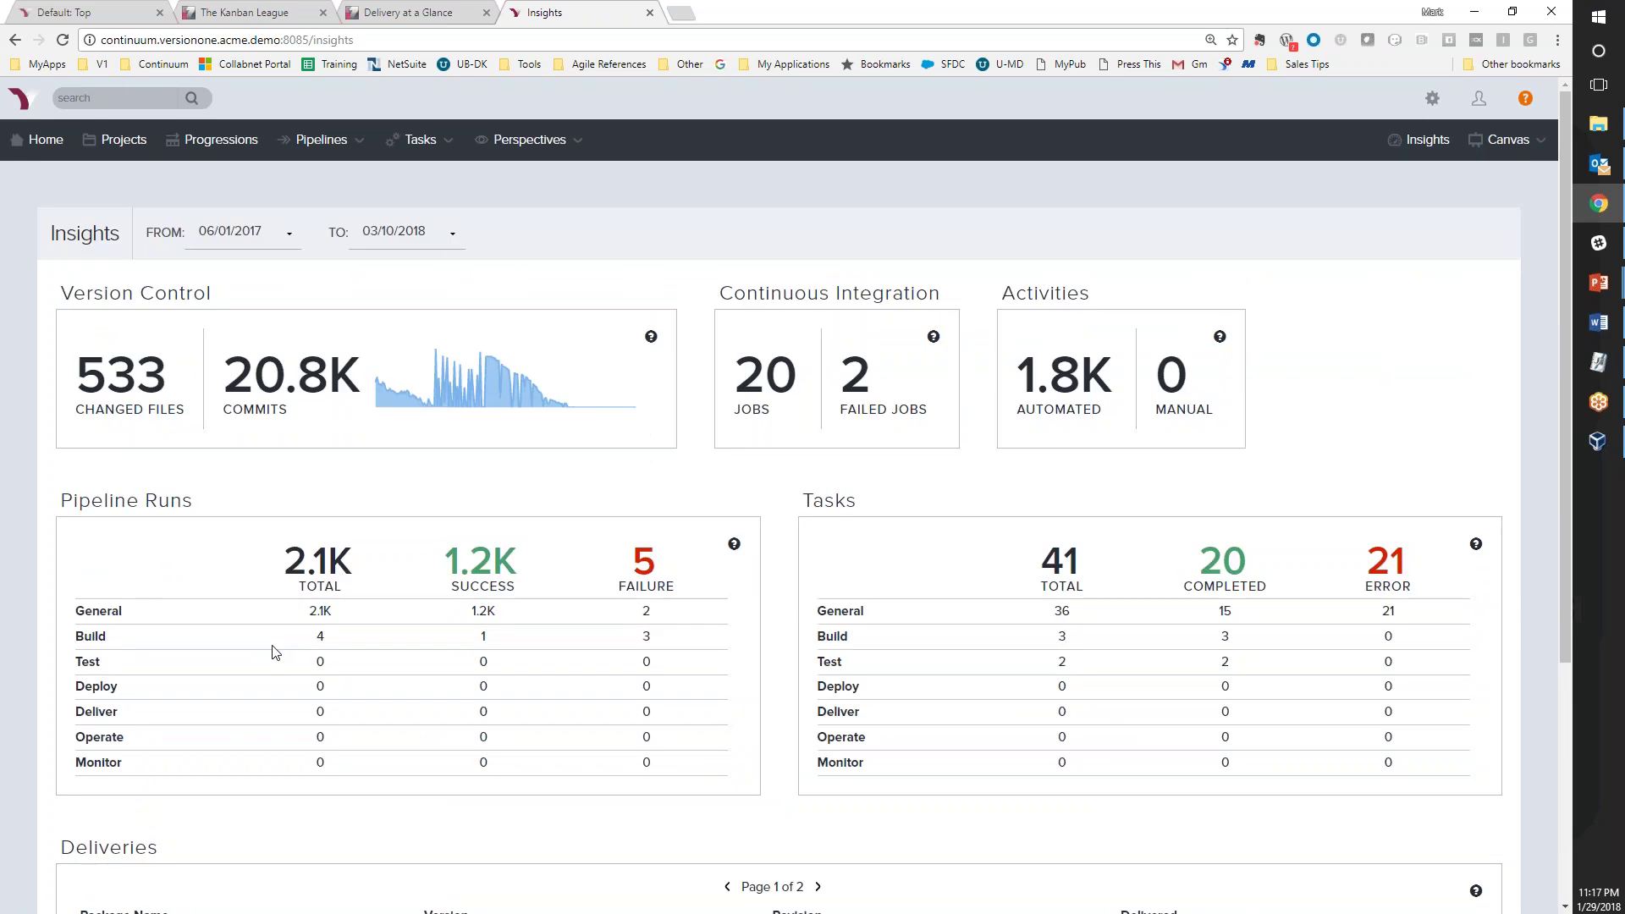
Walk through the Create a Project wizard using VersionOne Lifecycle and the demo connection up to the VCS selection, and close it without creating a project
{"action": "left_click", "coordinate": [1434, 99]}
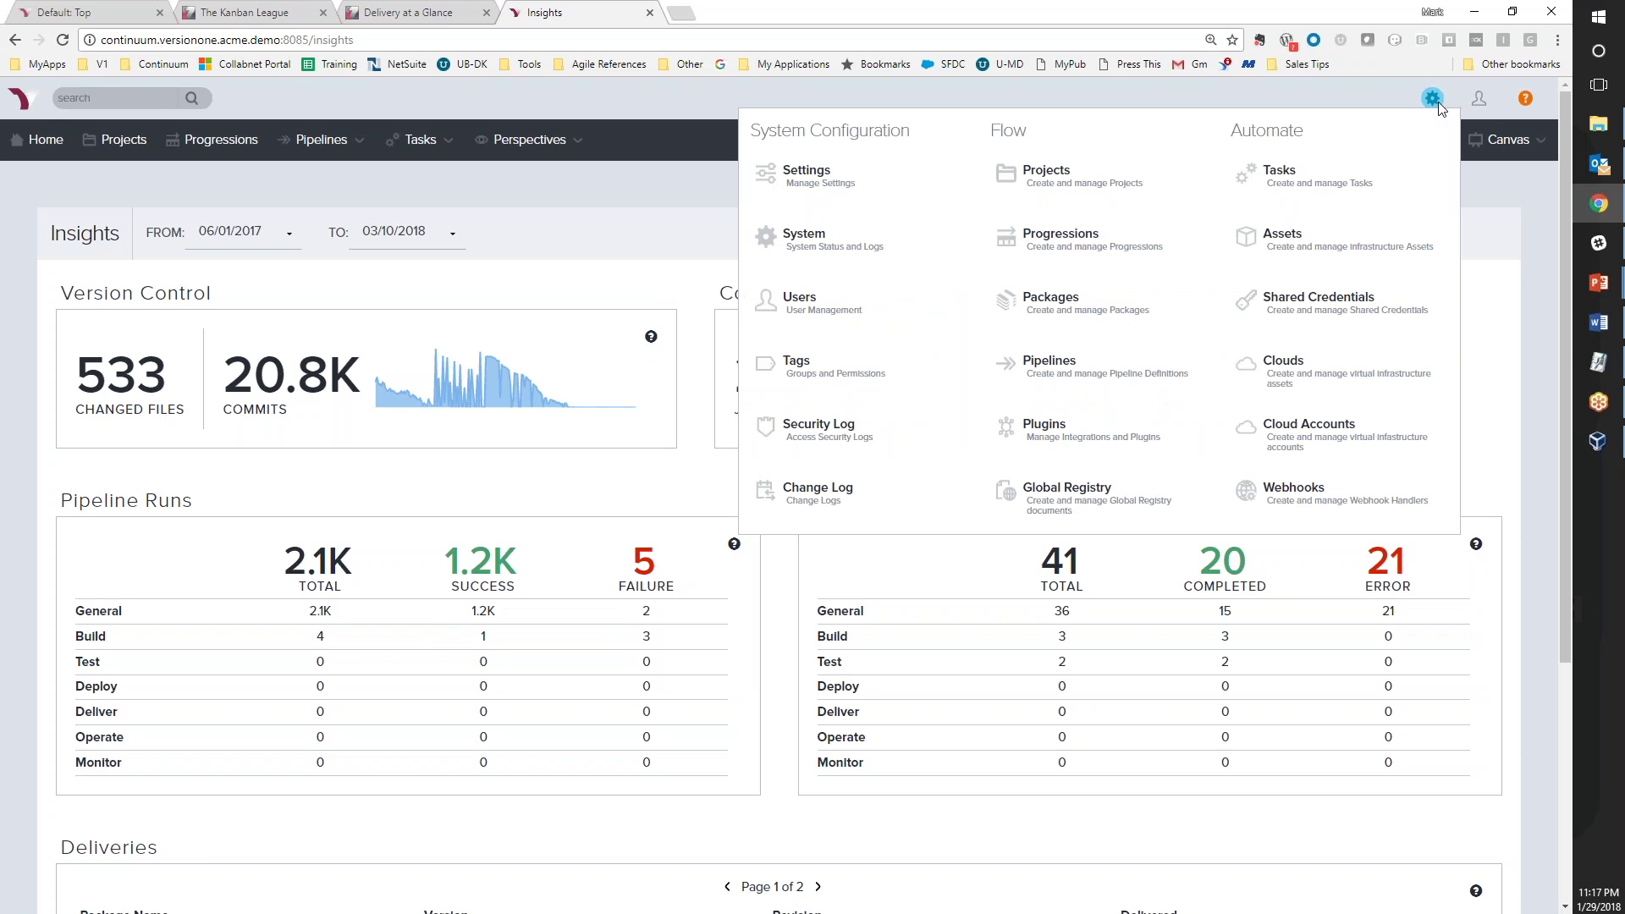
{"action": "left_click", "coordinate": [1042, 178]}
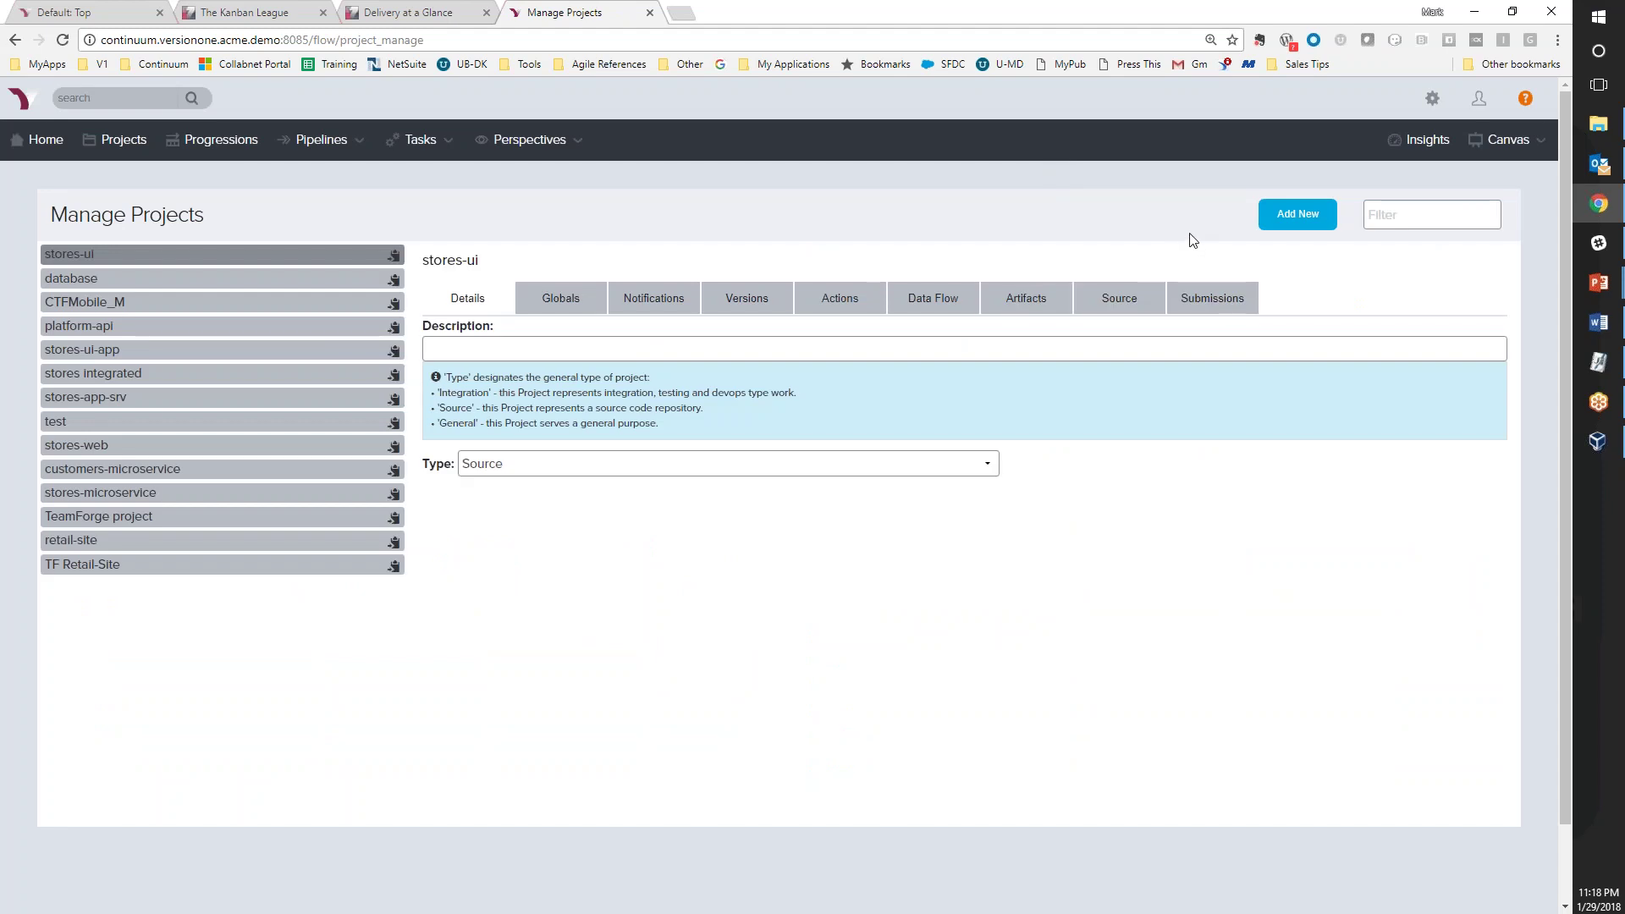
{"action": "left_click", "coordinate": [1282, 218]}
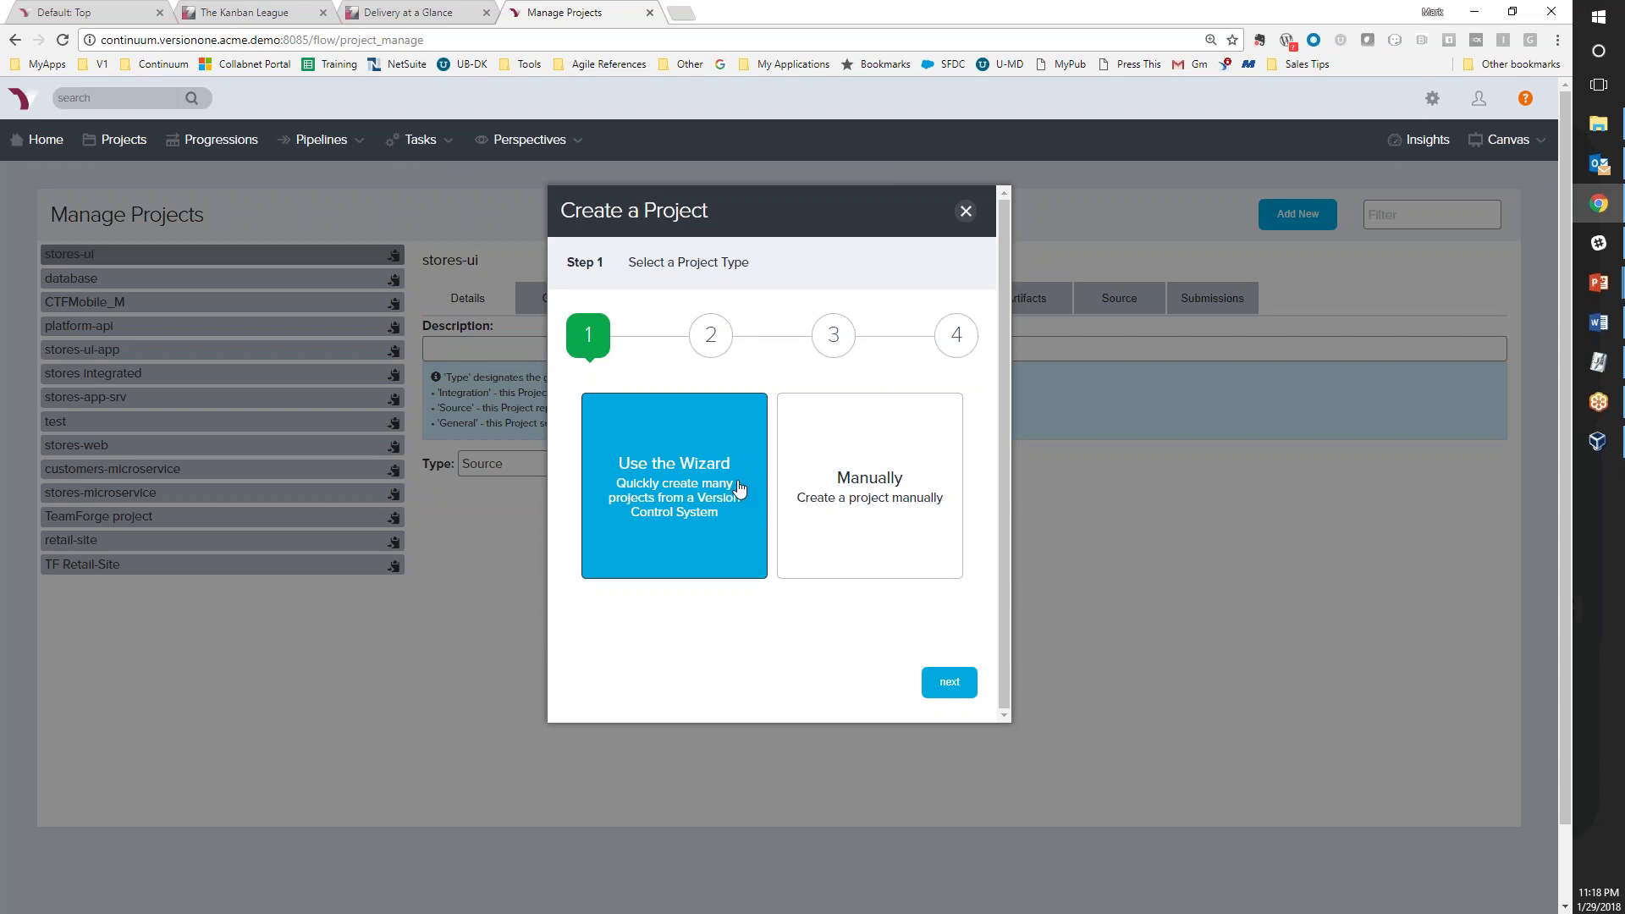
{"action": "left_click", "coordinate": [970, 692]}
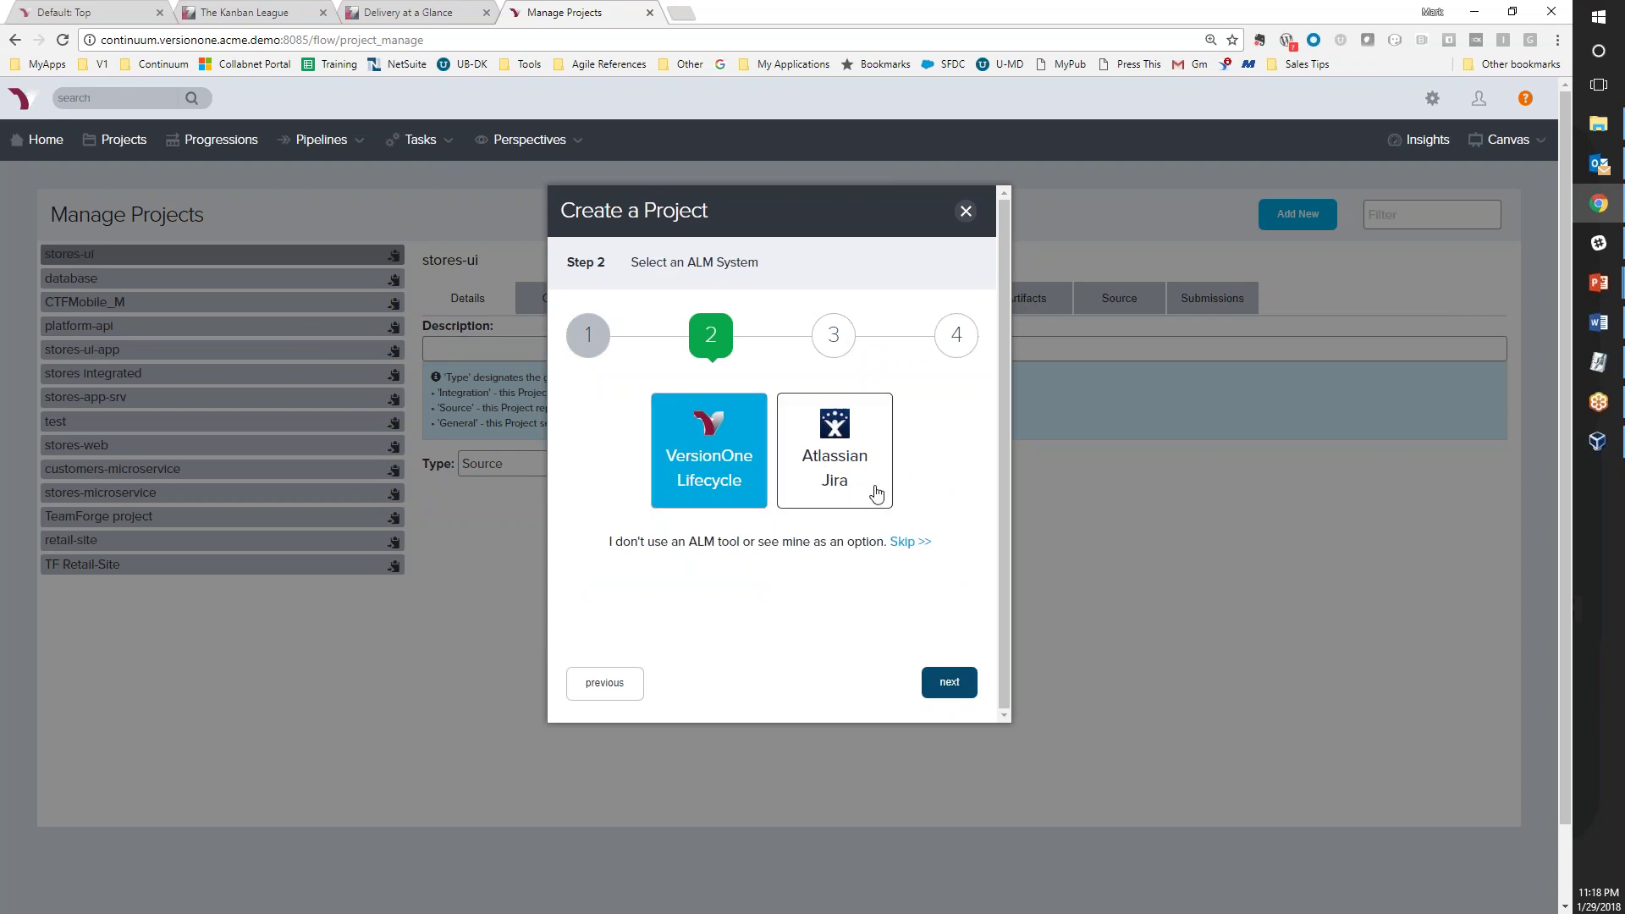
{"action": "left_click", "coordinate": [738, 486]}
{"action": "left_click", "coordinate": [949, 681]}
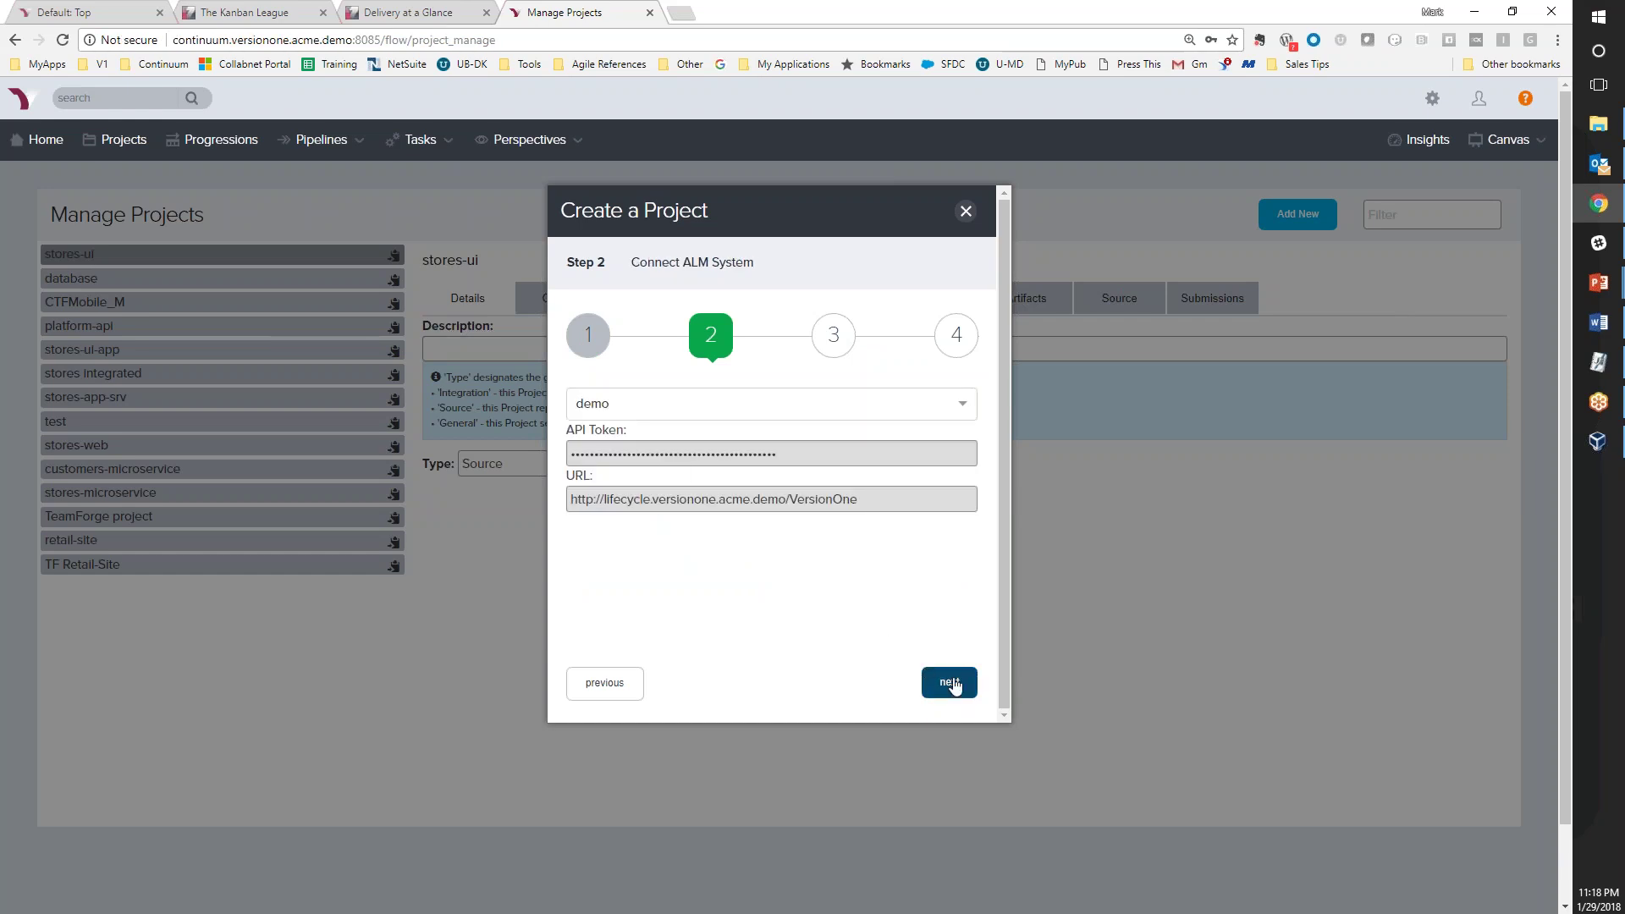
{"action": "left_click", "coordinate": [949, 682]}
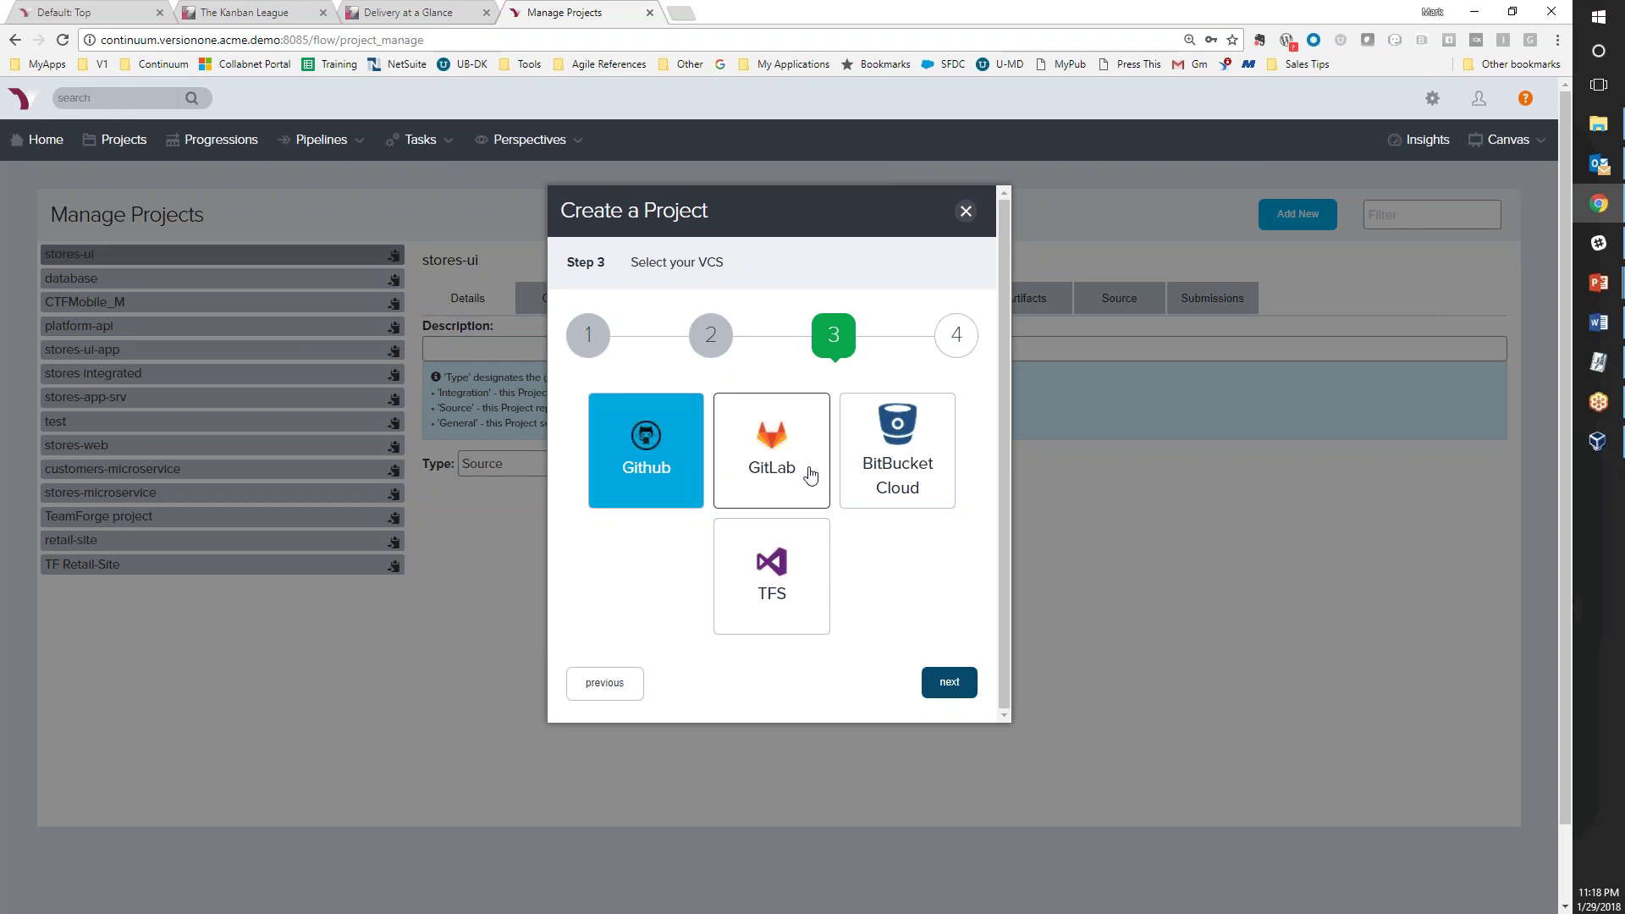
{"action": "left_click", "coordinate": [965, 210]}
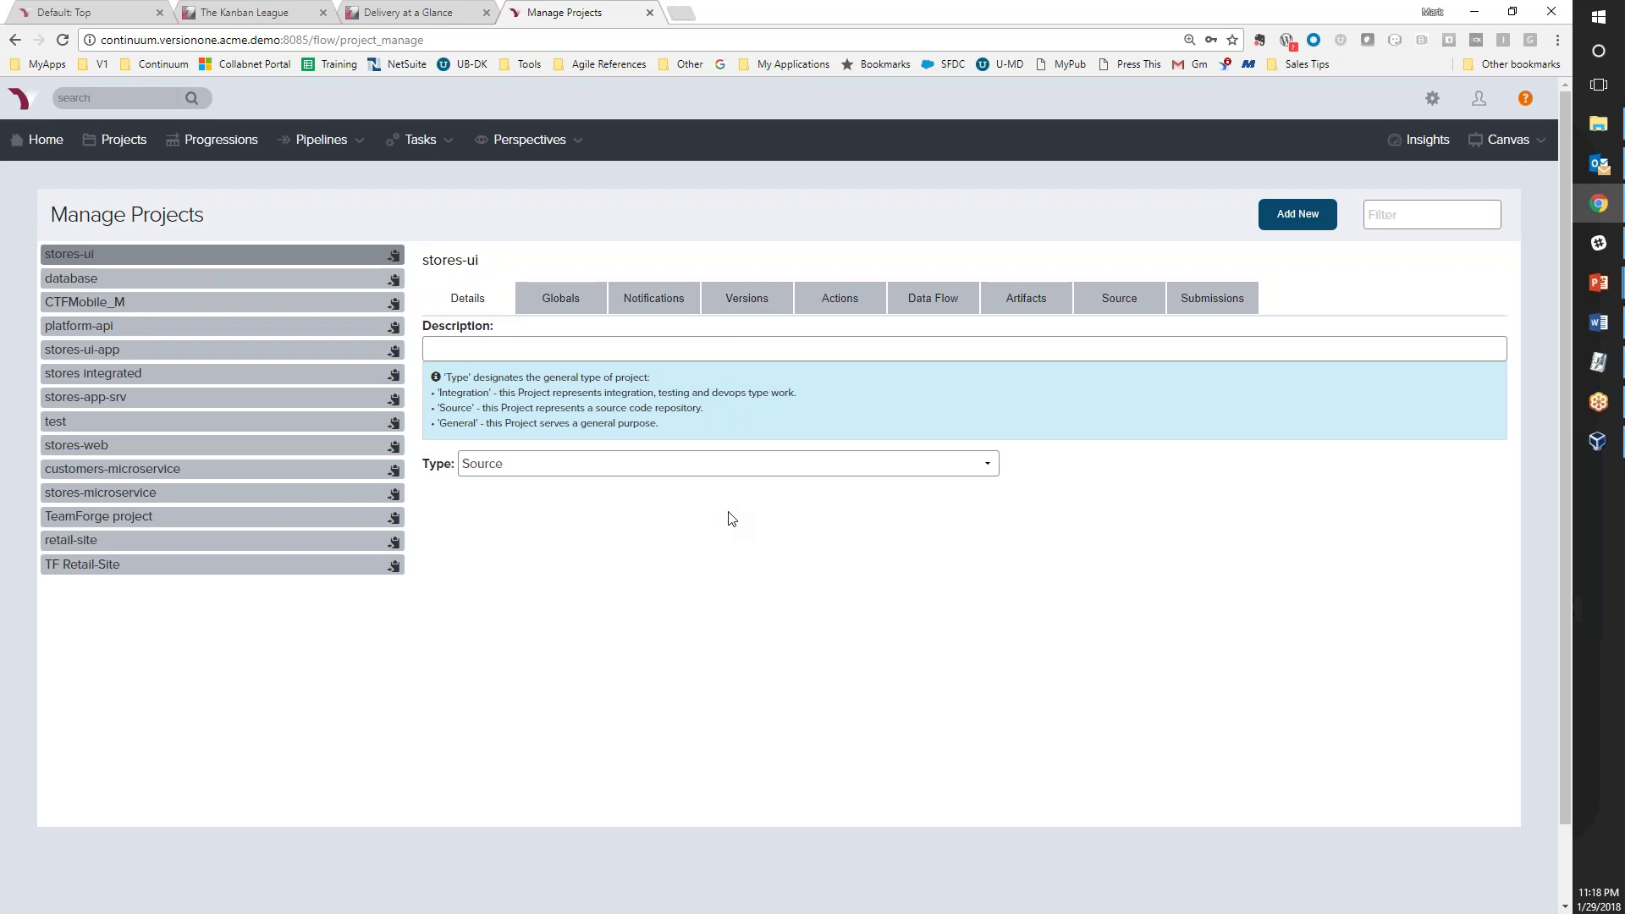
Open progression management and review the maturity phases of the Ecommerce App progression
{"action": "left_click", "coordinate": [1446, 96]}
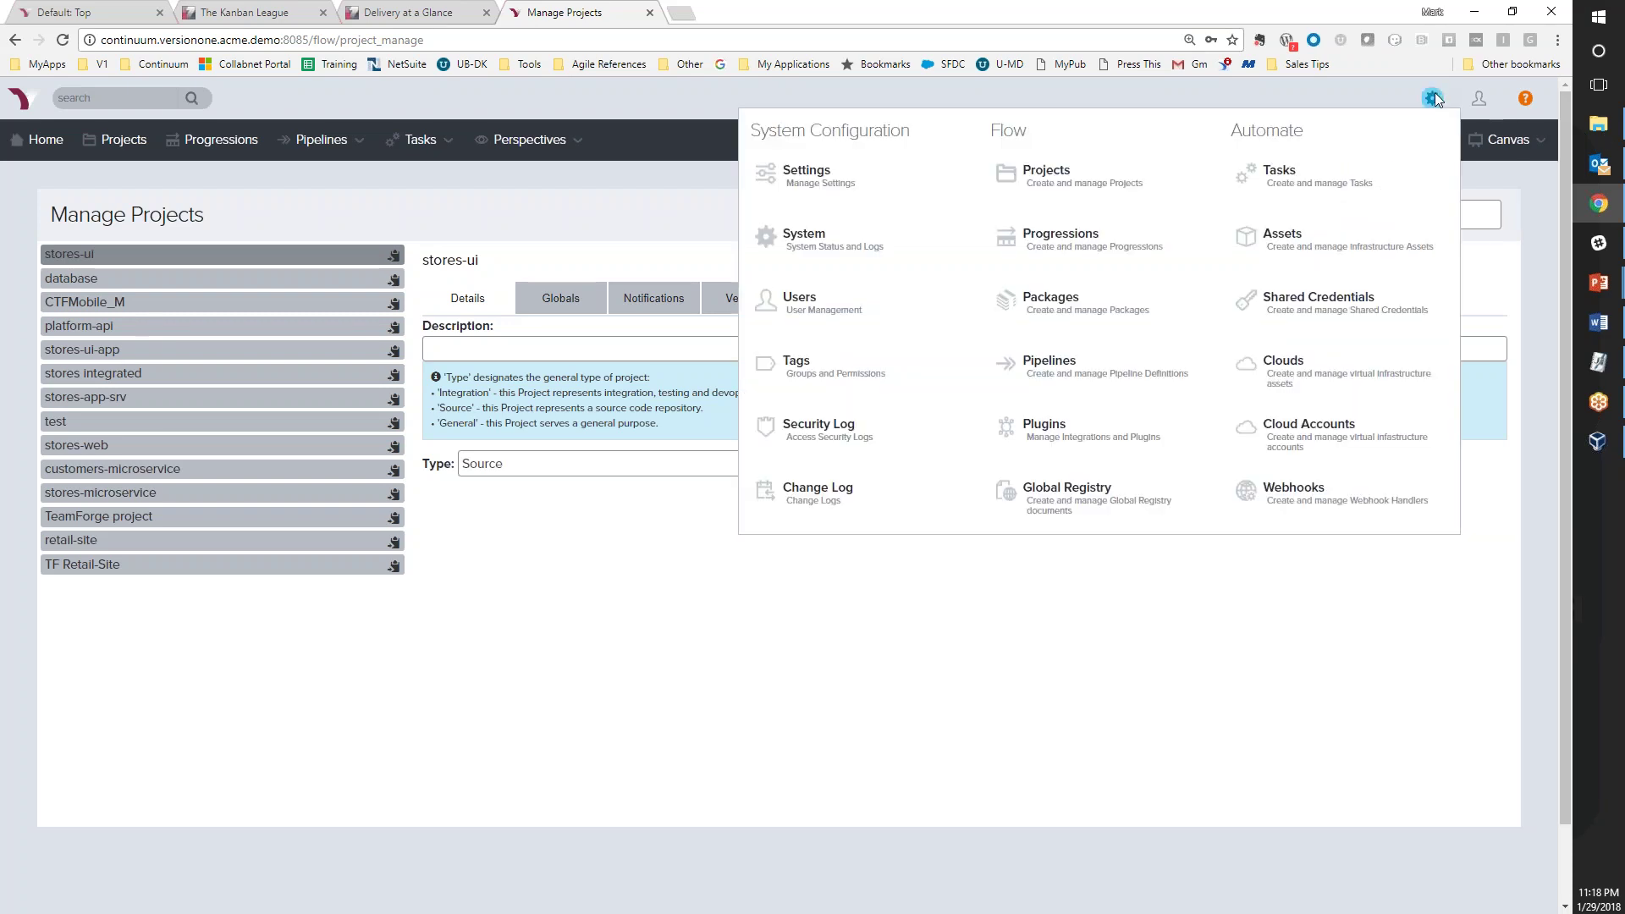
{"action": "left_click", "coordinate": [1073, 248]}
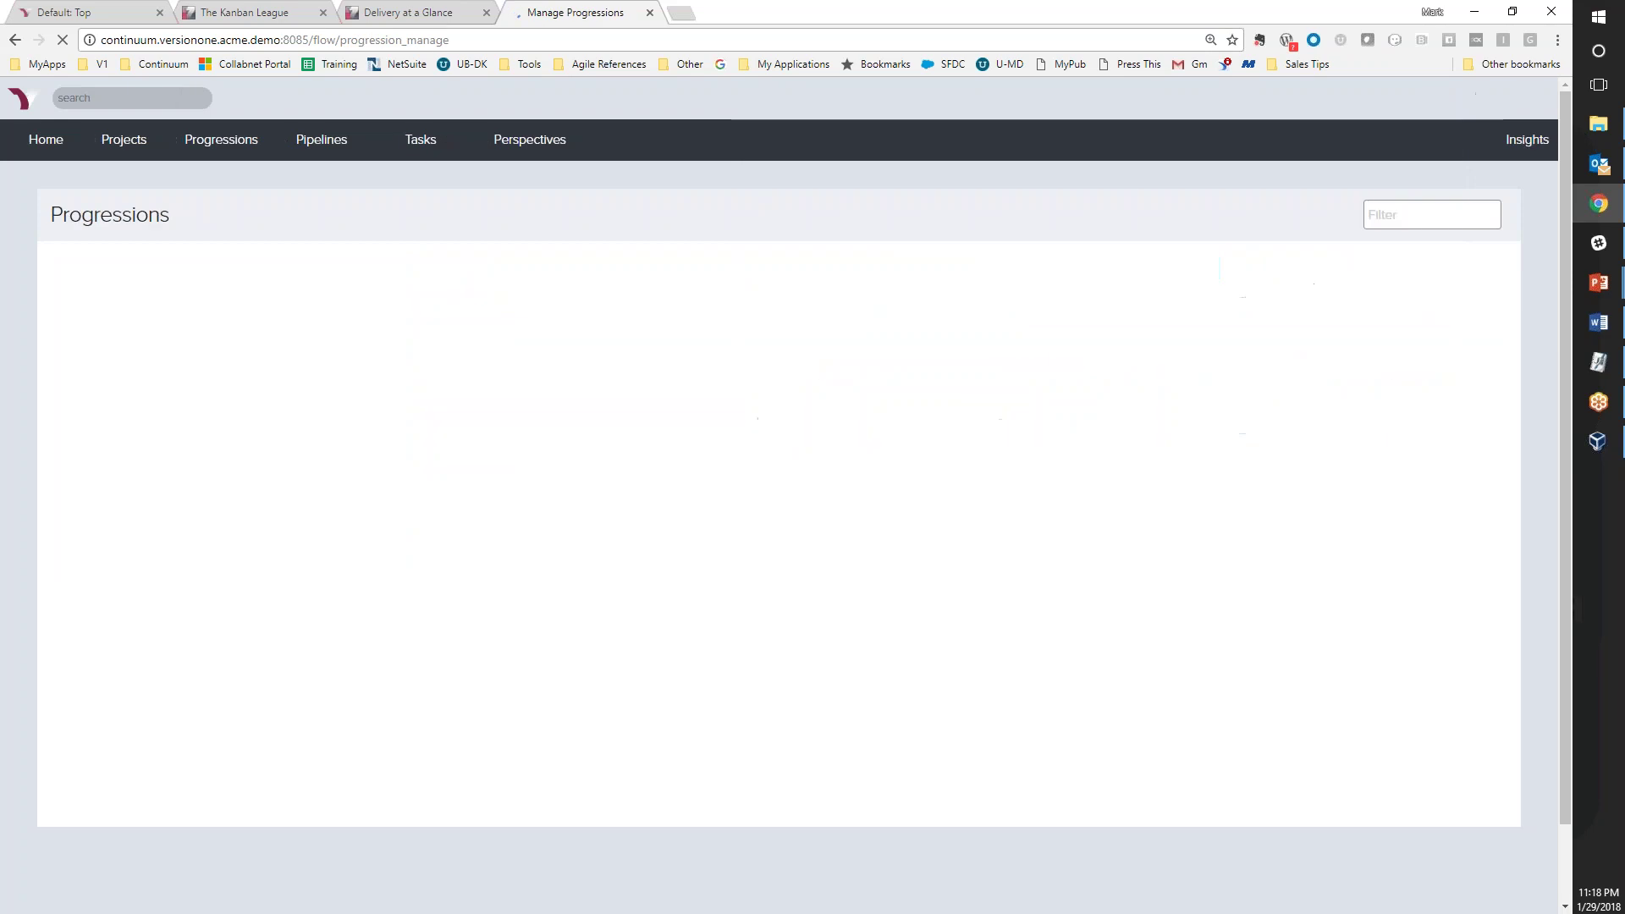
{"action": "left_click", "coordinate": [126, 281]}
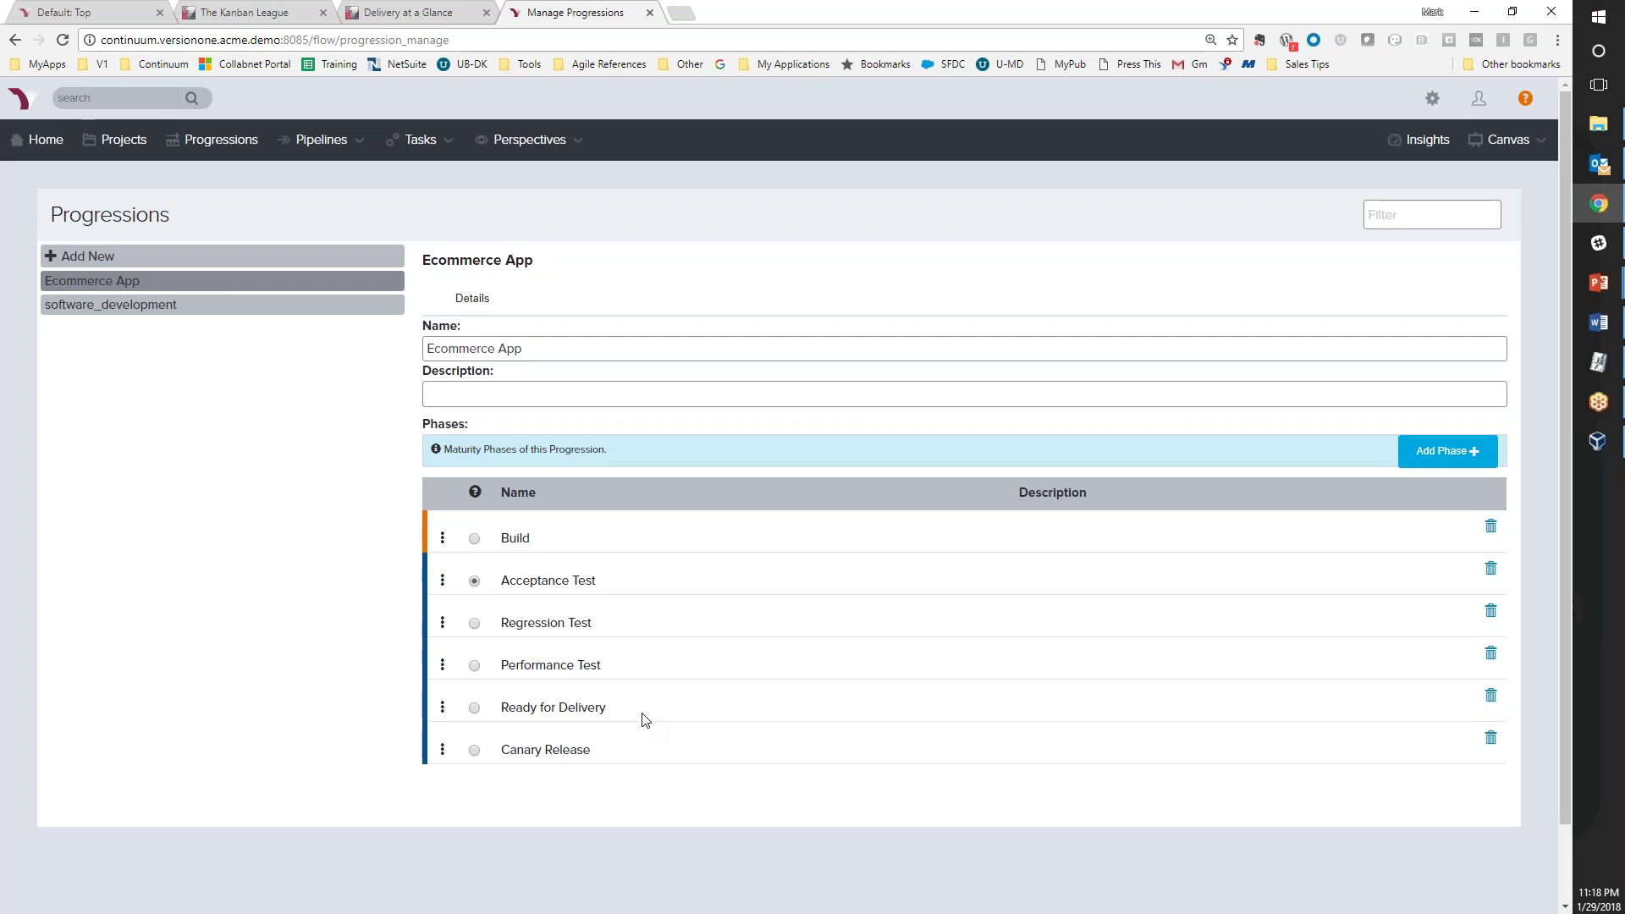
Open the Demo - Merge Build pipeline definition for editing
{"action": "left_click", "coordinate": [550, 145]}
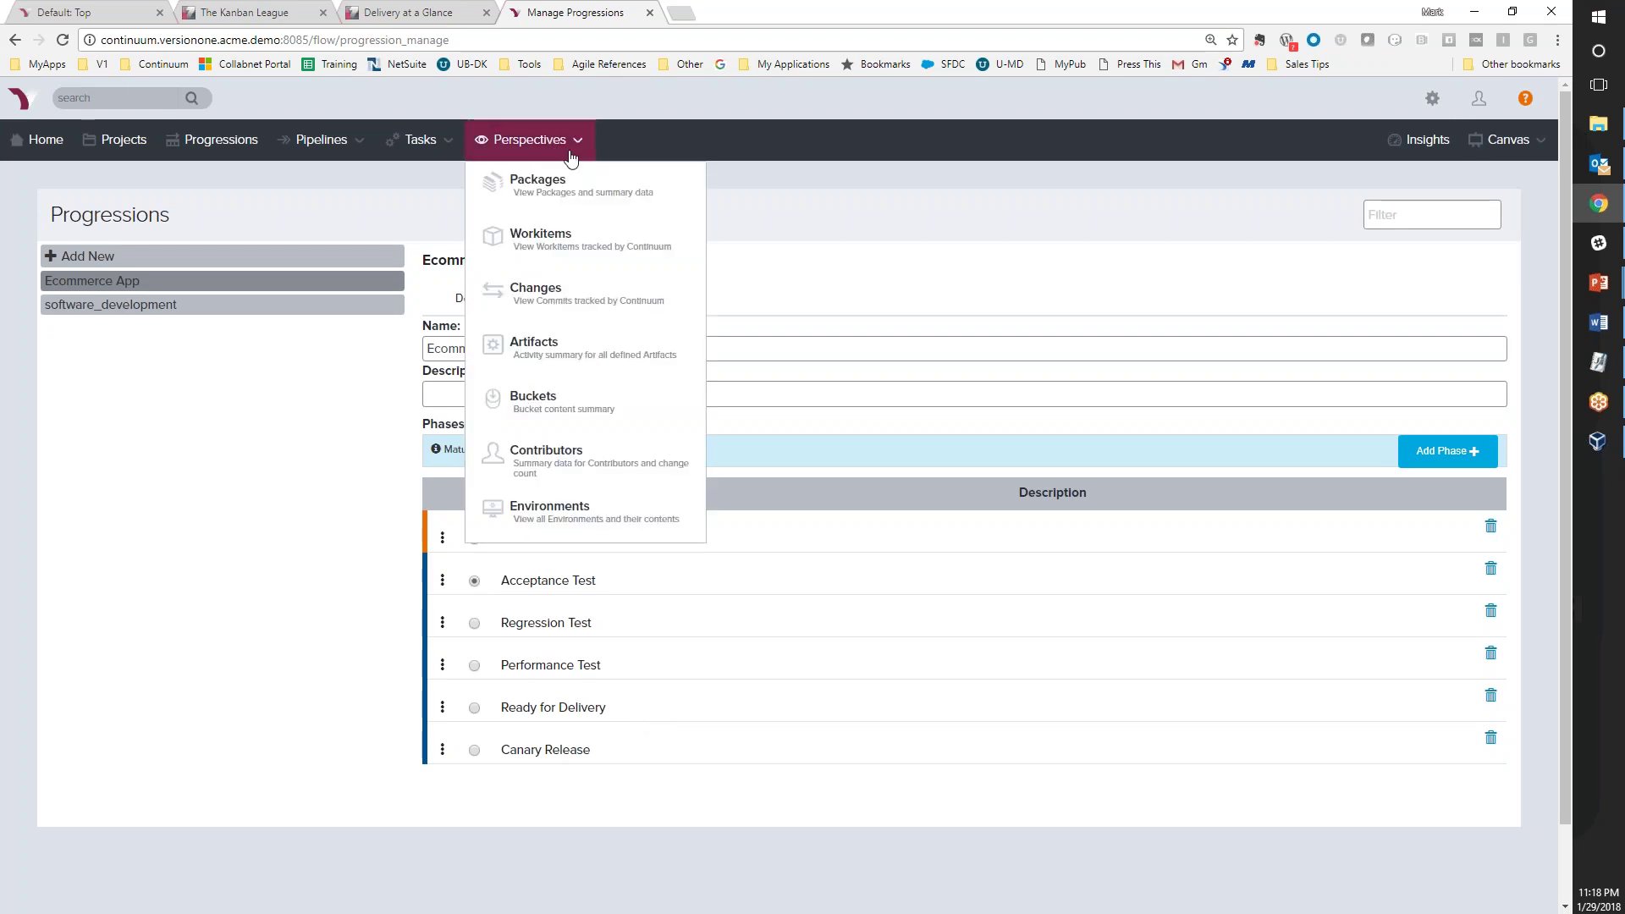
{"action": "mouse_move", "coordinate": [1432, 98]}
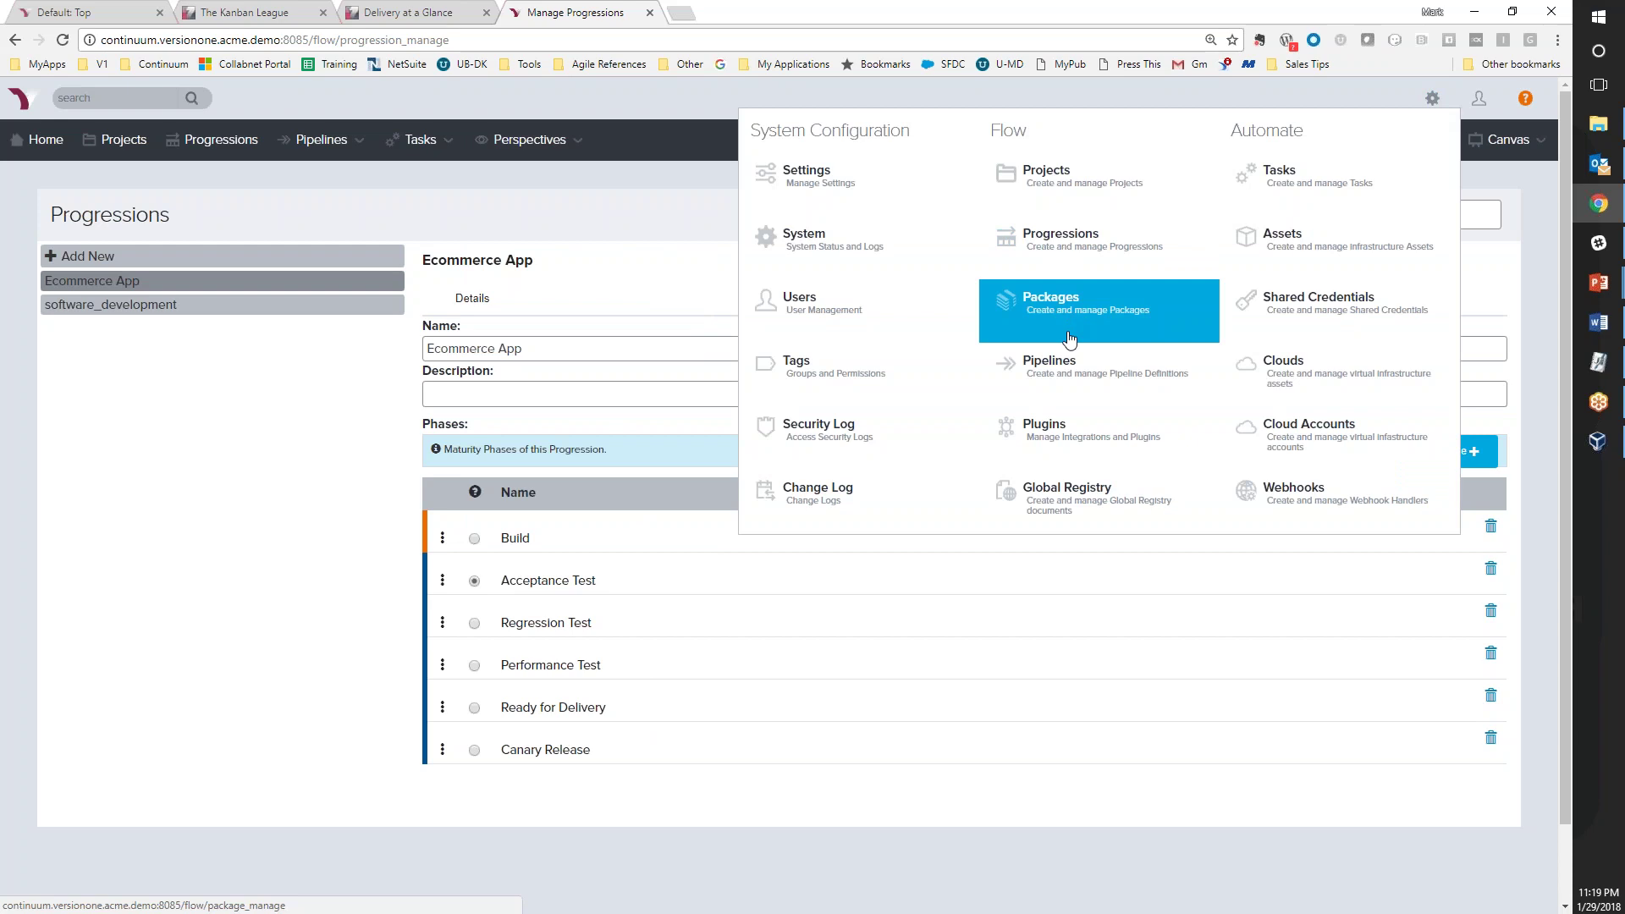
{"action": "left_click", "coordinate": [1066, 367]}
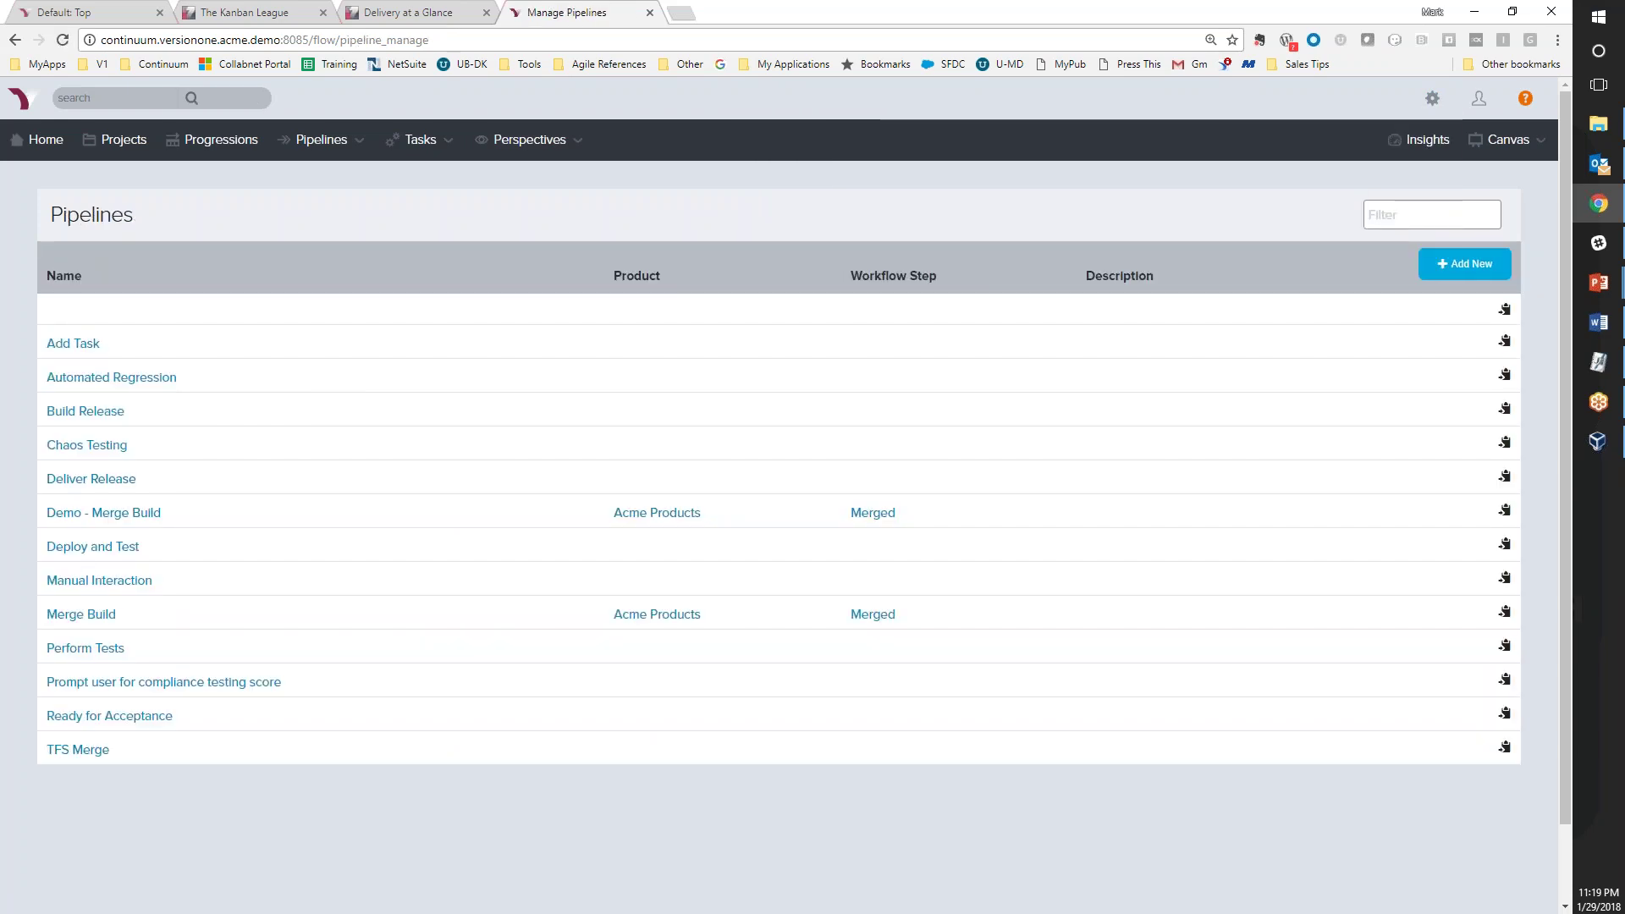
{"action": "left_click", "coordinate": [125, 518]}
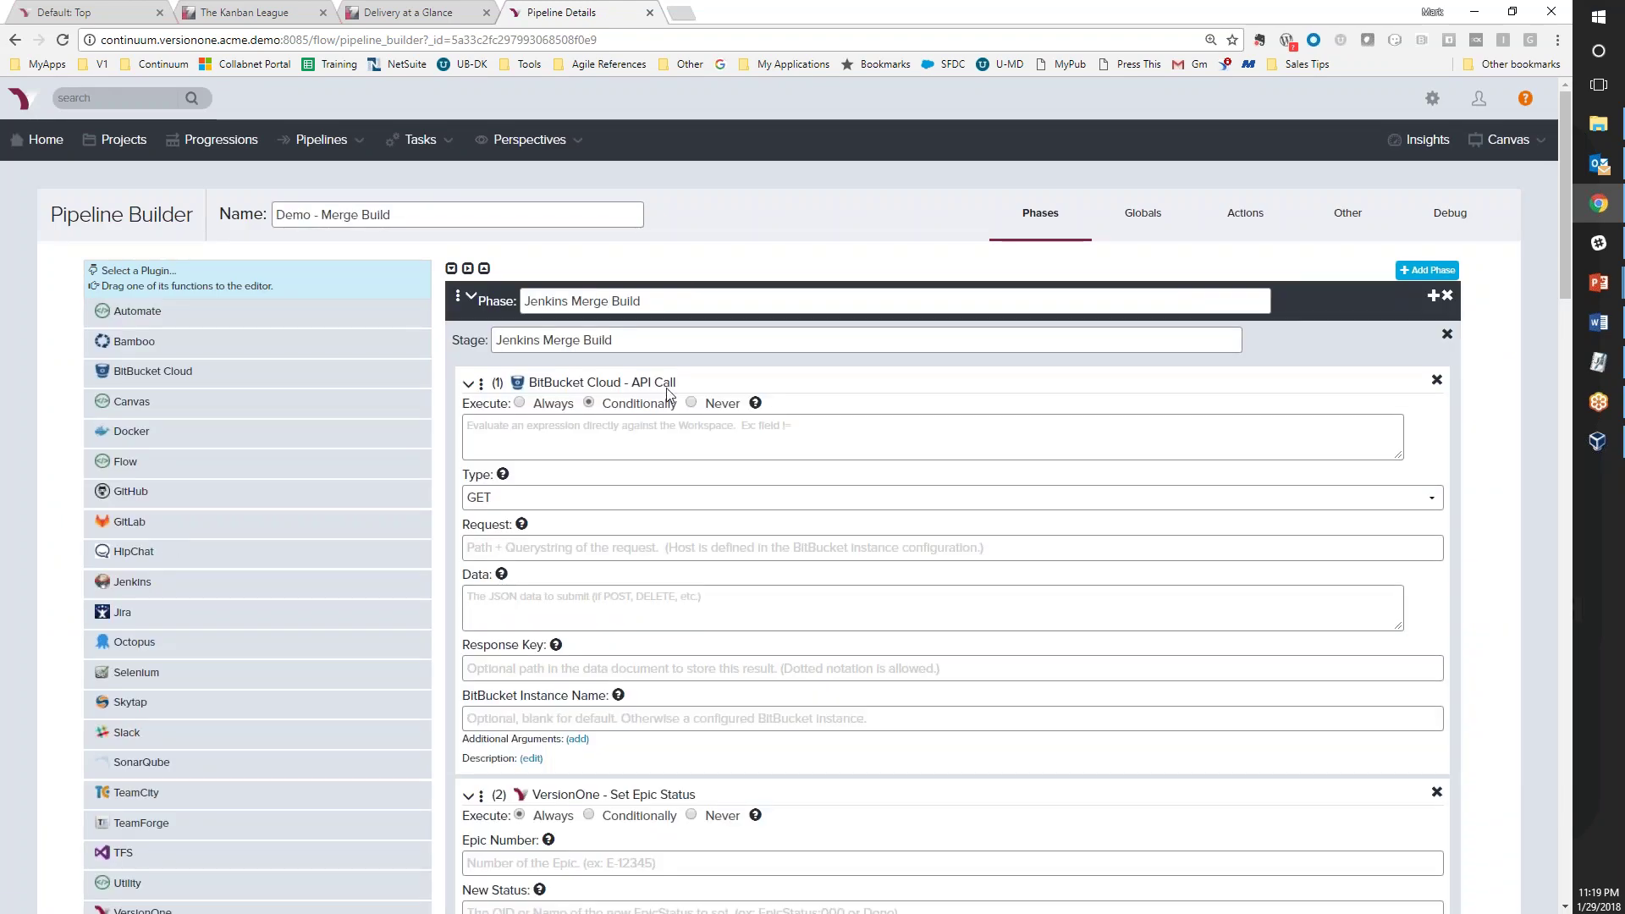
Collapse the Jenkins Merge Build phase and add a new phase named V1 PHASE
{"action": "left_click", "coordinate": [472, 298]}
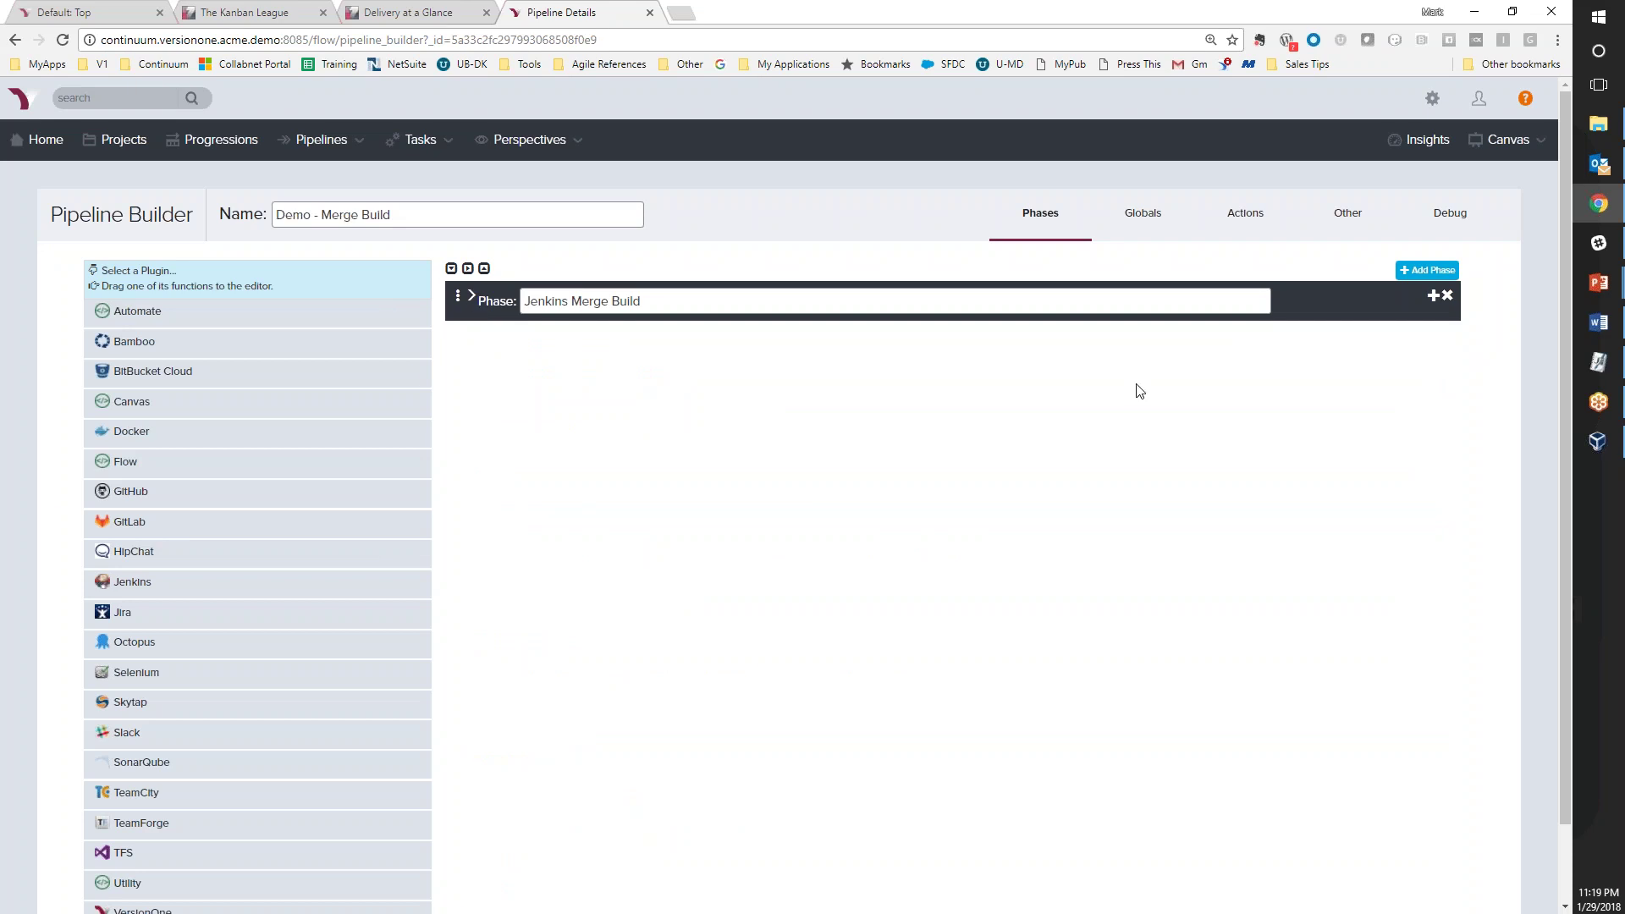
{"action": "left_click", "coordinate": [1428, 271]}
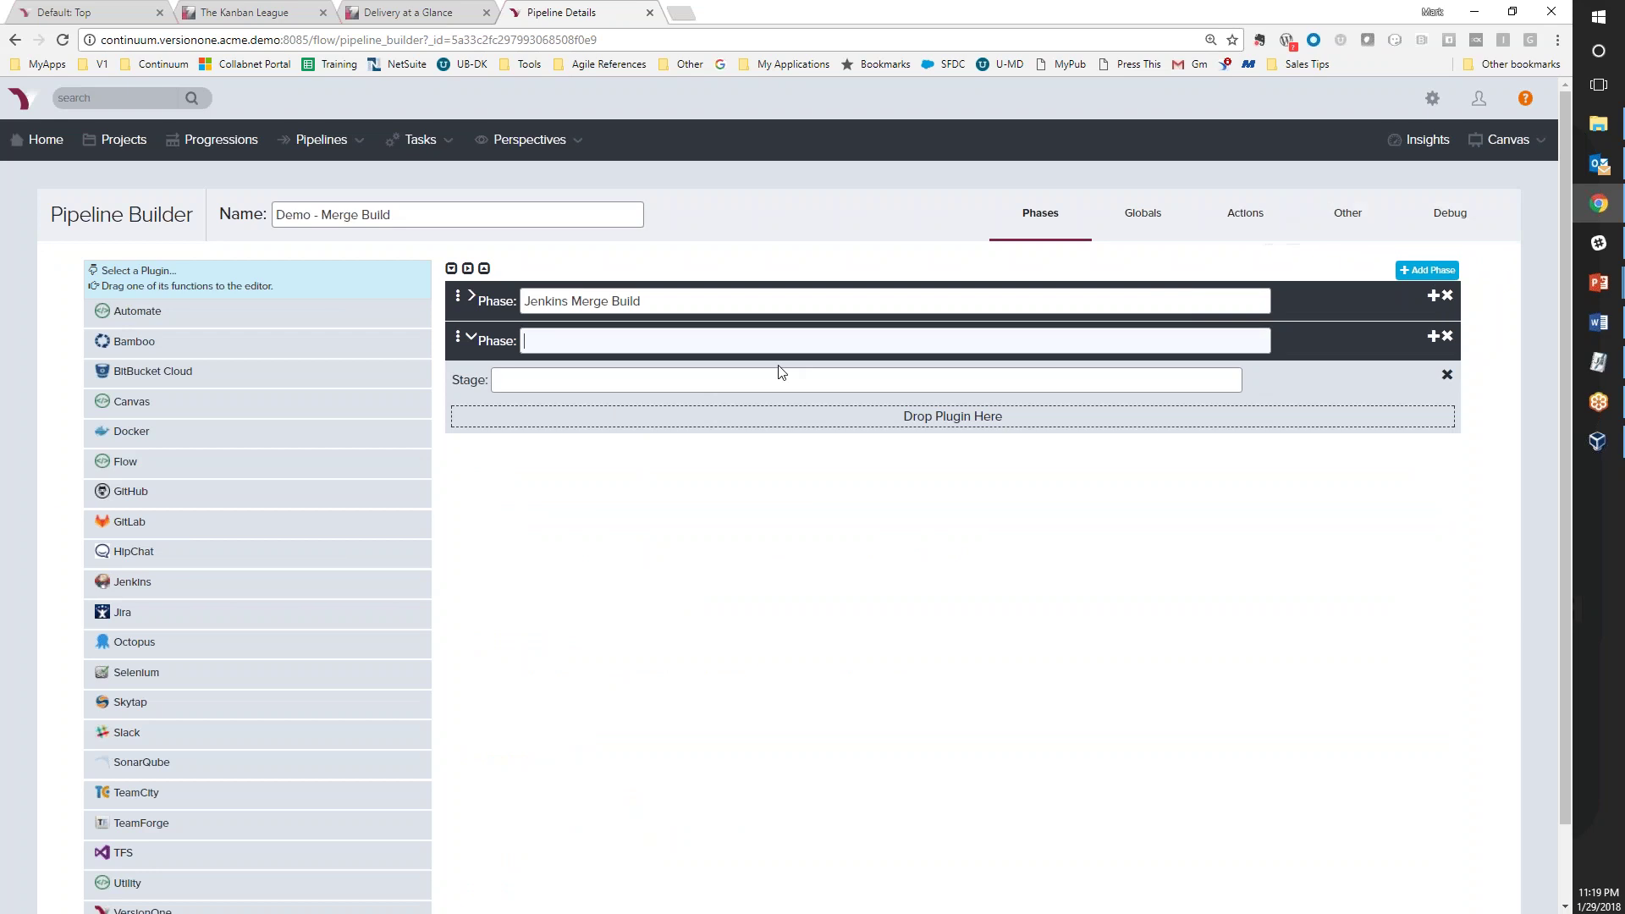
{"action": "type", "text": "V1 PHASE"}
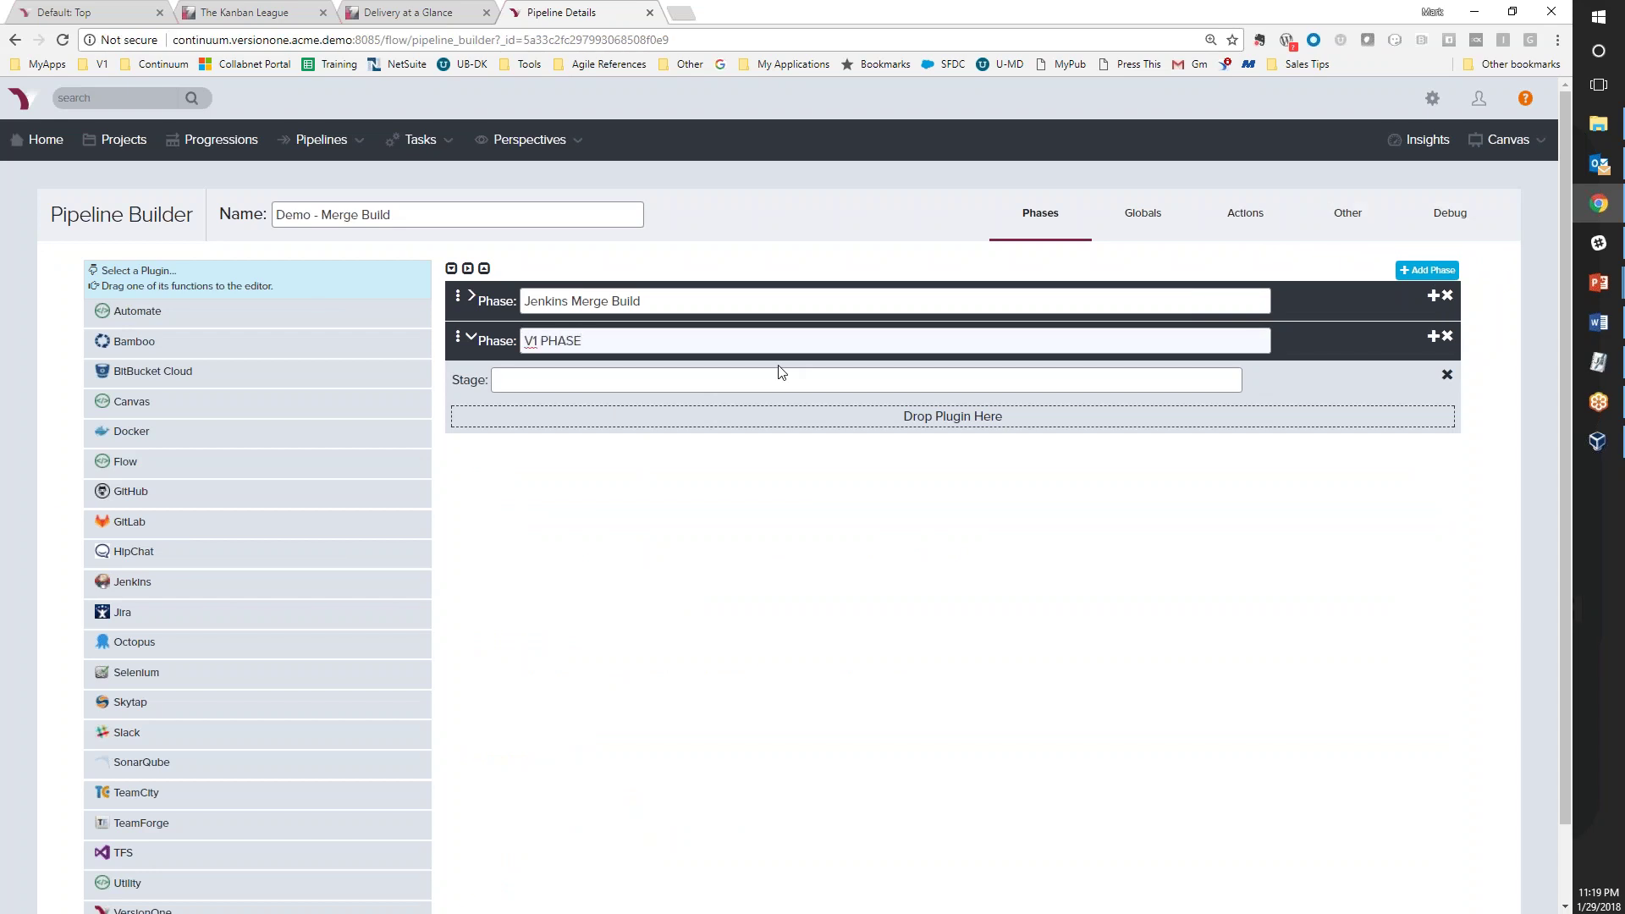
Add the VersionOne plugin's Set Pipeline Run Status function to the empty stage of V1 PHASE
{"action": "scroll", "coordinate": [247, 697], "scroll_direction": "down", "scroll_amount": 1}
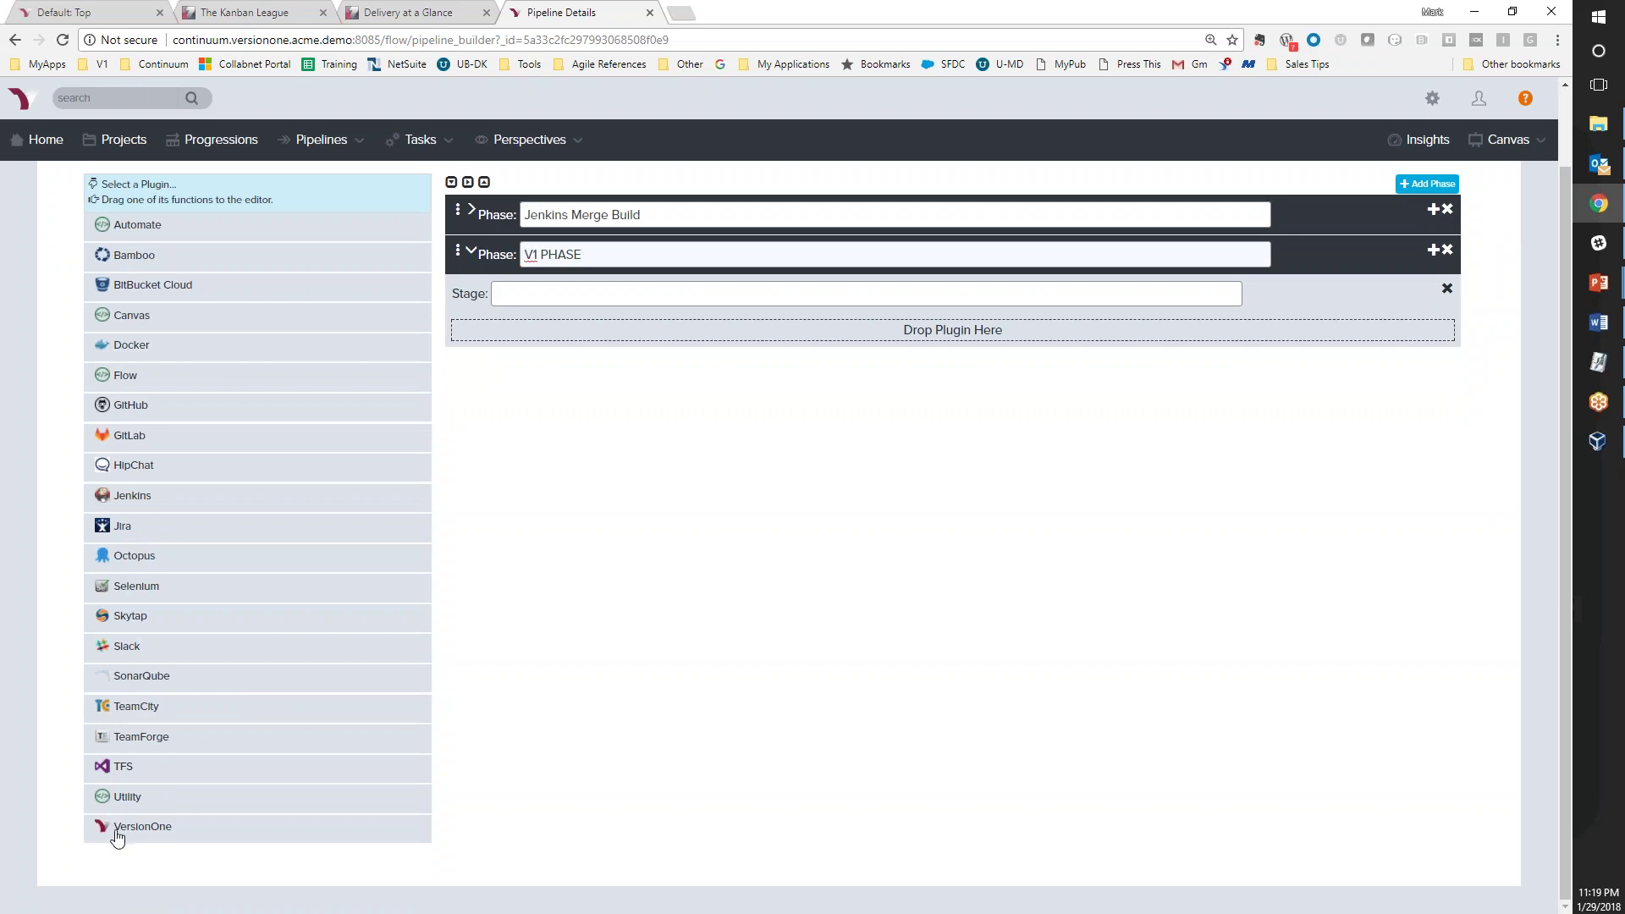
{"action": "scroll", "coordinate": [211, 635], "scroll_direction": "up", "scroll_amount": 1}
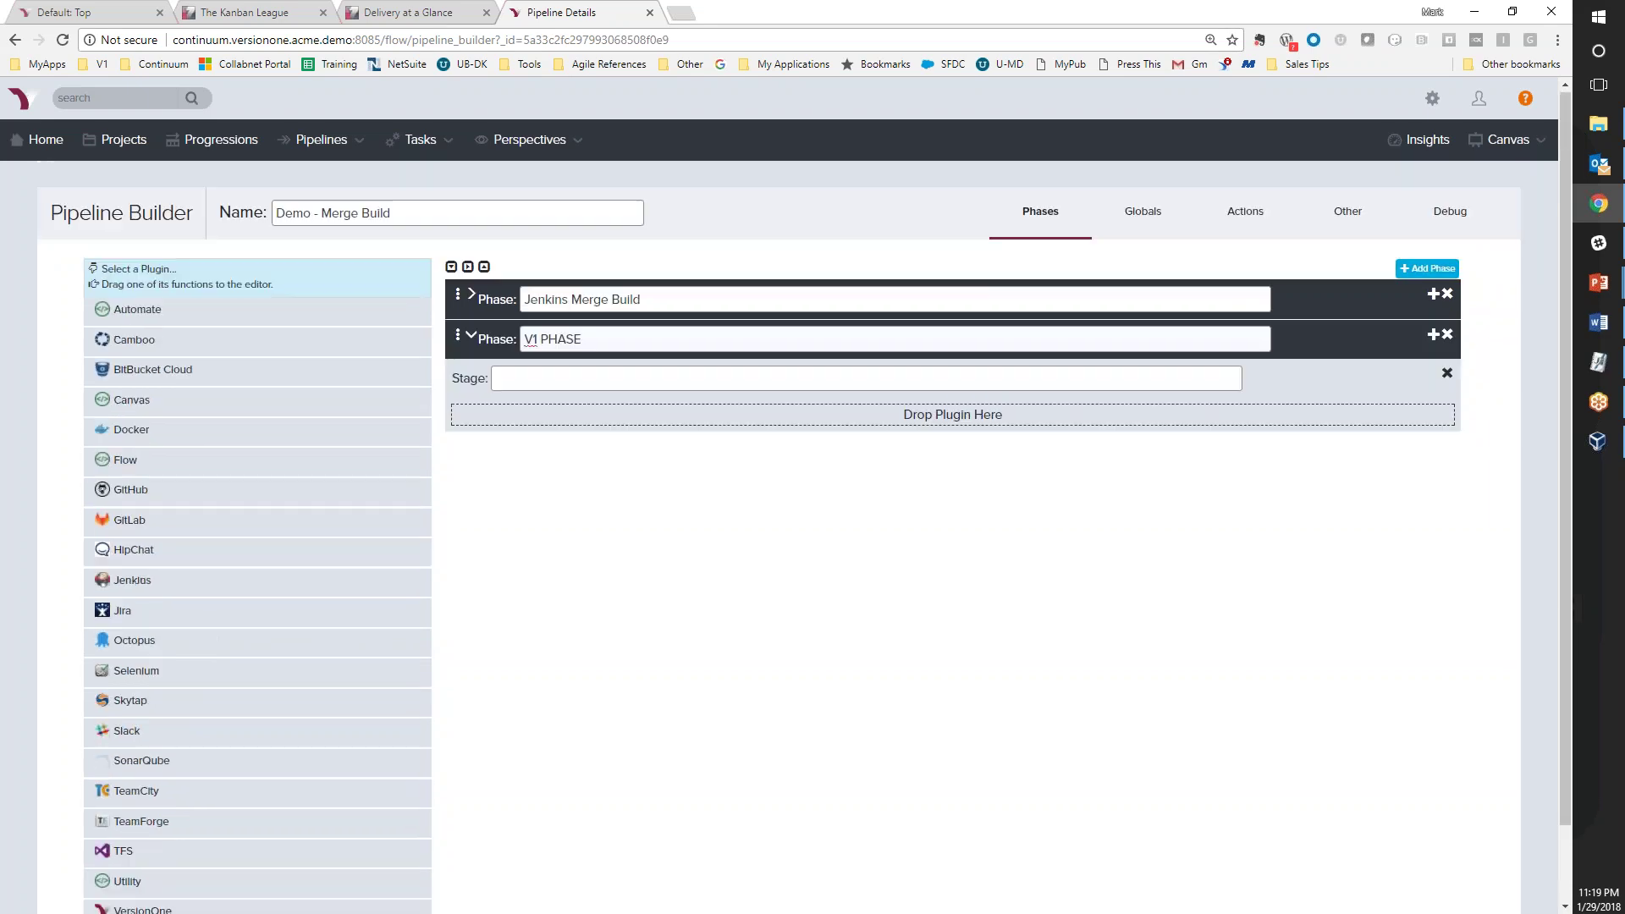
{"action": "scroll", "coordinate": [200, 732], "scroll_direction": "down", "scroll_amount": 1}
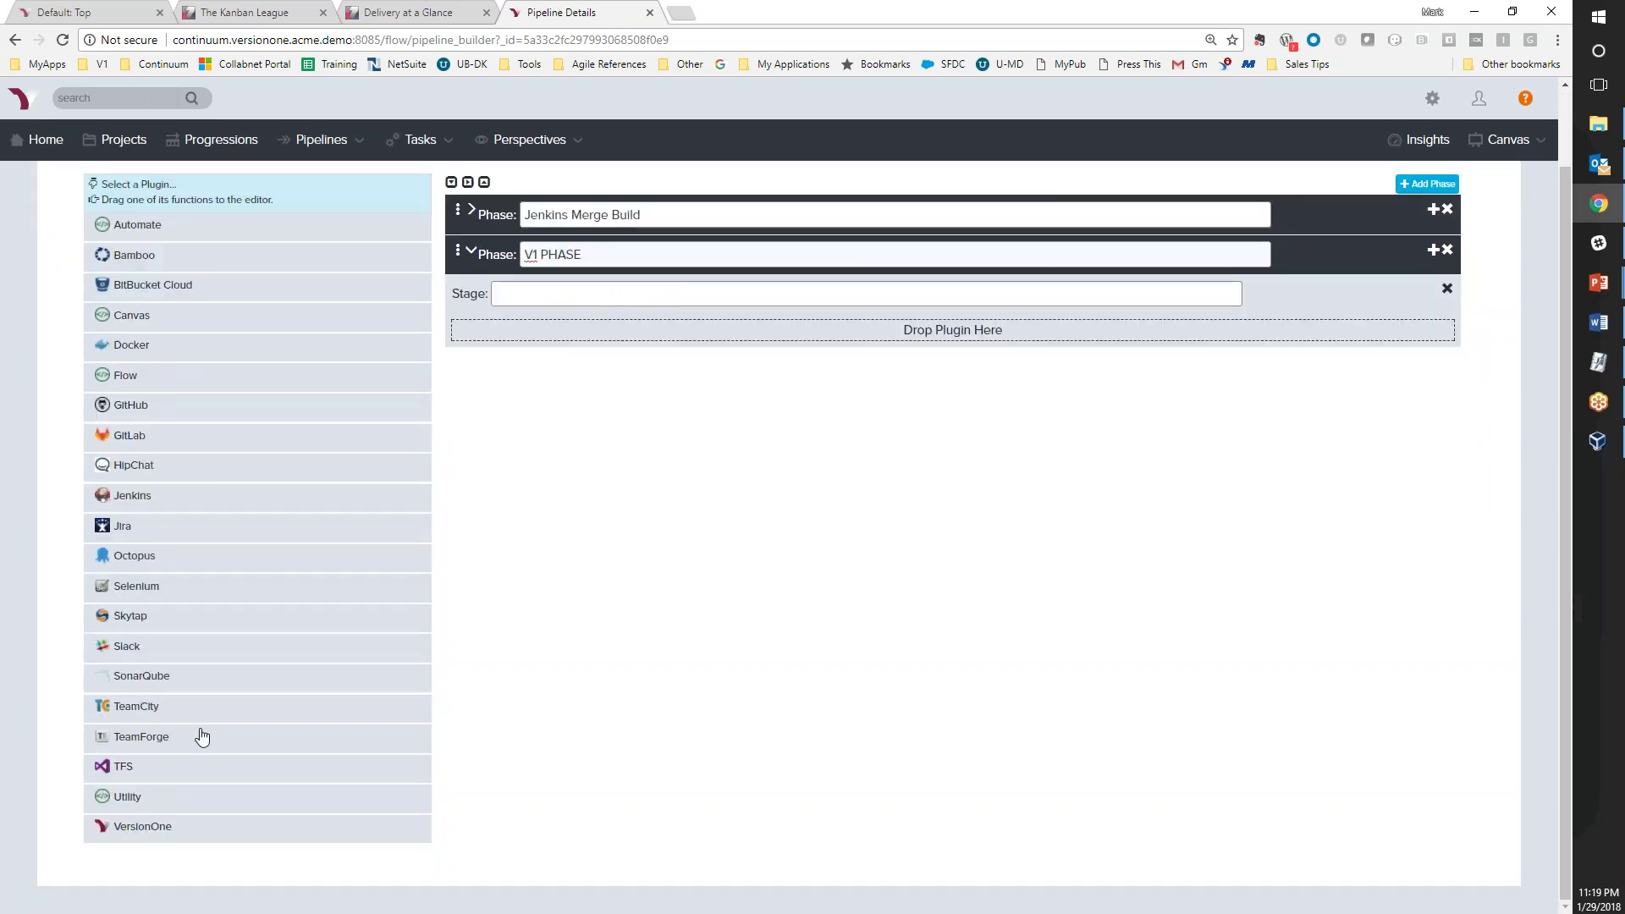
{"action": "left_click", "coordinate": [151, 831]}
{"action": "scroll", "coordinate": [157, 831], "scroll_direction": "down", "scroll_amount": 4}
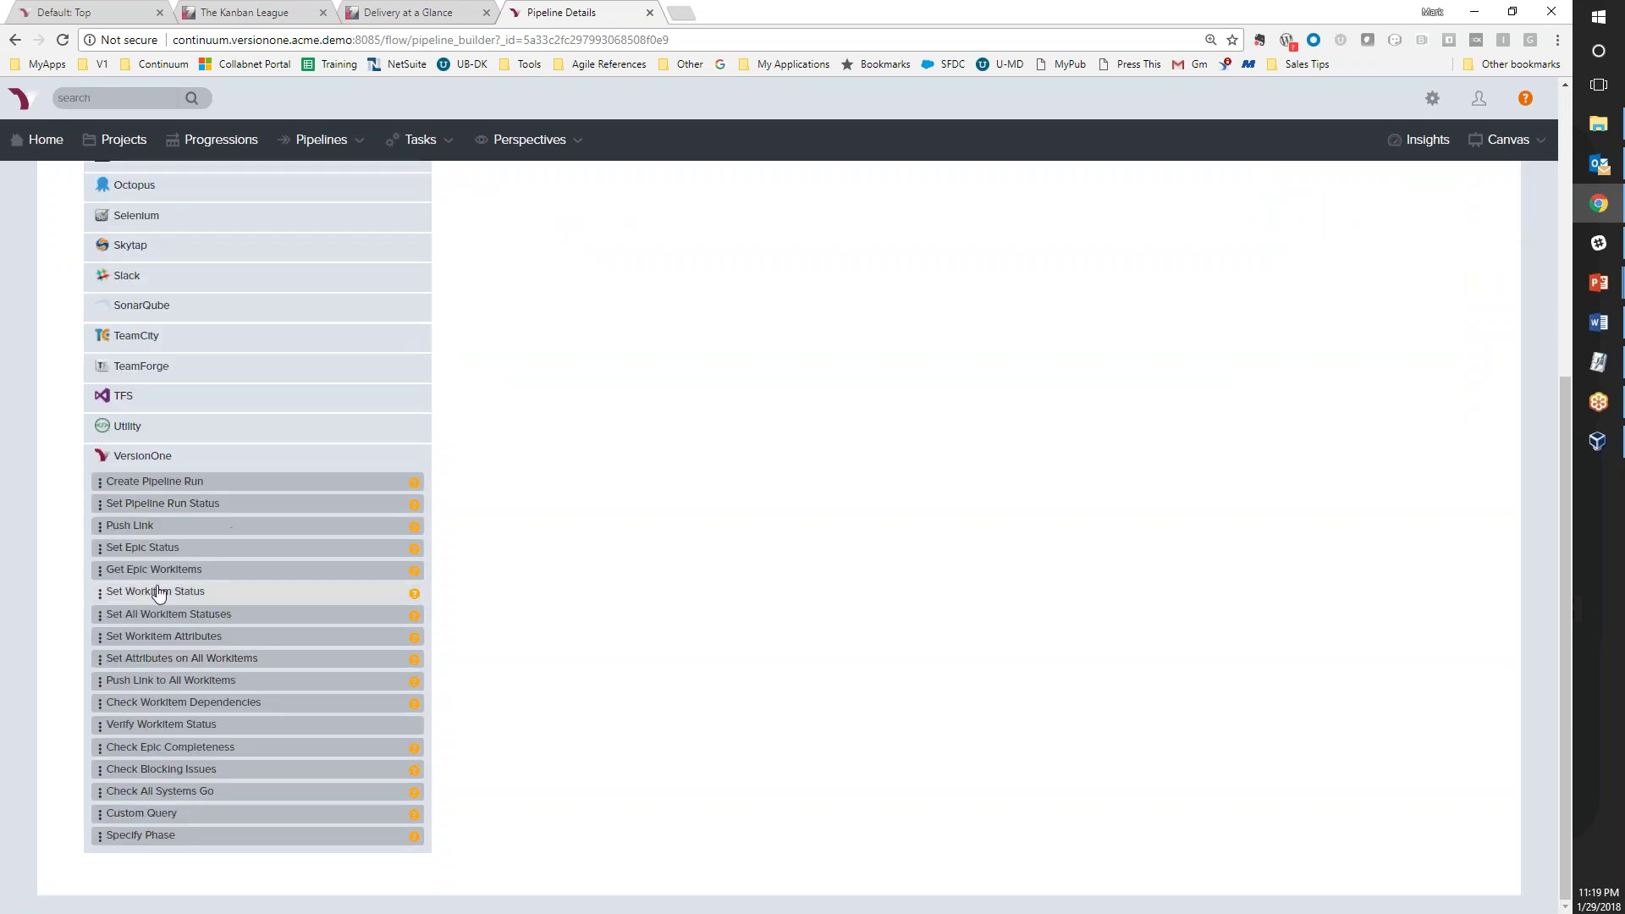
{"action": "left_click_drag", "start_coordinate": [163, 571], "coordinate": [686, 241]}
{"action": "scroll", "coordinate": [686, 245], "scroll_direction": "up", "scroll_amount": 1}
{"action": "scroll", "coordinate": [688, 261], "scroll_direction": "up", "scroll_amount": 5}
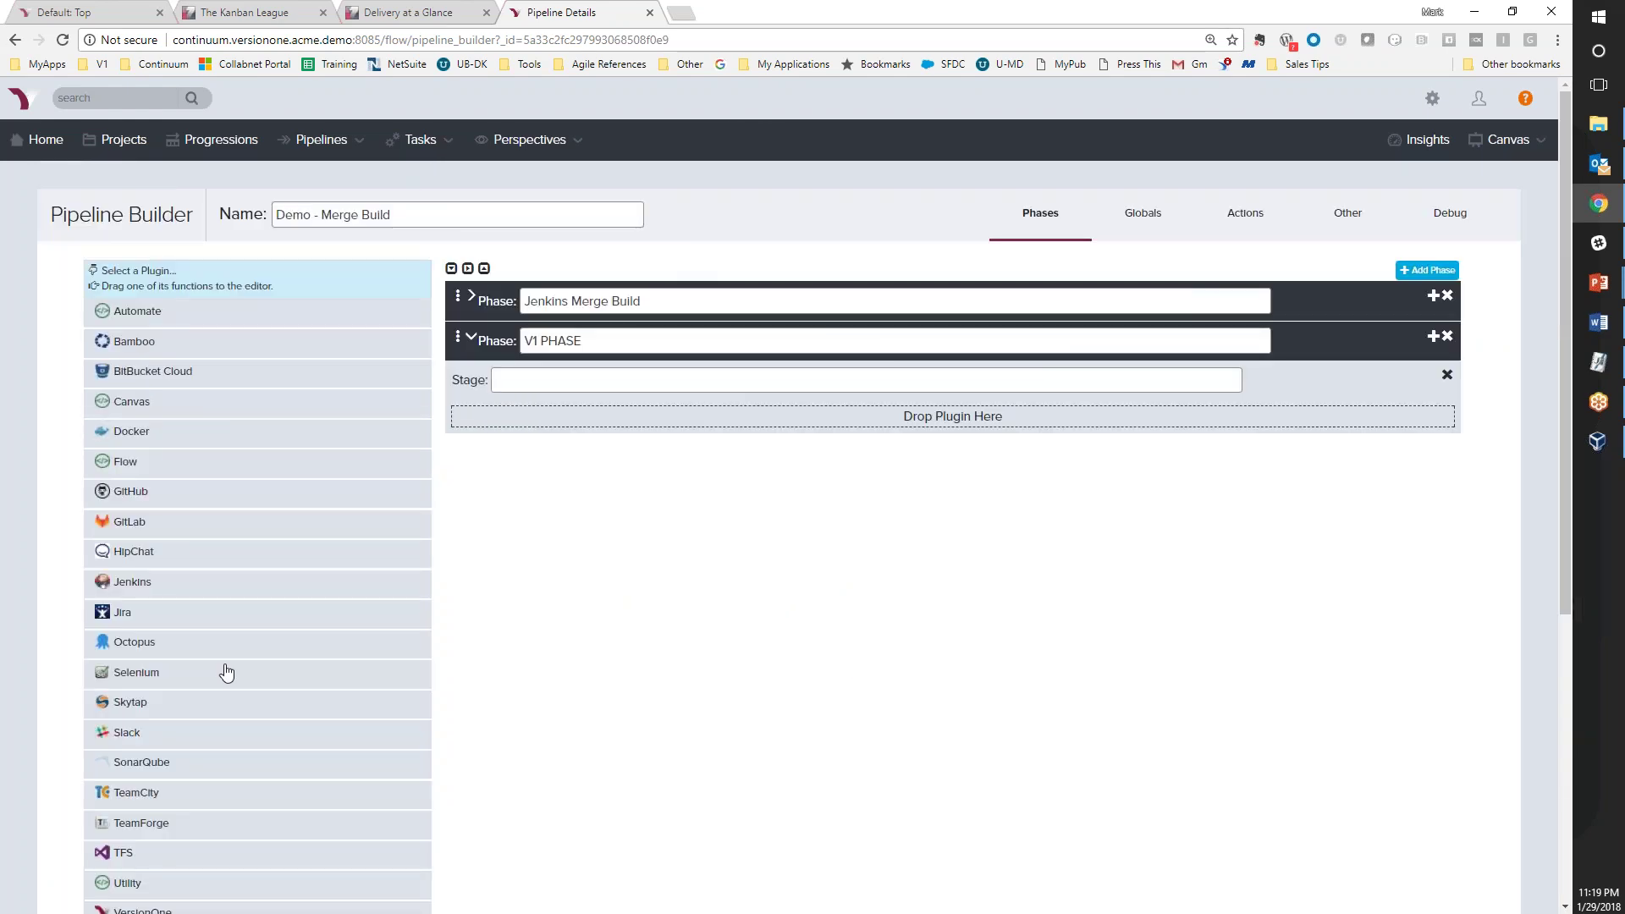
{"action": "scroll", "coordinate": [227, 672], "scroll_direction": "down", "scroll_amount": 5}
{"action": "scroll", "coordinate": [231, 666], "scroll_direction": "up", "scroll_amount": 4}
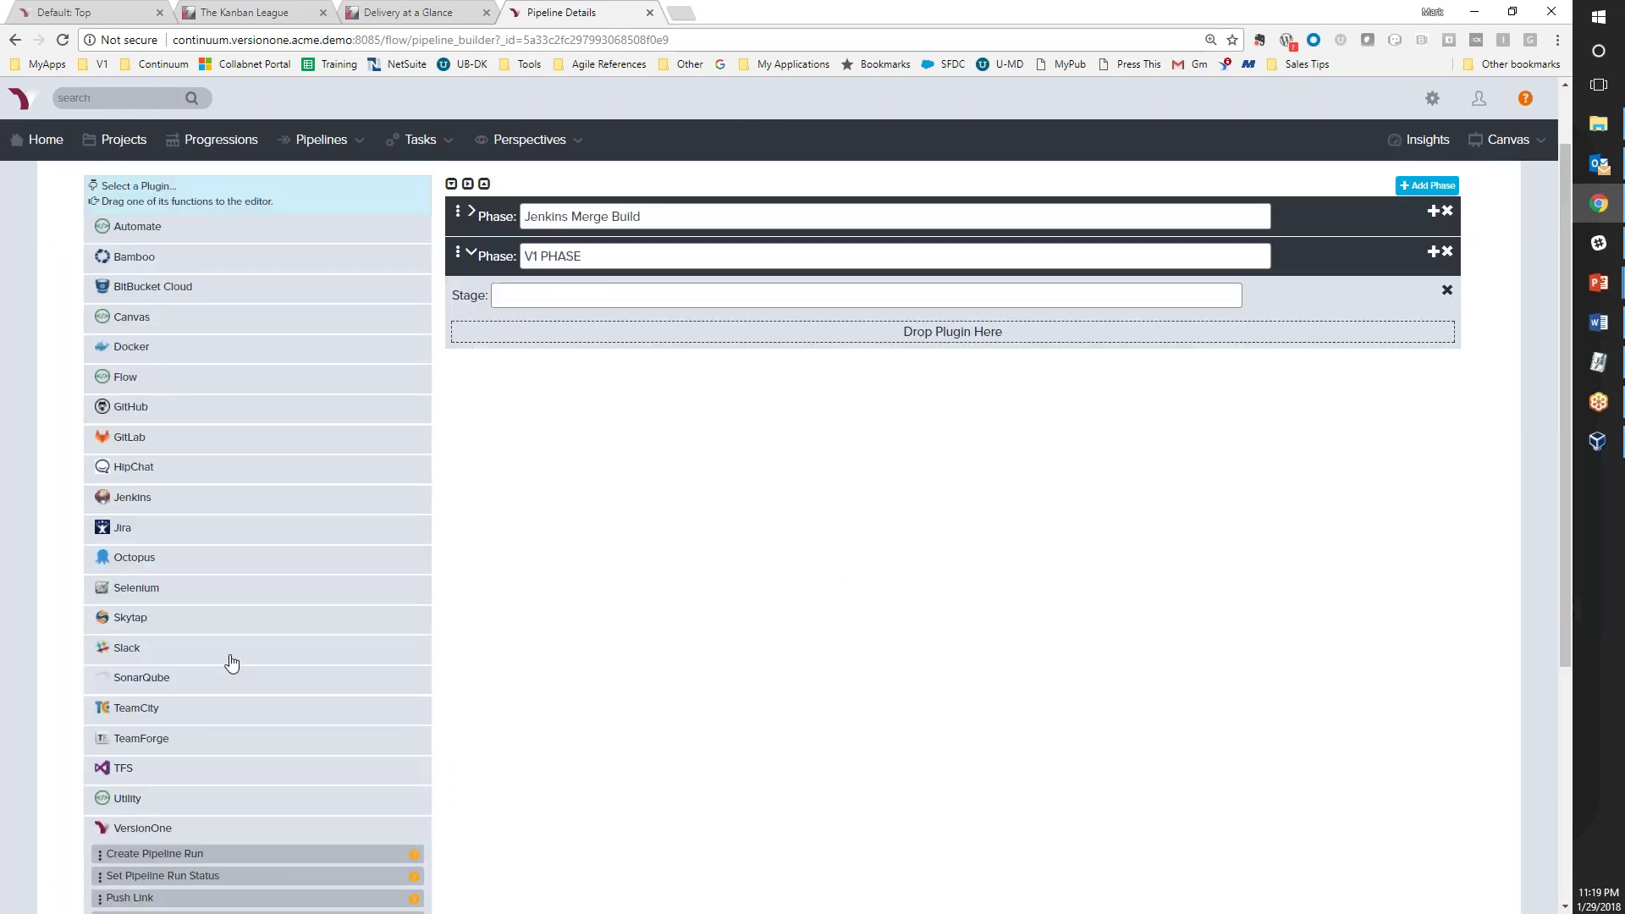
{"action": "left_click_drag", "start_coordinate": [157, 840], "coordinate": [646, 332]}
{"action": "left_click_drag", "start_coordinate": [161, 875], "coordinate": [650, 348]}
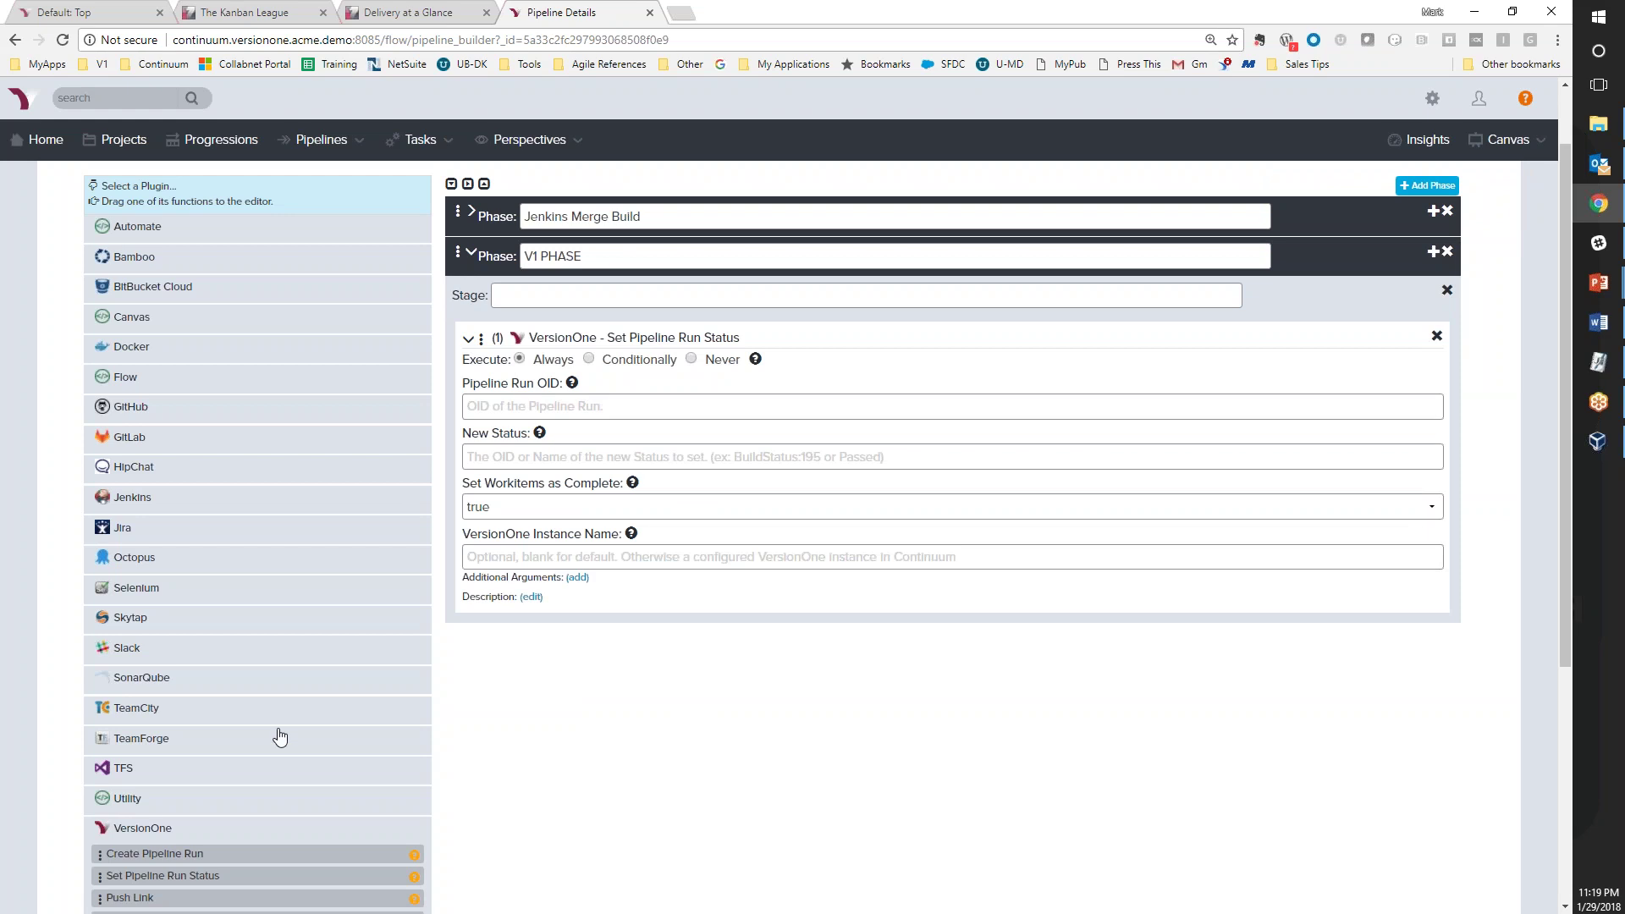
Add the VersionOne Check Workitem Dependencies function below Set Pipeline Run Status in the V1 PHASE stage
{"action": "scroll", "coordinate": [290, 718], "scroll_direction": "down", "scroll_amount": 3}
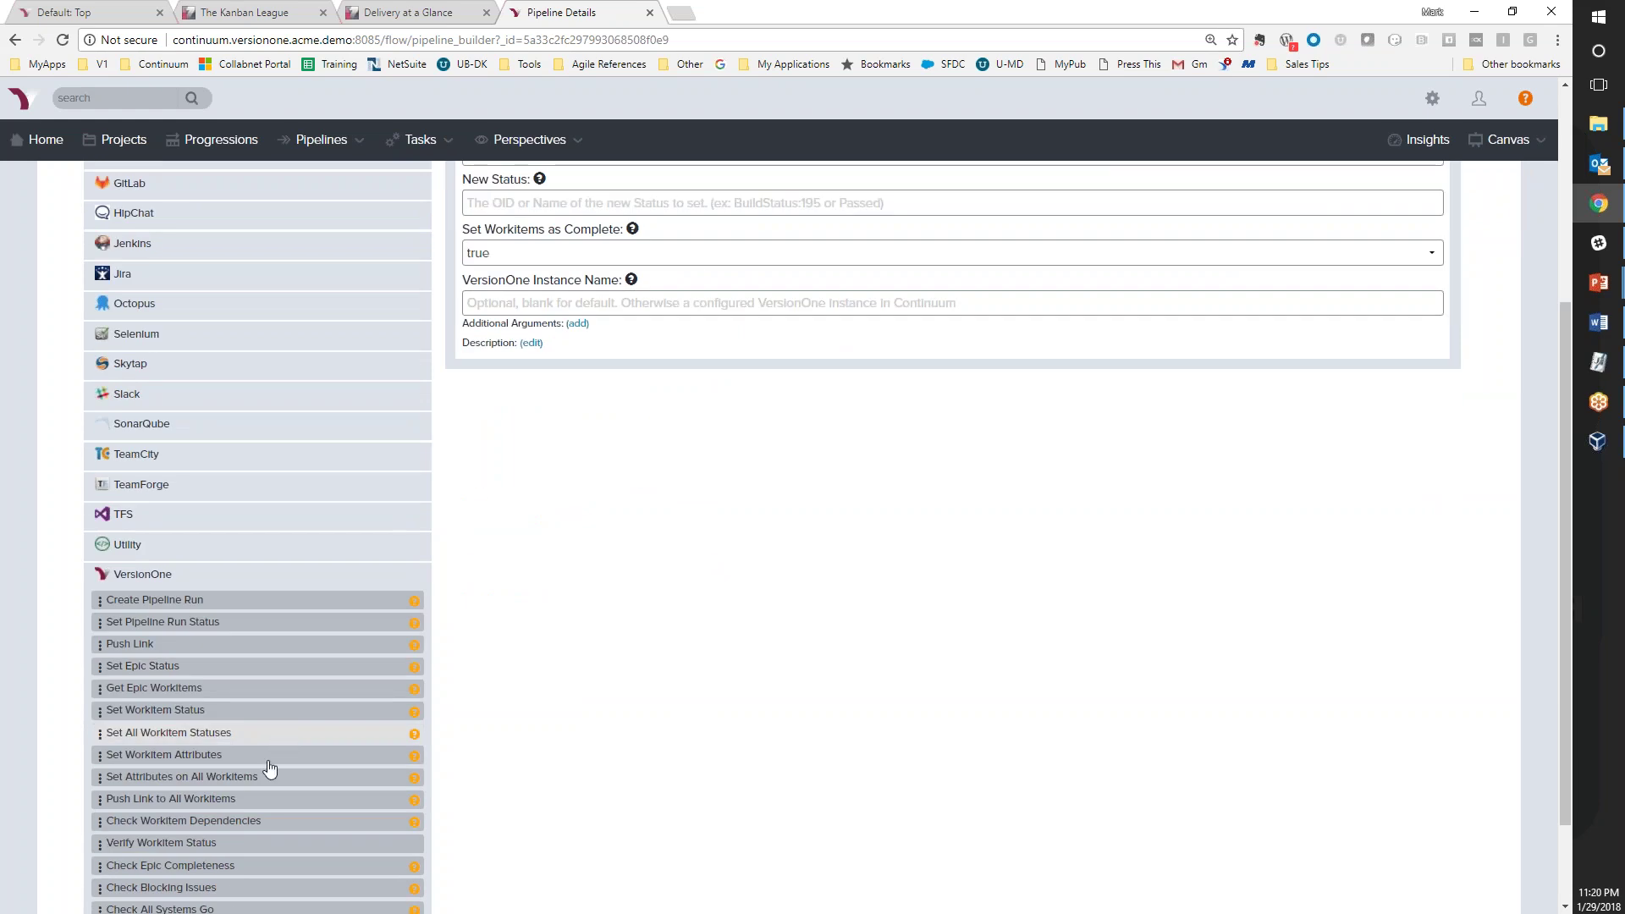
{"action": "left_click_drag", "start_coordinate": [197, 828], "coordinate": [682, 360]}
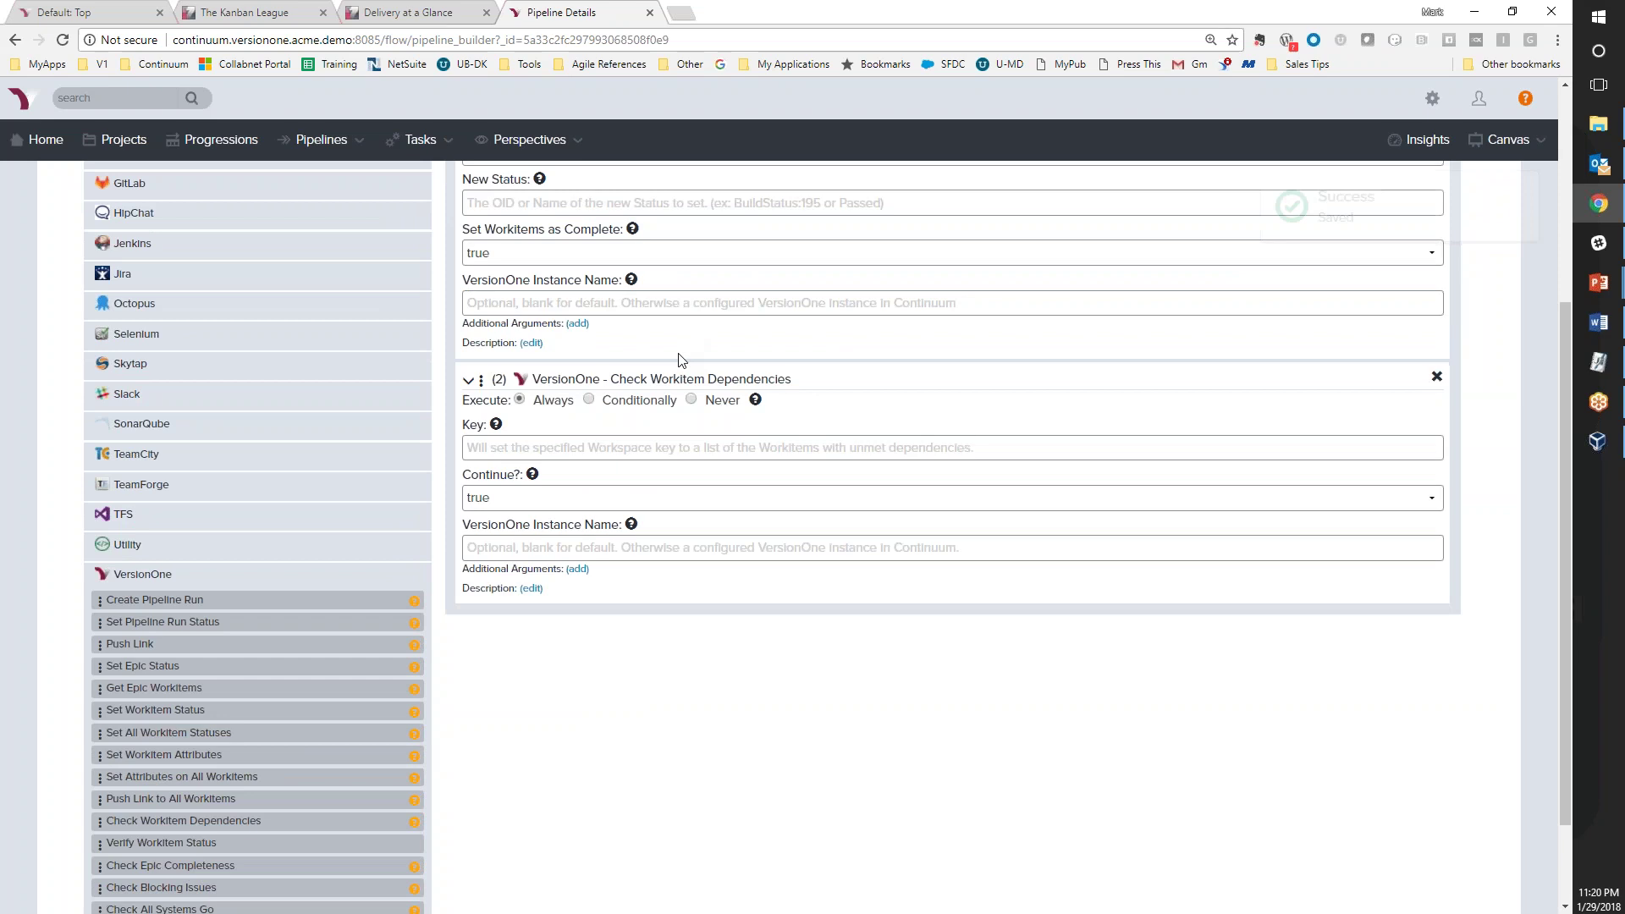
{"action": "scroll", "coordinate": [677, 406], "scroll_direction": "up", "scroll_amount": 5}
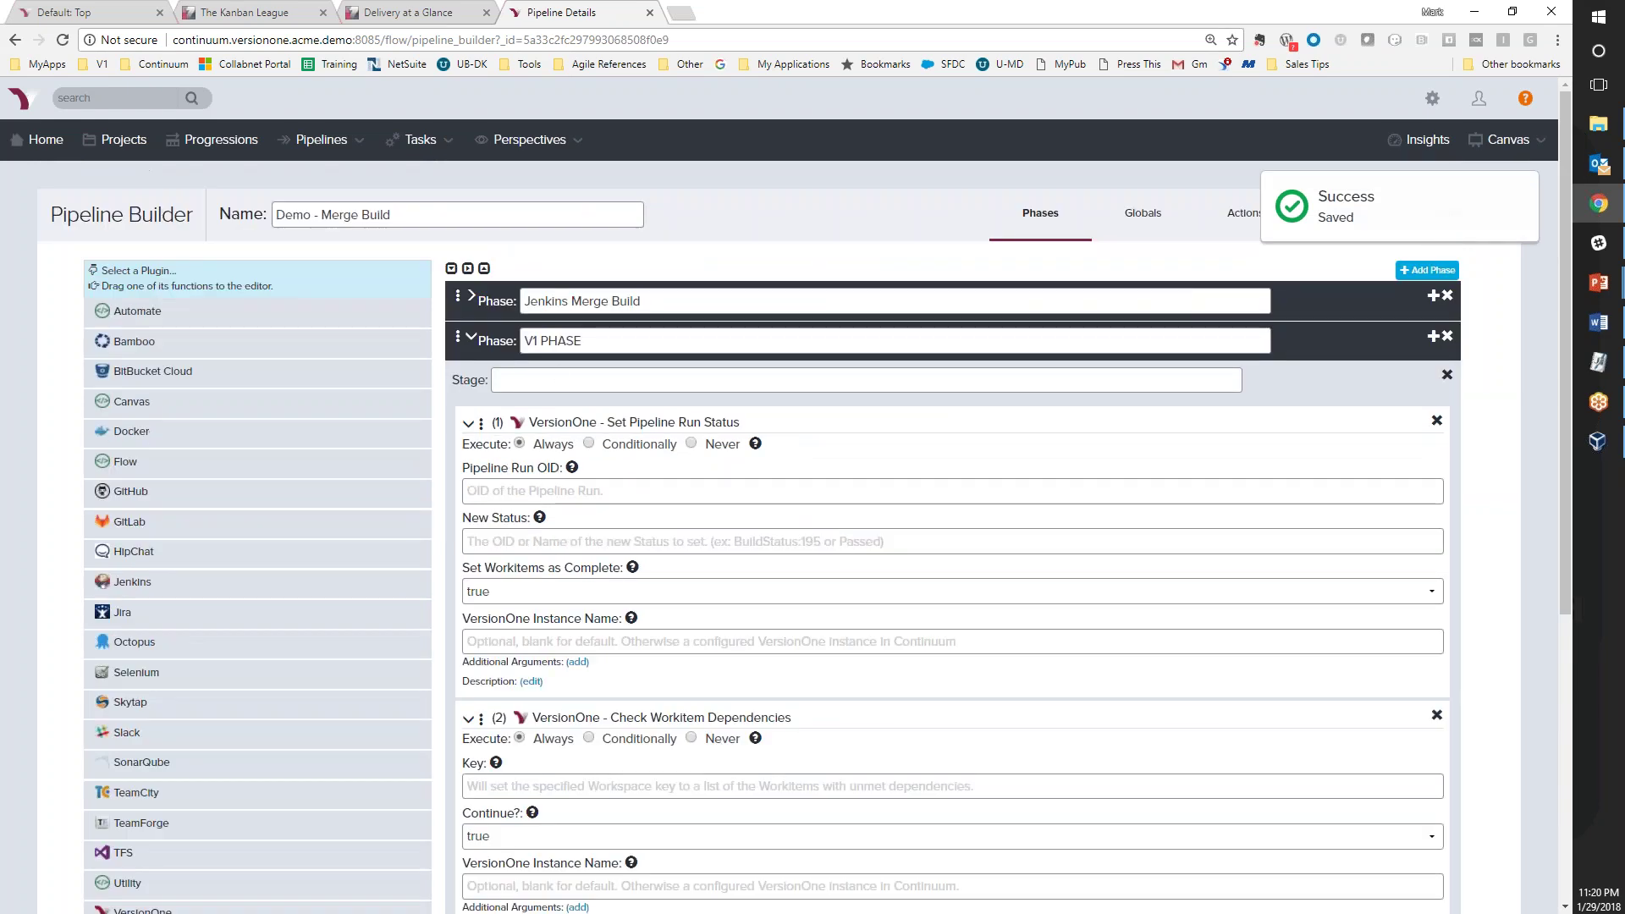
Collapse both VersionOne functions and the V1 PHASE, and expand the Jenkins plugin to view its functions
{"action": "left_click", "coordinate": [471, 424]}
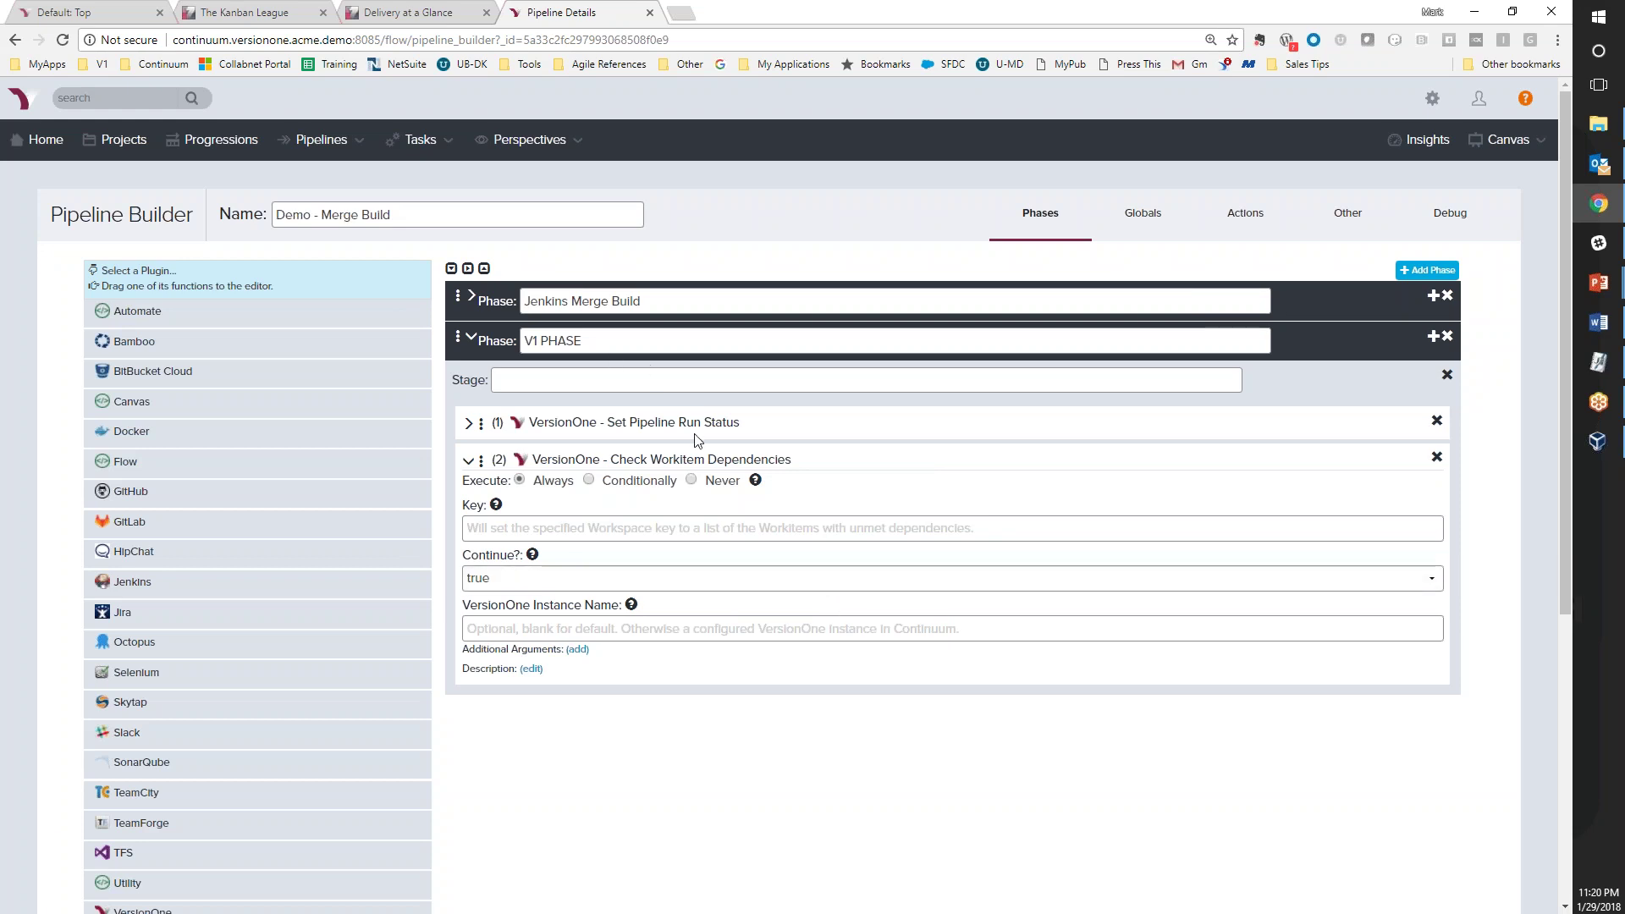
{"action": "left_click_drag", "start_coordinate": [401, 214], "coordinate": [104, 220]}
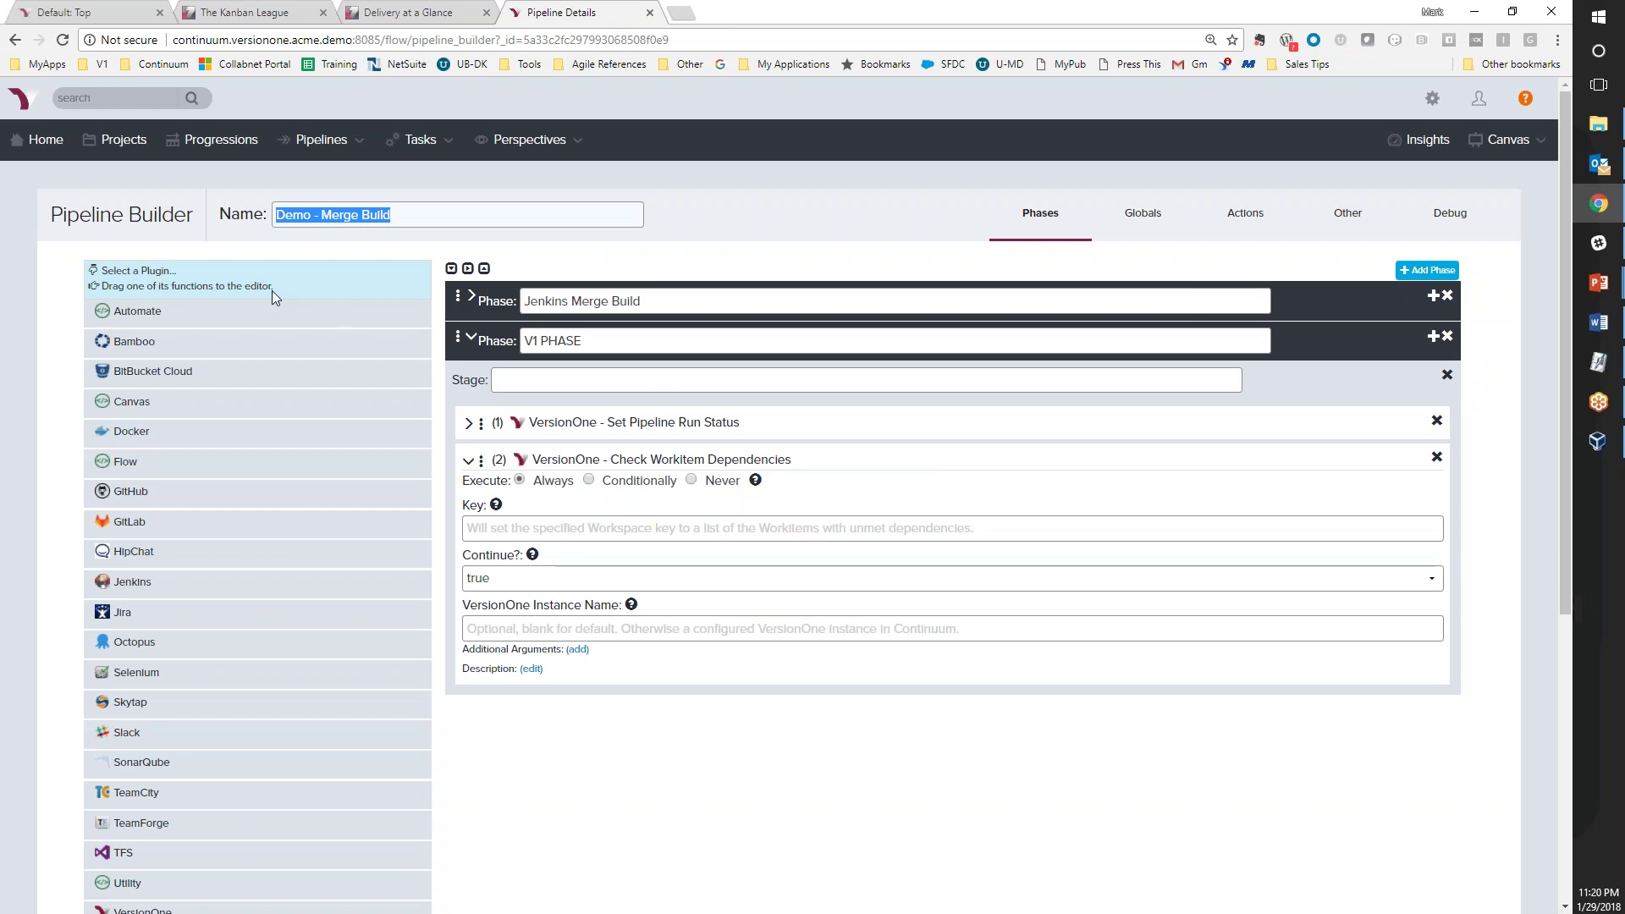
{"action": "left_click", "coordinate": [469, 462]}
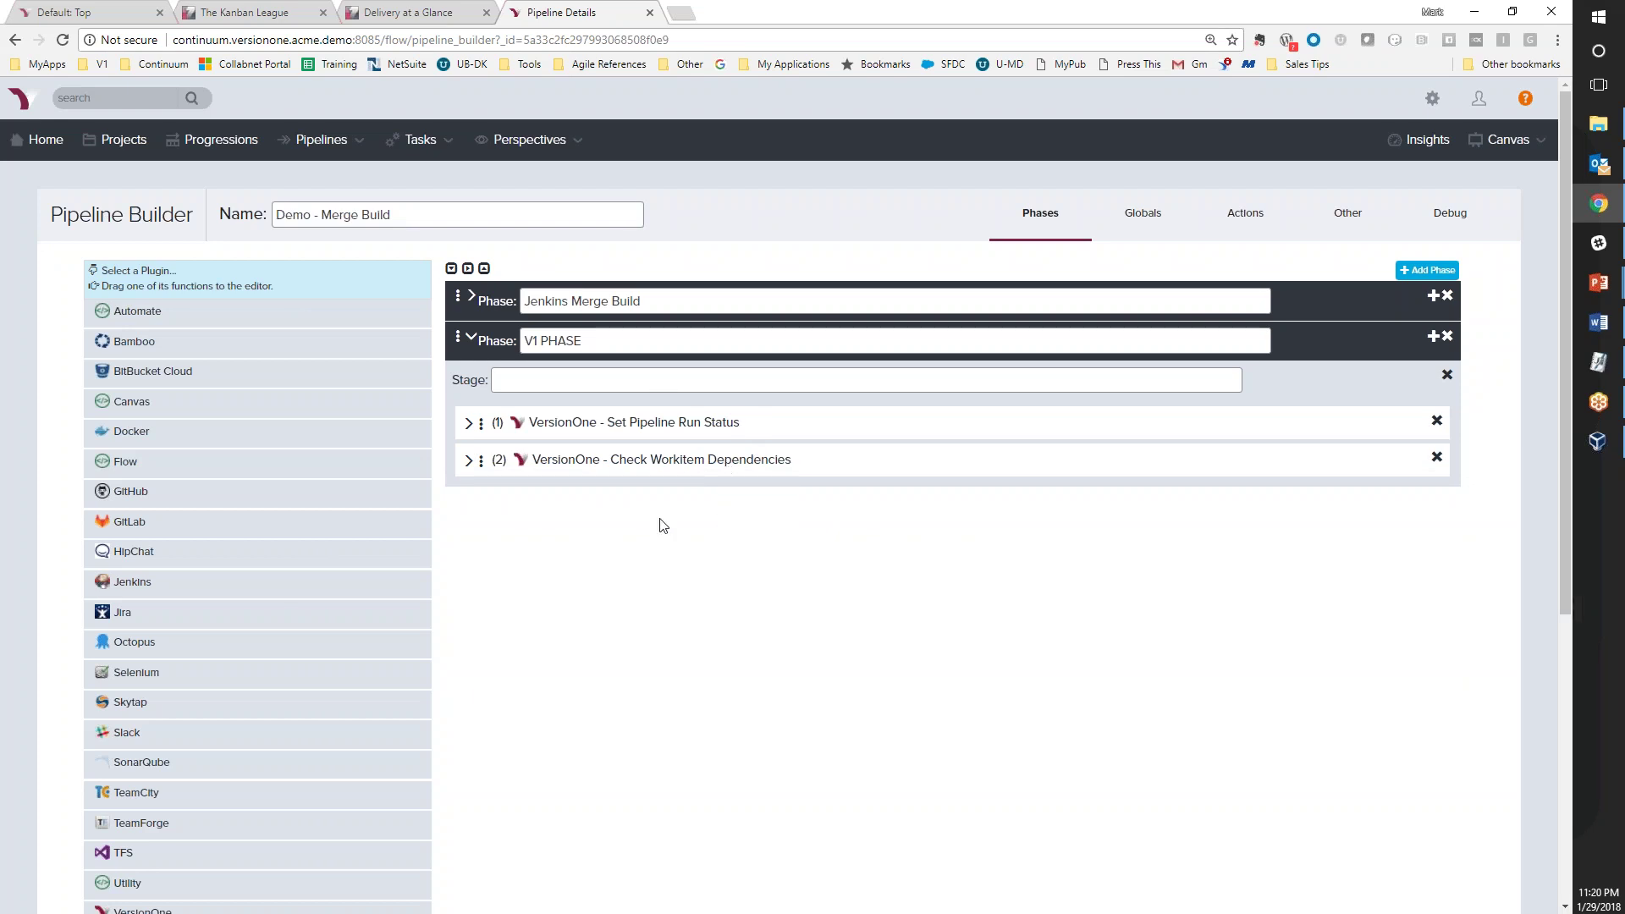
{"action": "left_click", "coordinate": [132, 581]}
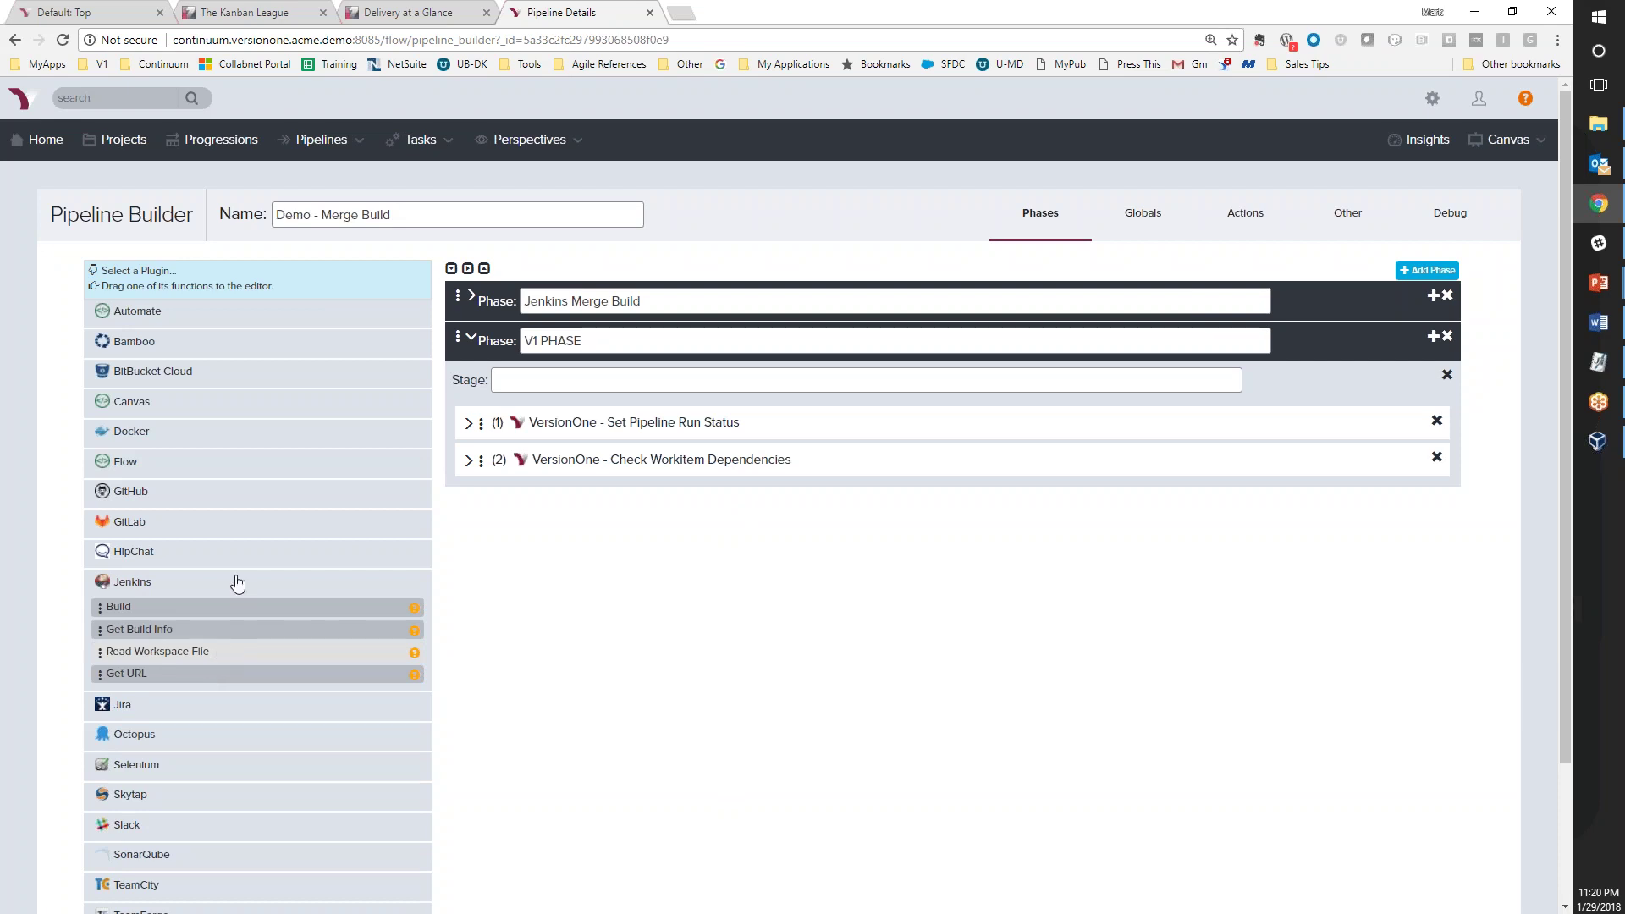
{"action": "left_click", "coordinate": [472, 335]}
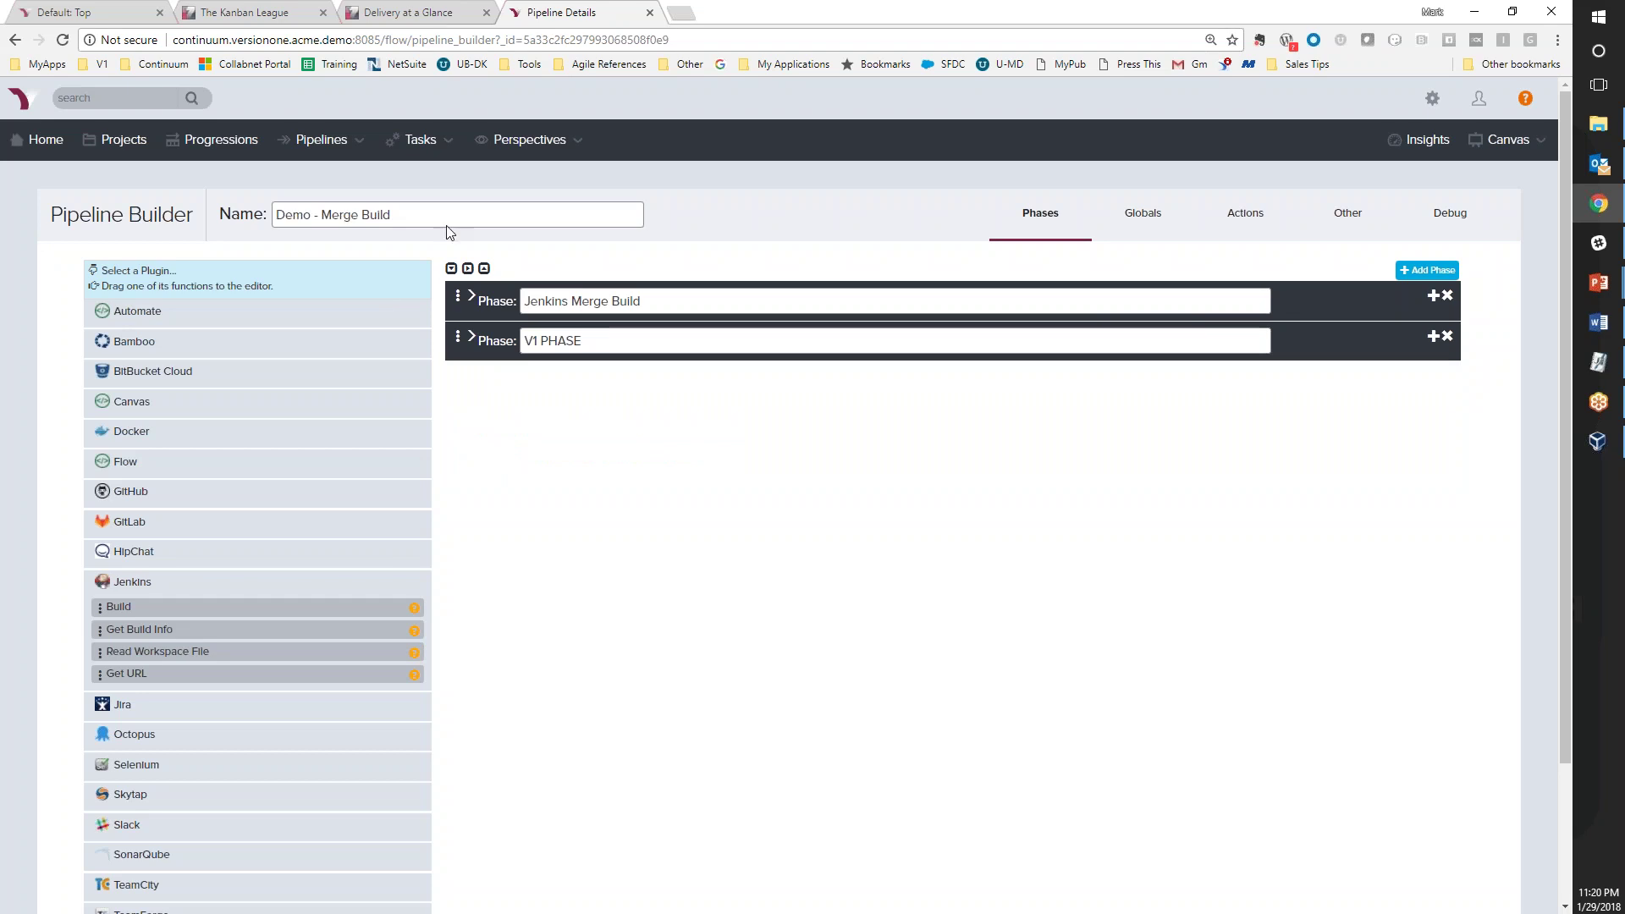
Return to Delivery at a Glance and open the Scorecard report for System (All Projects)
{"action": "left_click", "coordinate": [440, 16]}
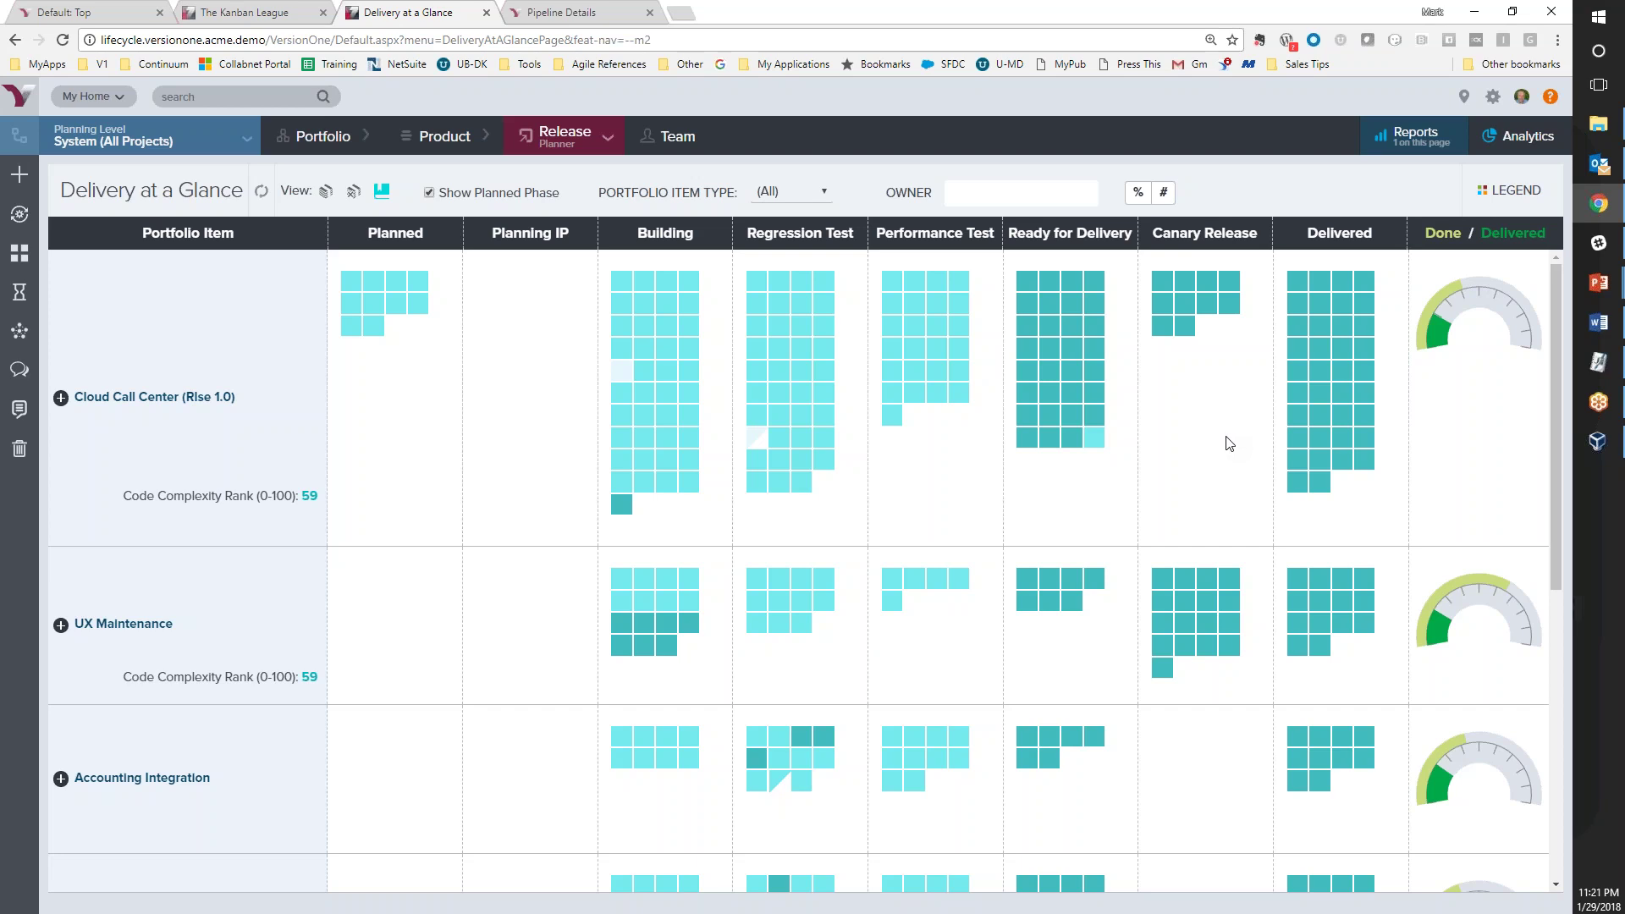
{"action": "left_click", "coordinate": [1410, 138]}
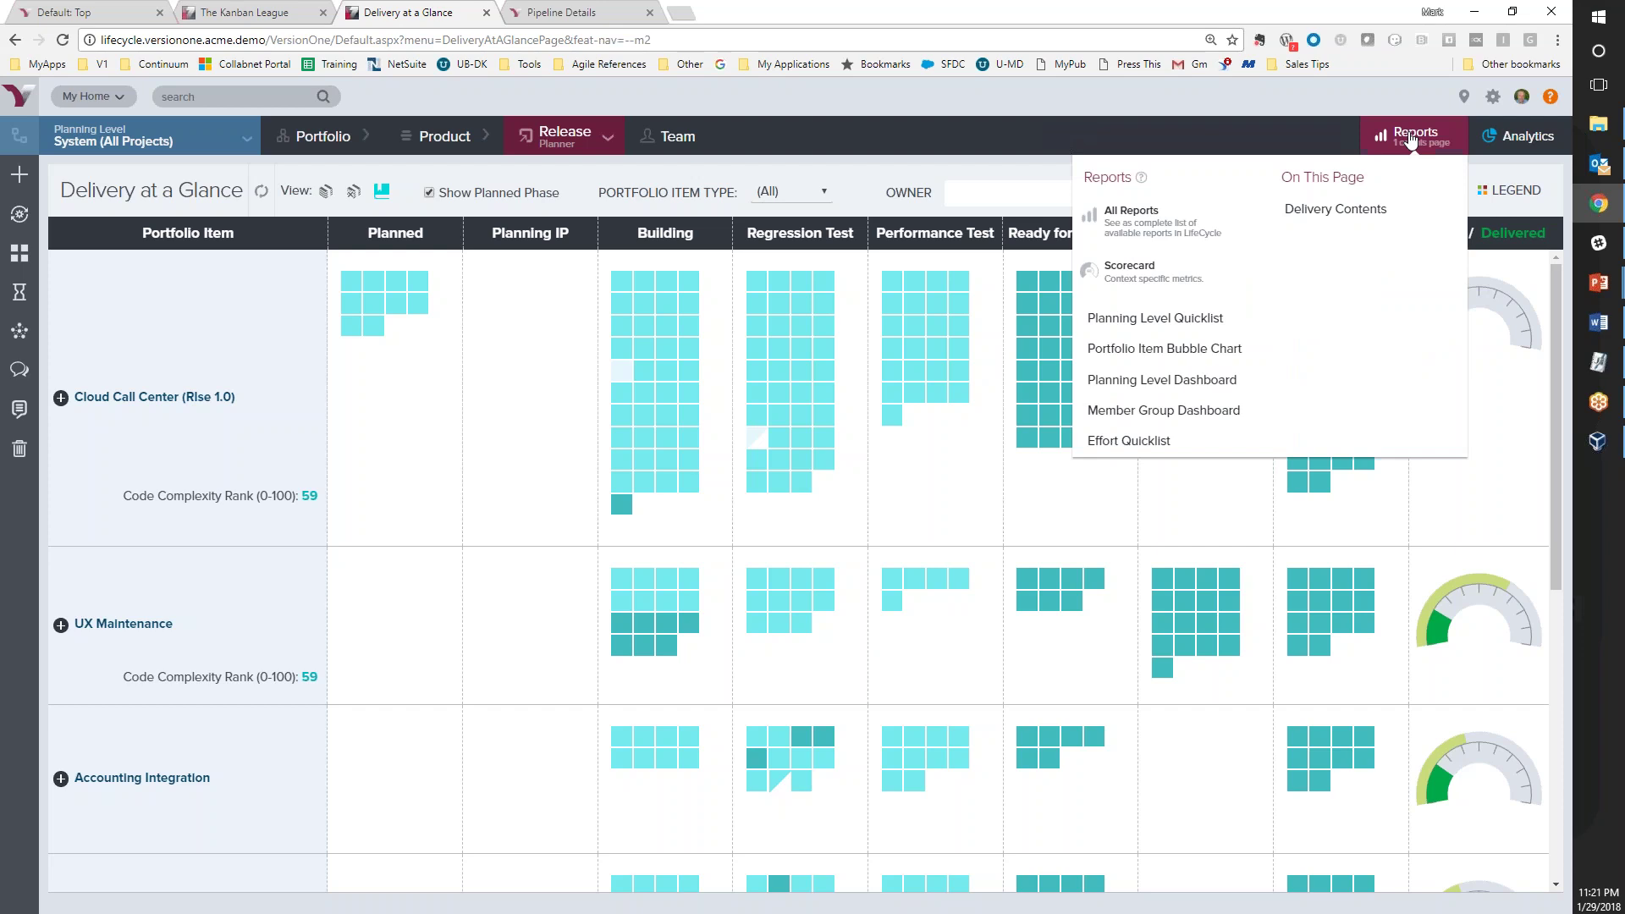
{"action": "left_click", "coordinate": [1109, 279]}
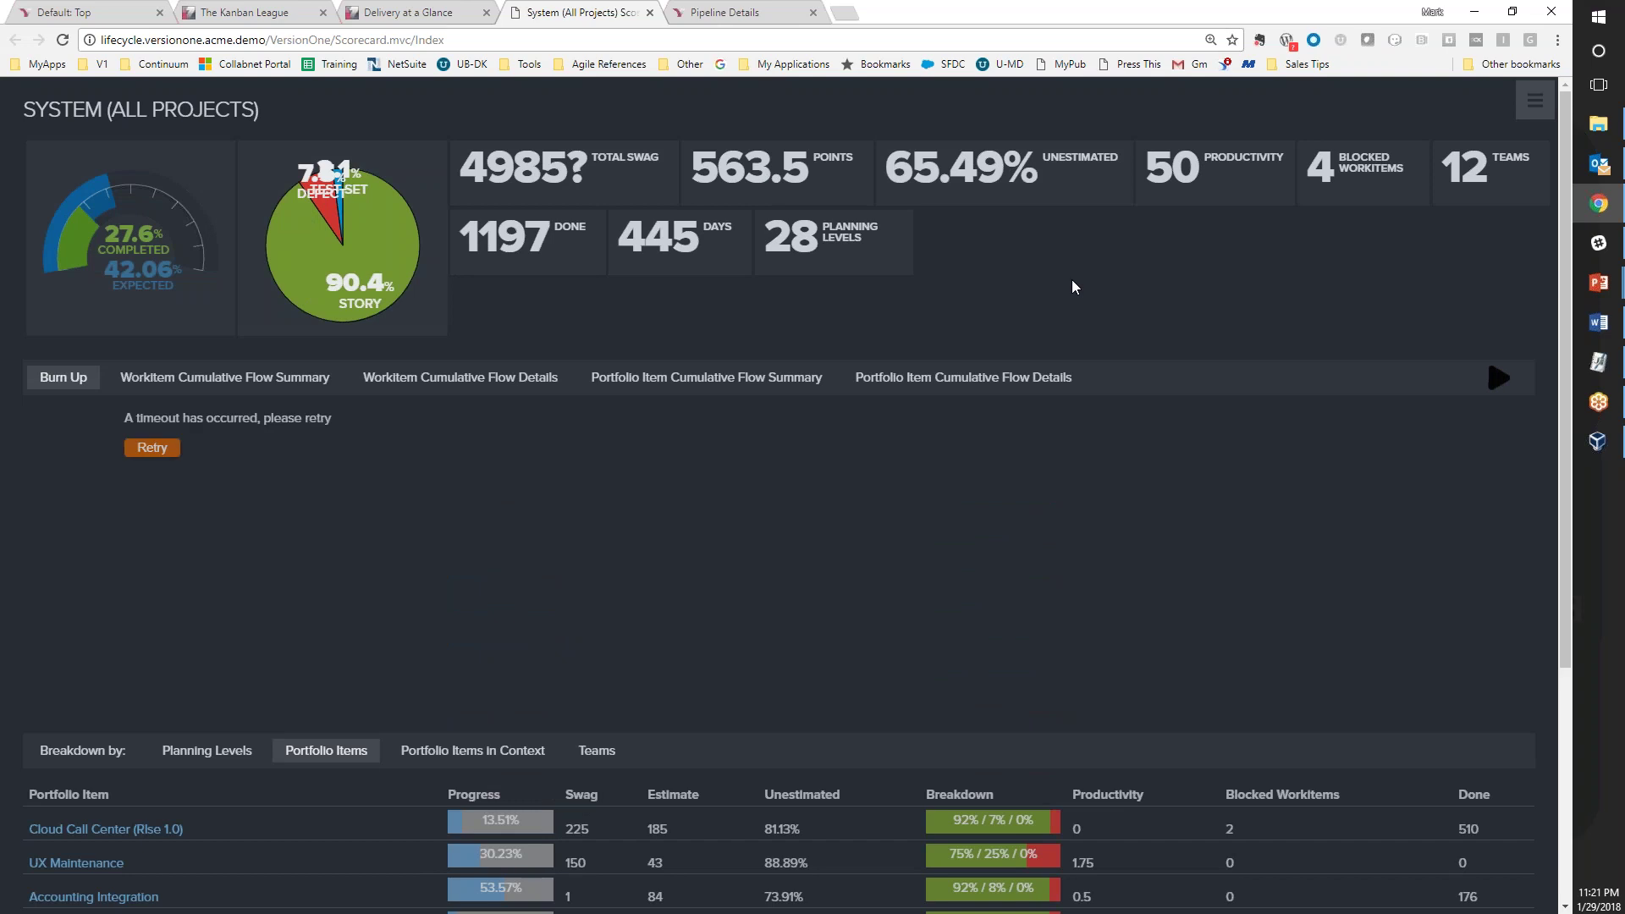
Break the System (All Projects) scorecard down by Planning Levels and open the Call Center scorecard
{"action": "scroll", "coordinate": [228, 856], "scroll_direction": "down", "scroll_amount": 3}
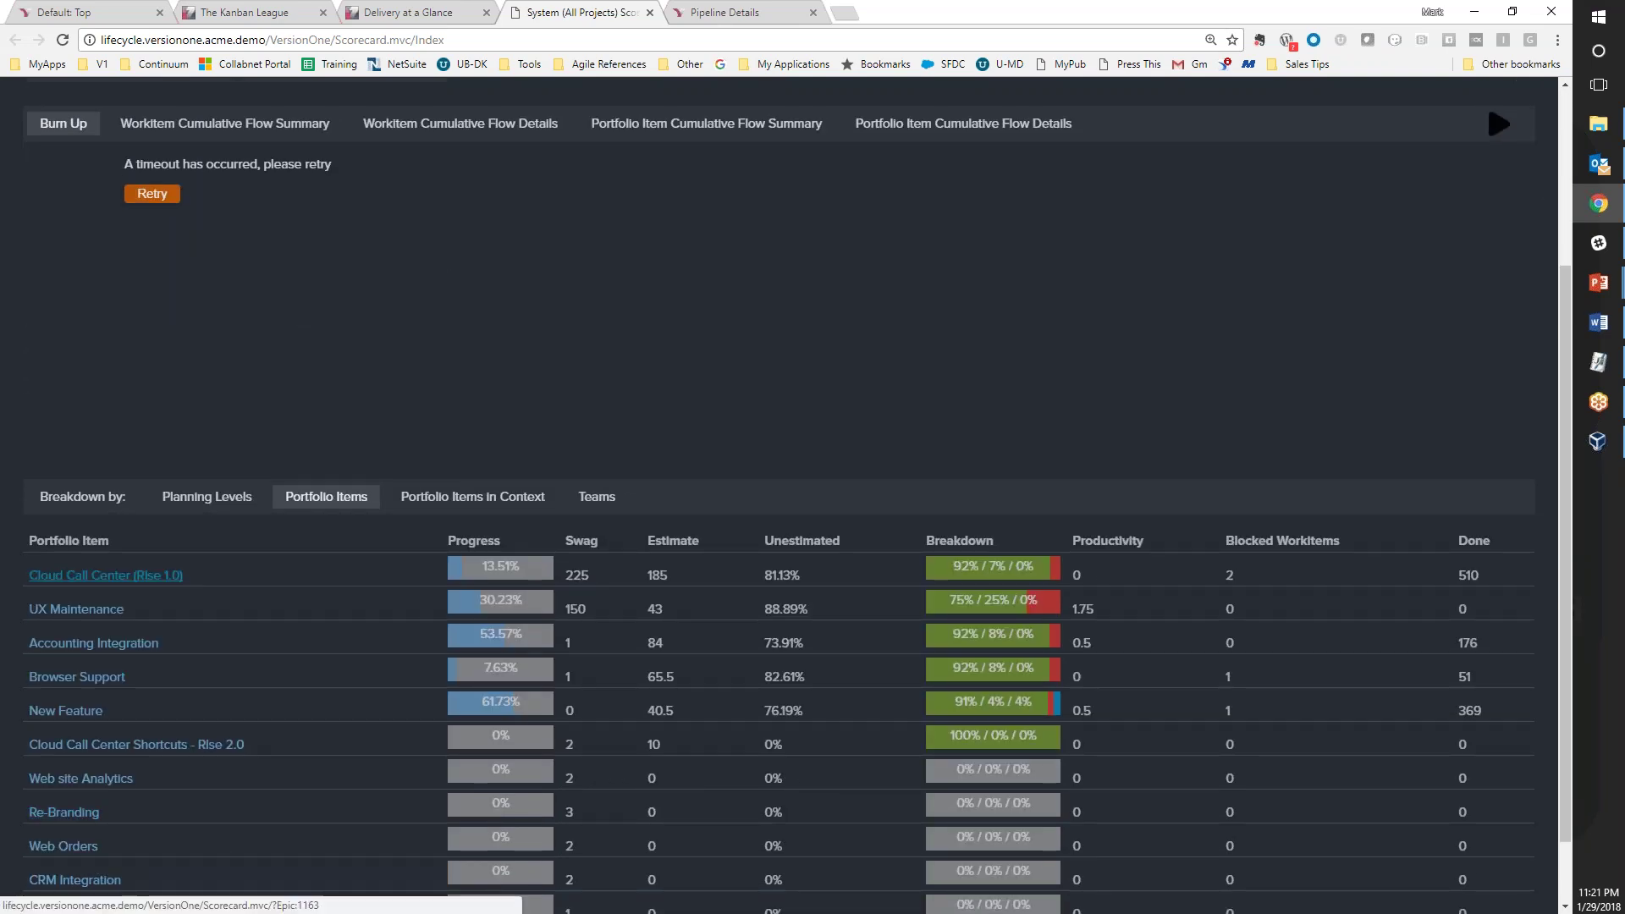
{"action": "scroll", "coordinate": [103, 525], "scroll_direction": "up", "scroll_amount": 1}
{"action": "left_click", "coordinate": [196, 582]}
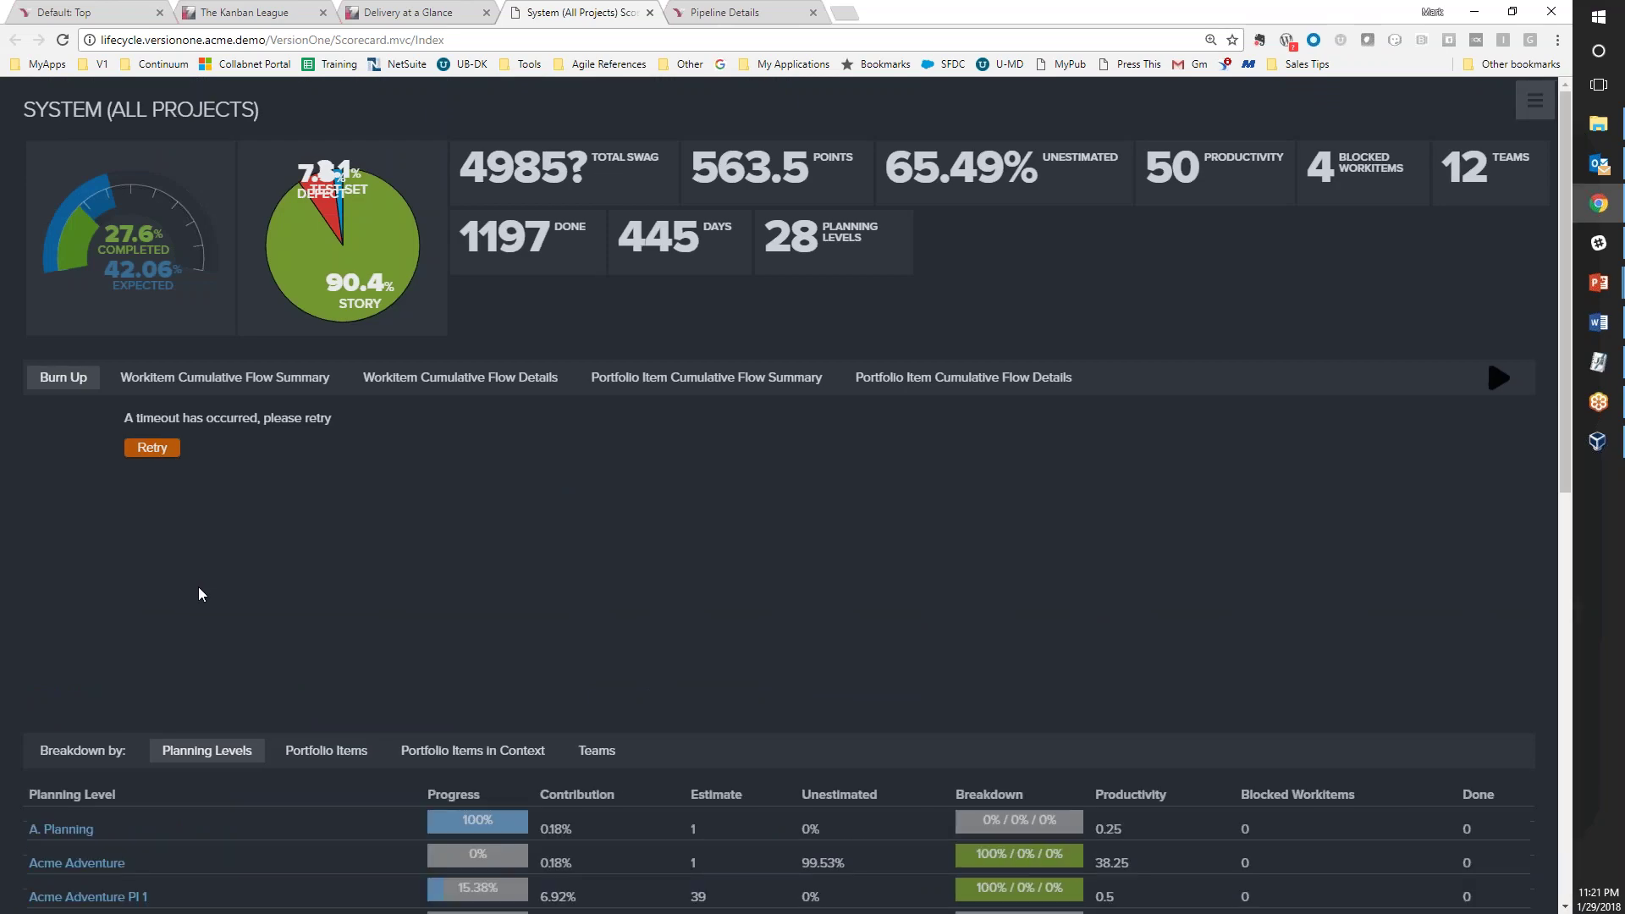
{"action": "scroll", "coordinate": [200, 590], "scroll_direction": "down", "scroll_amount": 7}
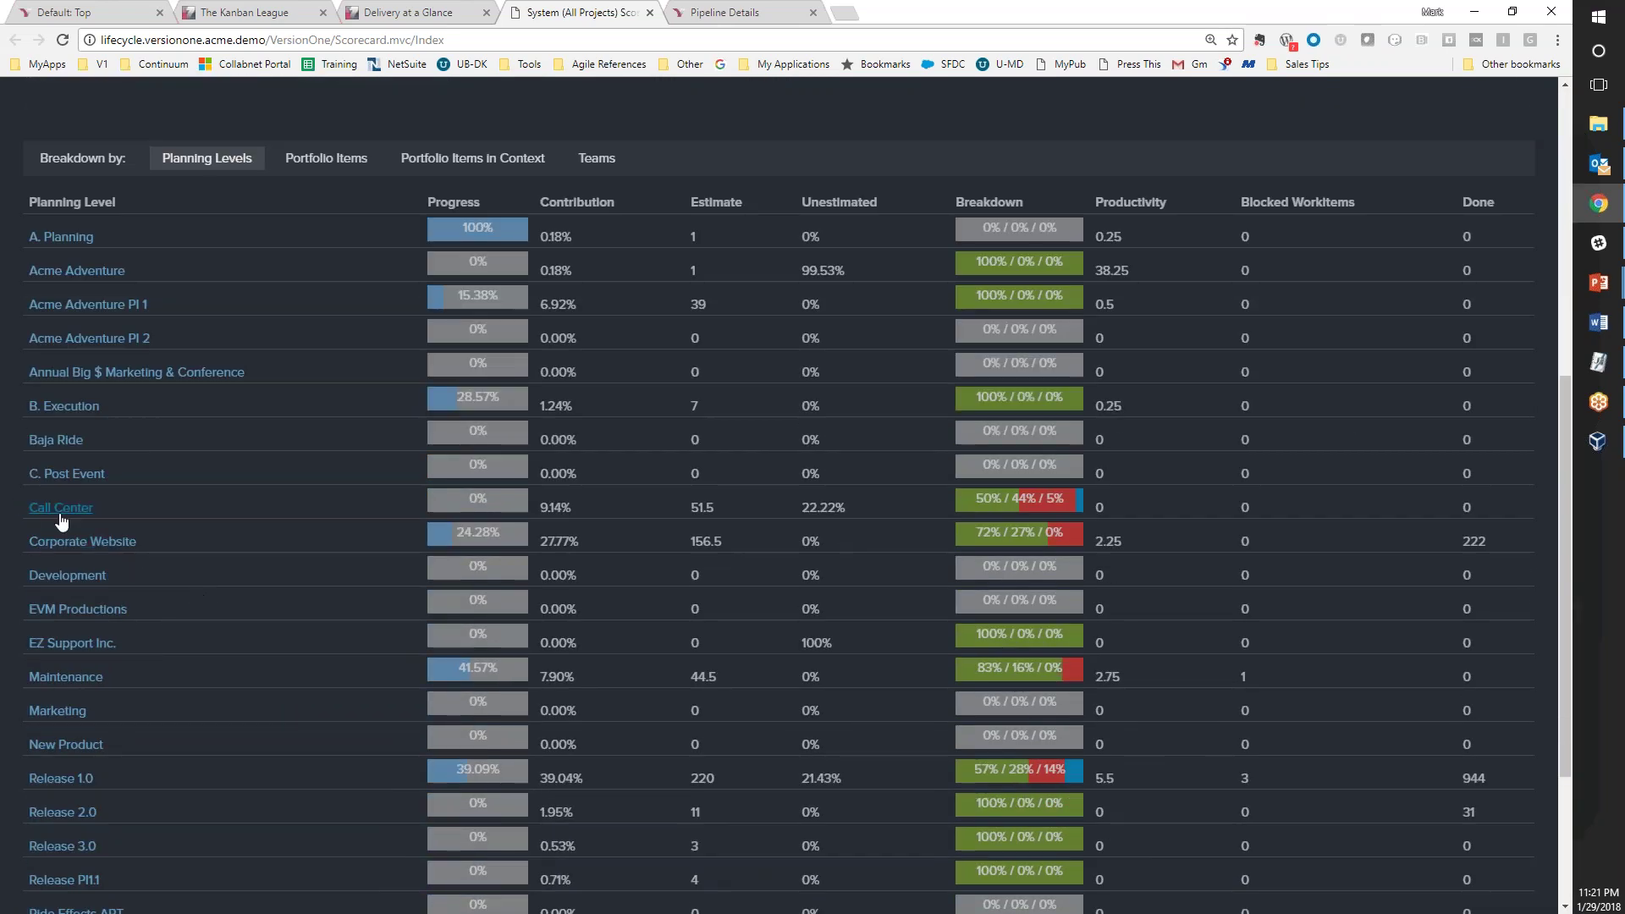
{"action": "left_click", "coordinate": [61, 510]}
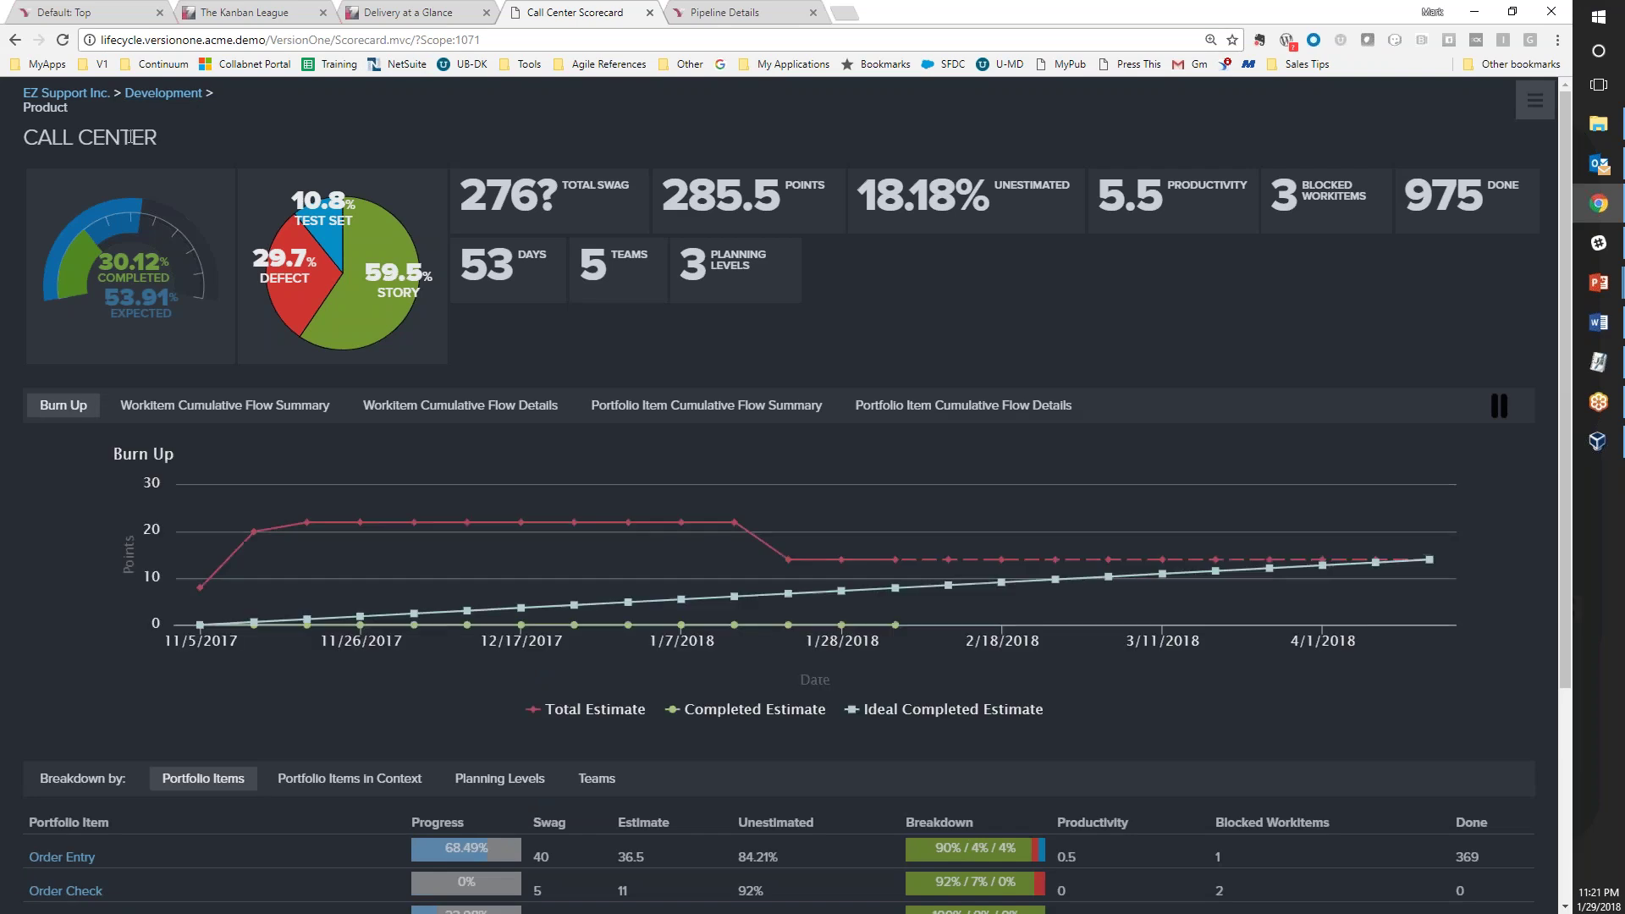
View Call Center's Workitem Cumulative Flow Summary and Details charts, and break the scorecard down by Teams
{"action": "left_click", "coordinate": [229, 412]}
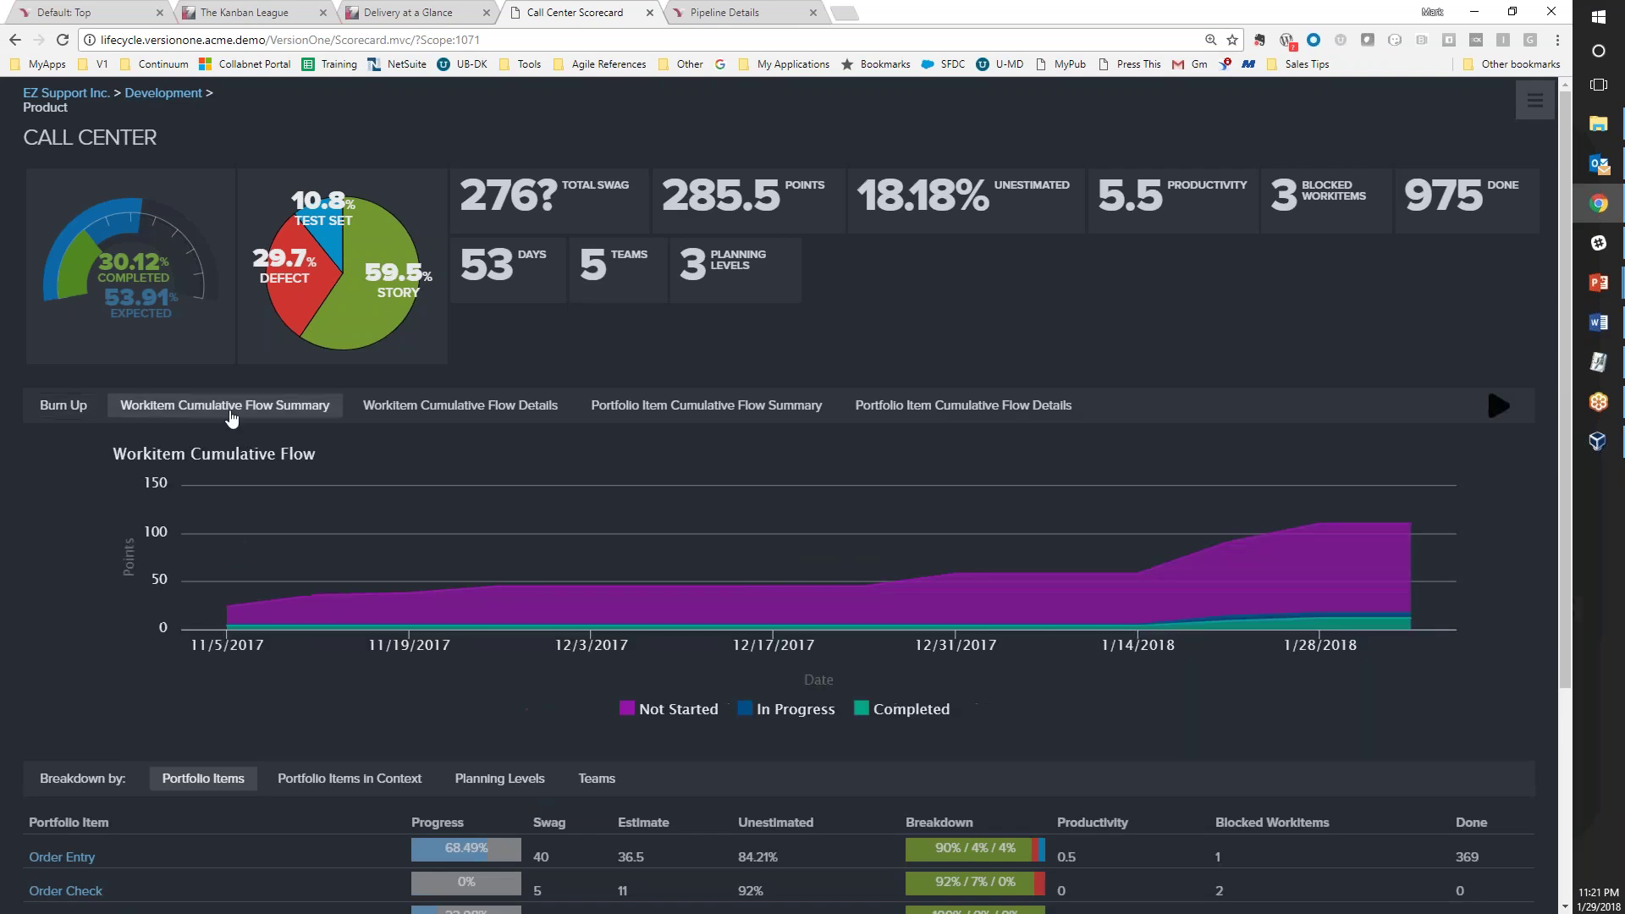
{"action": "left_click", "coordinate": [422, 409]}
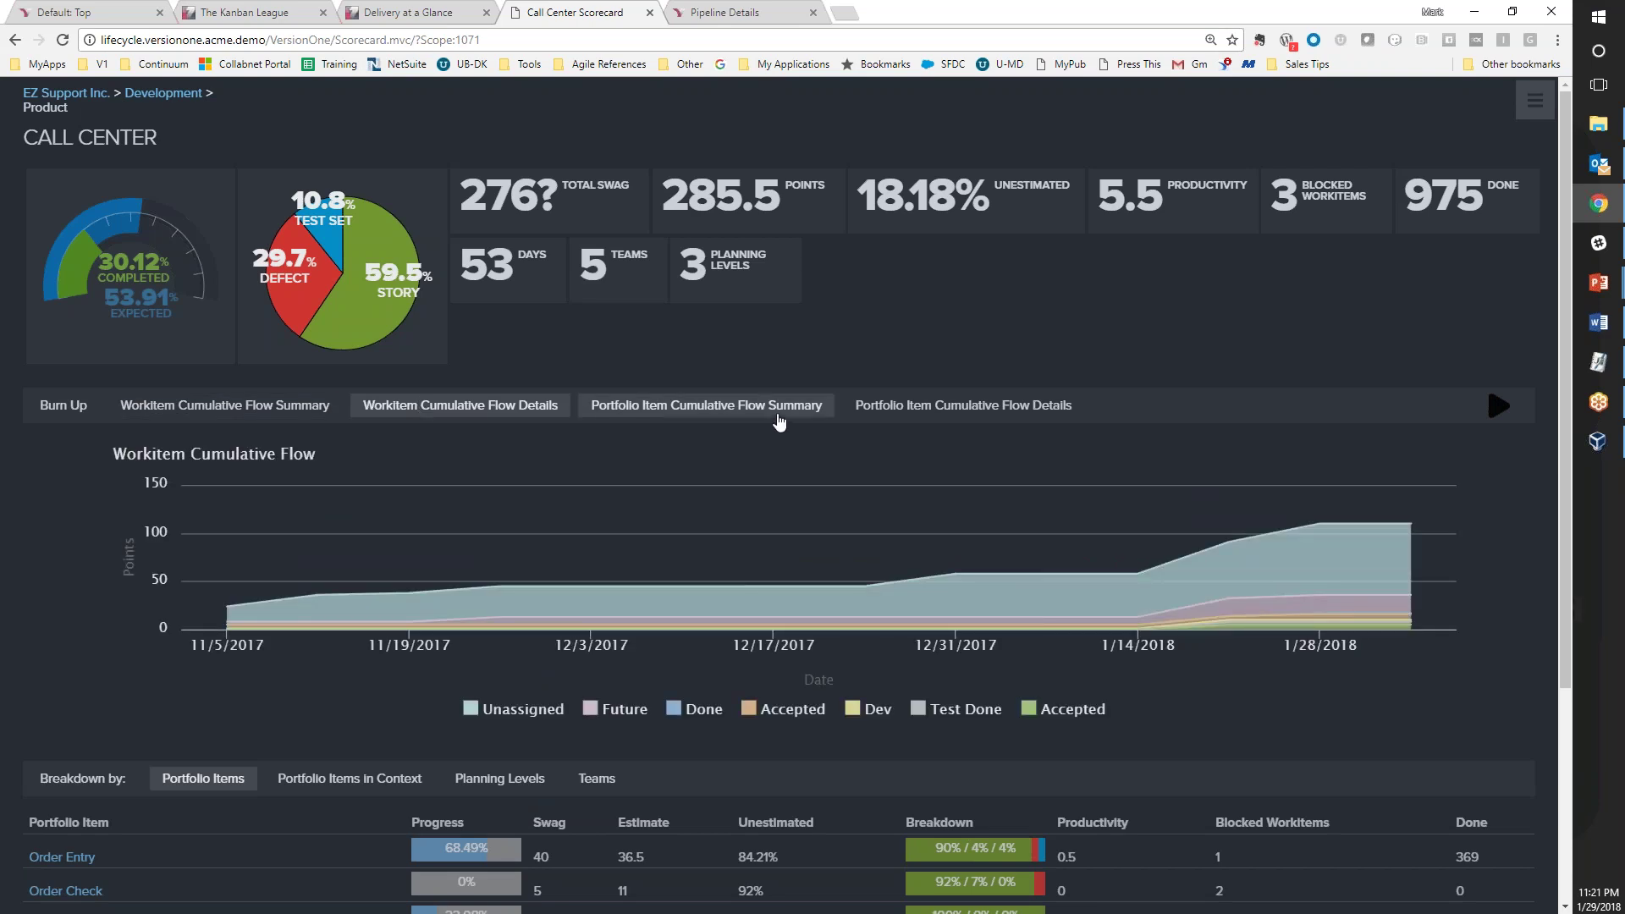
{"action": "scroll", "coordinate": [268, 622], "scroll_direction": "down", "scroll_amount": 4}
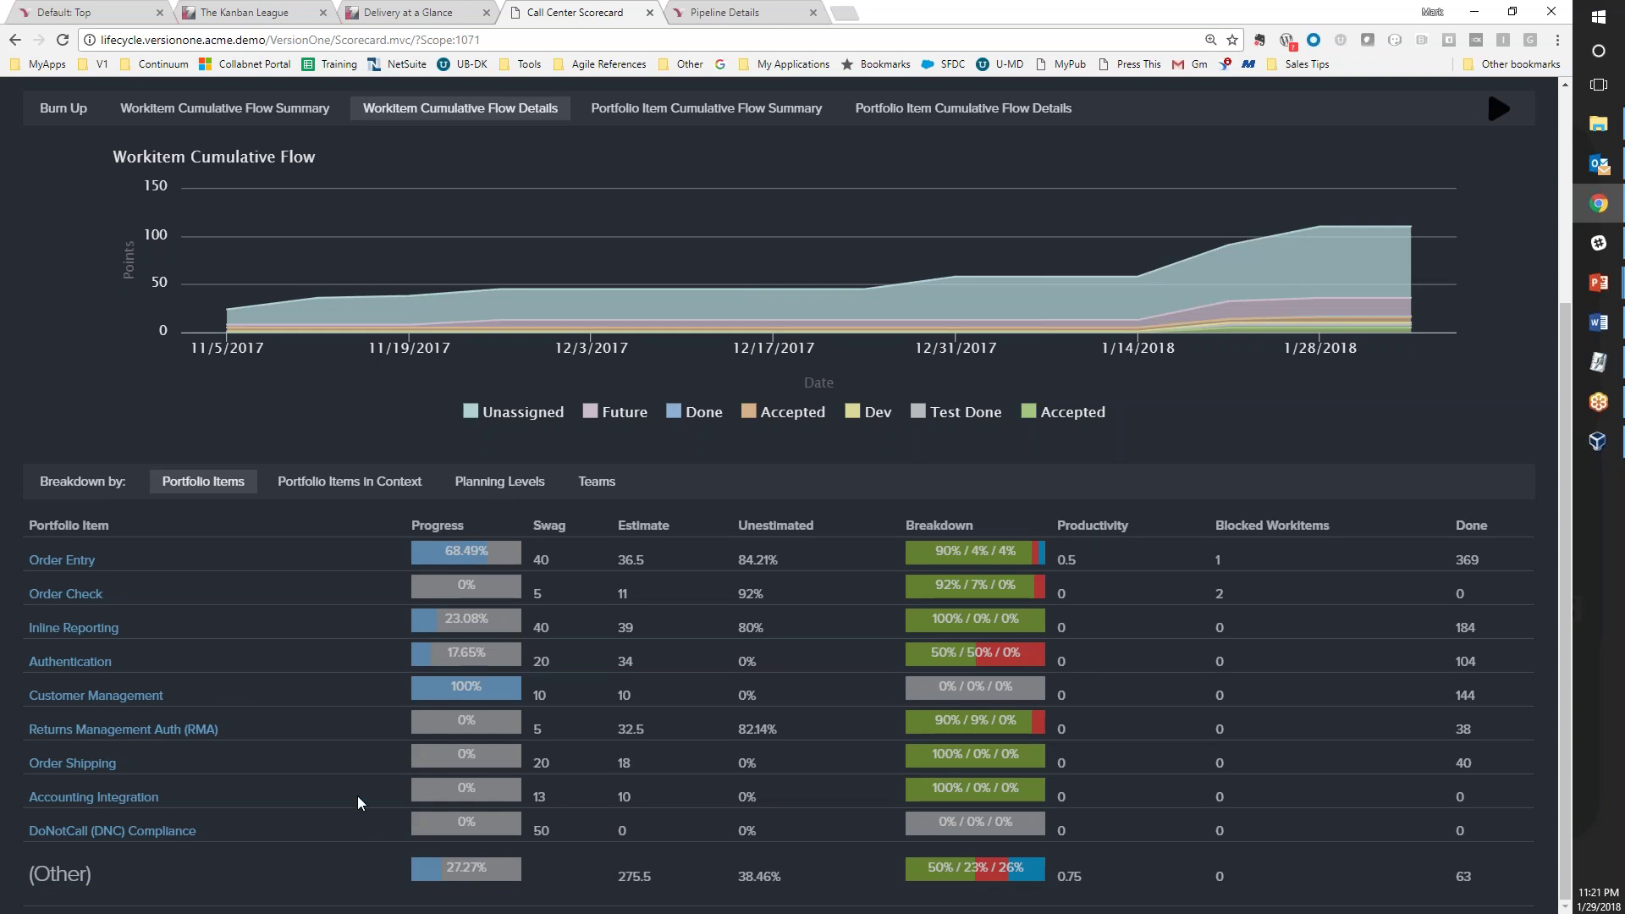
{"action": "left_click", "coordinate": [597, 480]}
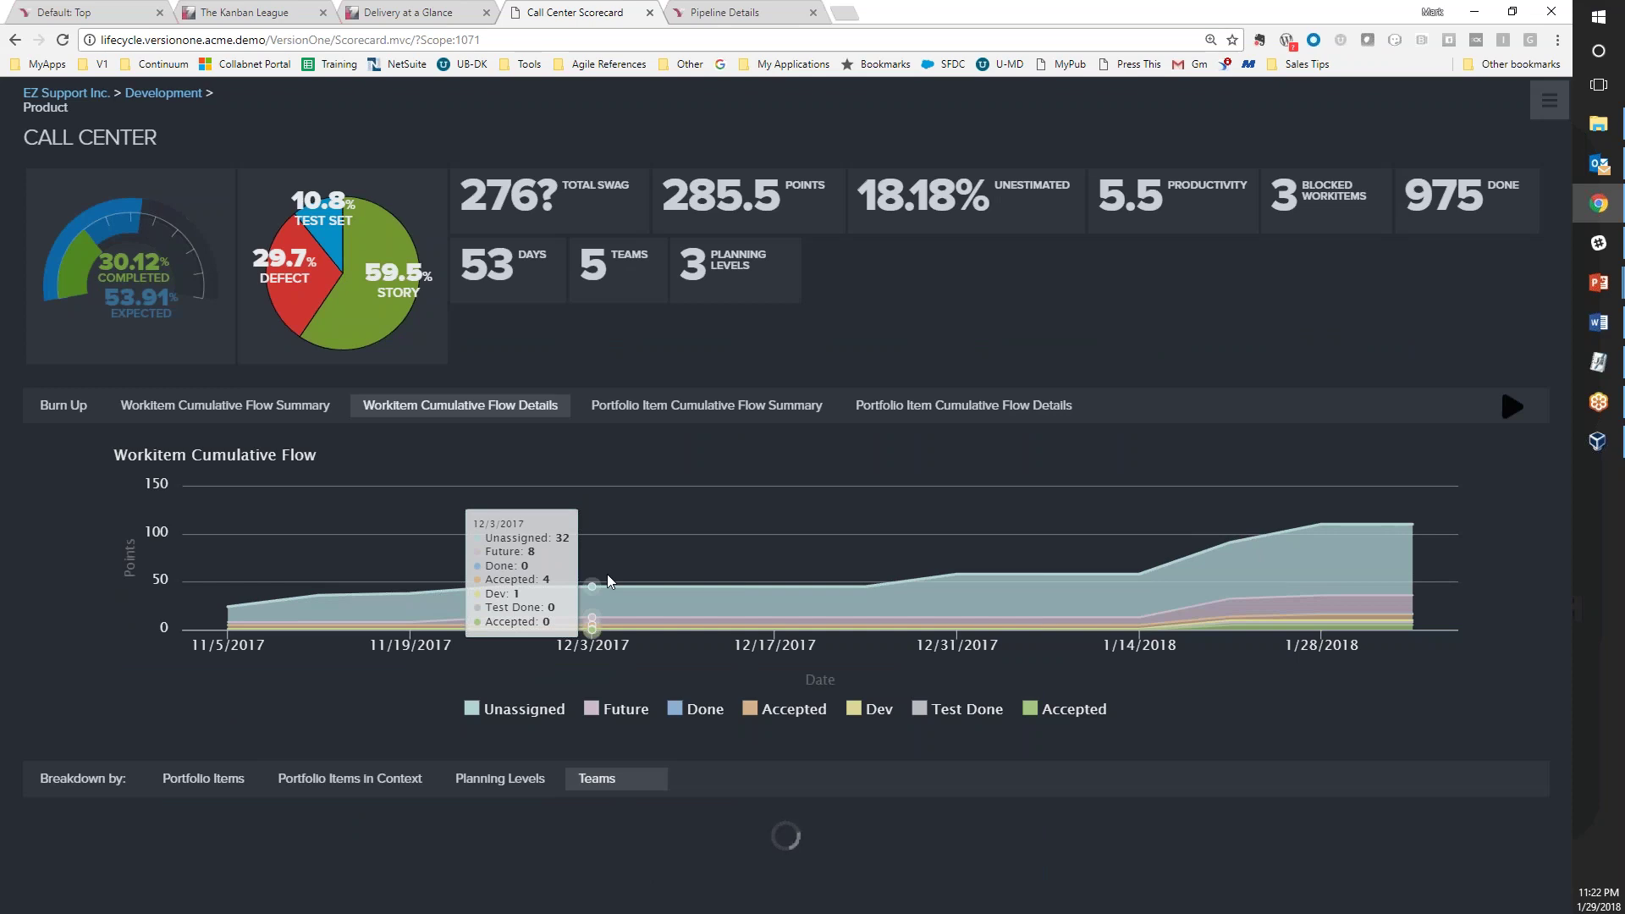
{"action": "scroll", "coordinate": [609, 580], "scroll_direction": "down", "scroll_amount": 2}
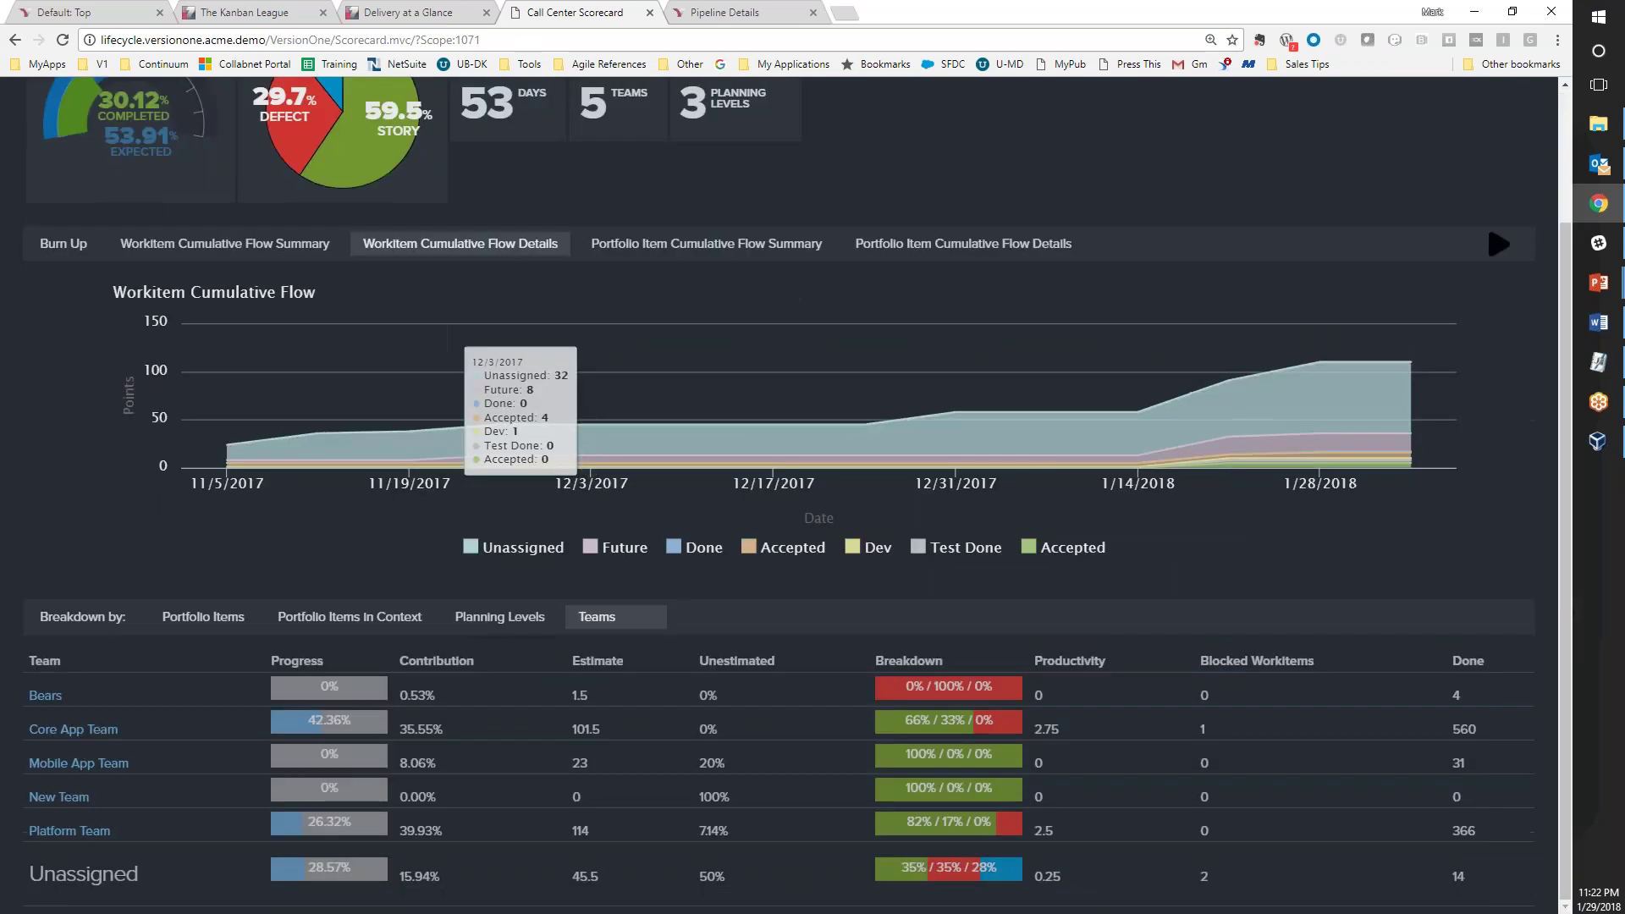
{"action": "scroll", "coordinate": [545, 850], "scroll_direction": "up", "scroll_amount": 2}
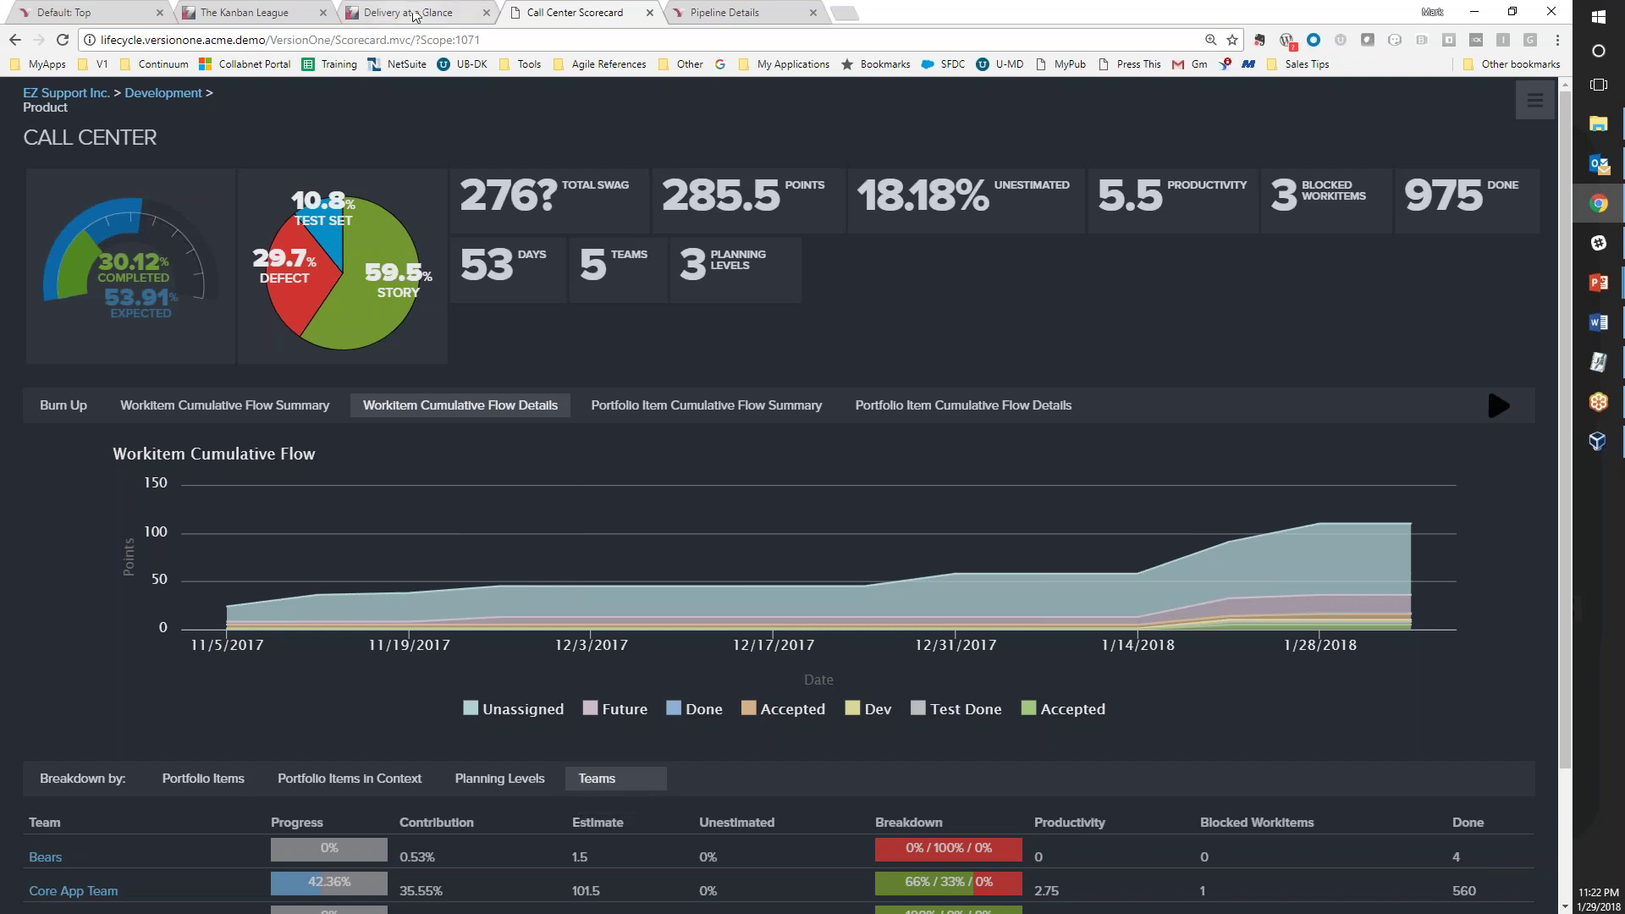
Return to Delivery at a Glance and open the complete list of available Lifecycle reports
{"action": "left_click", "coordinate": [415, 13]}
{"action": "left_click", "coordinate": [1408, 149]}
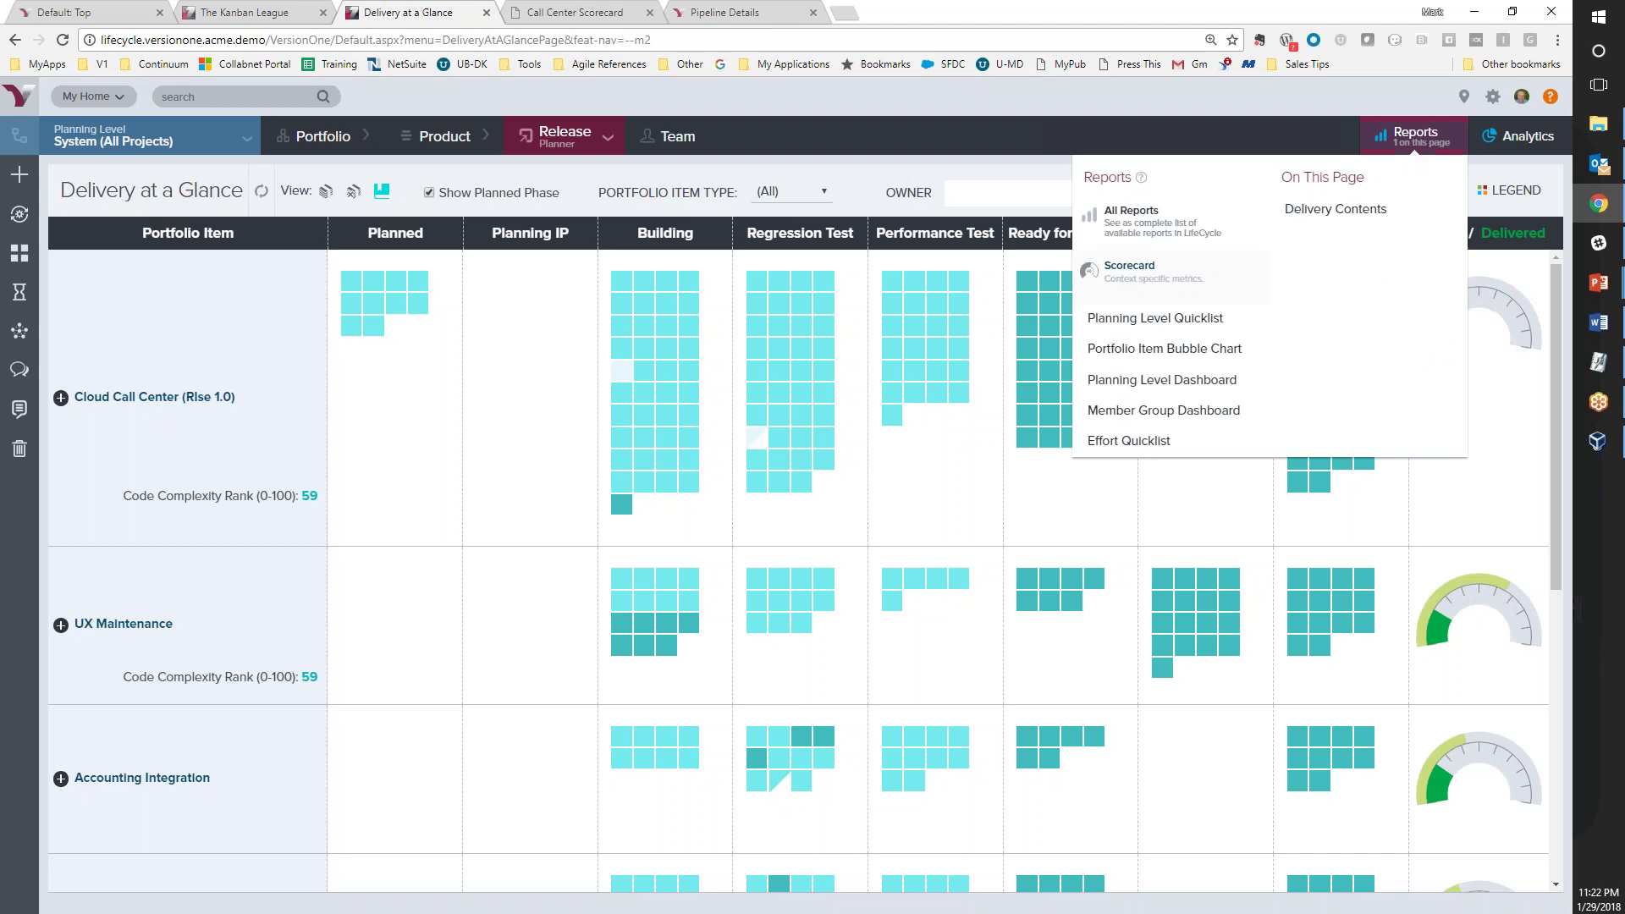
{"action": "left_click", "coordinate": [1126, 220]}
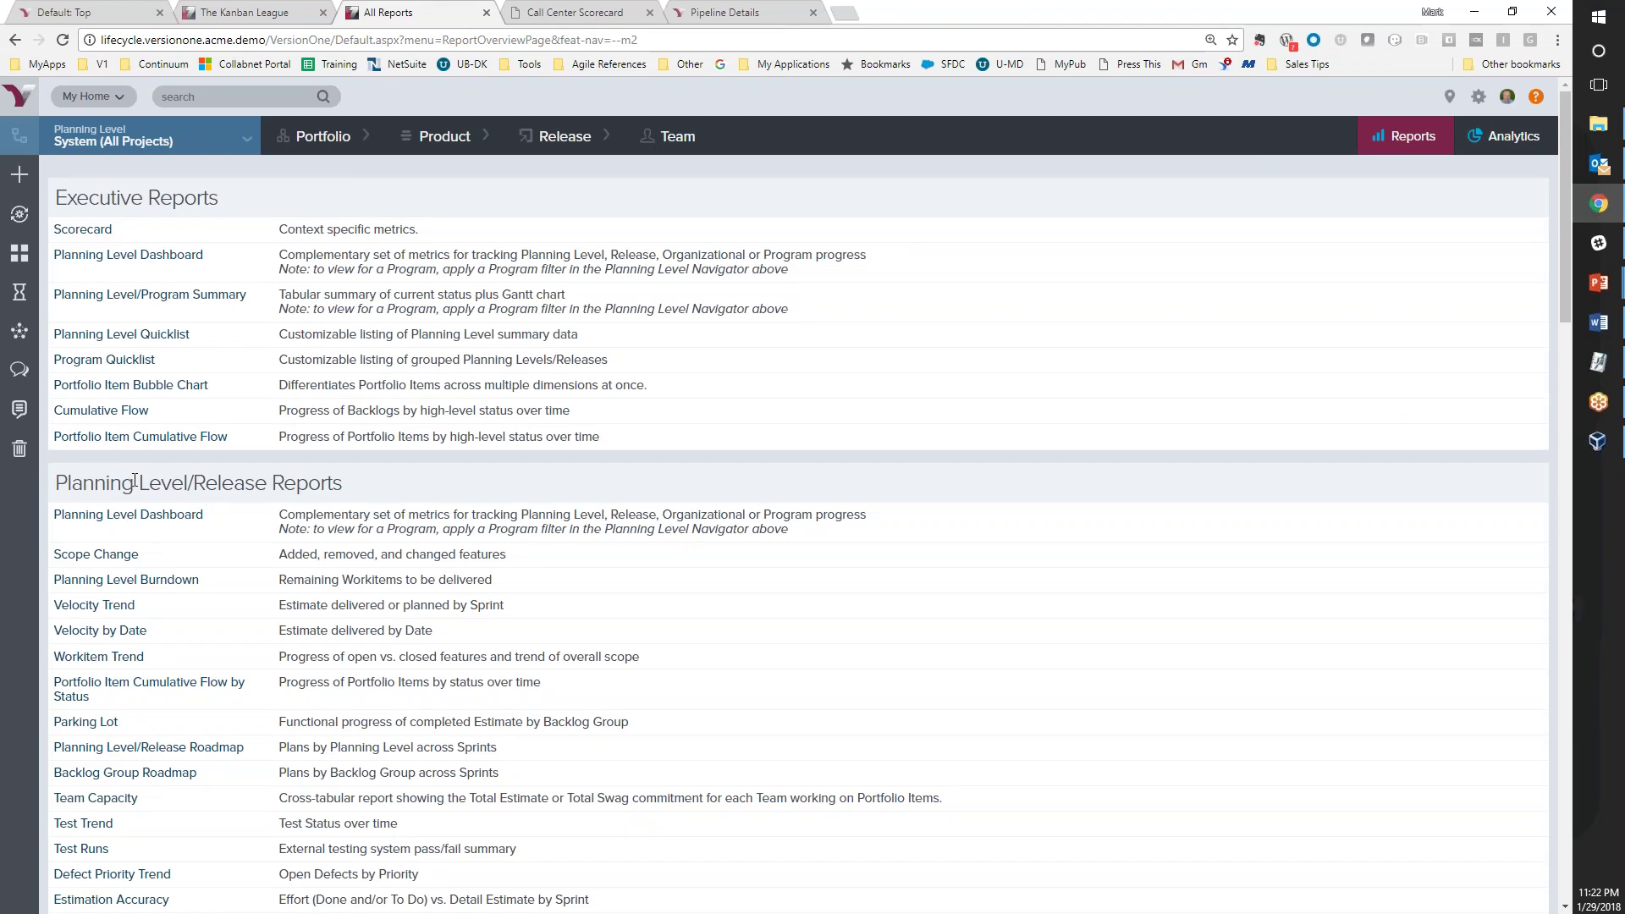
{"action": "key", "text": "alt+Tab"}
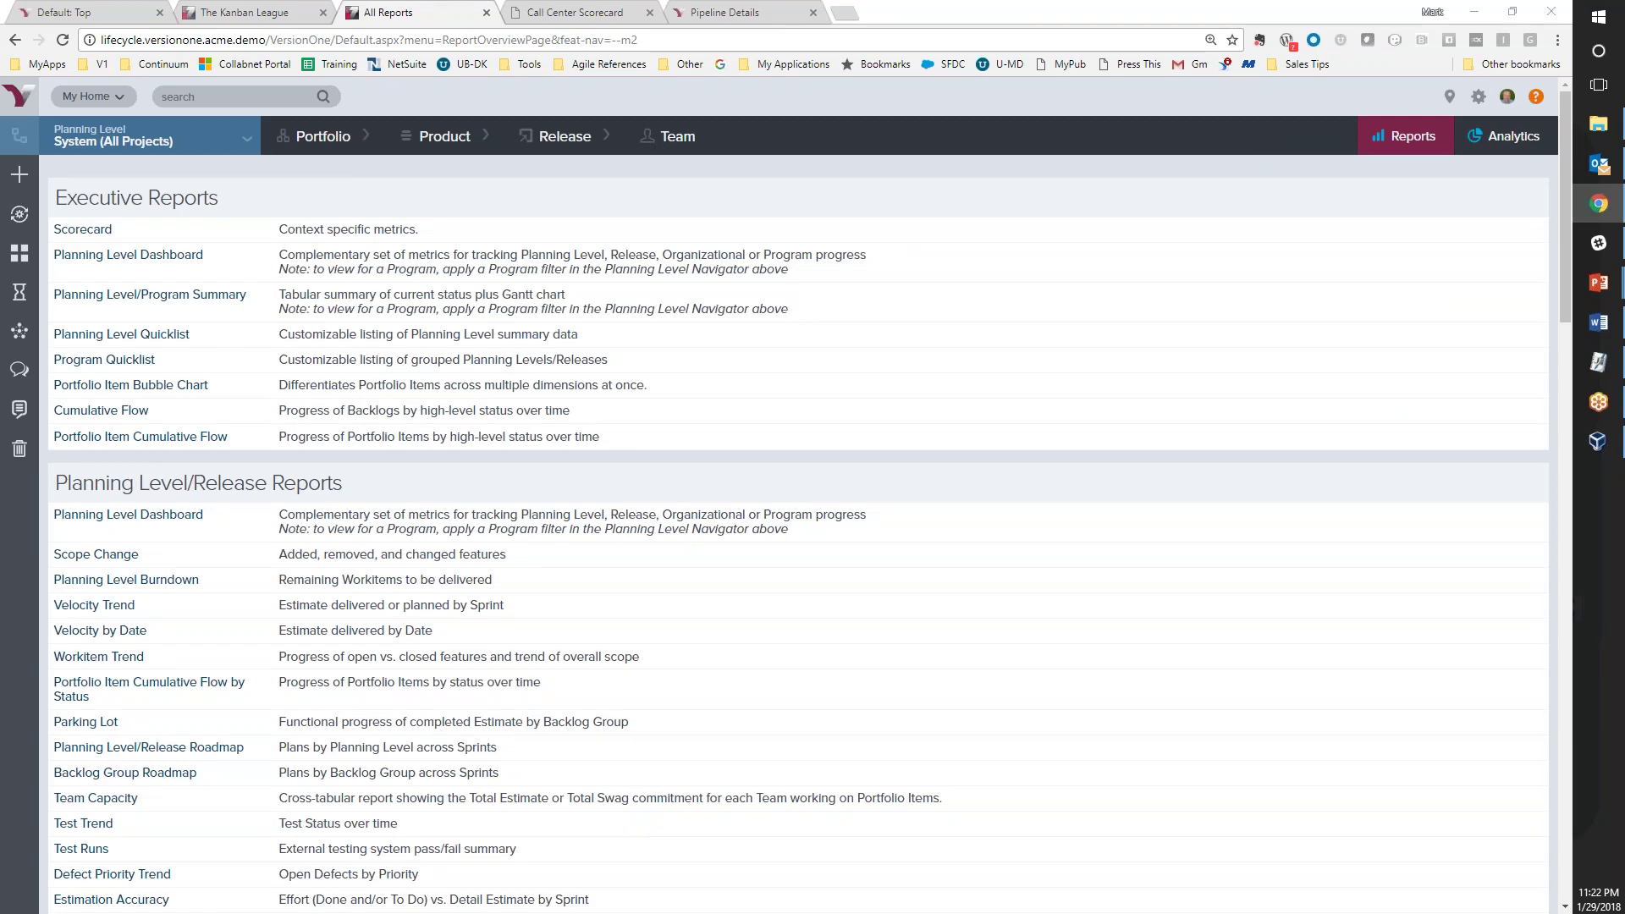